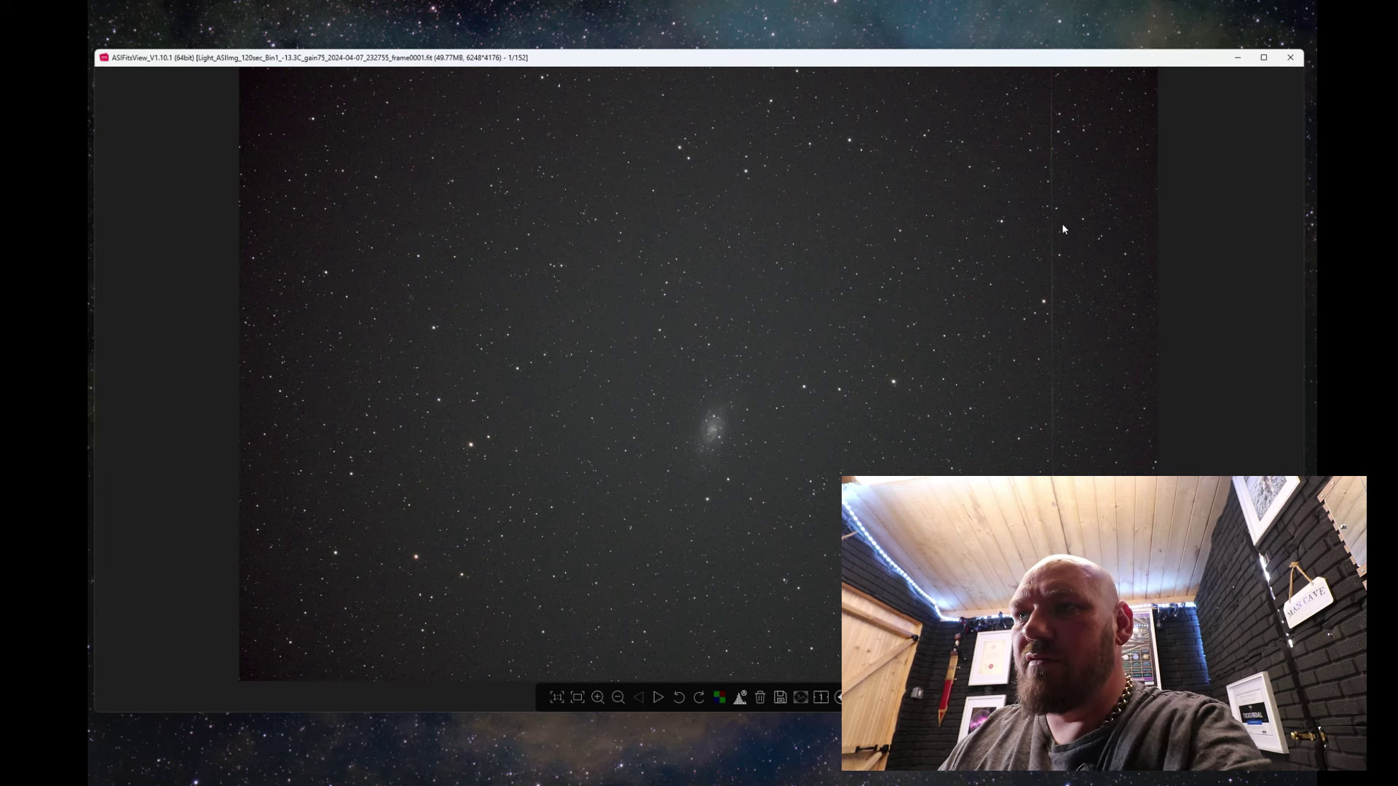
Inspect the galaxy up close, review the opening light frames and delete the dim frame0152 from the list.
scroll(717, 451, up, 2)
scroll(704, 467, up, 5)
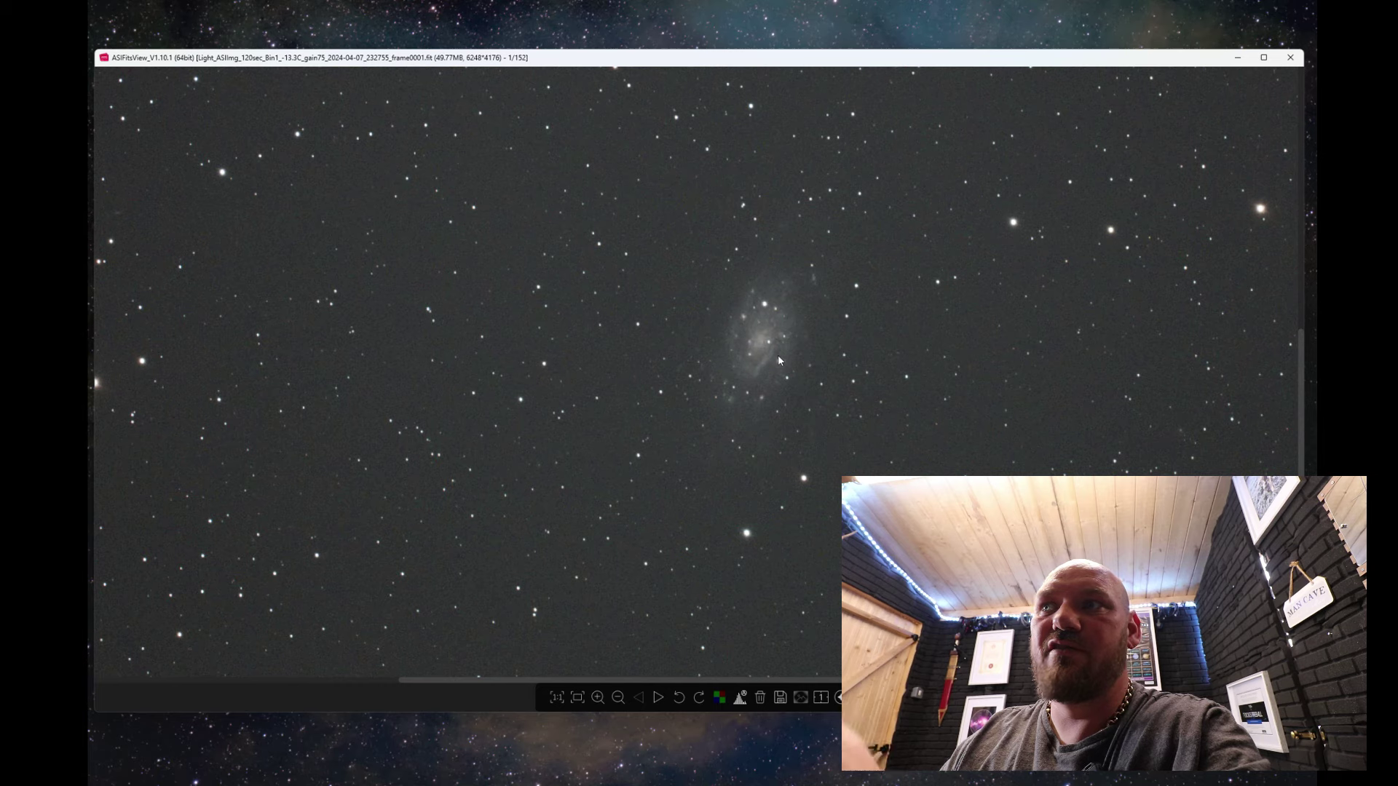
scroll(778, 357, down, 5)
scroll(778, 356, down, 2)
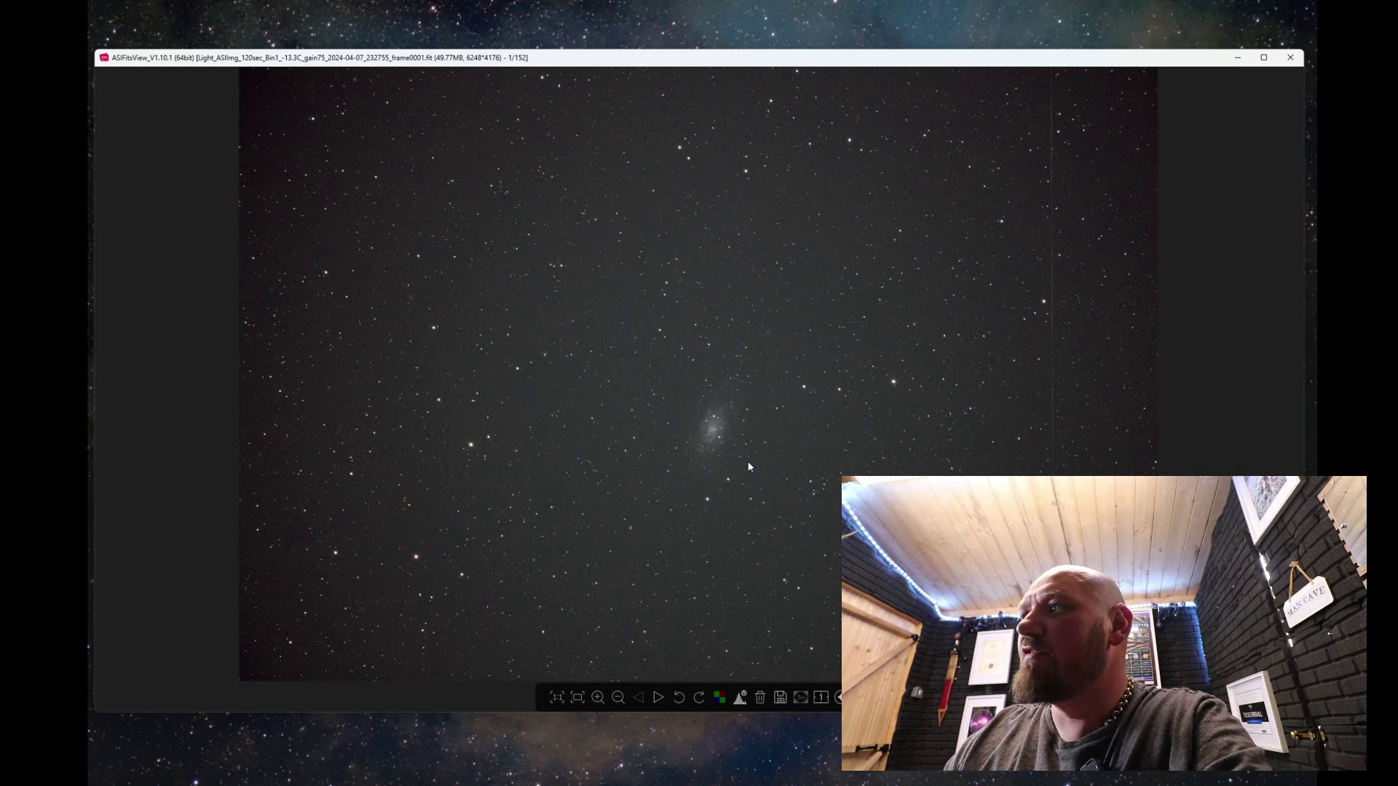
mouse_move(1280, 133)
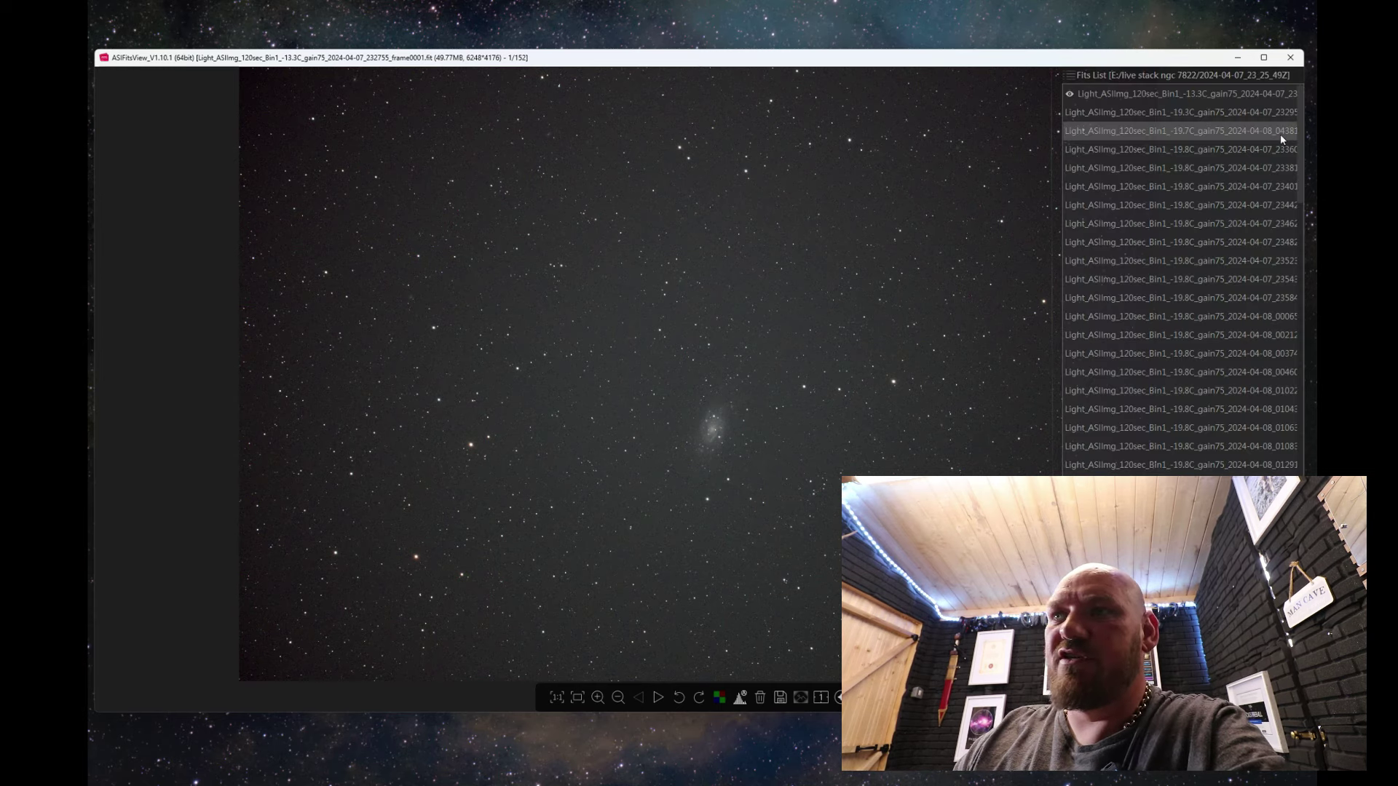
click(1145, 113)
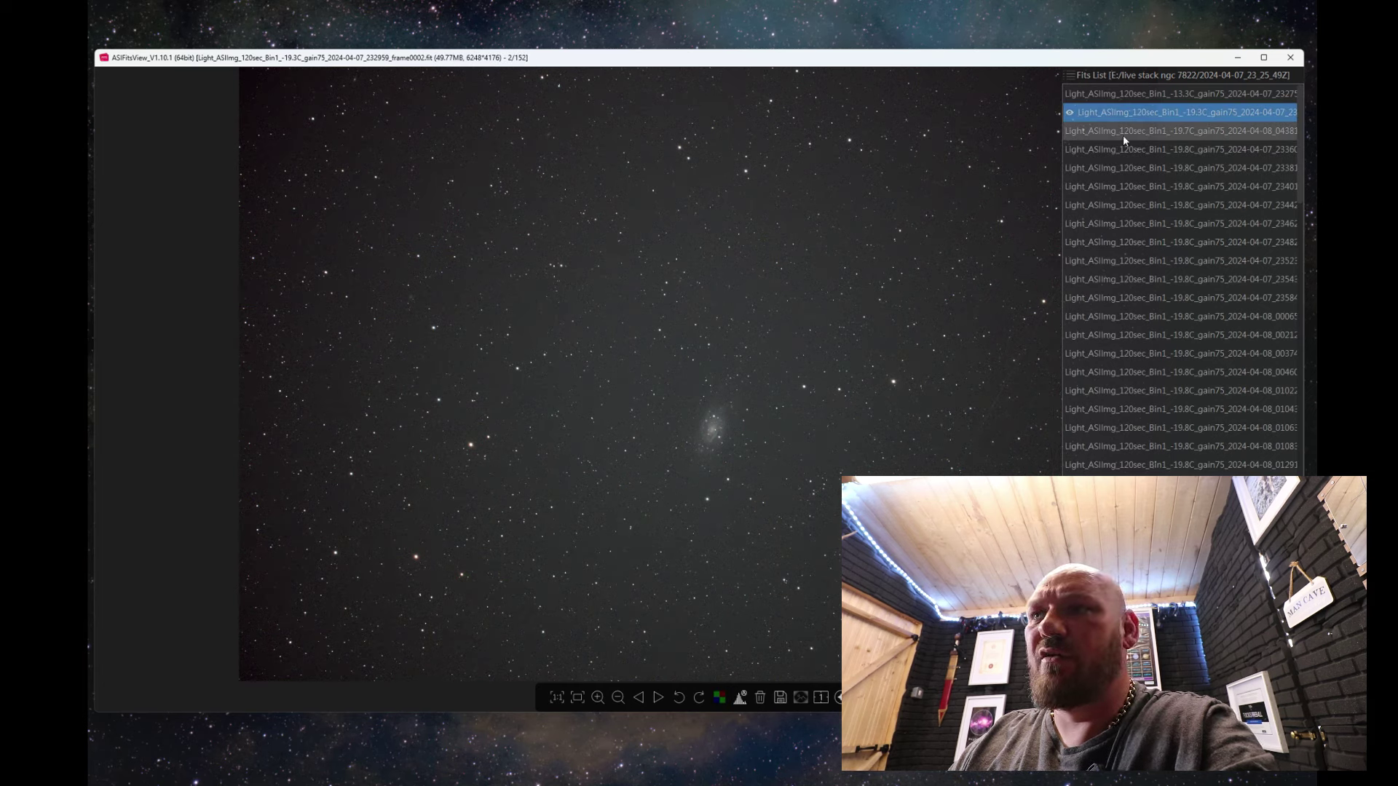
click(1124, 137)
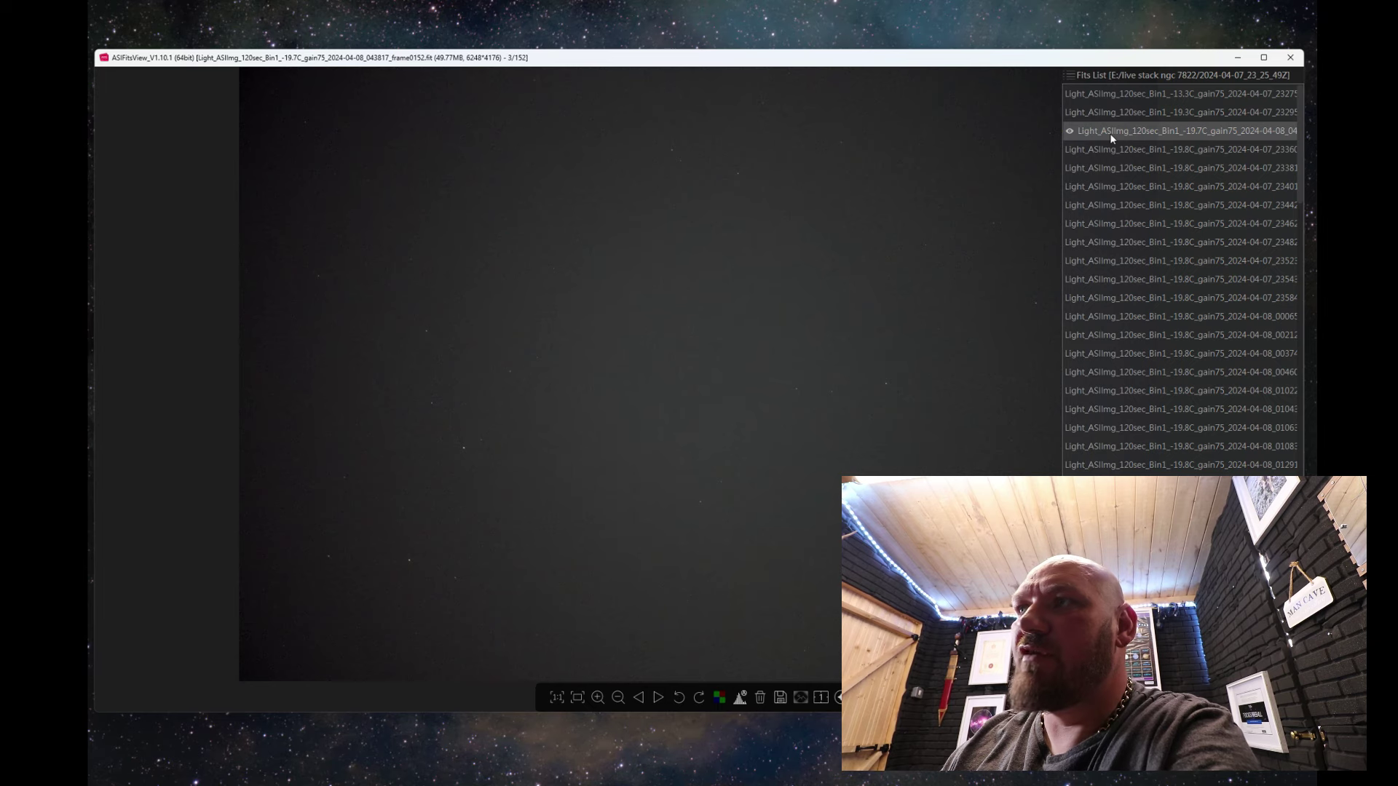
key(Delete)
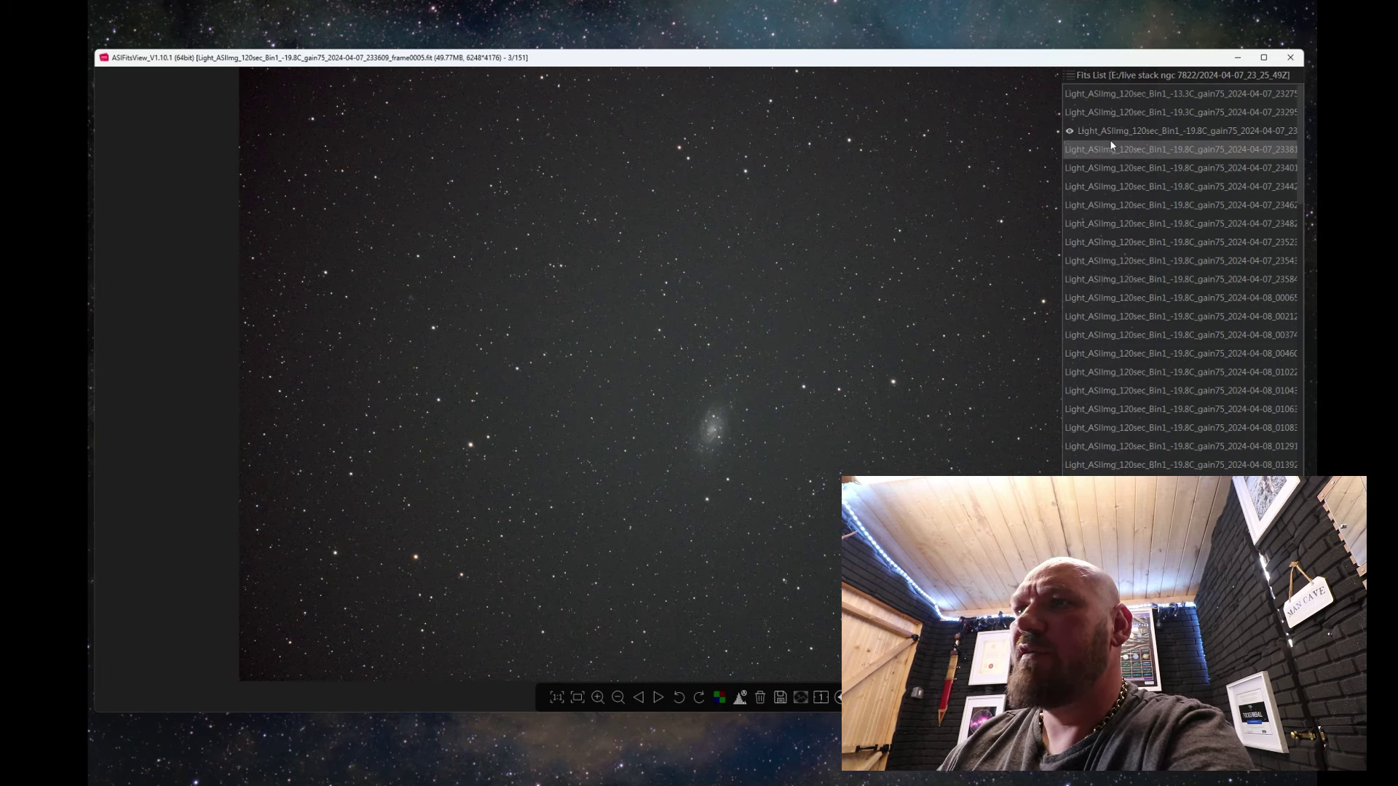
Review the remaining light frames one by one from frame0001 onward for image quality.
click(1100, 93)
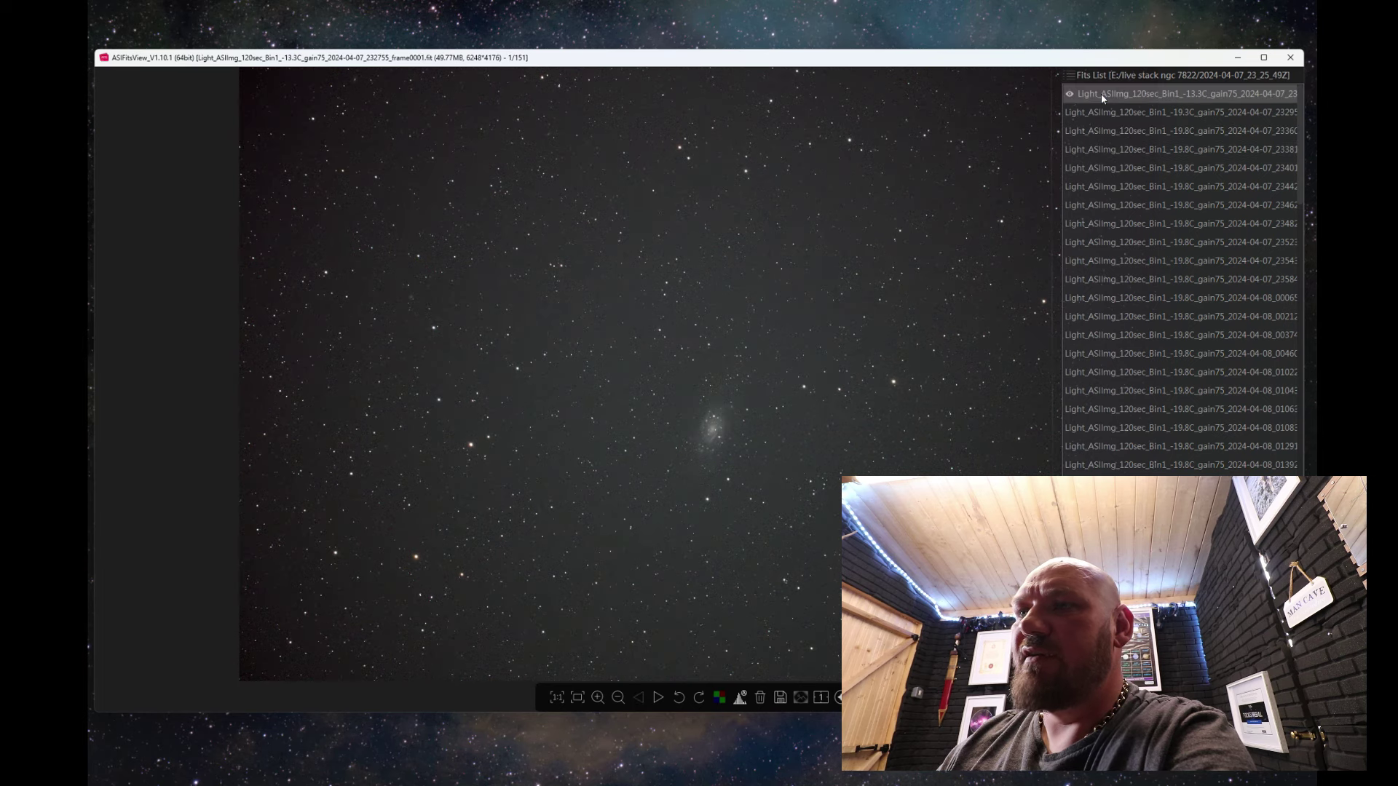
click(1106, 131)
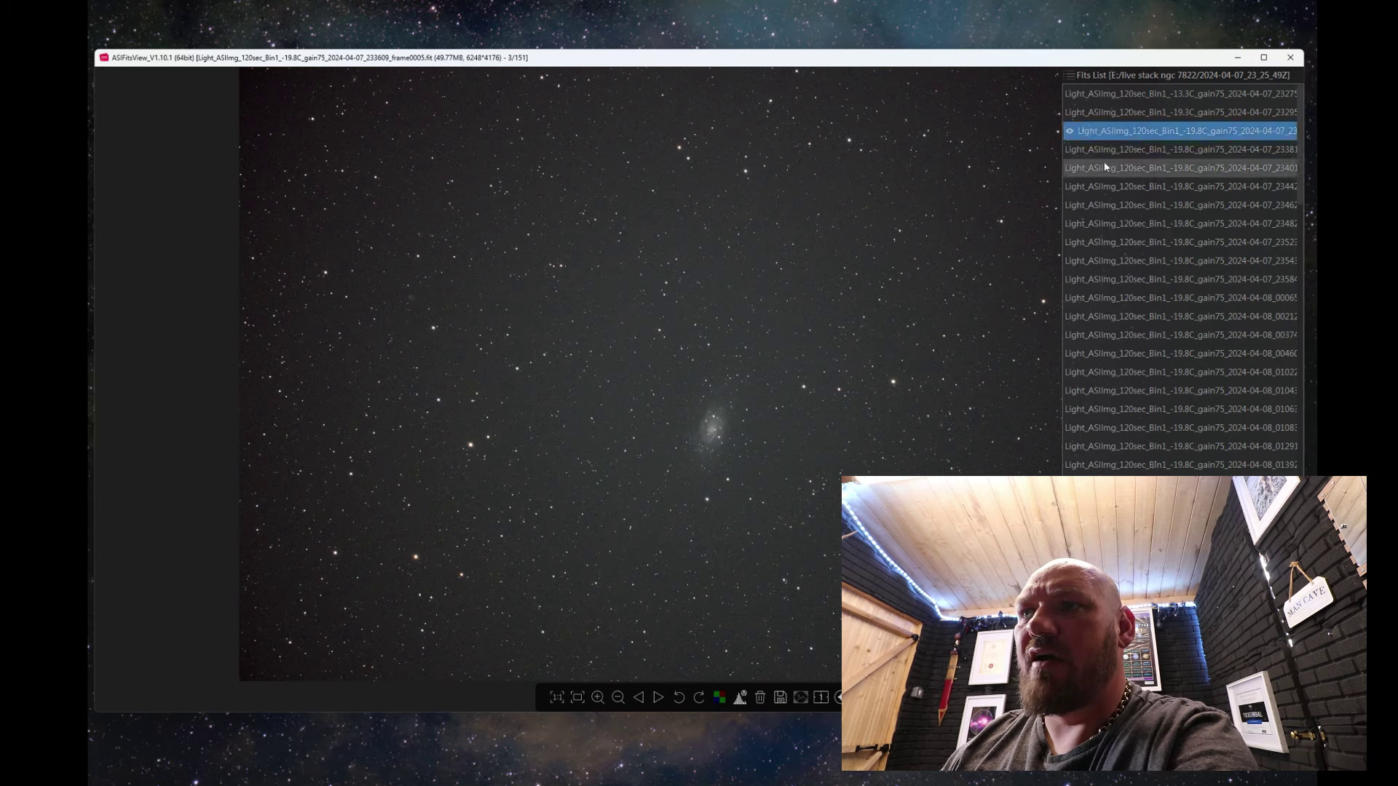
click(1107, 150)
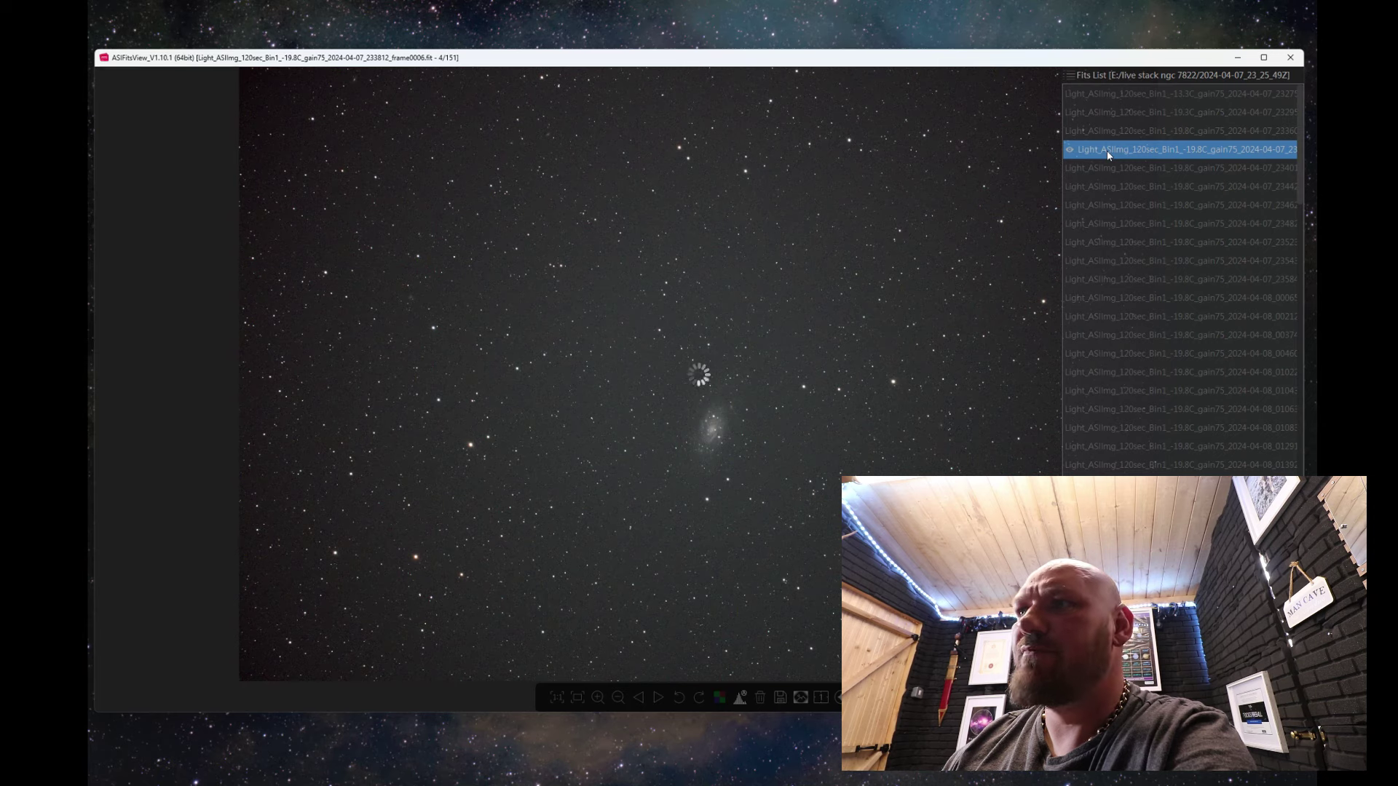
click(1101, 172)
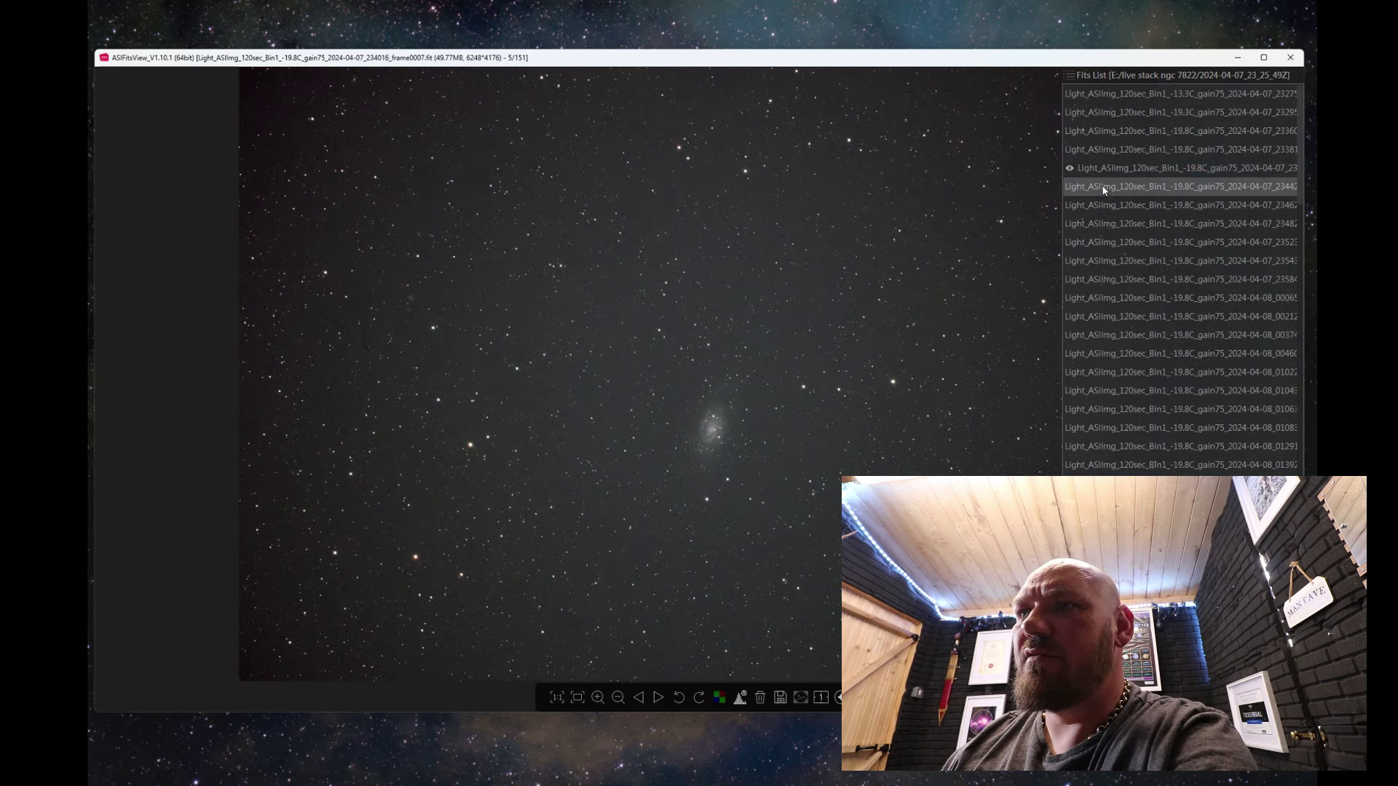
click(1104, 188)
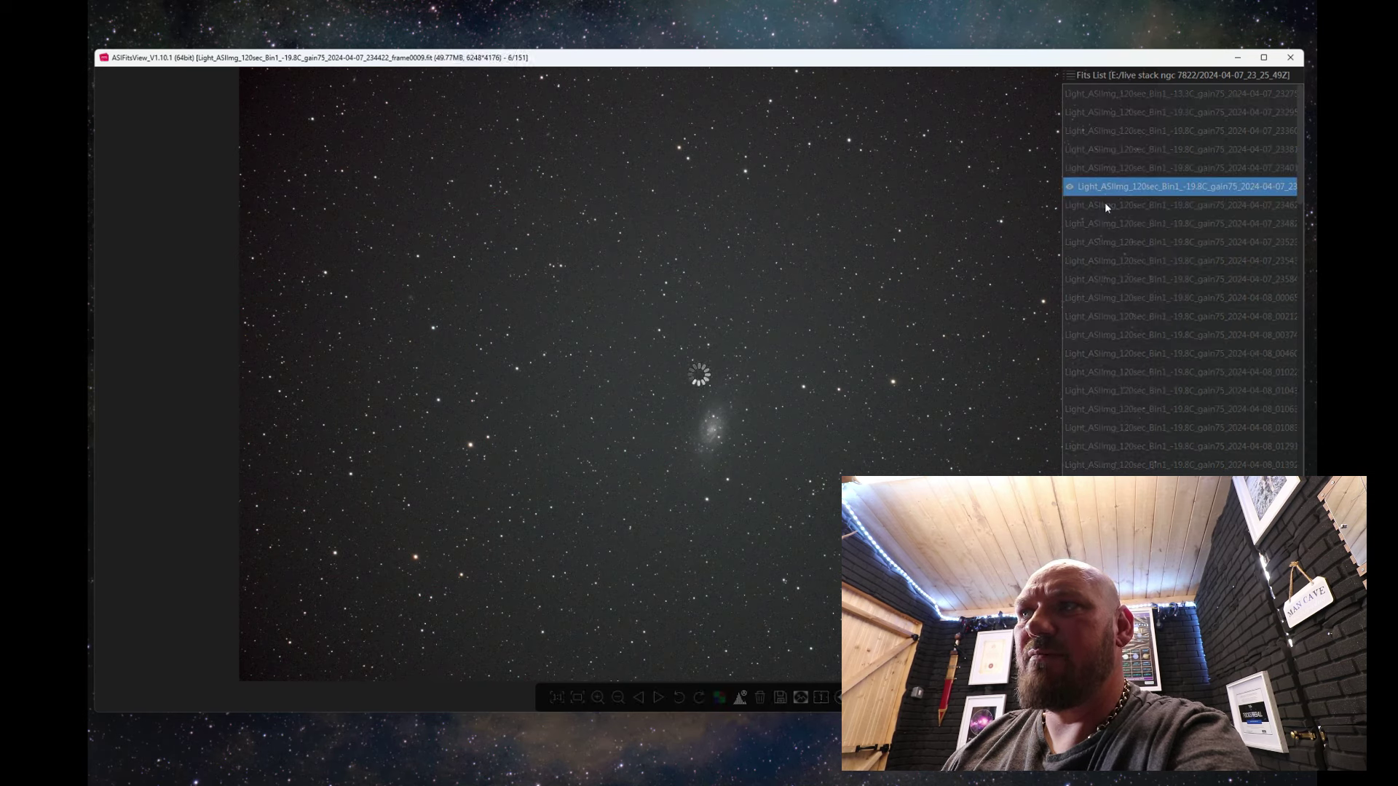
click(1105, 208)
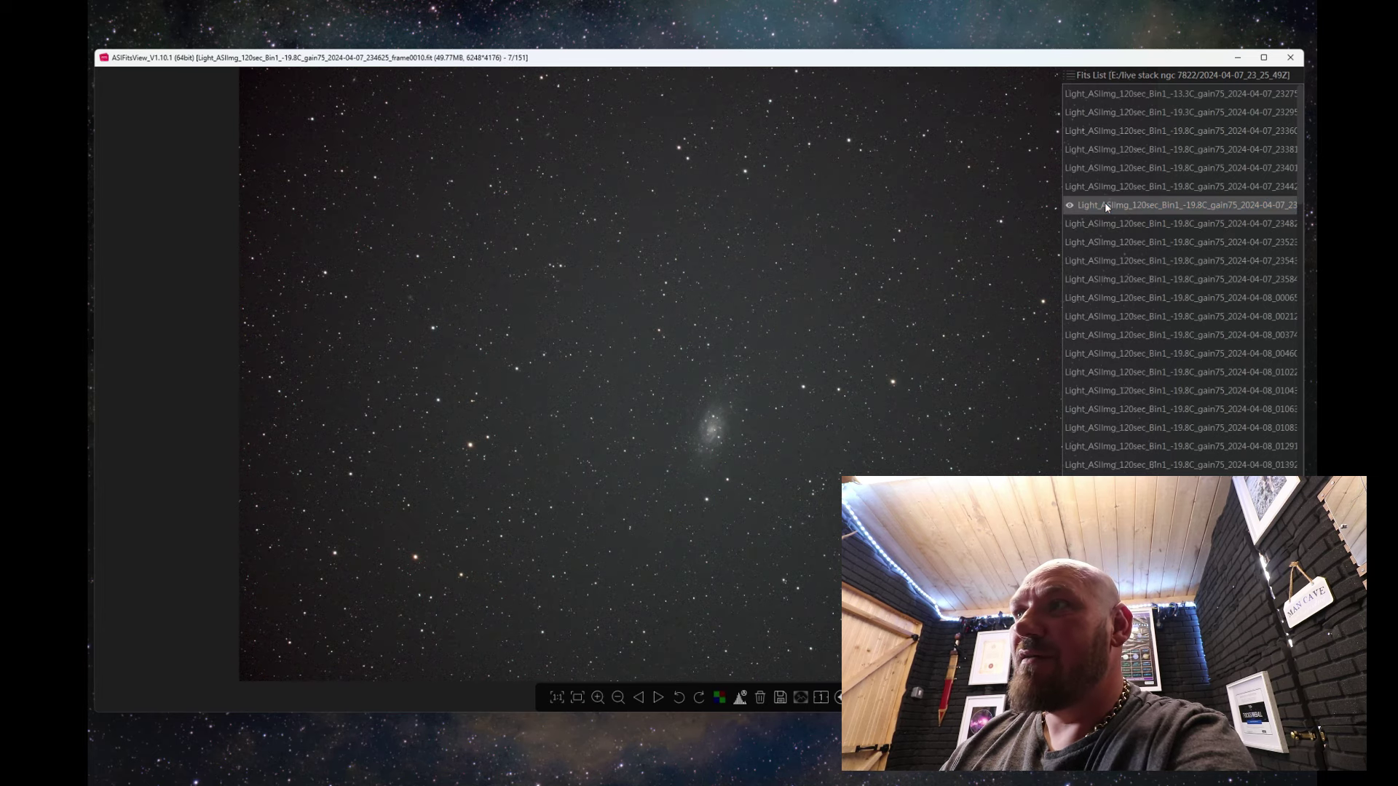
click(1106, 225)
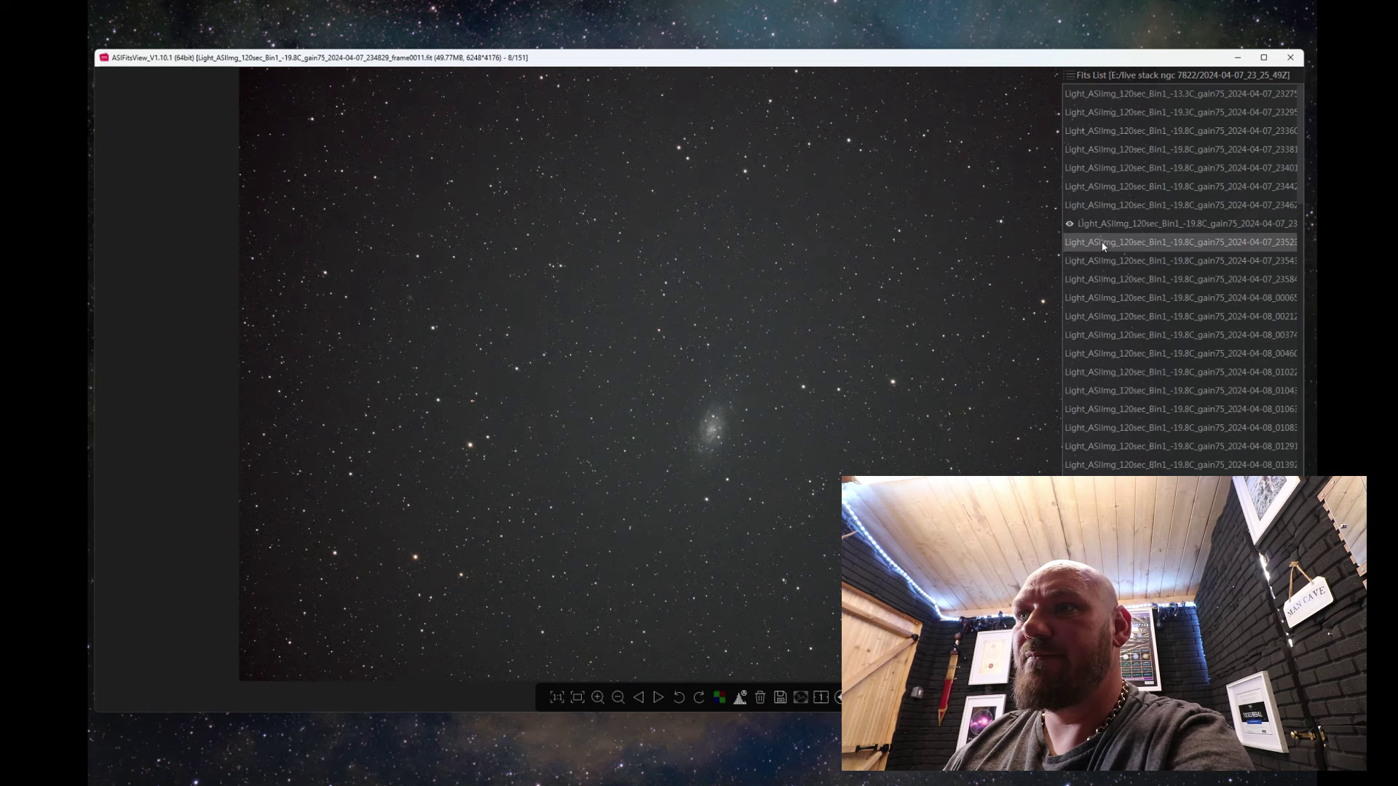
click(1102, 246)
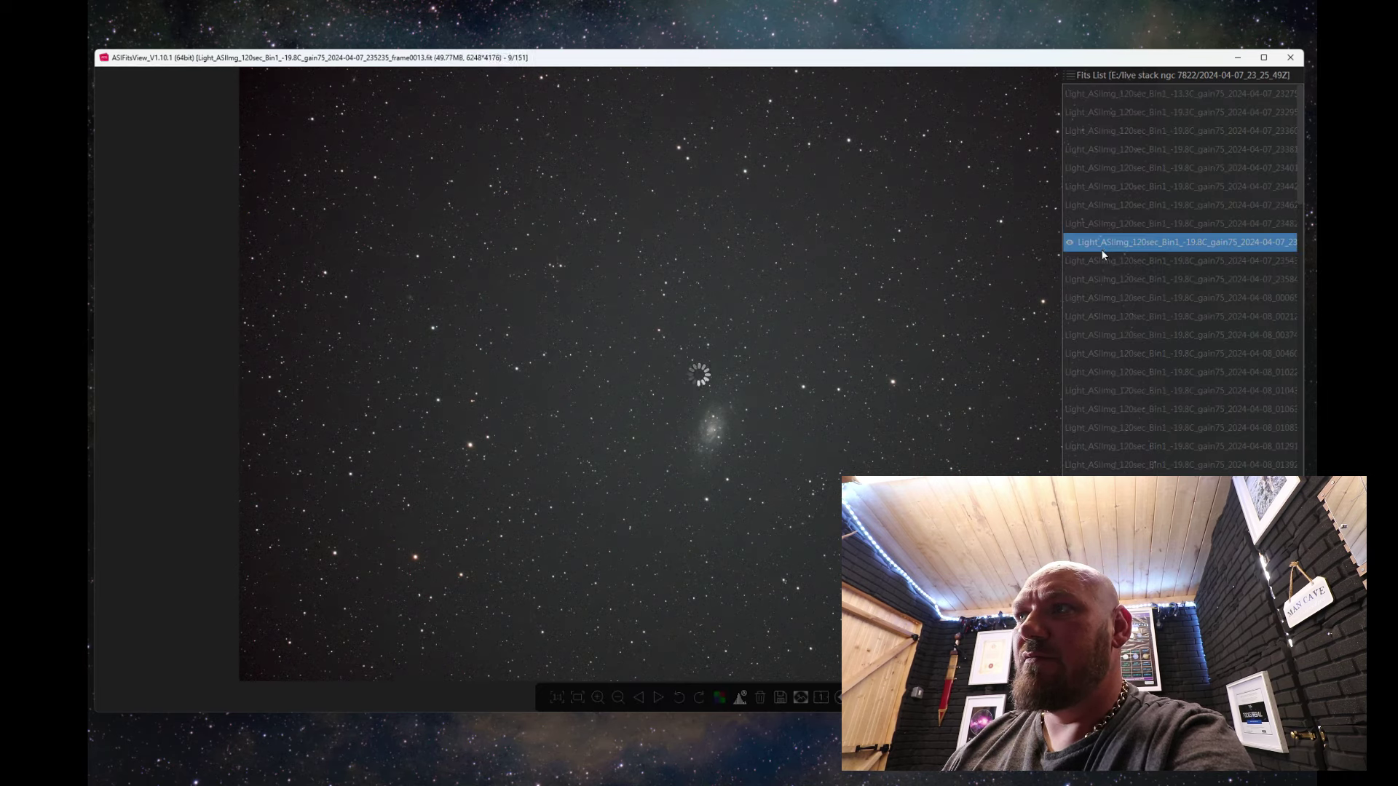
click(1094, 265)
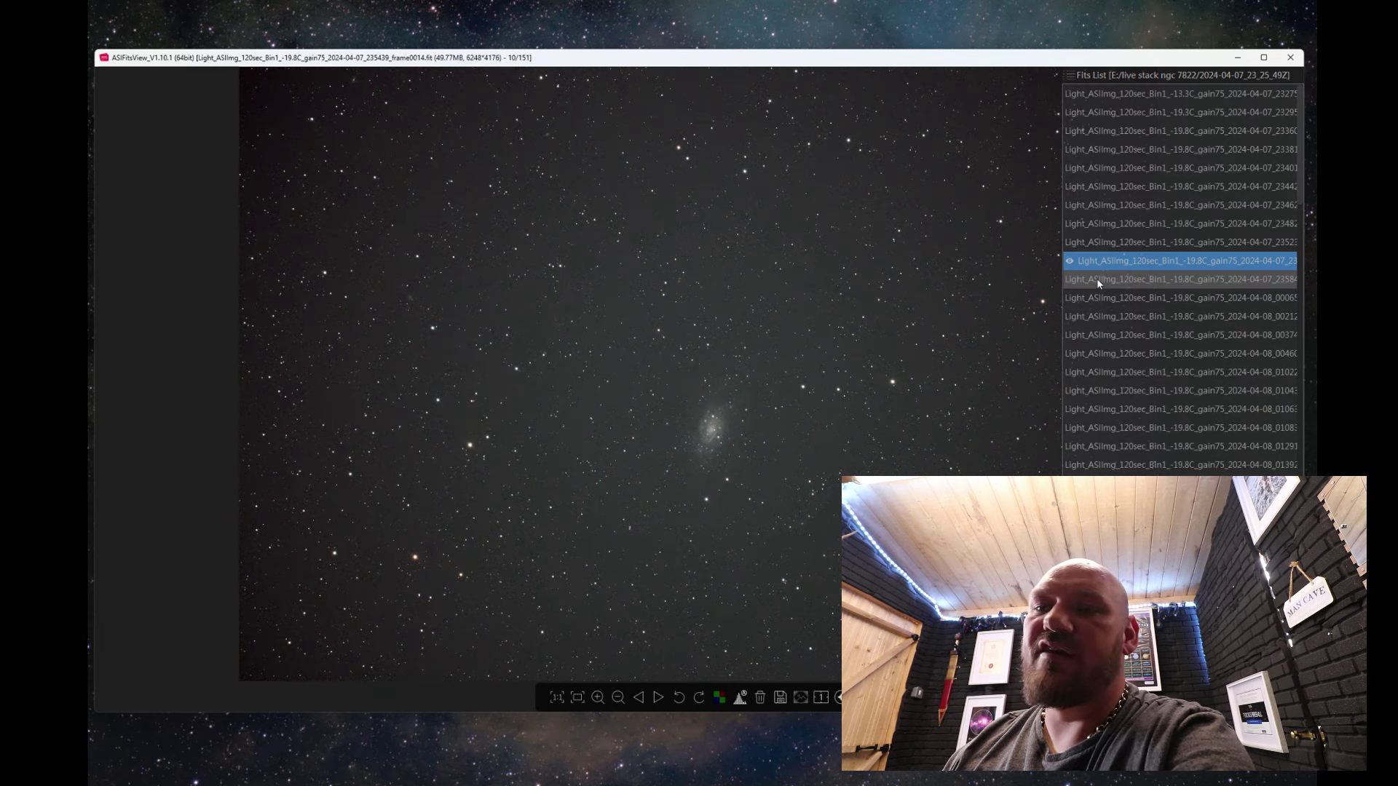
click(1098, 281)
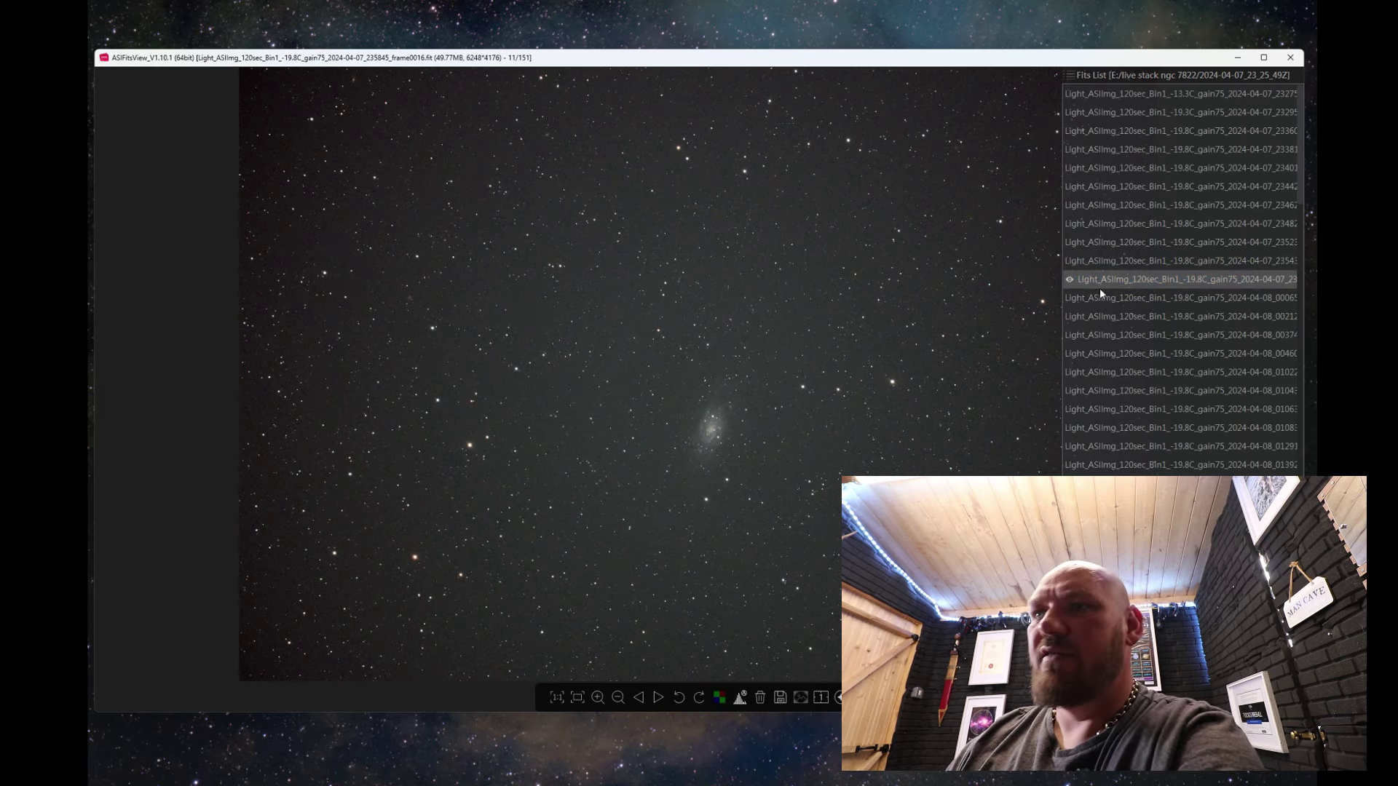
click(1103, 296)
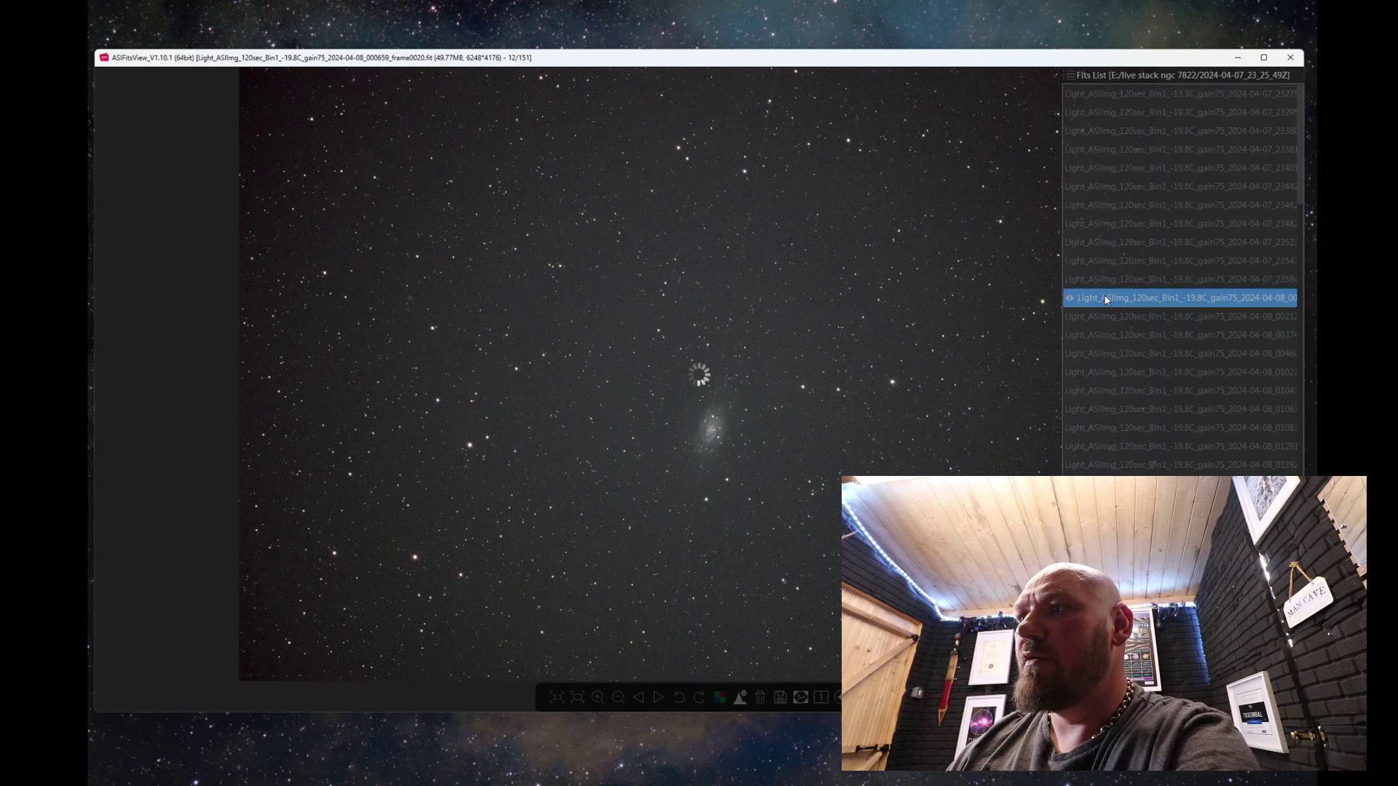
click(1098, 319)
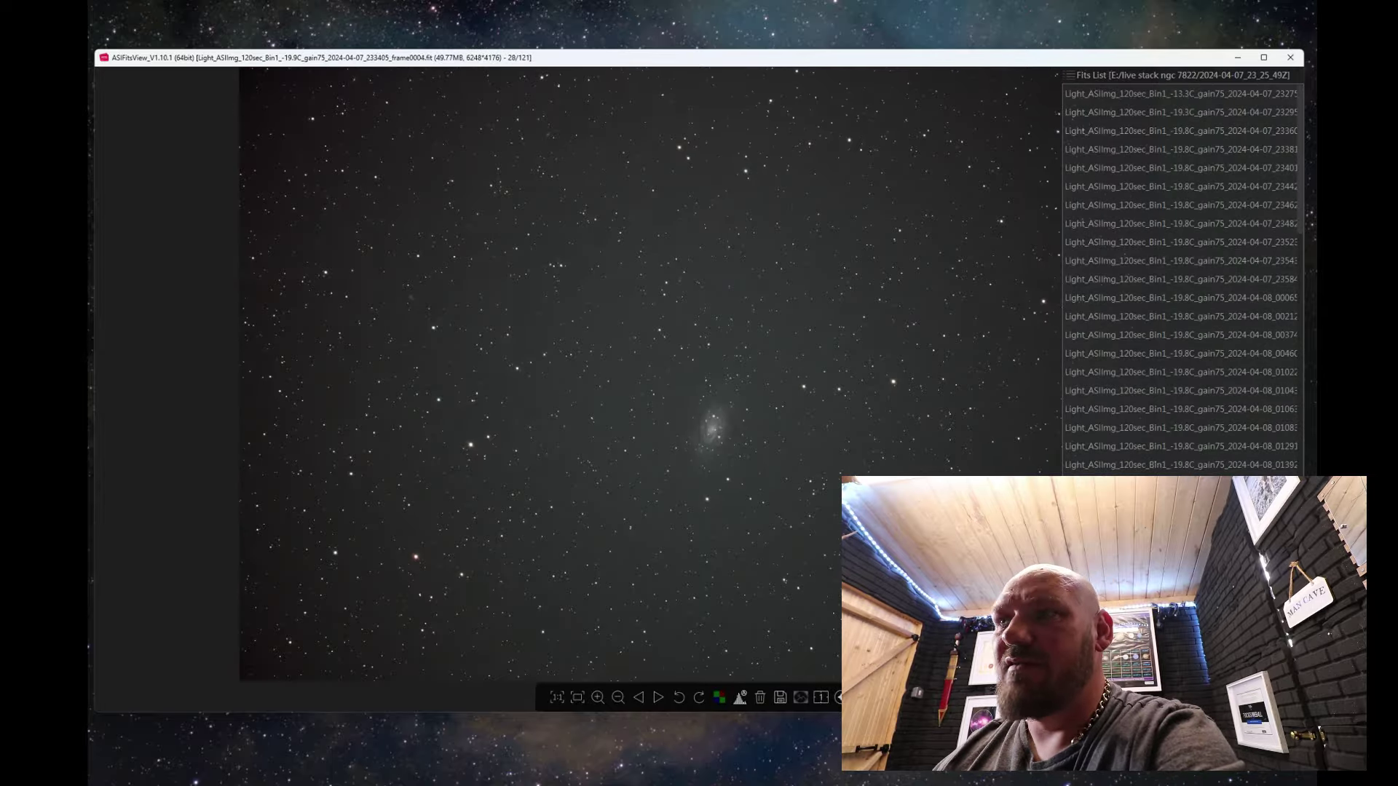
click(1121, 411)
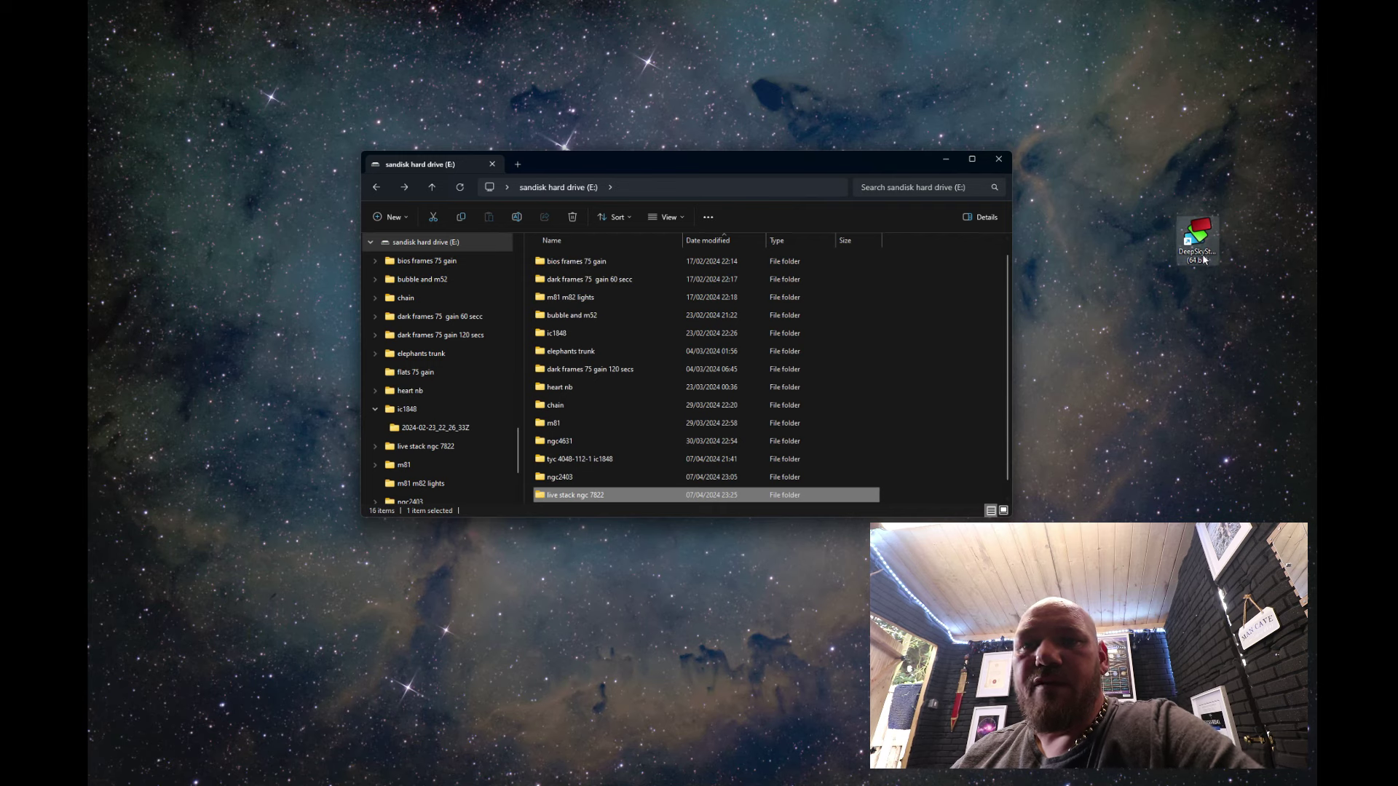
Launch DeepSkyStacker, load all light frames from live stack ngc 7822/2024-04-07_23_25_49Z and check them all.
double_click(1196, 238)
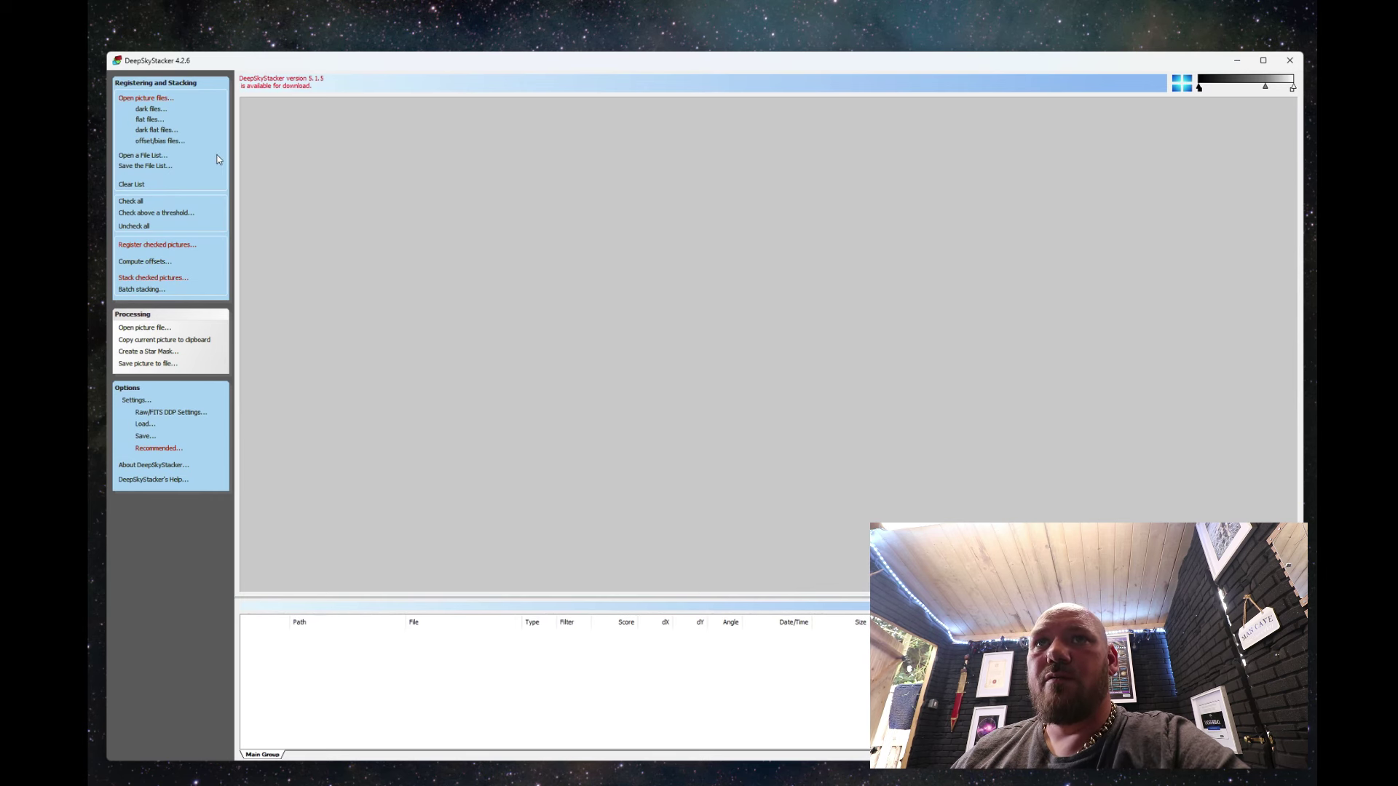
click(160, 102)
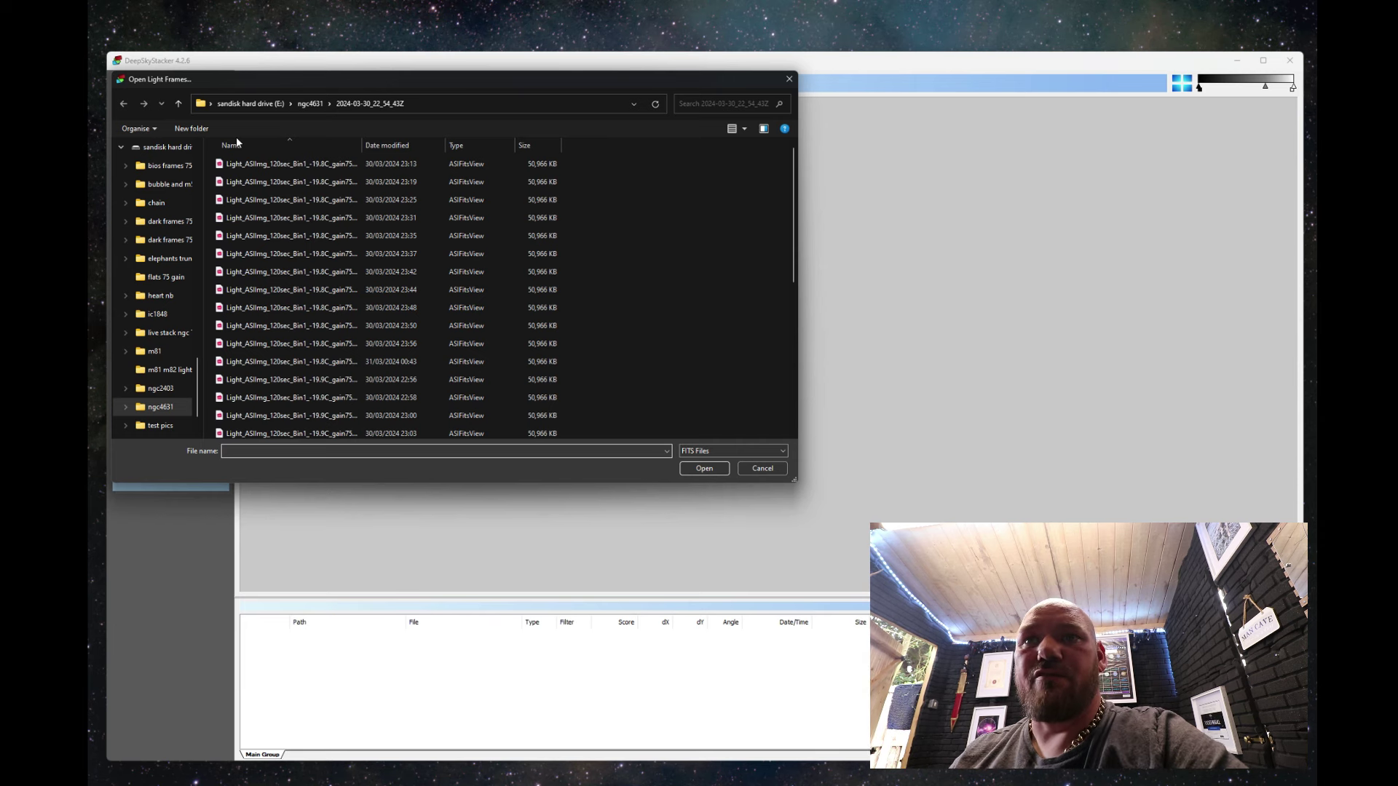
scroll(168, 352, down, 1)
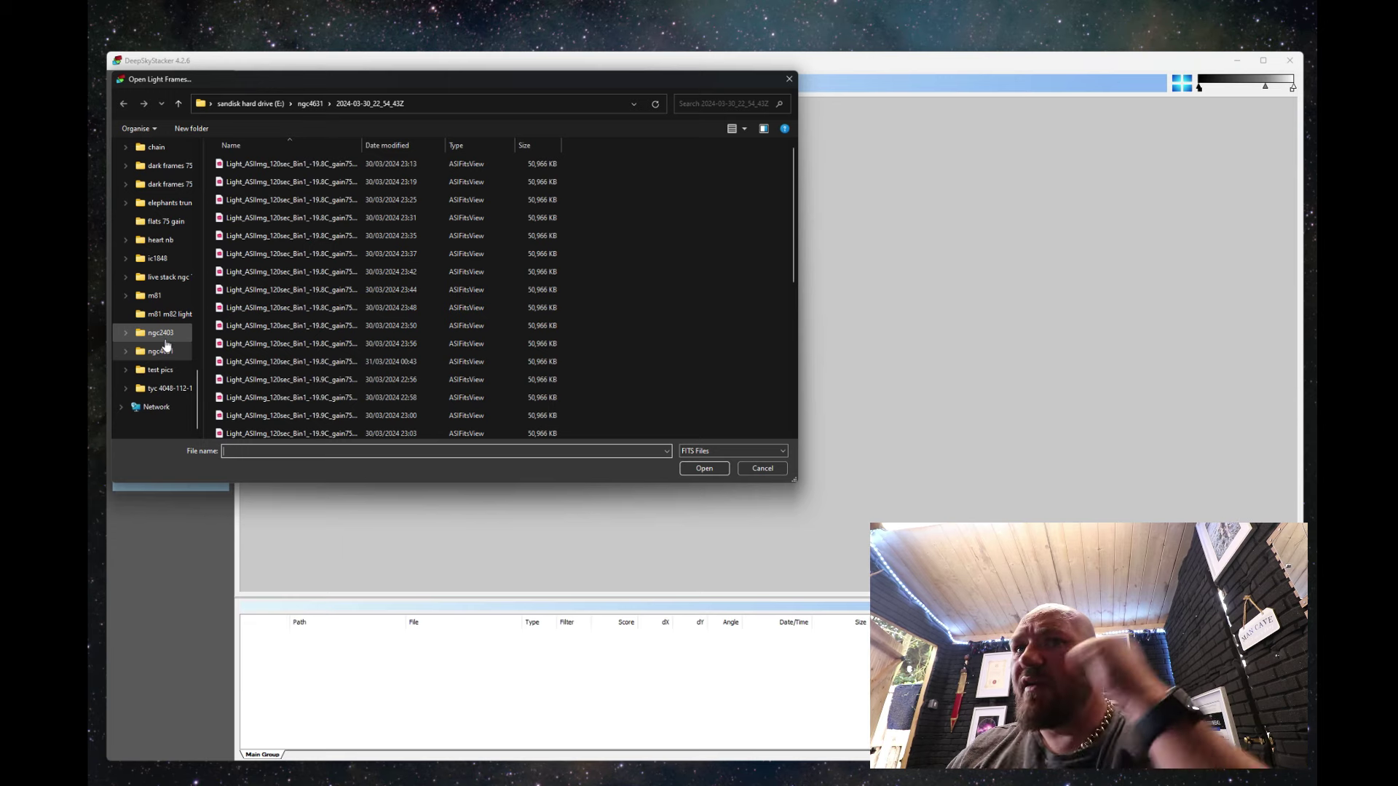
click(160, 351)
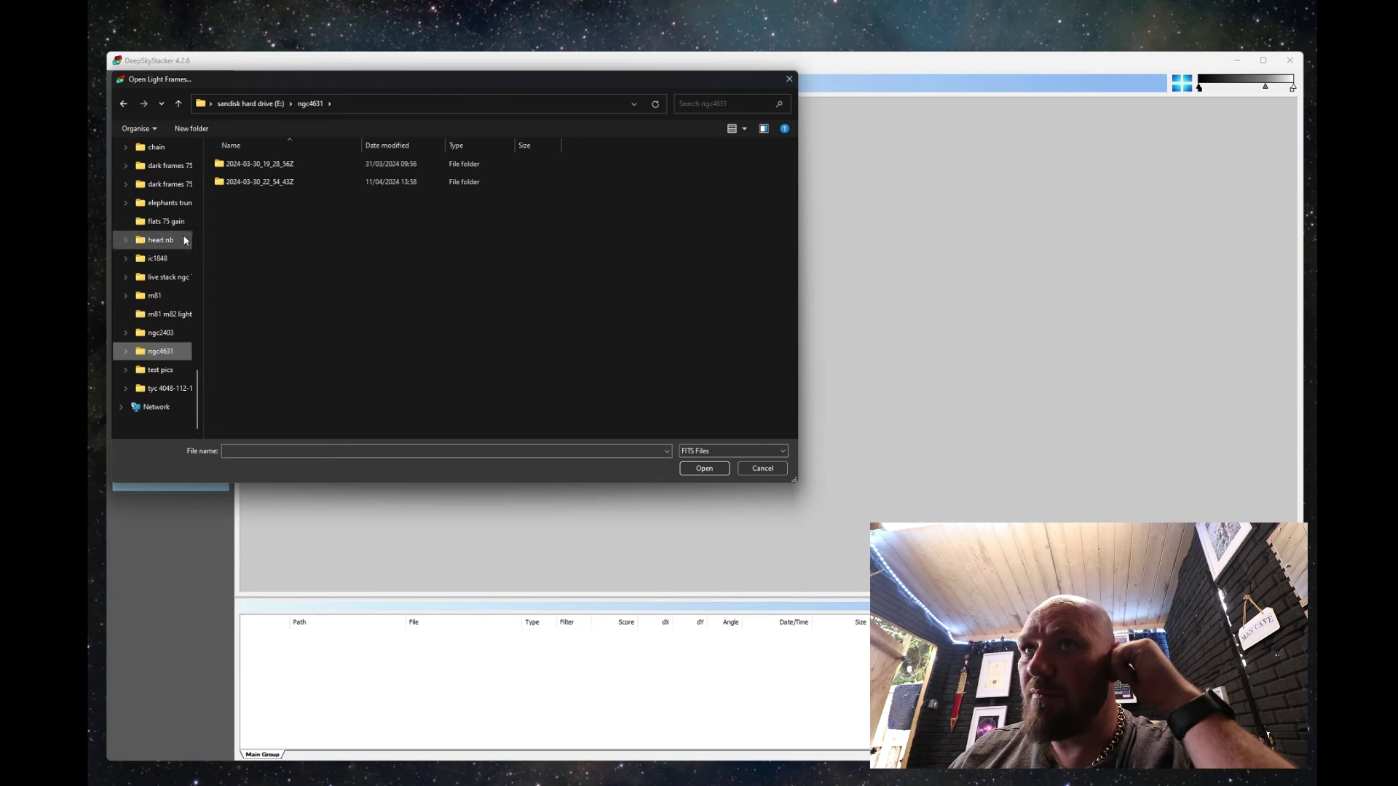
click(168, 278)
click(255, 183)
double_click(255, 183)
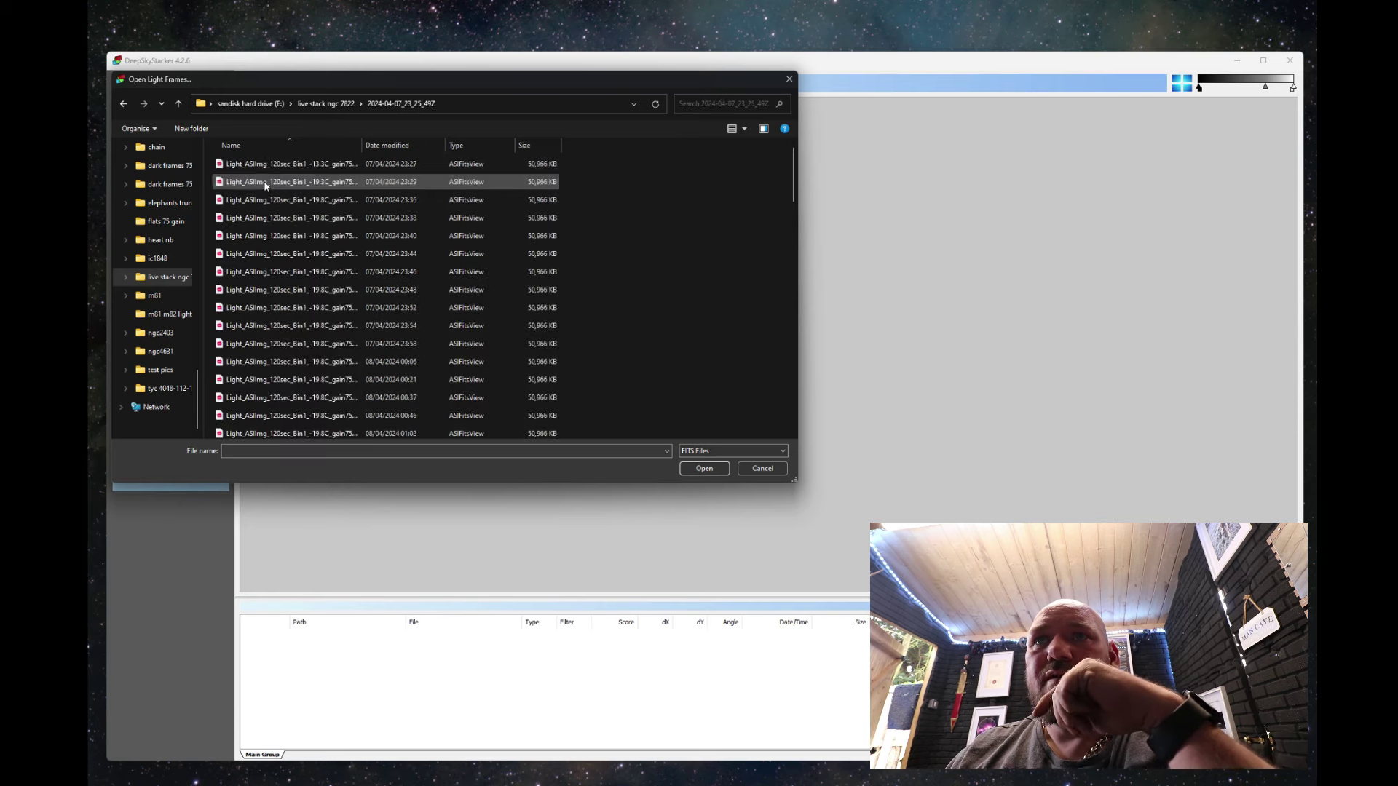
drag(208, 162, 409, 608)
click(704, 468)
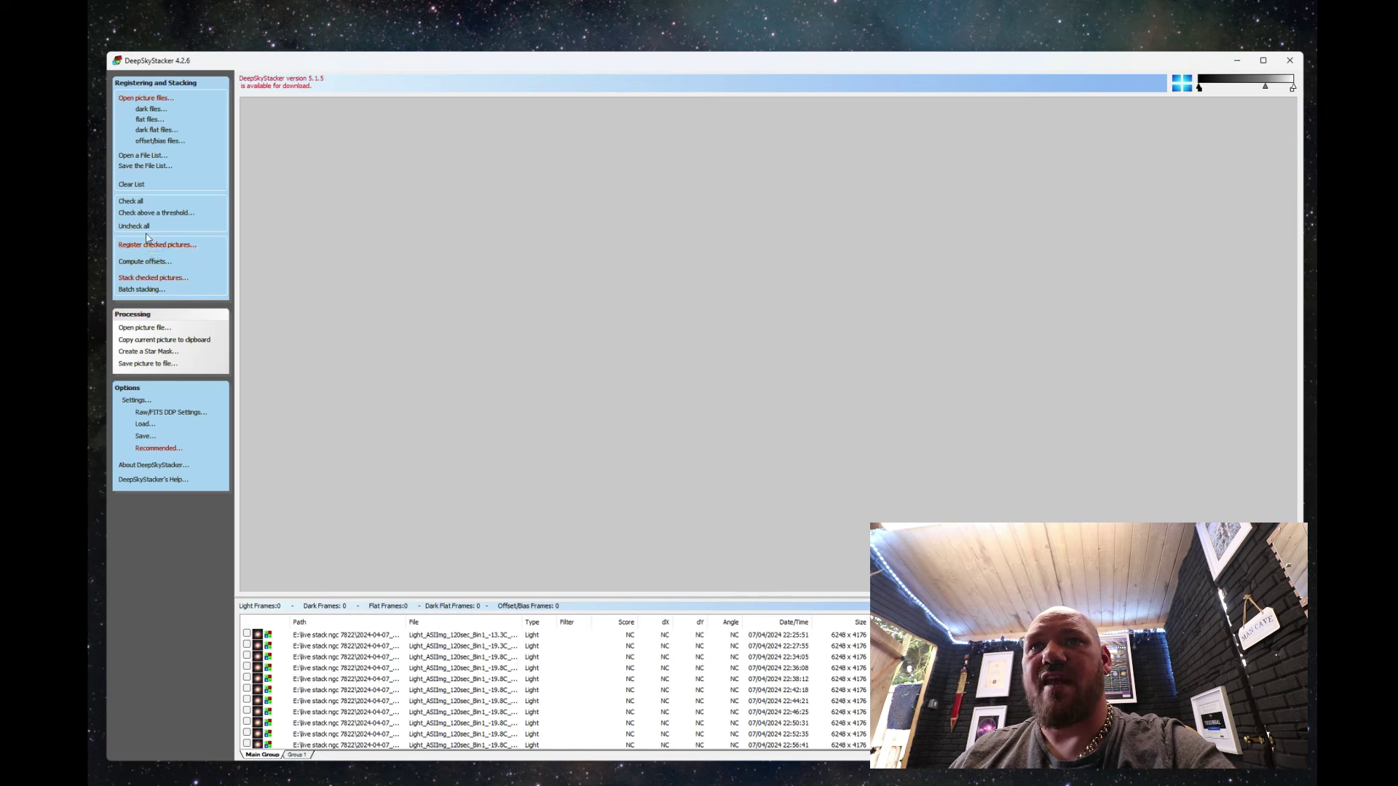
click(133, 202)
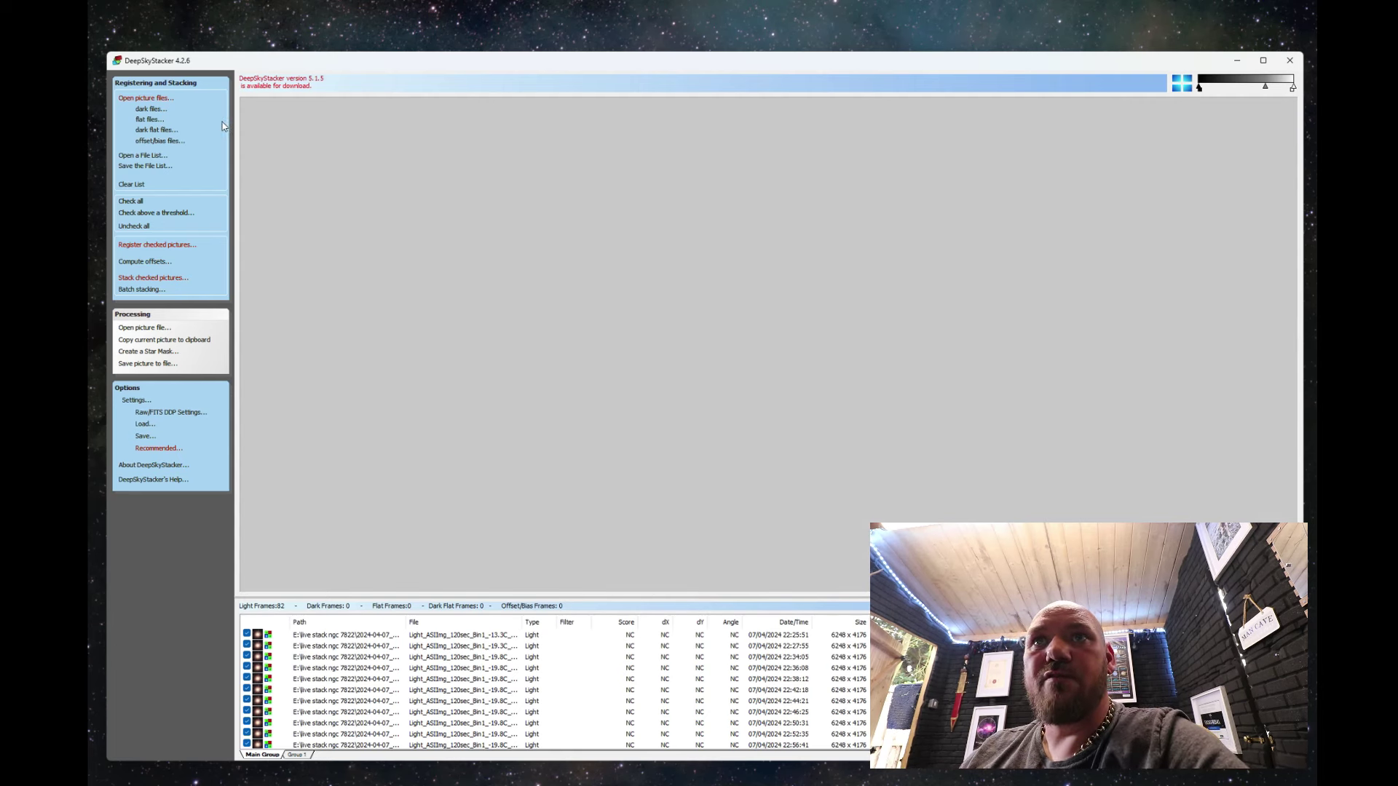
Add the dark frames from the dark frames 75 gain 120 secs folder and the flat frames from flats 75 gain.
click(152, 110)
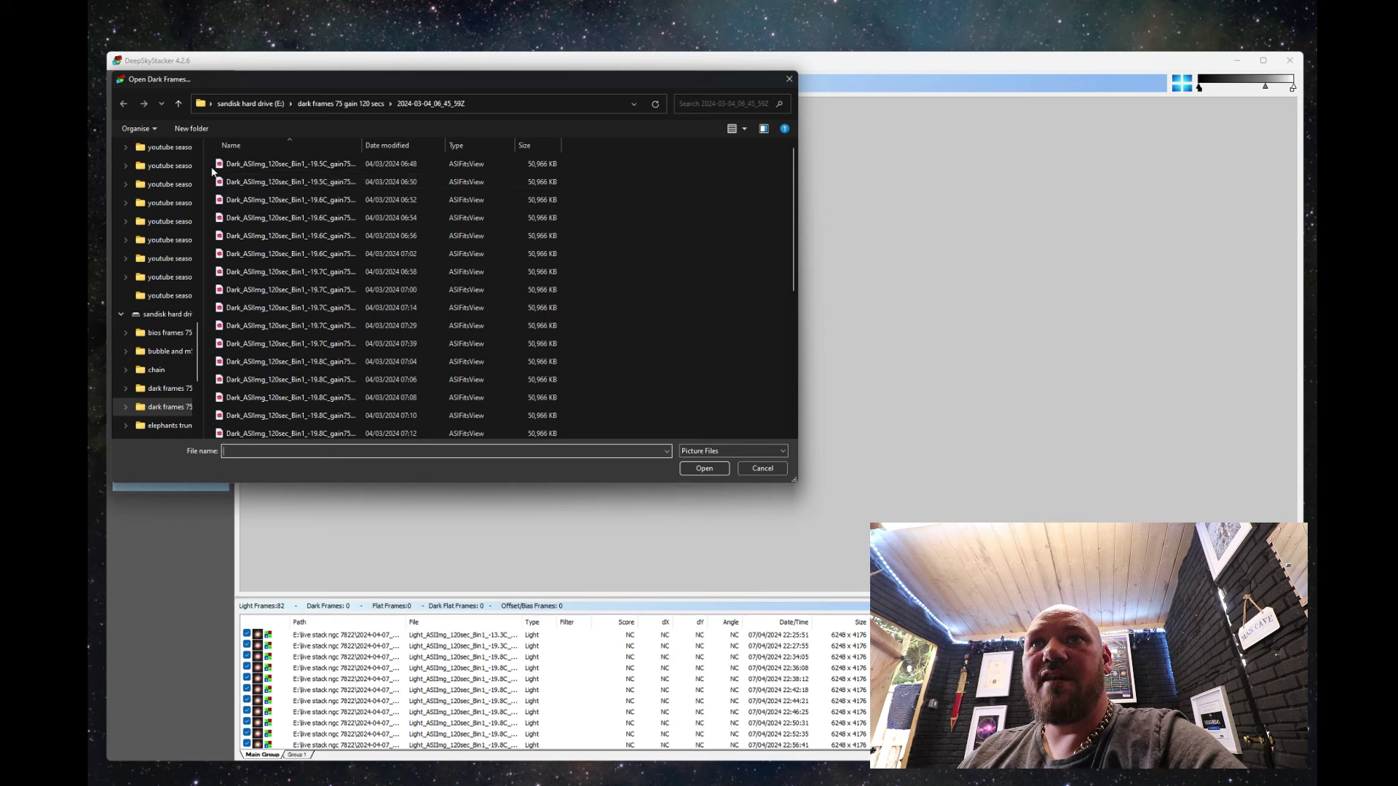
drag(213, 159, 284, 415)
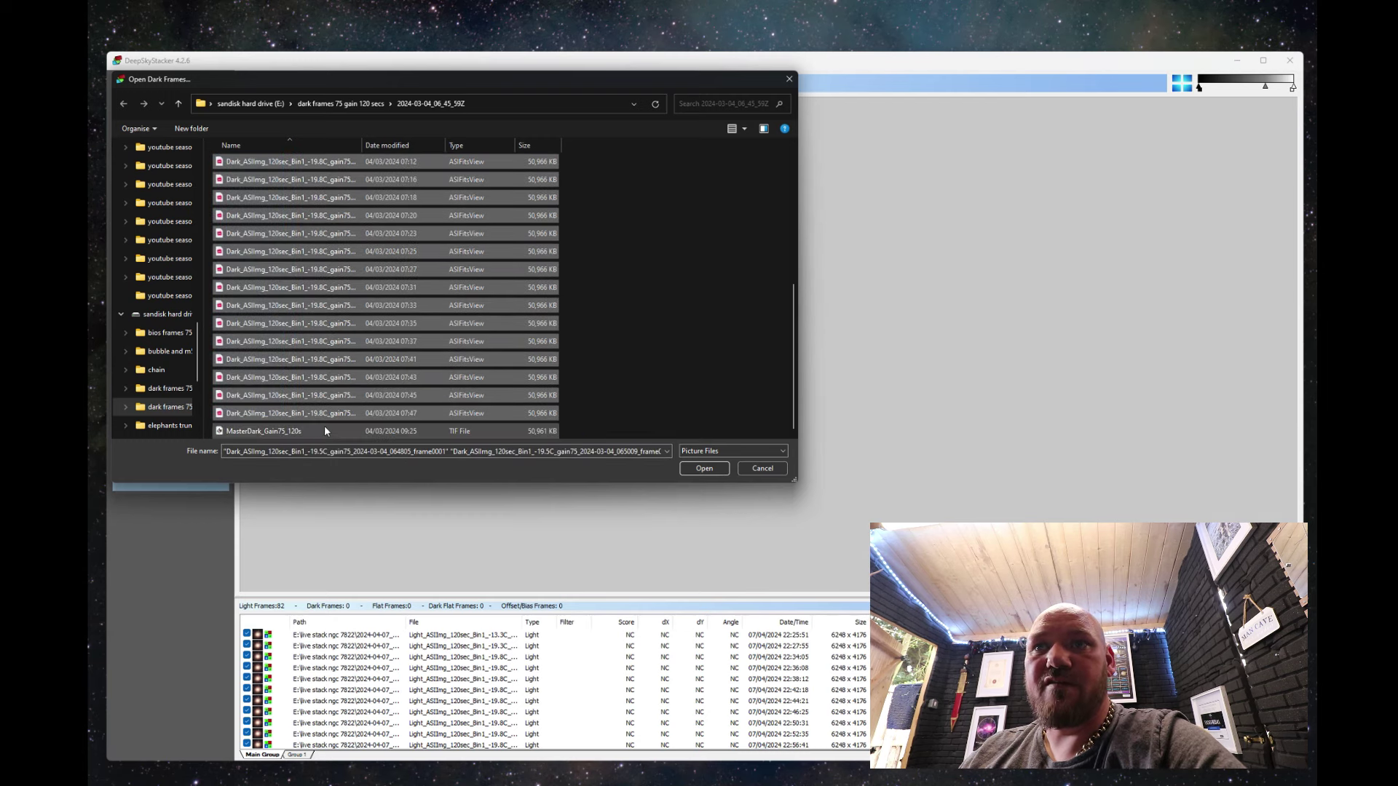
click(703, 469)
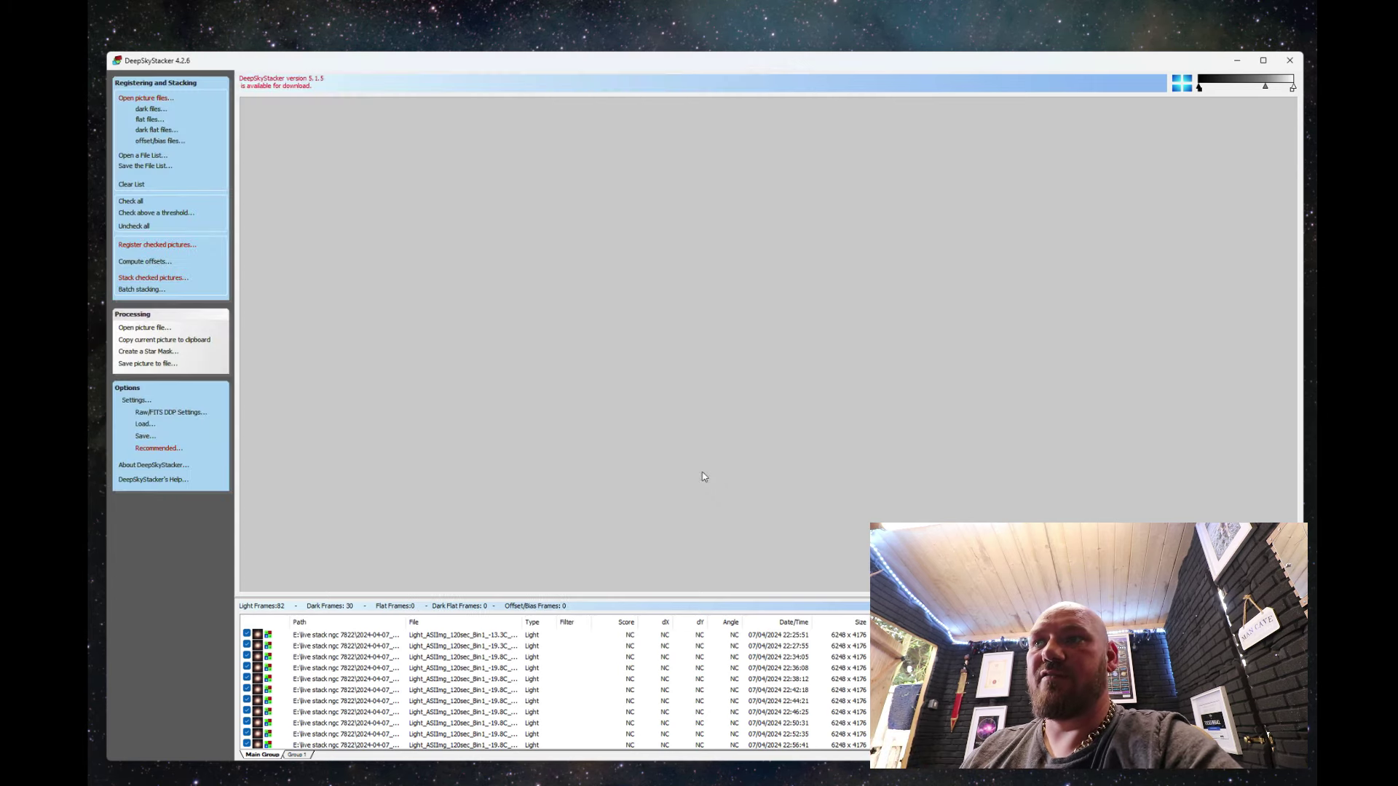
click(150, 120)
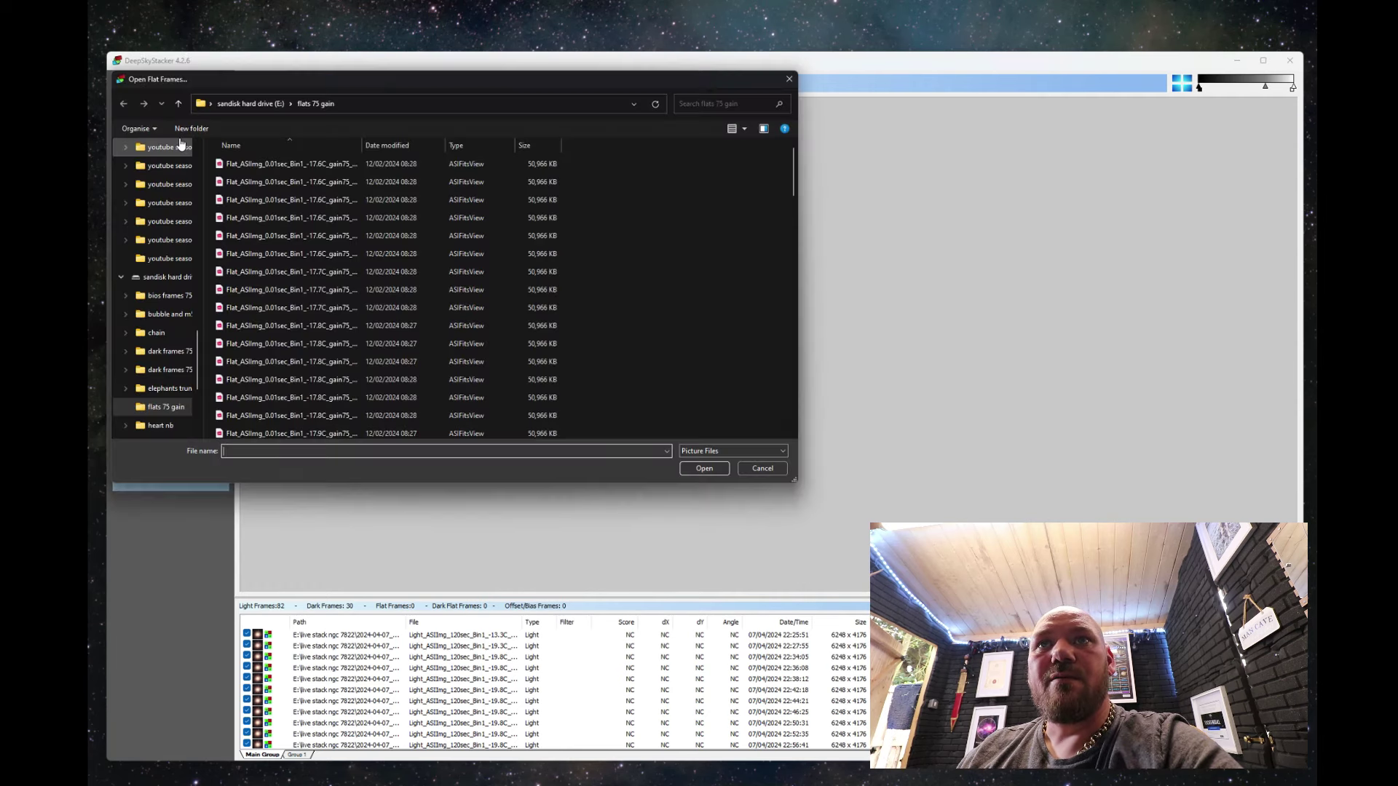
click(232, 166)
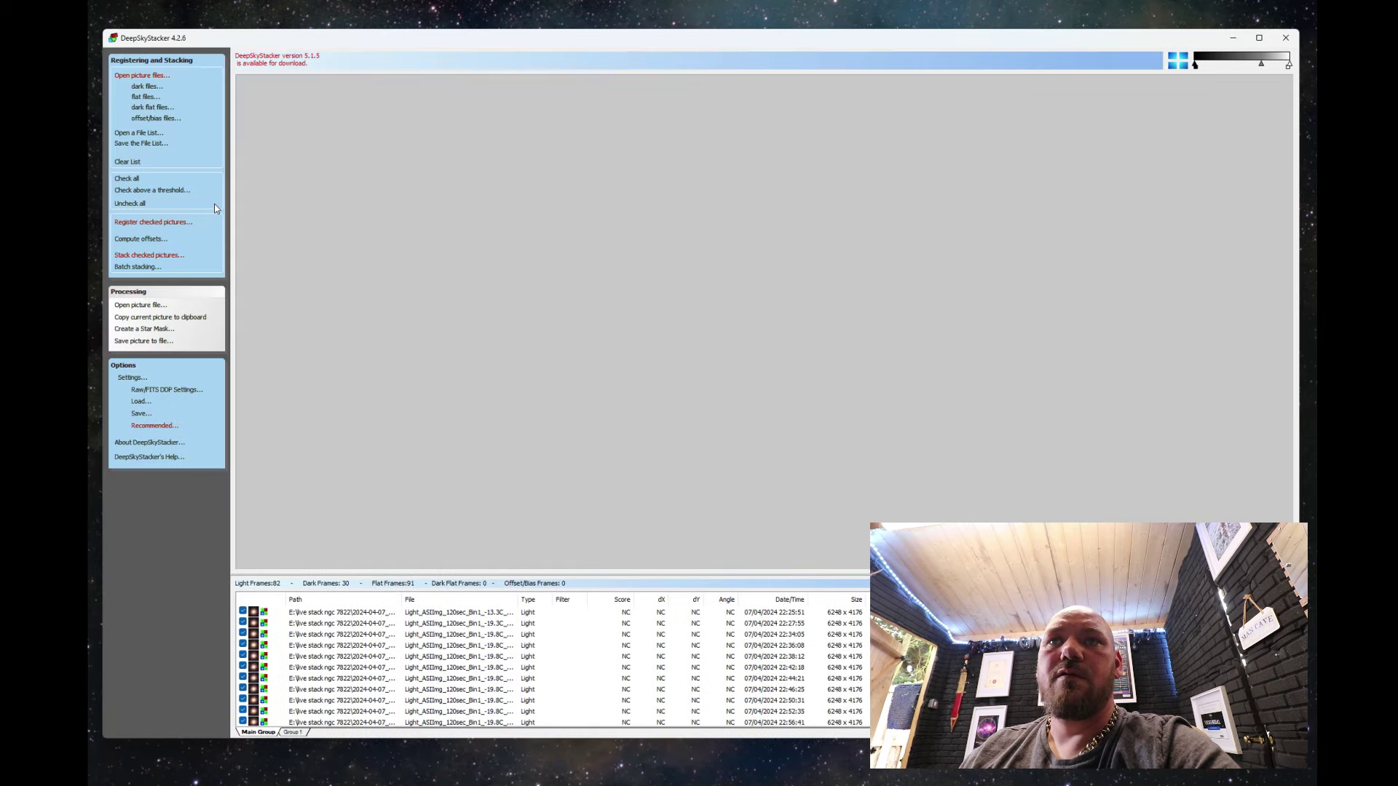
Add the bias frames from bios frames 75 gain/2024-02-12_07_46_28Z and dismiss the file warning.
click(150, 120)
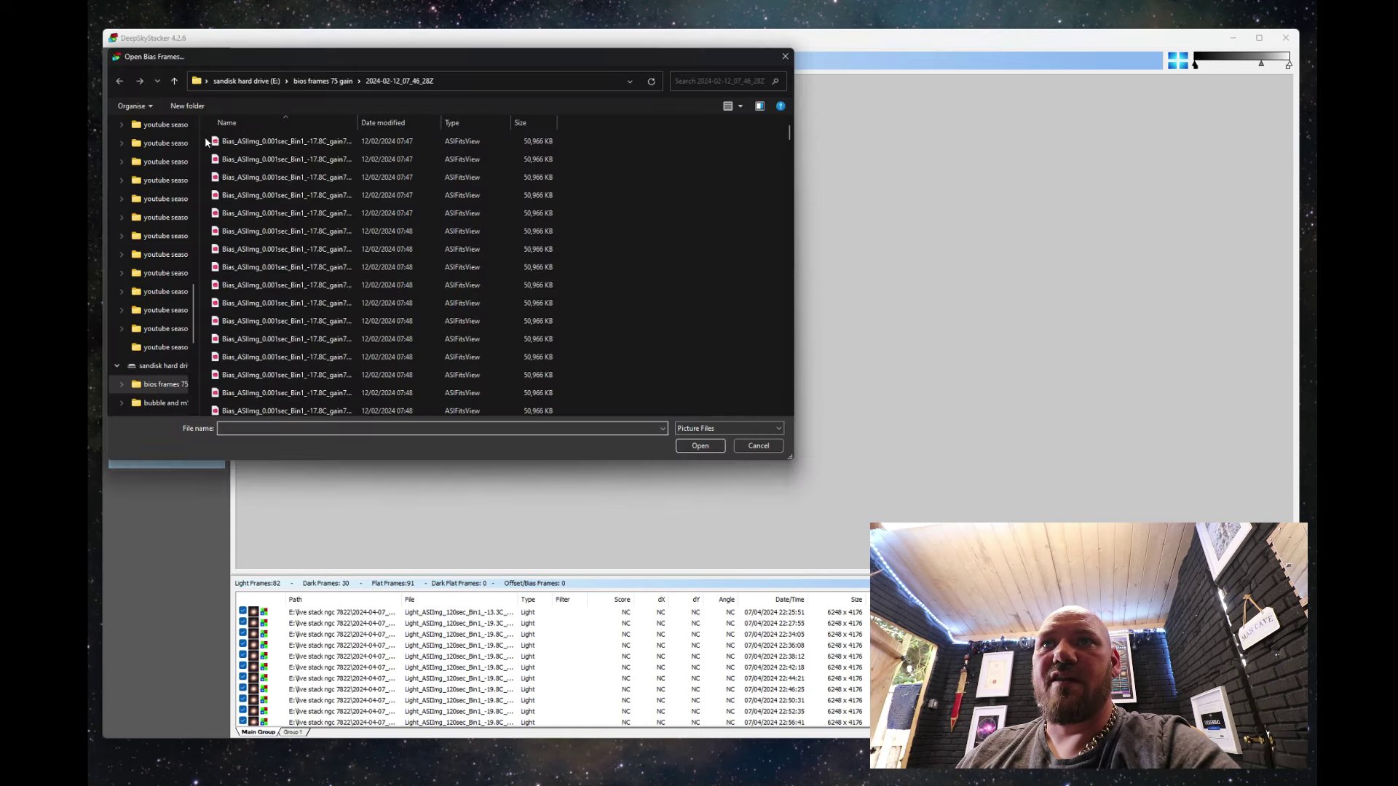
drag(206, 143, 312, 401)
click(711, 448)
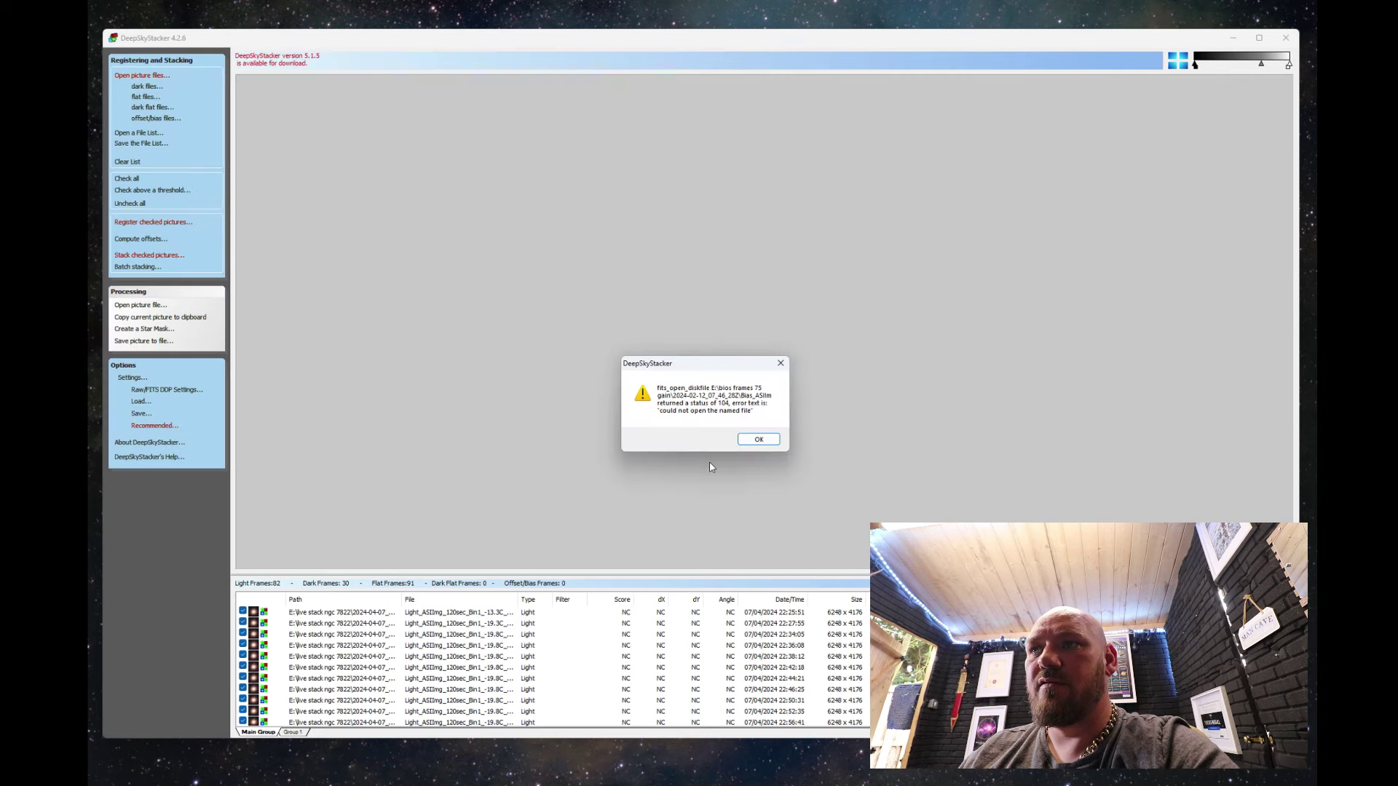
click(754, 441)
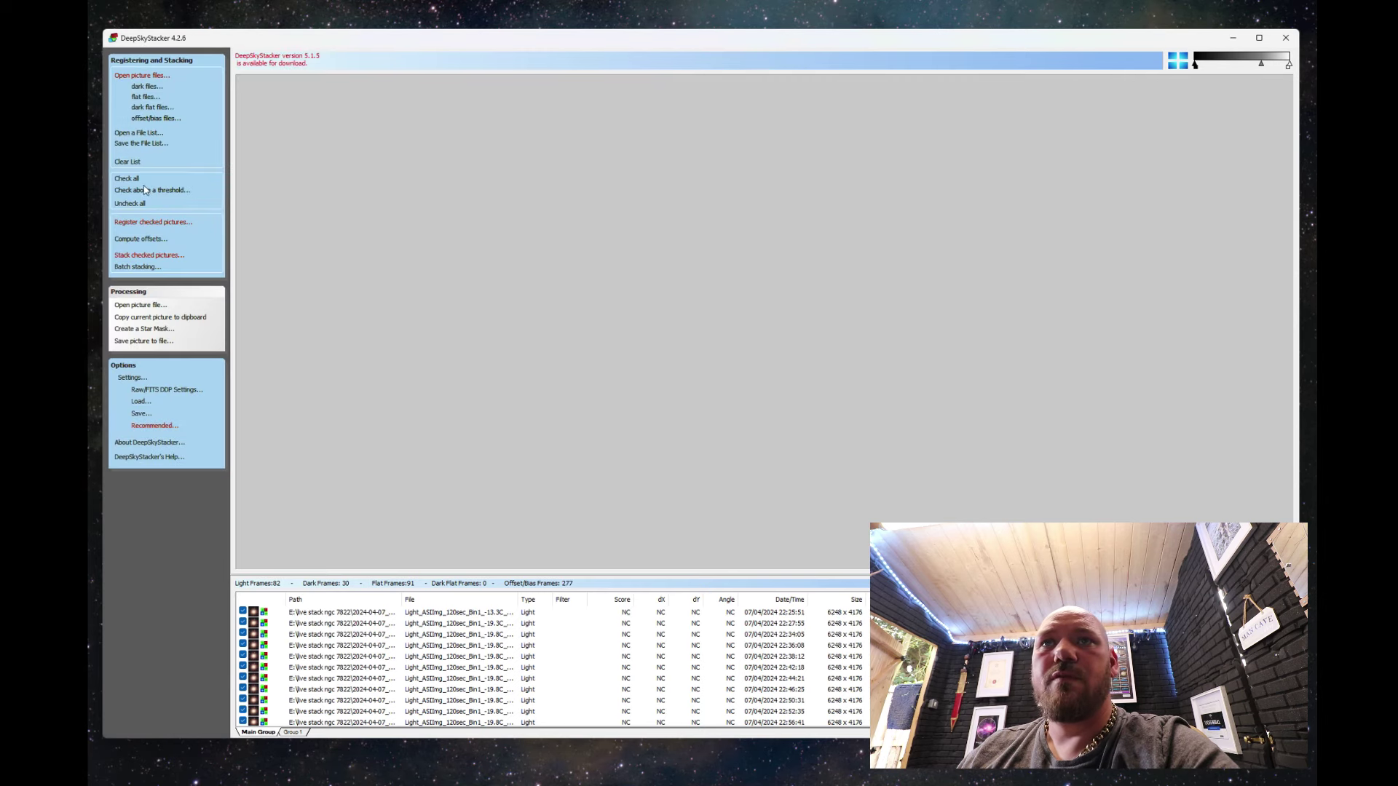
Open the registration settings and compute the number of detected stars at star detection thresholds of 15%, about 25% and 30%.
click(157, 224)
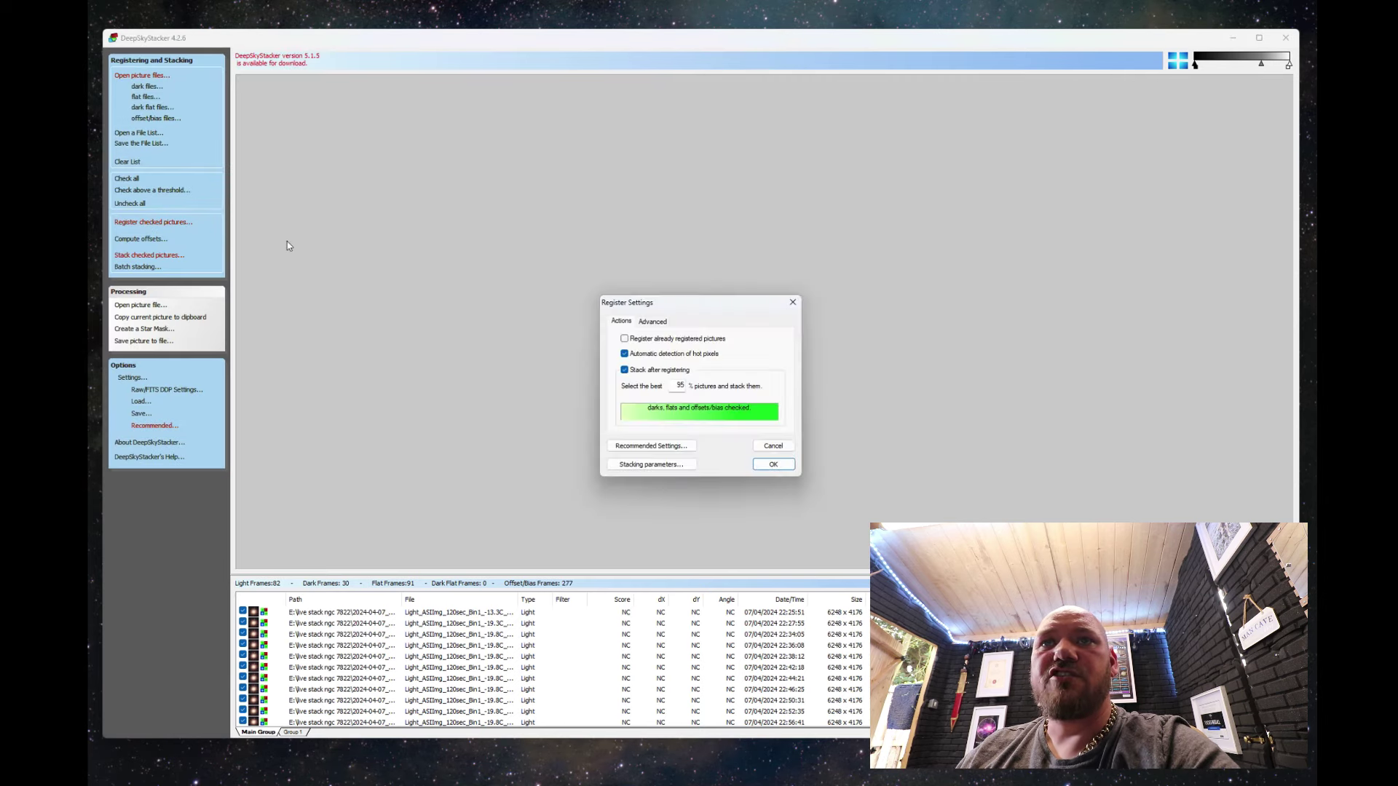
click(655, 324)
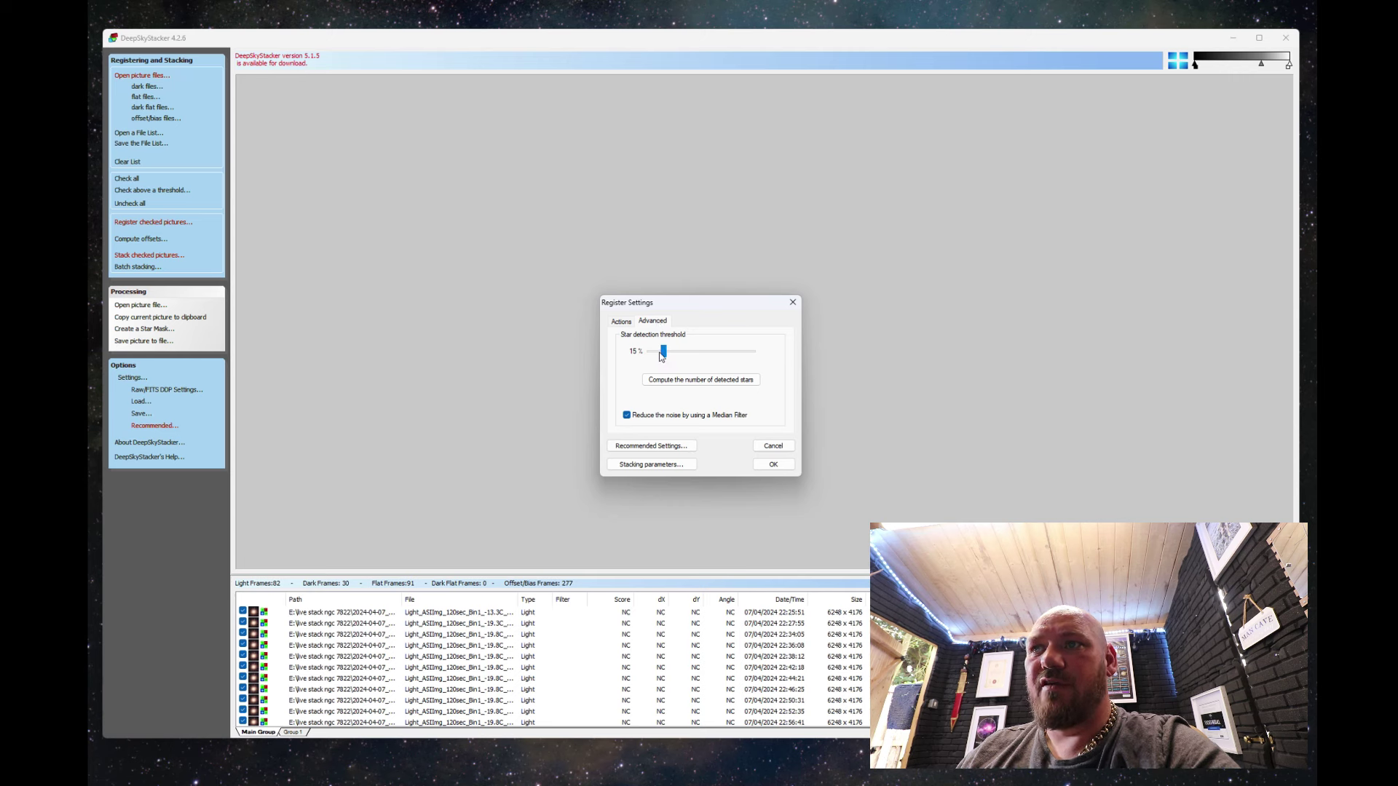
click(696, 382)
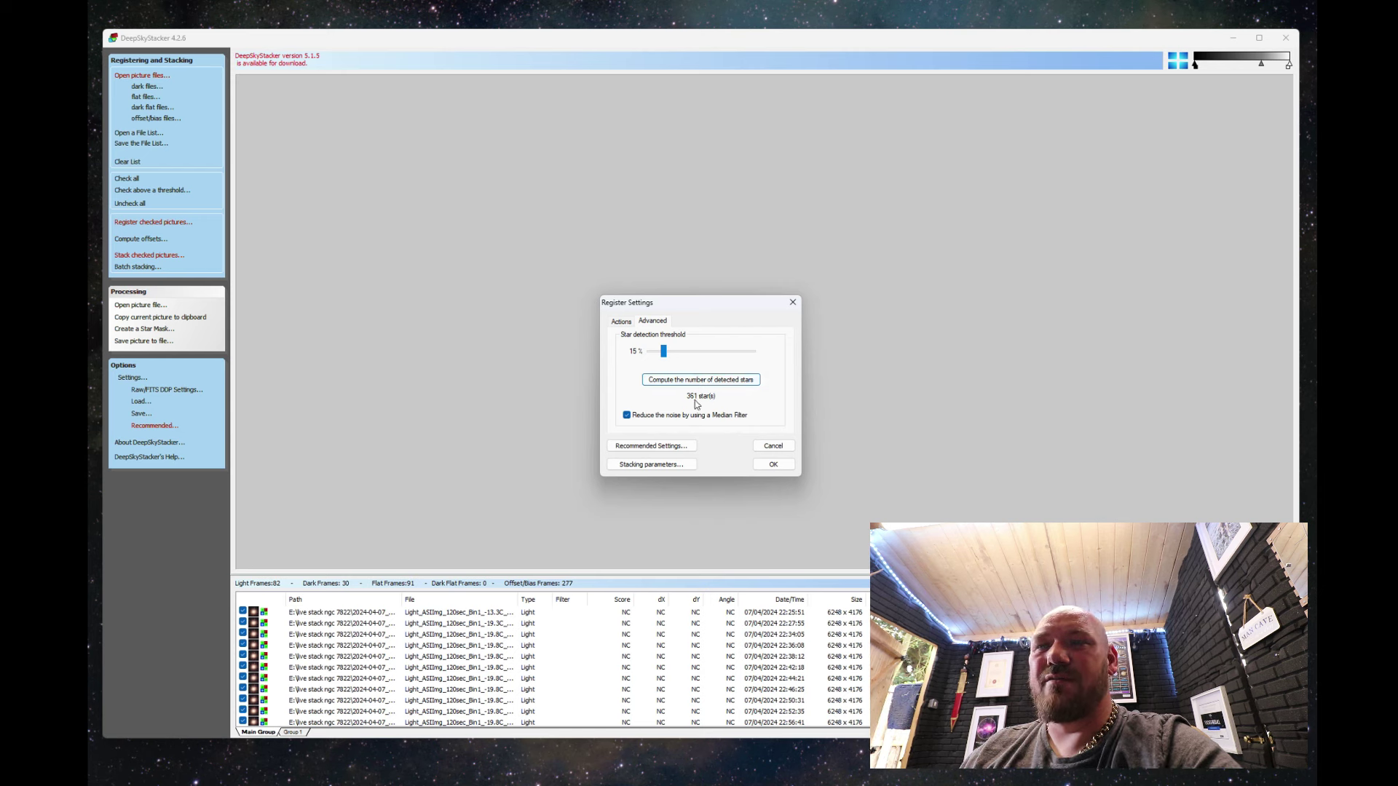
drag(664, 352, 676, 356)
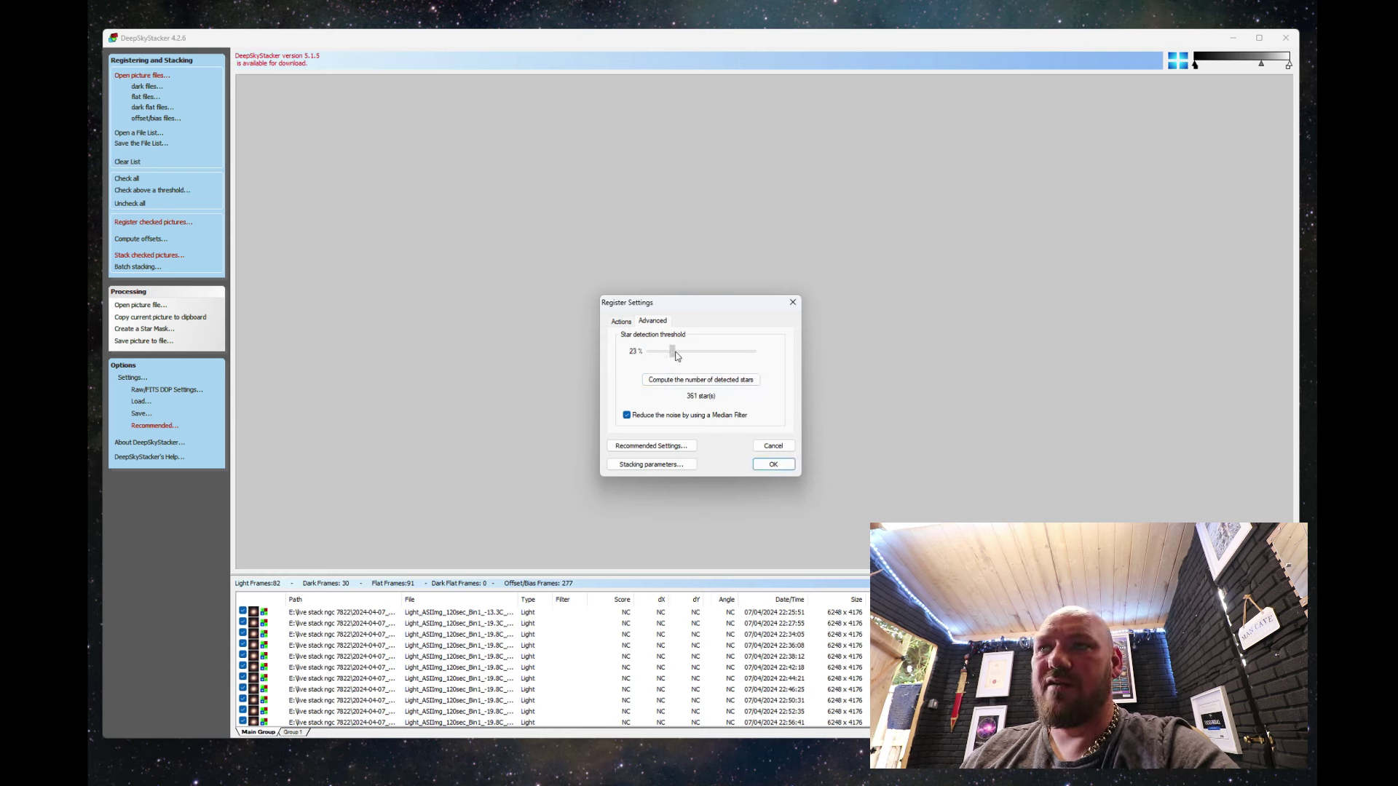
click(688, 380)
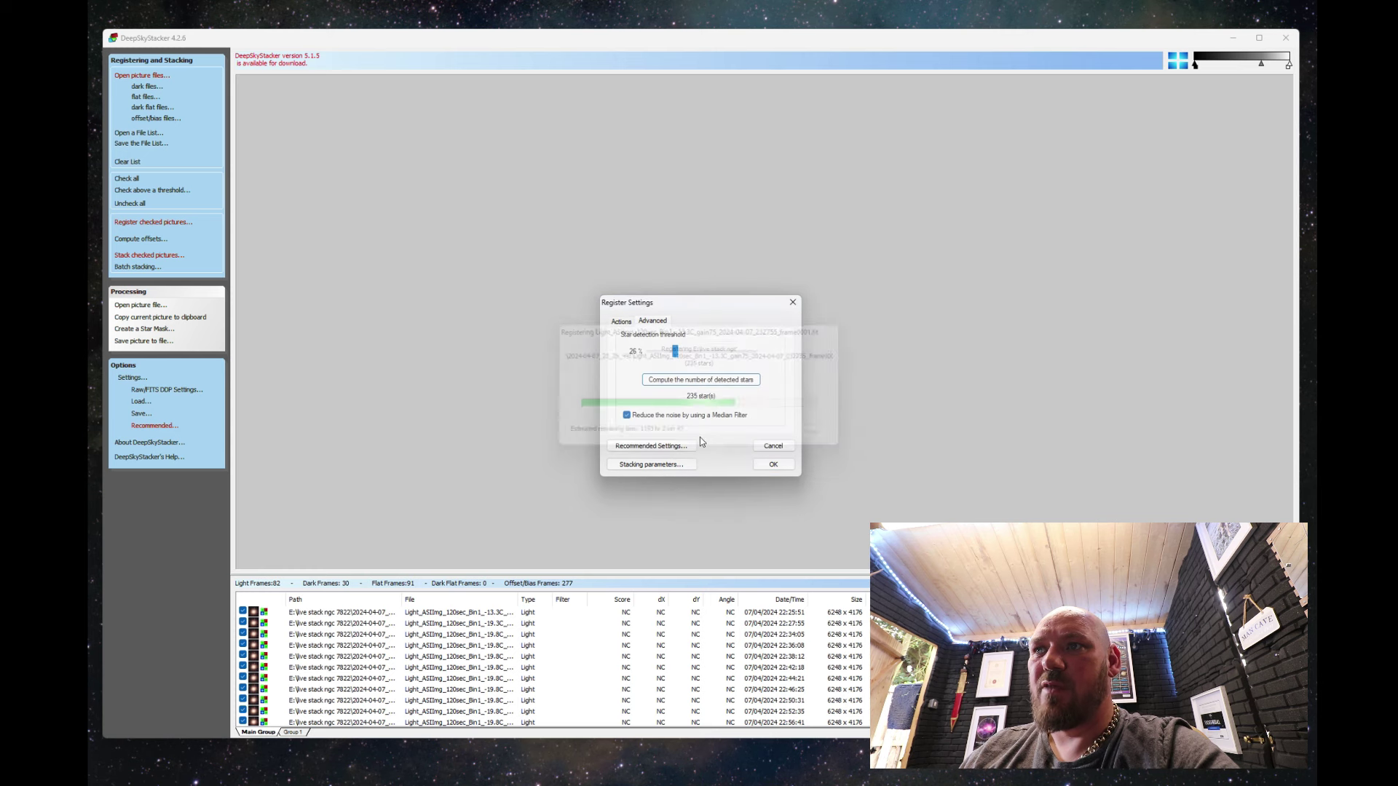
click(676, 352)
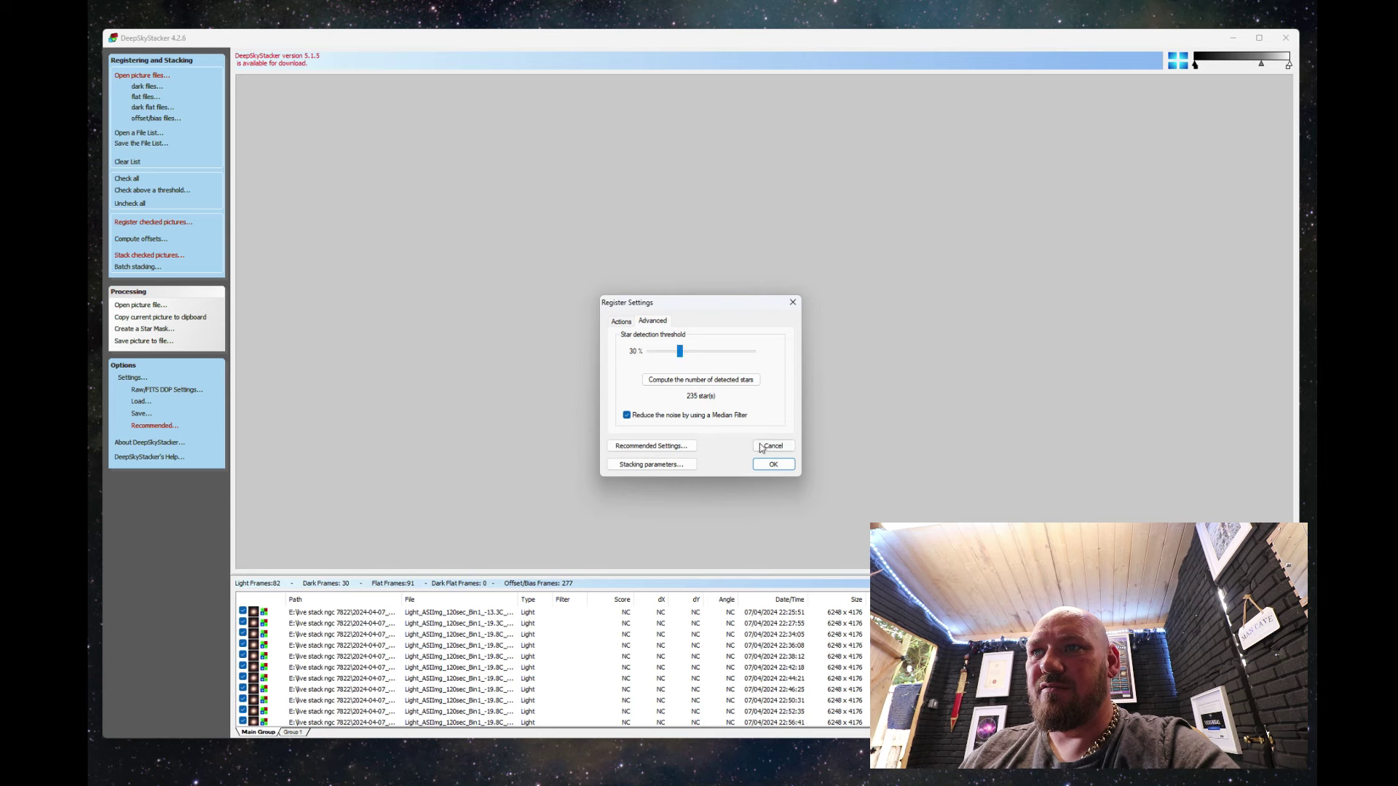
click(773, 464)
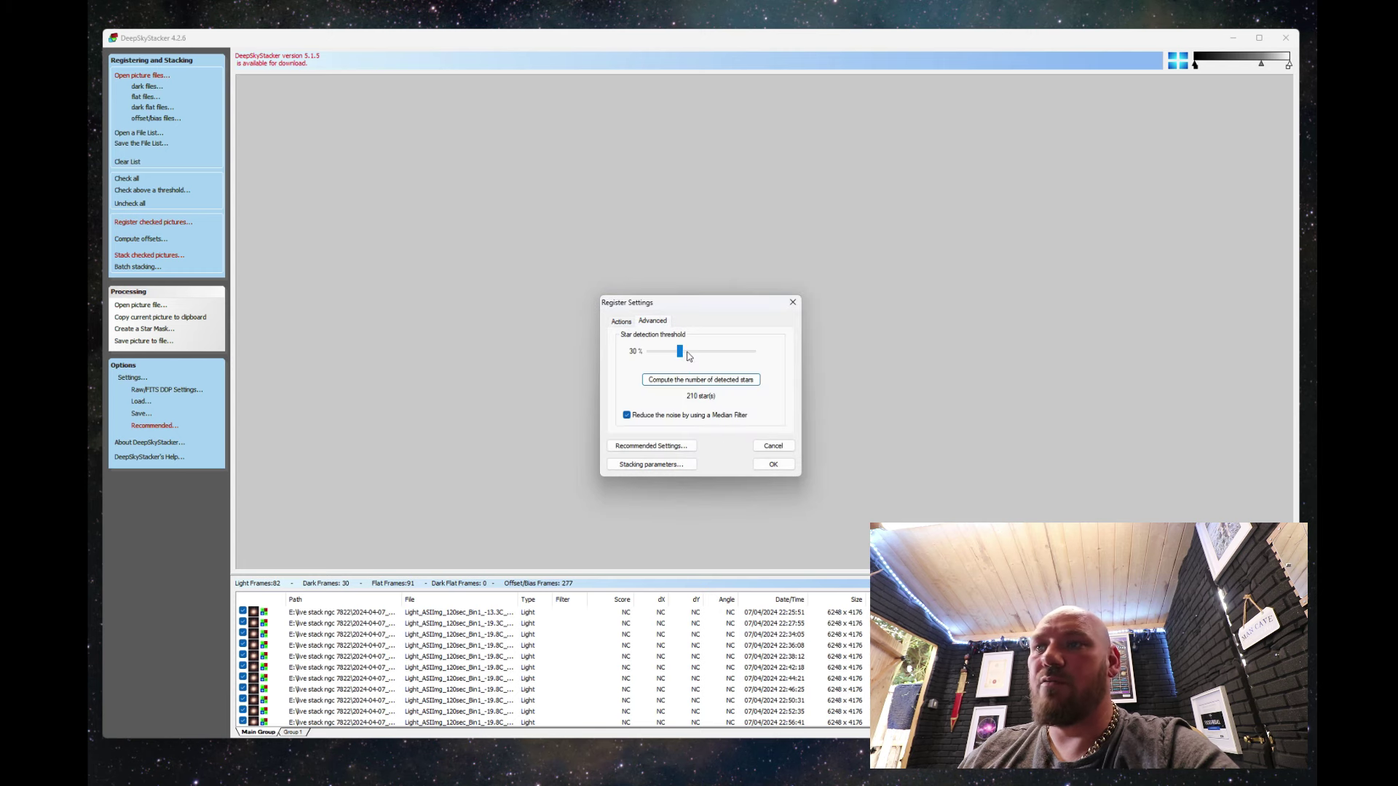
Try star detection thresholds of 98% and 2%, computing the number of detected stars for each.
drag(679, 355, 753, 364)
click(696, 383)
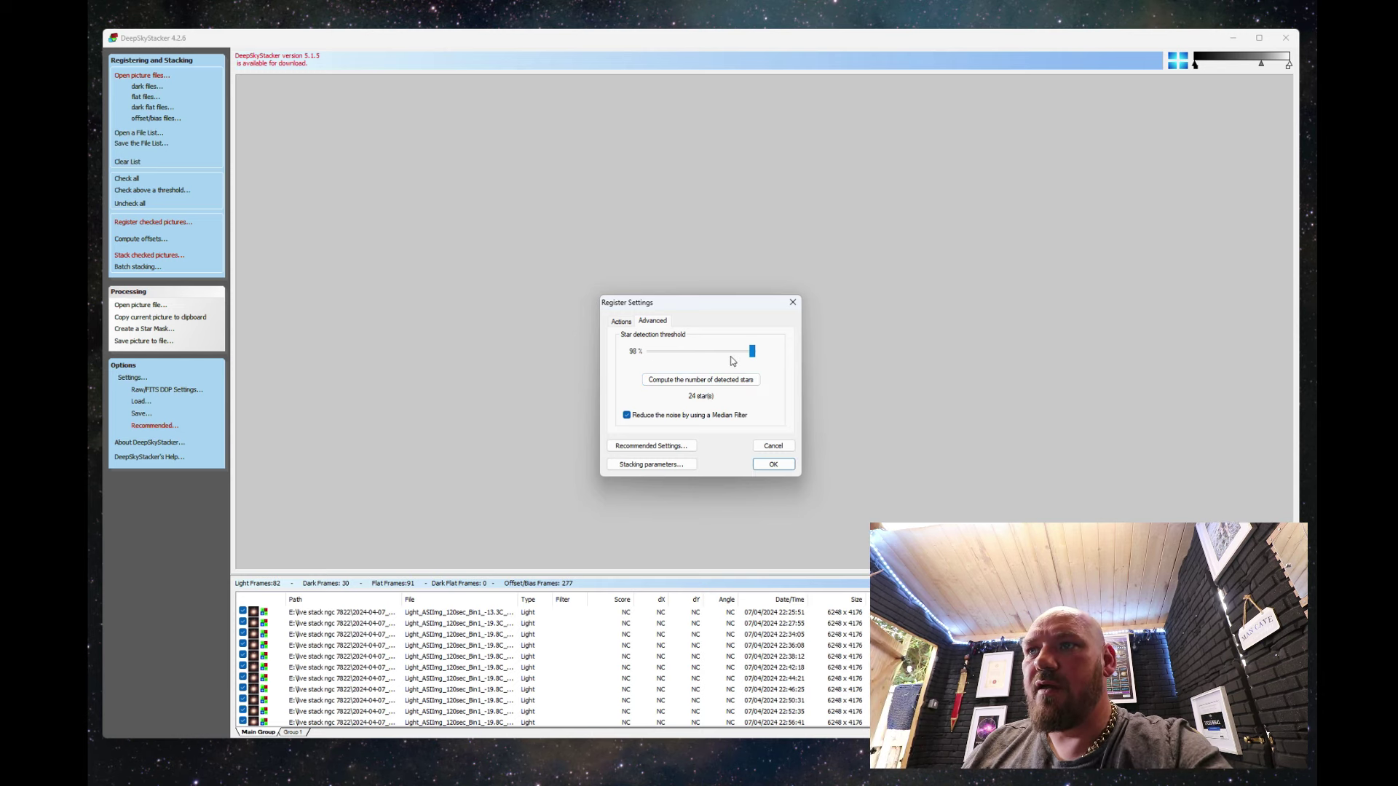
drag(752, 351, 634, 357)
click(691, 383)
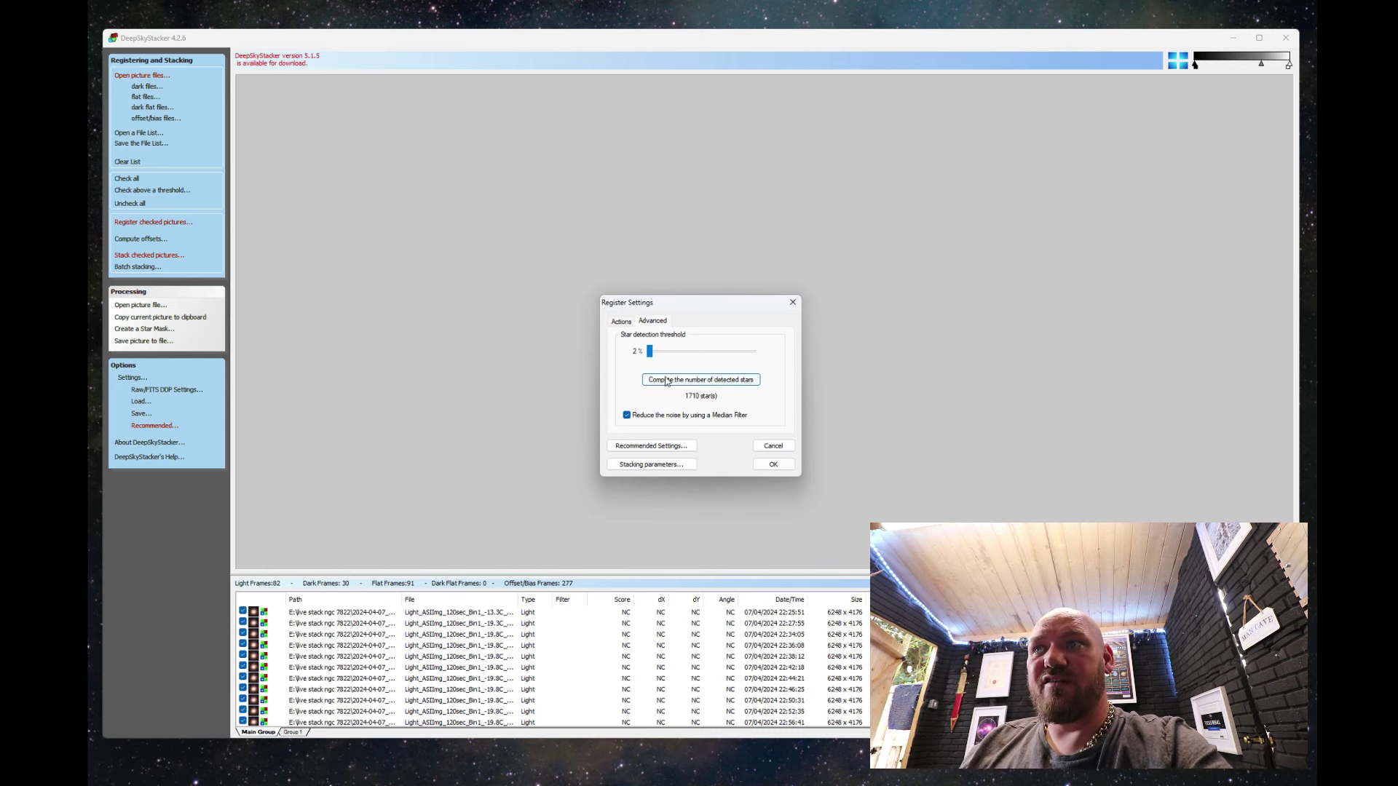
Set the star detection threshold to 30%, recompute the detected stars, and start registering and stacking with the listed stacking steps.
drag(650, 352, 683, 354)
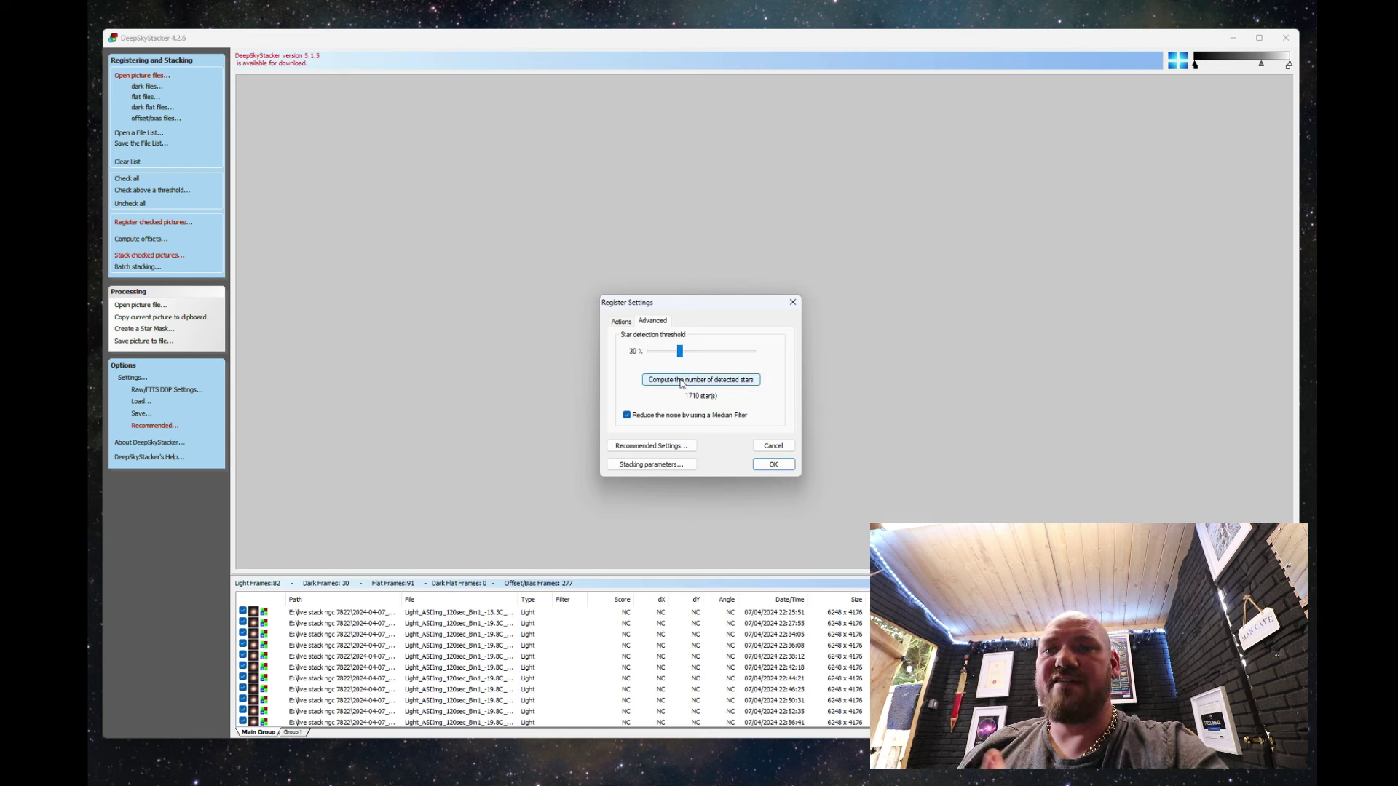
click(679, 380)
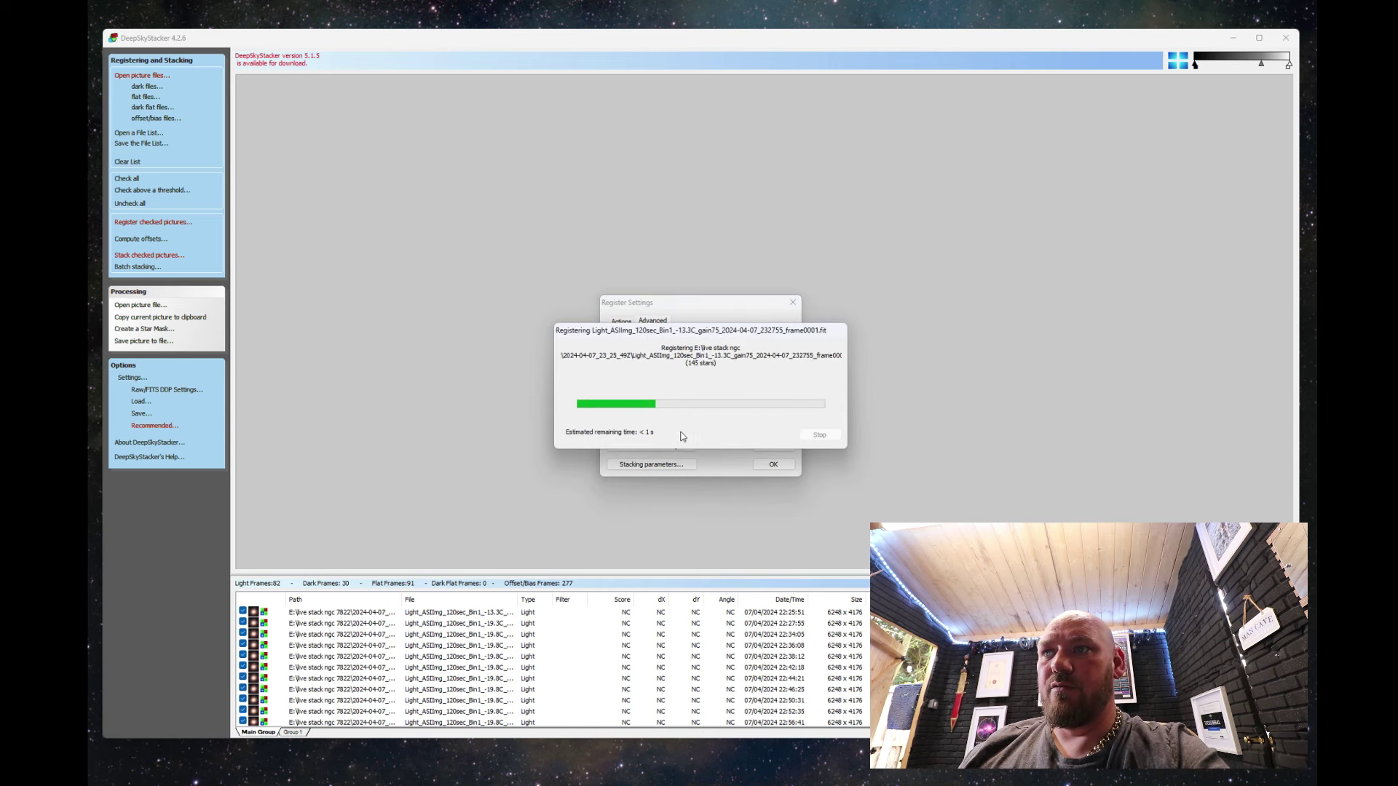
click(773, 465)
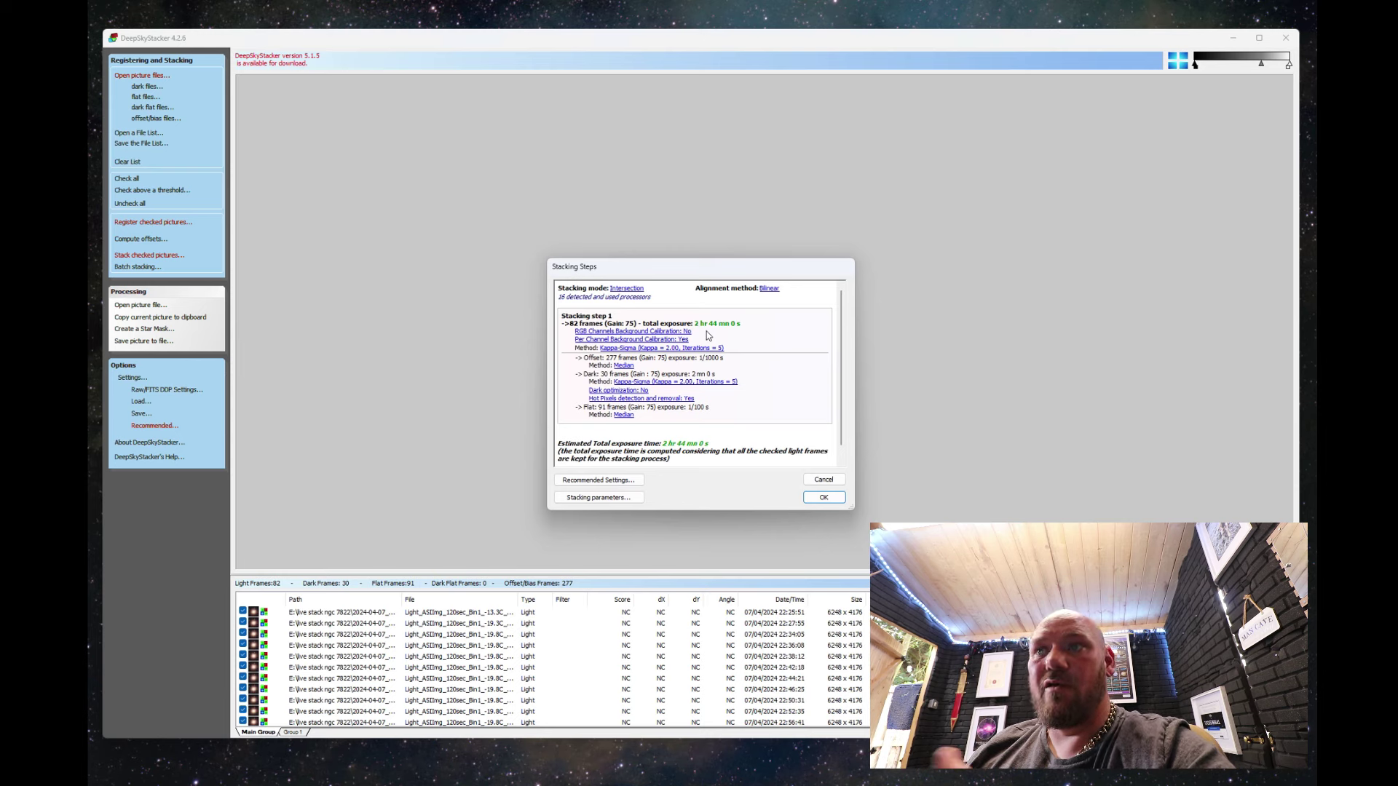
click(820, 502)
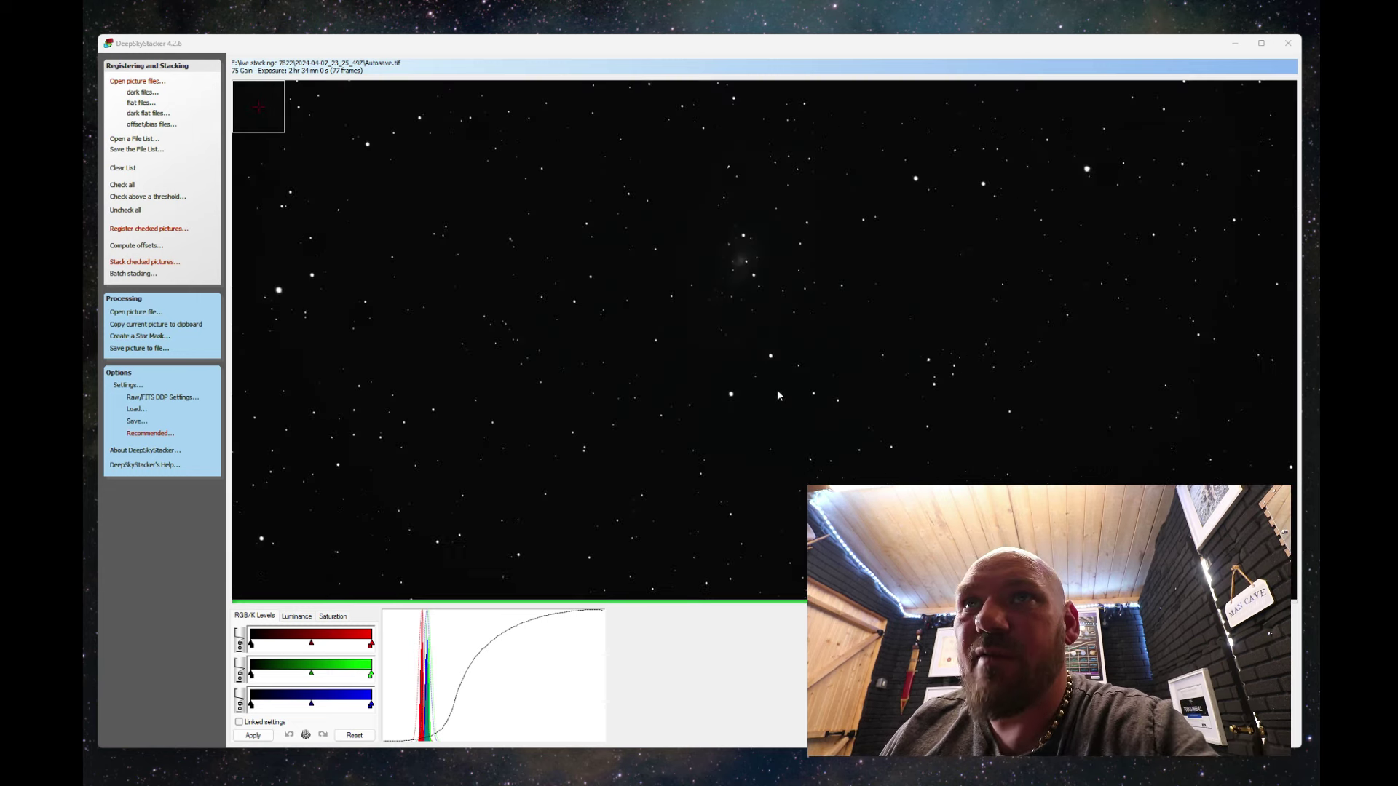
Inspect the galaxy in the stacked image up close, and close DeepSkyStacker without saving the file list changes.
scroll(776, 390, up, 2)
drag(773, 218, 784, 470)
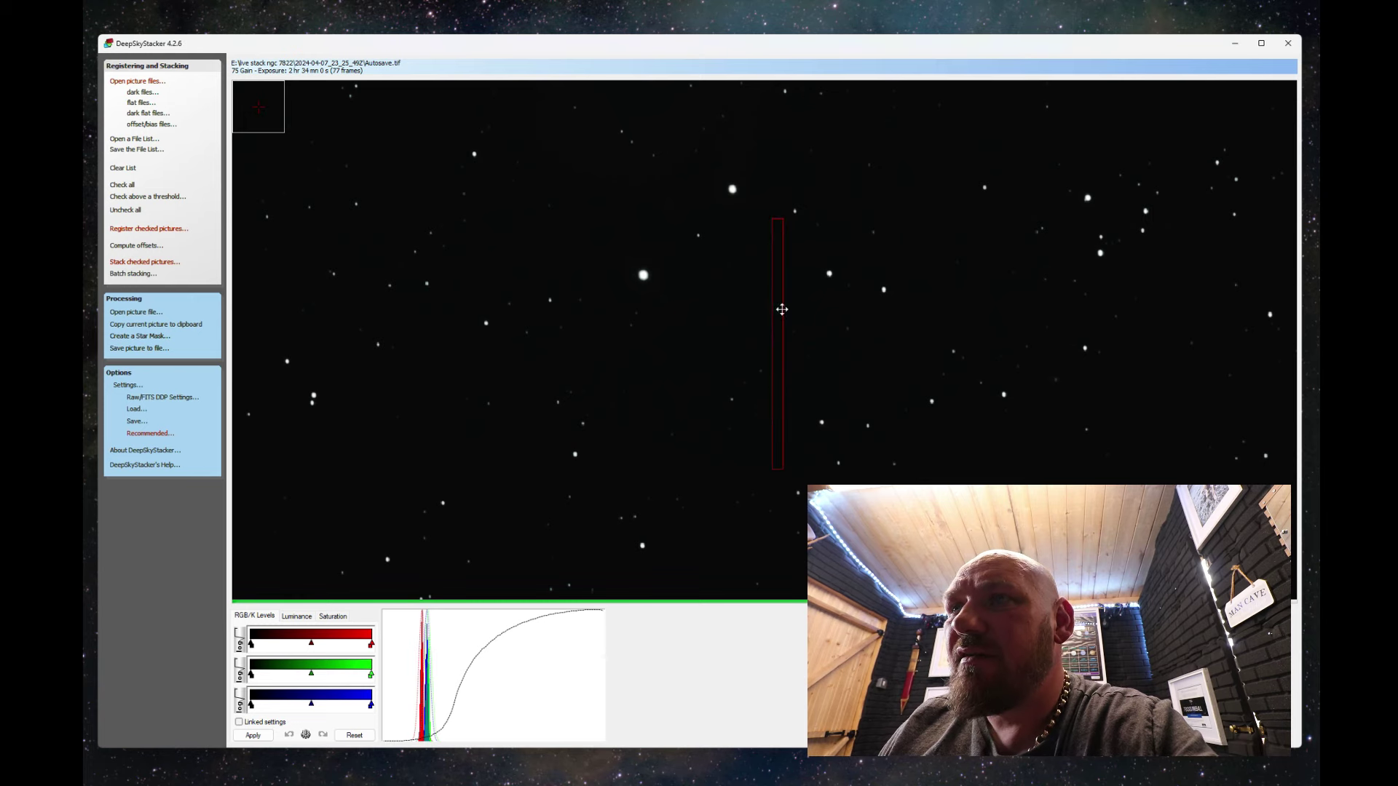
scroll(782, 310, up, 3)
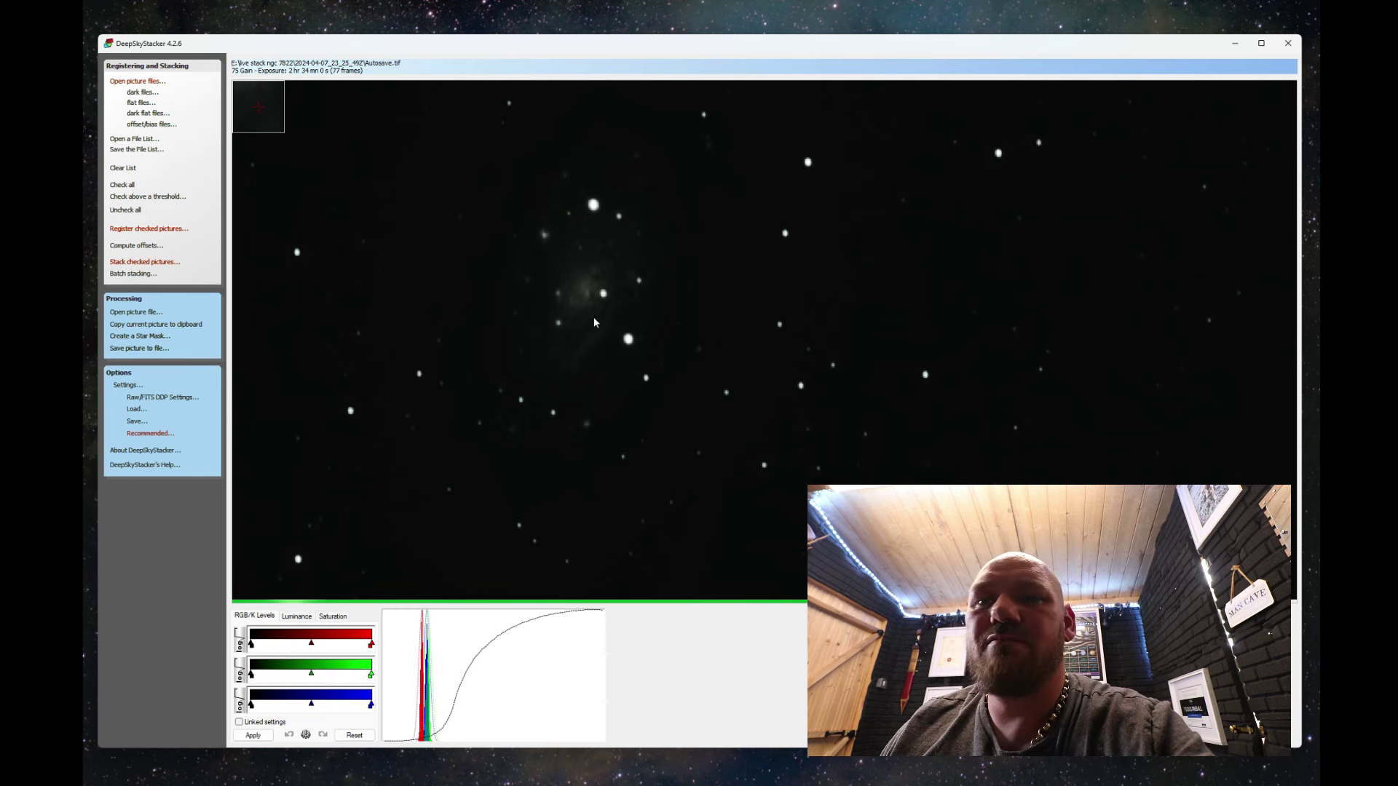
scroll(594, 321, down, 4)
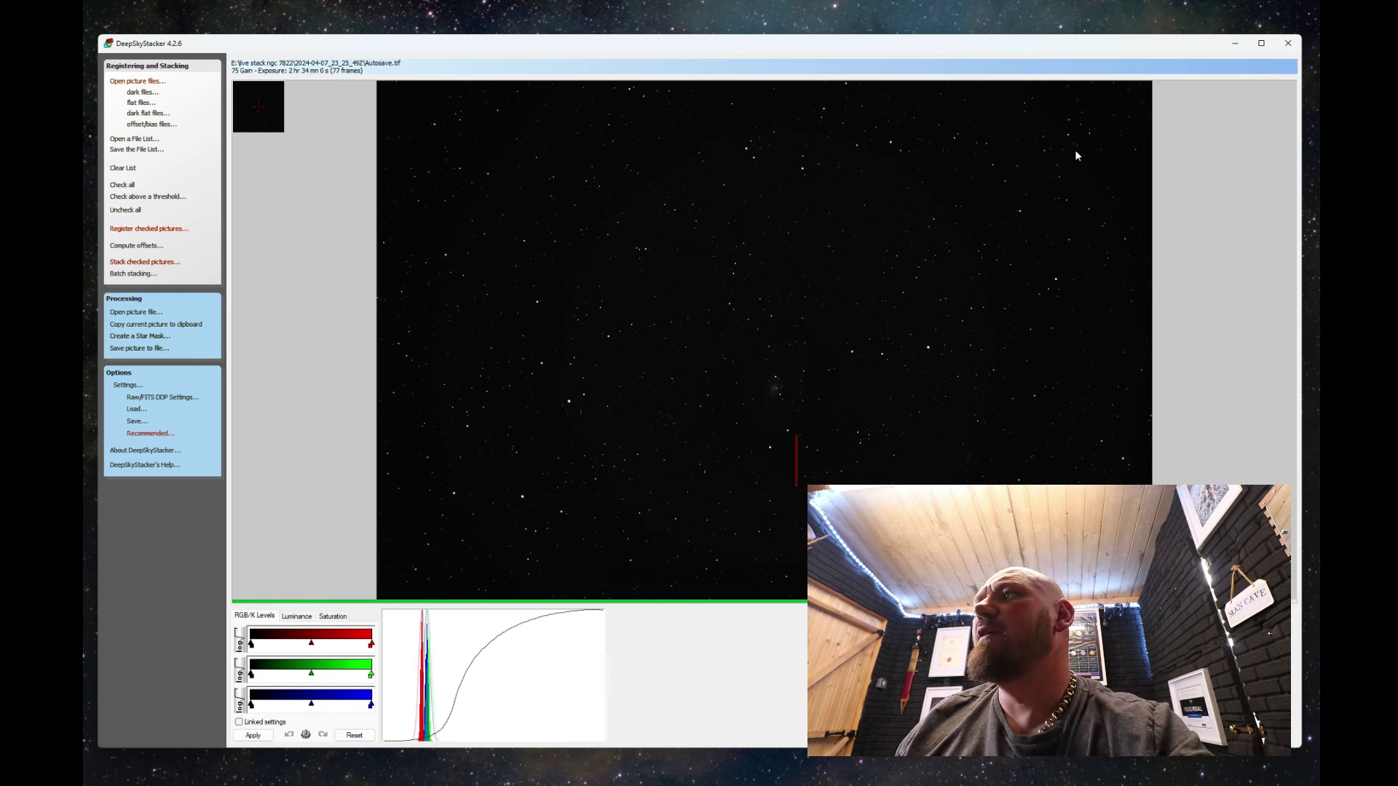
click(1287, 43)
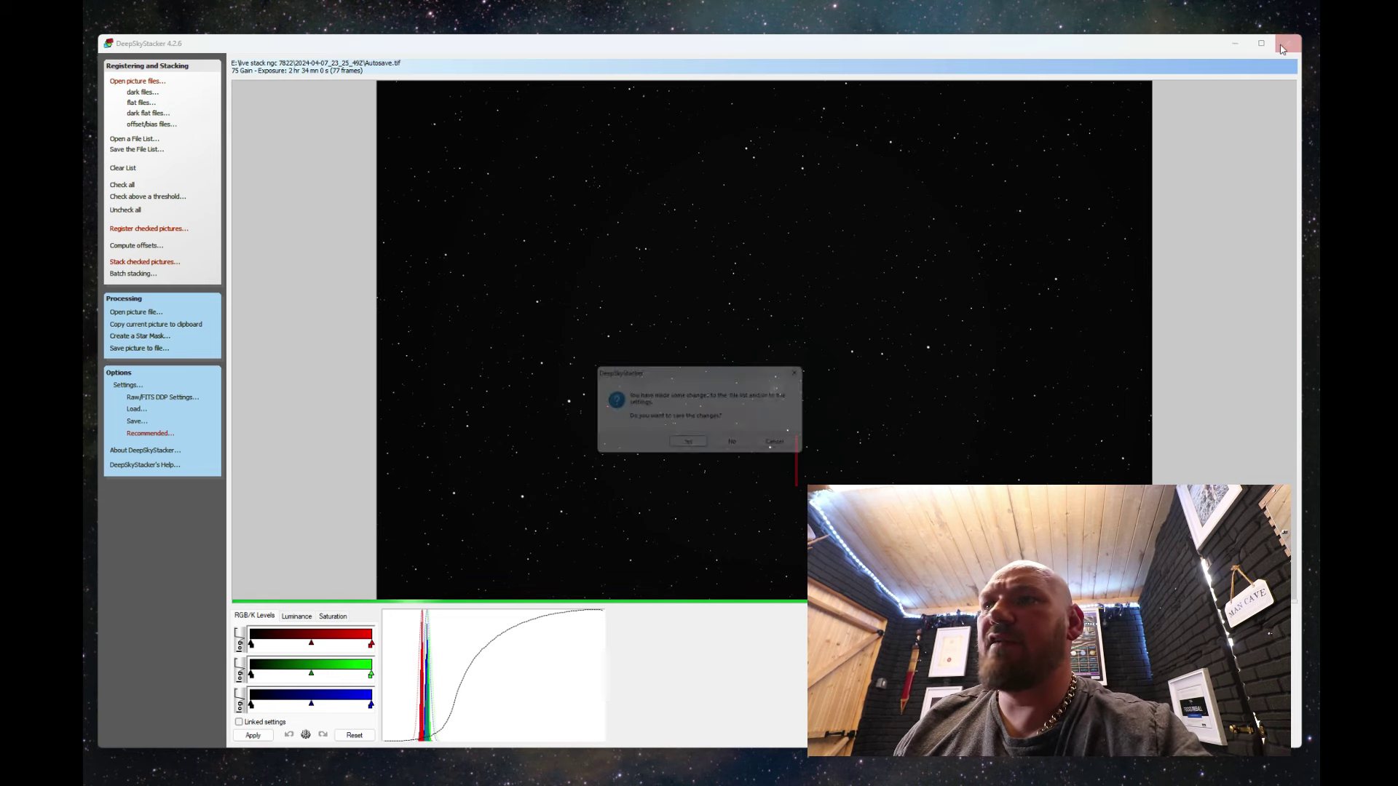
click(738, 448)
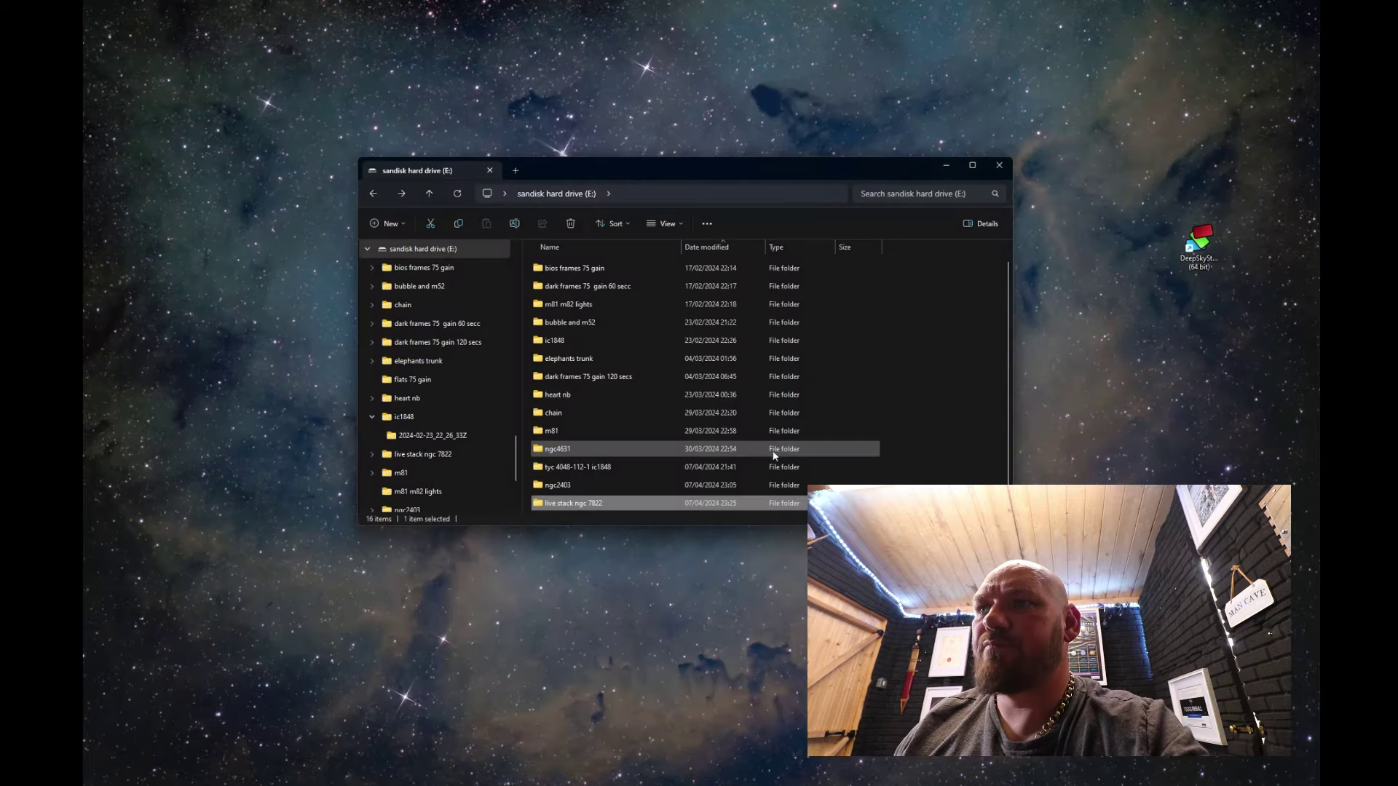
Open the Autosave TIF from live stack ngc 7822/2024-04-07_23_25_49Z in Adobe Photoshop 2024.
double_click(569, 505)
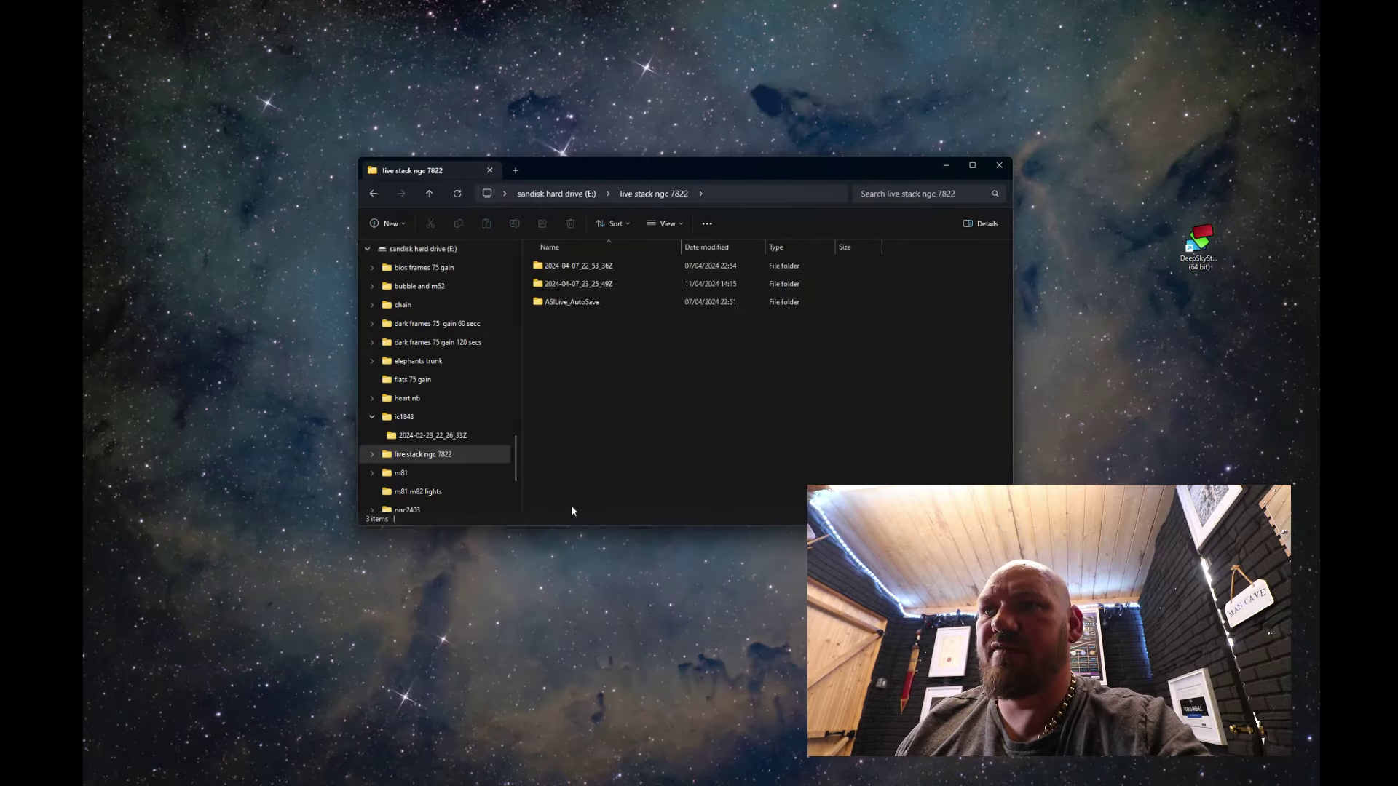
click(585, 289)
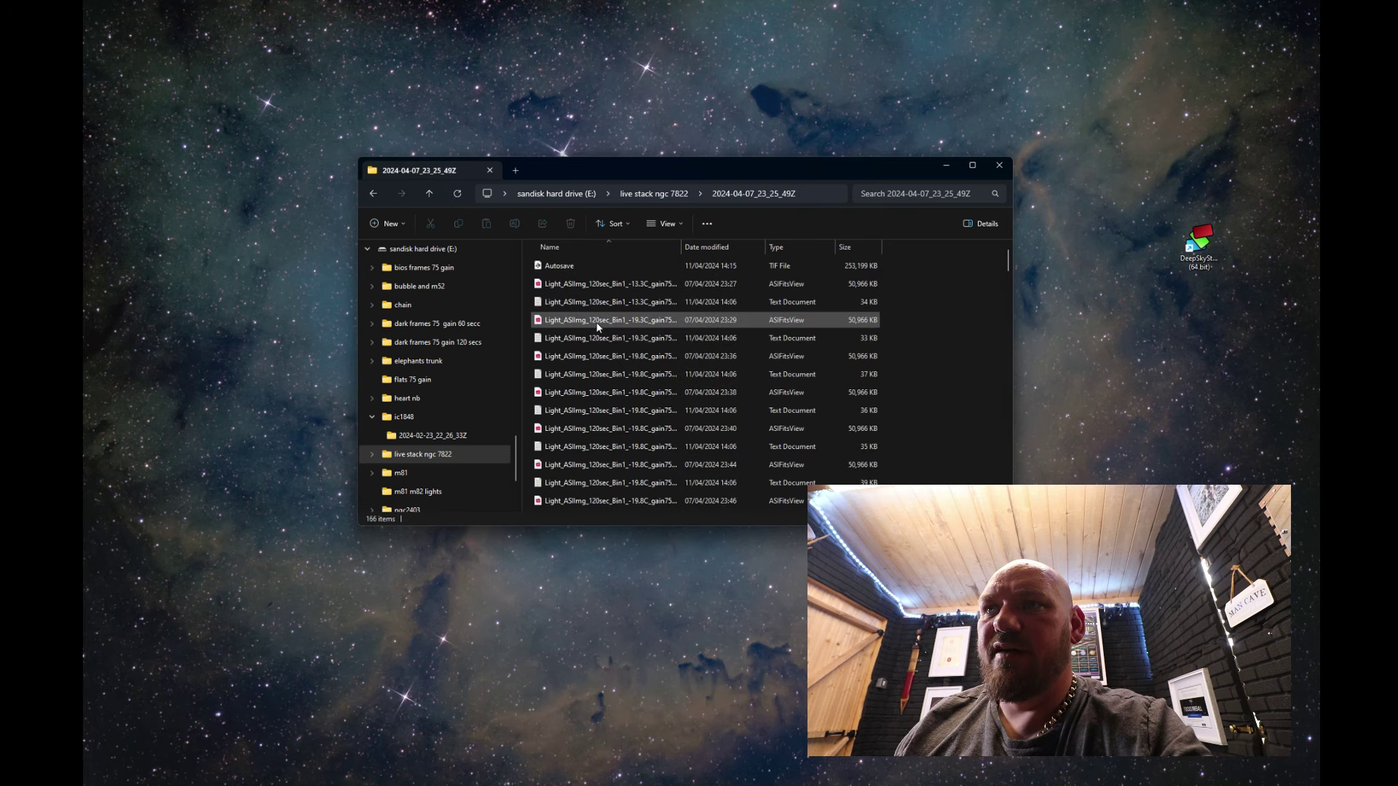
right_click(560, 266)
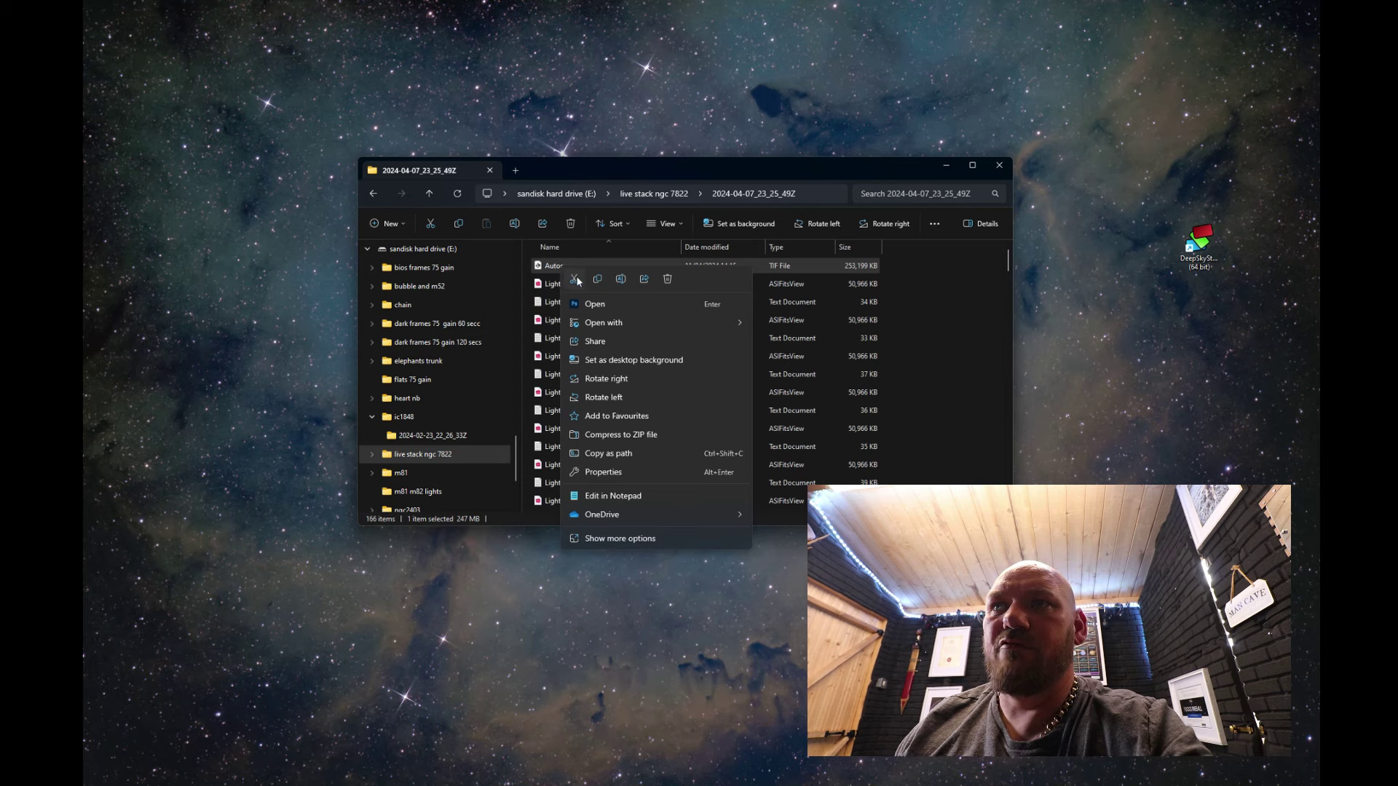
mouse_move(654, 320)
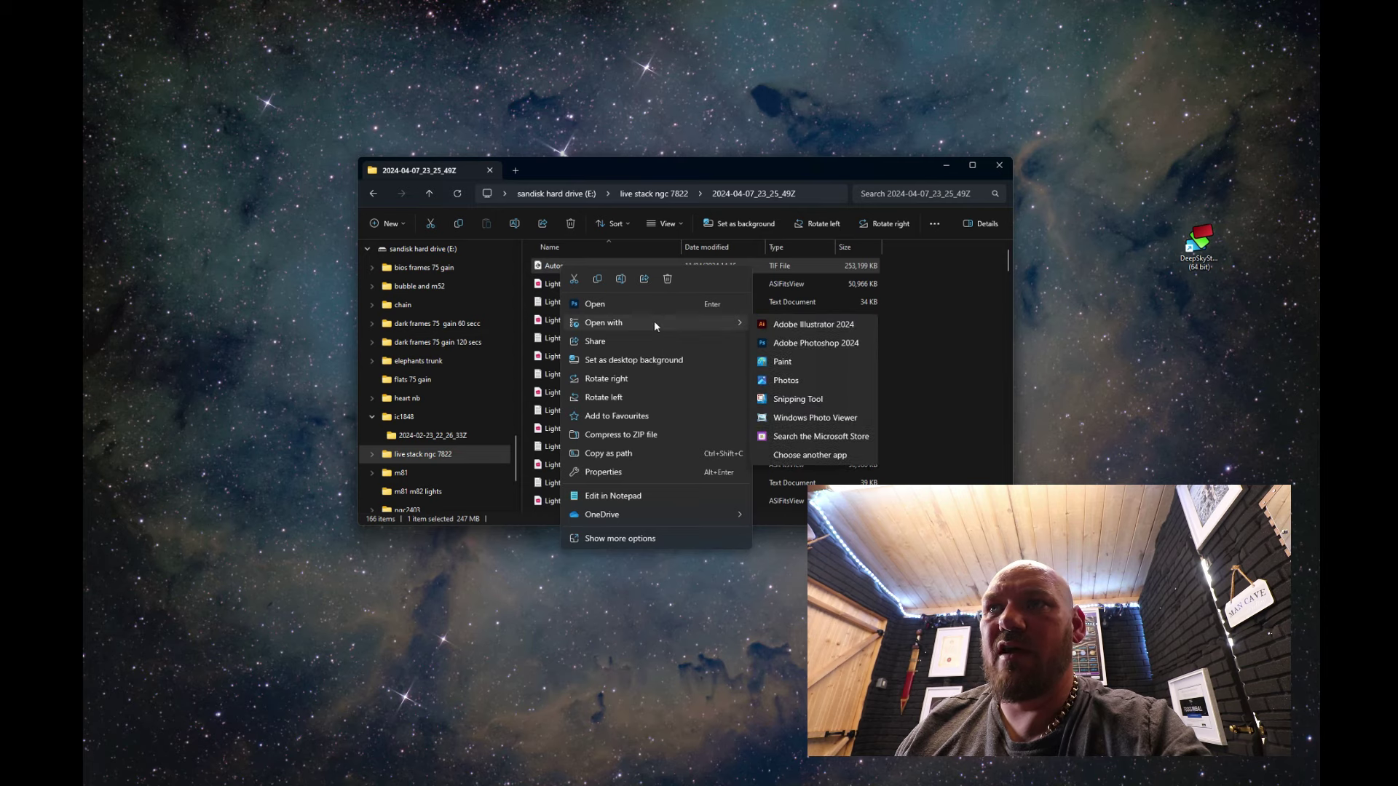
click(801, 344)
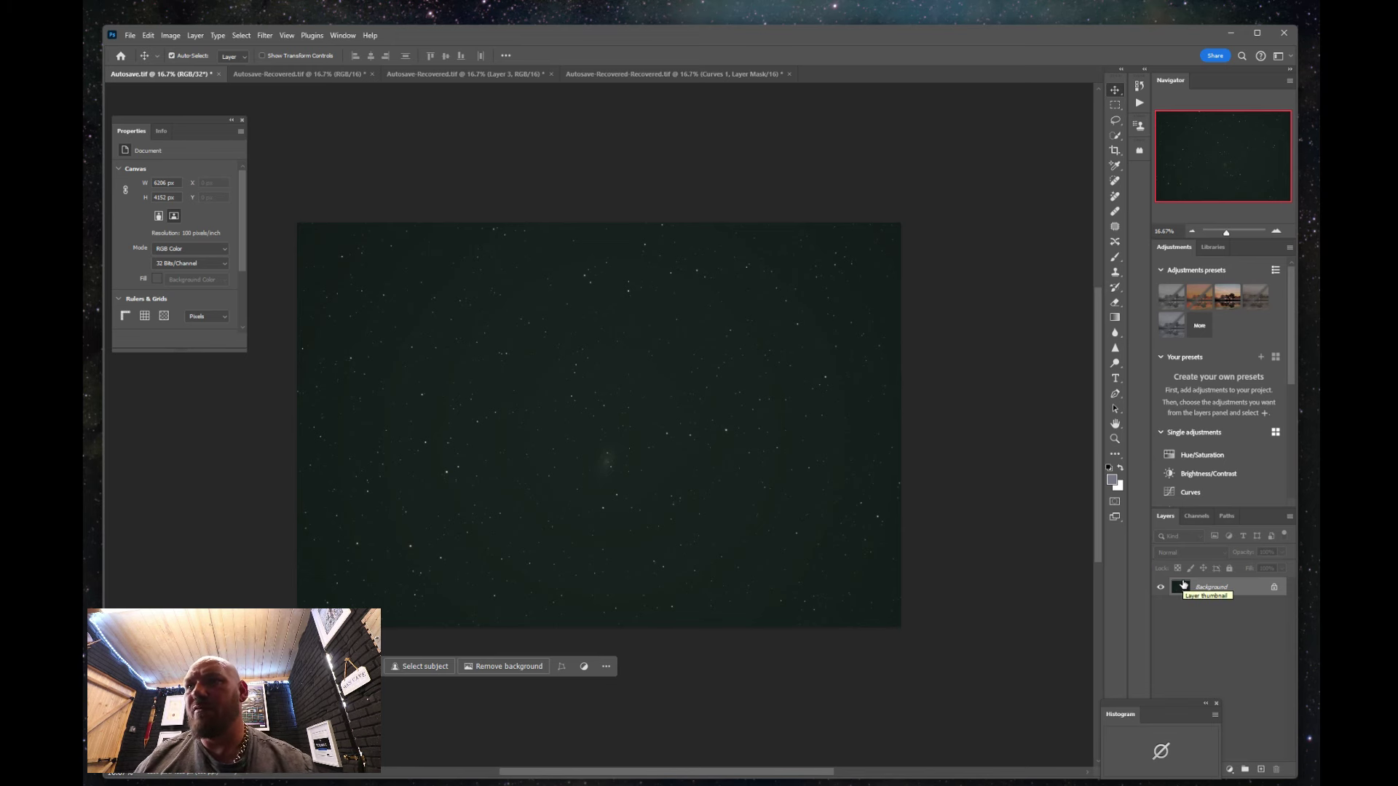
Convert the image to 16 bits per channel using HDR Toning with the Exposure and Gamma method at its default values.
click(170, 35)
mouse_move(182, 51)
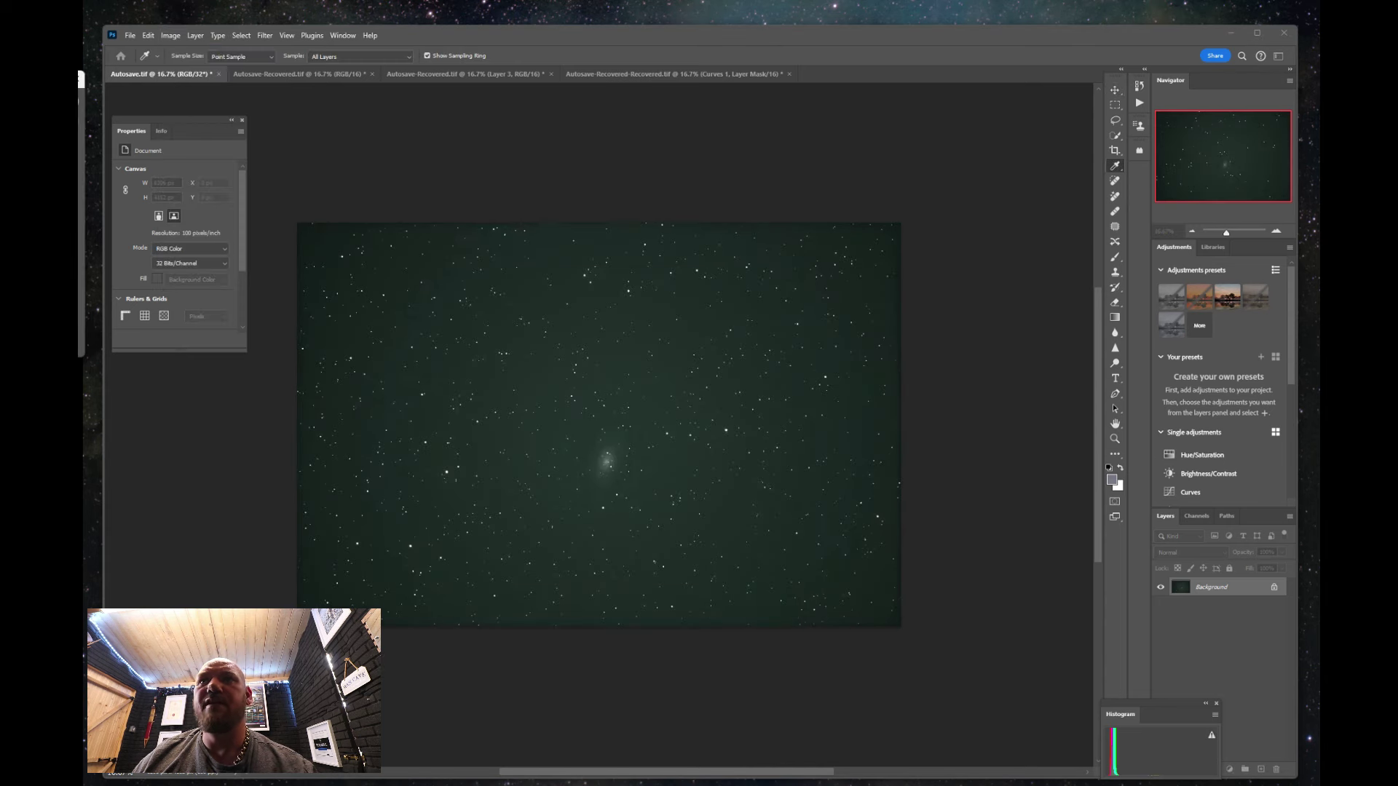
drag(764, 138, 985, 122)
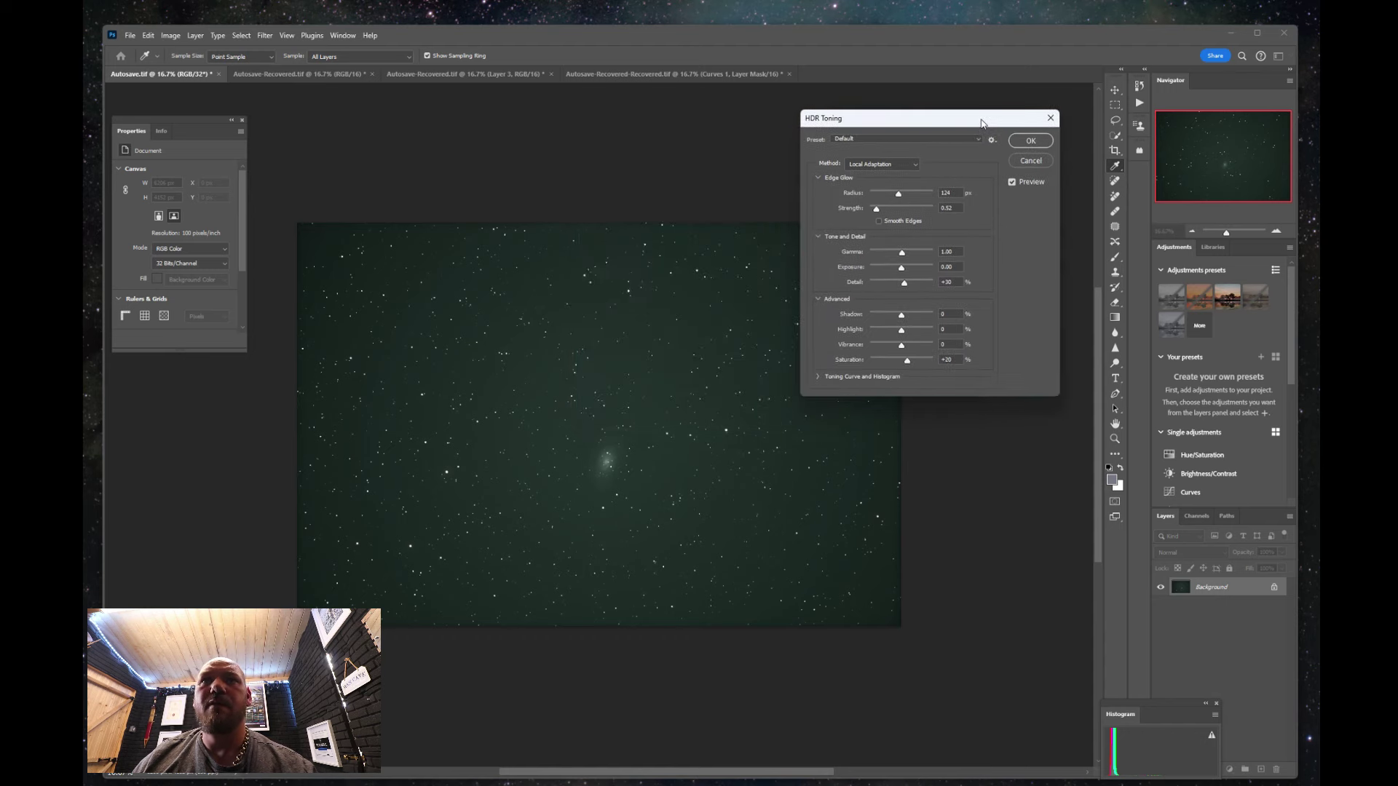
click(906, 166)
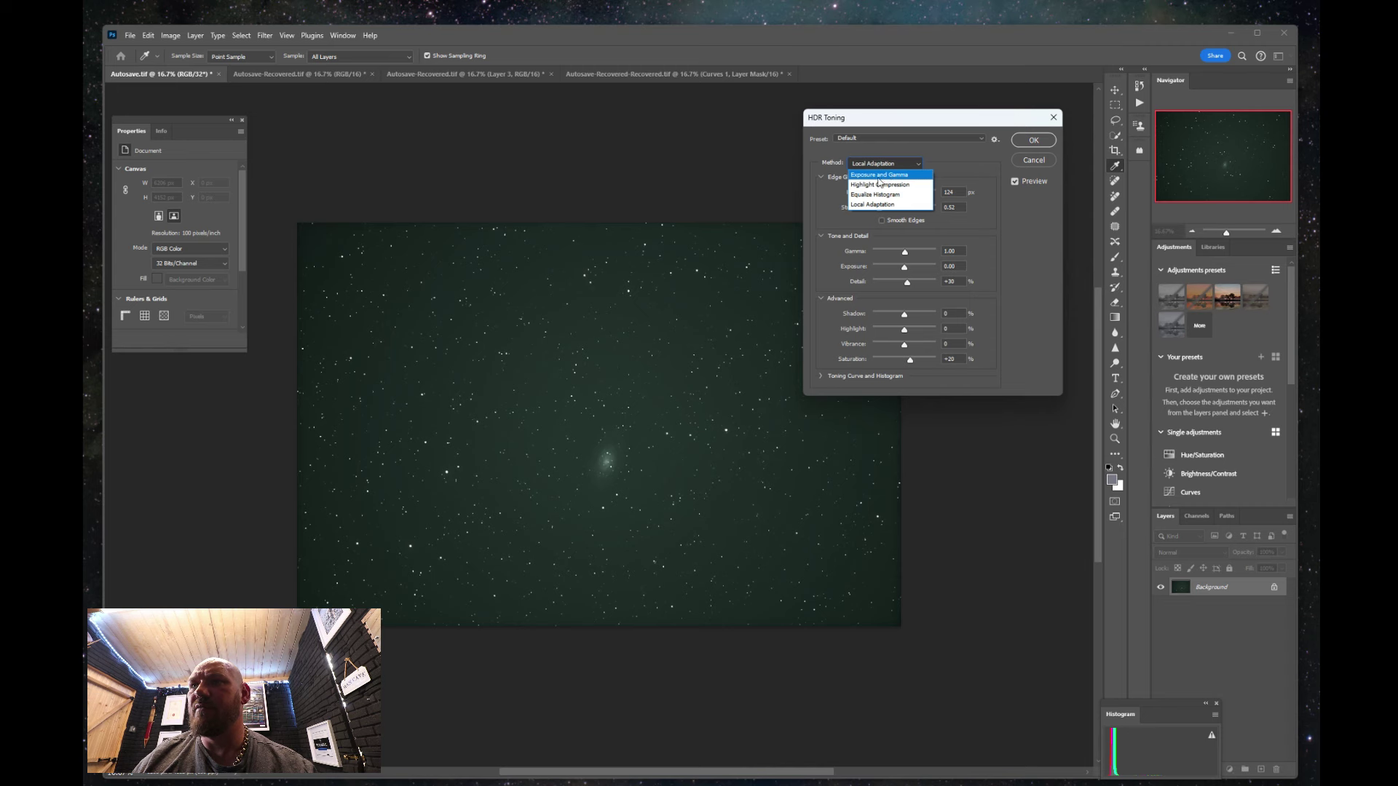
click(881, 175)
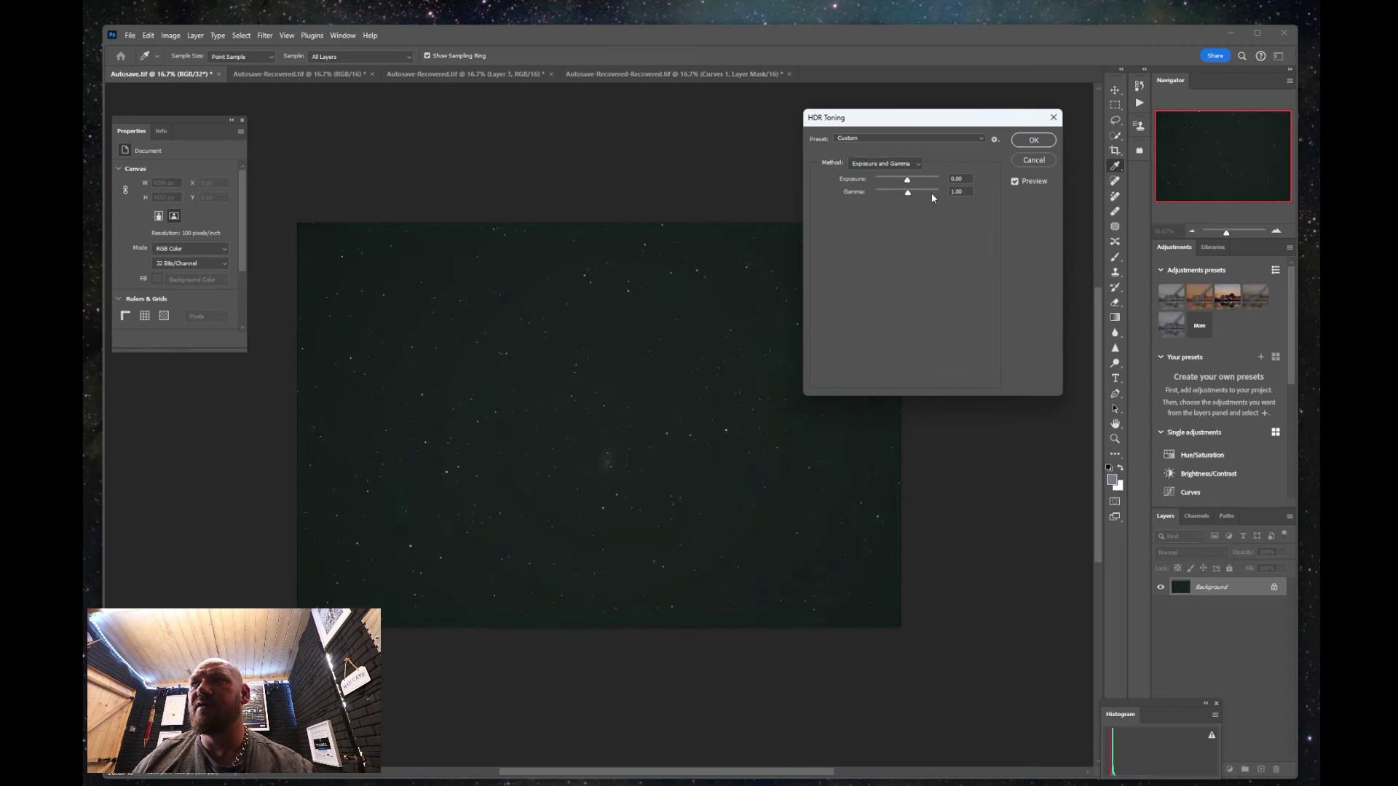
click(1033, 140)
key(v)
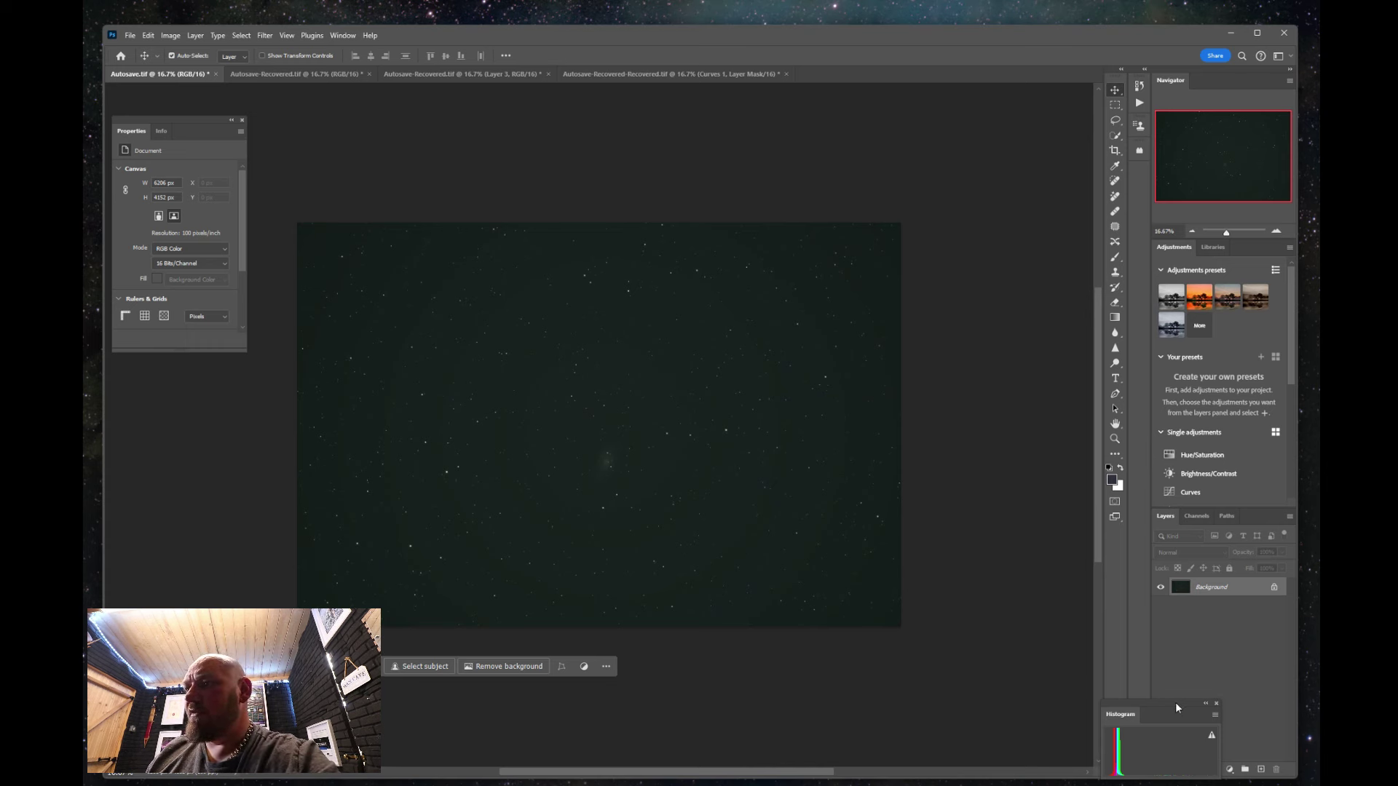
Add a Curves adjustment layer and arrange the Histogram and the curve properties together beside the image.
drag(1175, 702, 1029, 123)
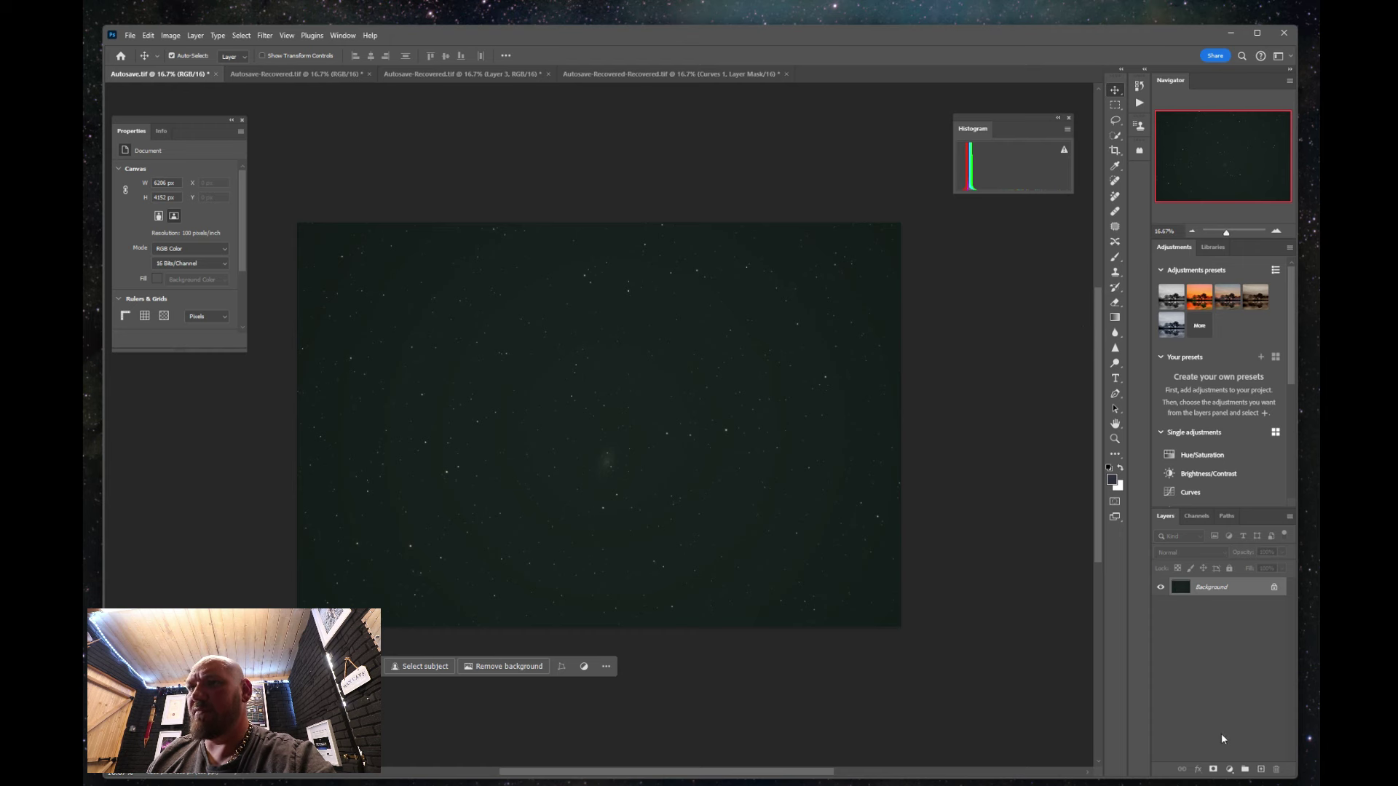
click(1228, 769)
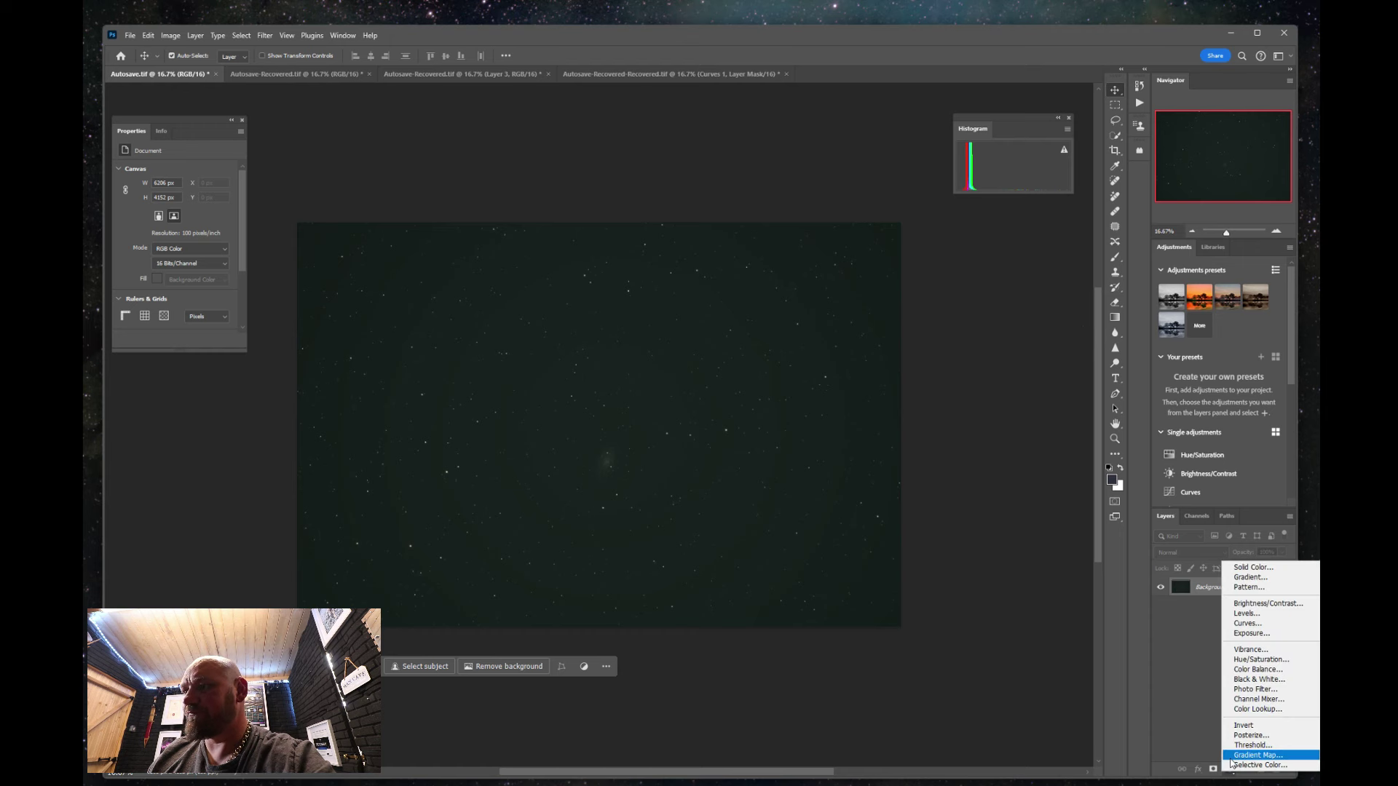
click(1257, 625)
drag(169, 124, 1002, 233)
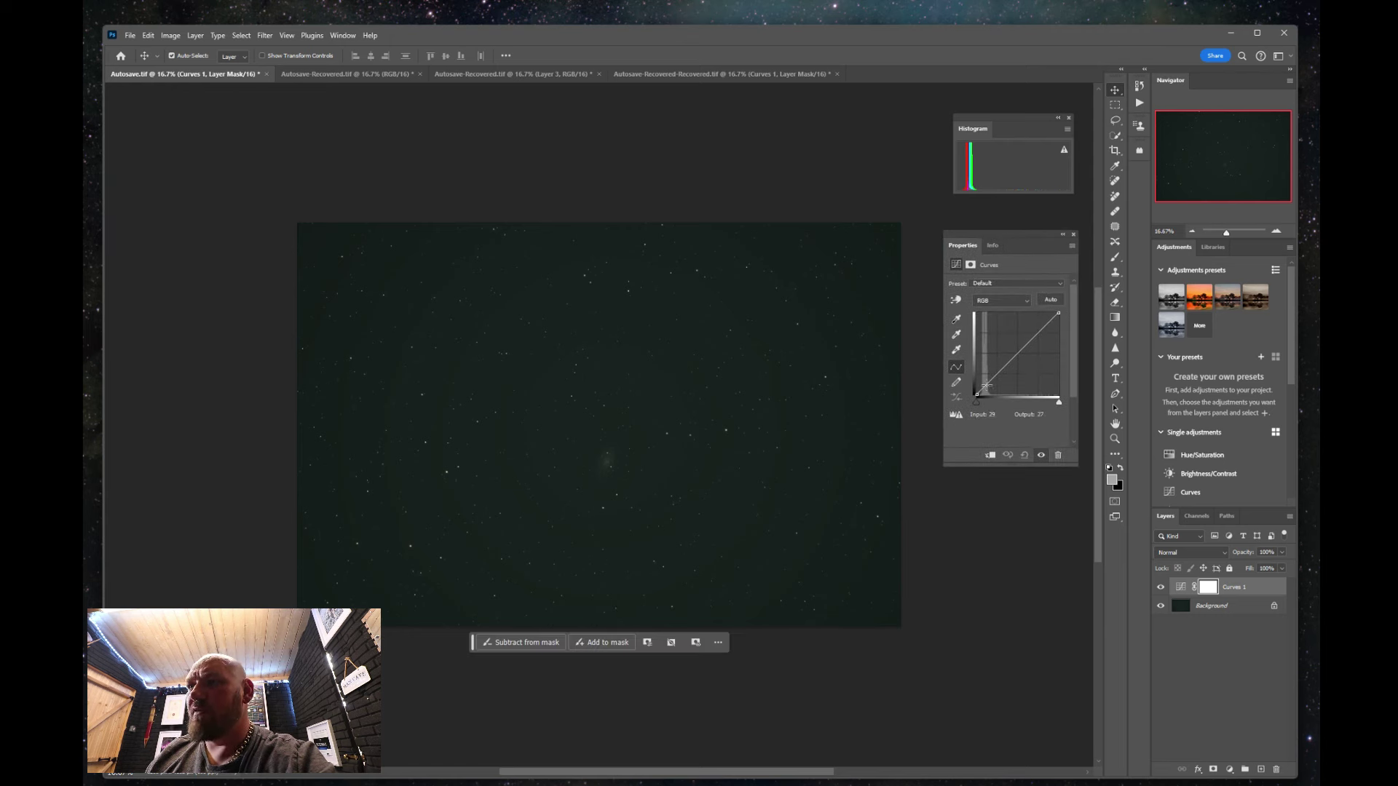
Stretch the image by raising the RGB curve in the shadows and highlights, and merge the Curves adjustment into the Background layer.
mouse_move(986, 387)
mouse_down()
mouse_move(994, 394)
mouse_move(980, 377)
mouse_up()
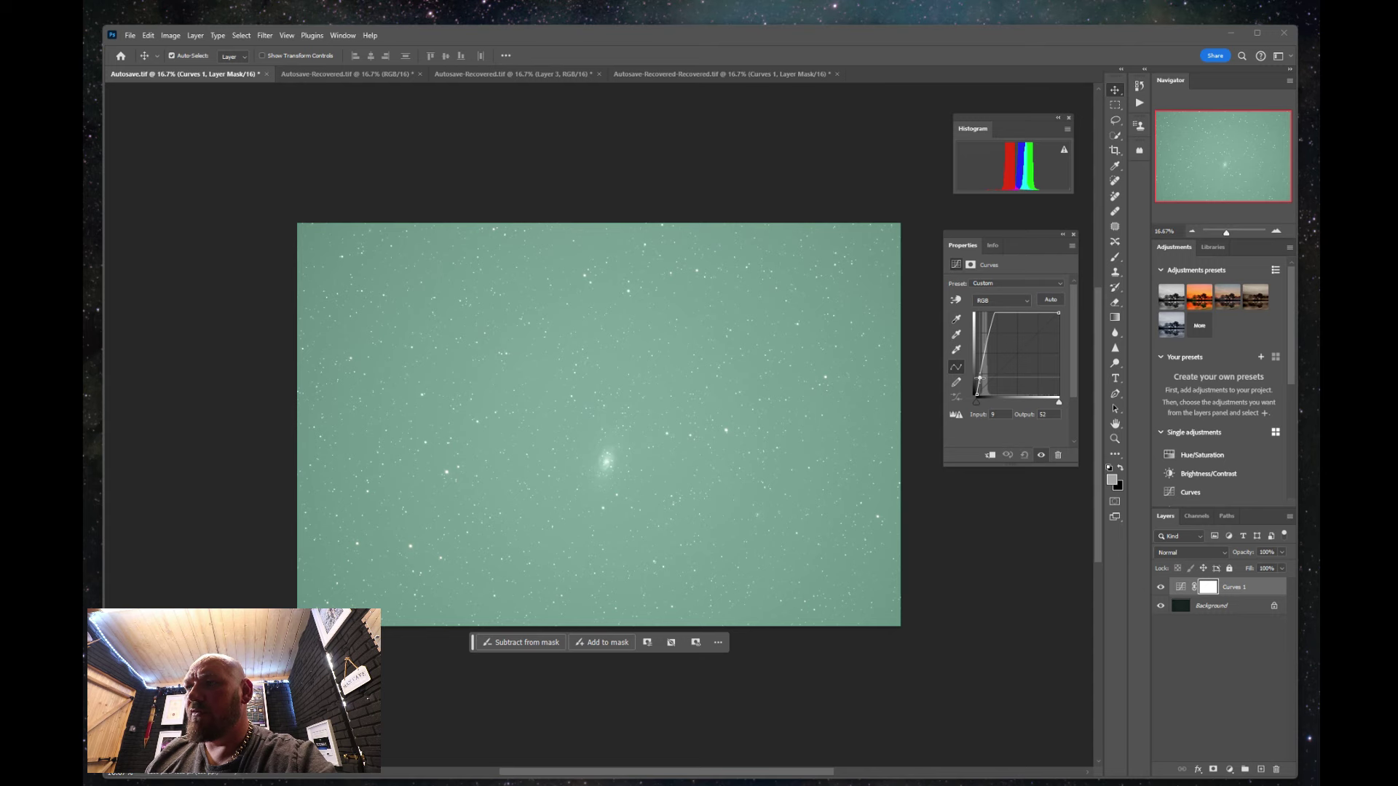
click(1041, 329)
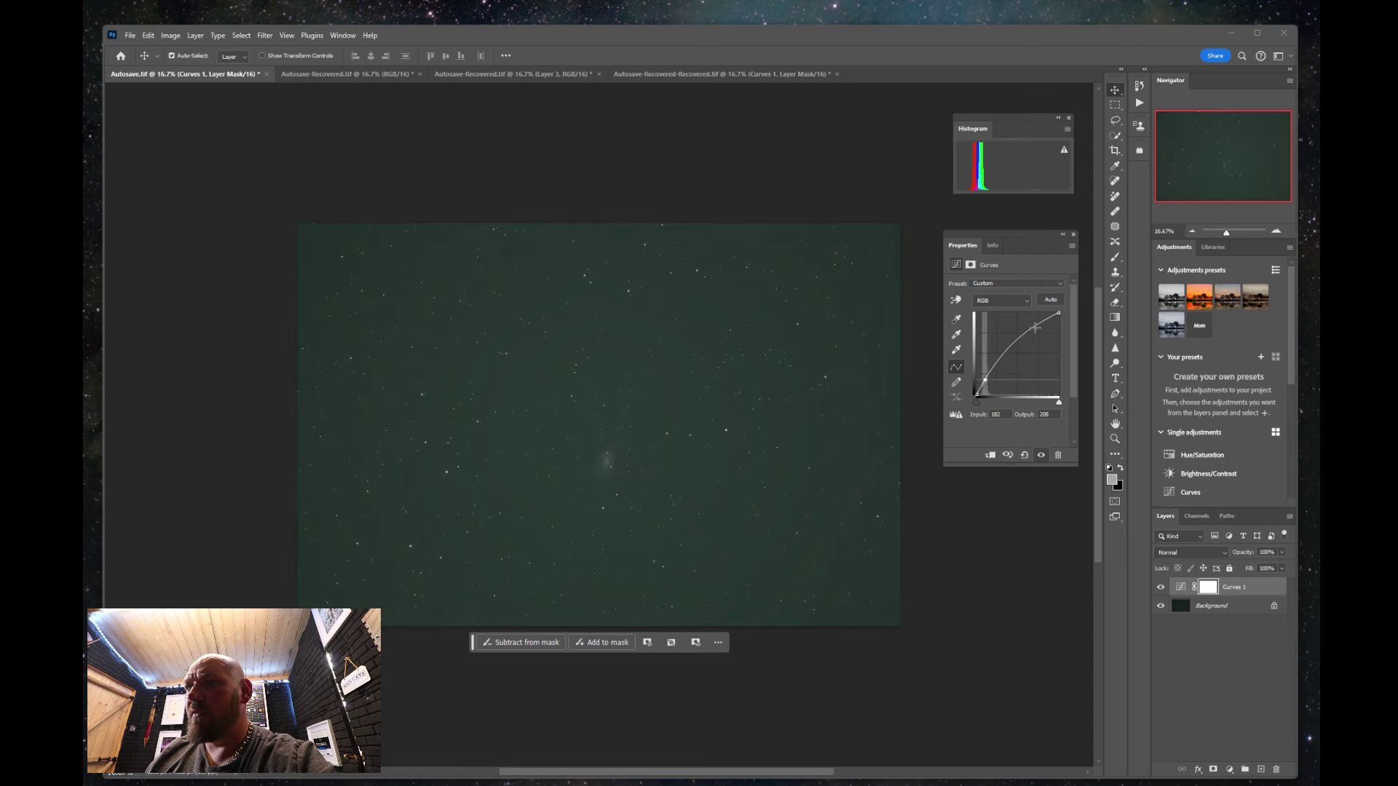
mouse_move(1041, 329)
mouse_down()
mouse_move(1004, 321)
mouse_move(1026, 332)
mouse_up()
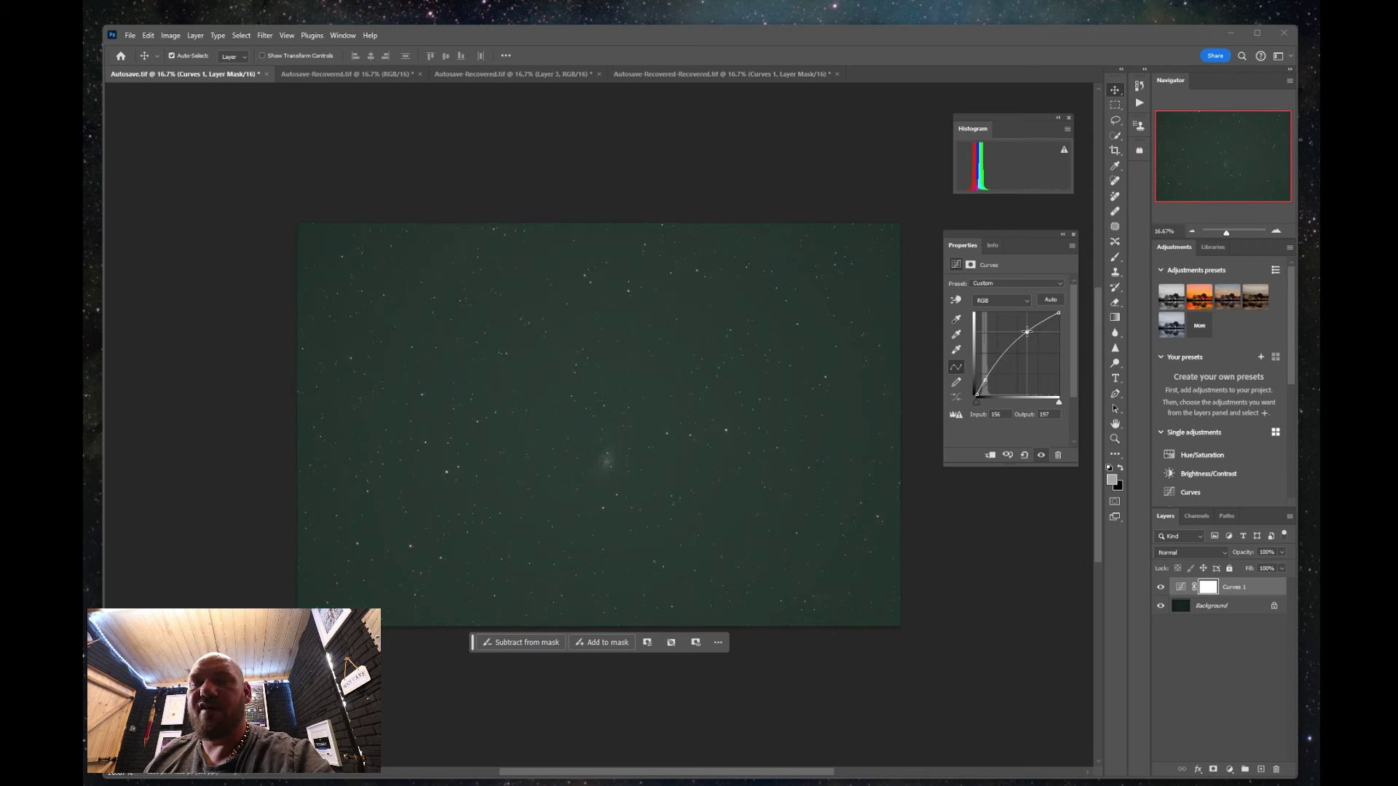
drag(985, 380, 982, 374)
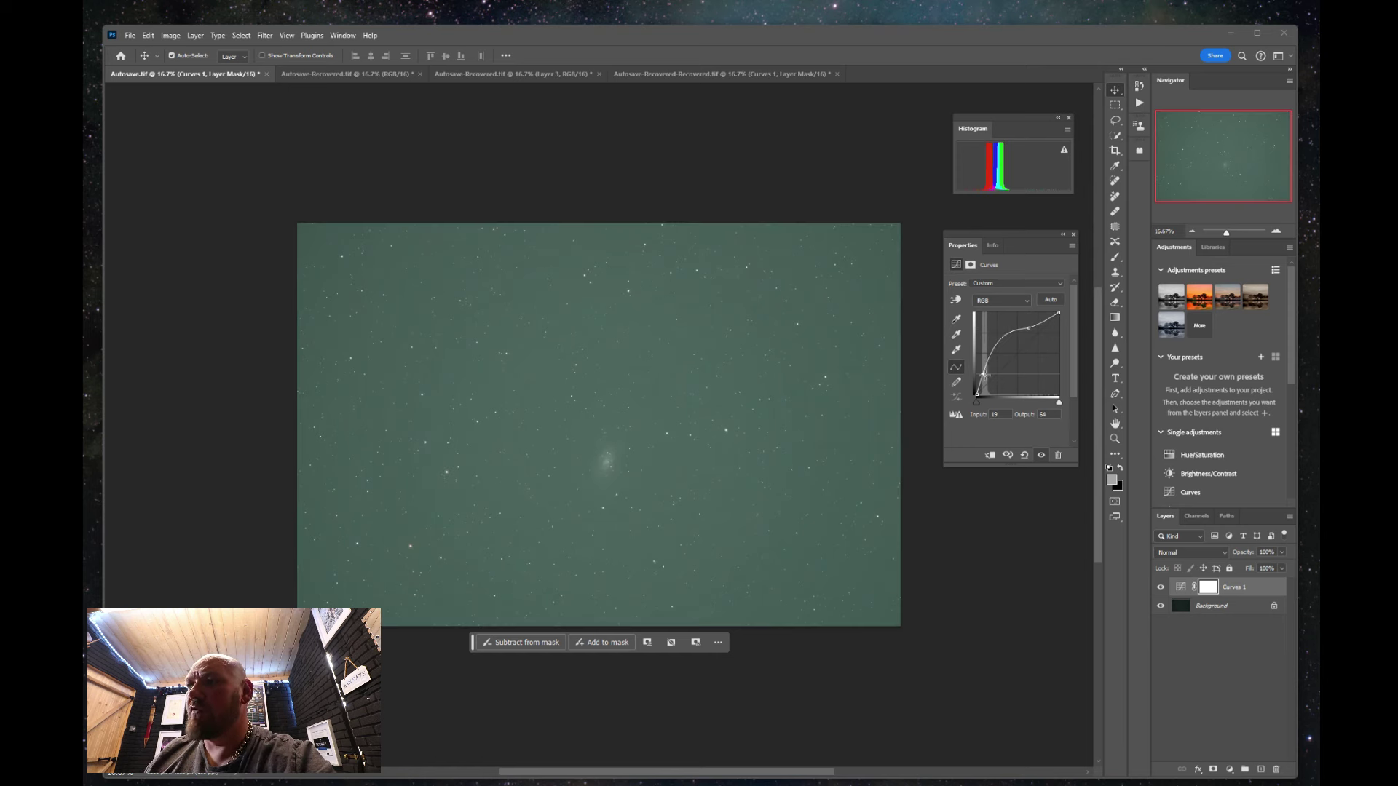
drag(1029, 329, 1029, 323)
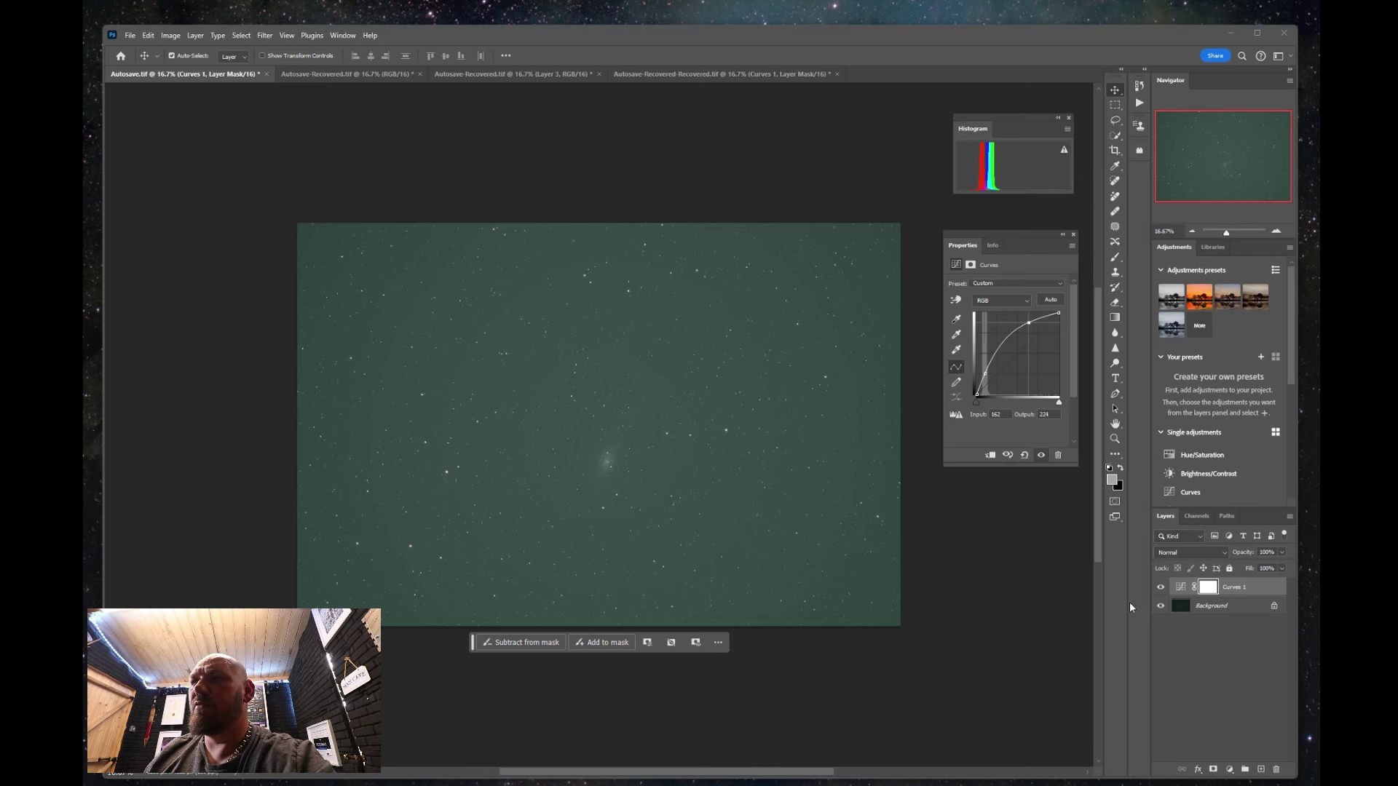
key(ctrl+e)
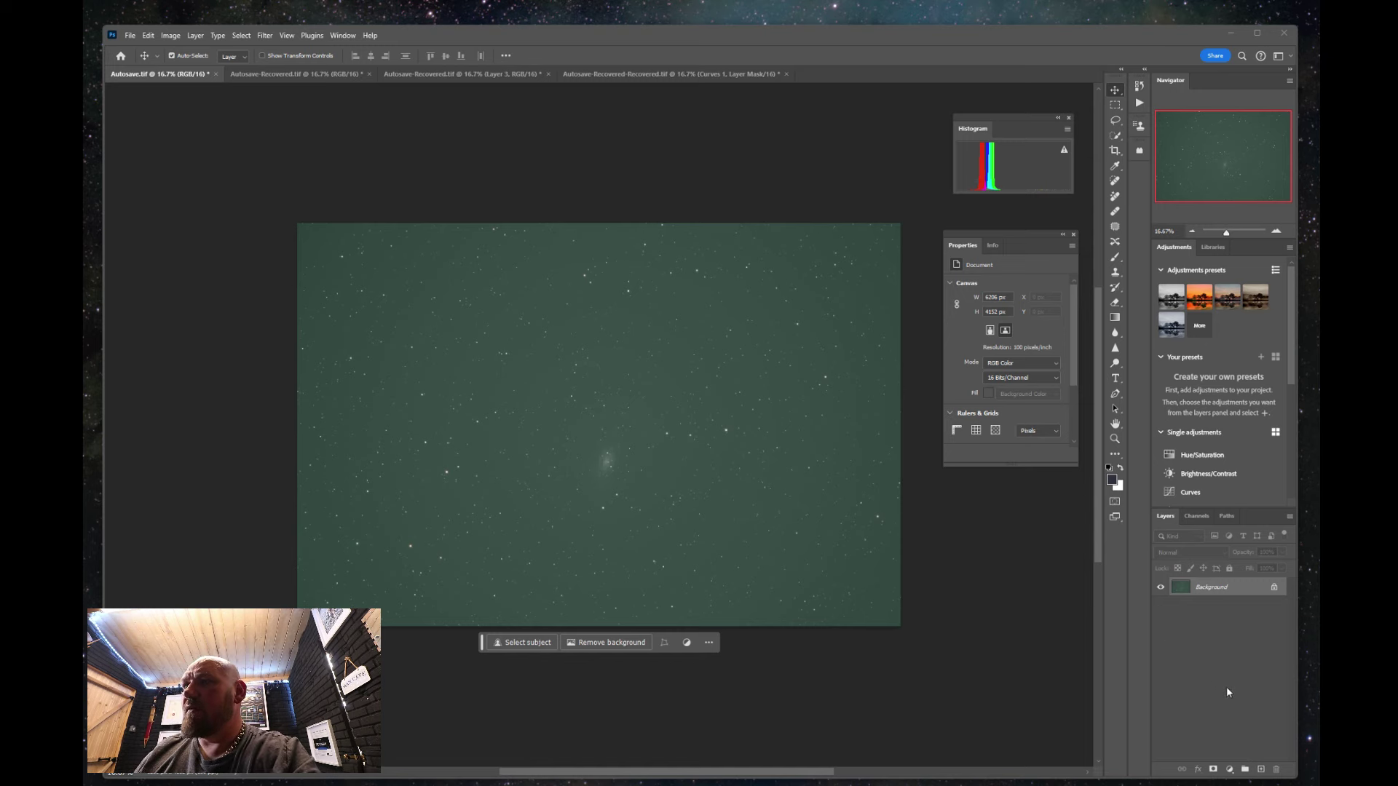
Apply a second stretch with a new Curves adjustment raised in the shadows and highlights, and merge it into the Background layer.
click(1229, 769)
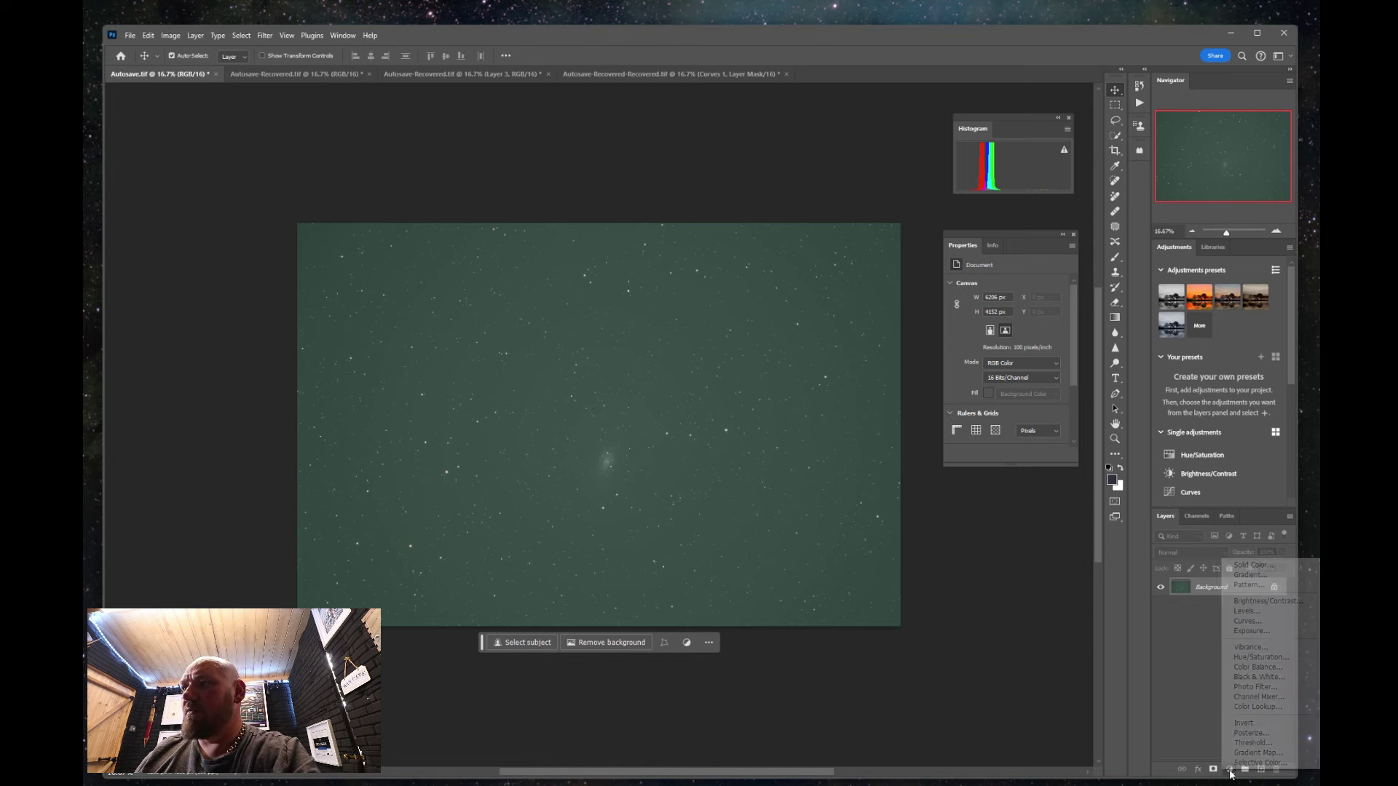
click(1247, 621)
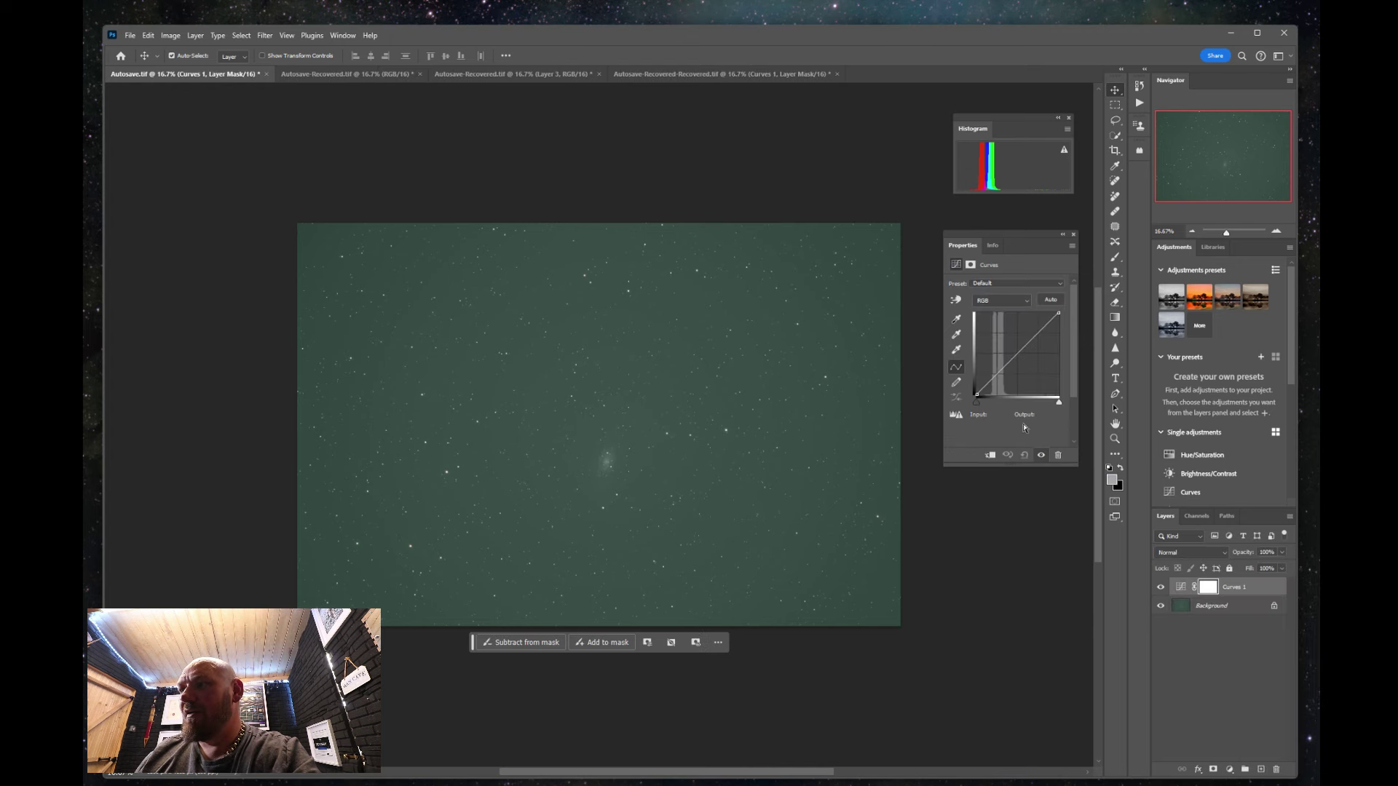
drag(990, 380, 986, 377)
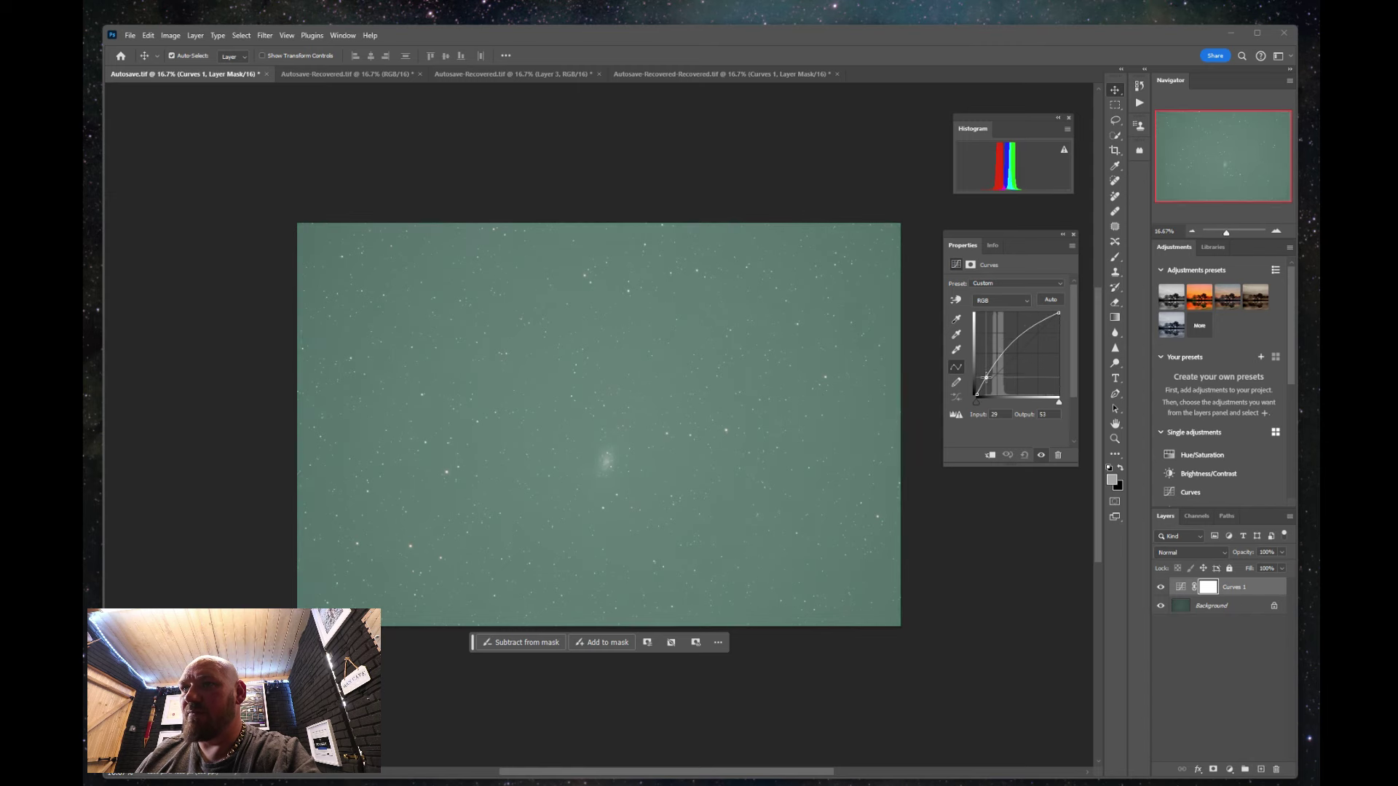
click(1032, 332)
drag(1032, 331, 1028, 323)
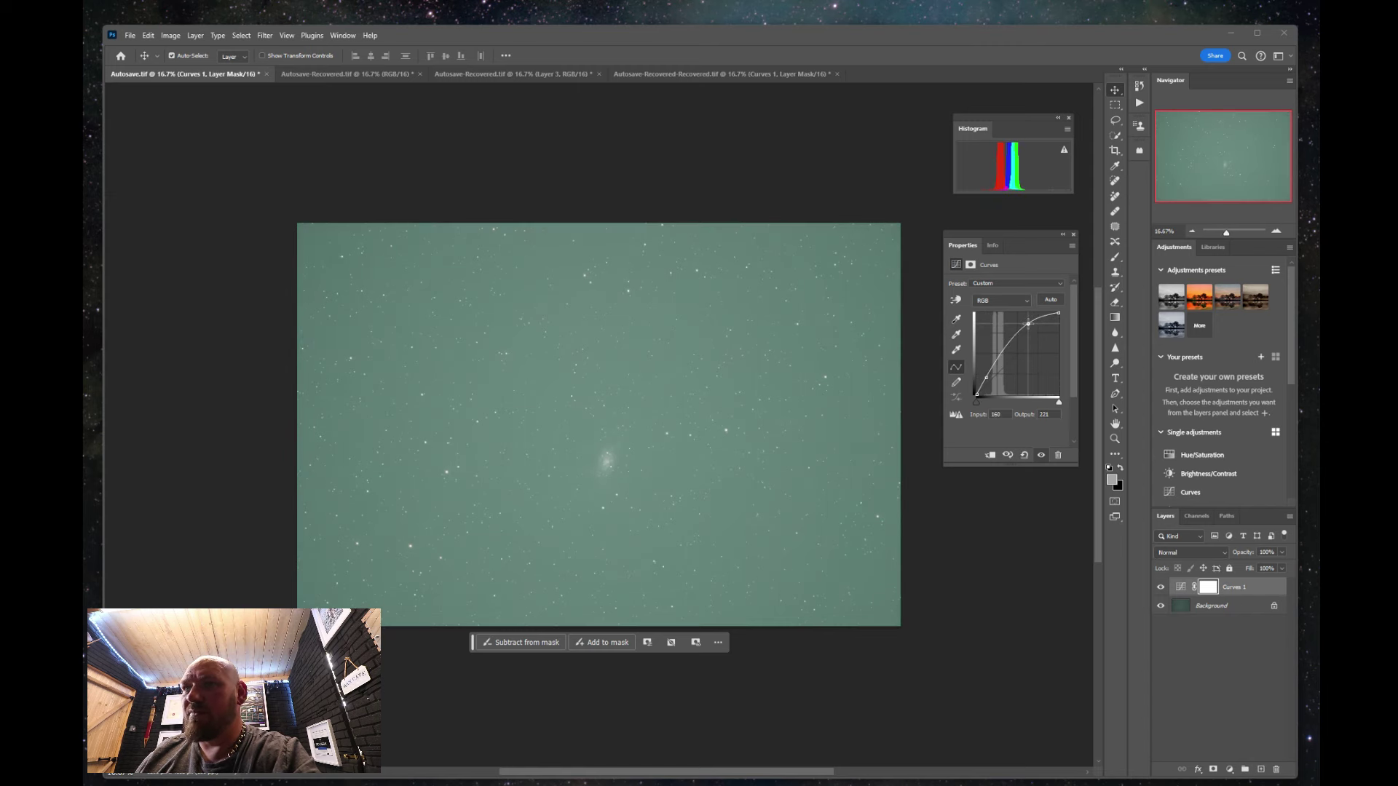
key(ctrl+e)
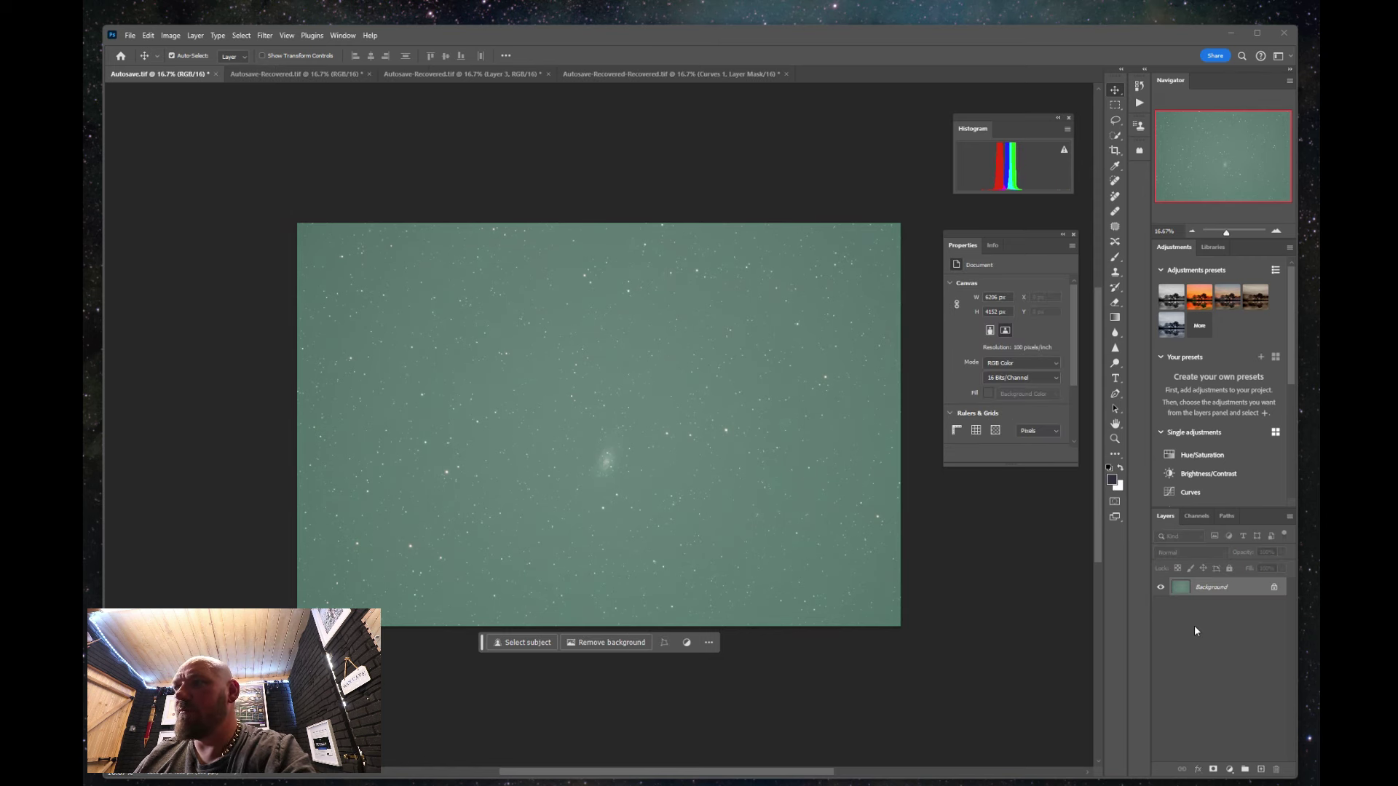
Add a Levels adjustment layer and raise the Red channel's black point to about 39.
click(1228, 775)
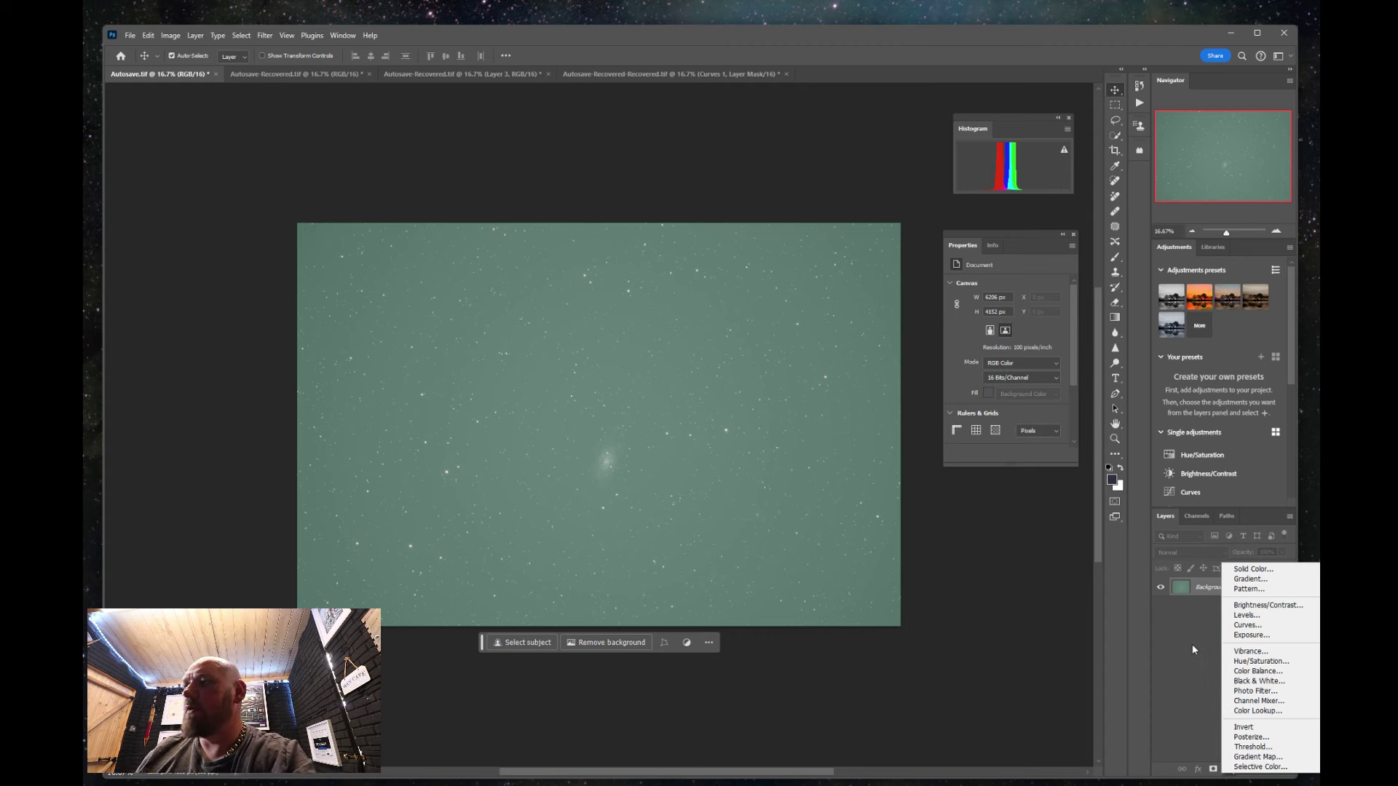
click(1247, 615)
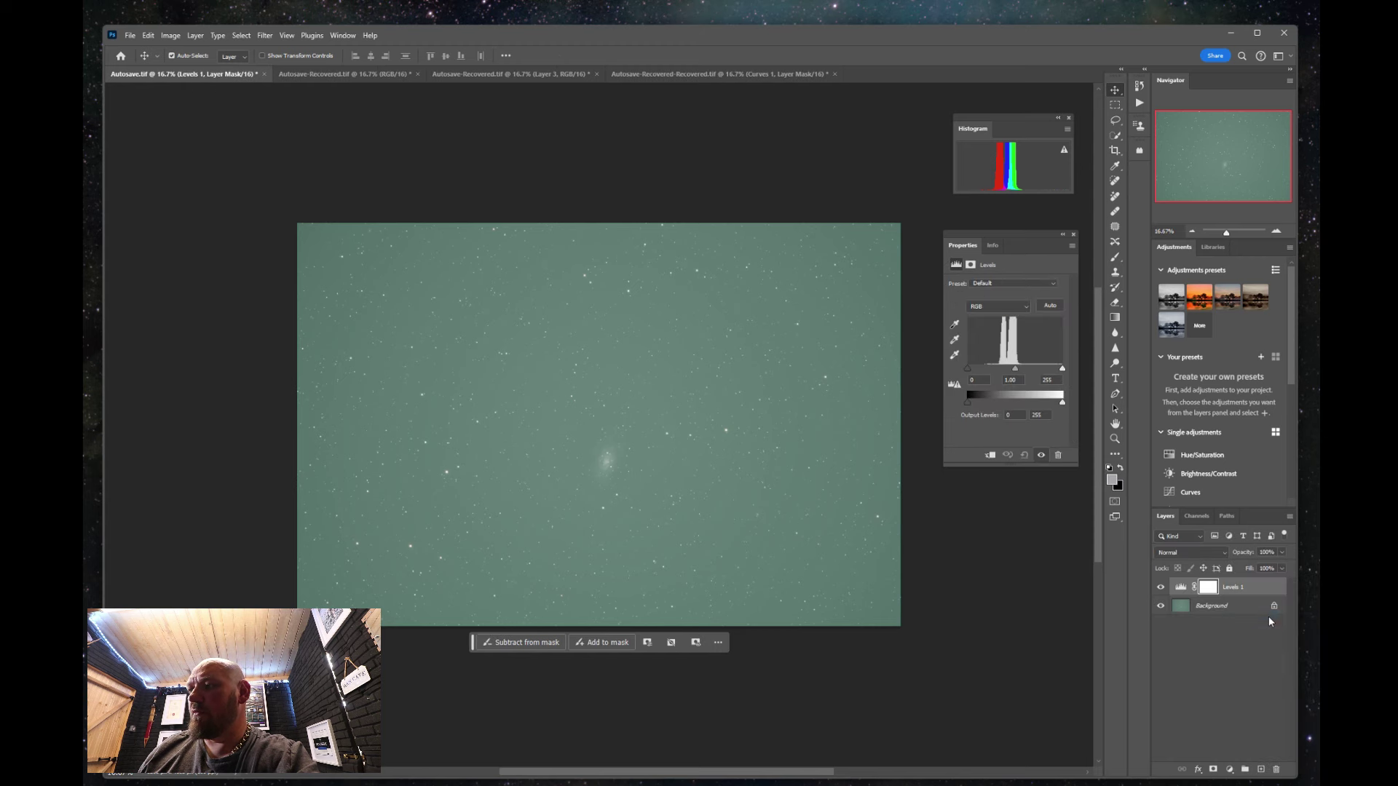
click(987, 308)
click(983, 320)
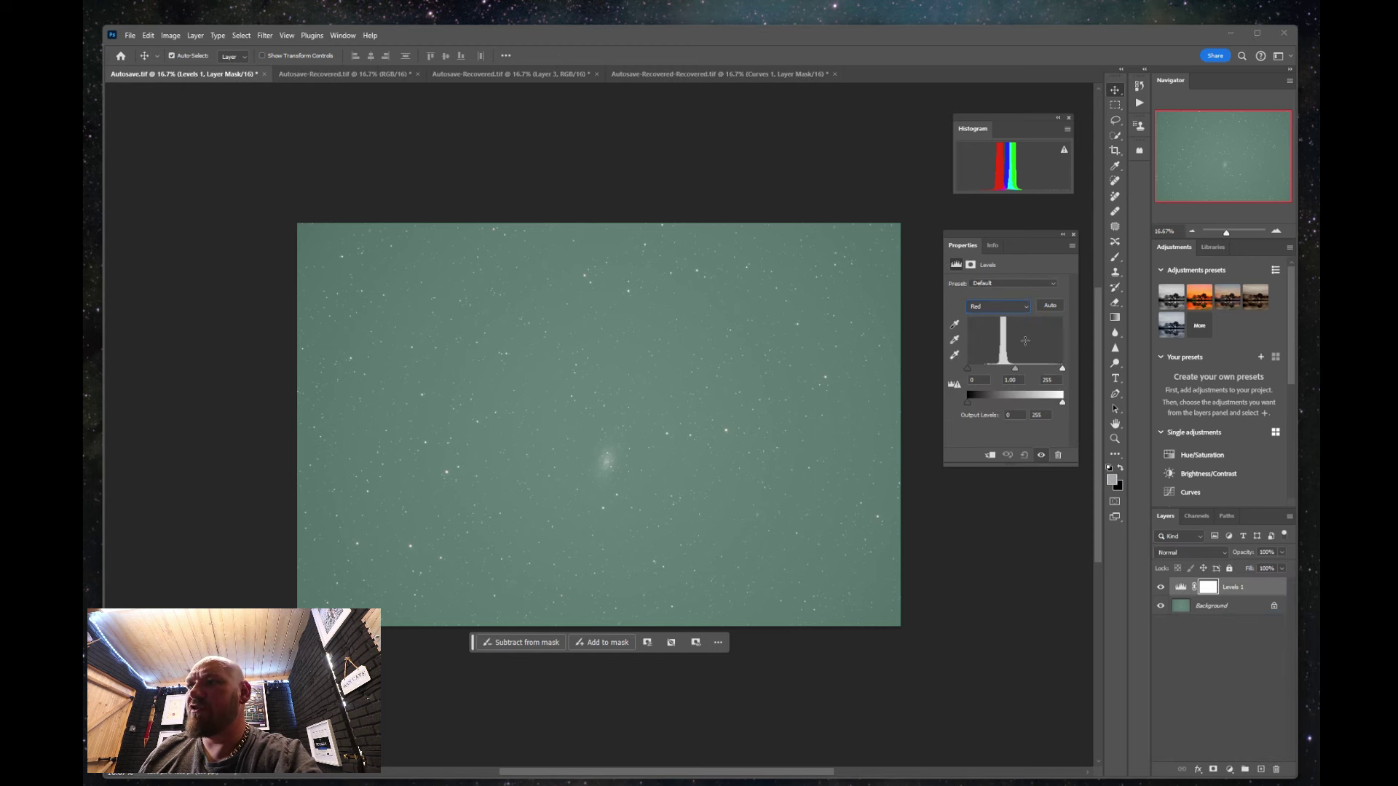
drag(967, 368, 980, 374)
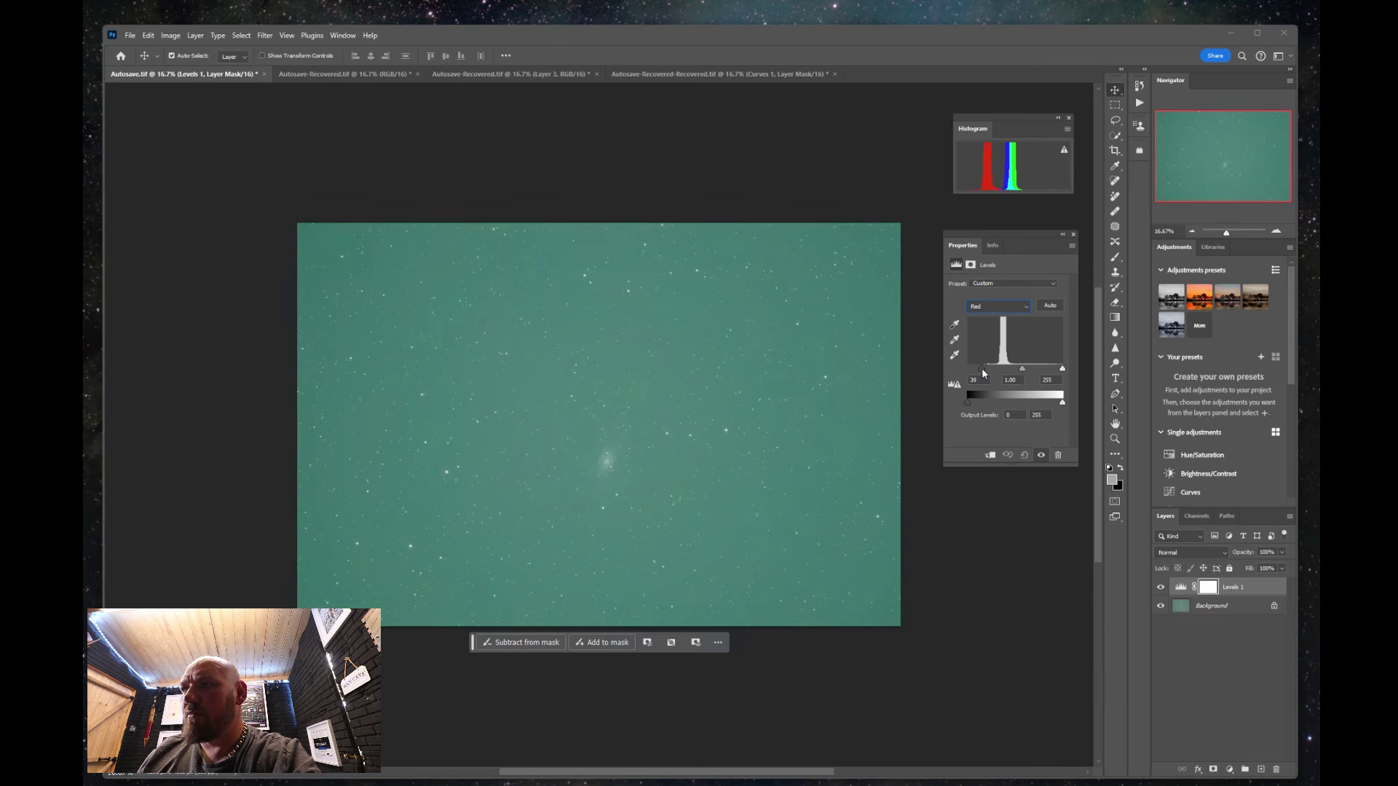
Raise the Green channel's black point to 77 in the Levels adjustment to line up with the red peak.
click(996, 306)
click(983, 332)
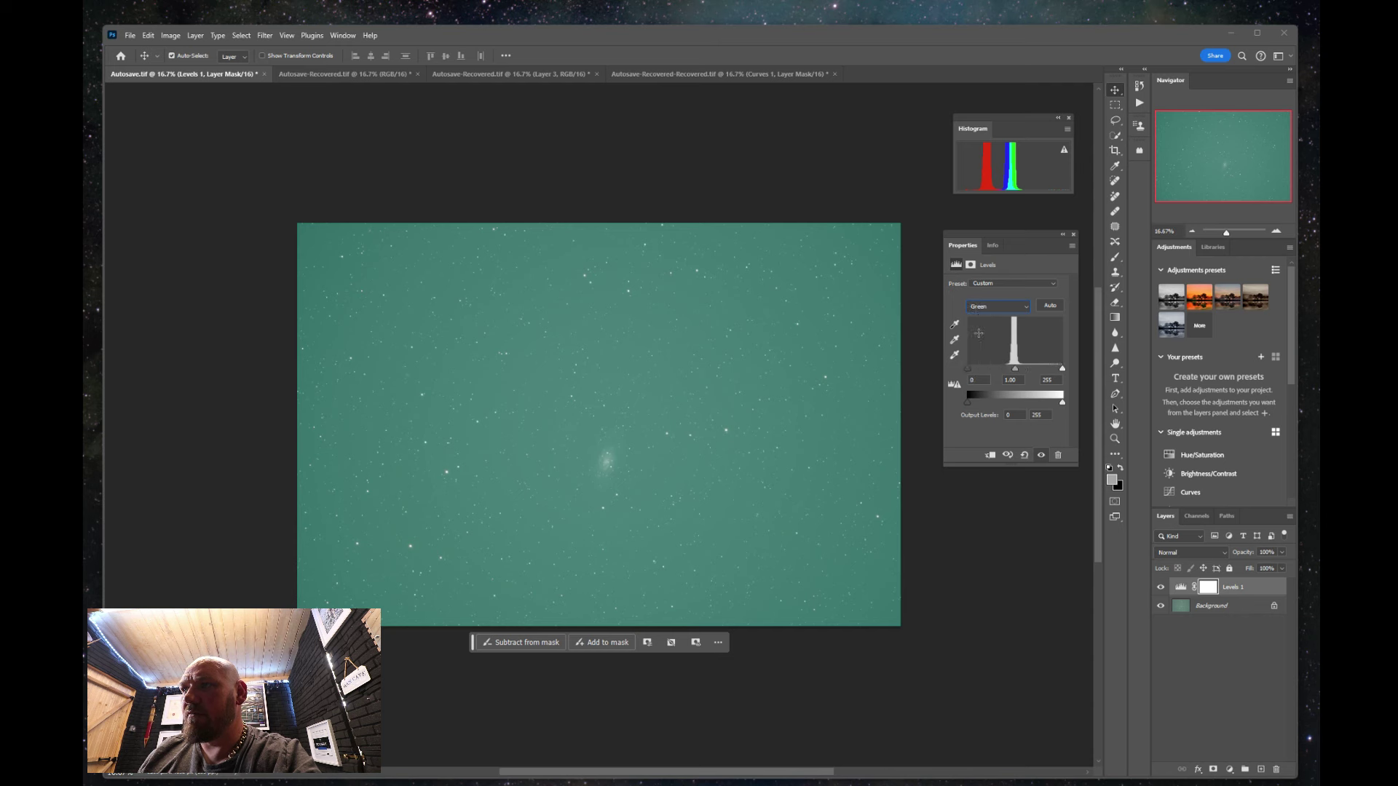
drag(968, 369, 997, 370)
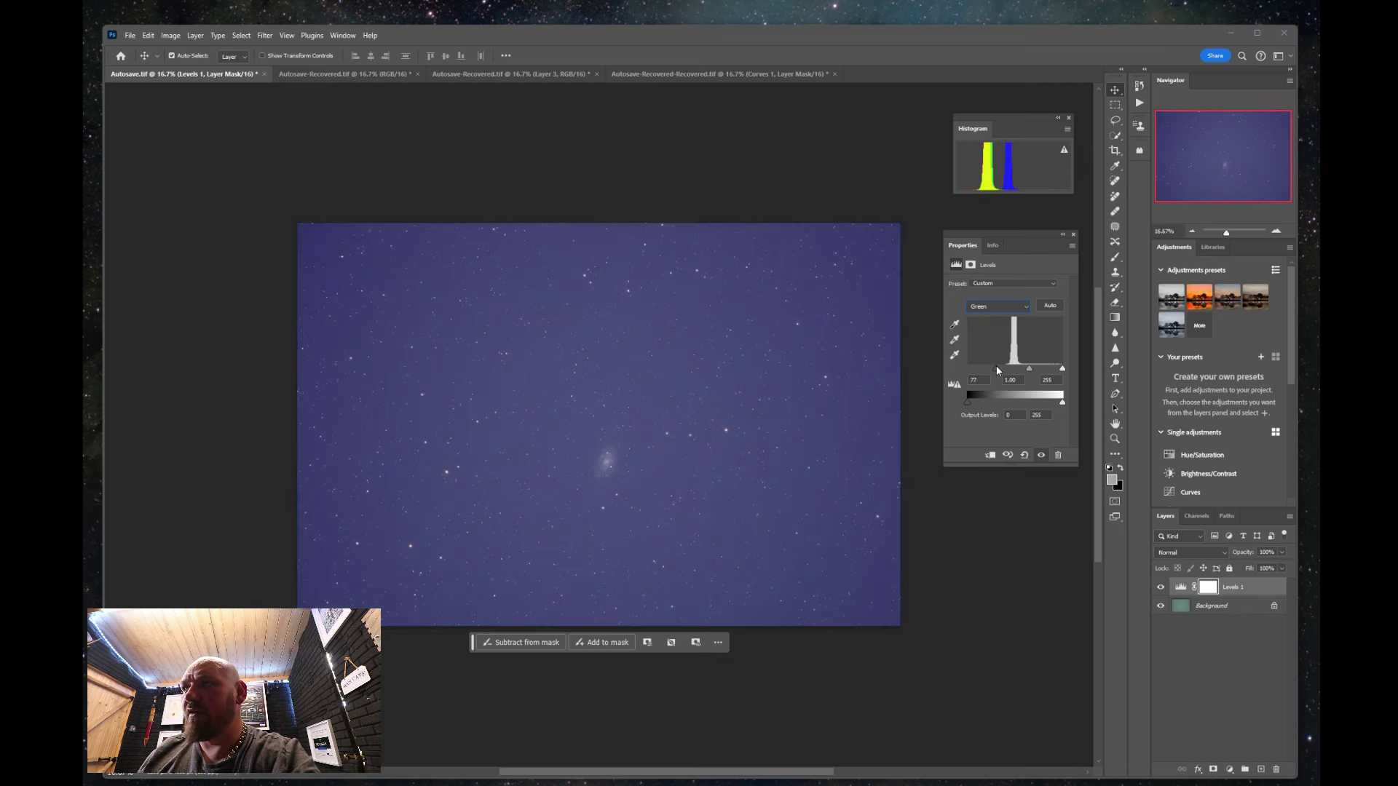
Set the Blue channel's black point to 63 and its white point to about 246 in the Levels adjustment.
click(985, 306)
click(979, 349)
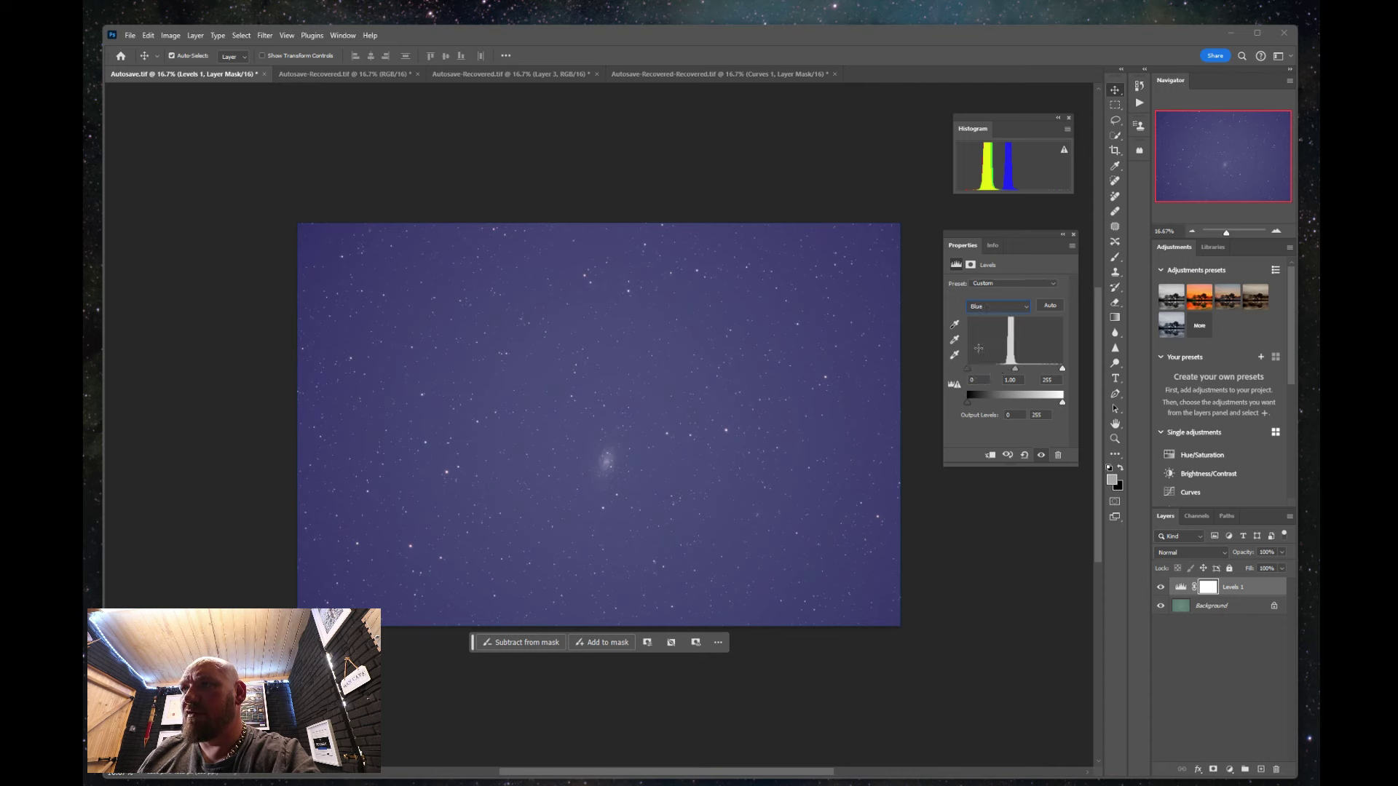
drag(969, 370, 990, 367)
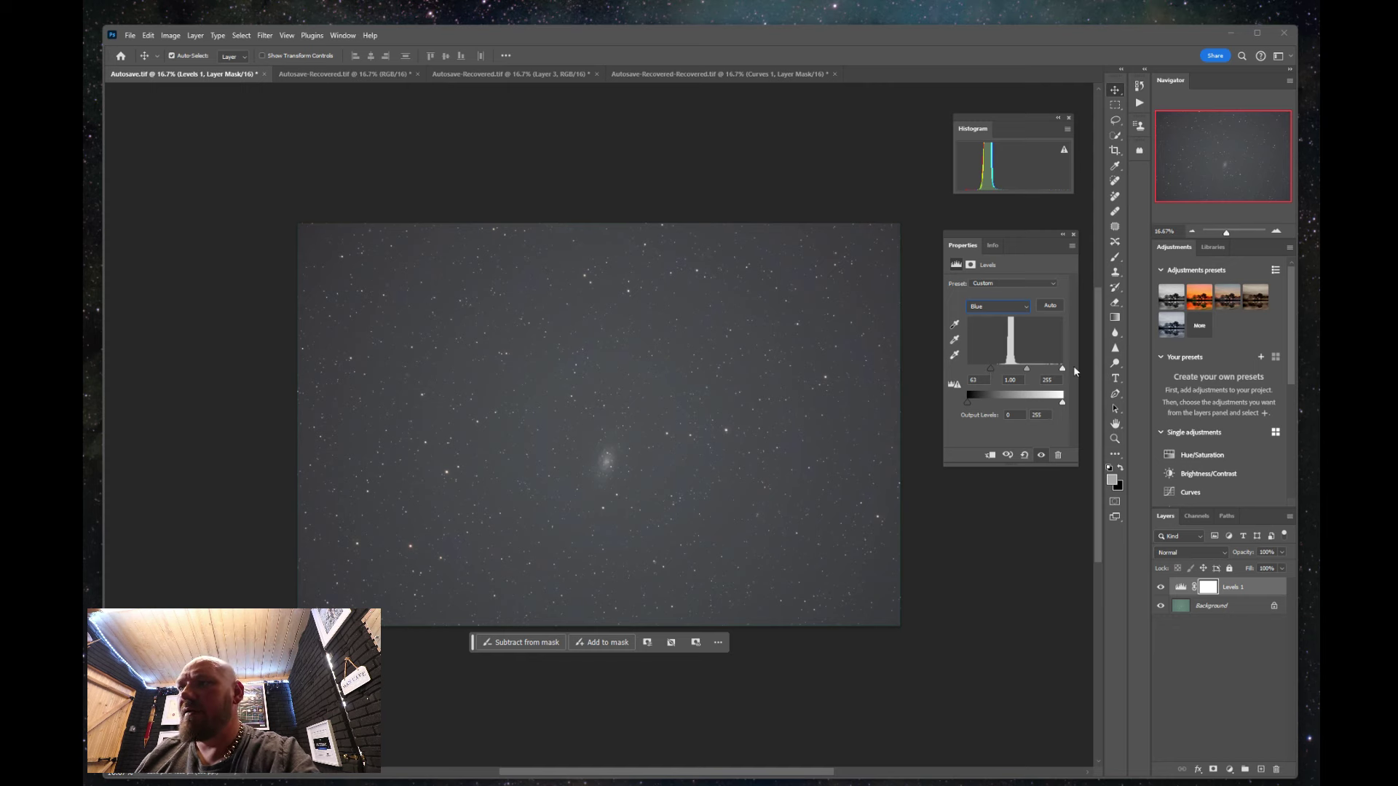
drag(1063, 368, 1060, 370)
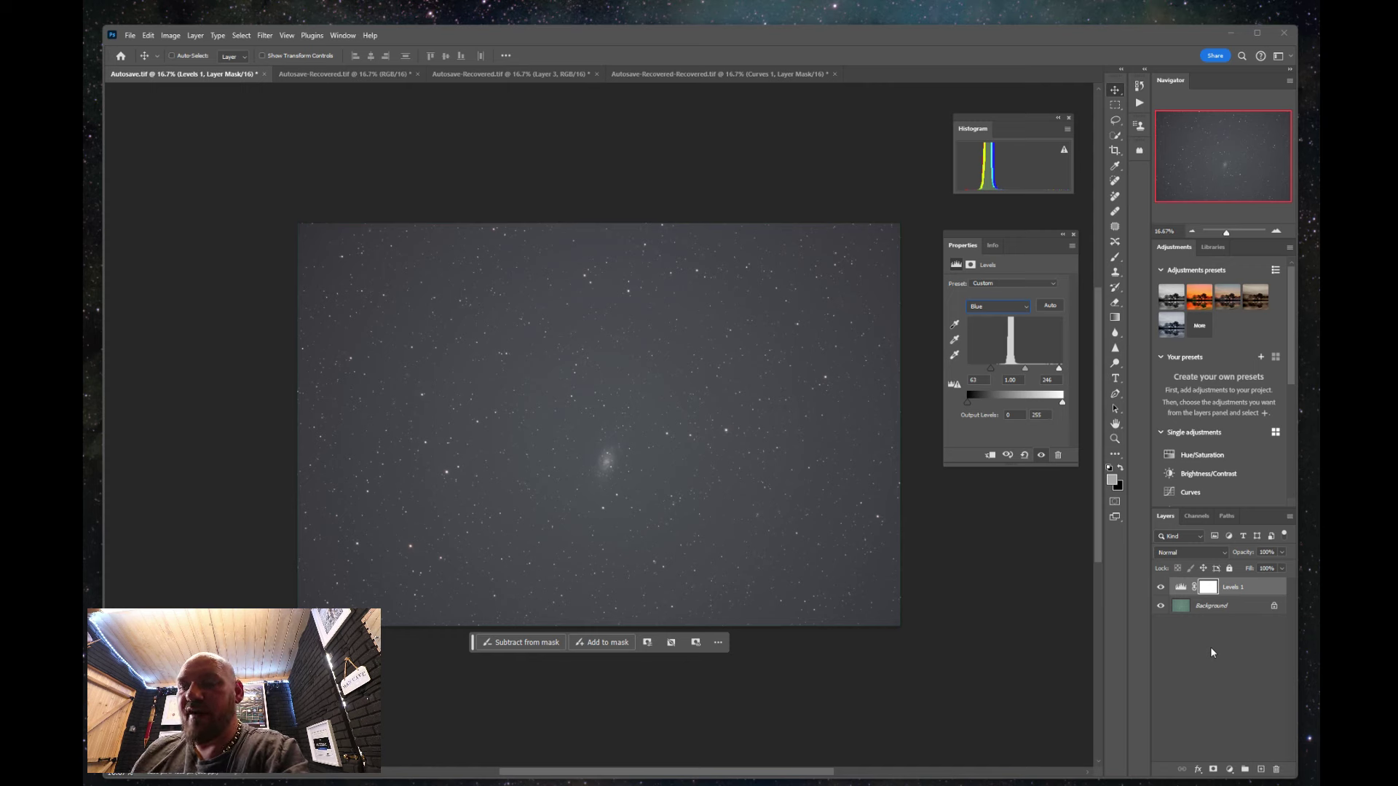
Stamp all visible layers onto a new pixel layer above the Levels adjustment, and keep that layer selected.
key(ctrl+shift+alt+n)
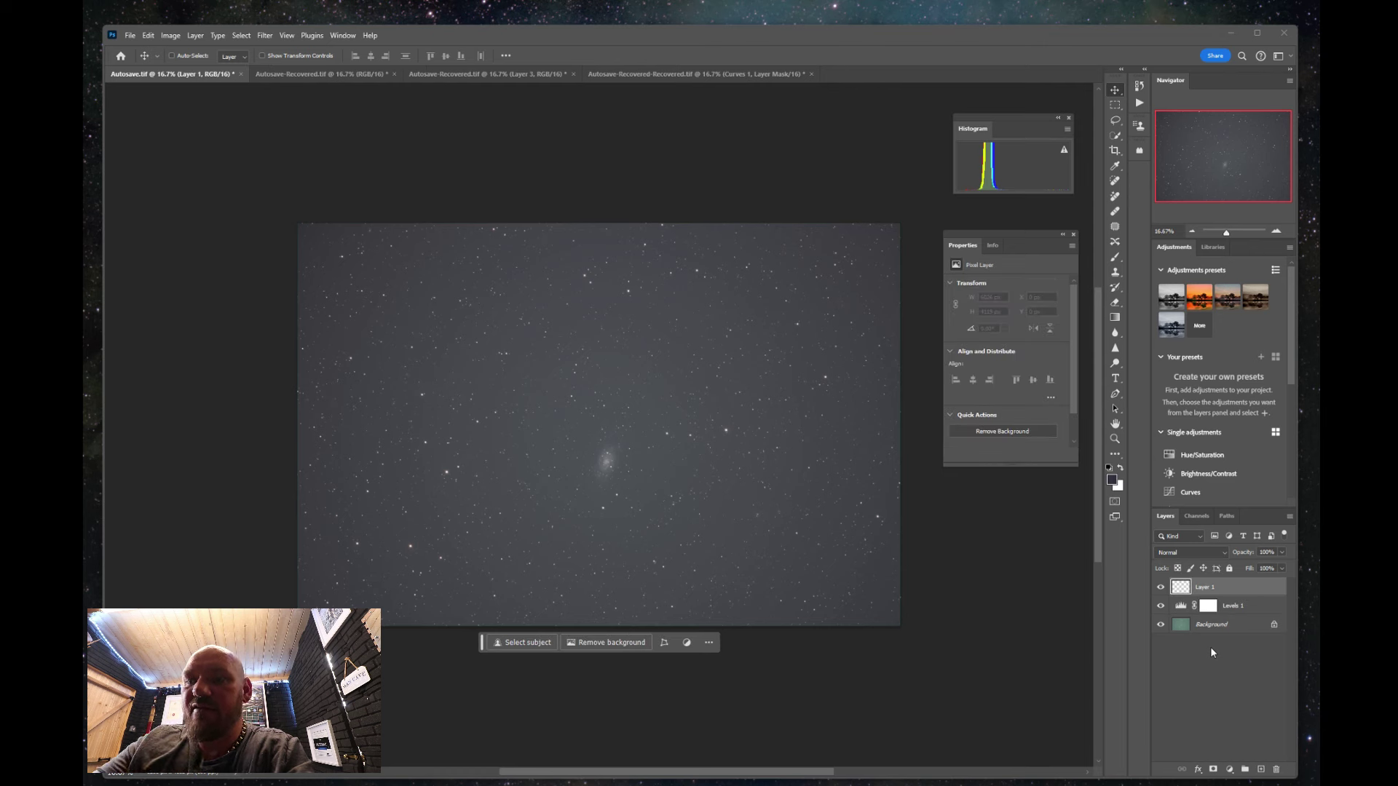
key(ctrl+shift+alt+e)
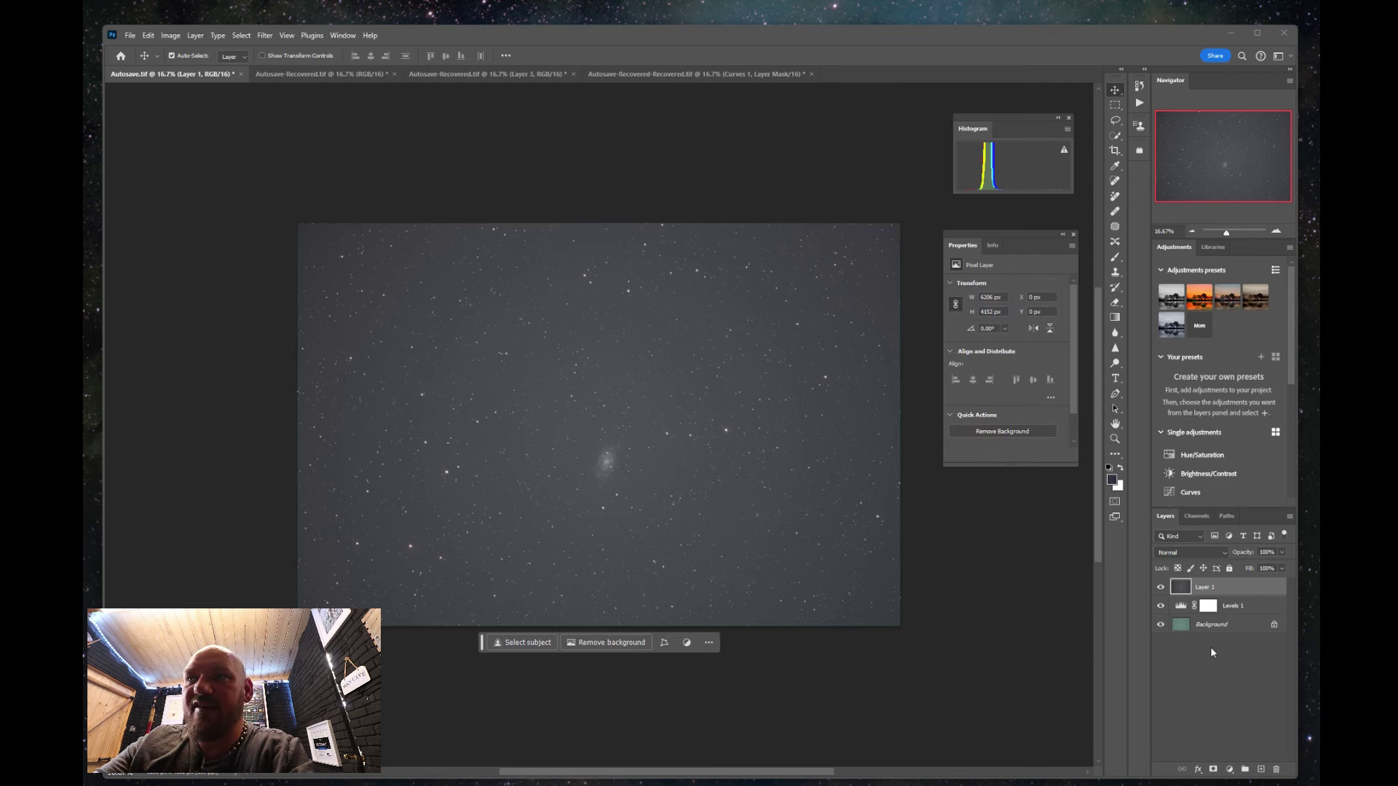
click(1222, 598)
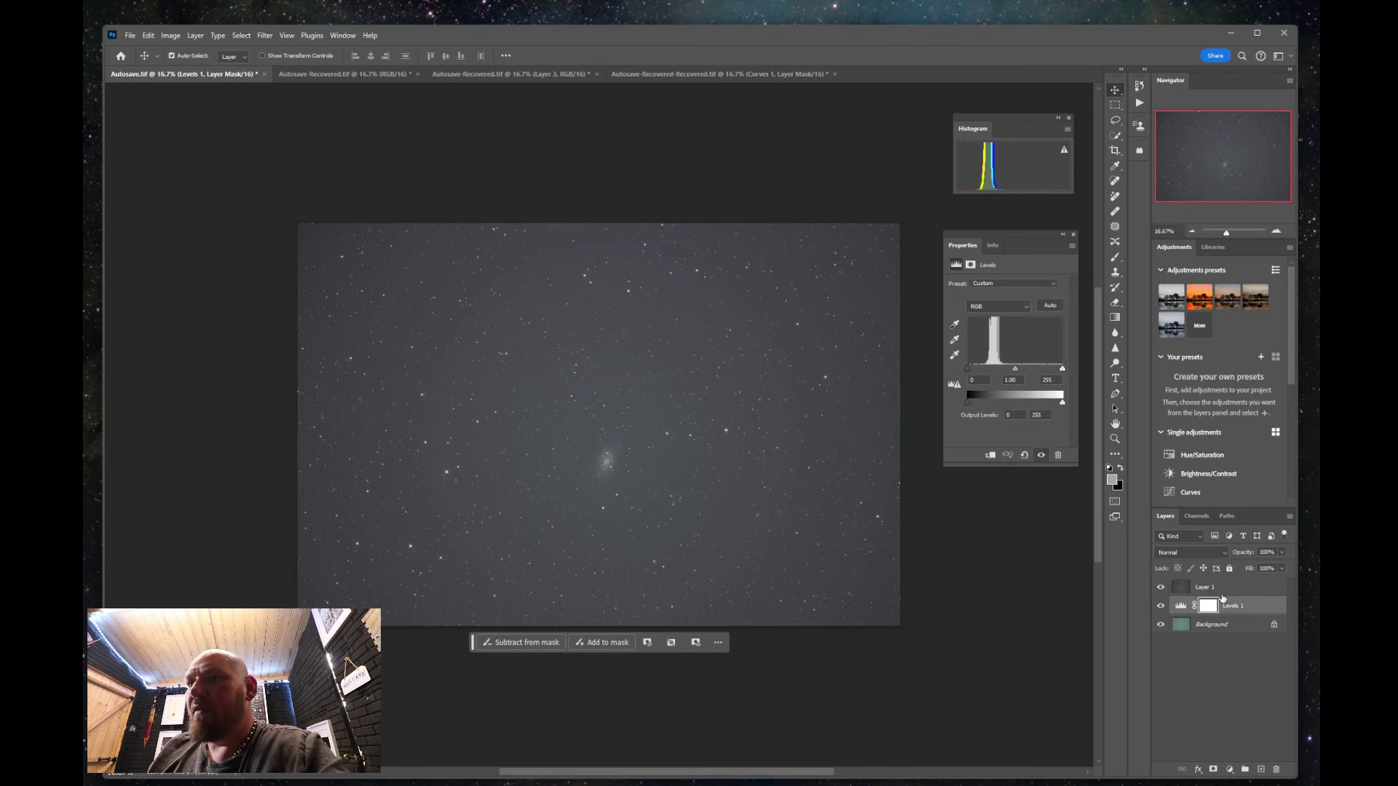
click(1213, 588)
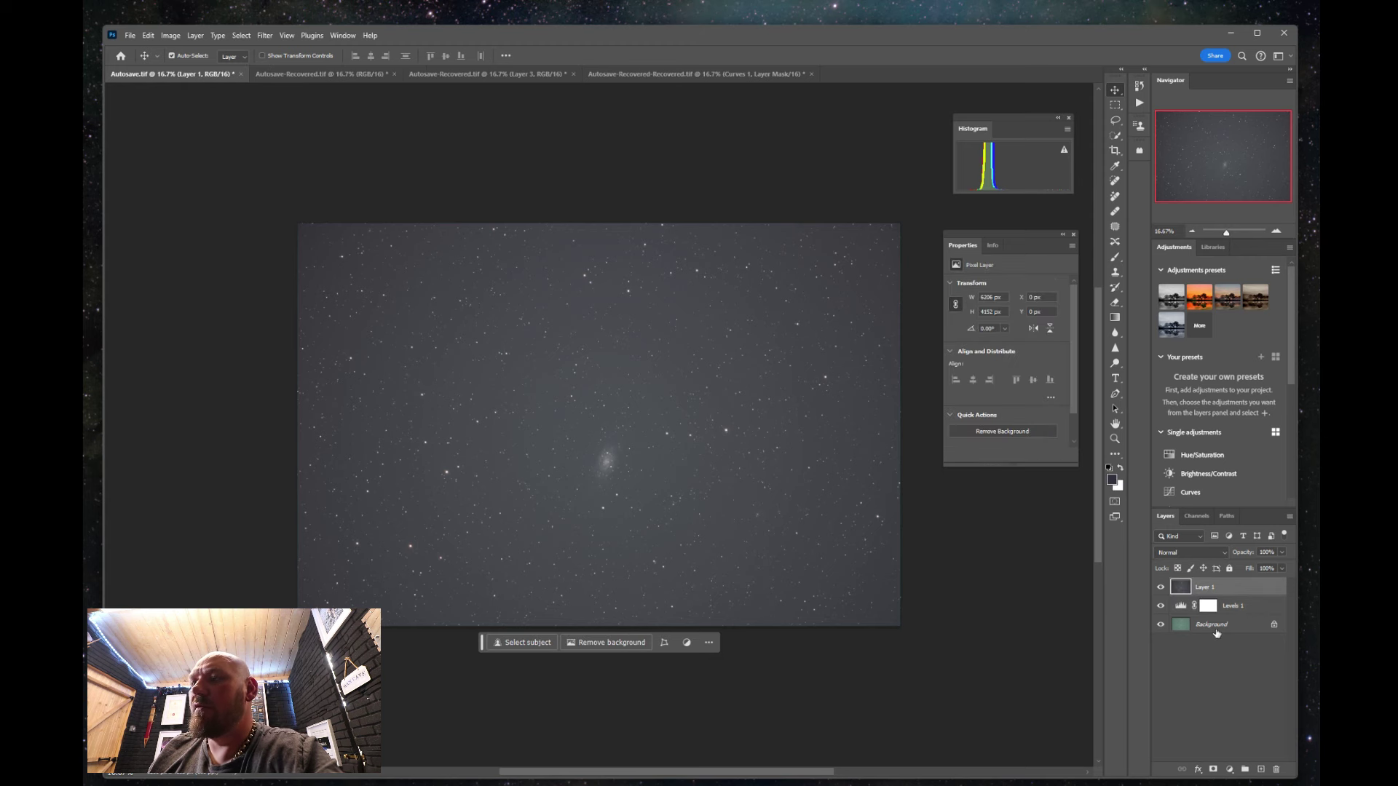
Add a Curves adjustment above the stamped layer and shape an S-curve with darker shadows and an upper point at about input 164, output 181.
click(1229, 770)
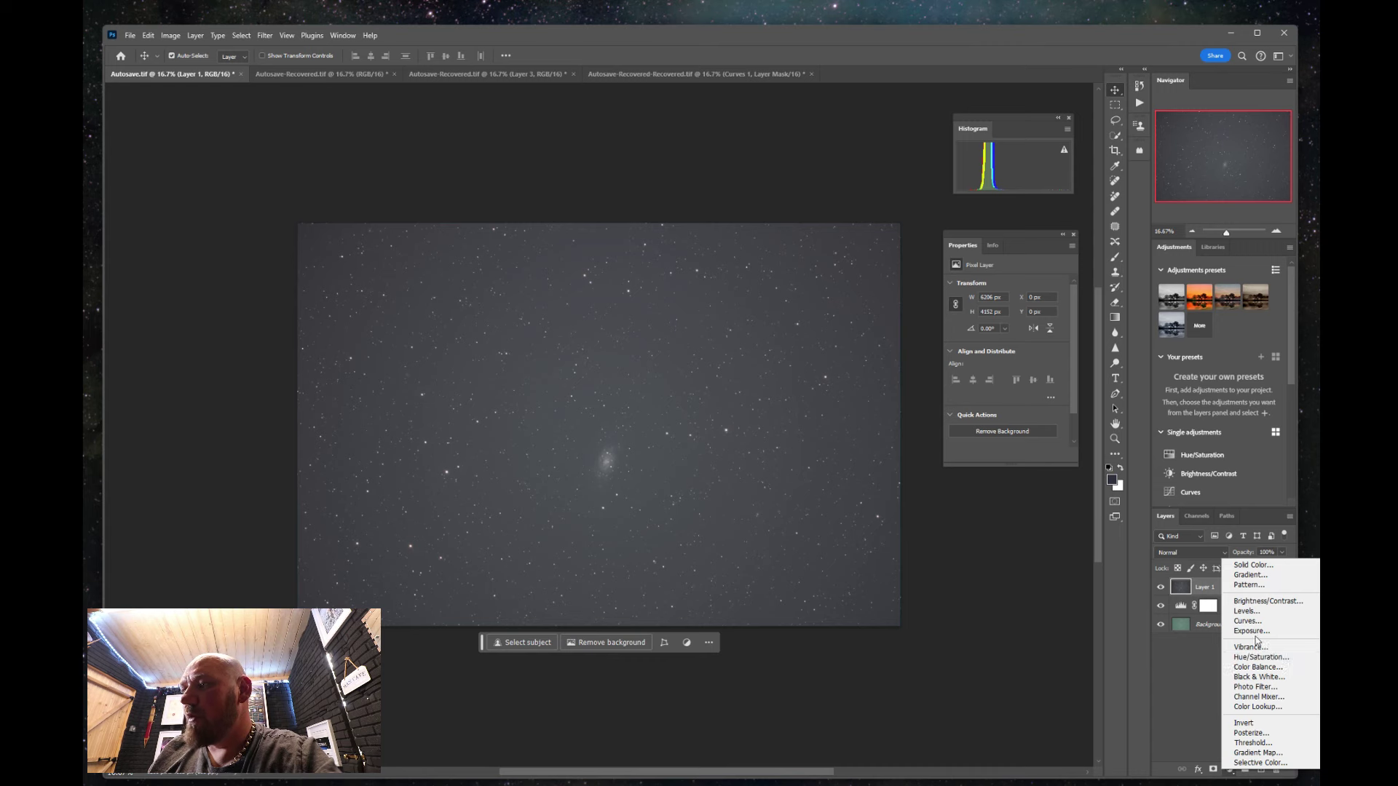
click(1248, 621)
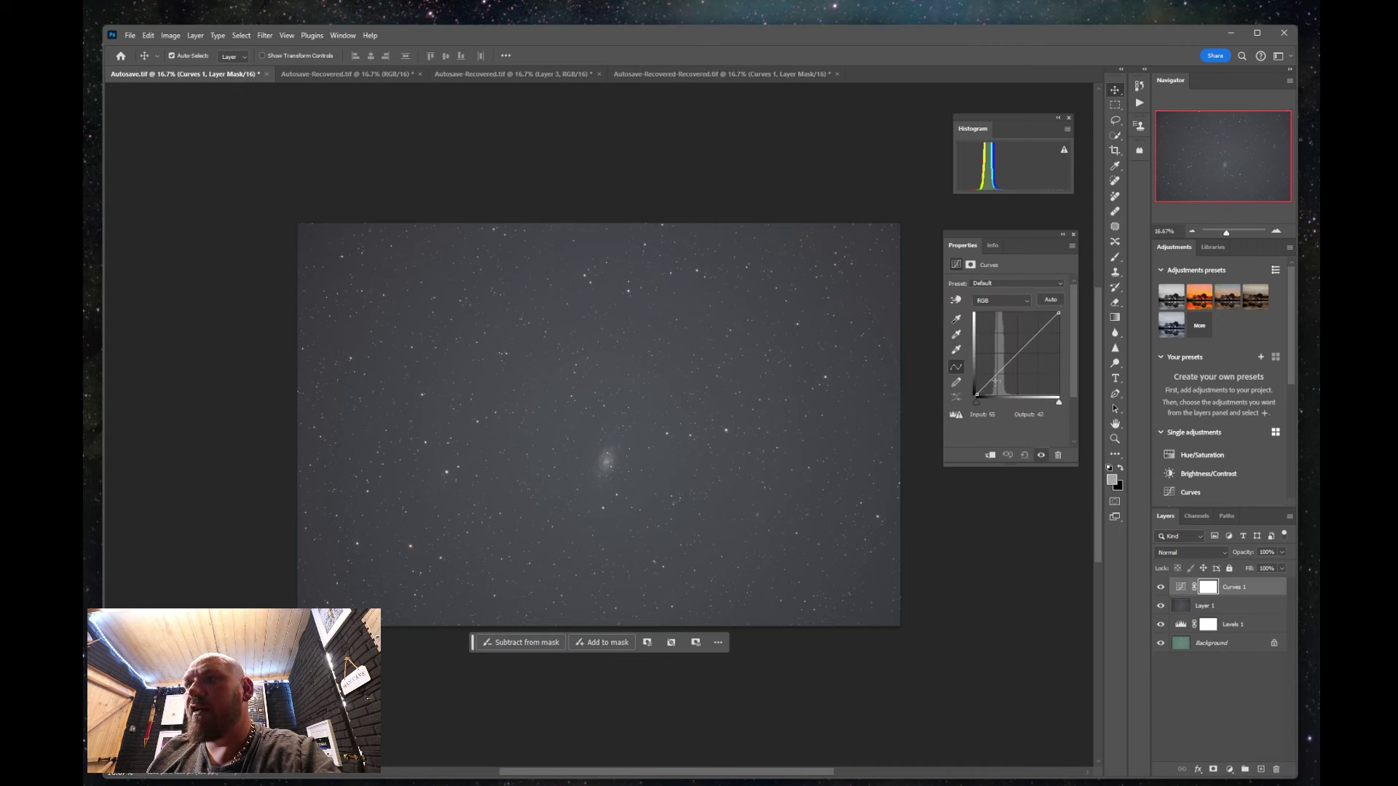
mouse_move(995, 380)
mouse_down()
mouse_move(986, 372)
mouse_move(993, 384)
mouse_up()
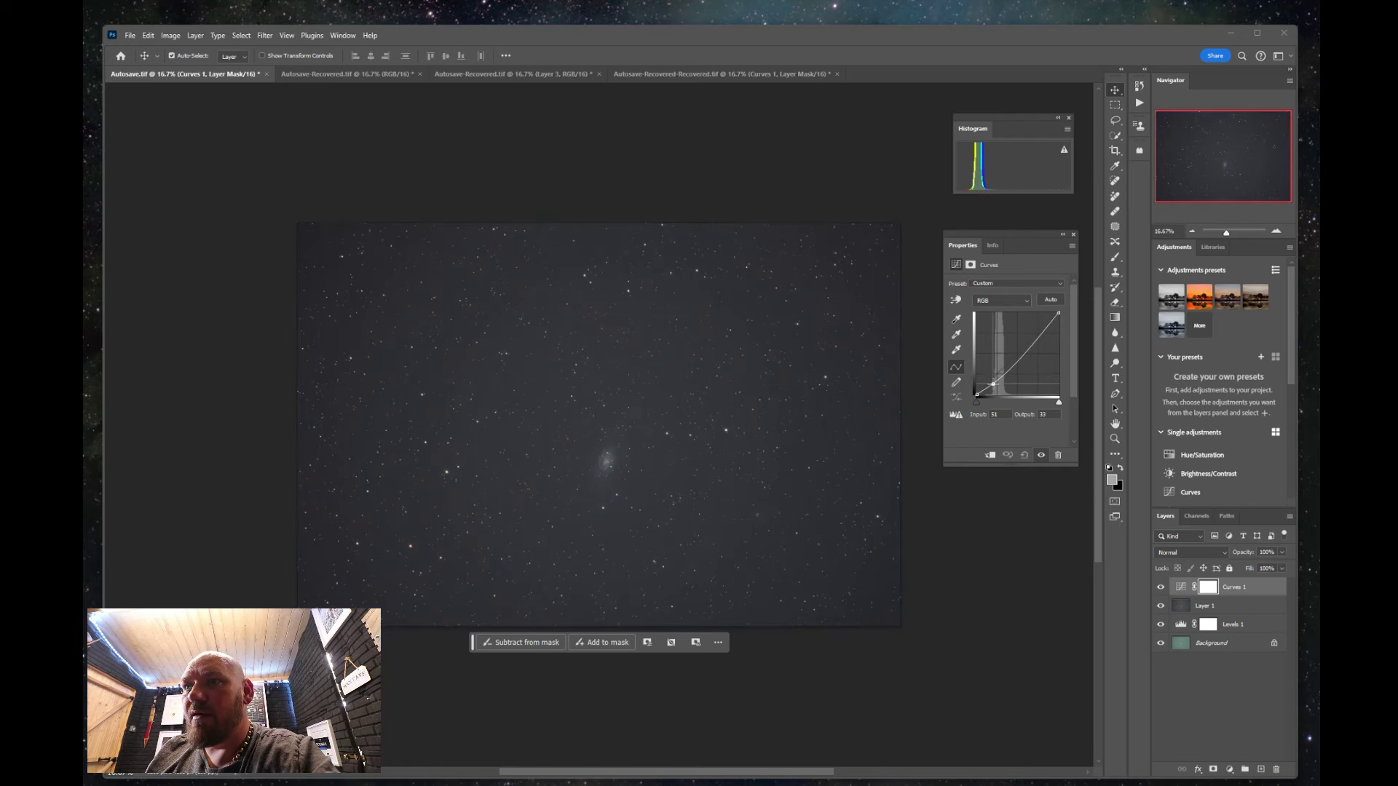
drag(1031, 342, 1029, 336)
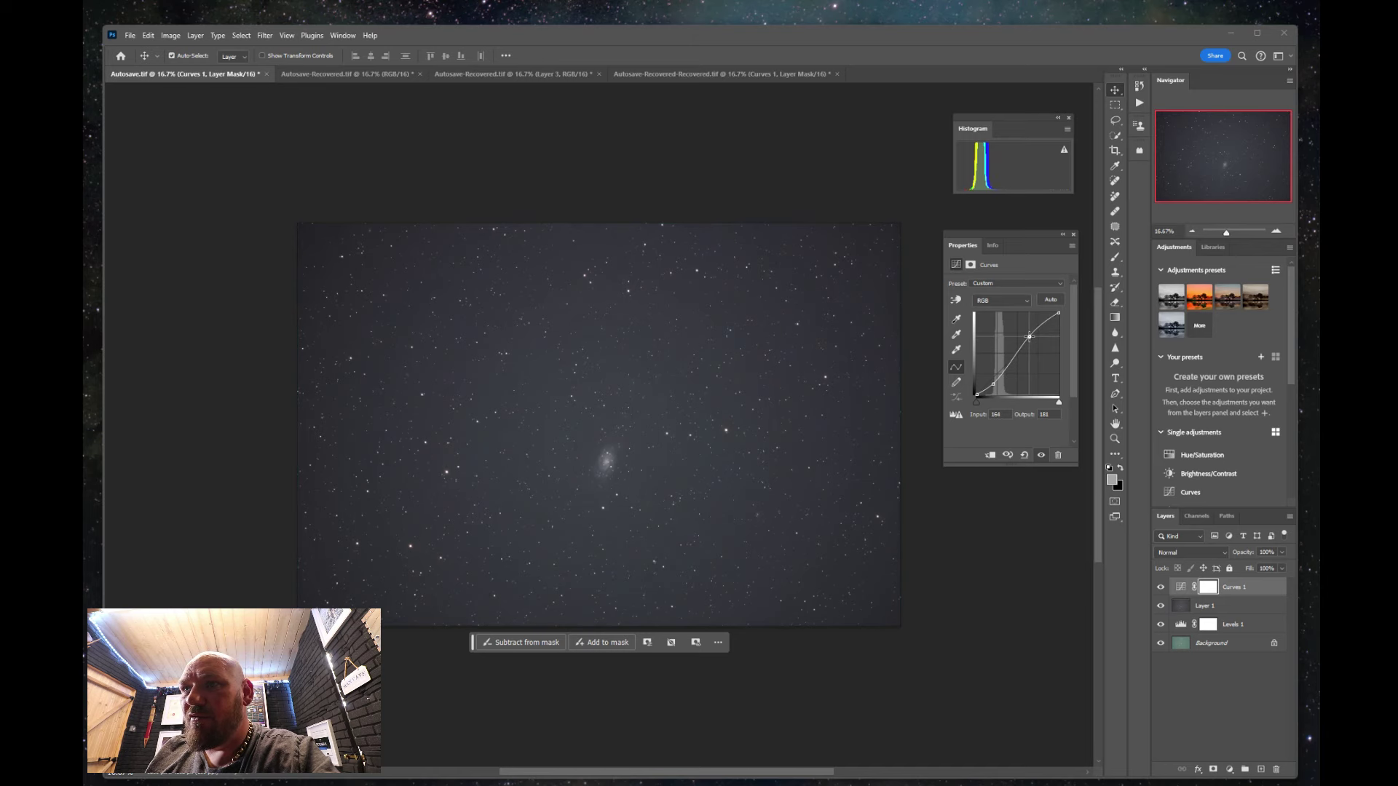
Check the galaxy up close and refine the curve's shadow point to about input 42, output 33.
scroll(610, 467, up, 5)
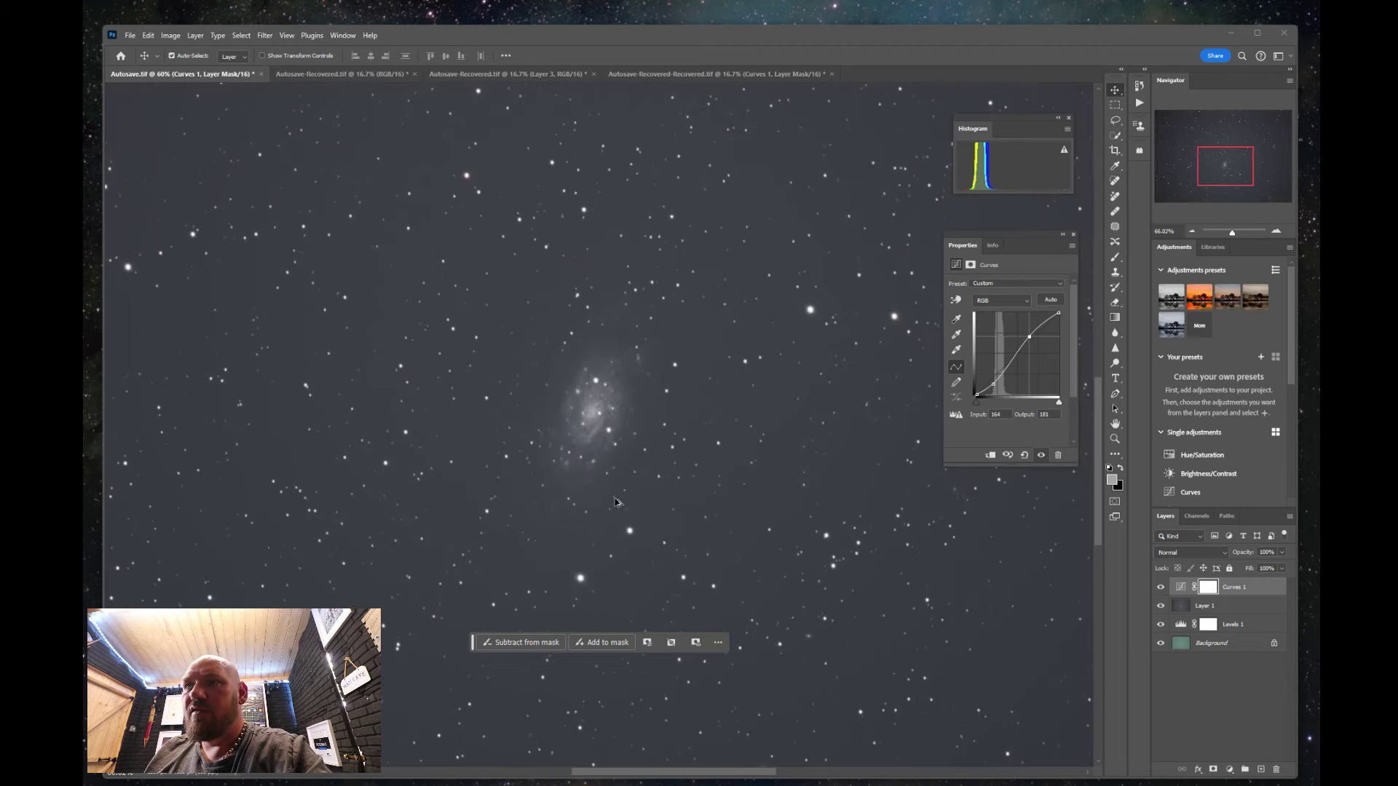
scroll(615, 503, up, 2)
scroll(615, 503, down, 3)
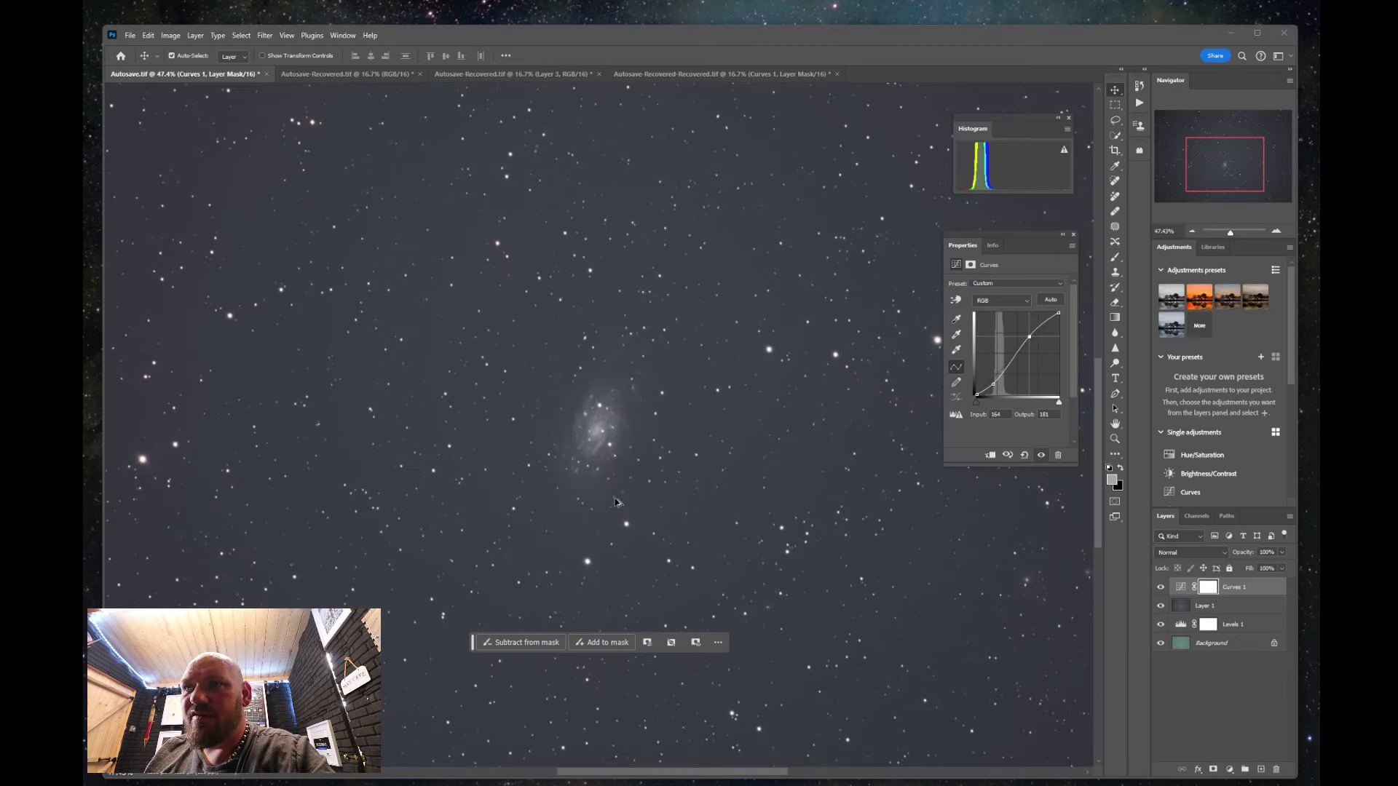
click(992, 385)
drag(992, 384, 989, 386)
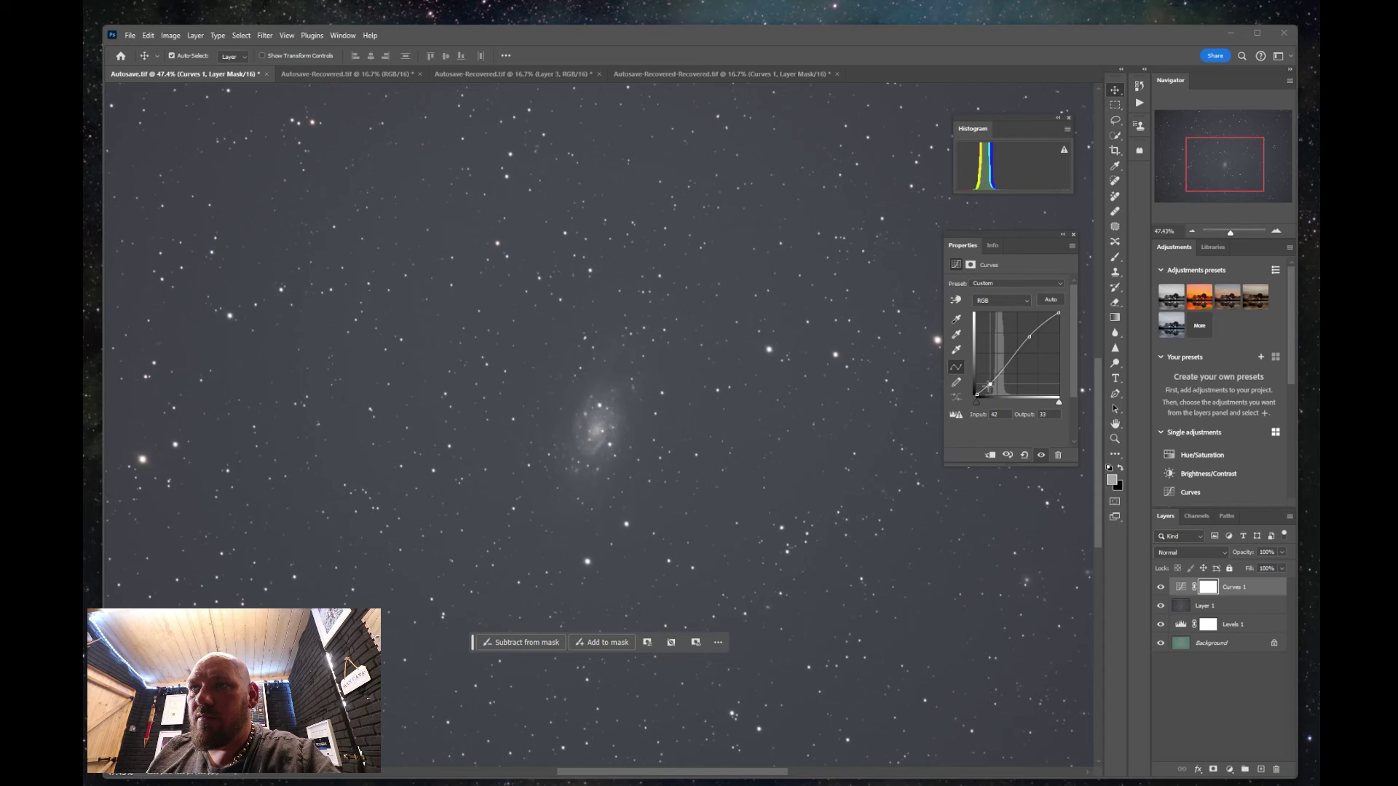
Stamp the visible result onto a new top layer and add another Curves adjustment with an S-curve, its shadow point at about input 47, output 37.
click(1222, 693)
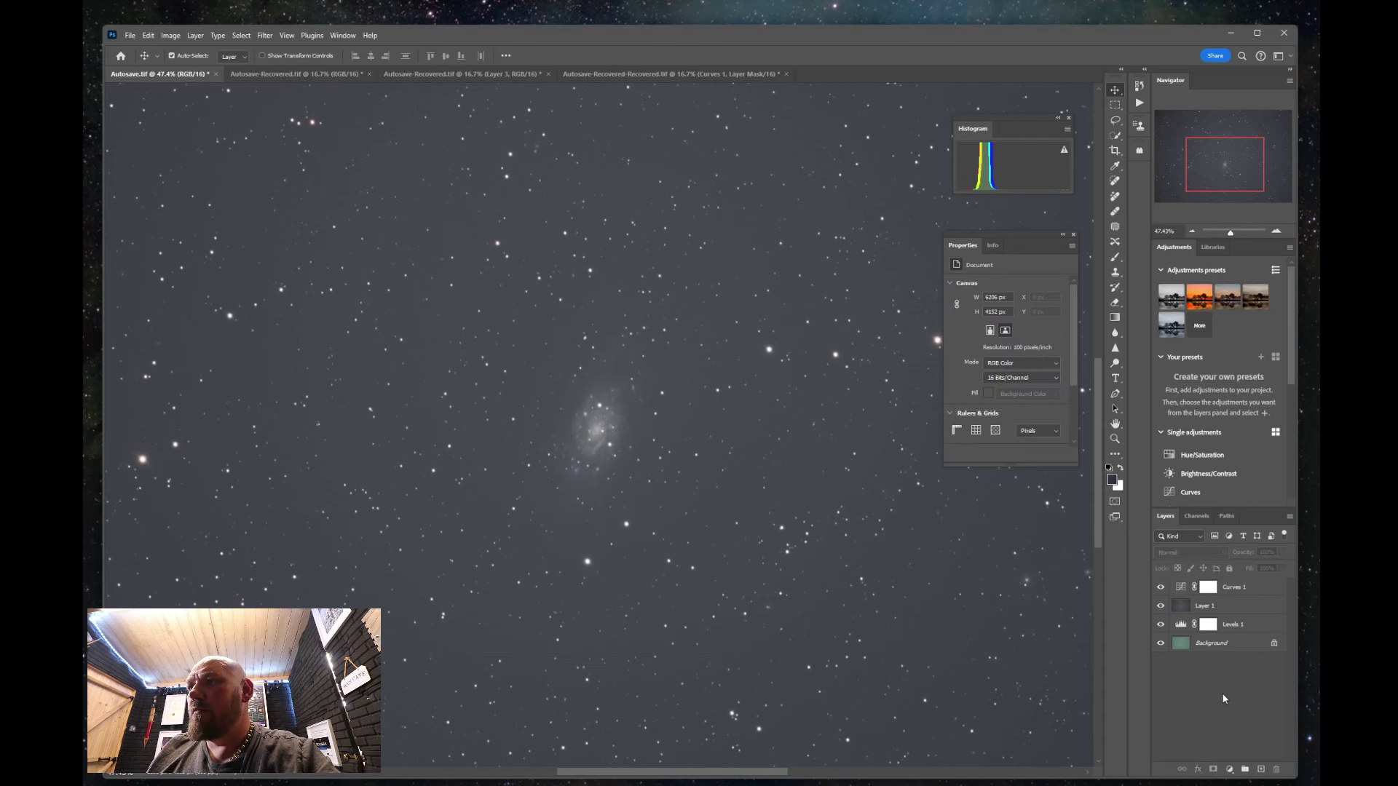
key(ctrl+shift+alt+e)
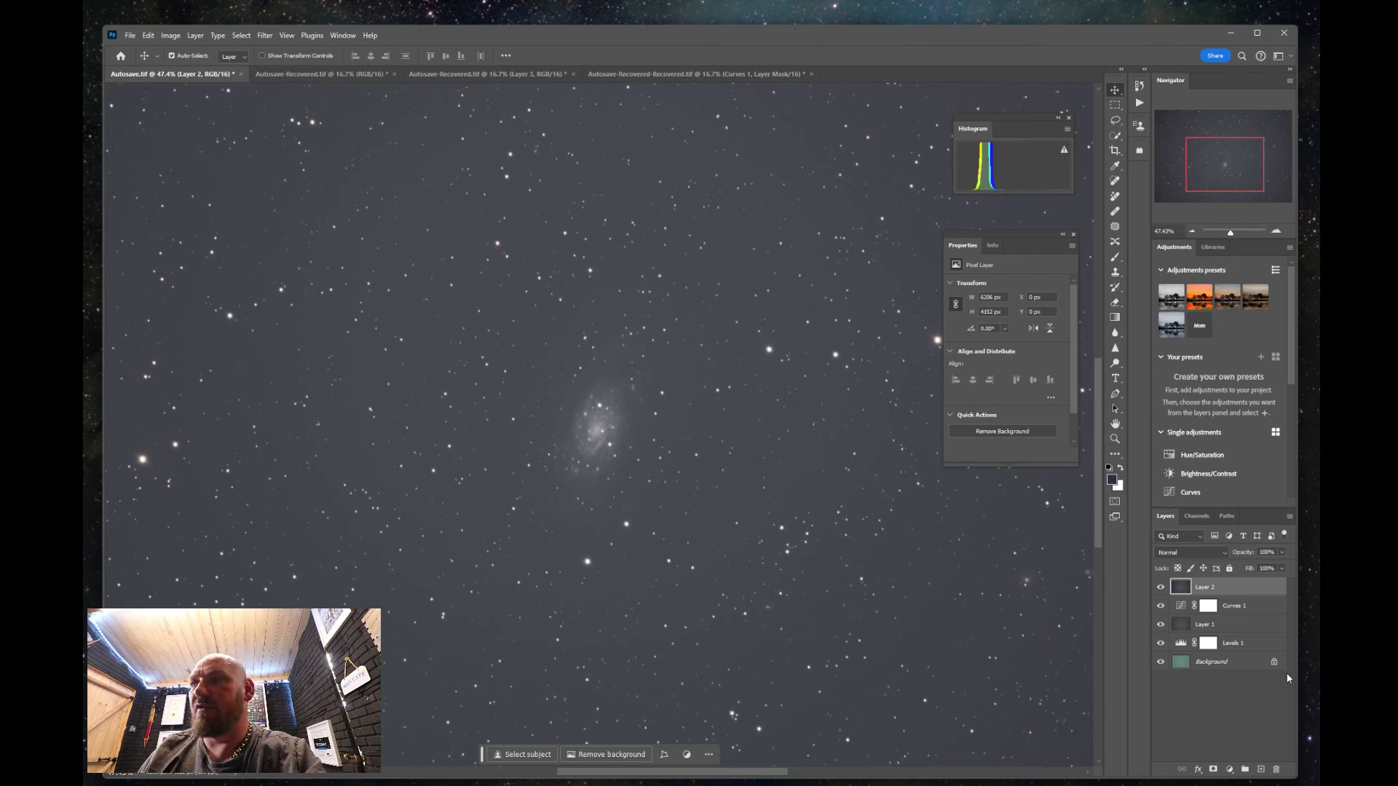
click(1229, 770)
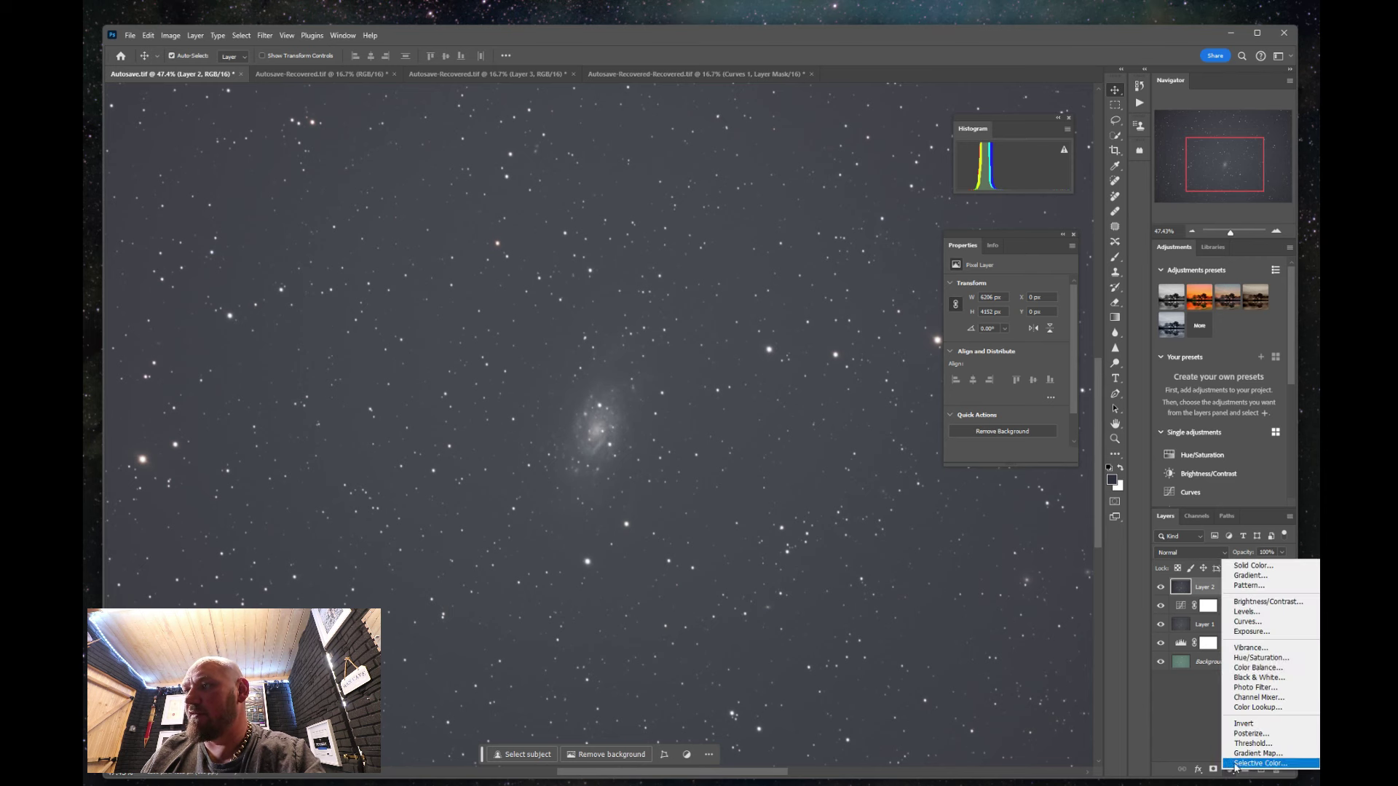
click(1253, 628)
drag(990, 382, 987, 377)
drag(1023, 335, 994, 382)
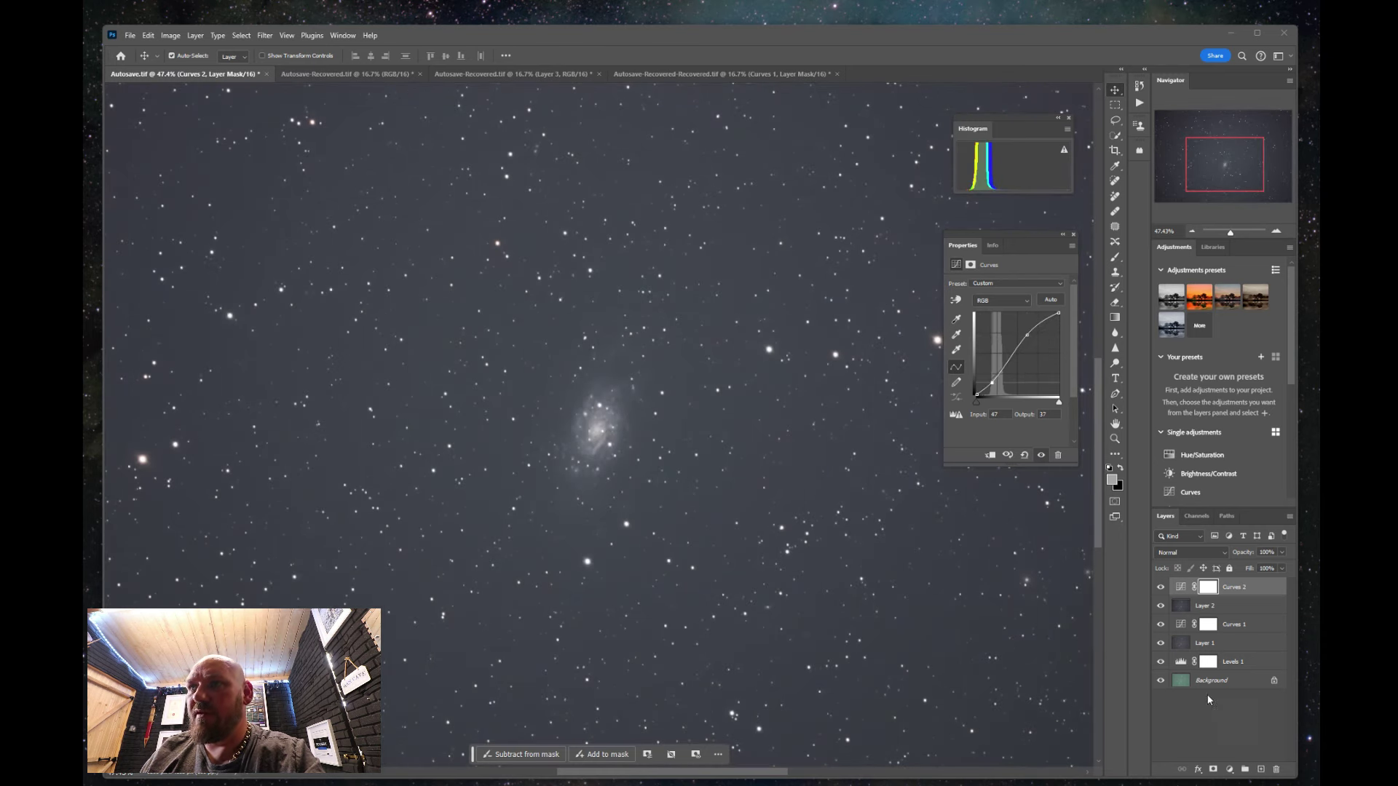
Stamp the visible result onto a new top layer and add a Levels adjustment with the red channel's black point at about 6.
click(1214, 721)
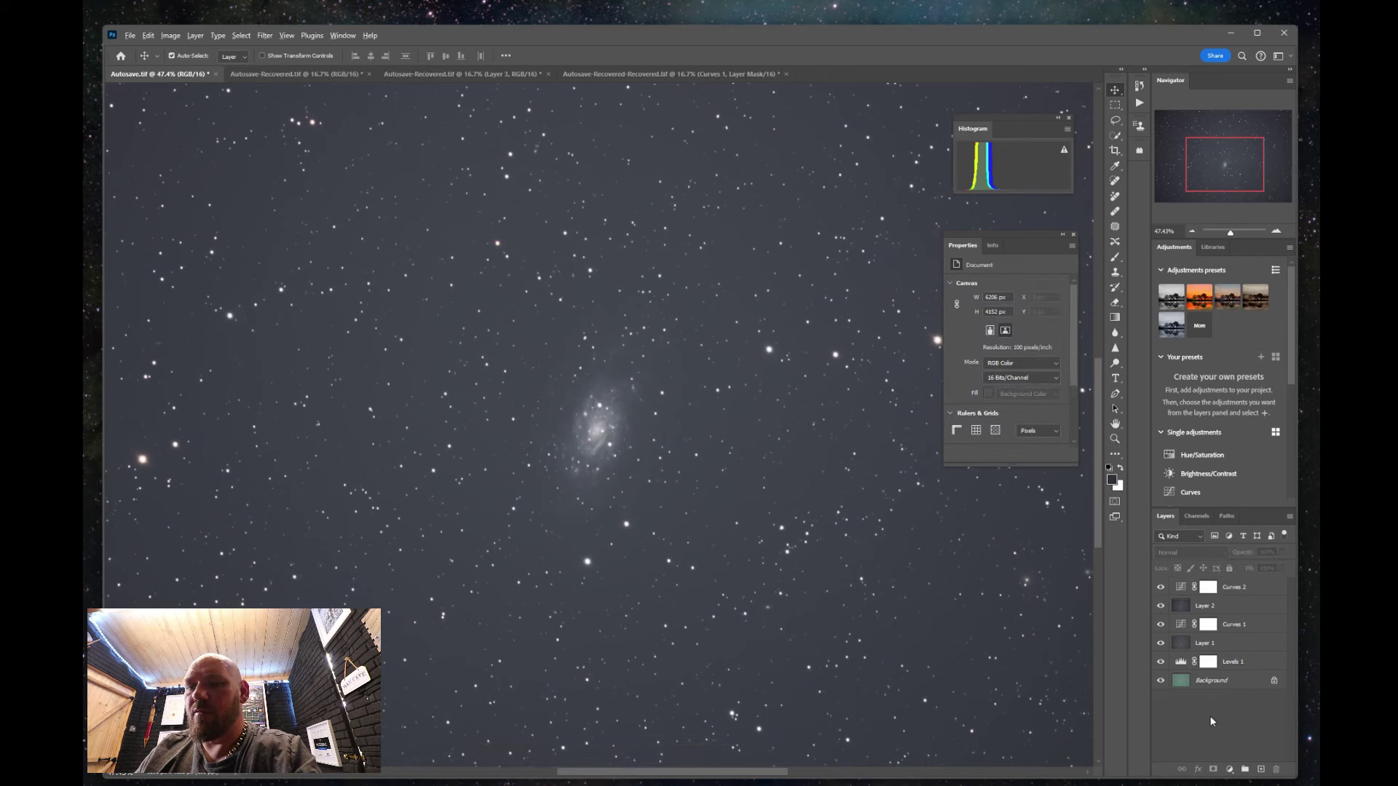
key(ctrl+shift+alt+n)
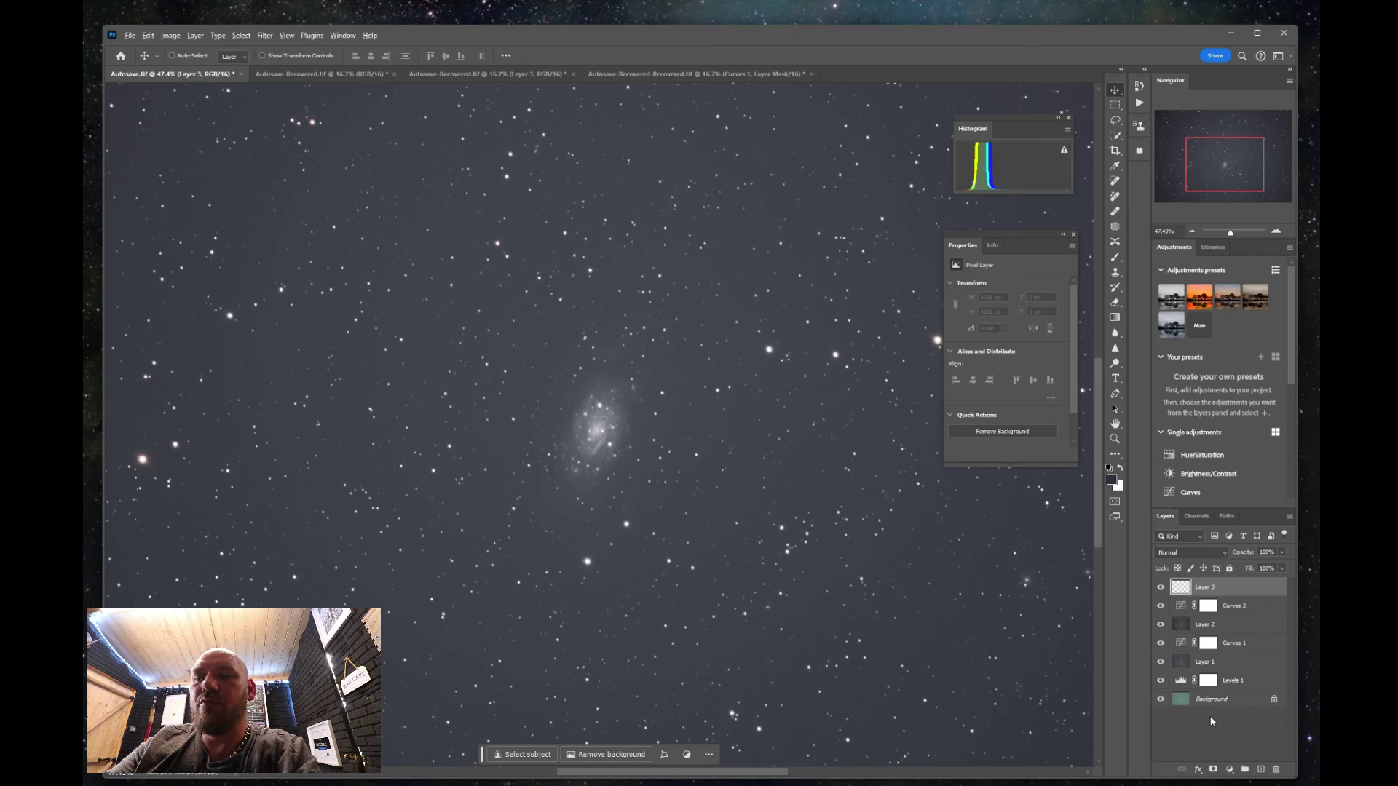
click(1229, 770)
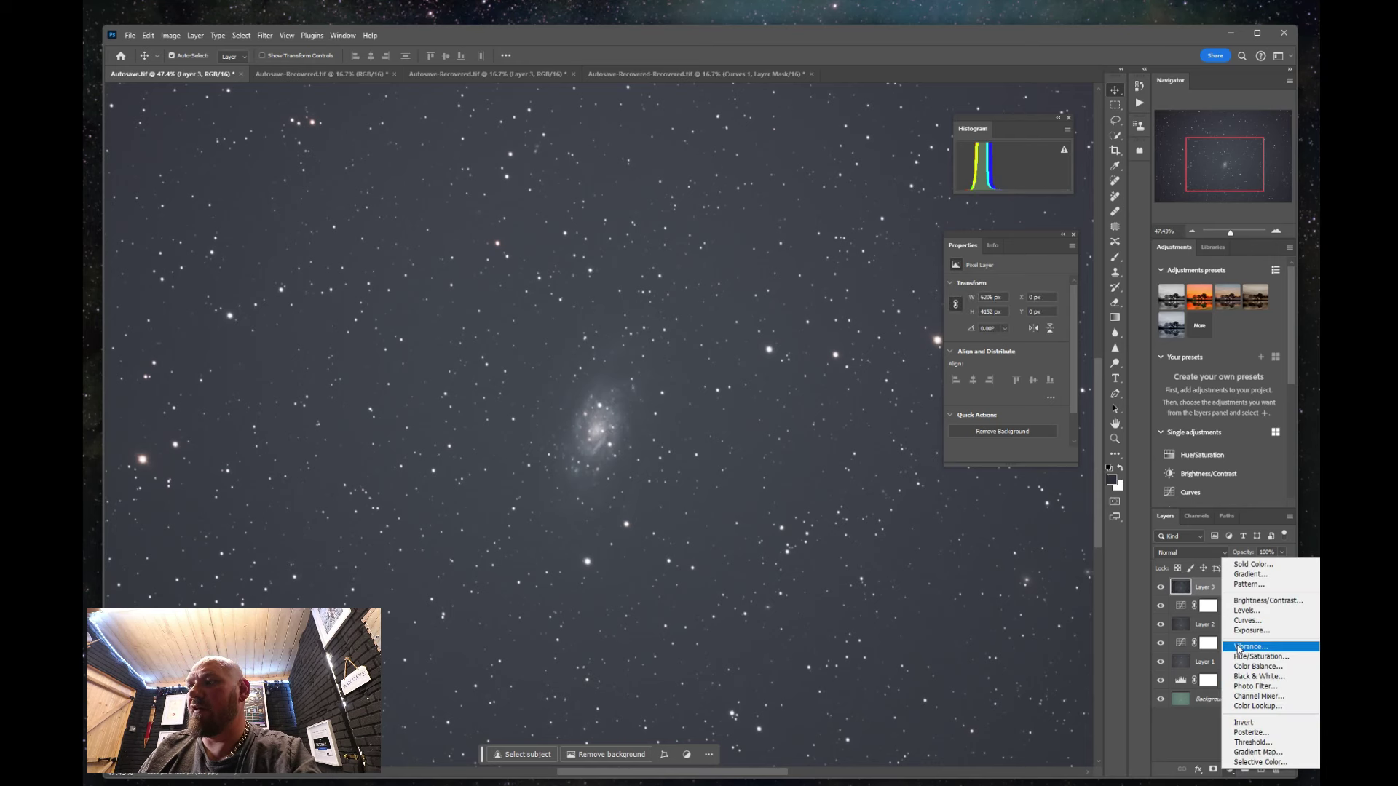
click(1246, 611)
click(995, 306)
click(996, 325)
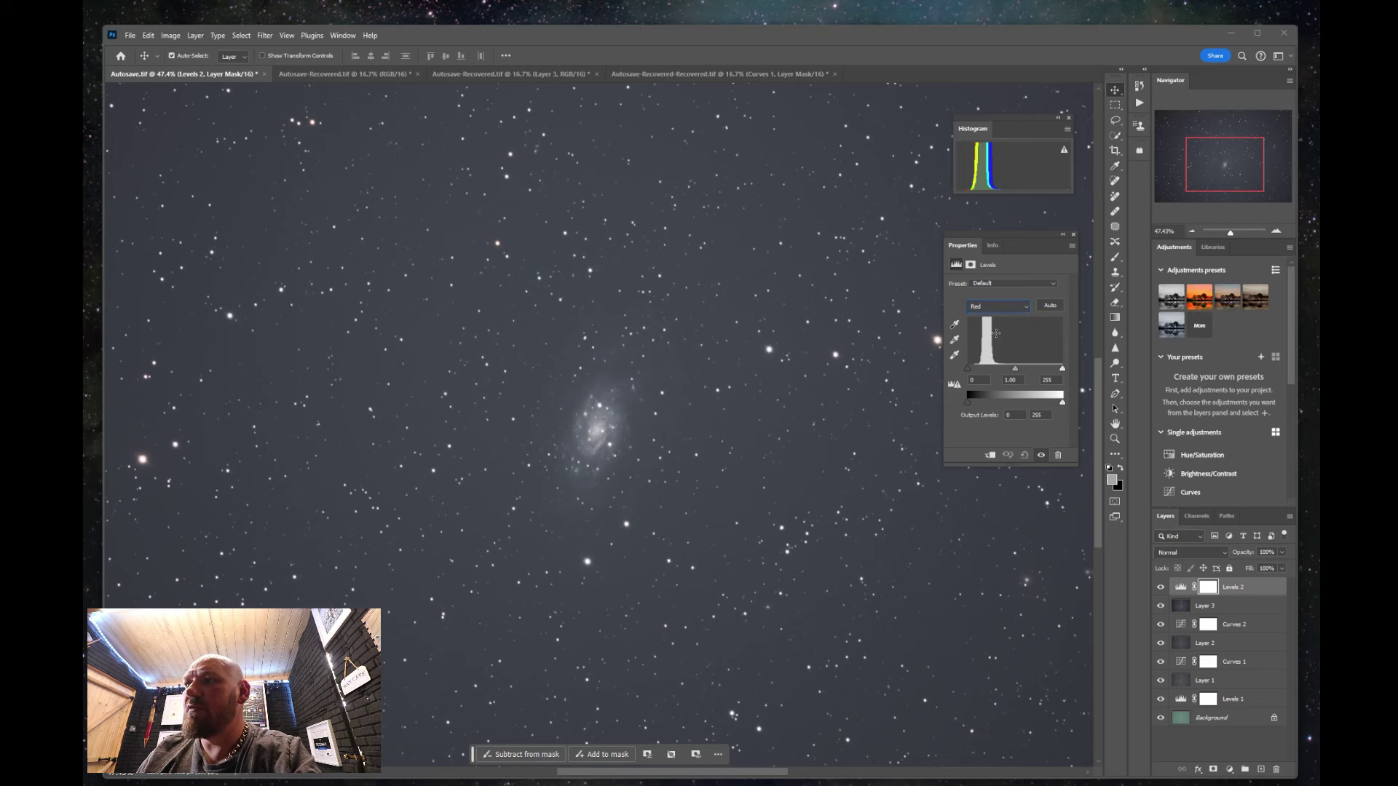
drag(968, 369, 971, 371)
Raise the Levels black point to about 5 in the green channel and about 11 in the blue channel.
click(979, 307)
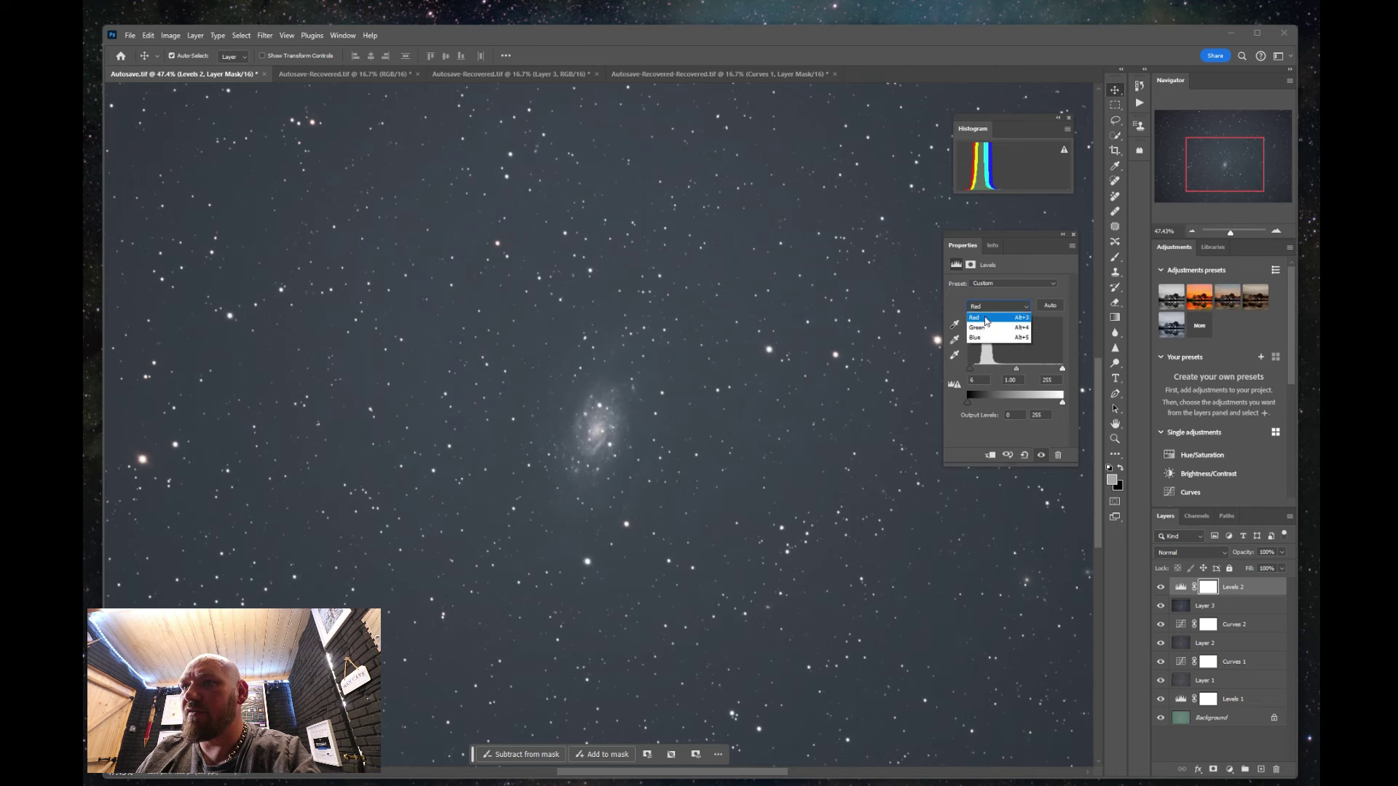
click(979, 335)
drag(967, 369, 970, 372)
click(997, 307)
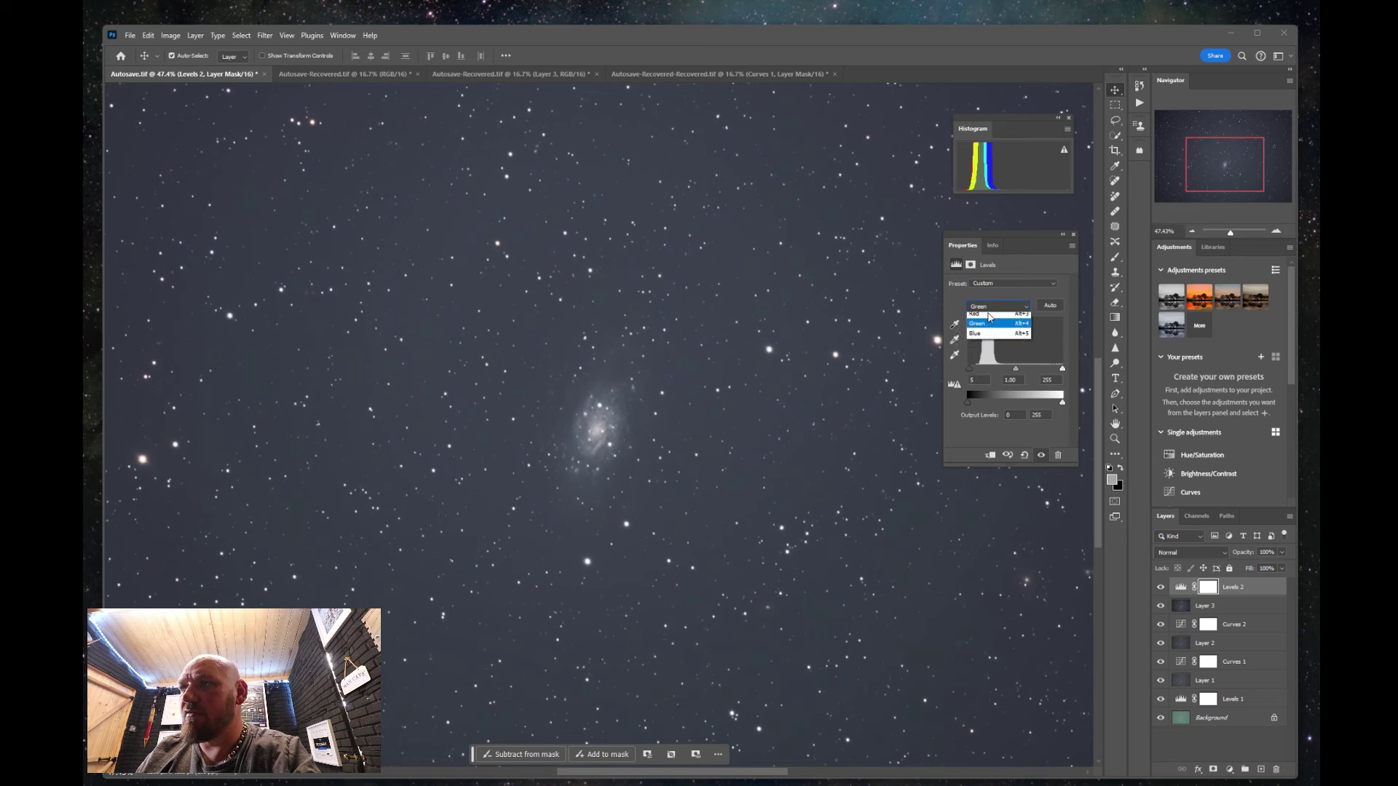
click(979, 346)
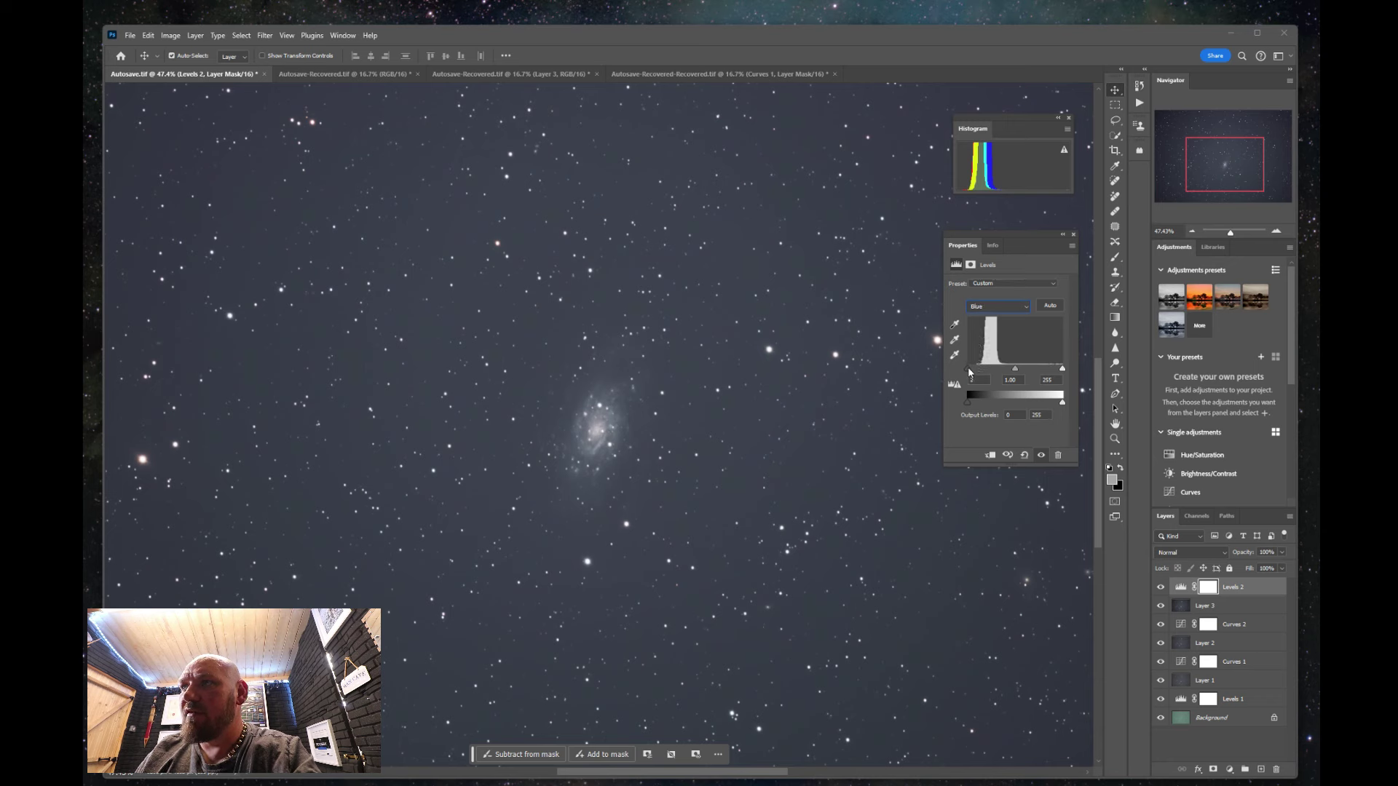
drag(969, 372, 974, 372)
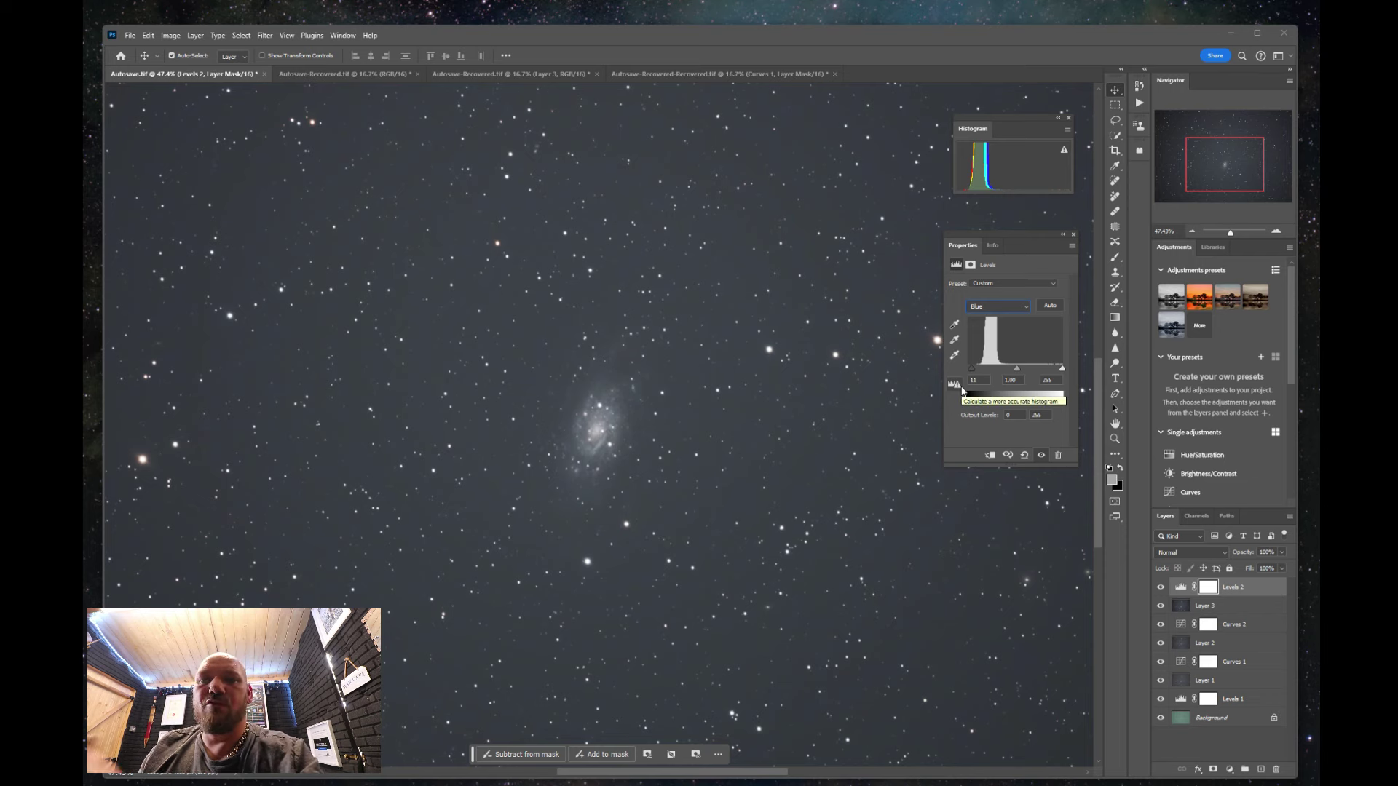
Stamp the visible result onto a new layer and add a brightening Curves adjustment with points at about input 37, output 57 and input 167, output 195.
click(1201, 746)
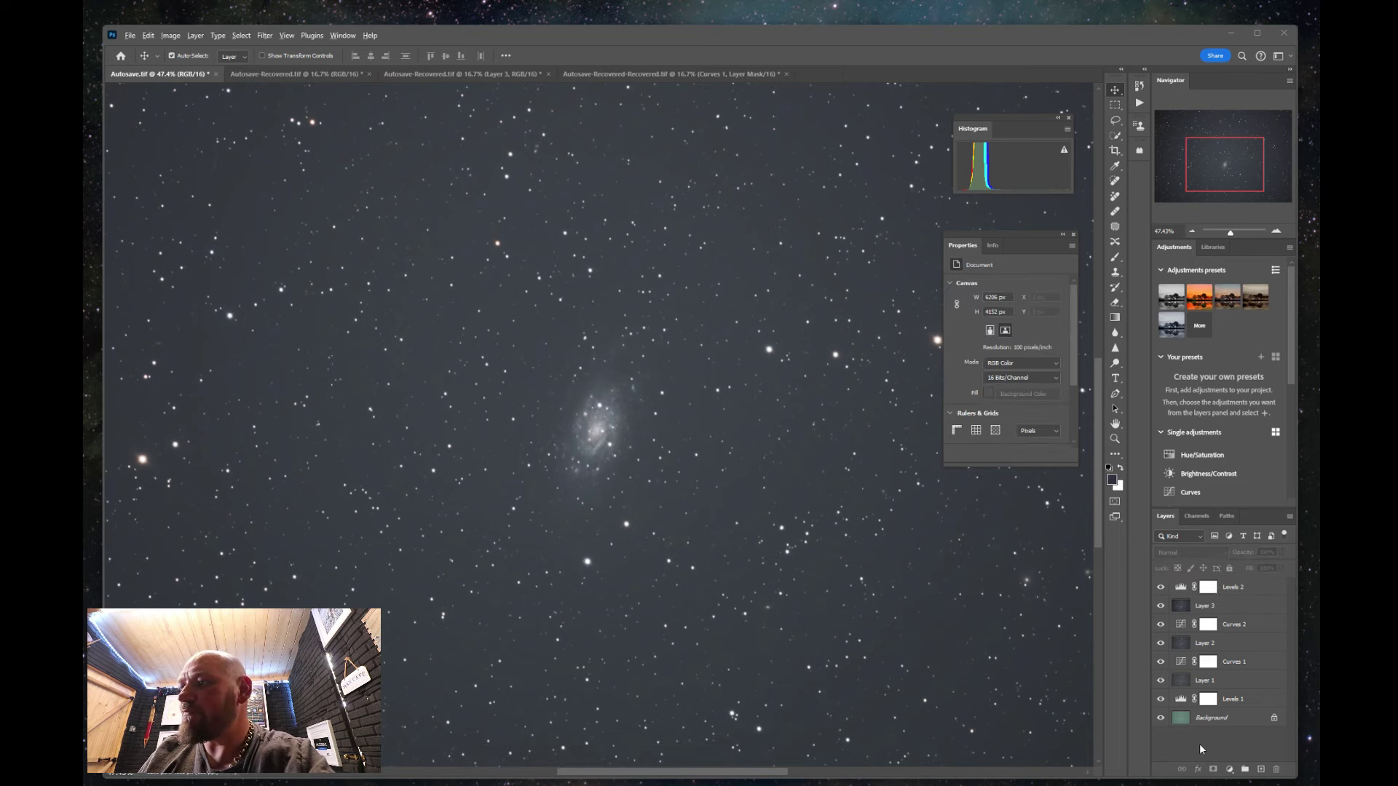
key(ctrl+shift+alt+e)
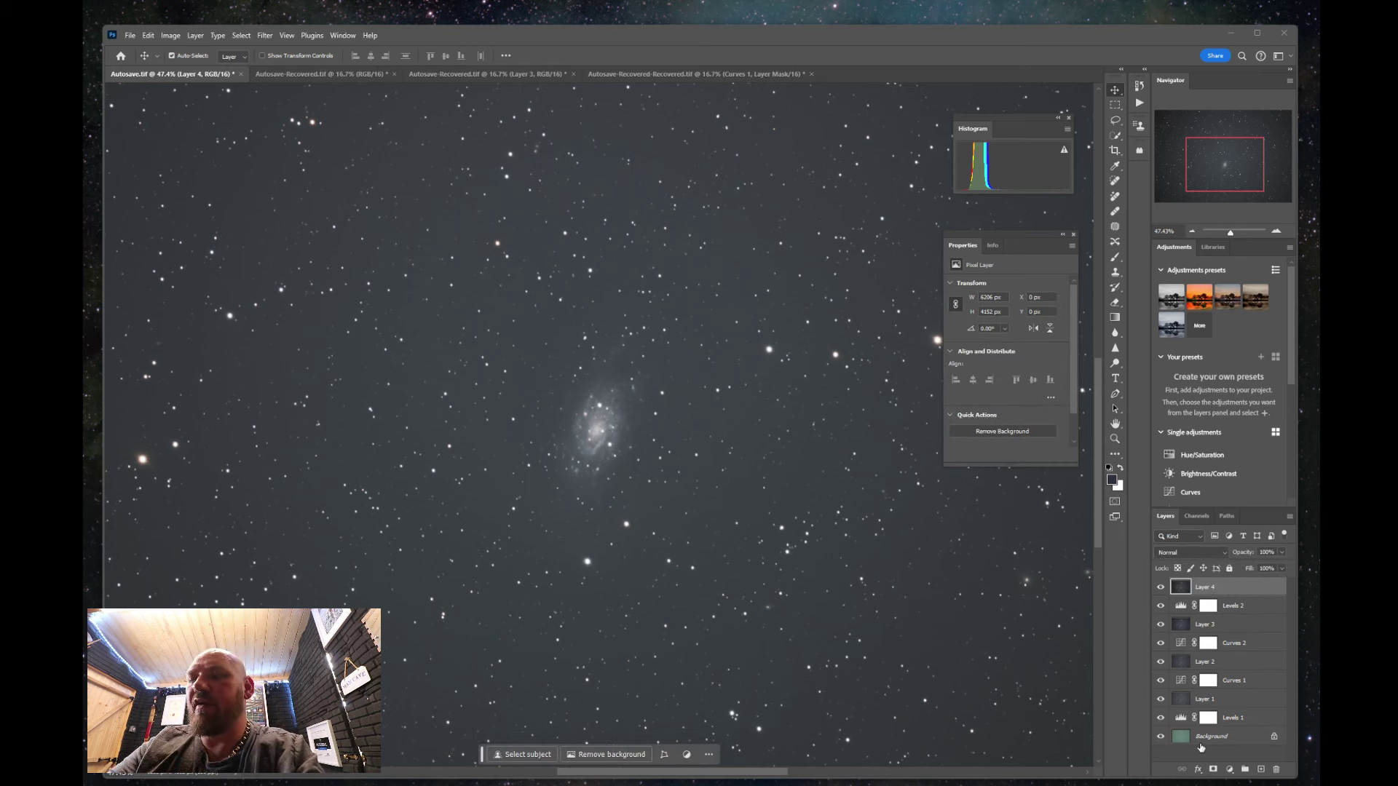
click(1228, 770)
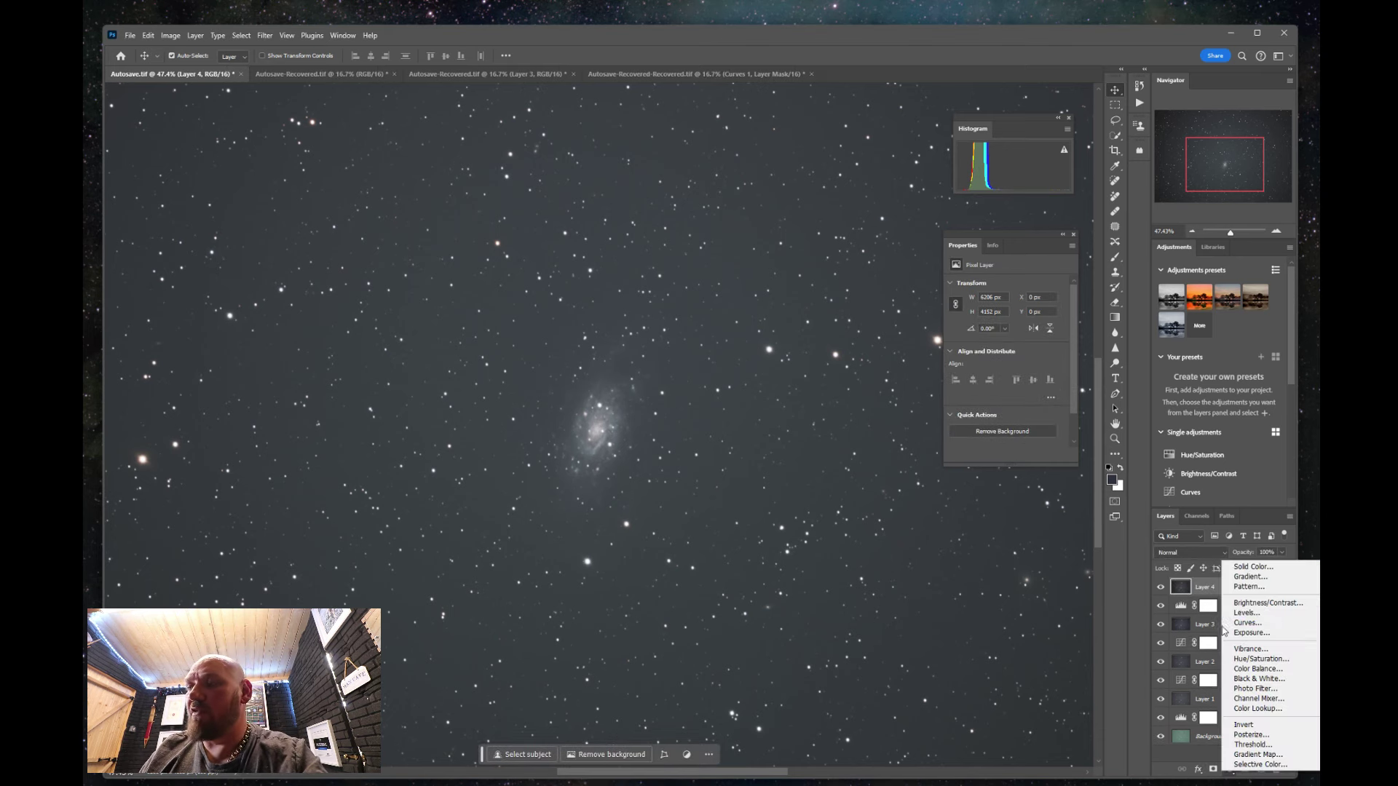
click(1248, 623)
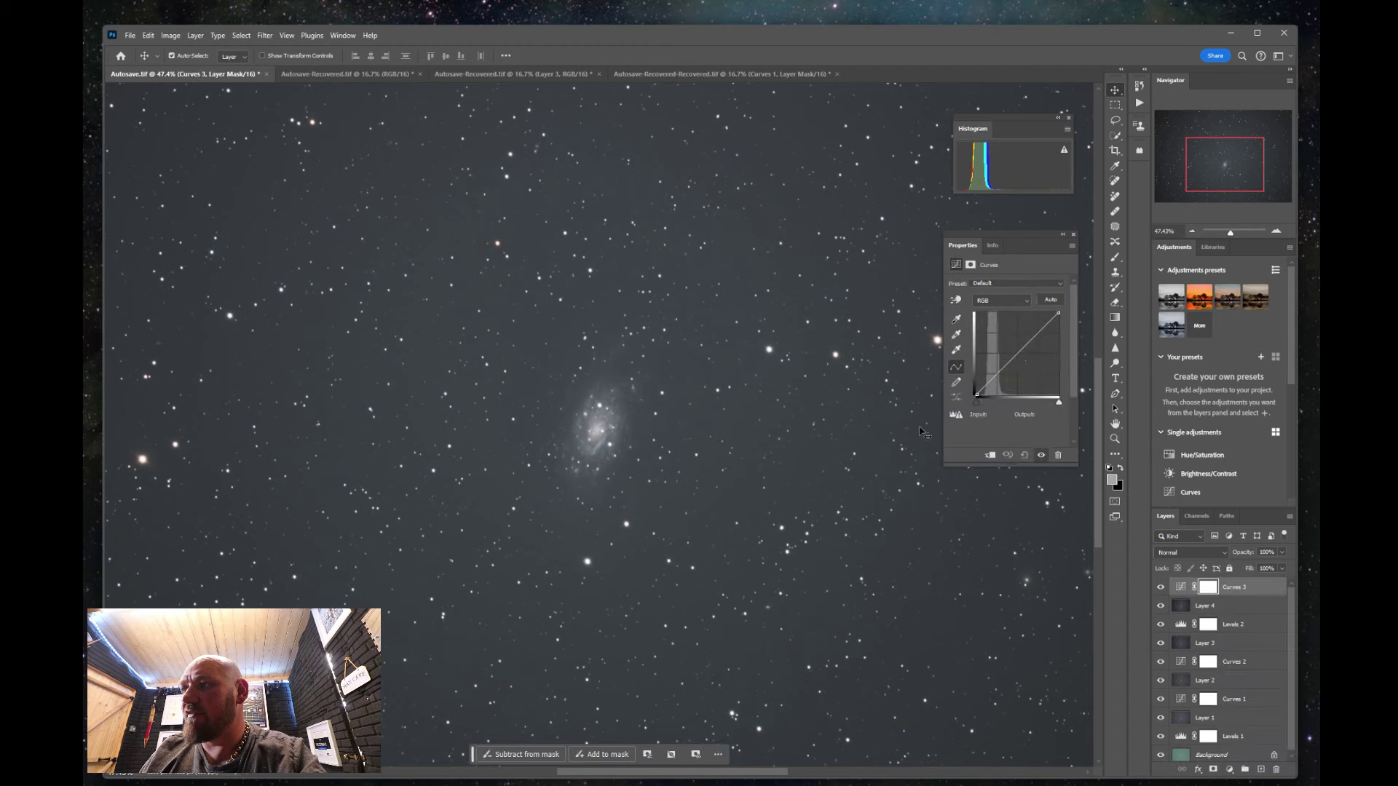
drag(997, 379, 990, 377)
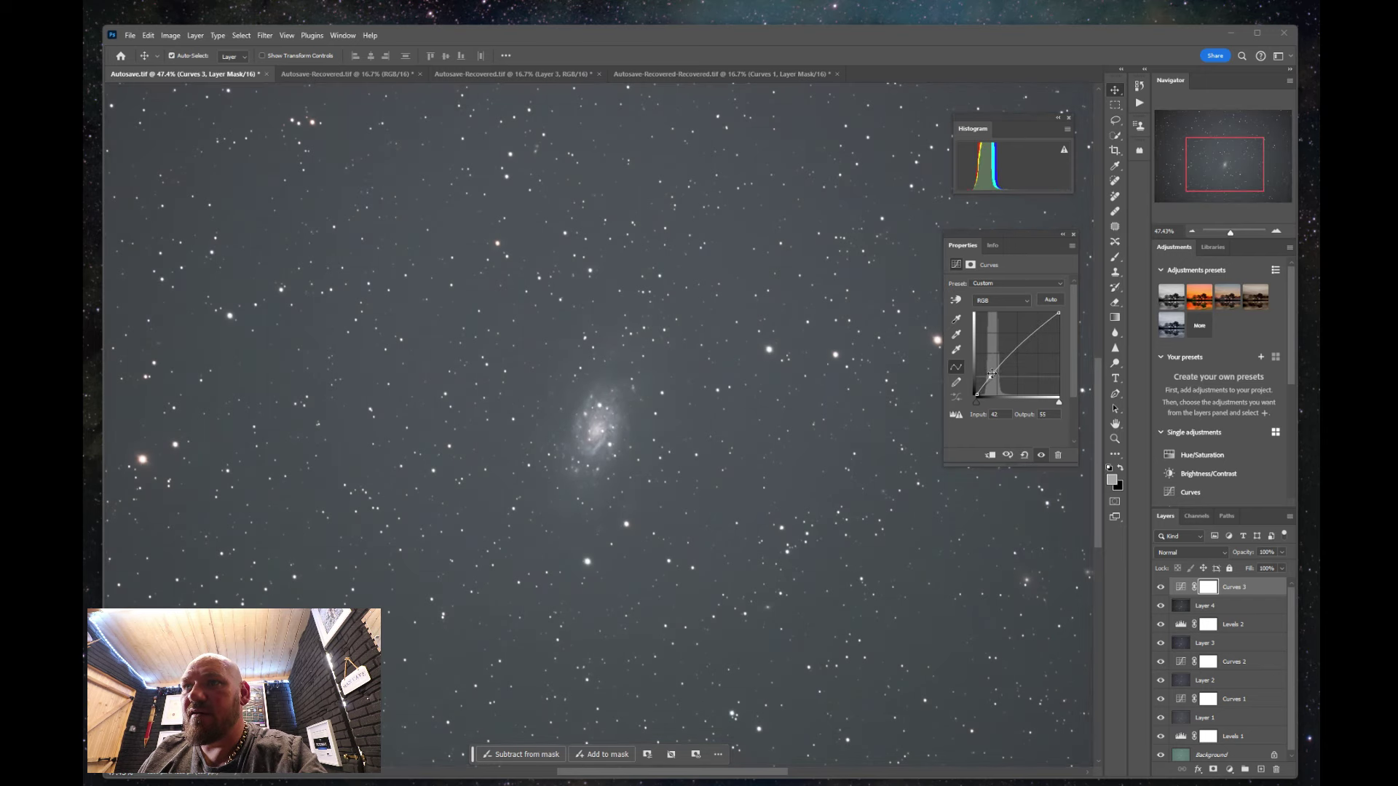
mouse_move(1042, 340)
mouse_down()
mouse_move(1023, 321)
mouse_move(1031, 333)
mouse_up()
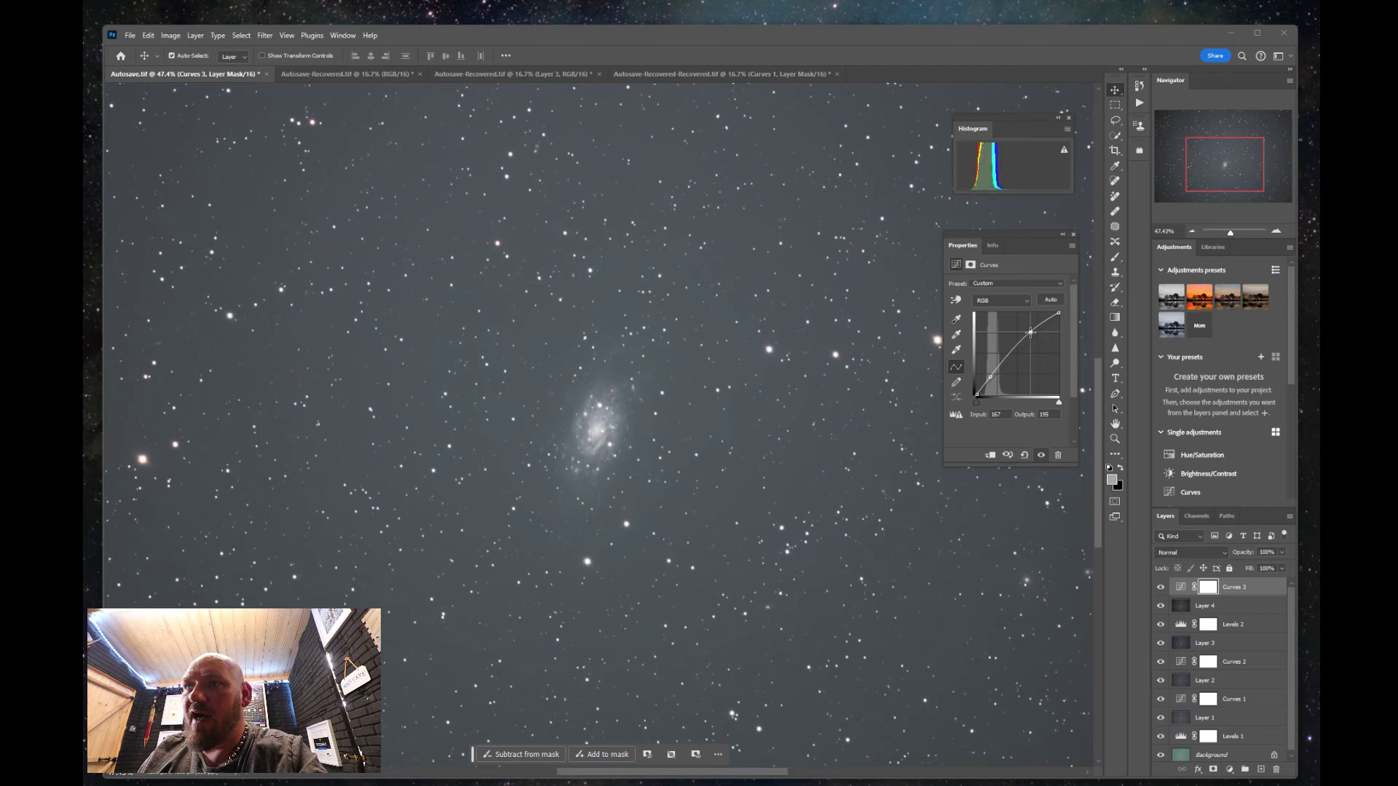
drag(990, 376, 987, 375)
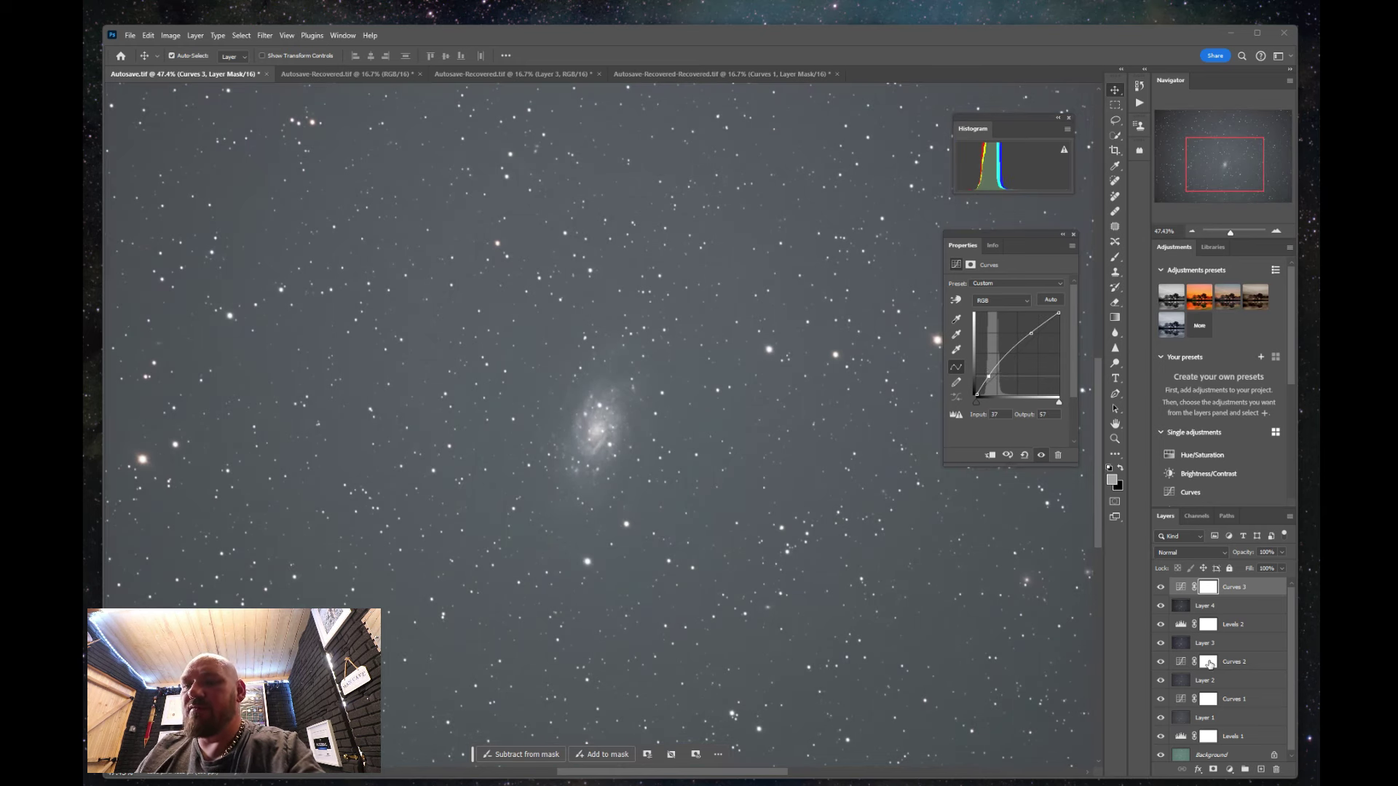
Stamp the brightened result onto a new layer and add a Levels adjustment with the red channel's black point at about 12.
key(ctrl+shift+alt+e)
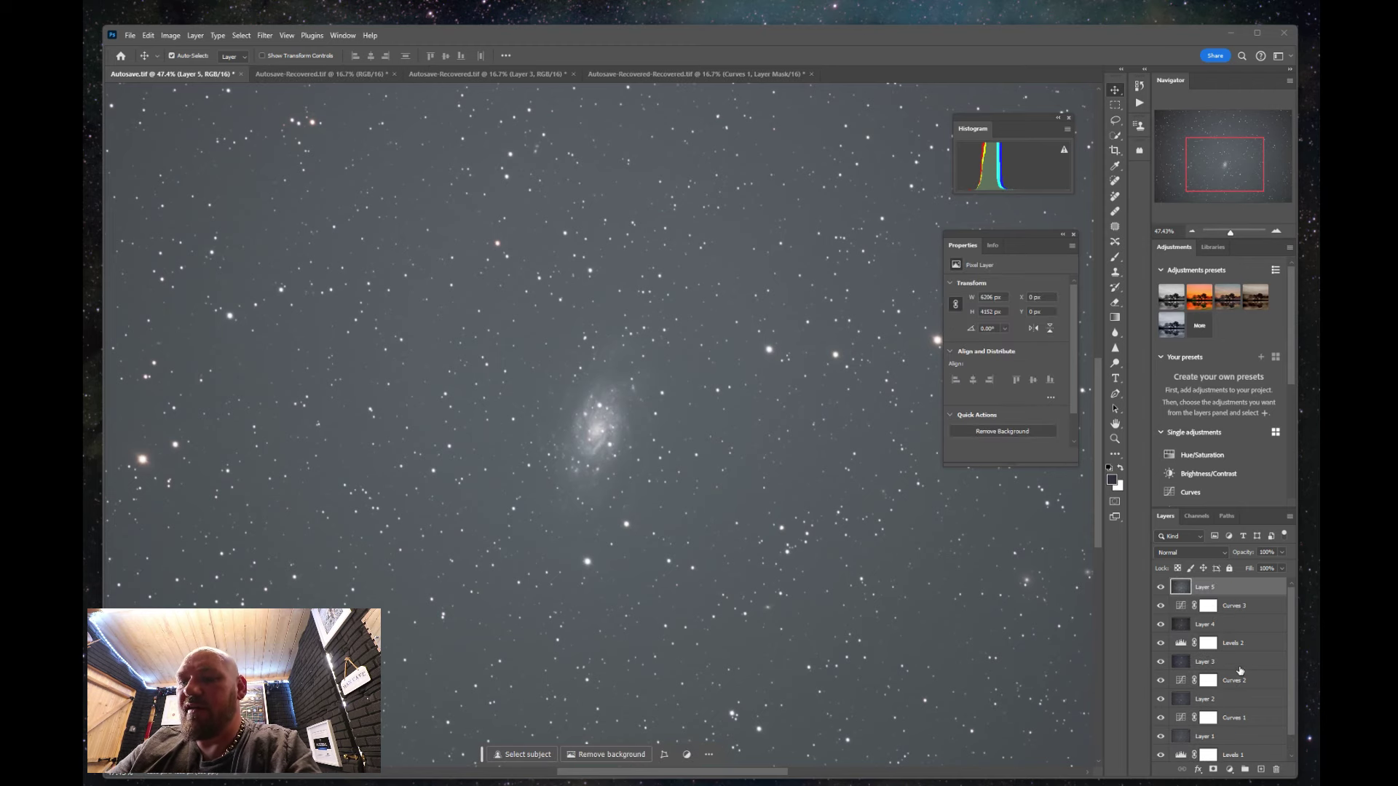
click(1229, 769)
click(1255, 615)
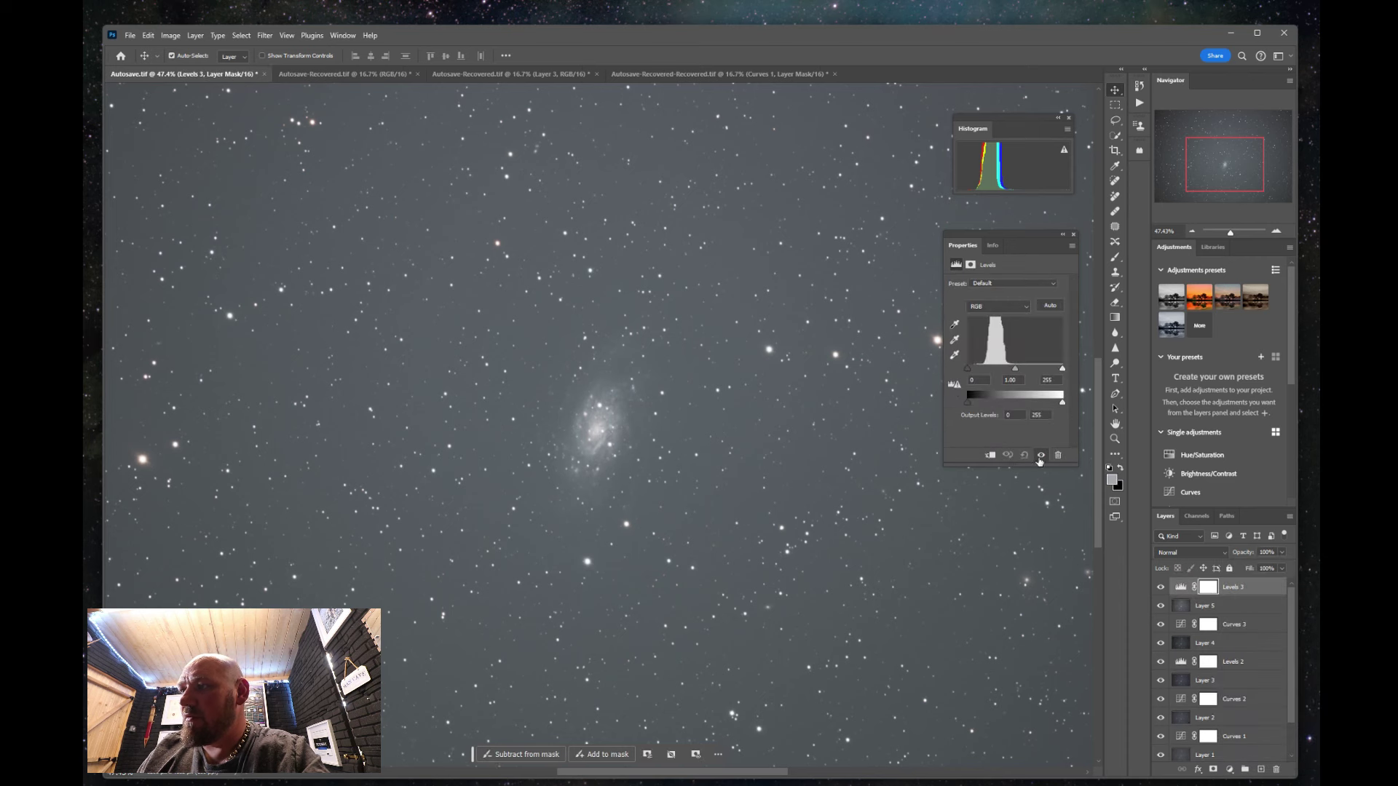
click(979, 306)
click(989, 334)
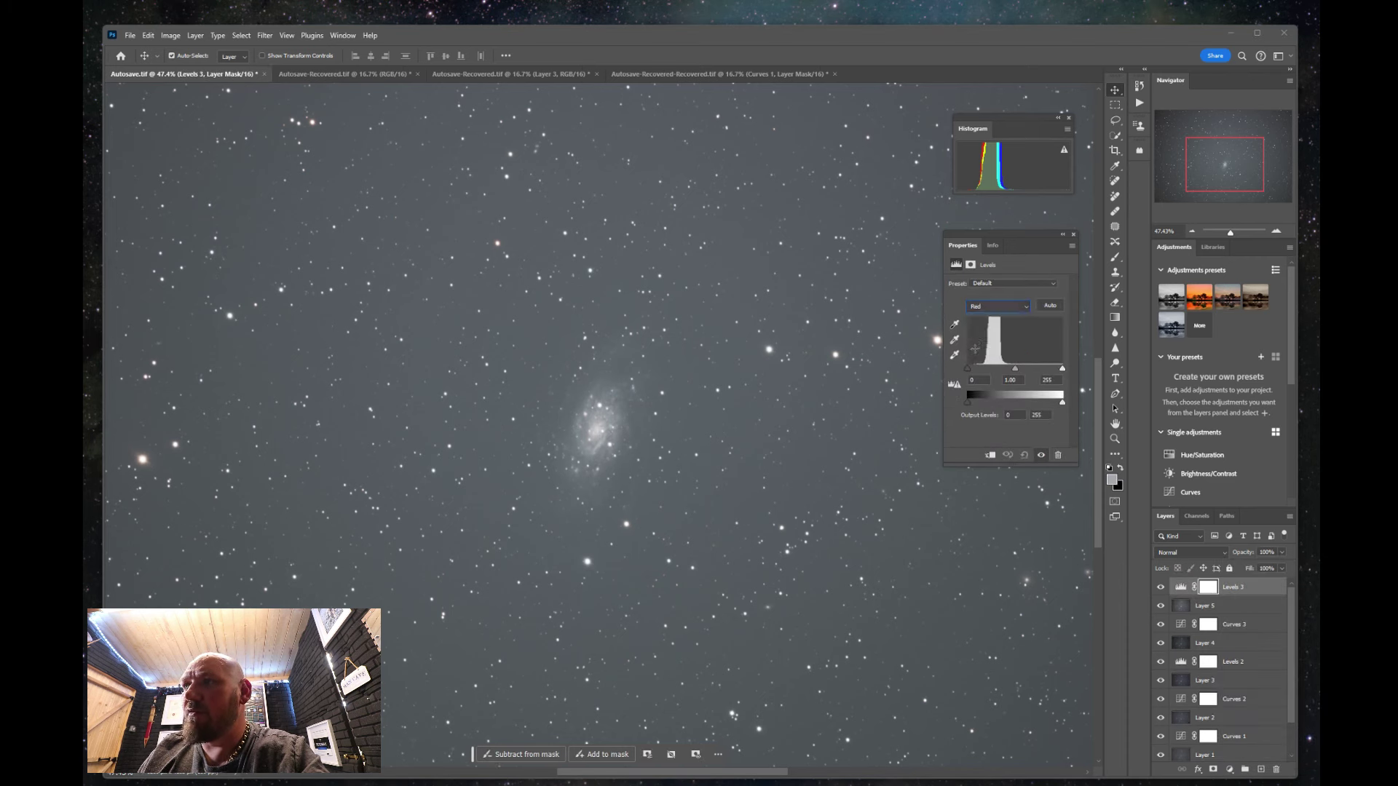
drag(967, 366, 969, 366)
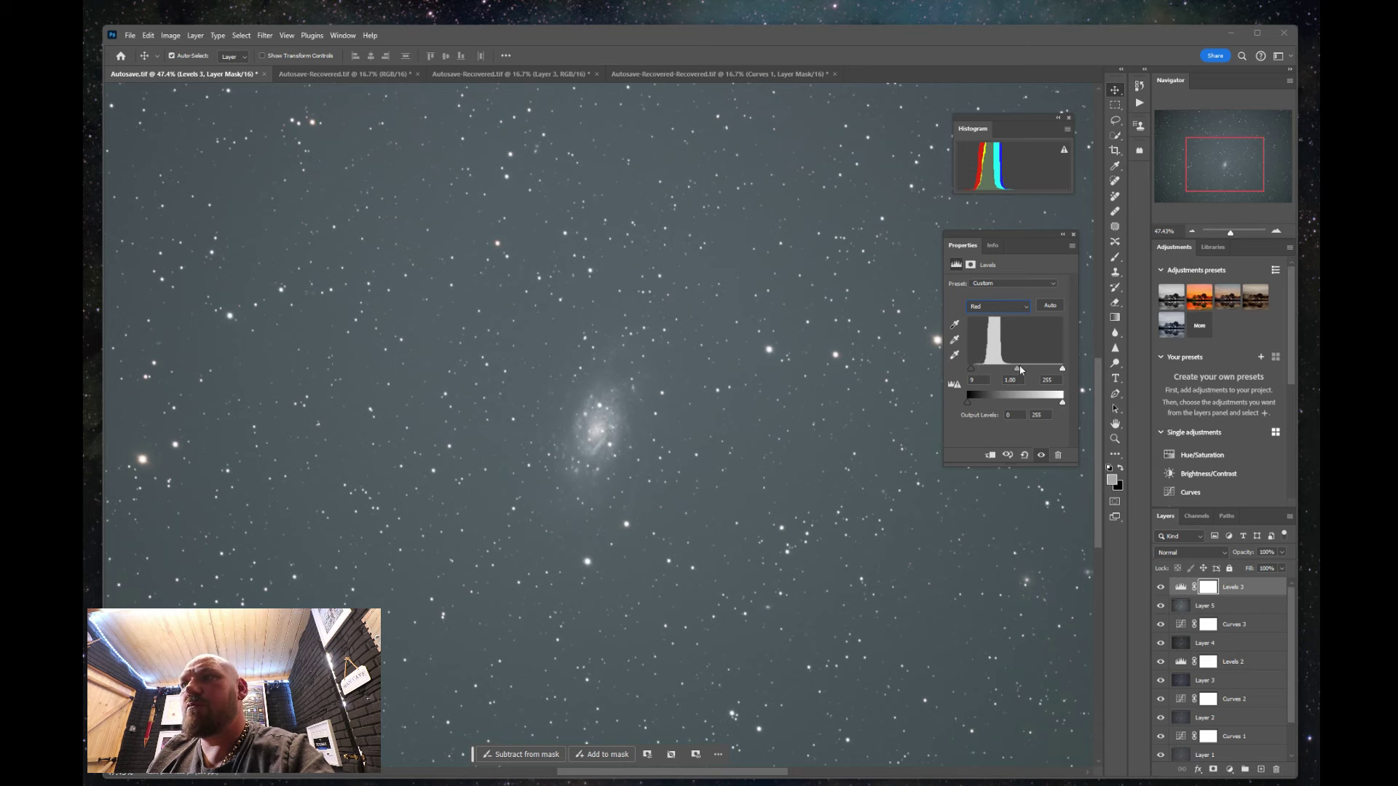
drag(975, 365, 972, 367)
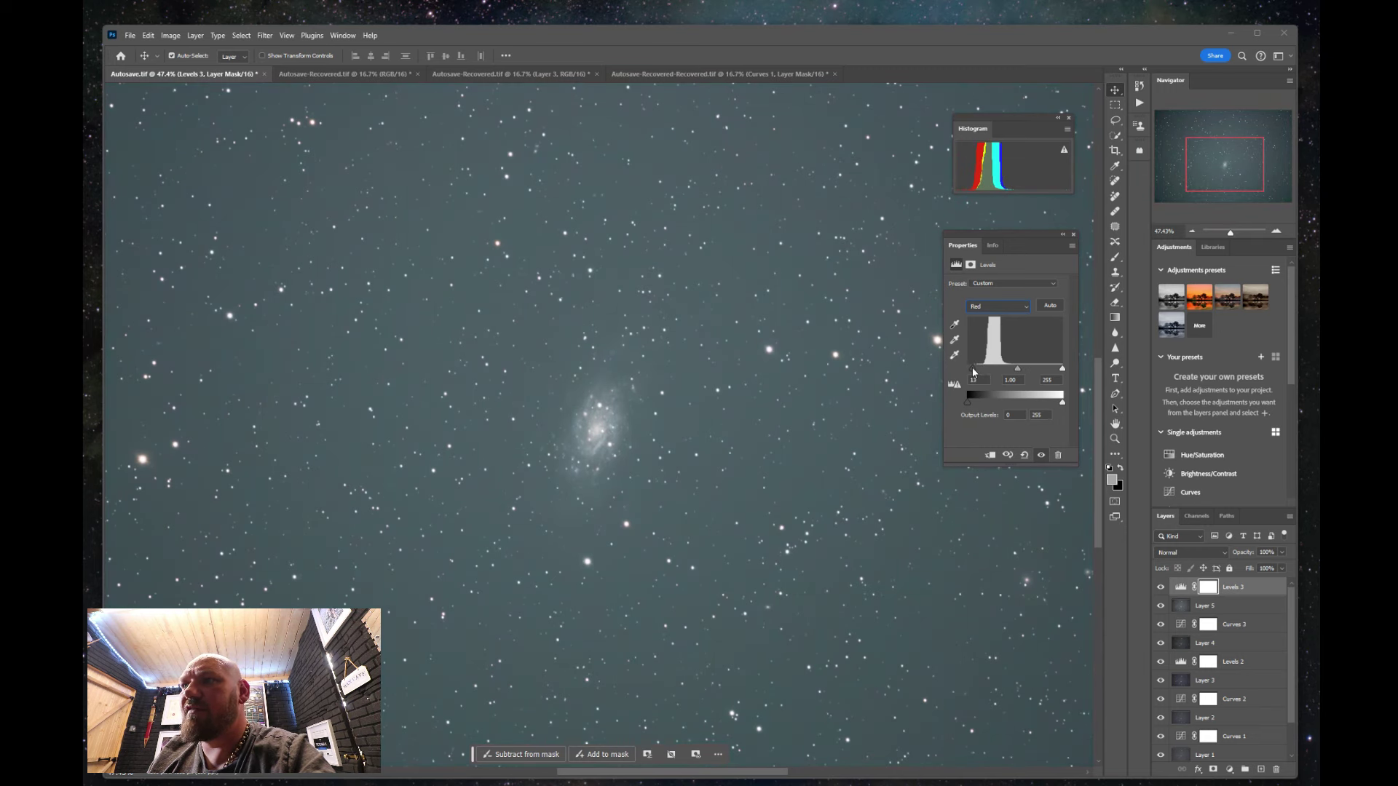
Balance the other channels in the newest Levels adjustment, with the green black point at about 14 and the blue at about 19.
click(994, 305)
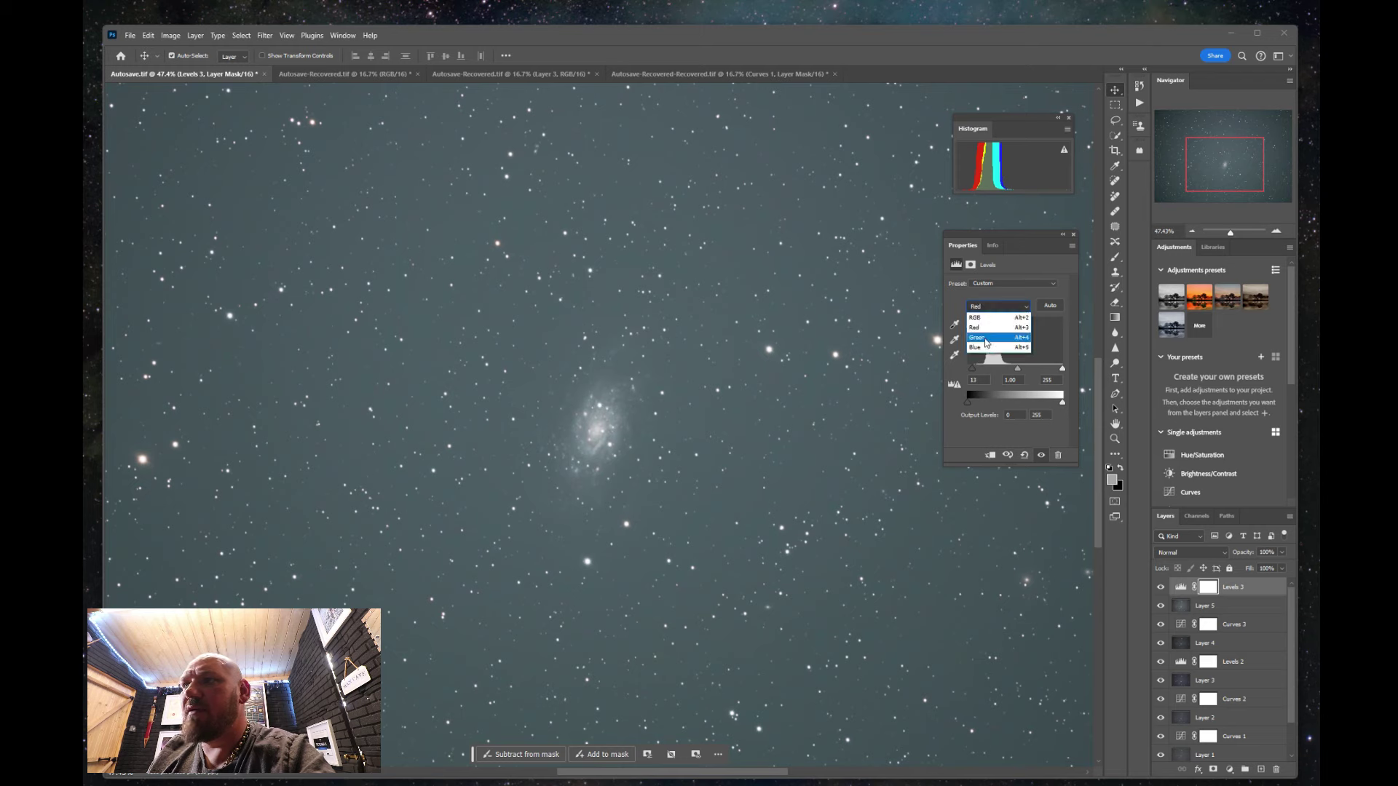
click(983, 340)
drag(969, 369, 975, 370)
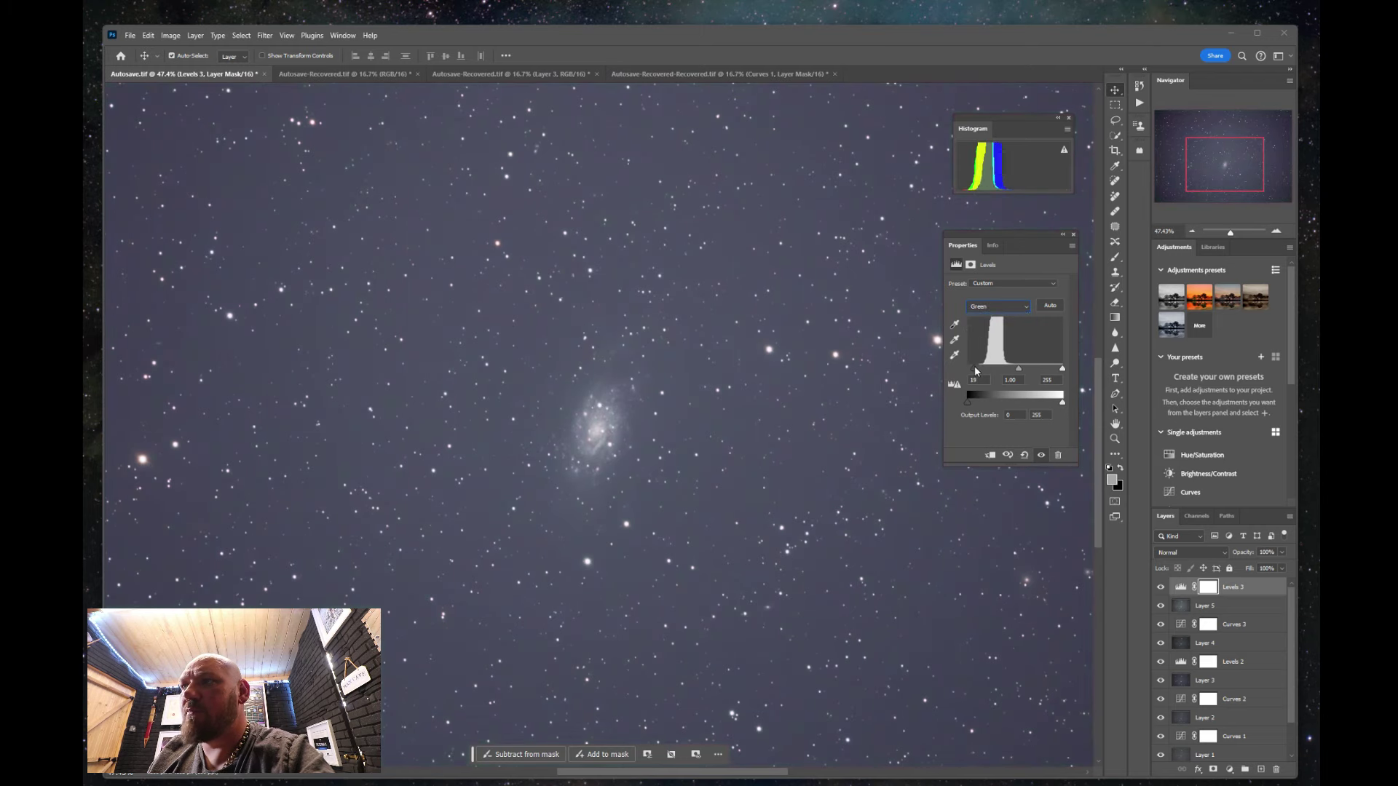
click(975, 306)
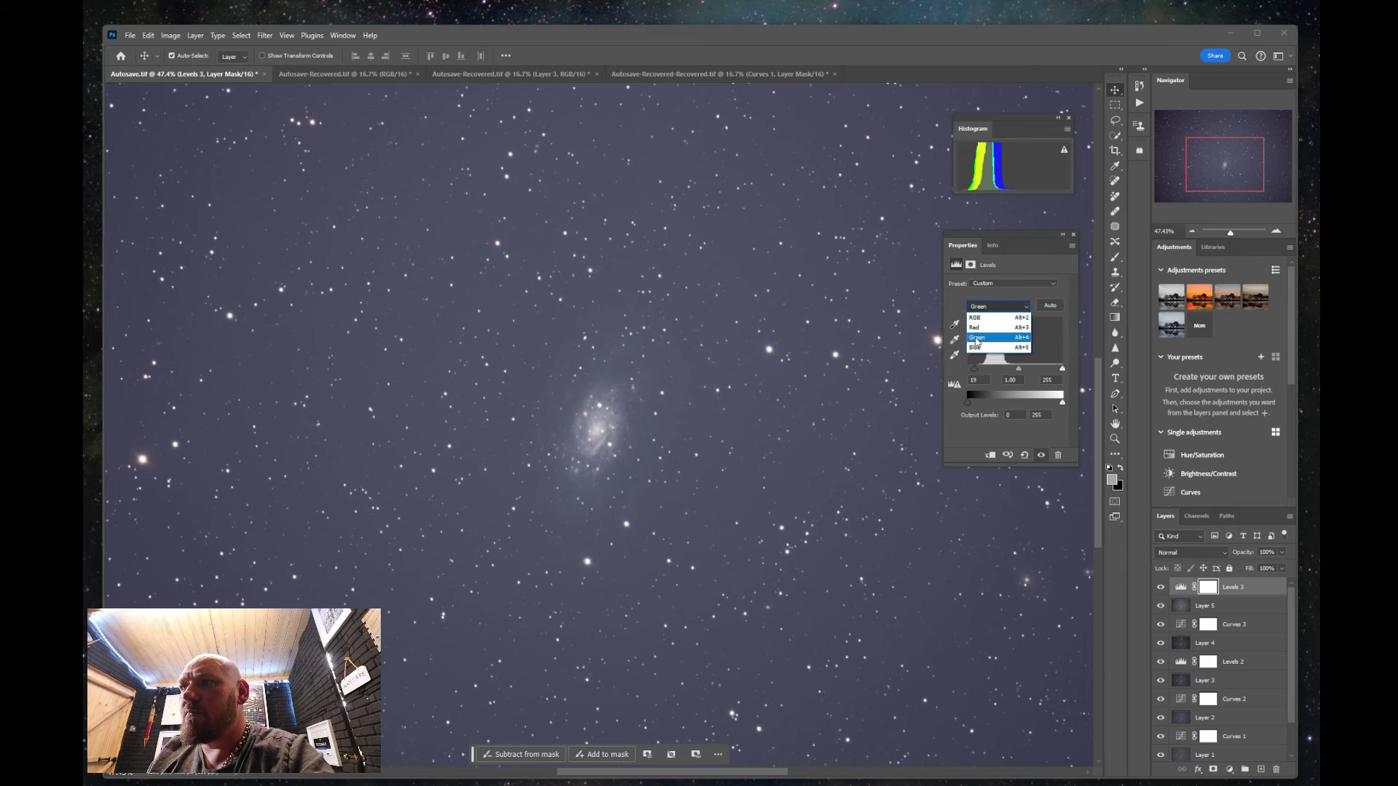
click(977, 339)
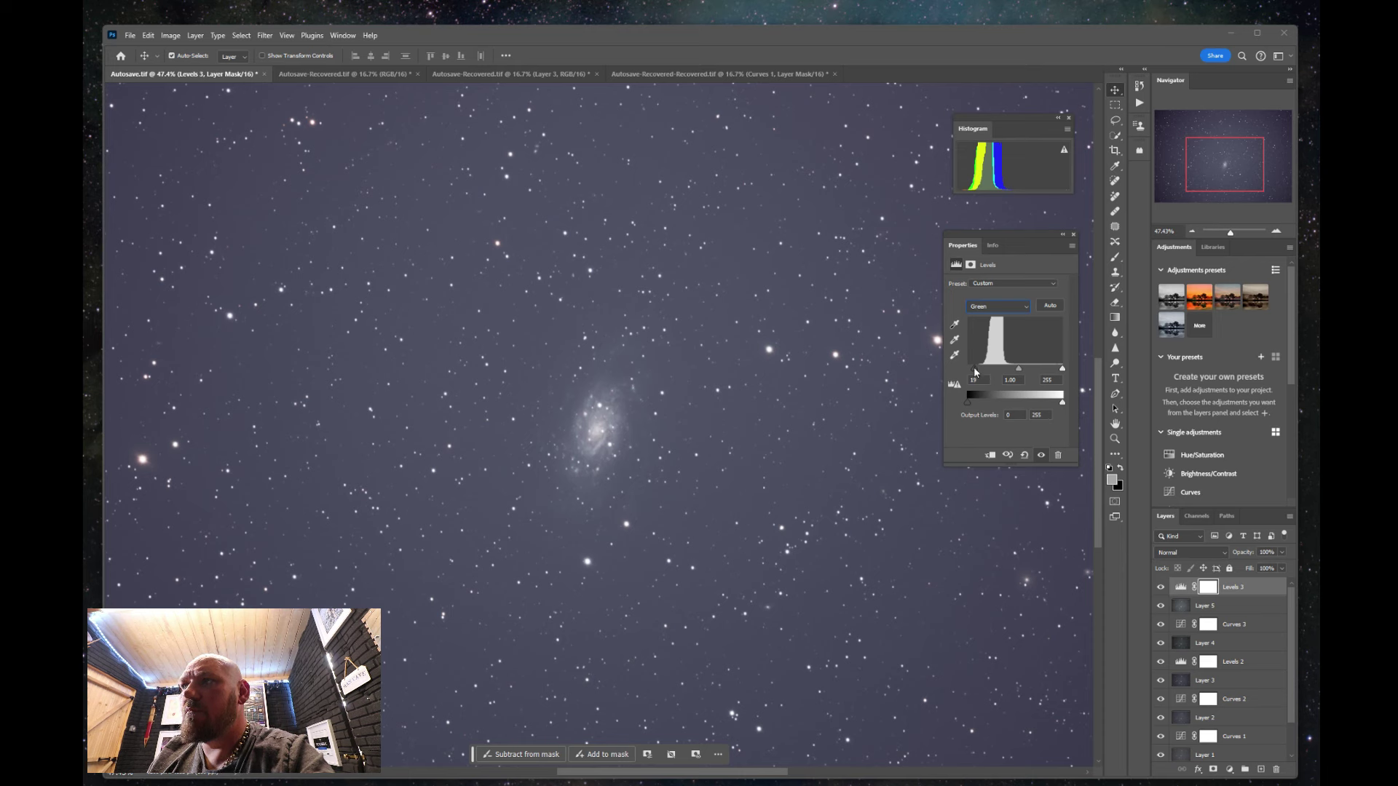
drag(974, 369, 973, 368)
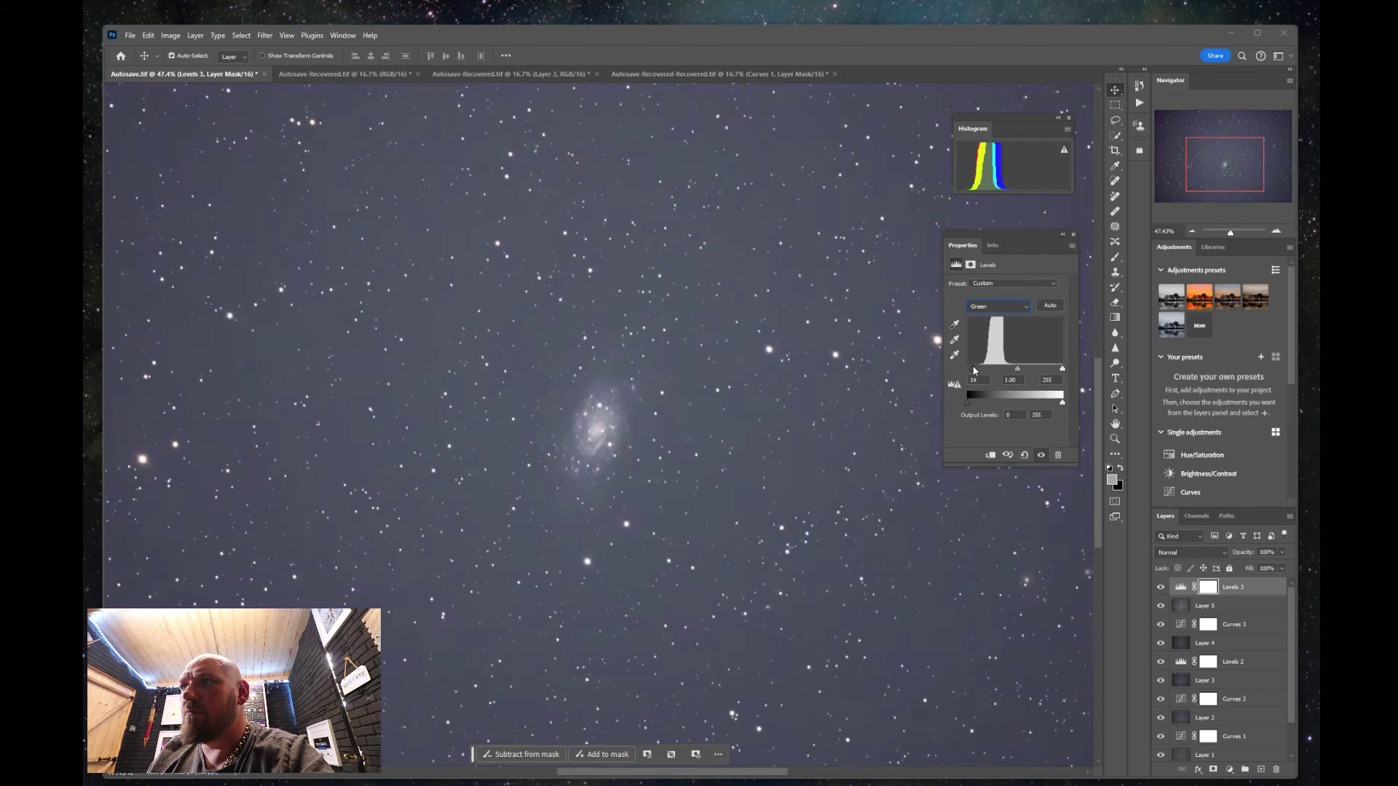
click(997, 307)
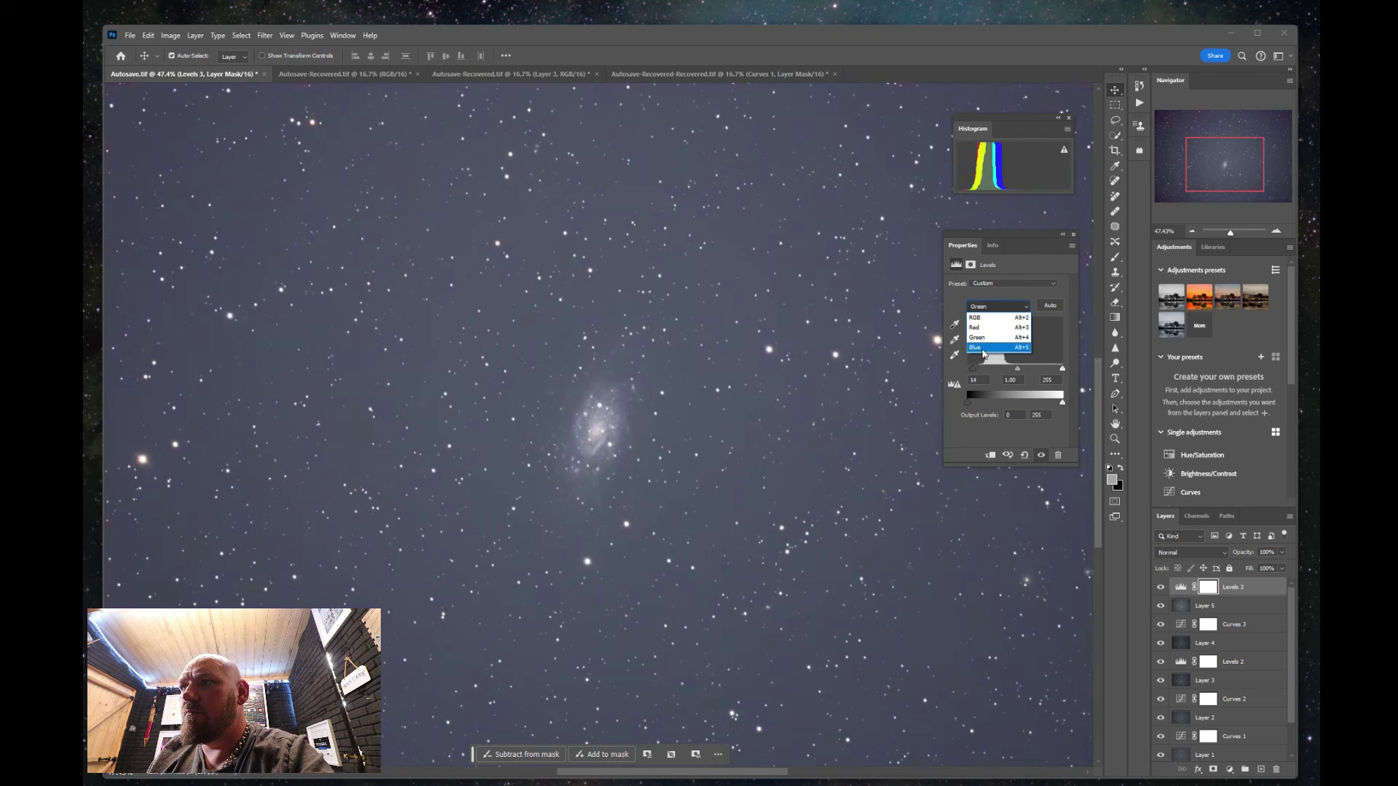
click(979, 353)
drag(969, 371, 976, 370)
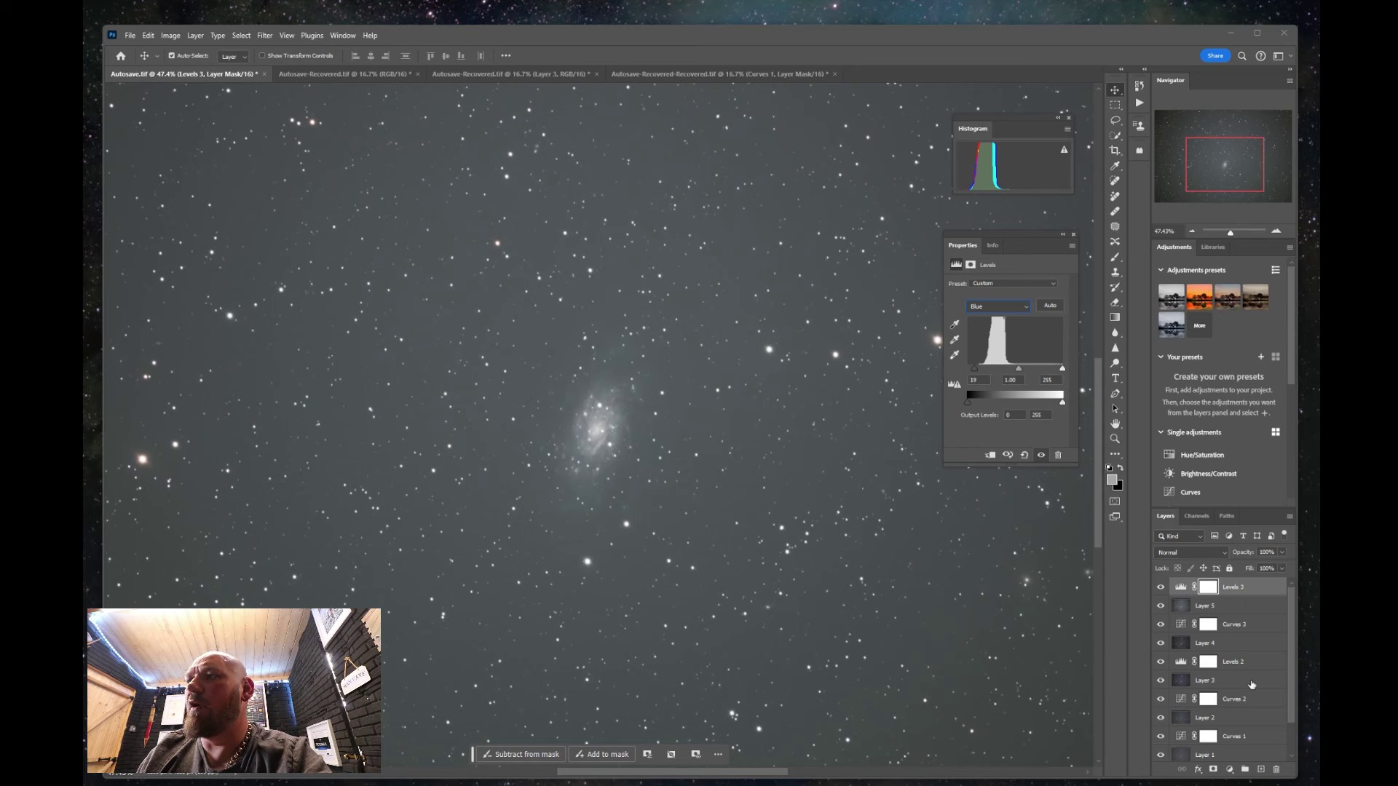
Stamp the balanced result onto a new top layer, check the whole frame, and merge all visible layers into the Background.
key(ctrl+shift+alt+e)
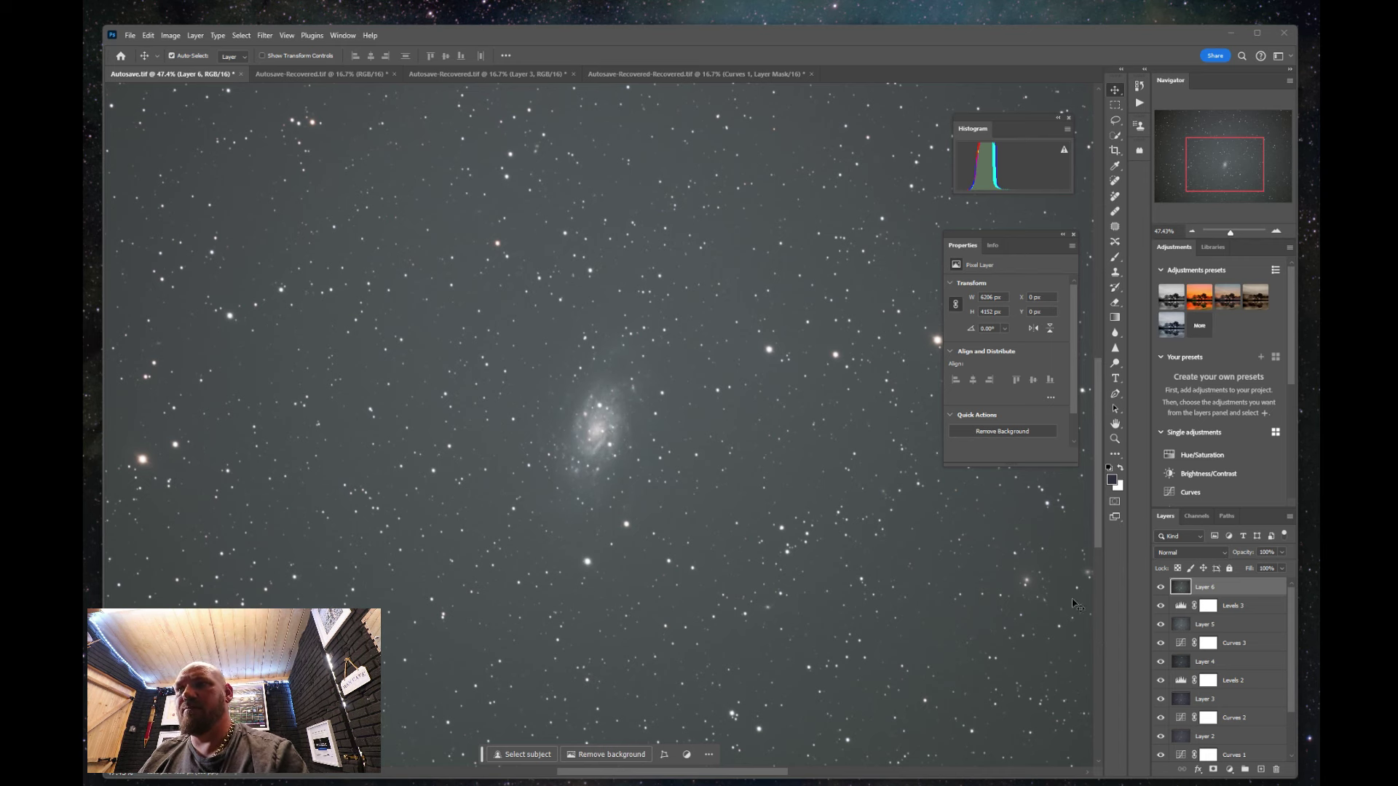
right_click(1226, 591)
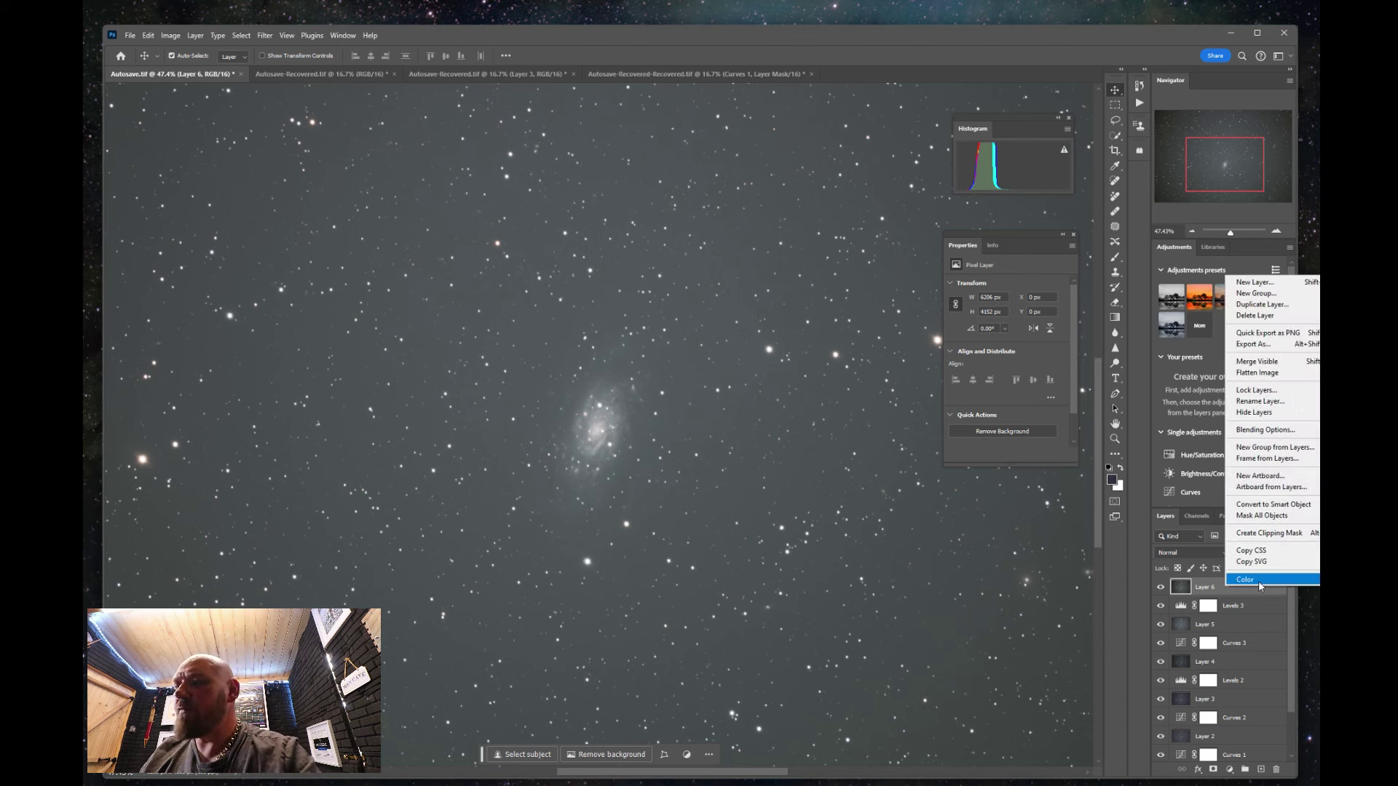
click(779, 451)
scroll(779, 451, down, 5)
scroll(839, 505, up, 2)
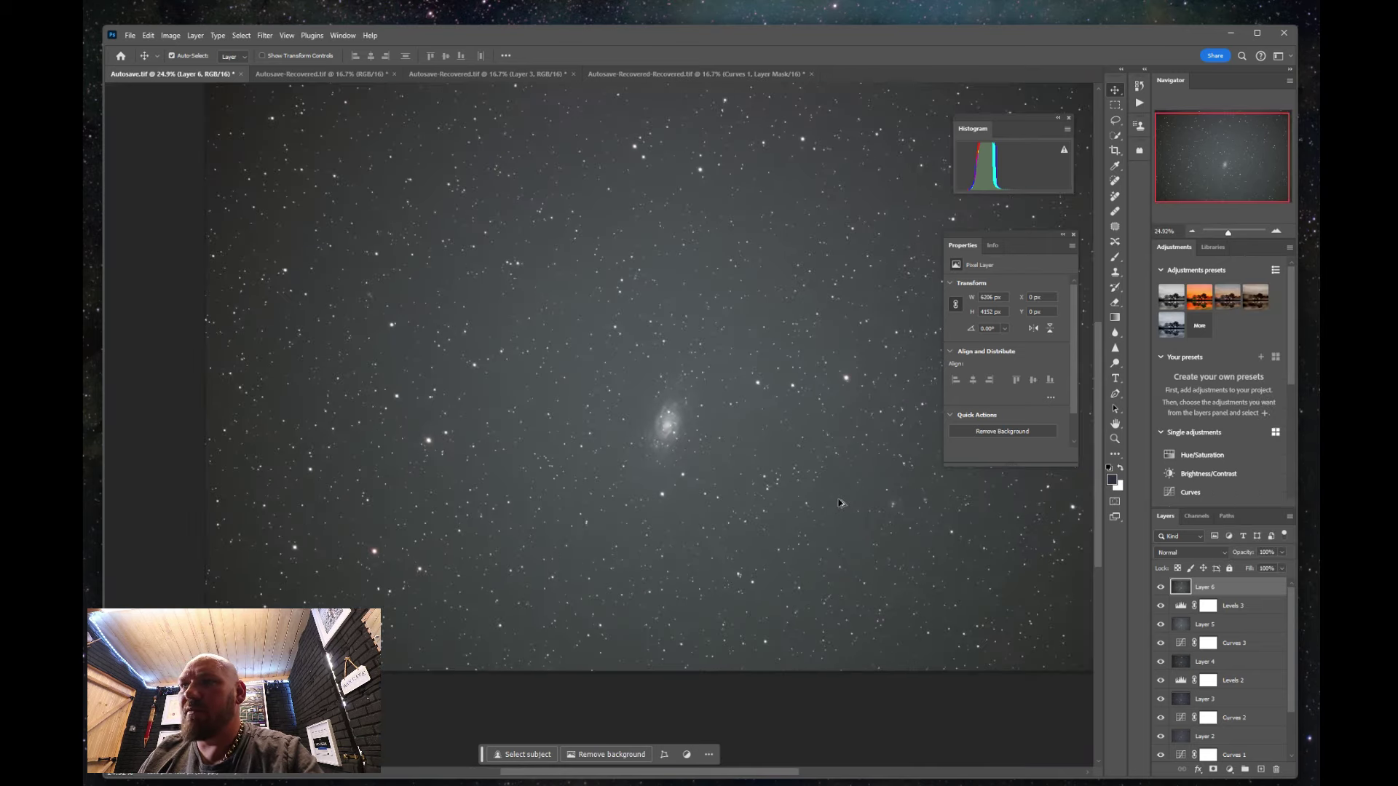
scroll(837, 481, up, 2)
right_click(1218, 597)
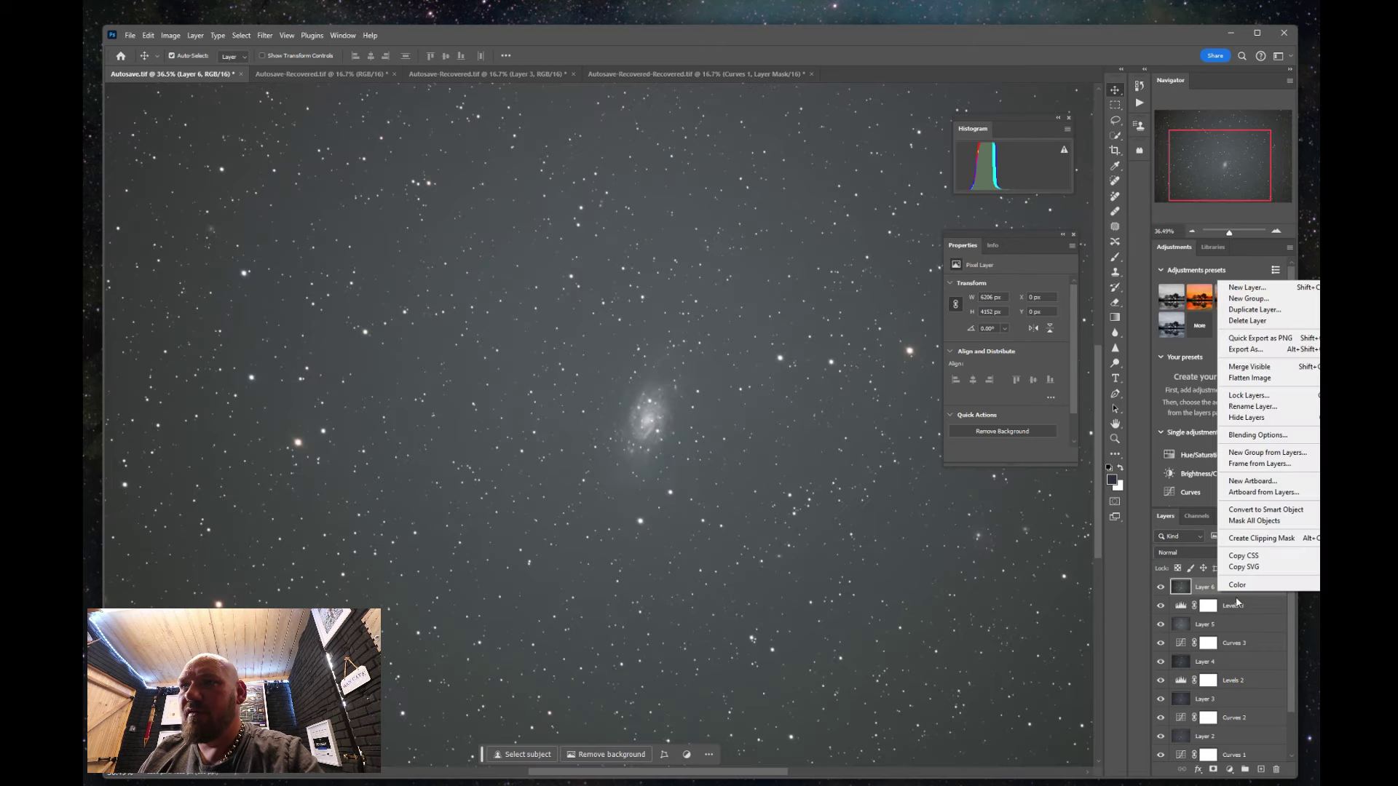
click(1260, 368)
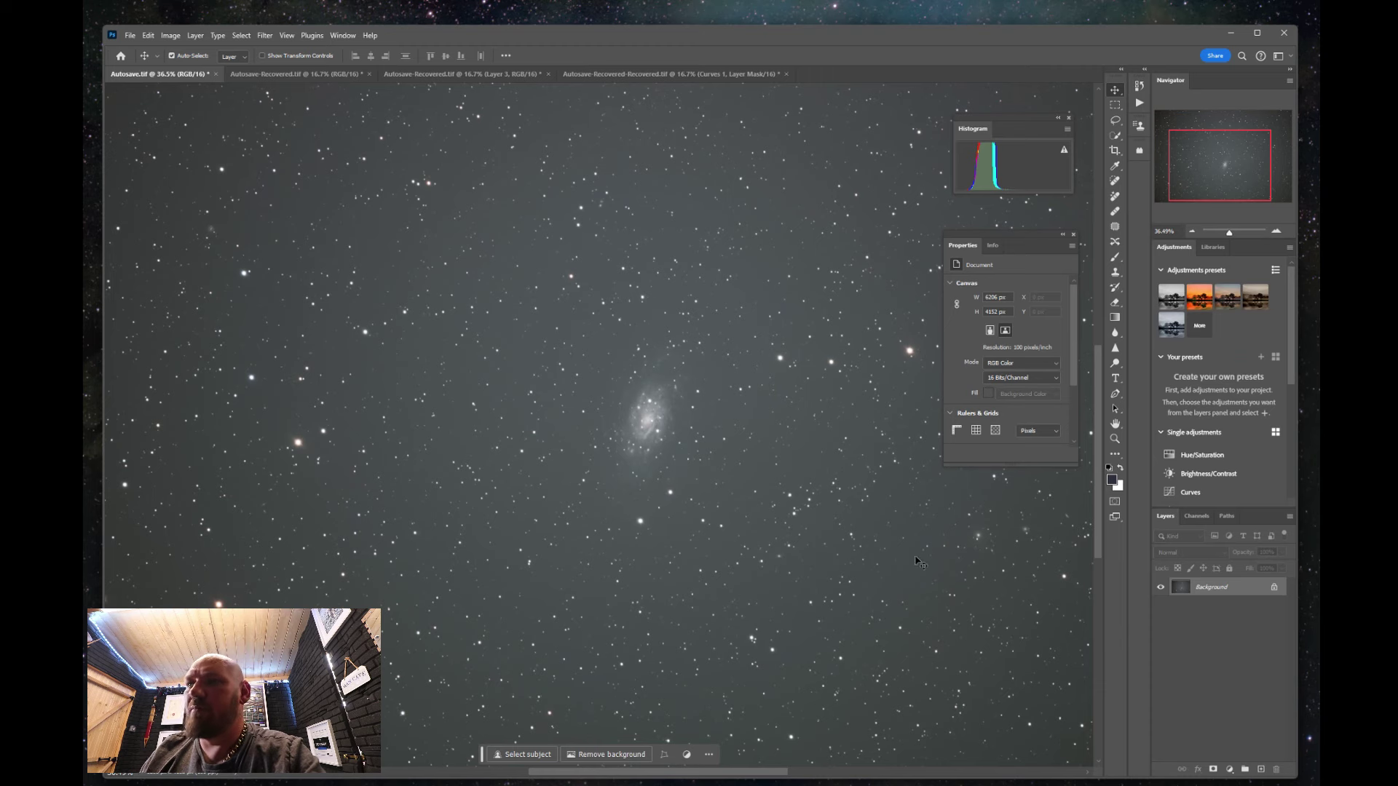
Add a Curves adjustment above the merged Background and darken the shadows with a point at about input 51, output 29.
click(1229, 770)
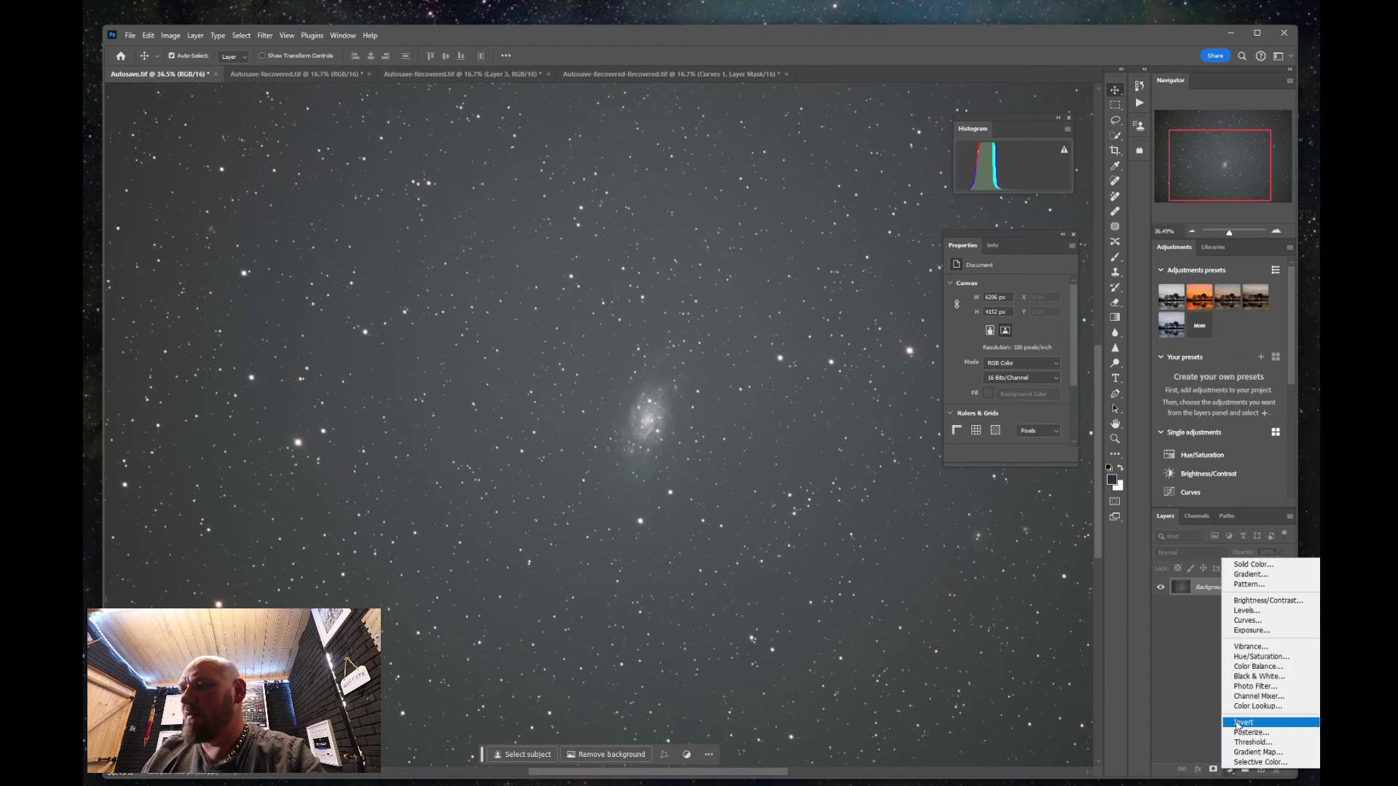
click(1244, 621)
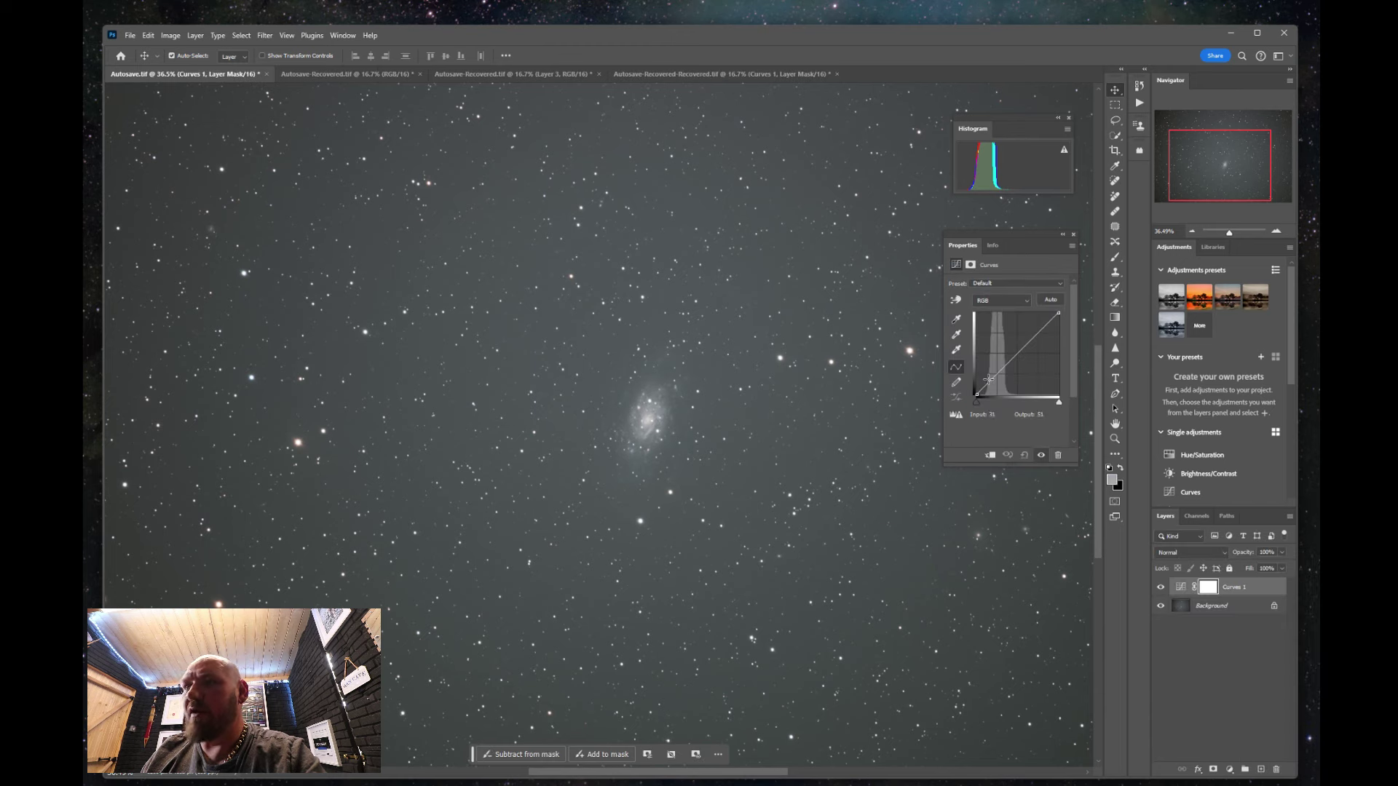
drag(988, 384, 992, 385)
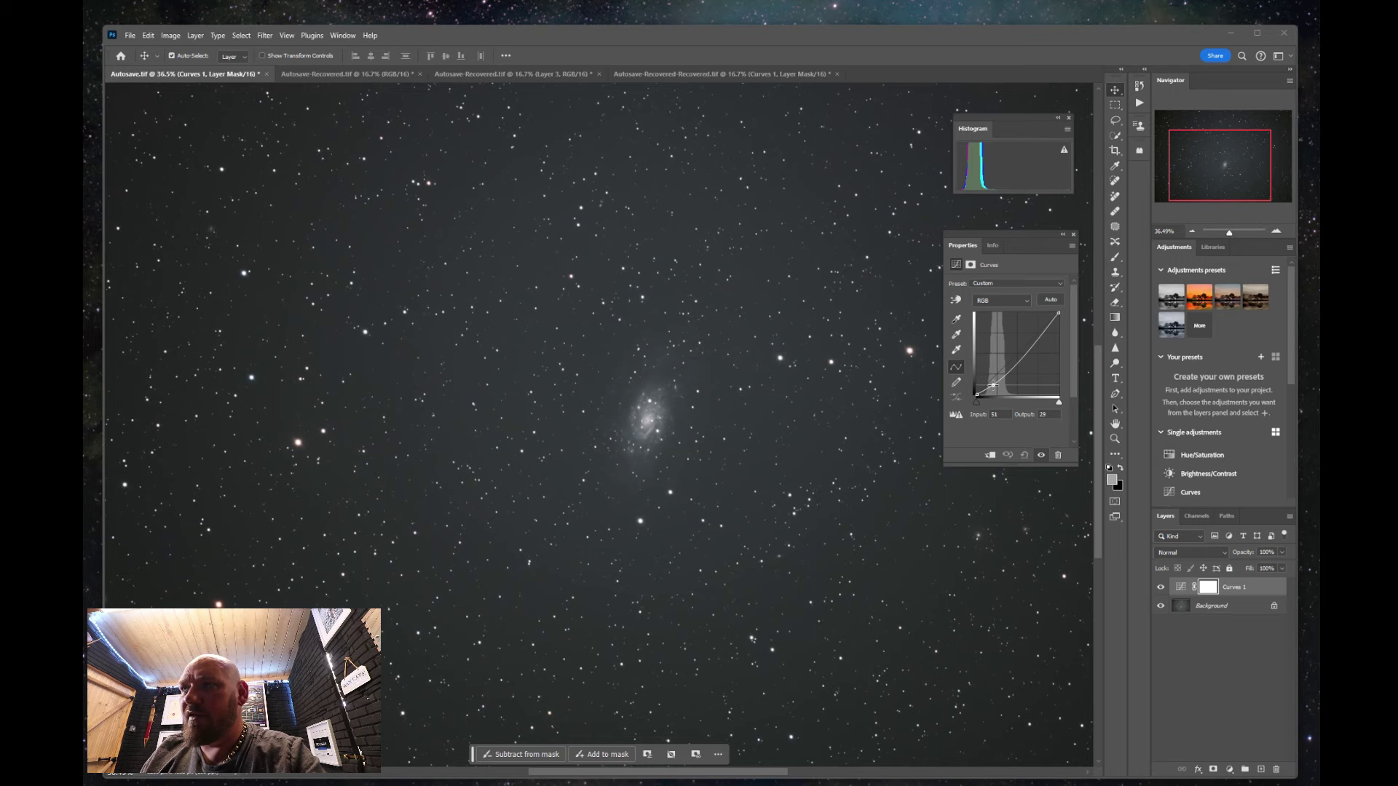
Brighten the curve's highlights, add a shadow point at about input 67, output 48, and stamp the result onto a new layer.
drag(1034, 342, 1033, 341)
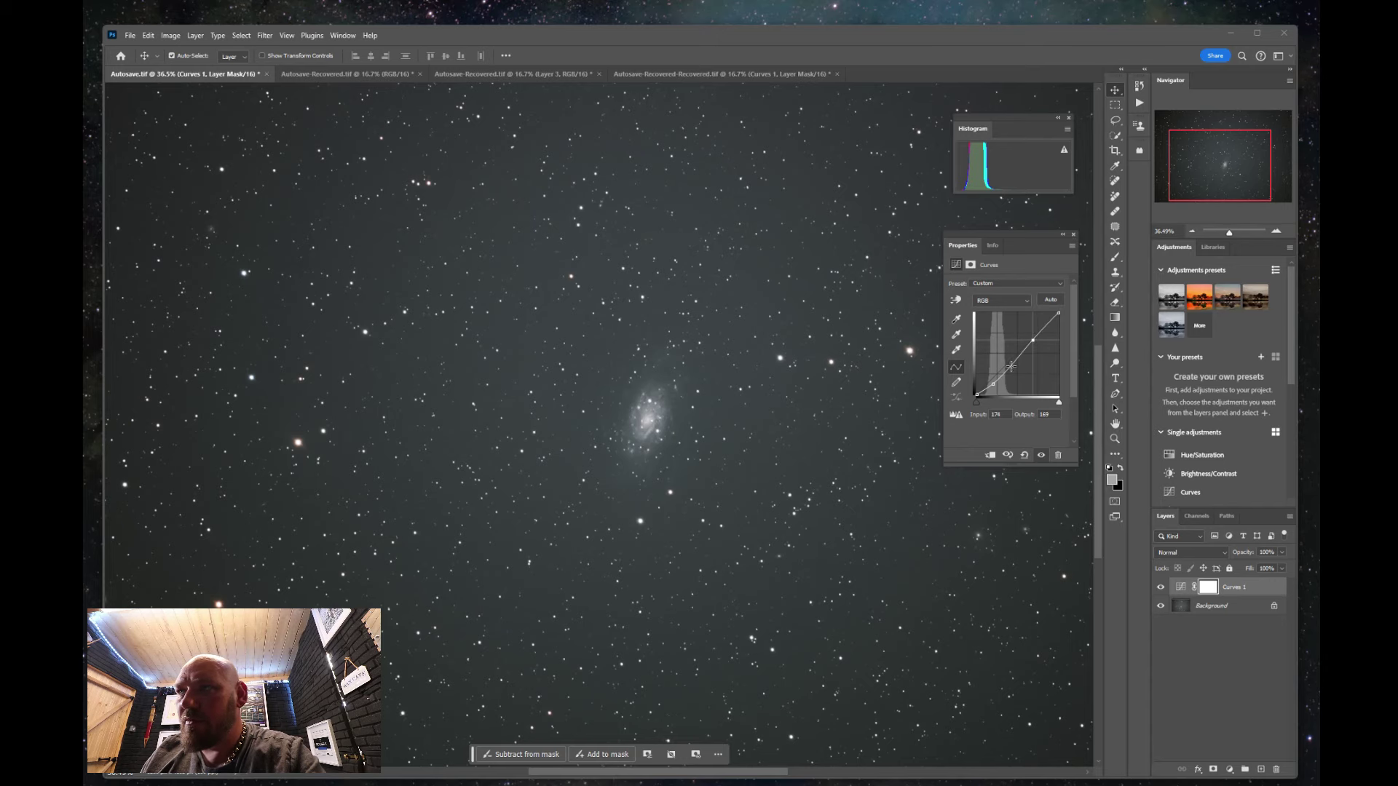
scroll(580, 430, up, 3)
scroll(753, 445, up, 4)
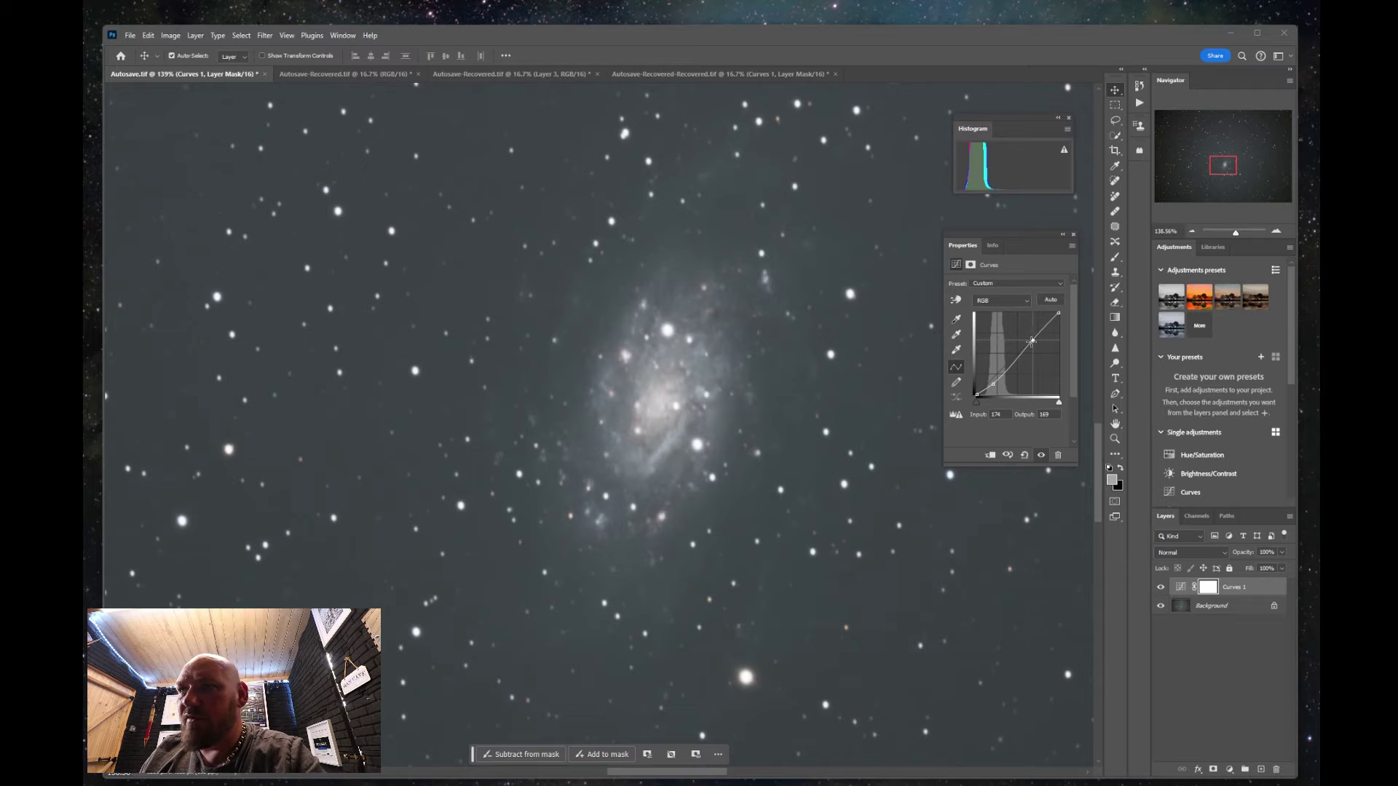
drag(1032, 340, 999, 378)
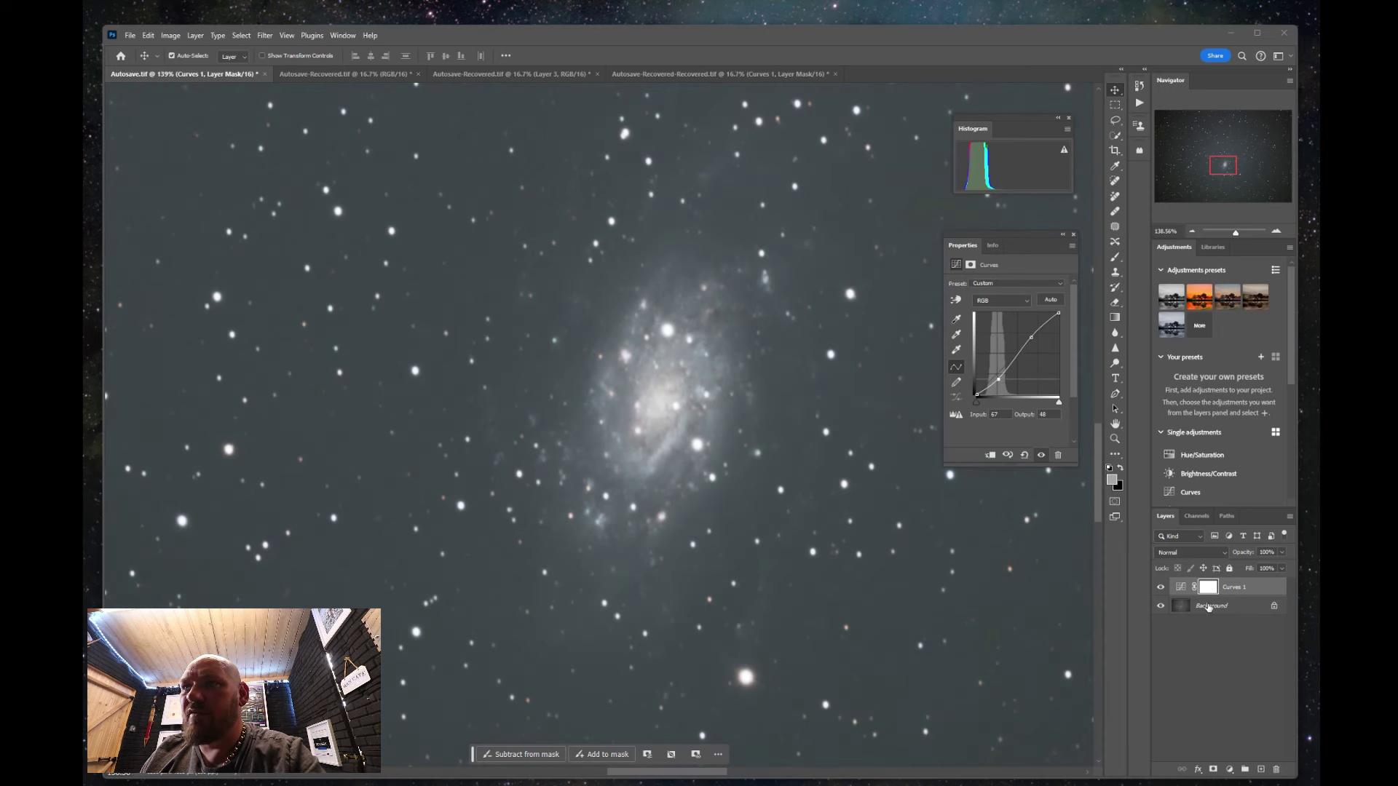
click(1200, 645)
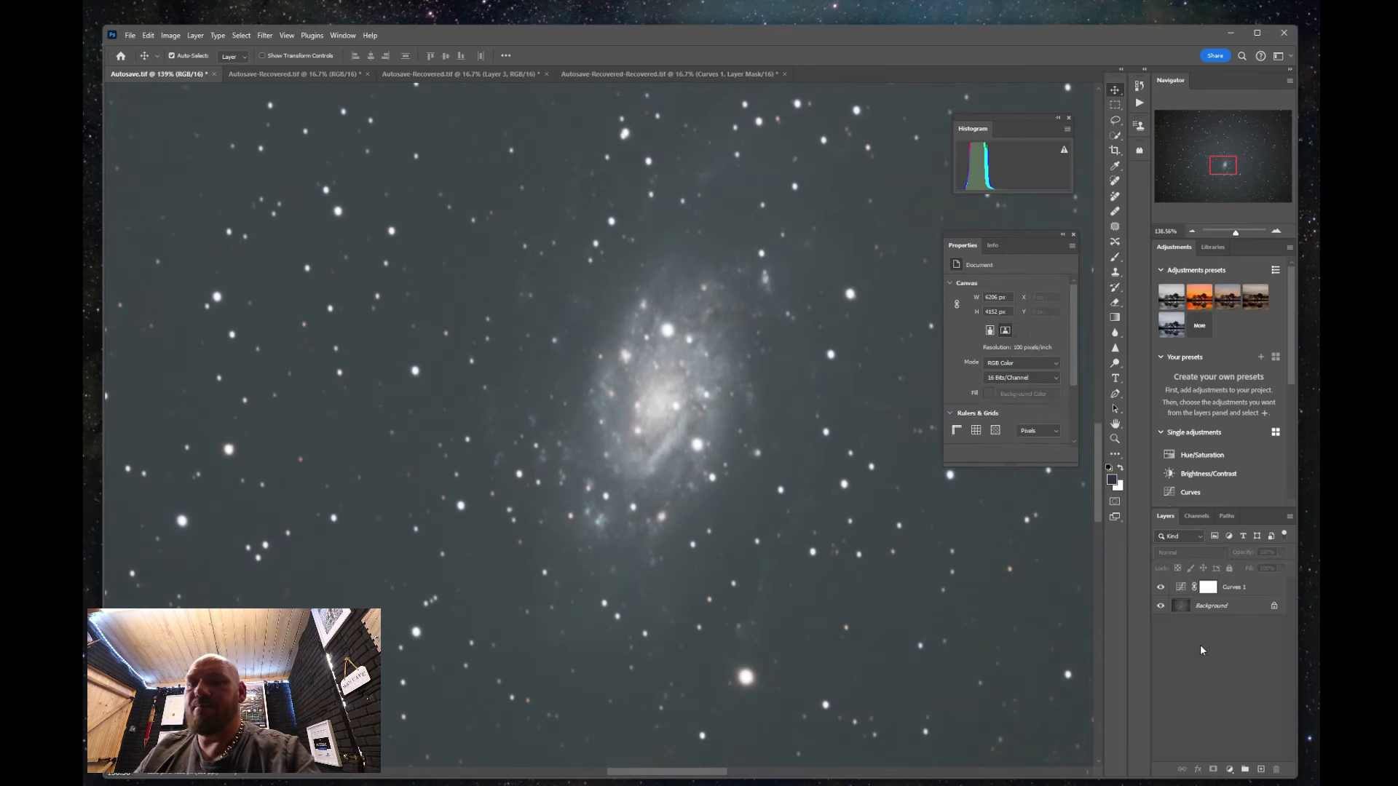
key(ctrl+alt+shift+e)
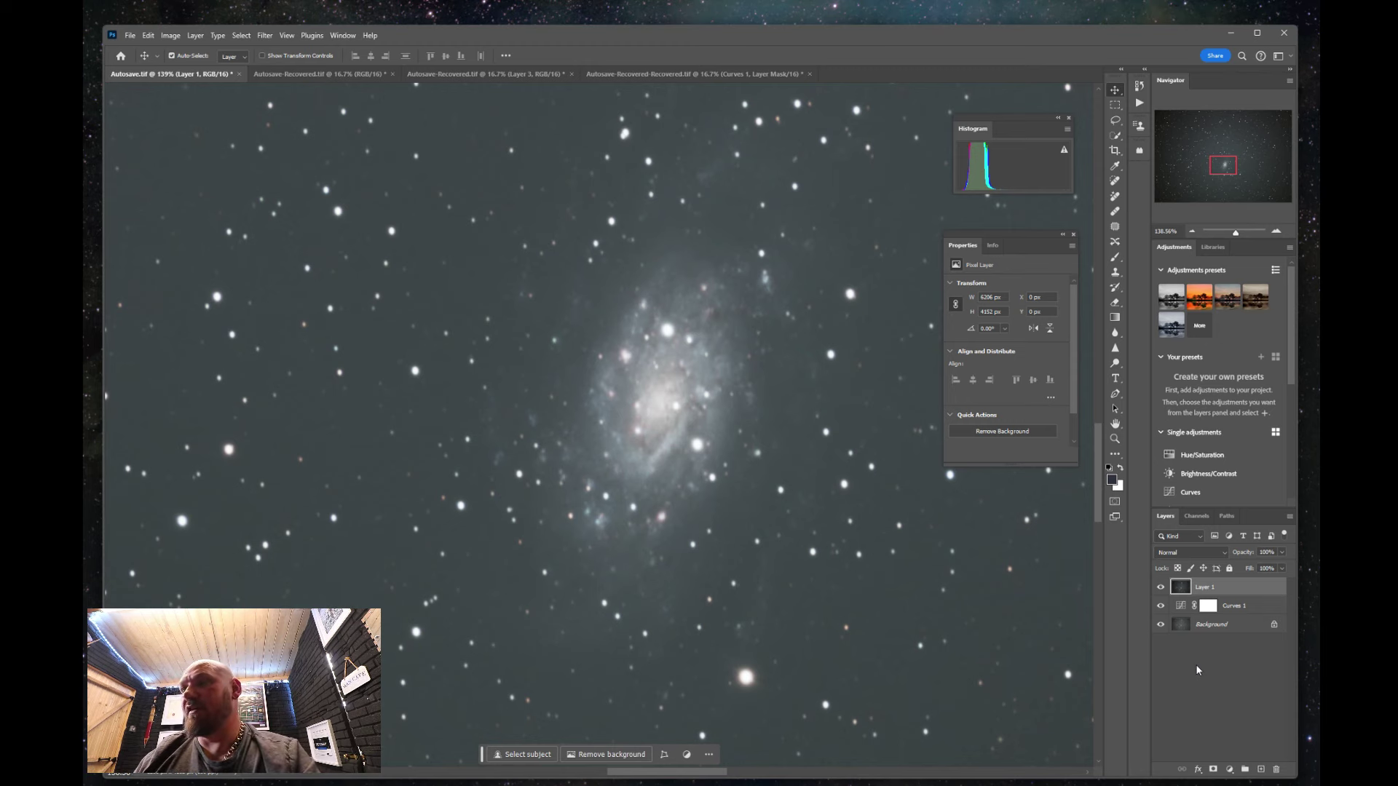
Examine the stretched galaxy up close and against the whole frame to judge its detail and background.
scroll(782, 498, down, 5)
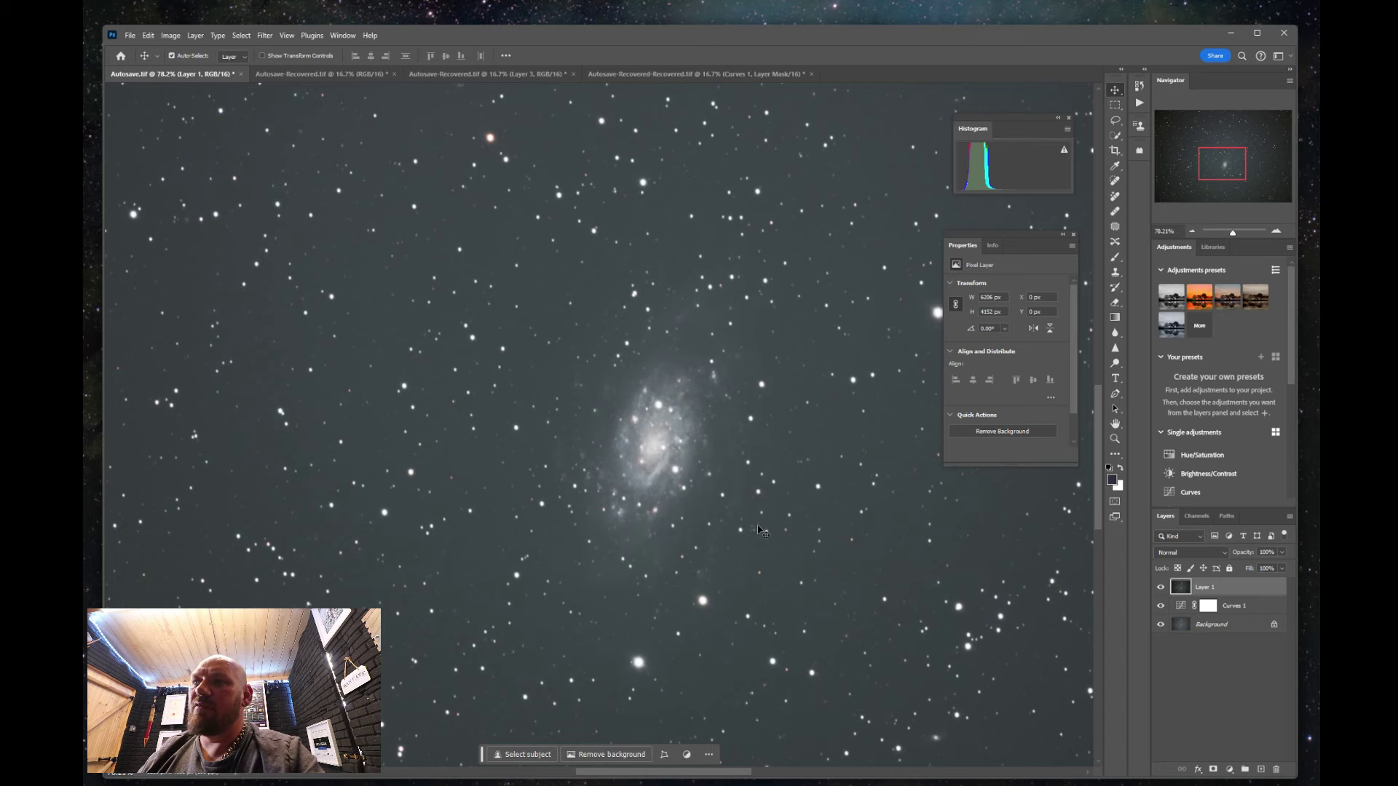
scroll(760, 530, down, 6)
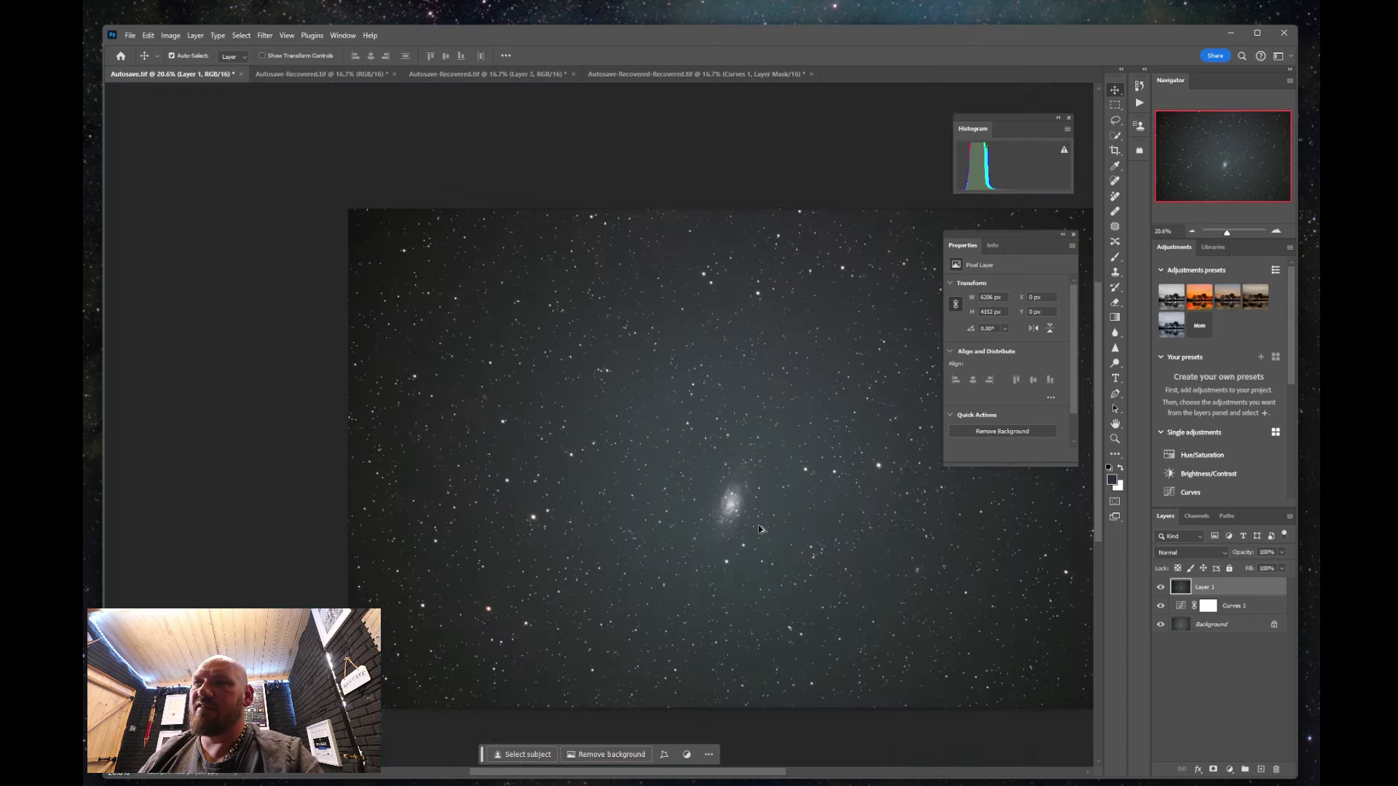
scroll(835, 601, up, 3)
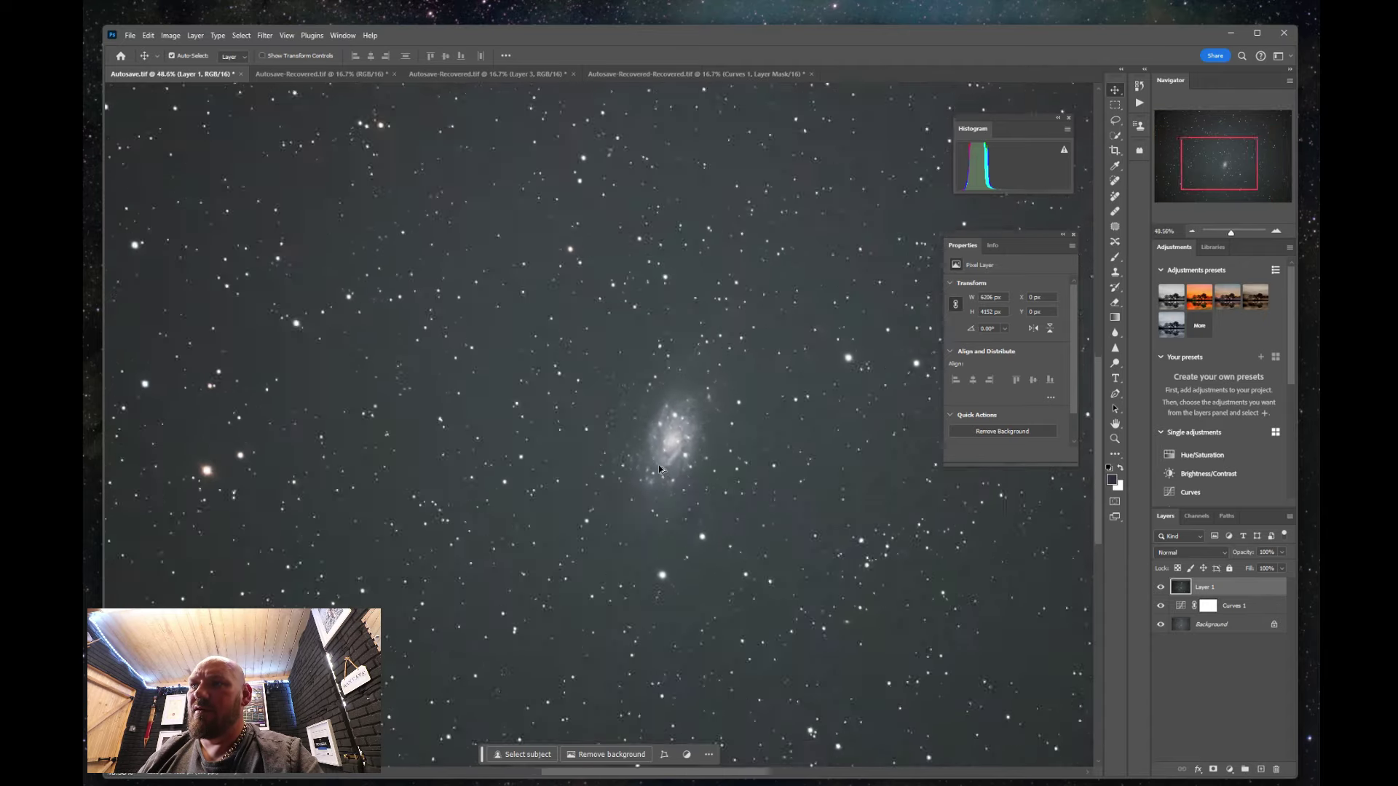
scroll(713, 495, up, 3)
scroll(800, 504, up, 1)
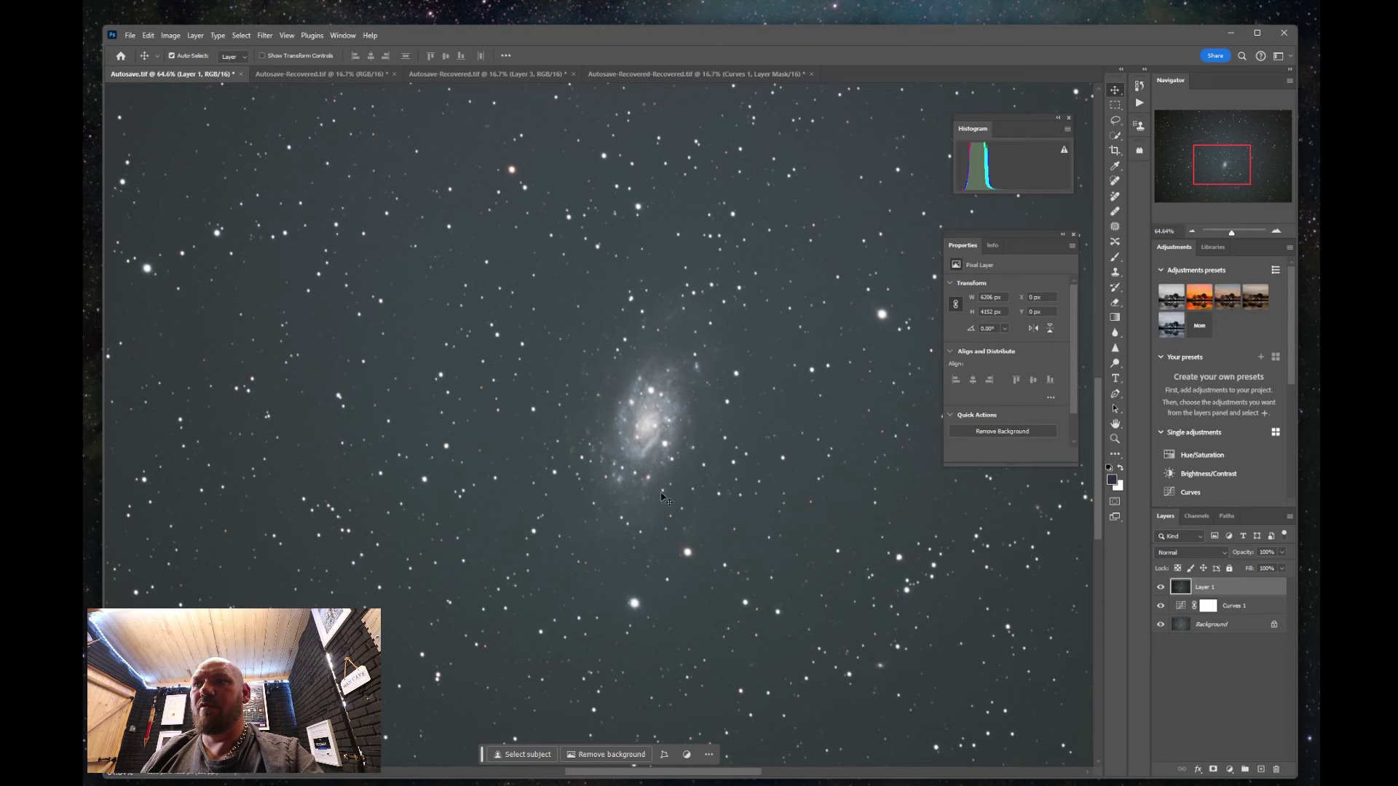
scroll(677, 497, down, 6)
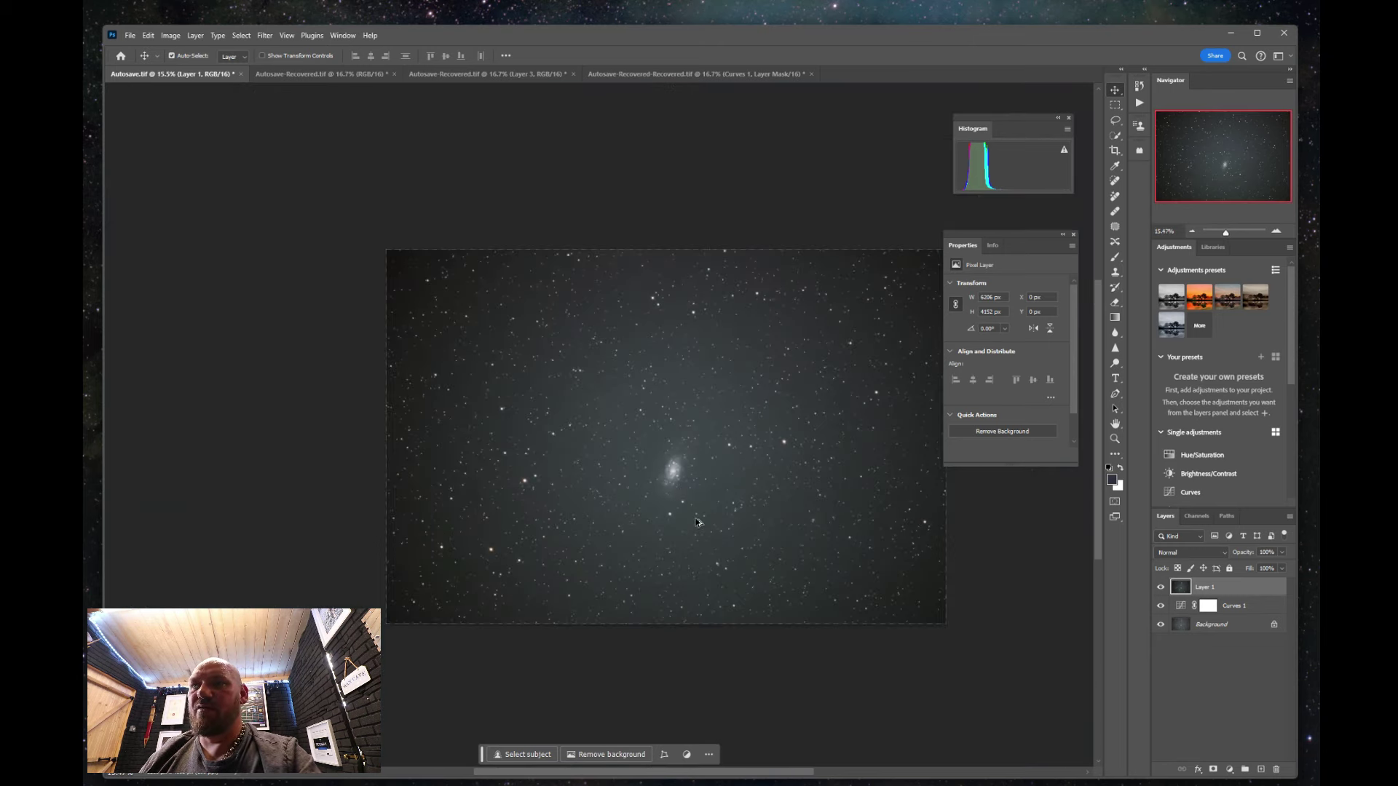
scroll(692, 480, up, 4)
scroll(732, 481, up, 3)
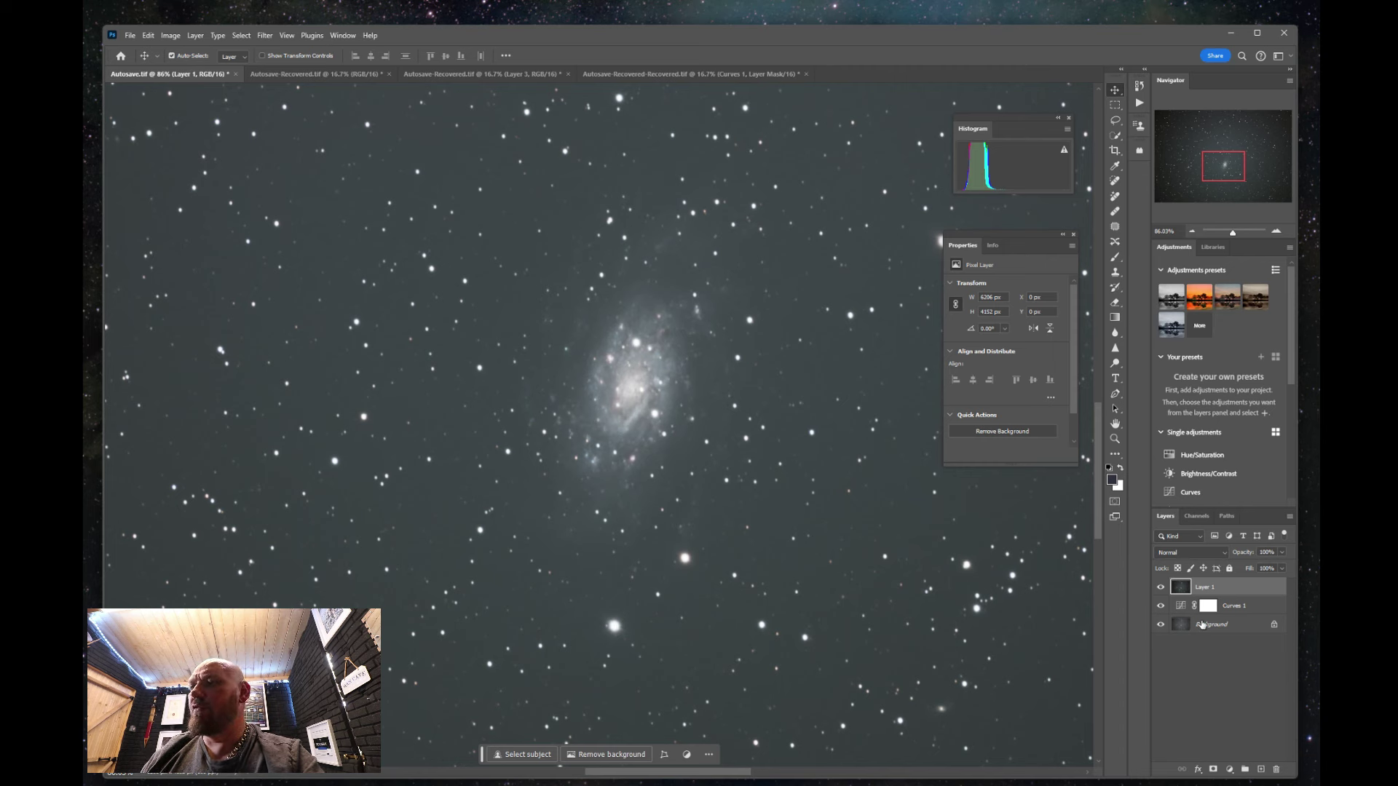
key(ctrl+shift+alt+e)
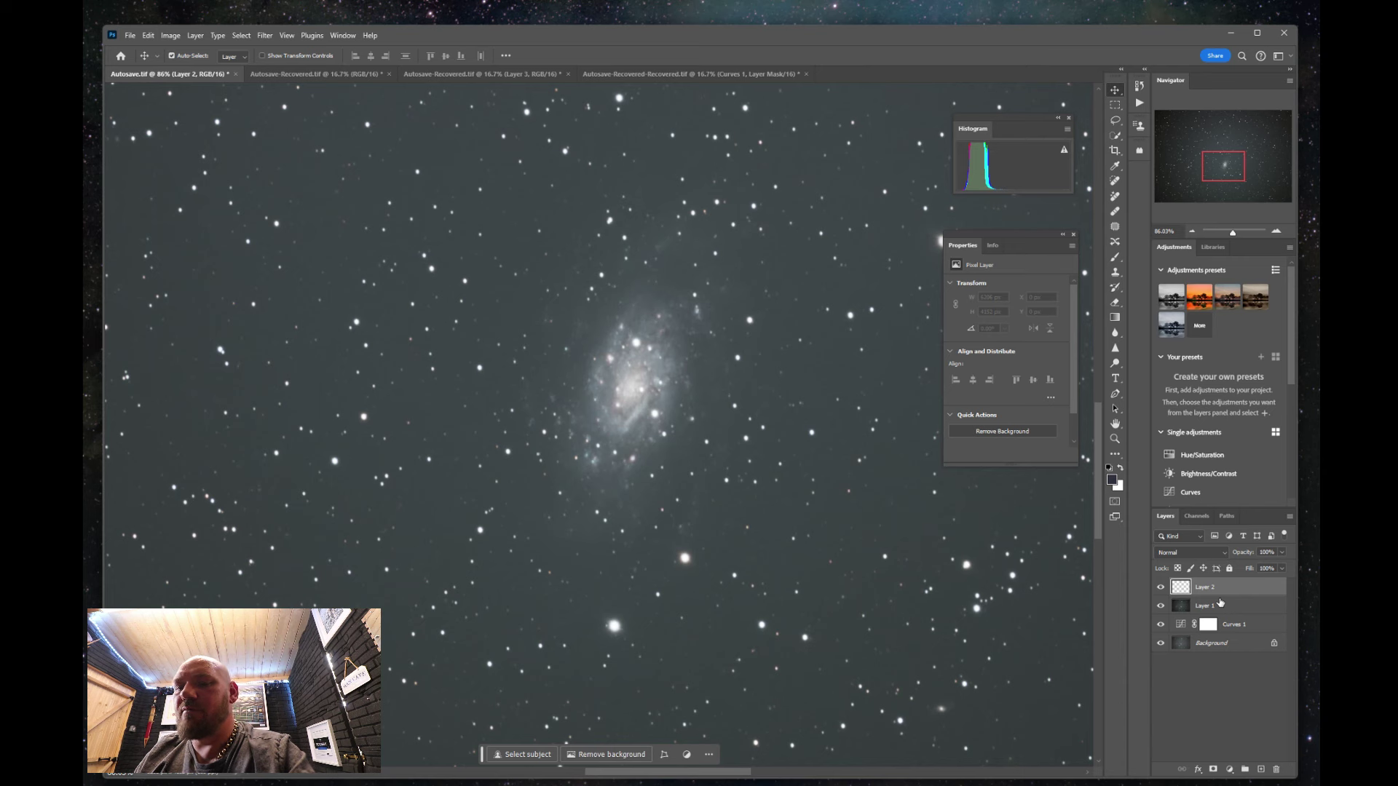
key(ctrl+z)
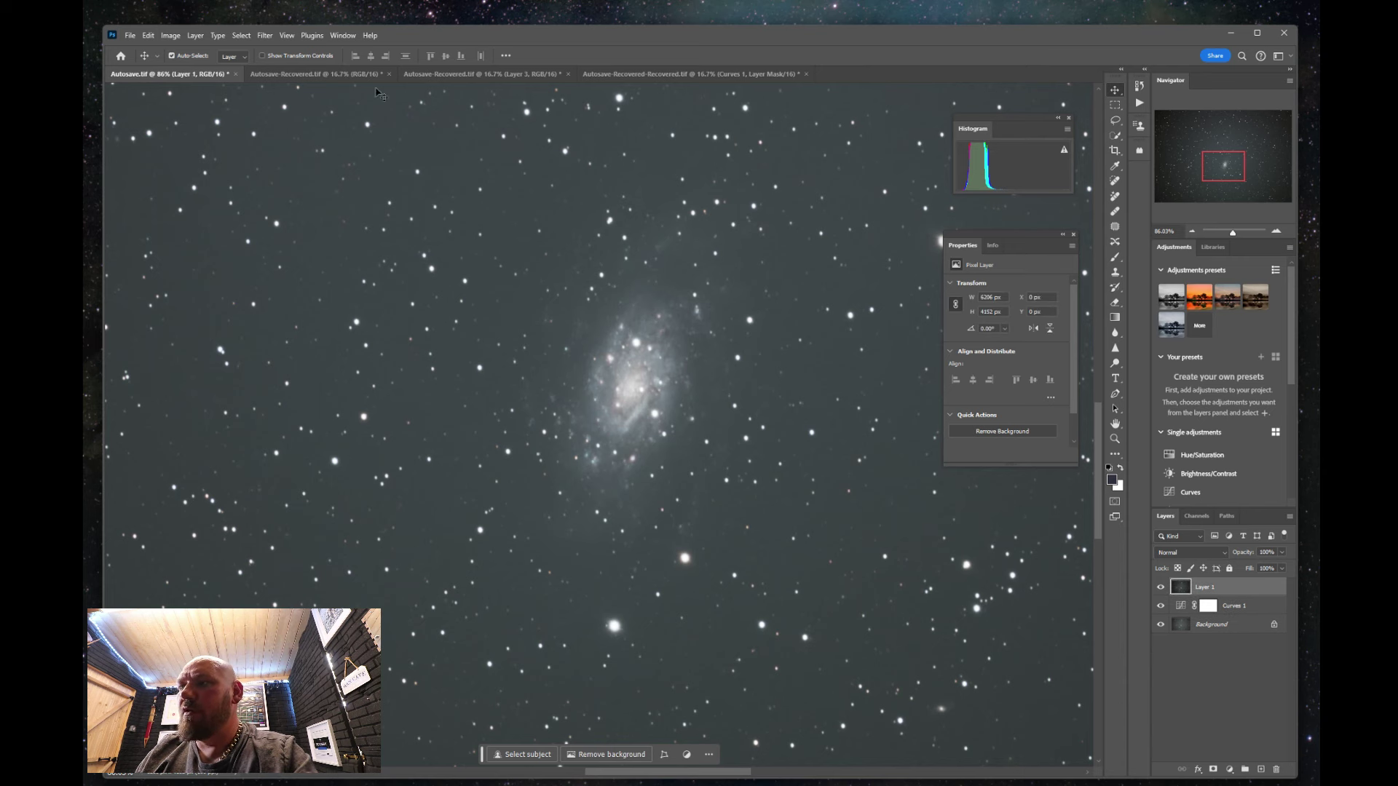
Select the galaxy's inner region by Color Range, sampling a tone just below the bright core with a fuzziness of 12.
click(242, 37)
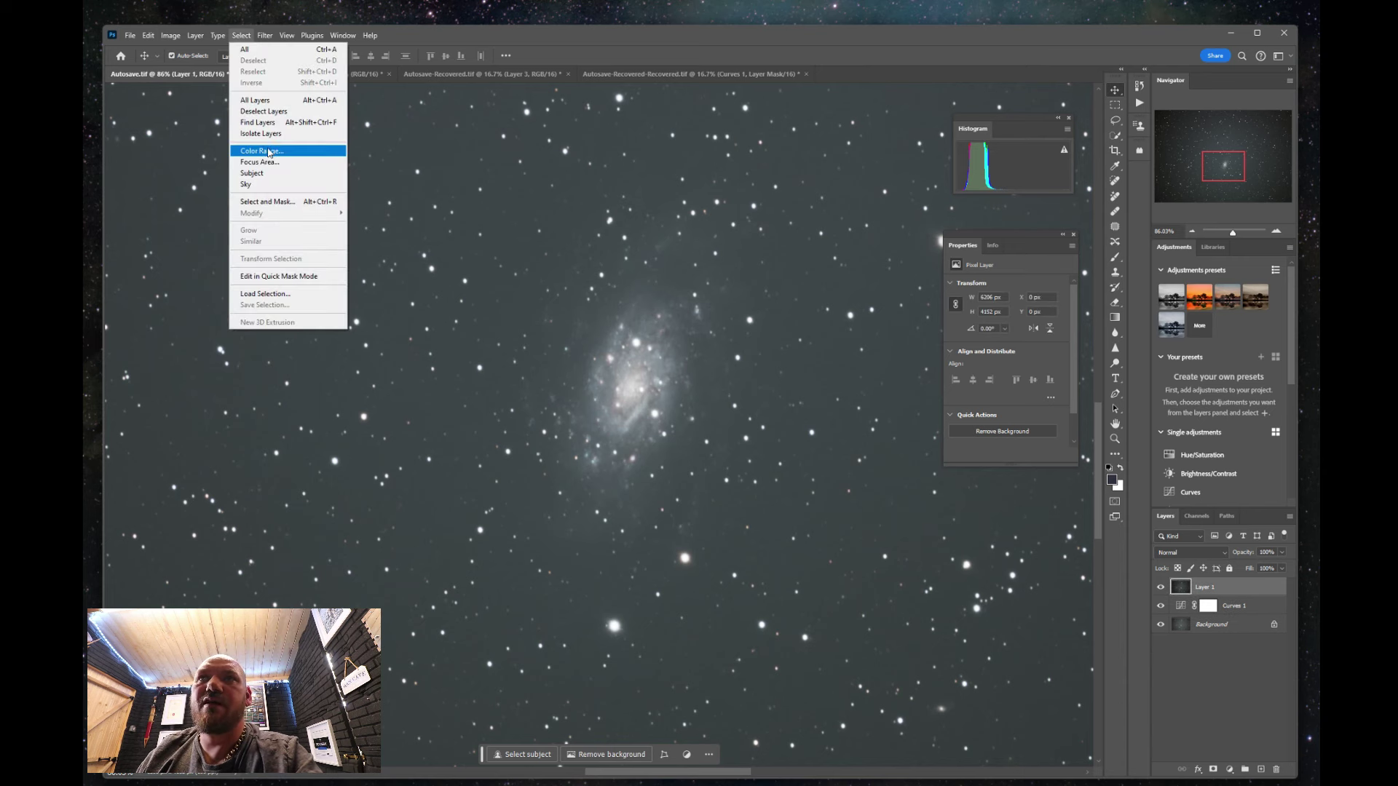
click(270, 152)
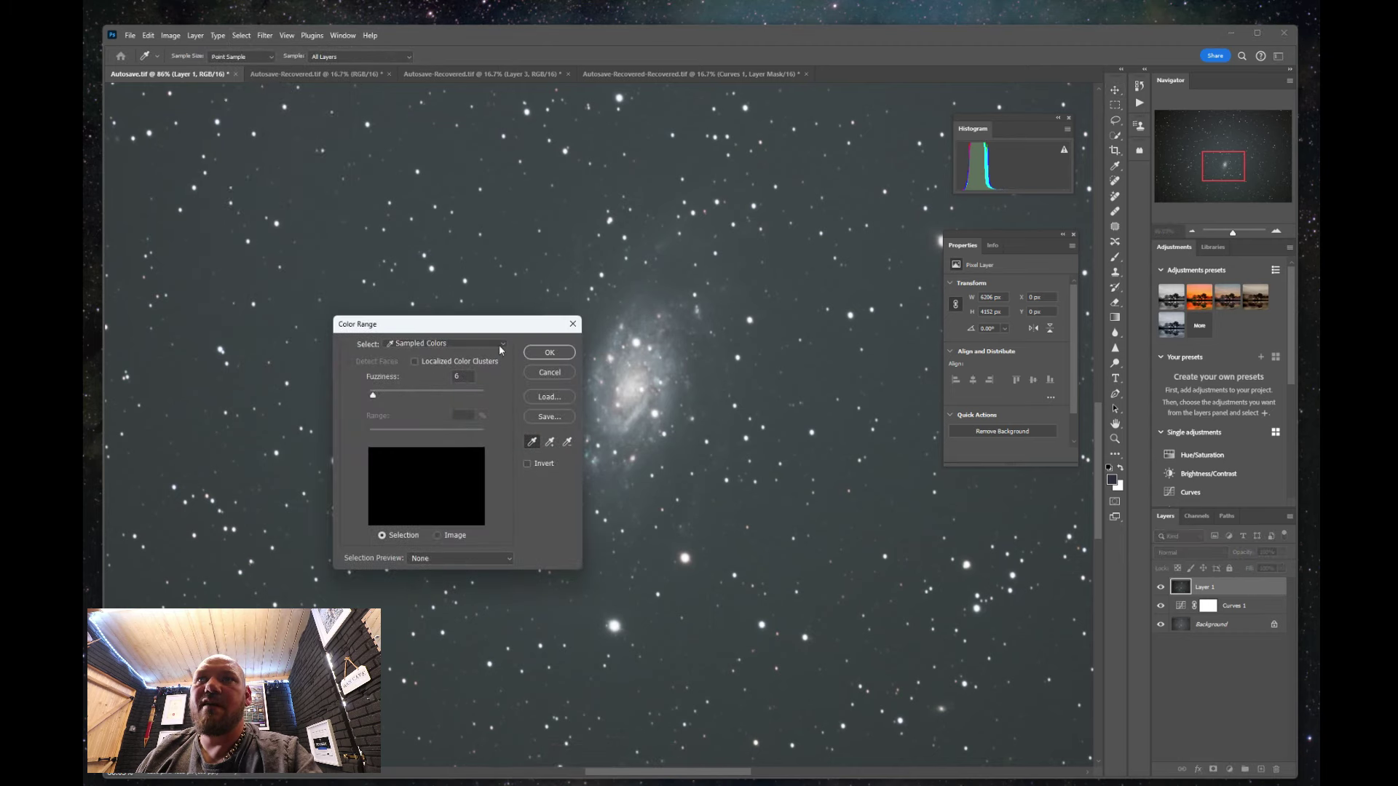
drag(494, 325, 398, 219)
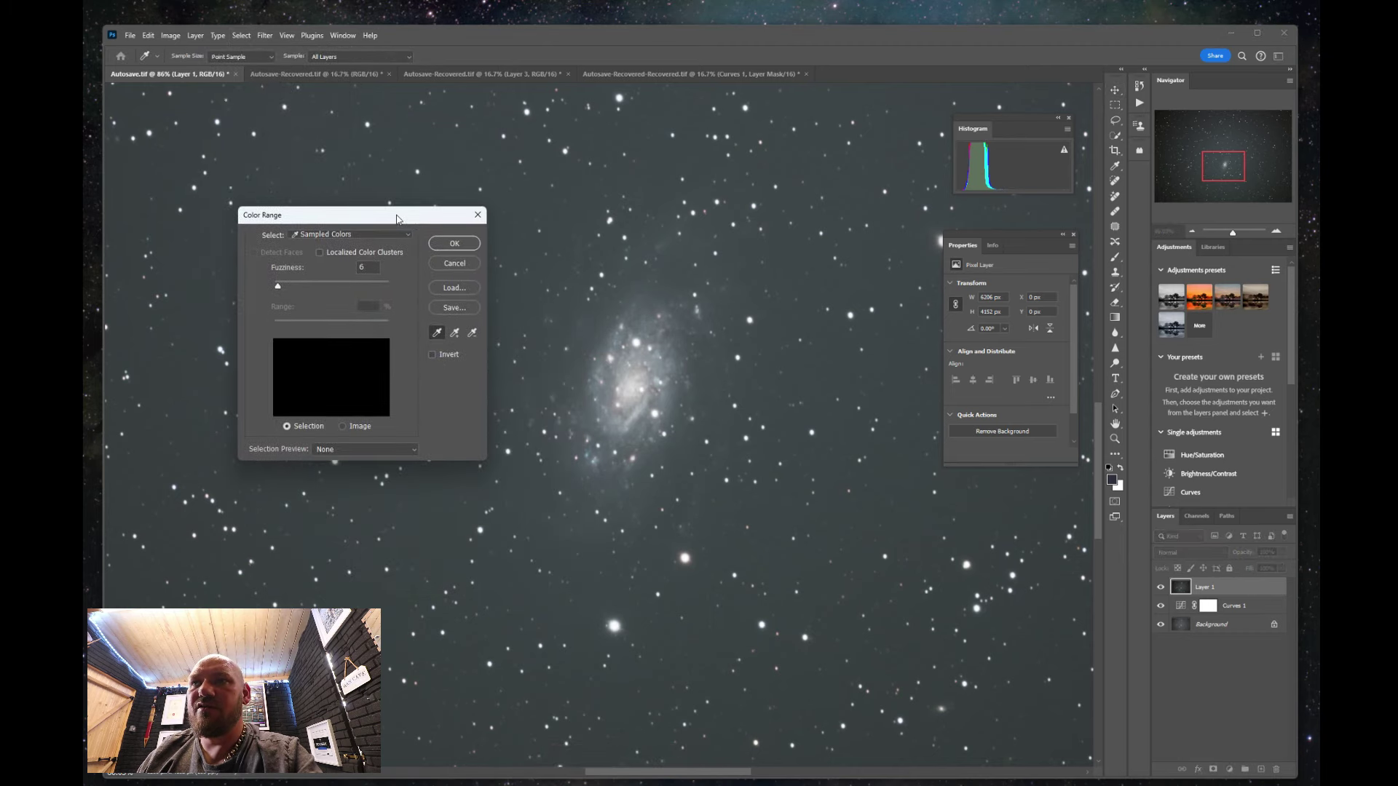
click(618, 418)
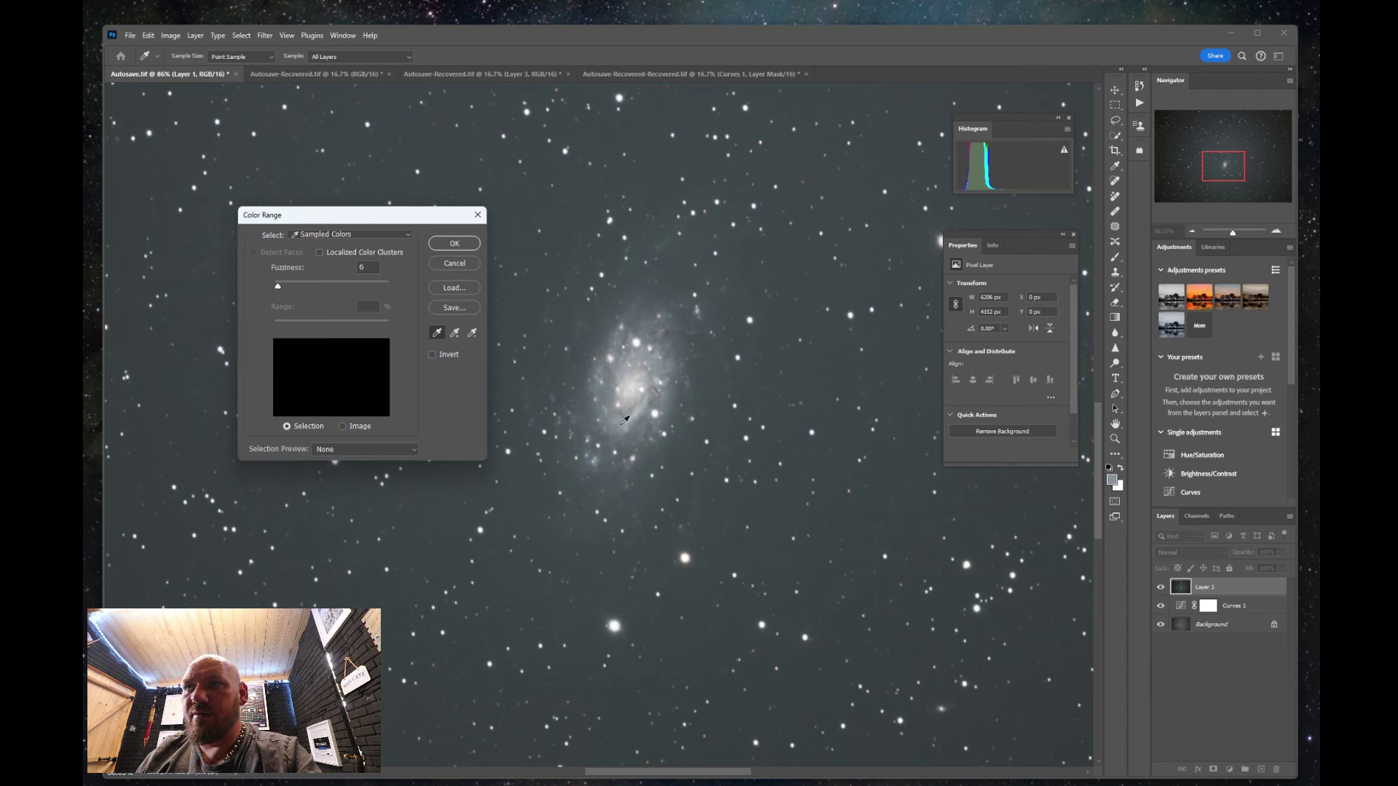
mouse_move(279, 289)
mouse_down()
mouse_move(314, 290)
mouse_move(283, 290)
mouse_up()
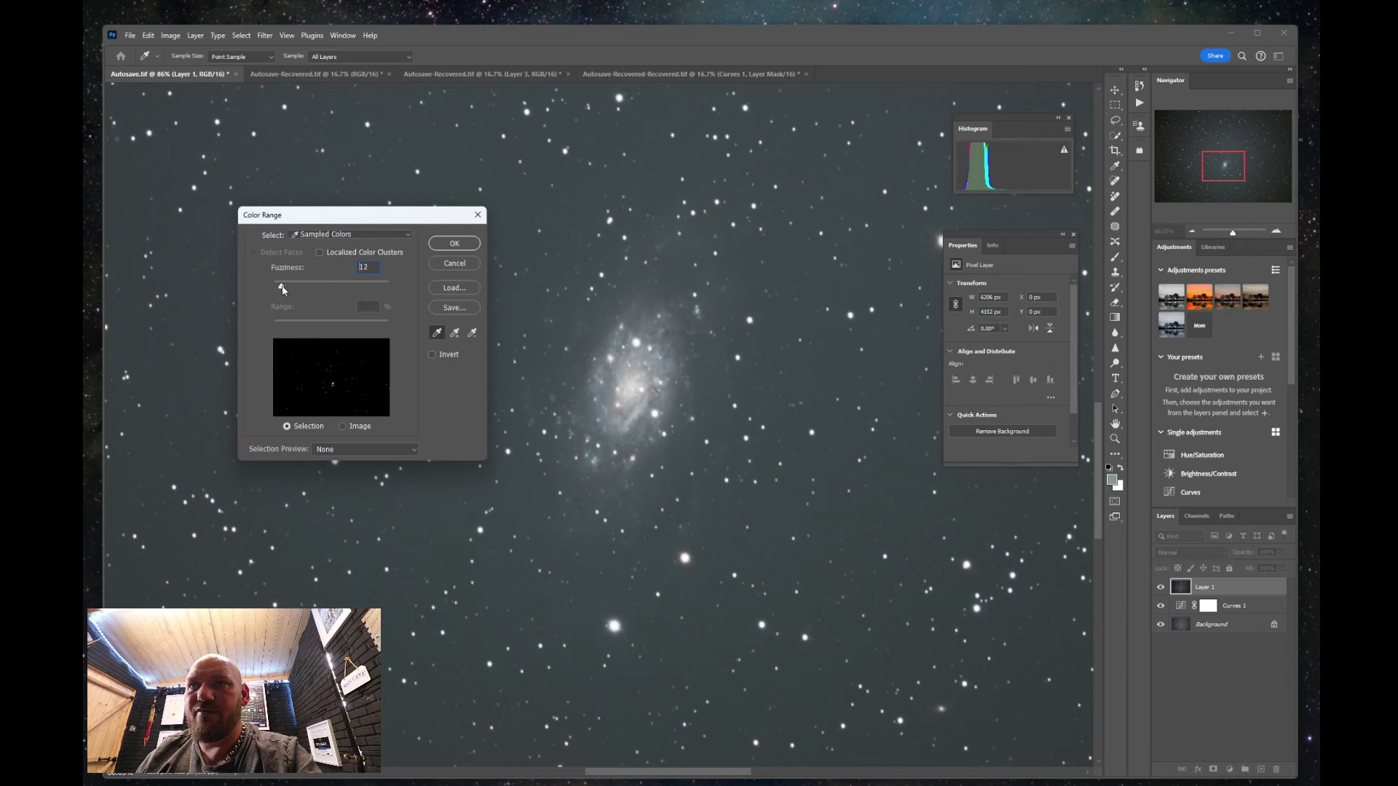
click(453, 244)
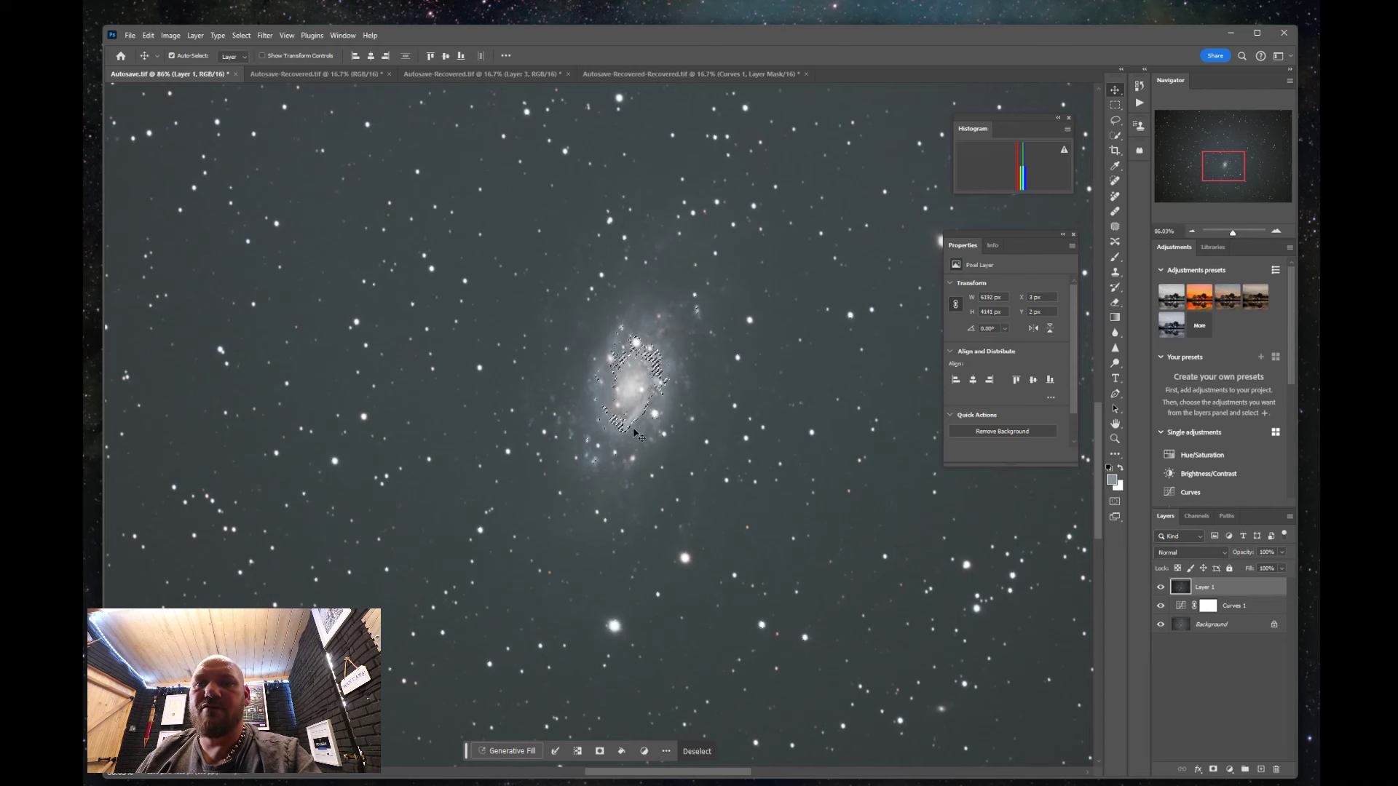
Refine the galaxy selection with Select and Mask, using a feather of about 3.2 px and a contrast of 7%.
click(238, 36)
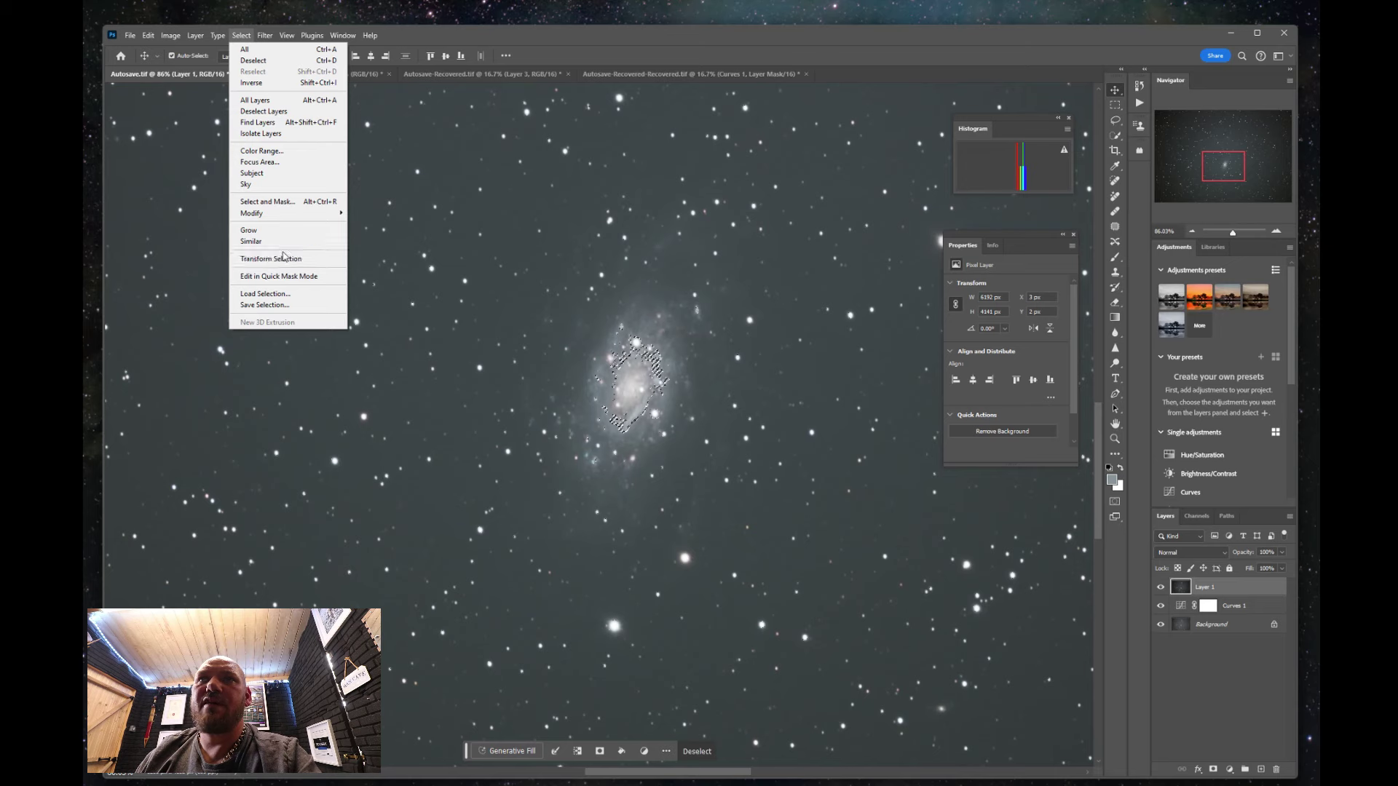
click(283, 205)
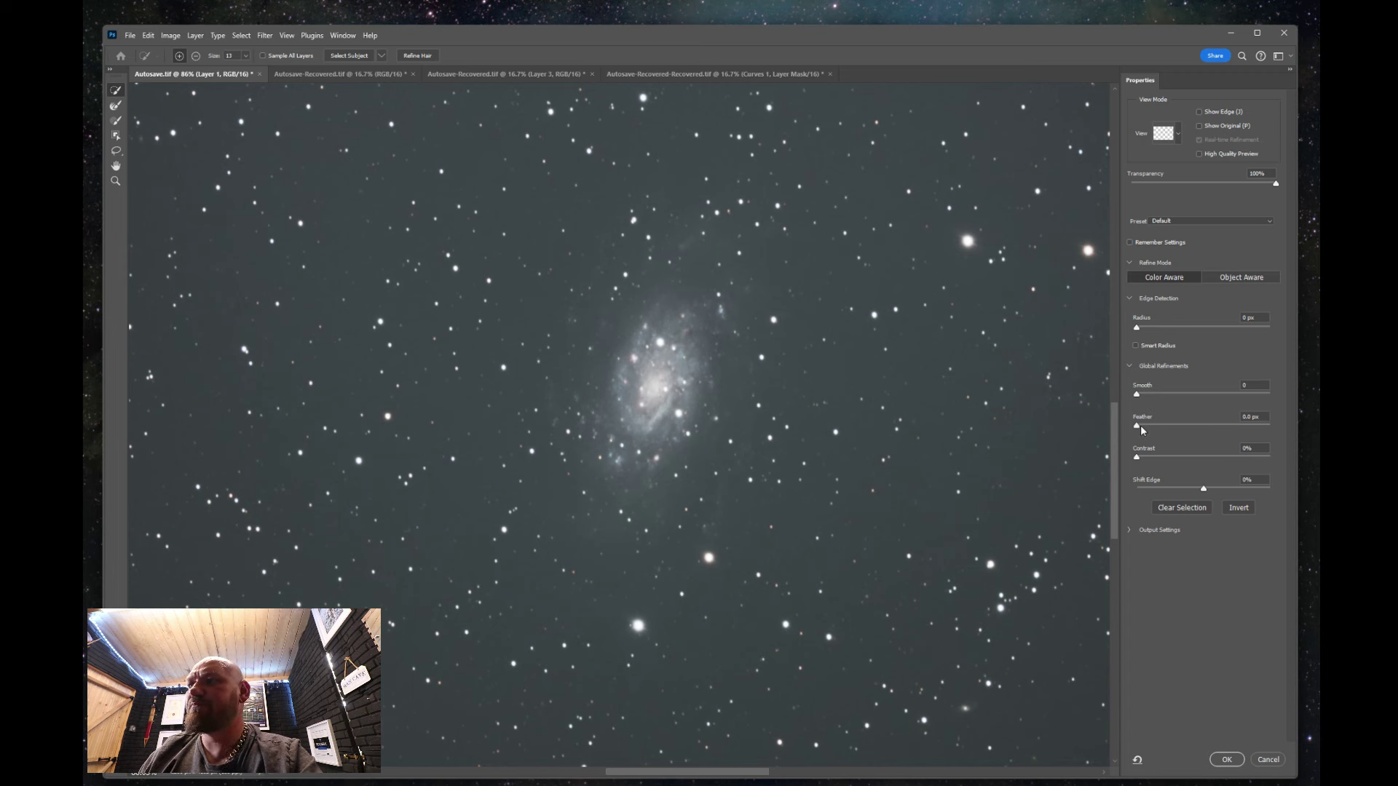
drag(1140, 427, 1143, 458)
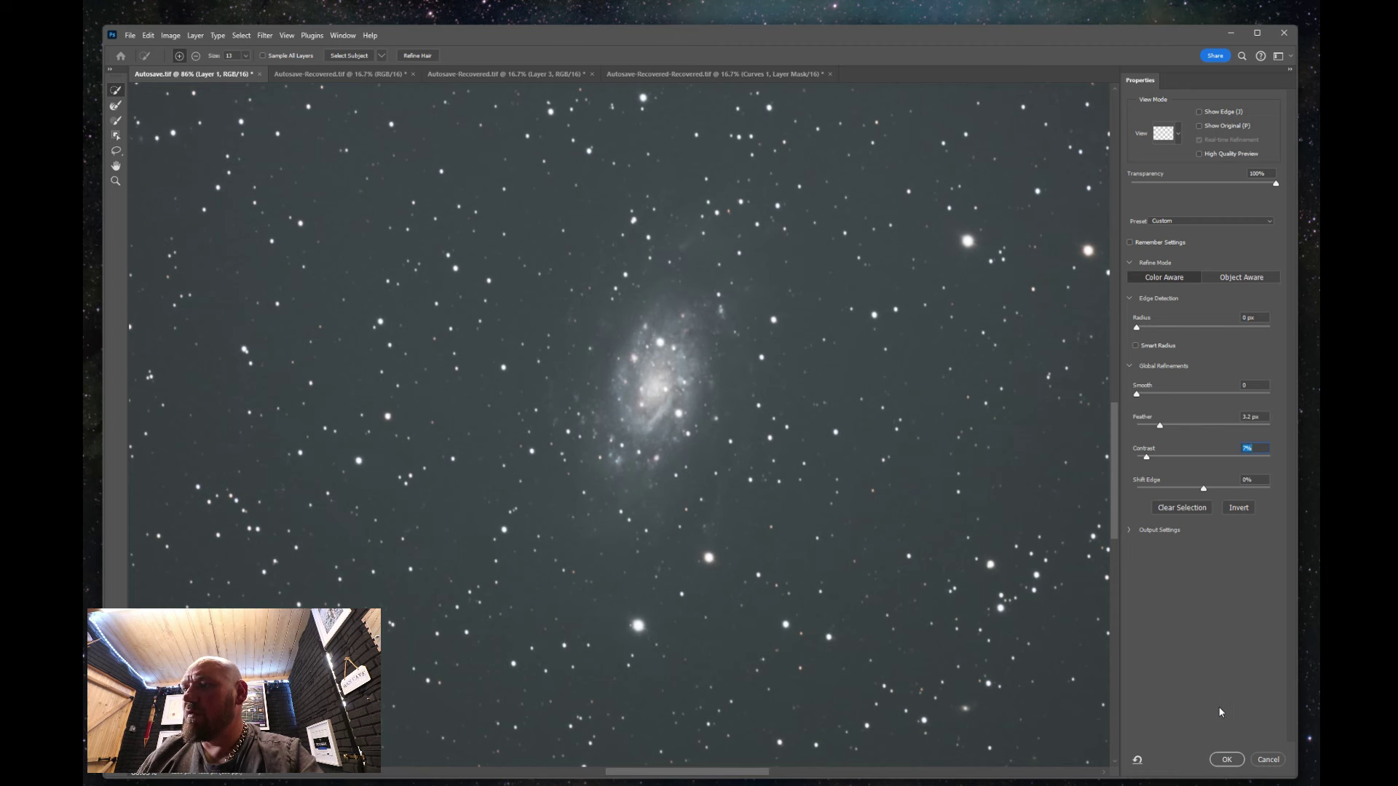
click(1227, 759)
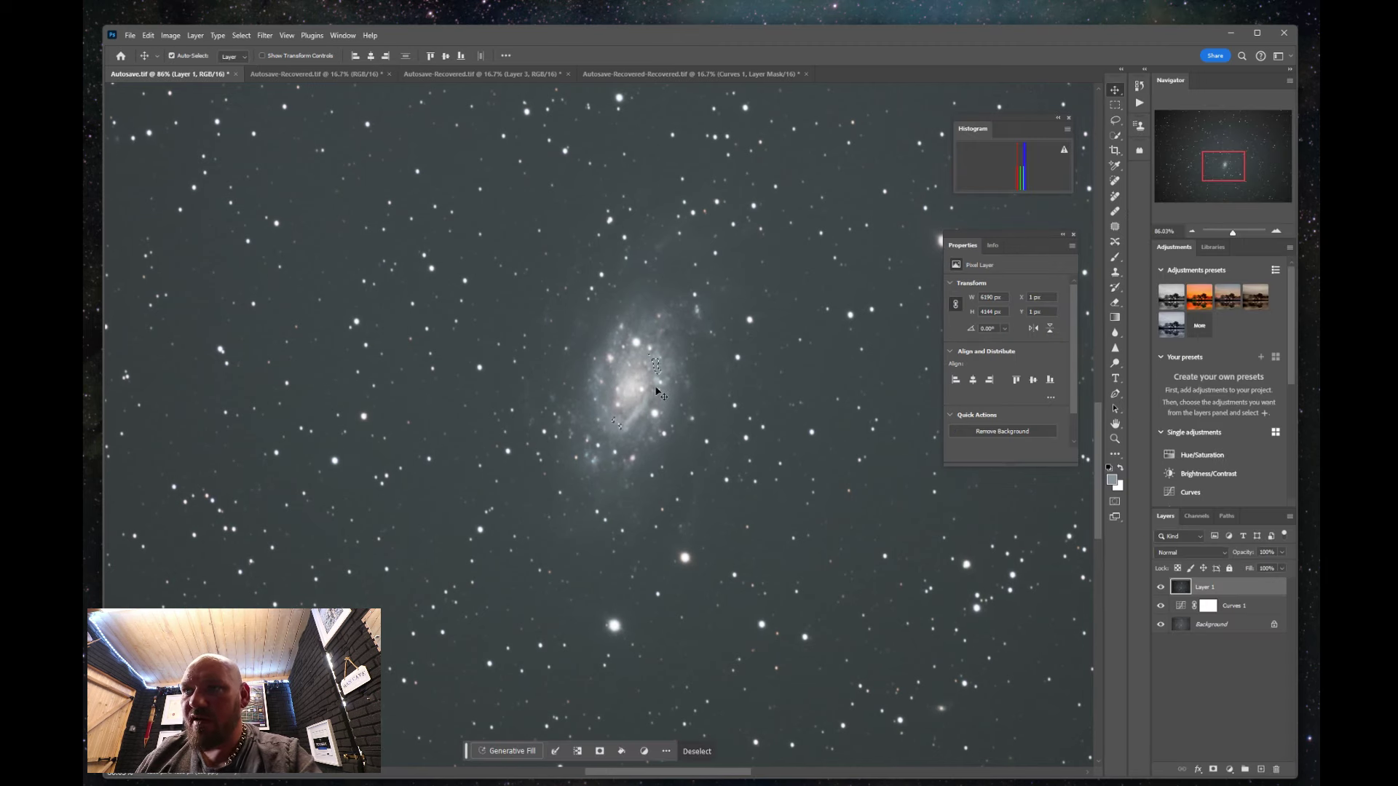
Add a Vibrance adjustment limited to the selection at about +27 vibrance and +23 saturation, and stamp the result onto a new layer.
click(1229, 769)
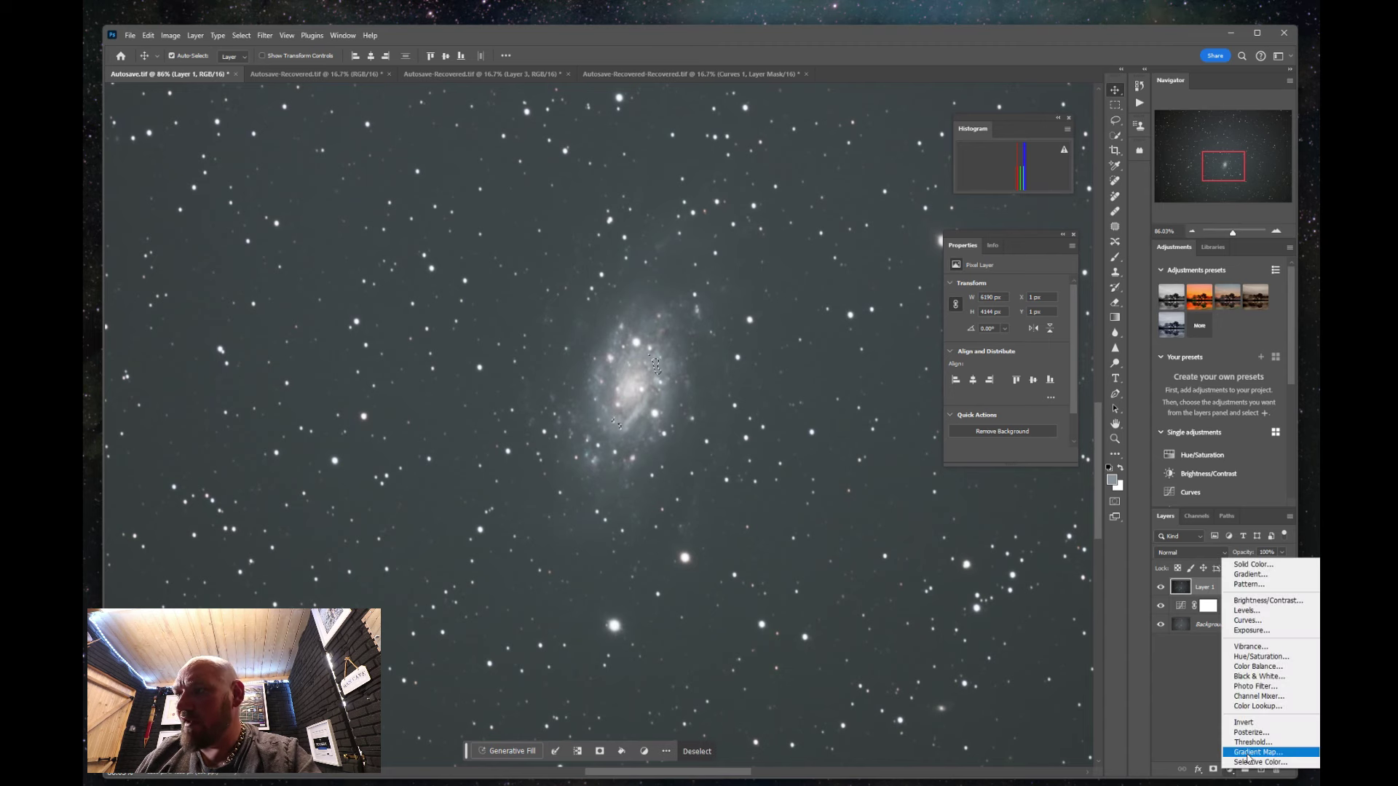
click(1252, 646)
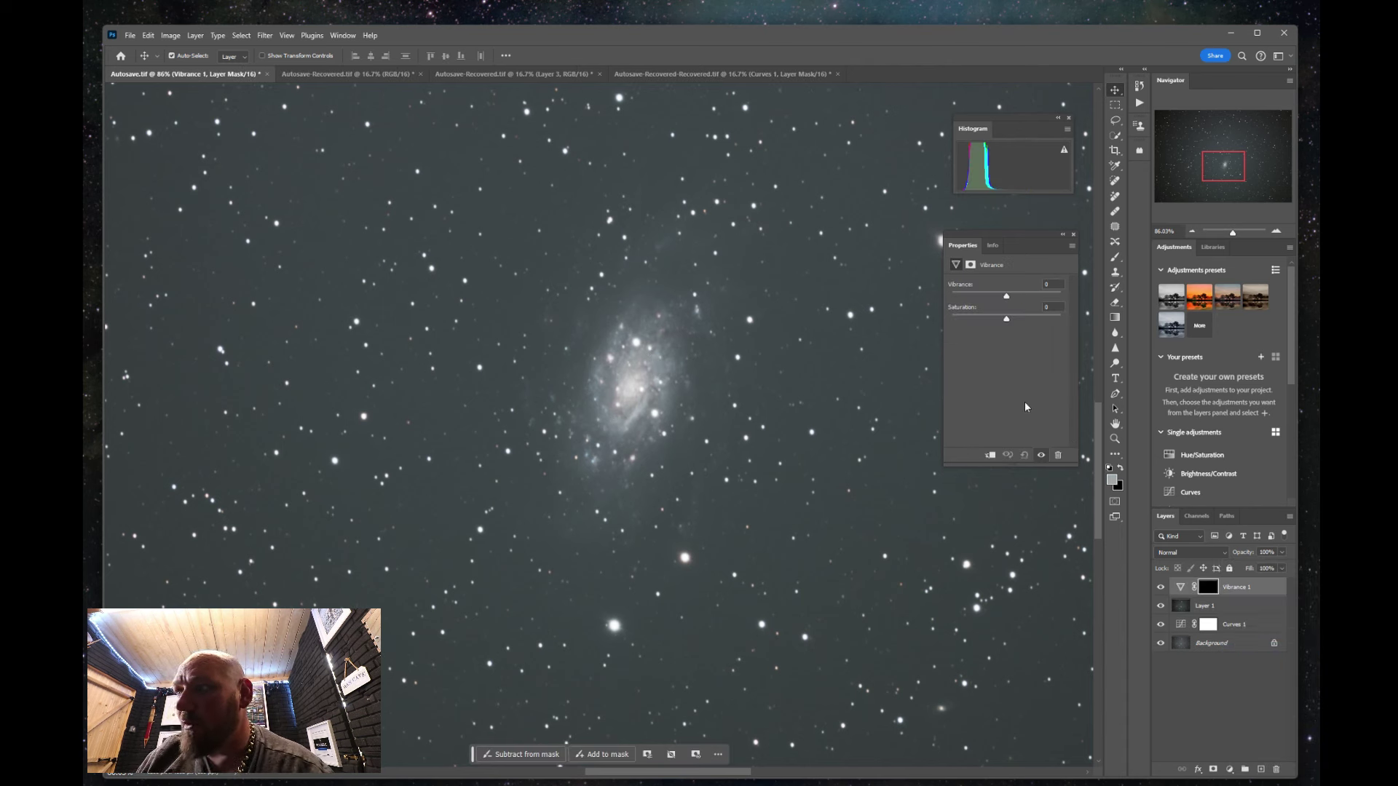
drag(1006, 297, 1036, 297)
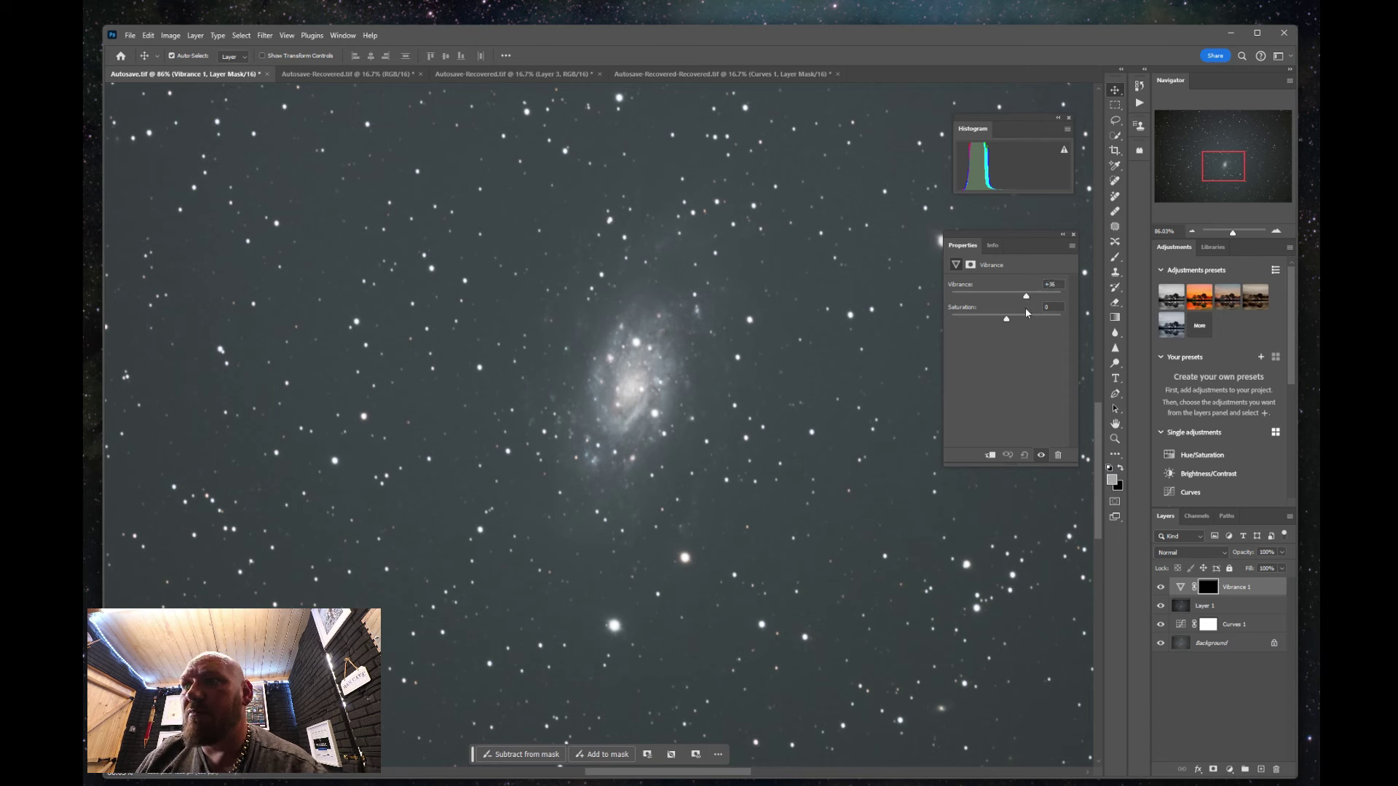
mouse_move(1027, 313)
mouse_down()
mouse_move(1011, 325)
mouse_move(1072, 328)
mouse_move(1020, 328)
mouse_up()
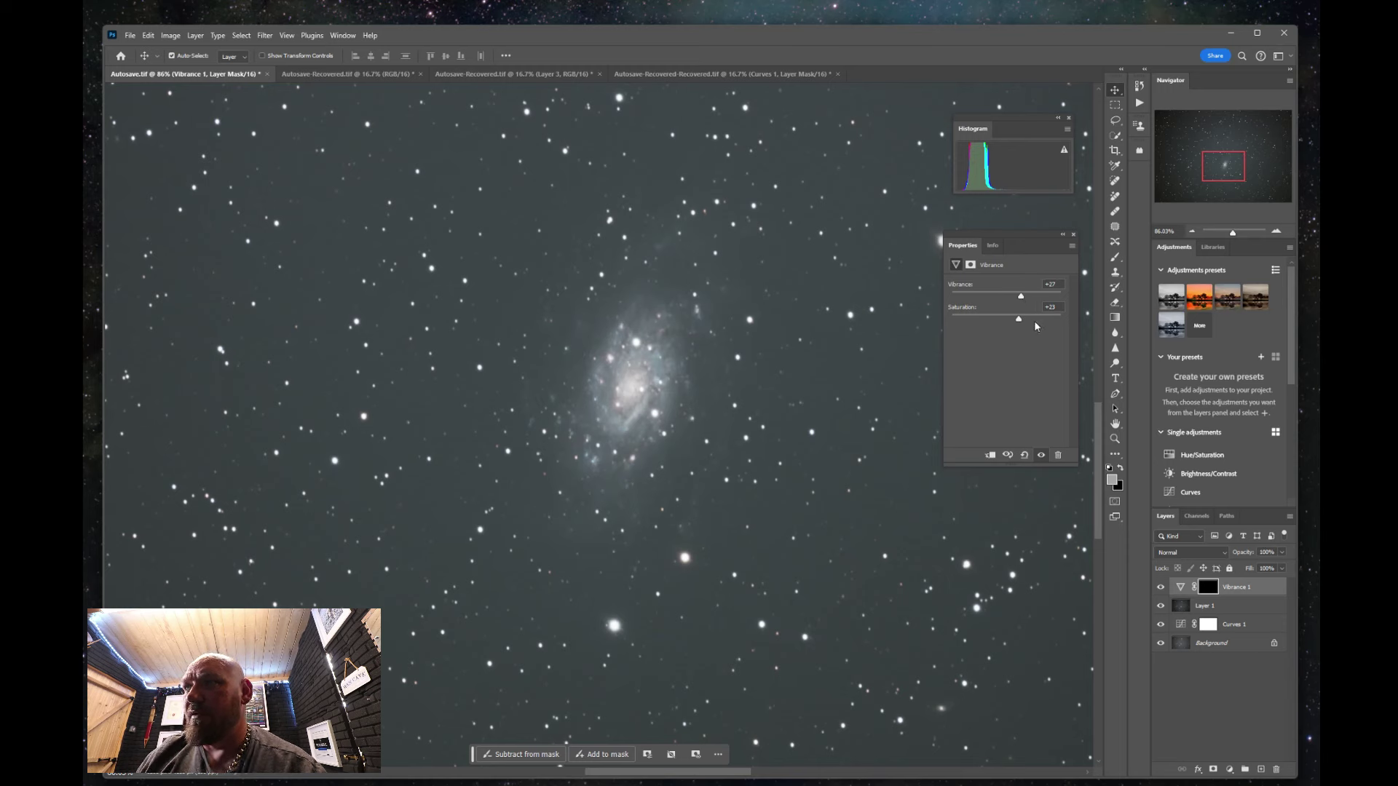
click(1223, 699)
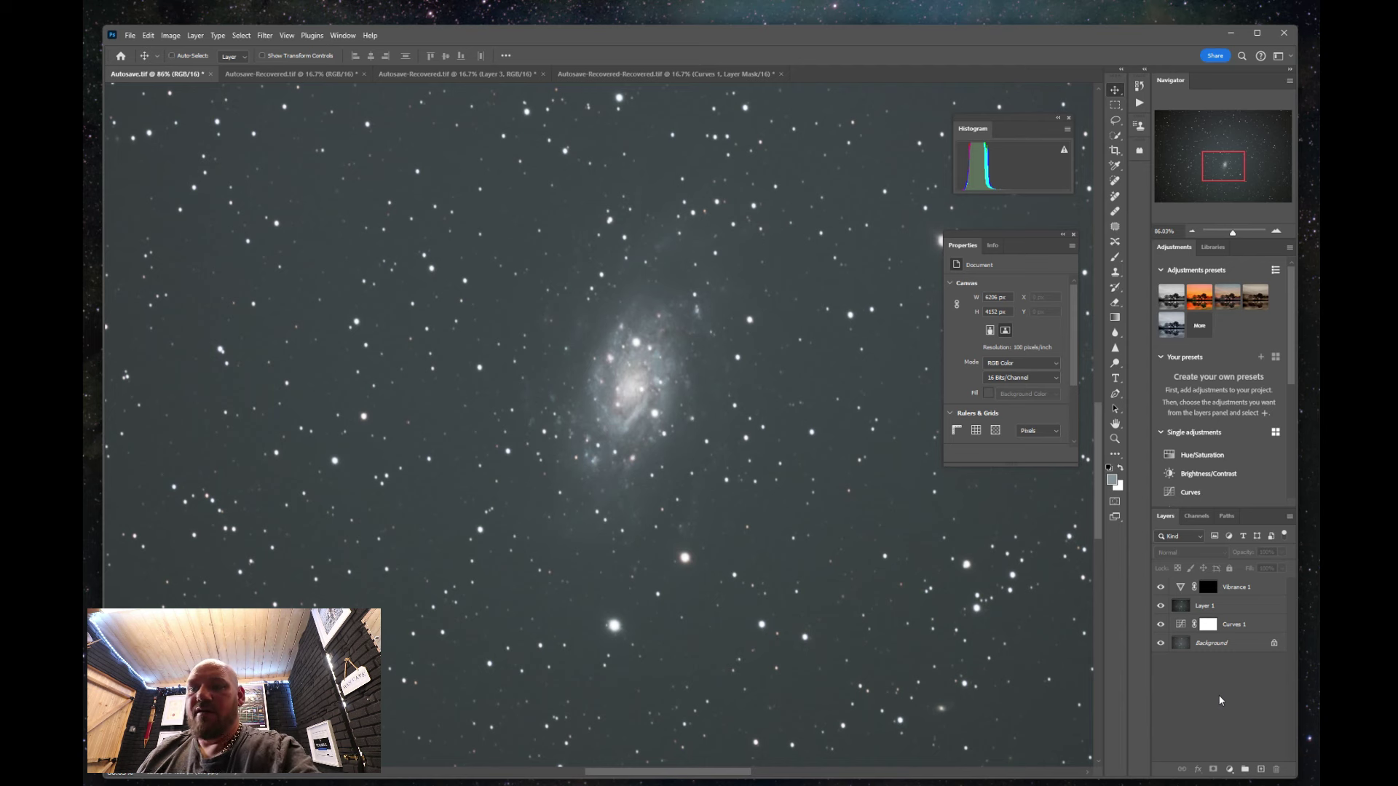
key(ctrl+shift+alt+e)
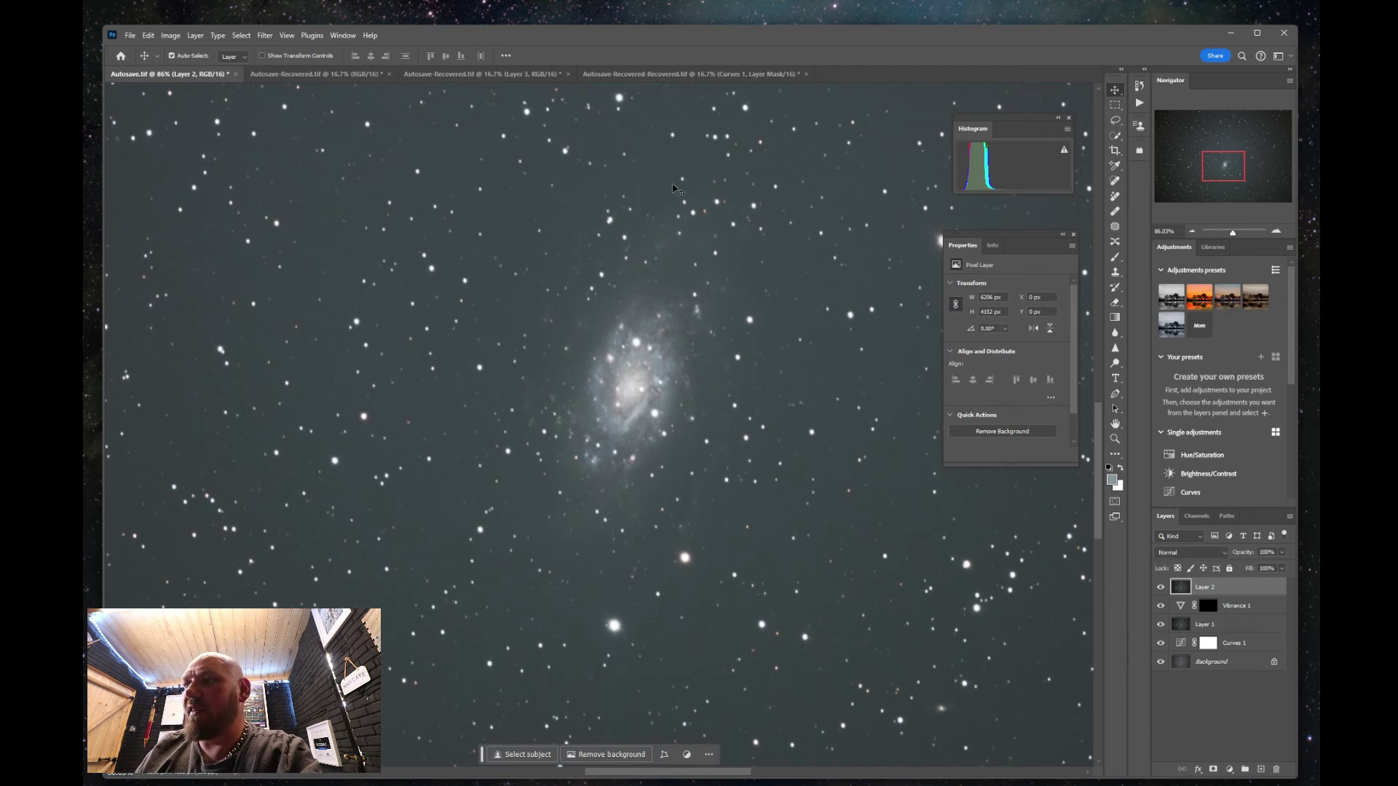
Select the zone surrounding the galaxy's bright core by Color Range, sampling a tone beside the core with a fuzziness of 44.
click(248, 35)
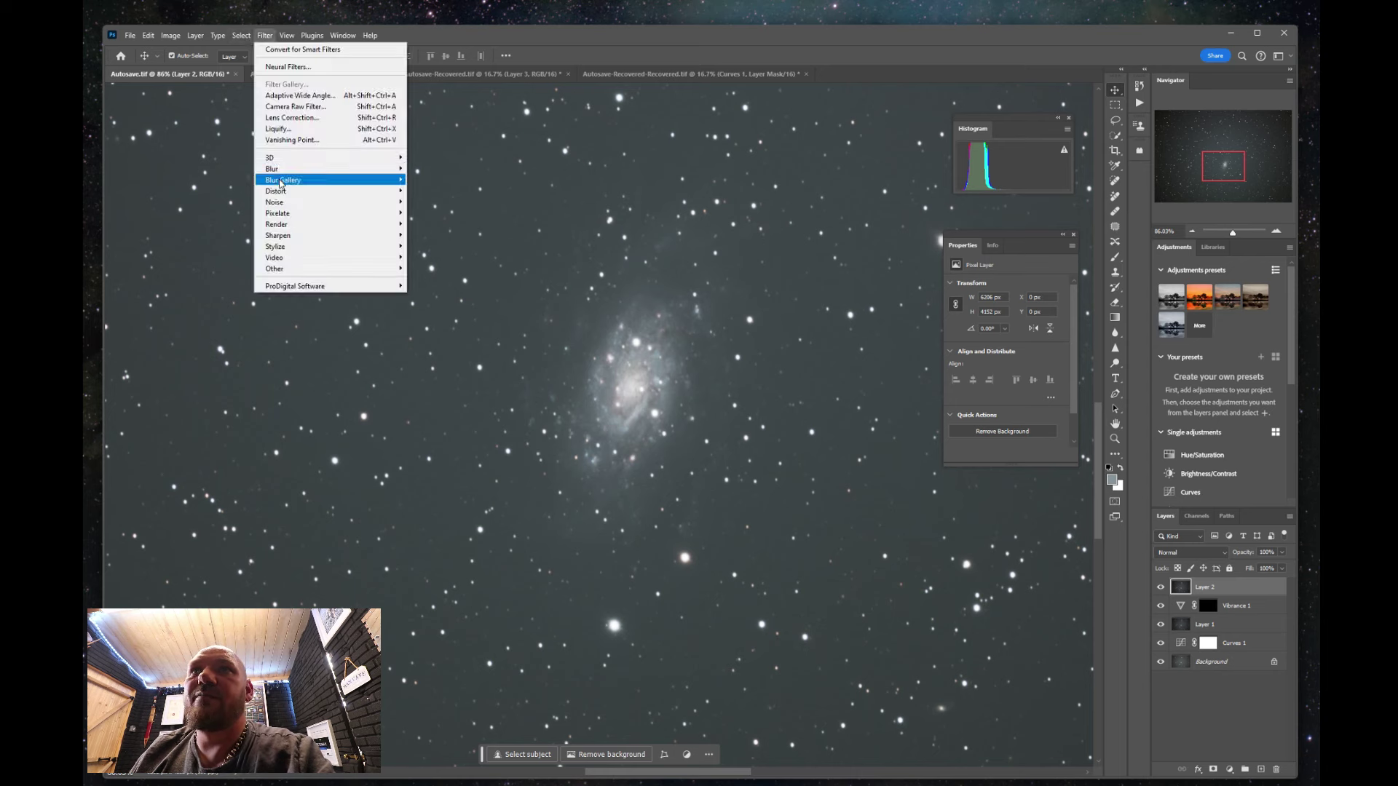
click(248, 36)
click(247, 36)
click(260, 152)
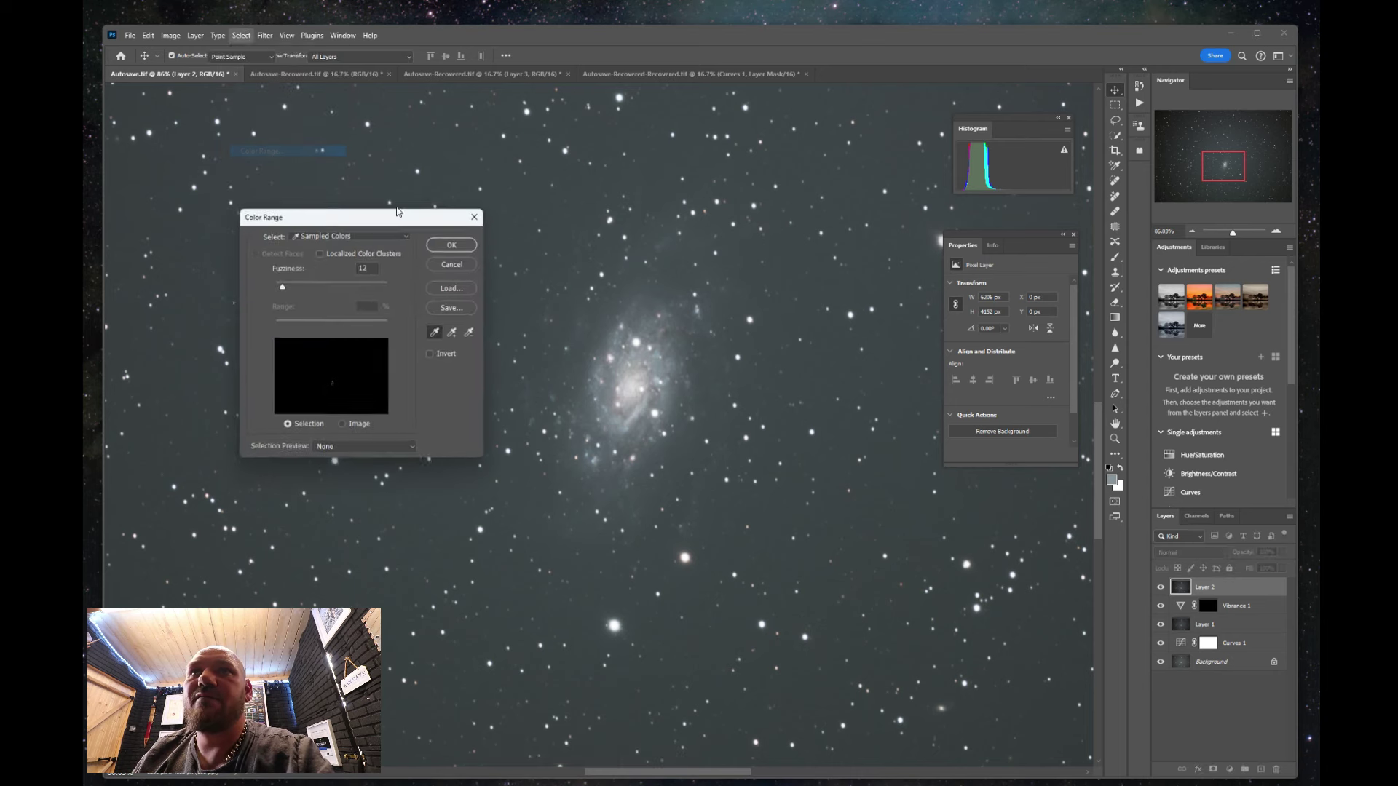
click(602, 370)
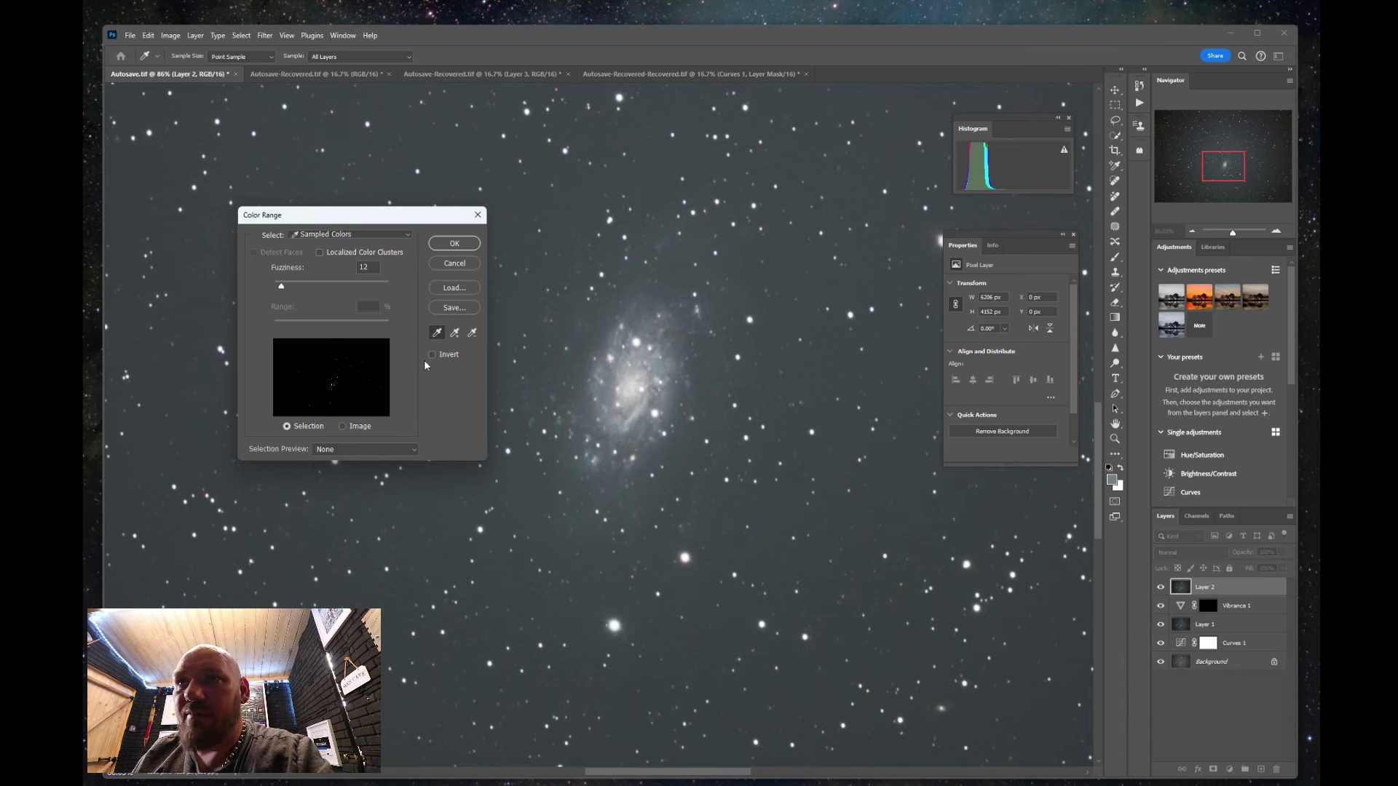
scroll(597, 422, up, 2)
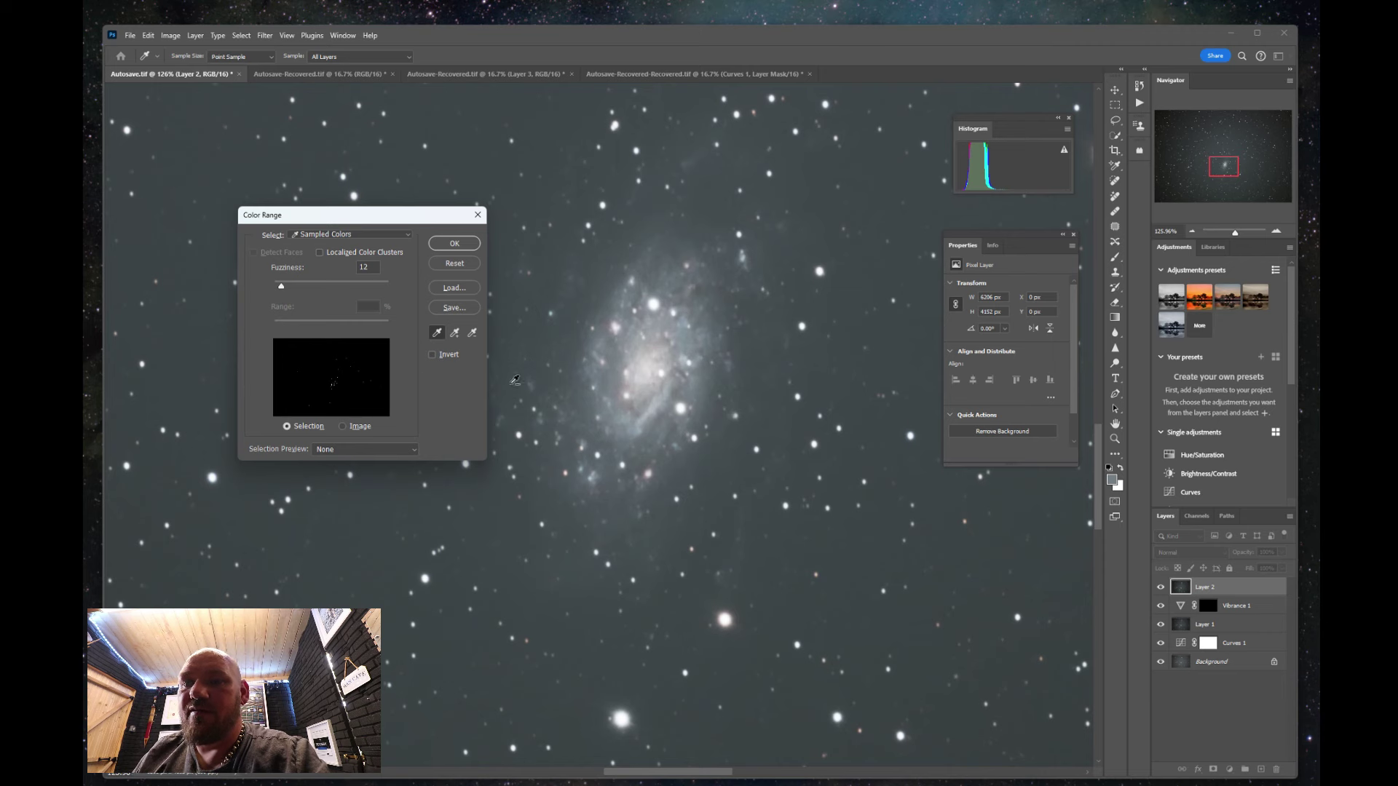
click(639, 363)
click(643, 358)
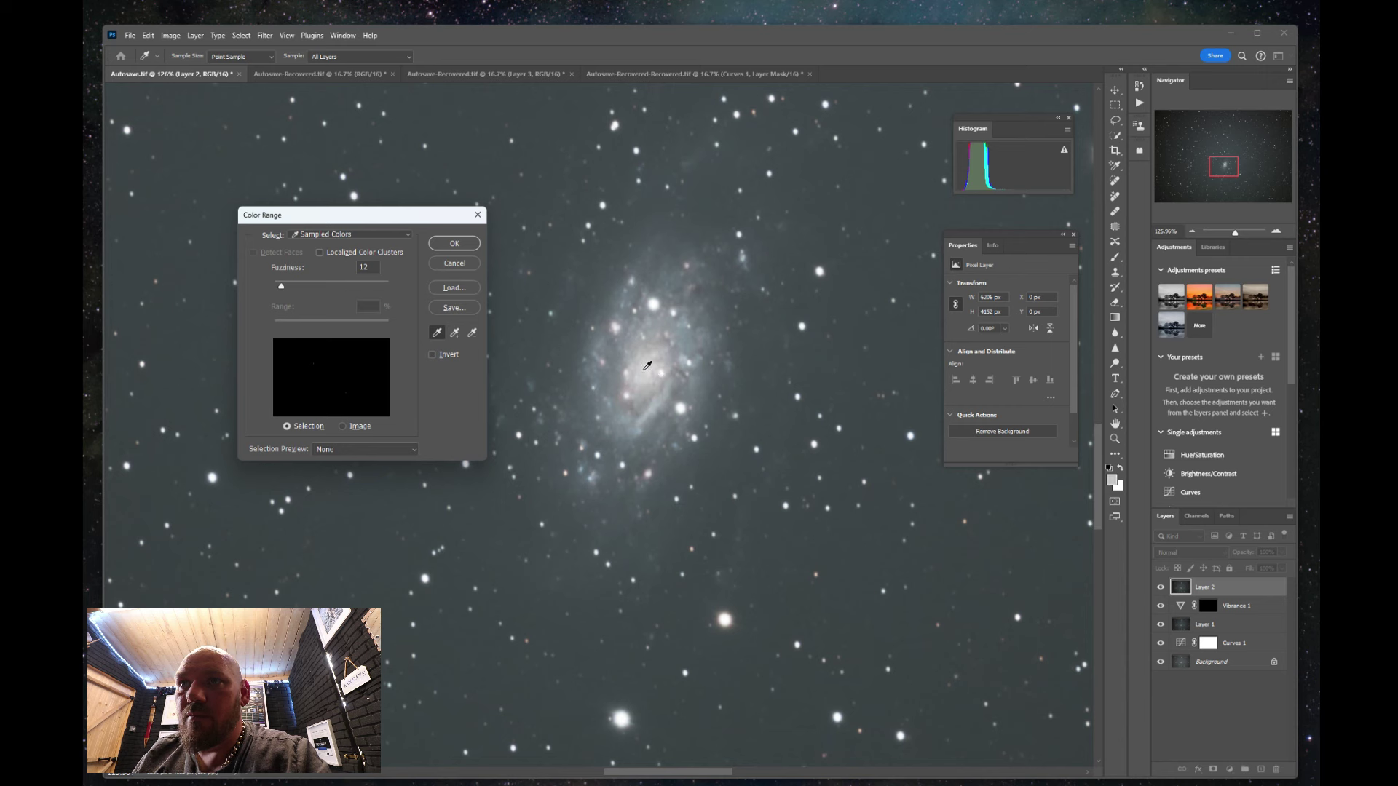
drag(295, 285, 299, 286)
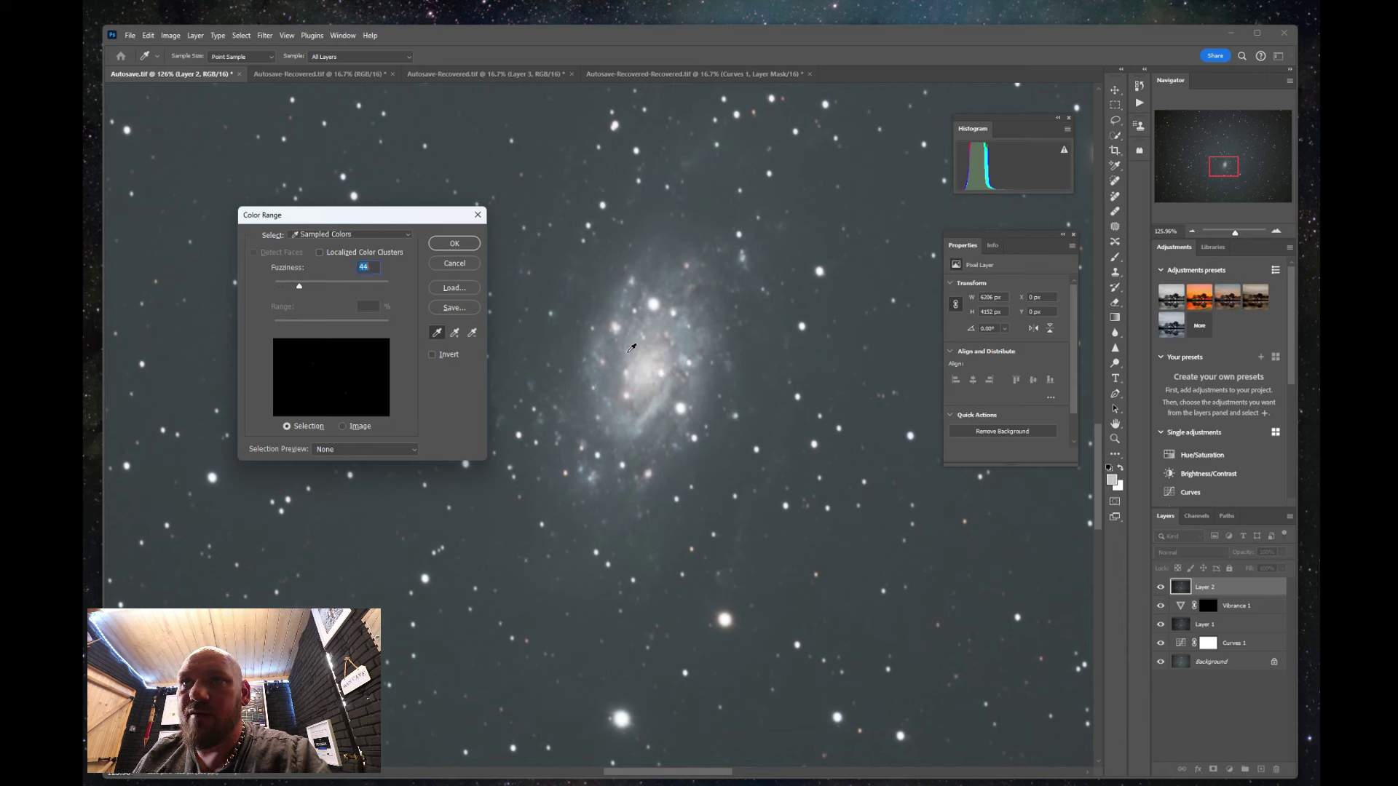
click(629, 351)
click(632, 347)
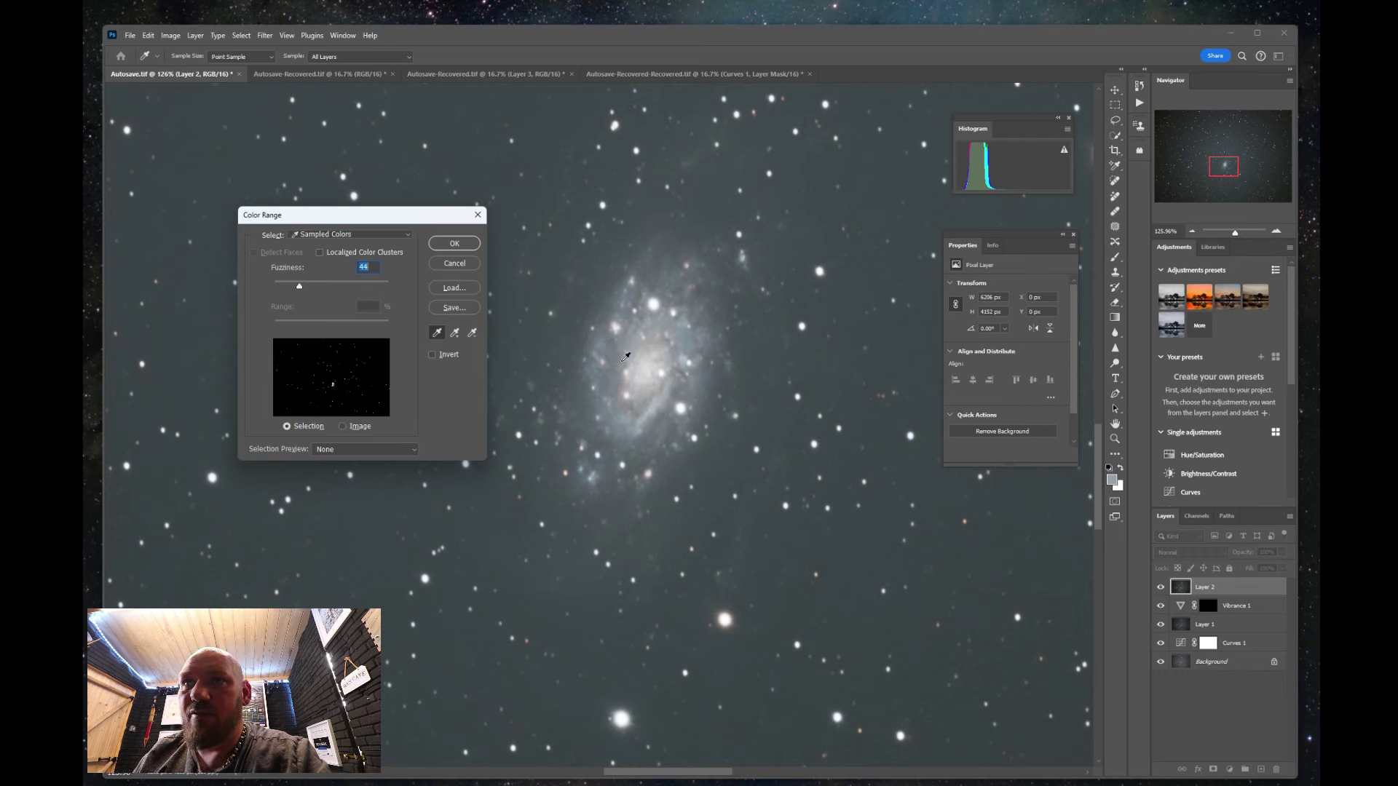
click(454, 244)
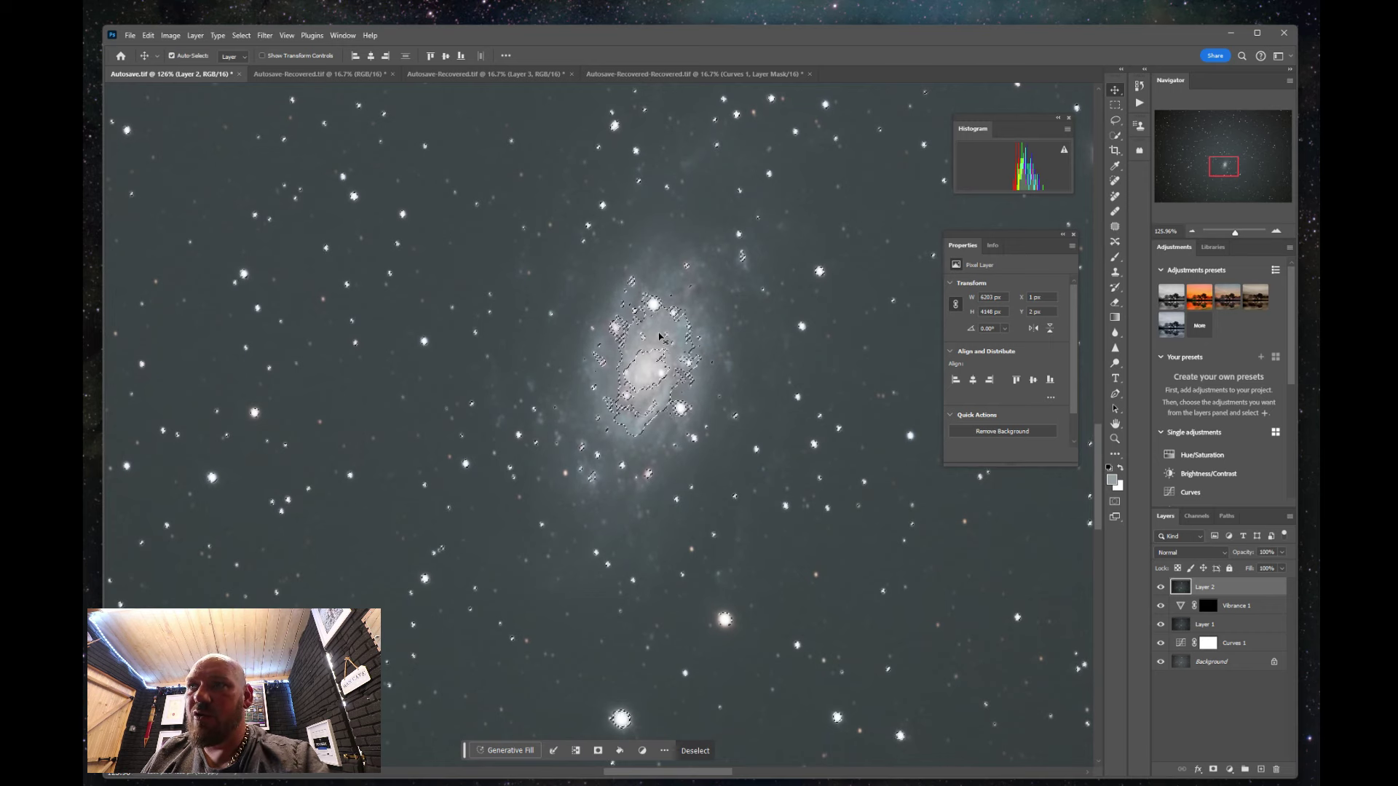
Soften the core-surround selection with Select and Mask, using a feather of about 4.4 px and a contrast of about 4%.
click(241, 35)
click(270, 207)
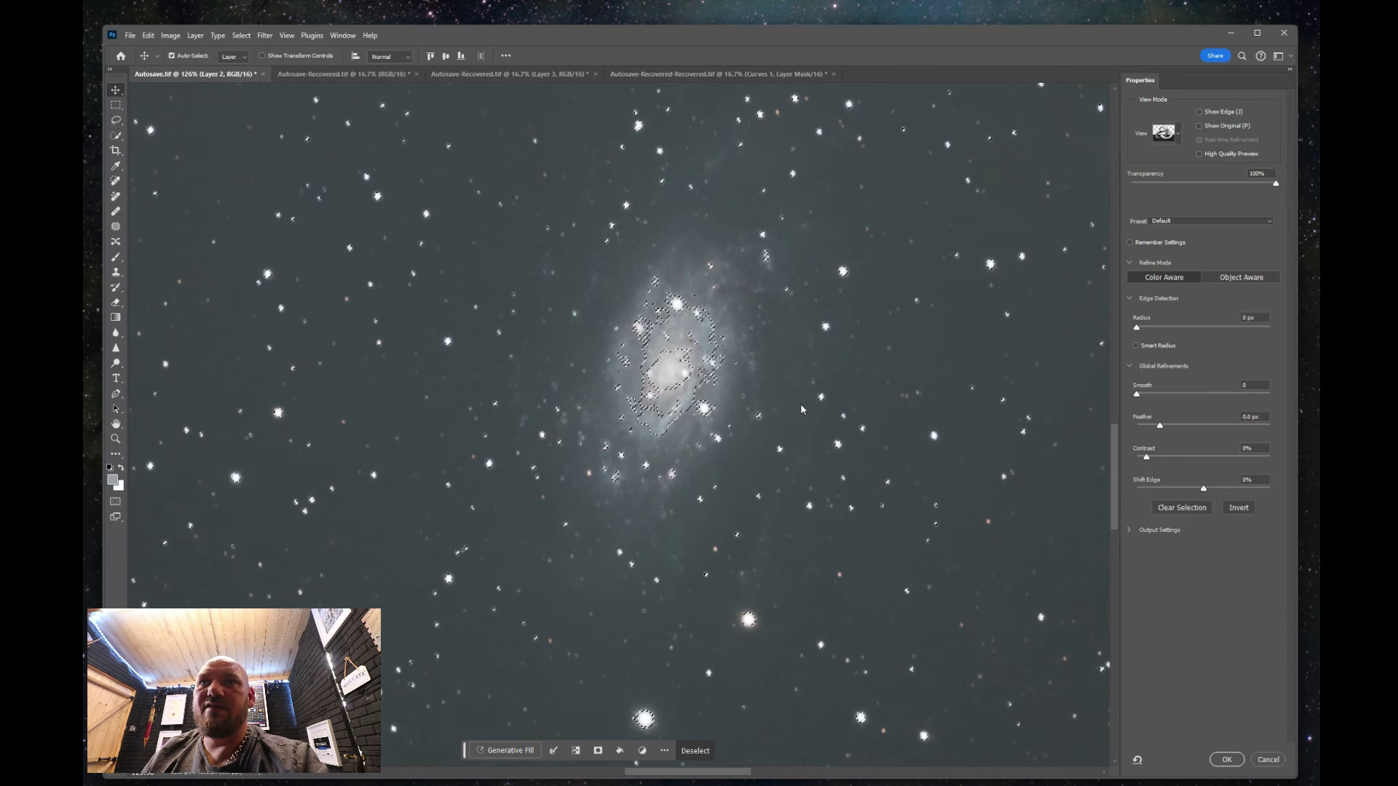
click(1168, 425)
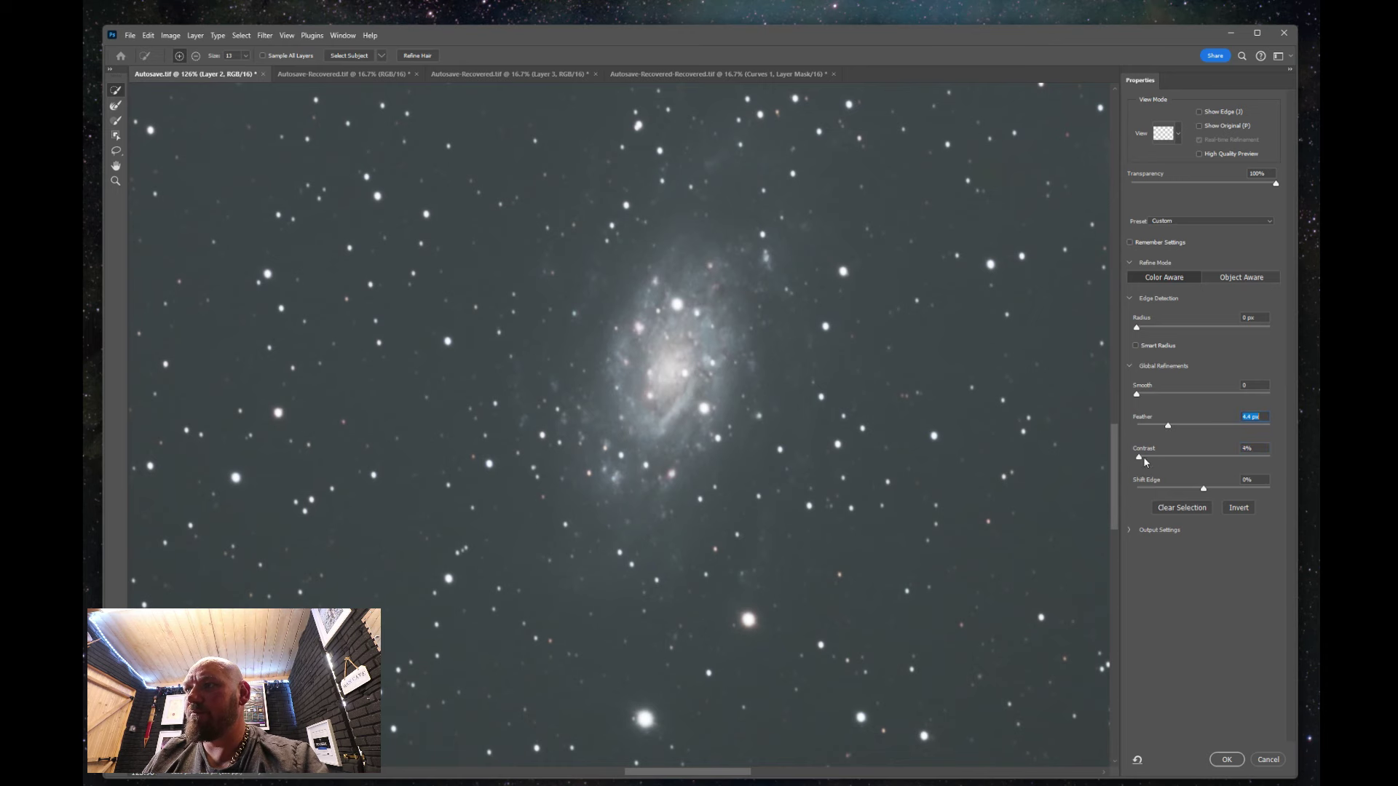
click(1227, 759)
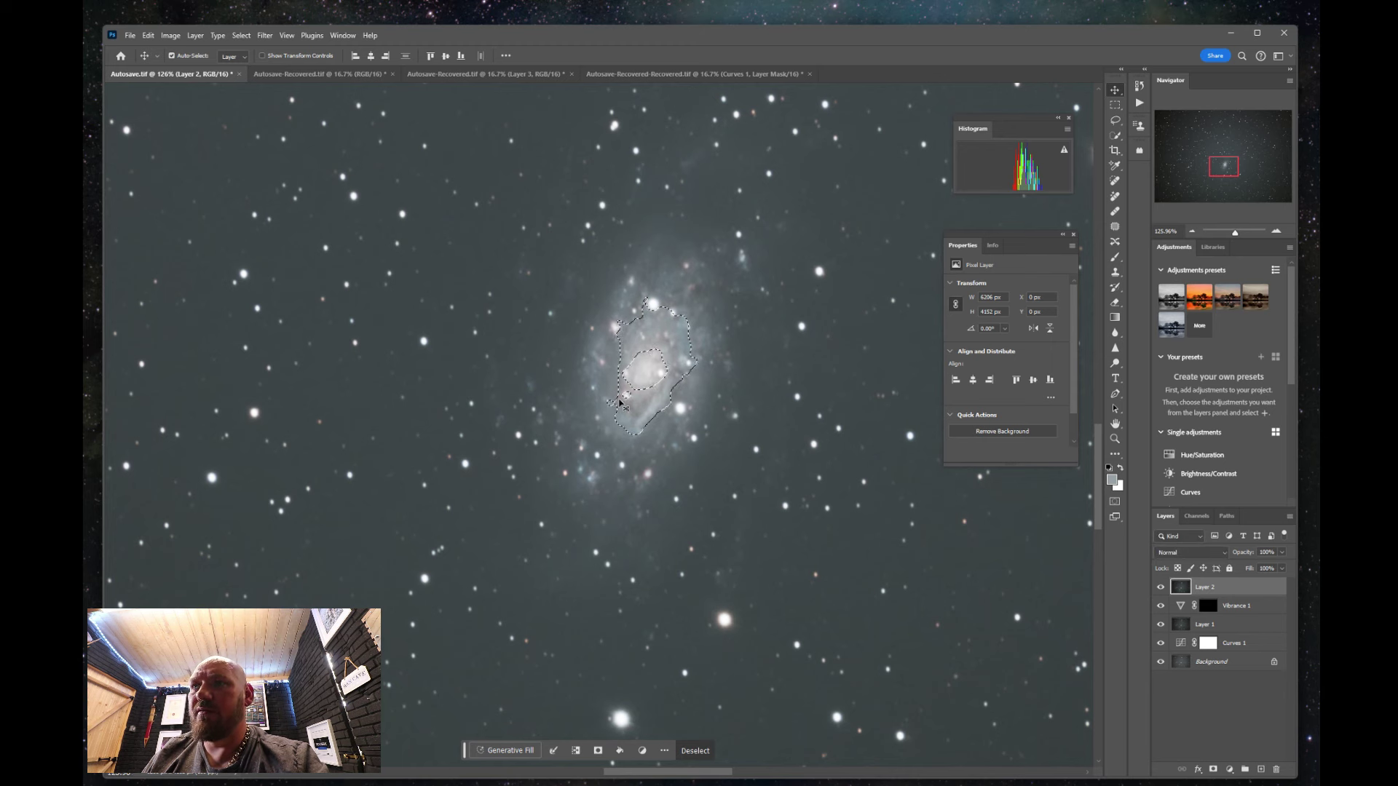
Add a Vibrance adjustment limited to the selection at about +18 vibrance and +20 saturation, and stamp the visible layers onto a new layer.
click(1230, 769)
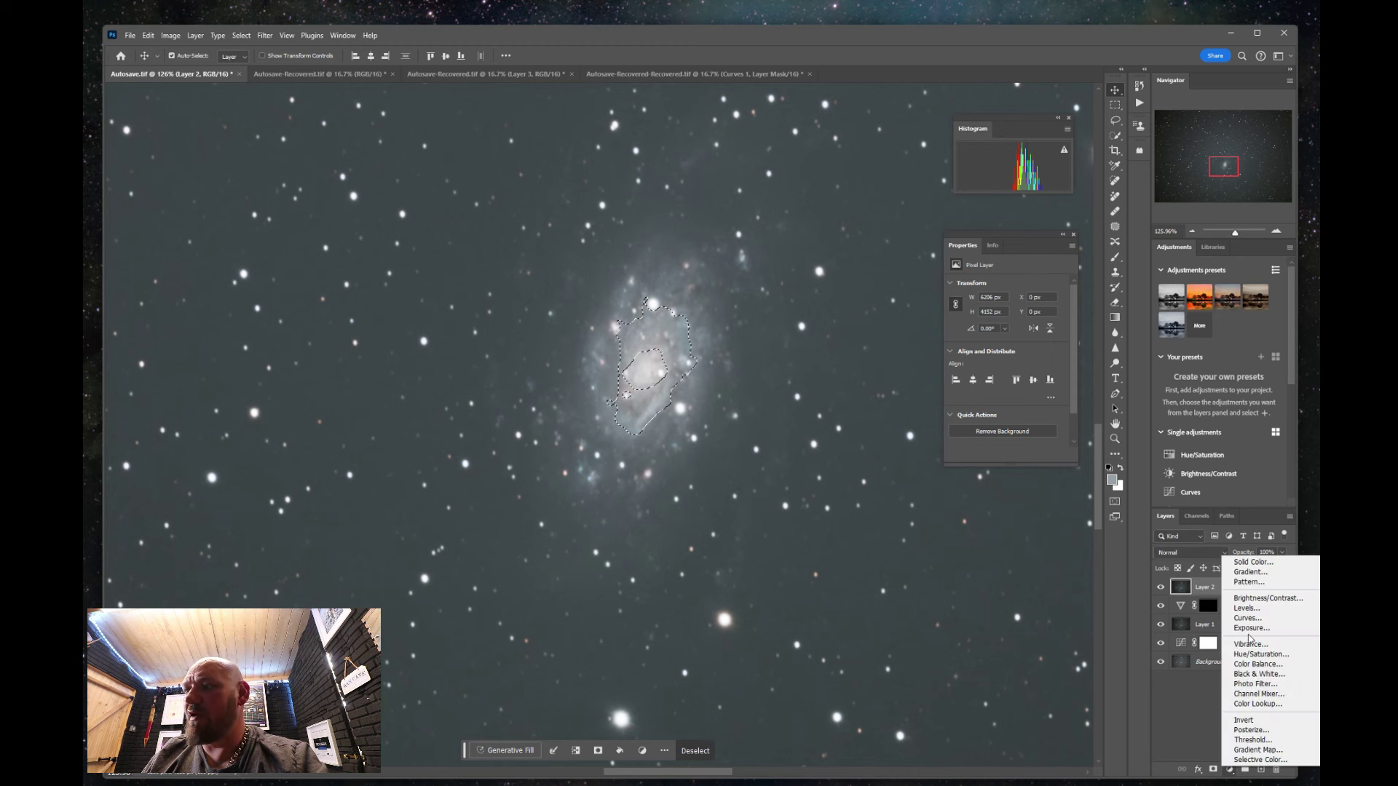
click(1249, 644)
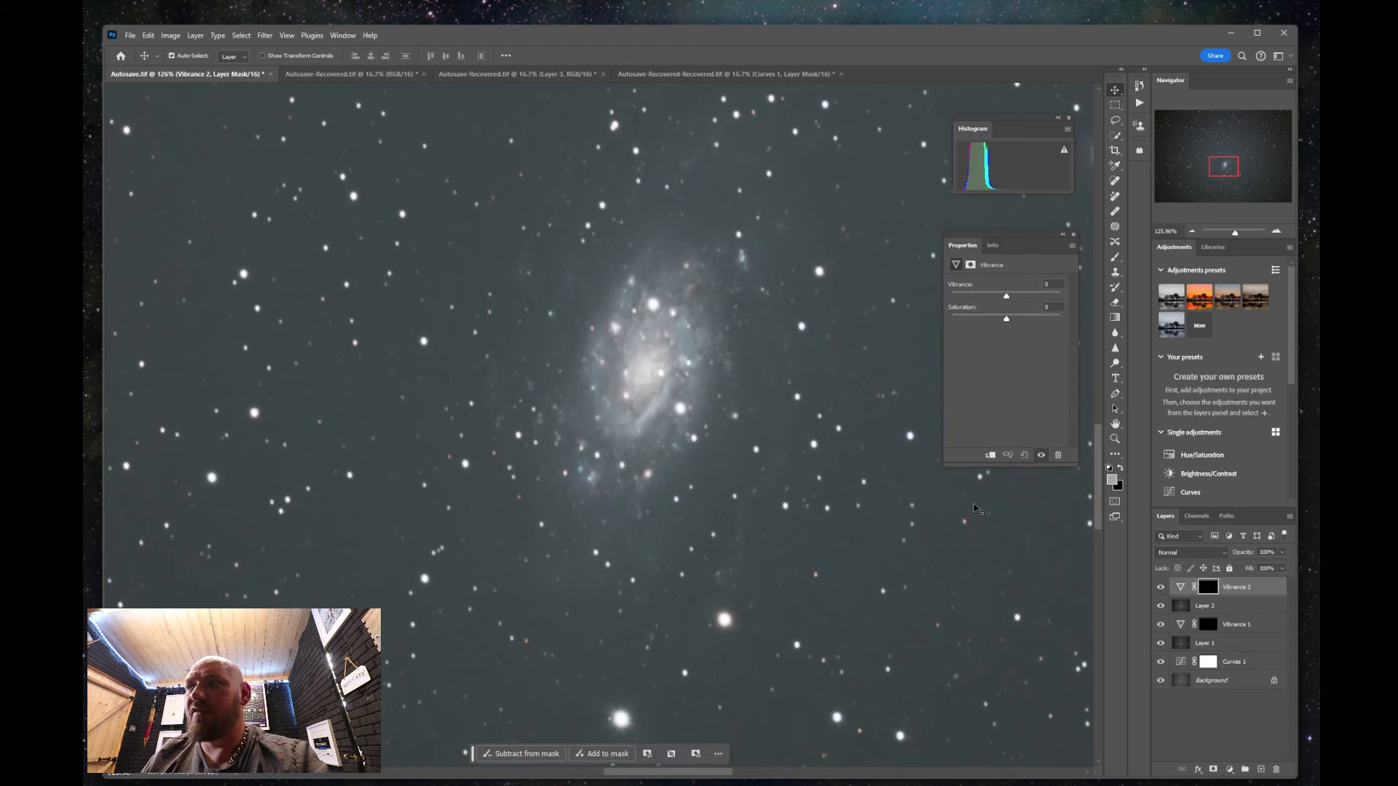
drag(1010, 293, 1058, 300)
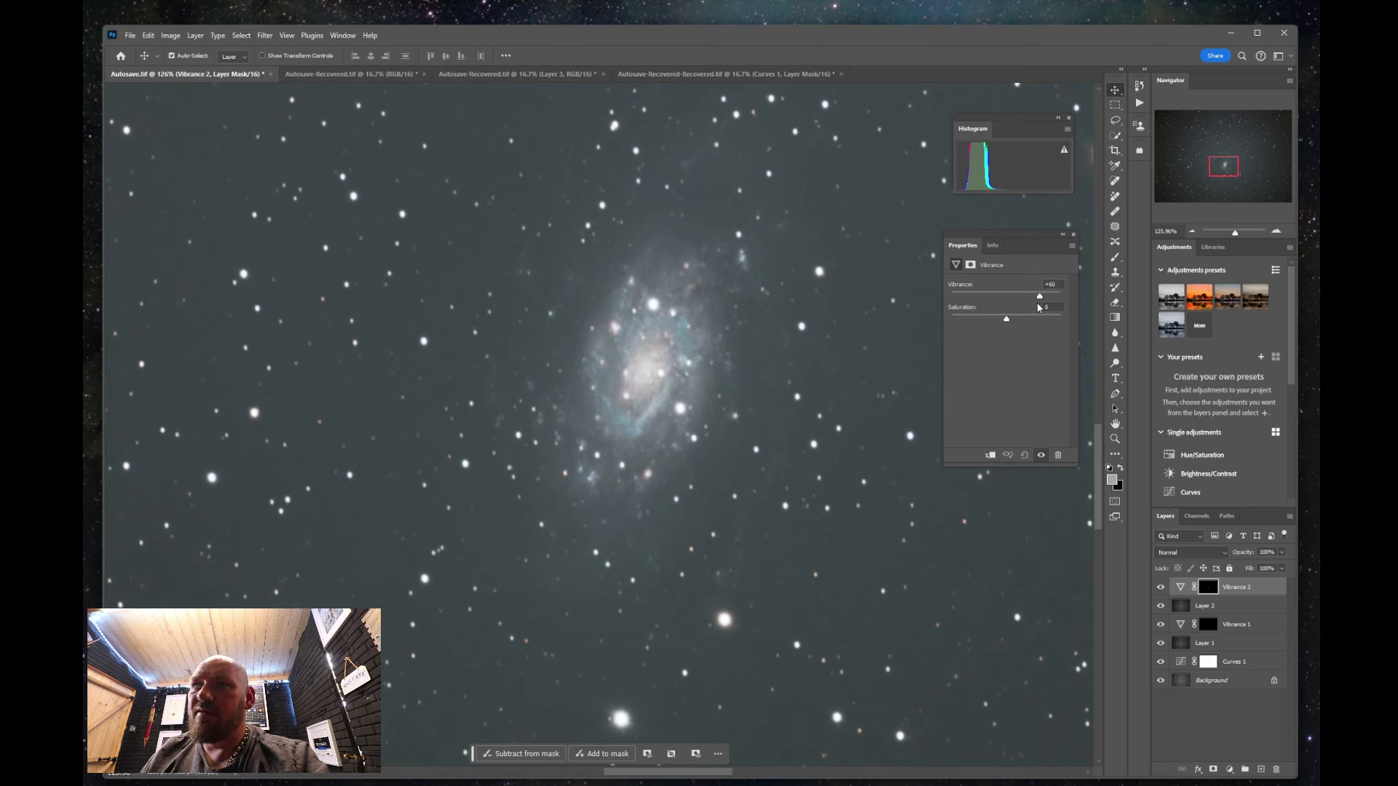
drag(1024, 312, 1023, 311)
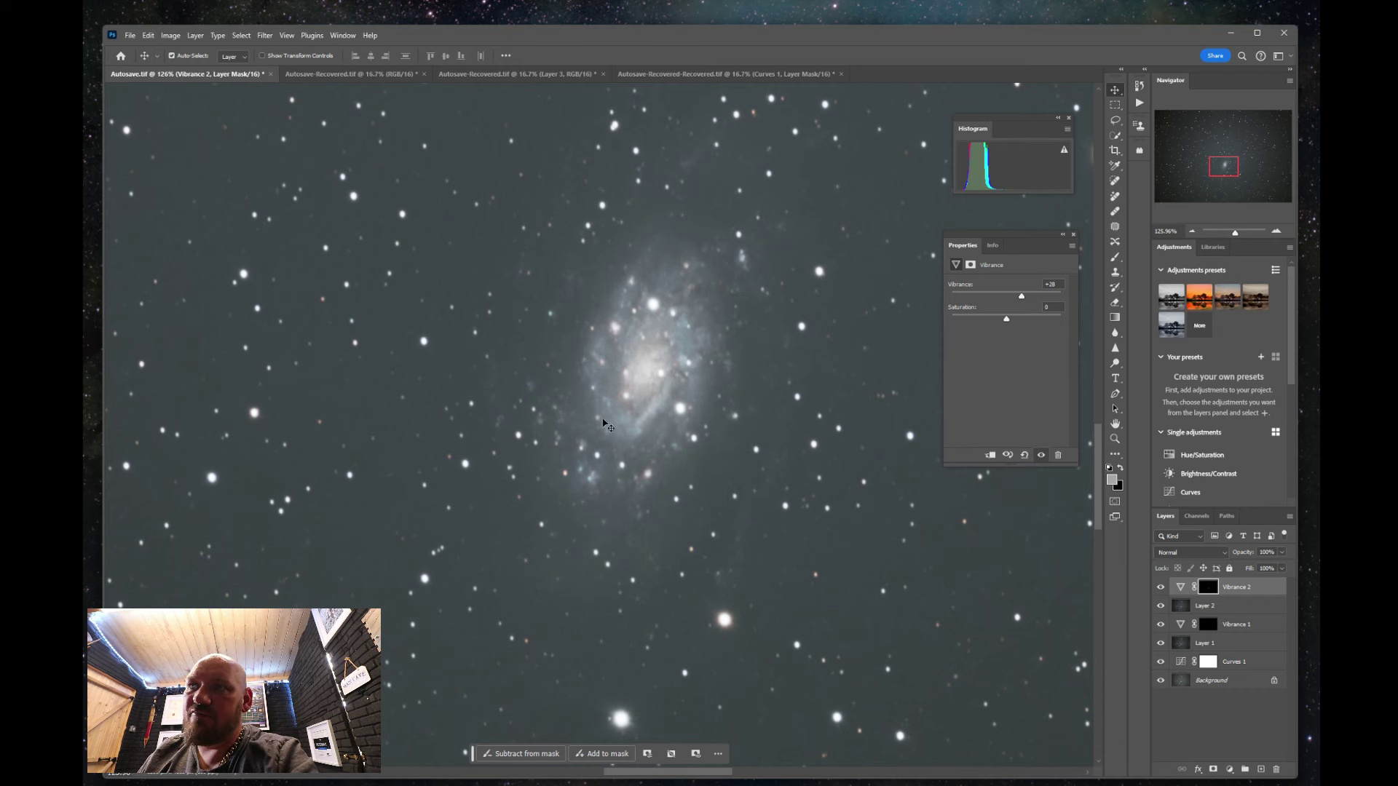
drag(1025, 298, 1018, 327)
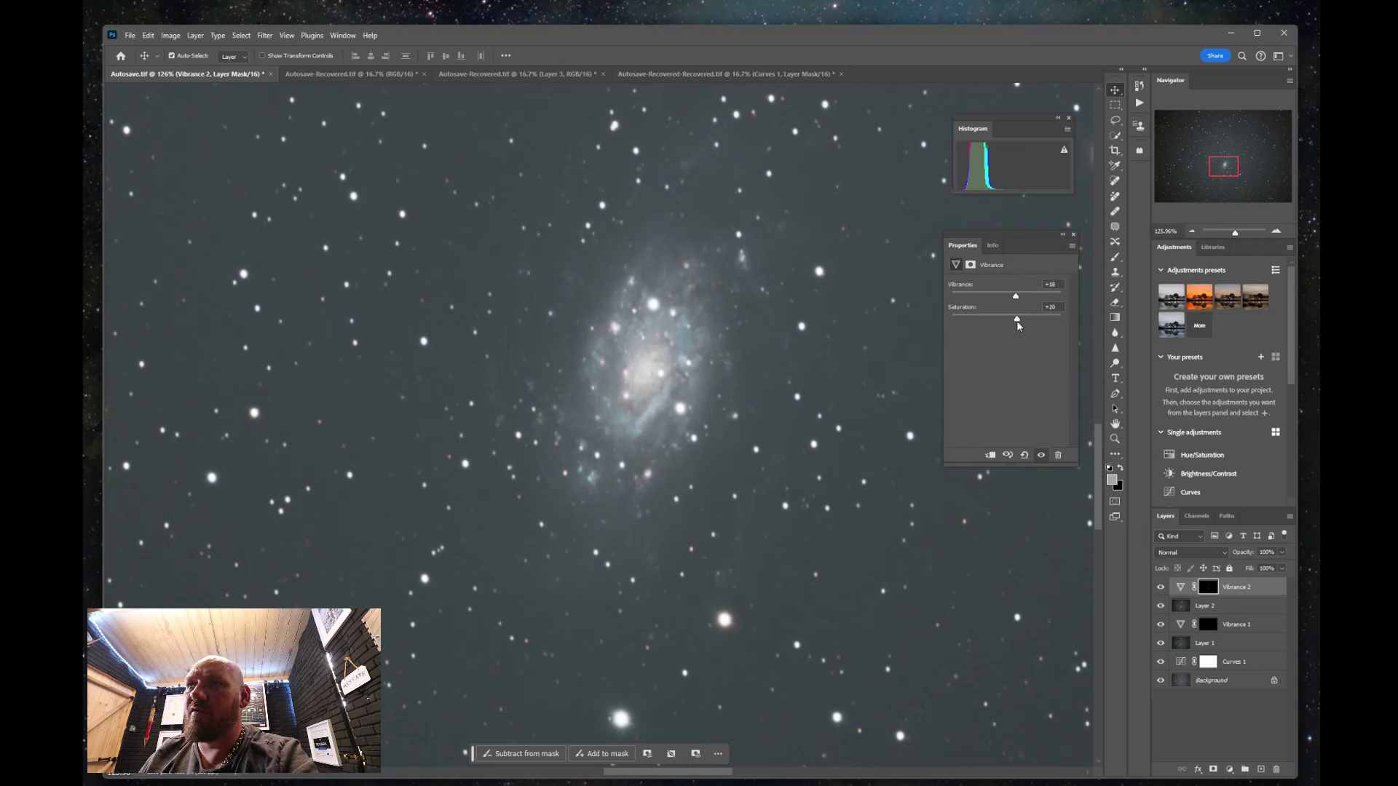
click(1205, 719)
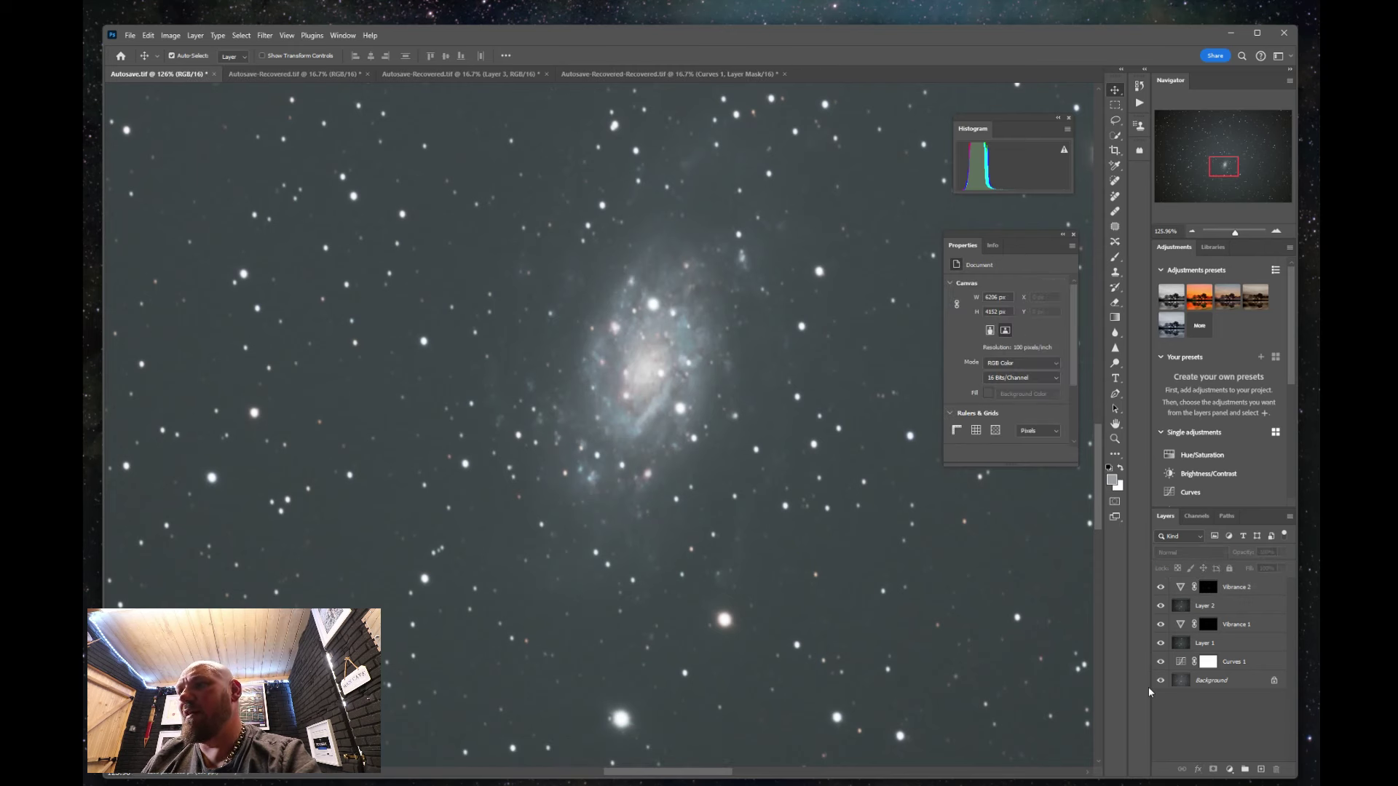
key(ctrl+shift+alt+e)
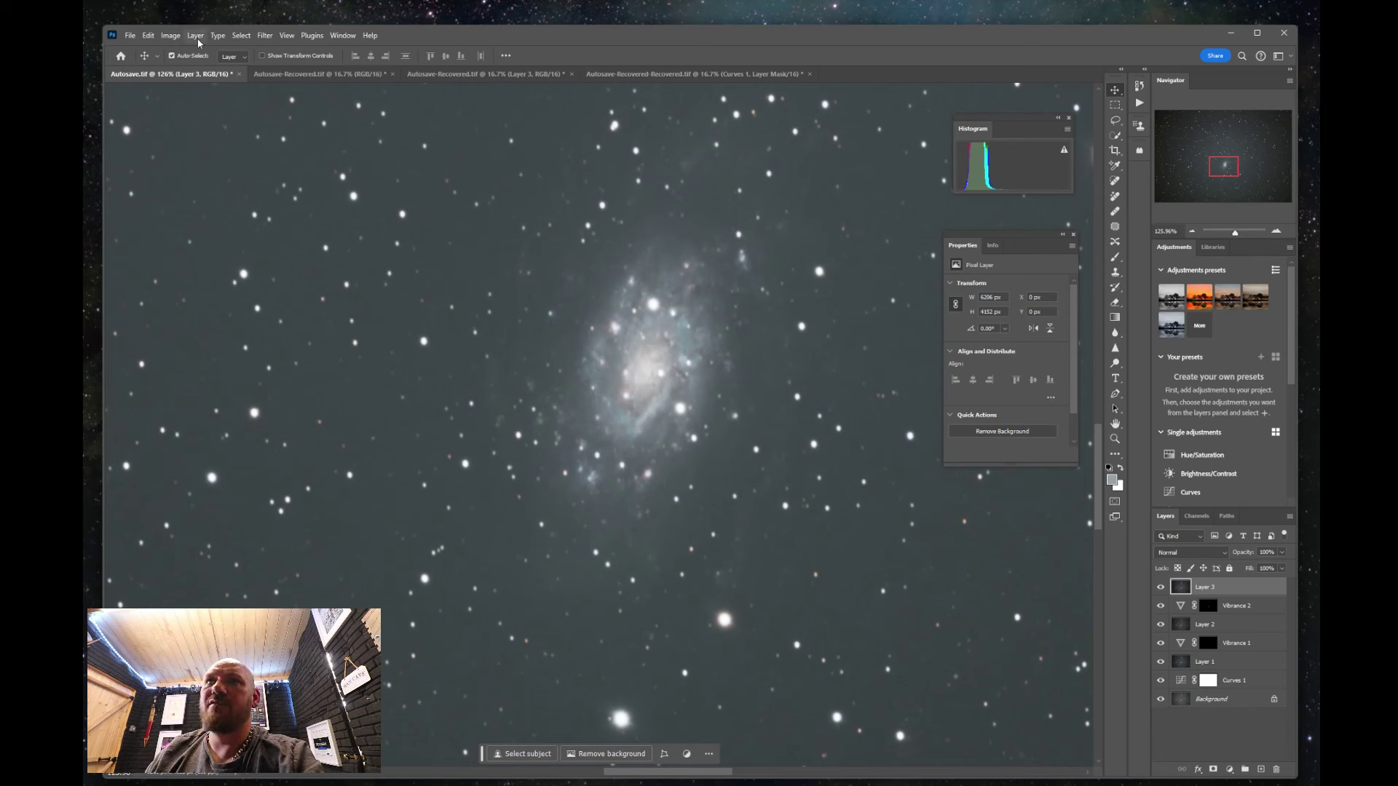
Select the galaxy's spiral arms by Color Range, sampling a tone in the lower arm with a fuzziness of 44.
click(240, 37)
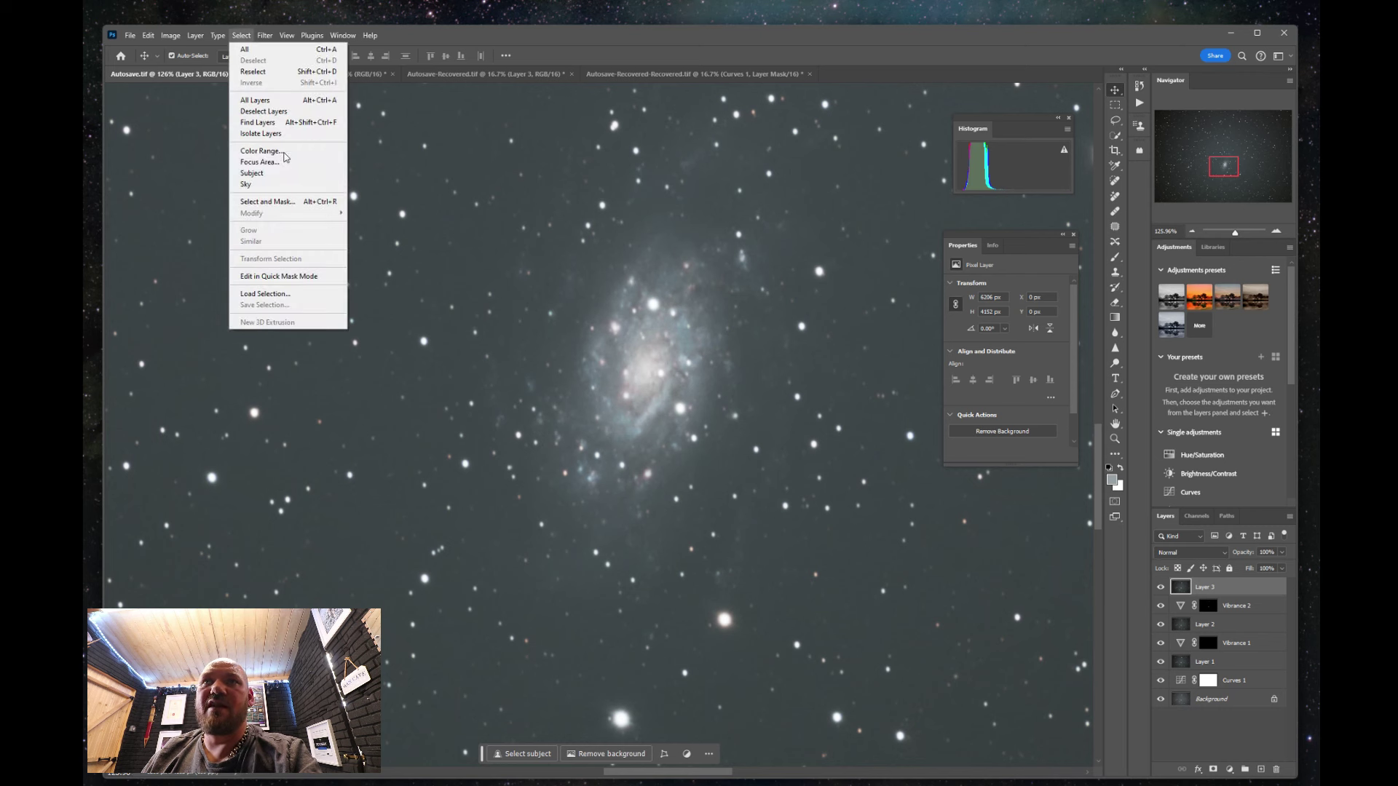
click(259, 151)
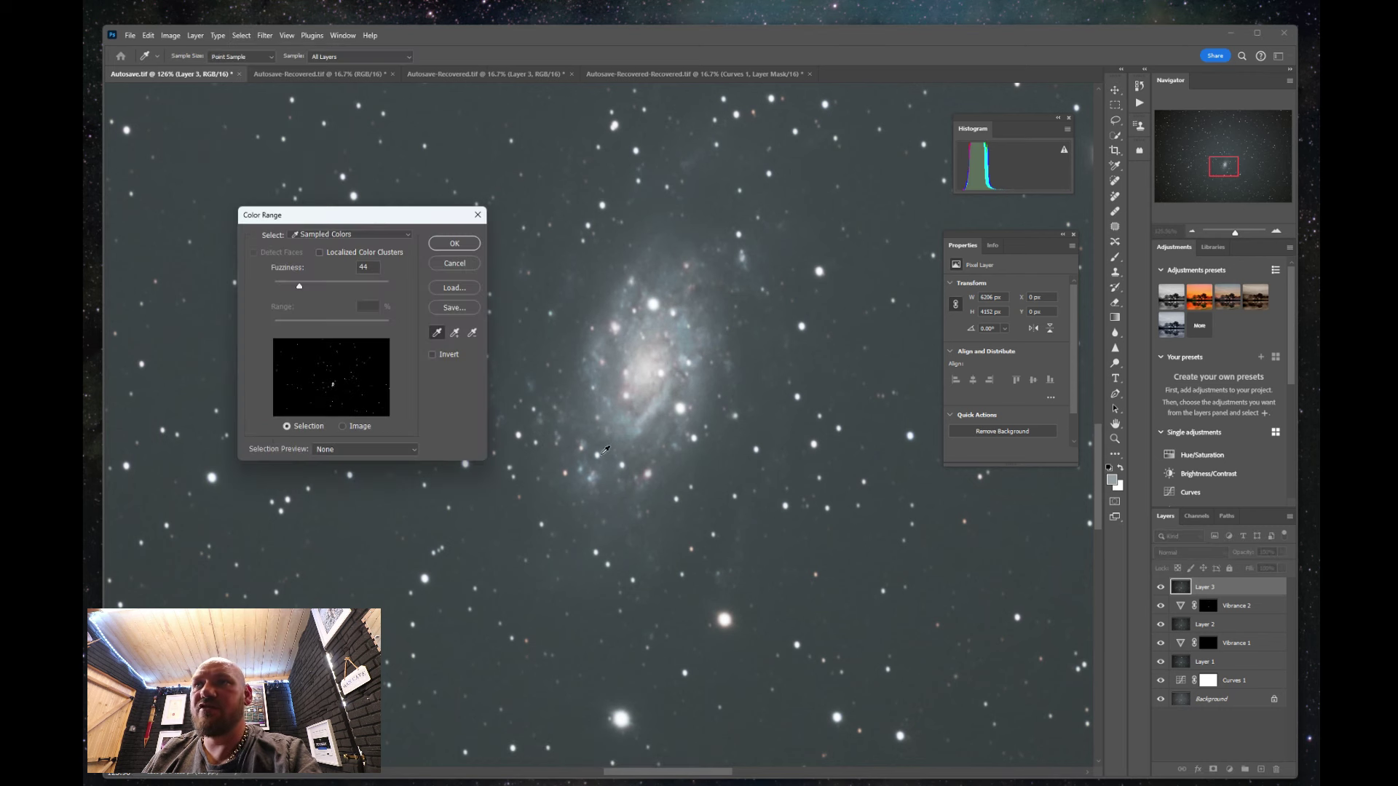
click(598, 471)
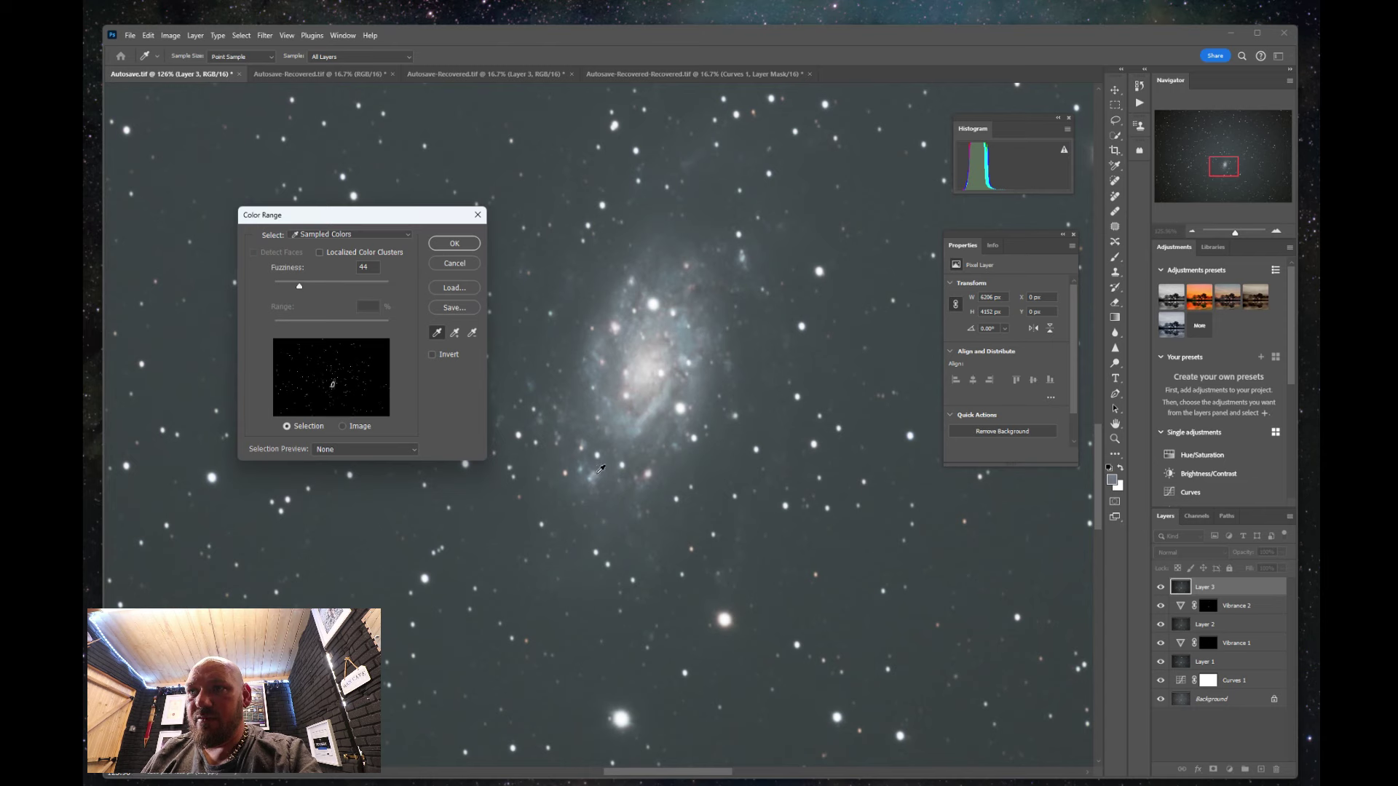
key(Return)
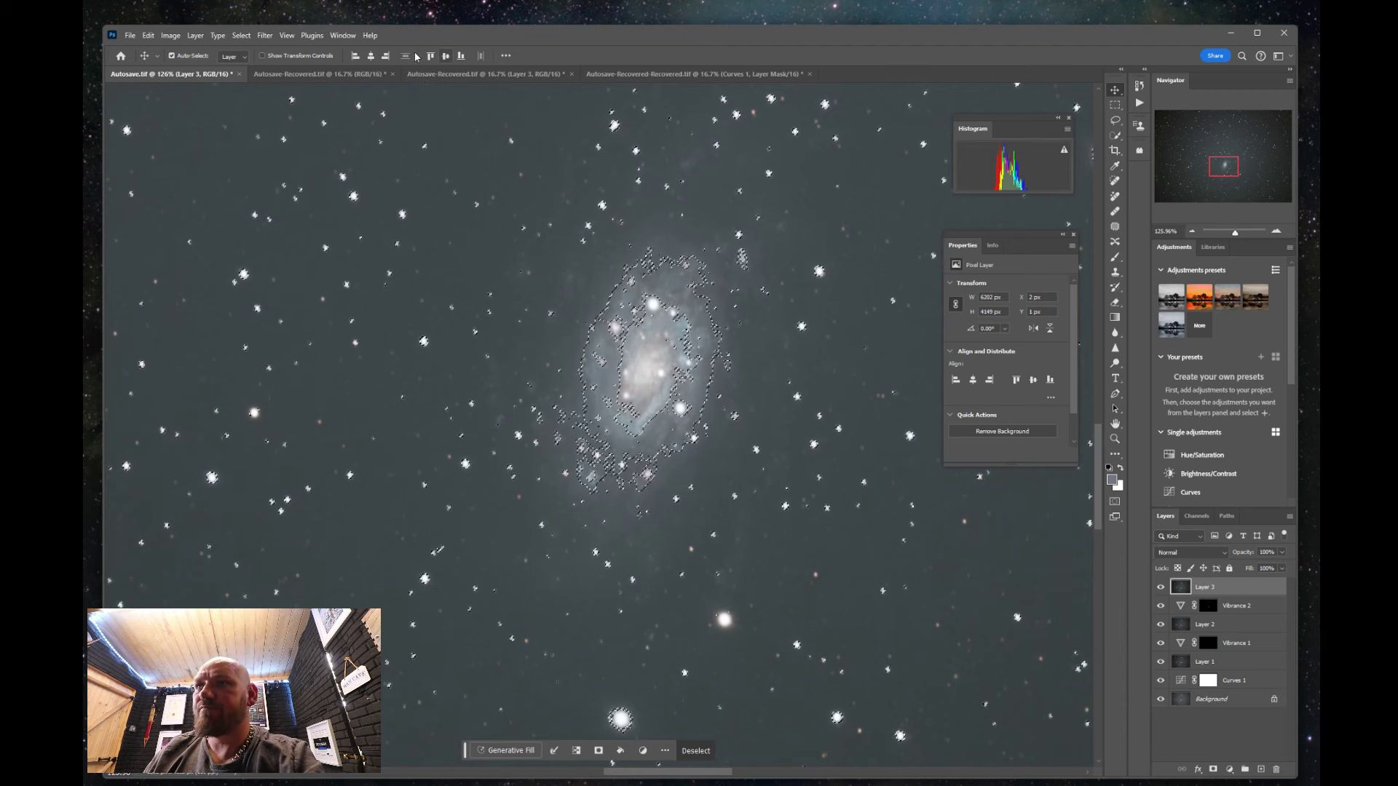
Smooth the spiral-arm selection with Select and Mask, using a feather of about 7.8 px and a contrast of 10%.
click(241, 36)
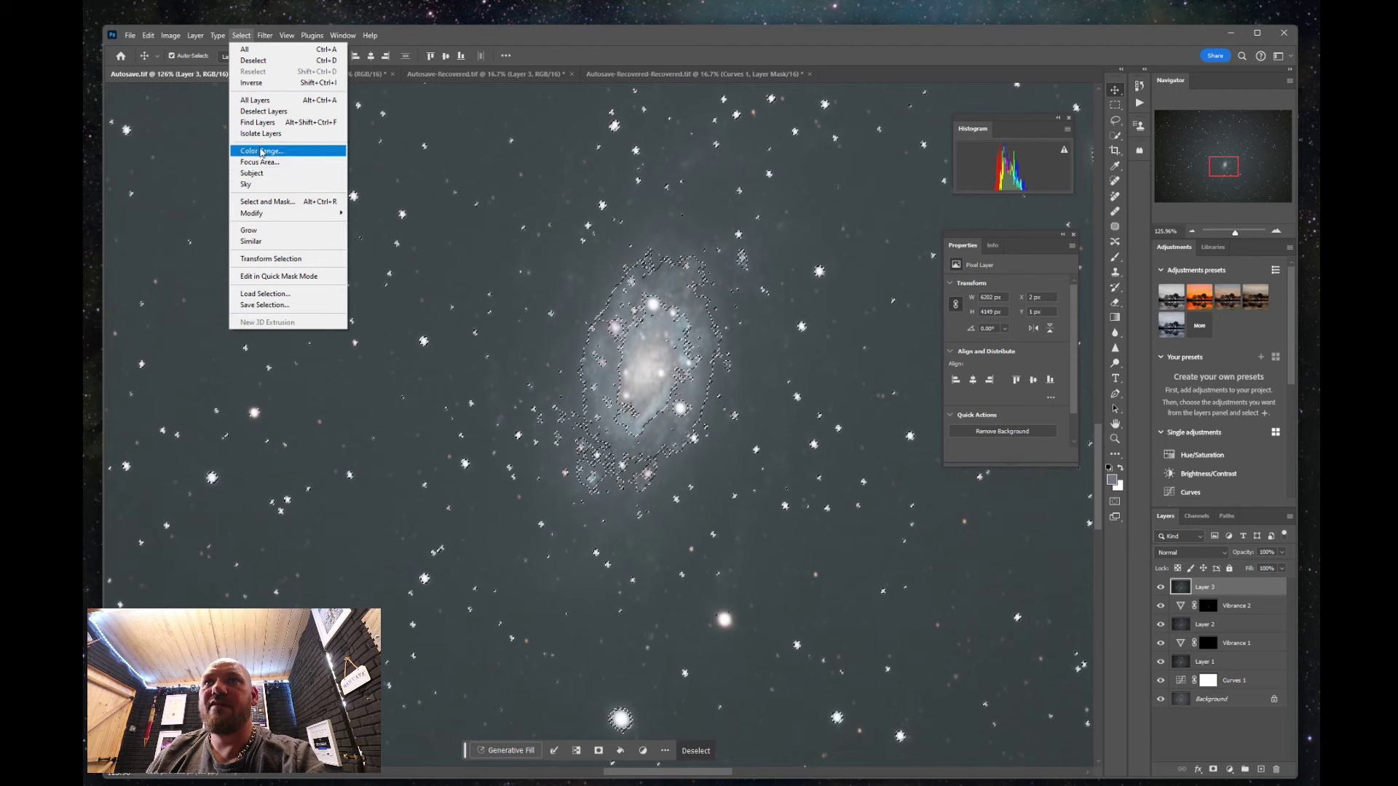
click(265, 201)
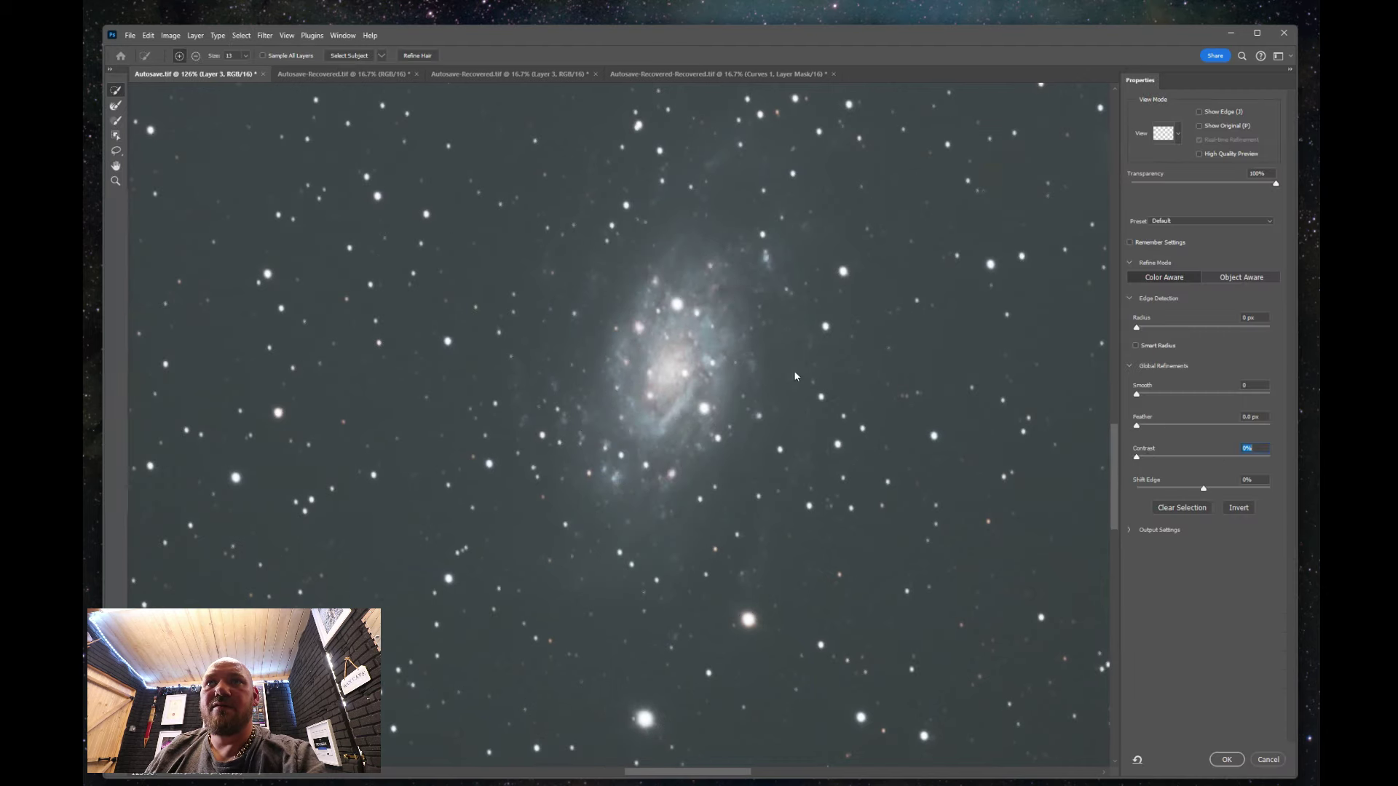
drag(1137, 428, 1180, 429)
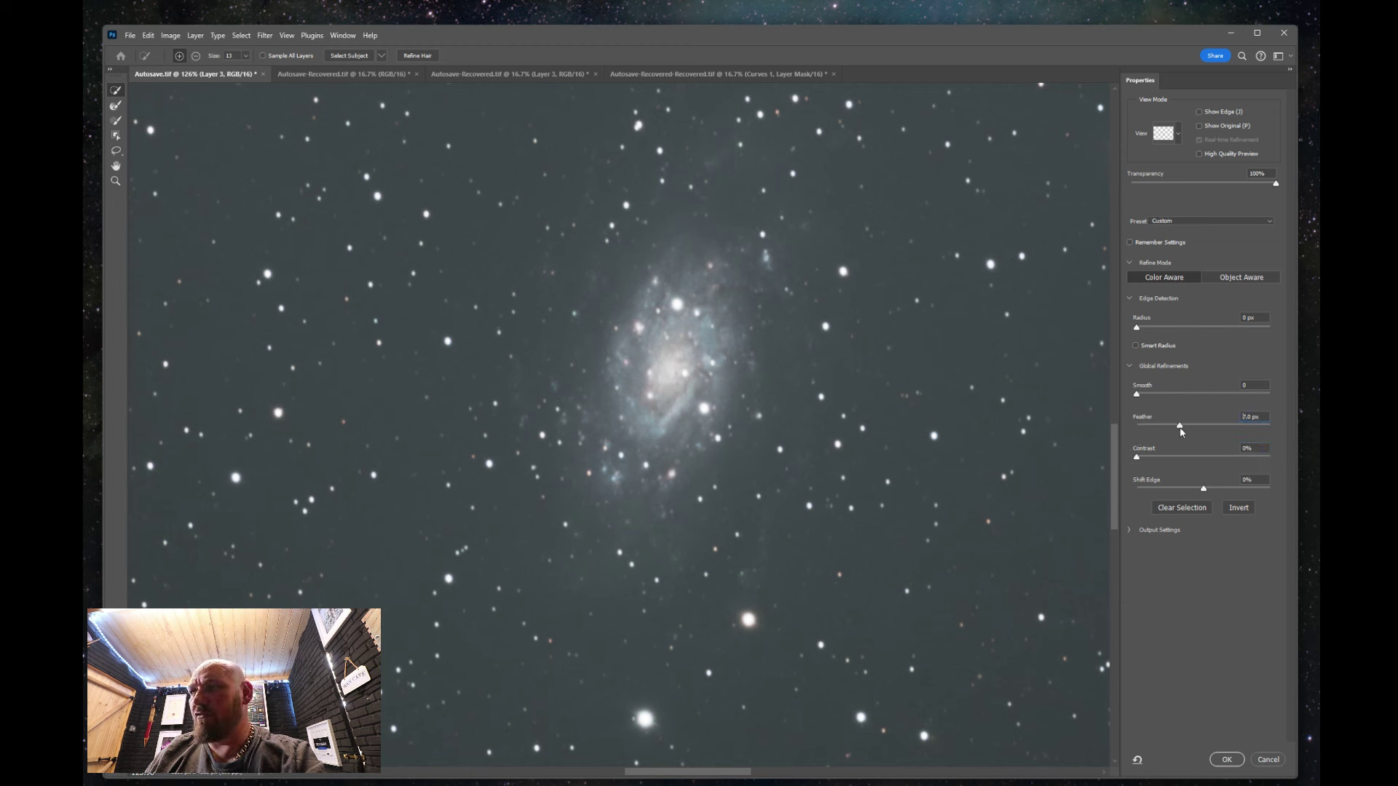
click(1149, 458)
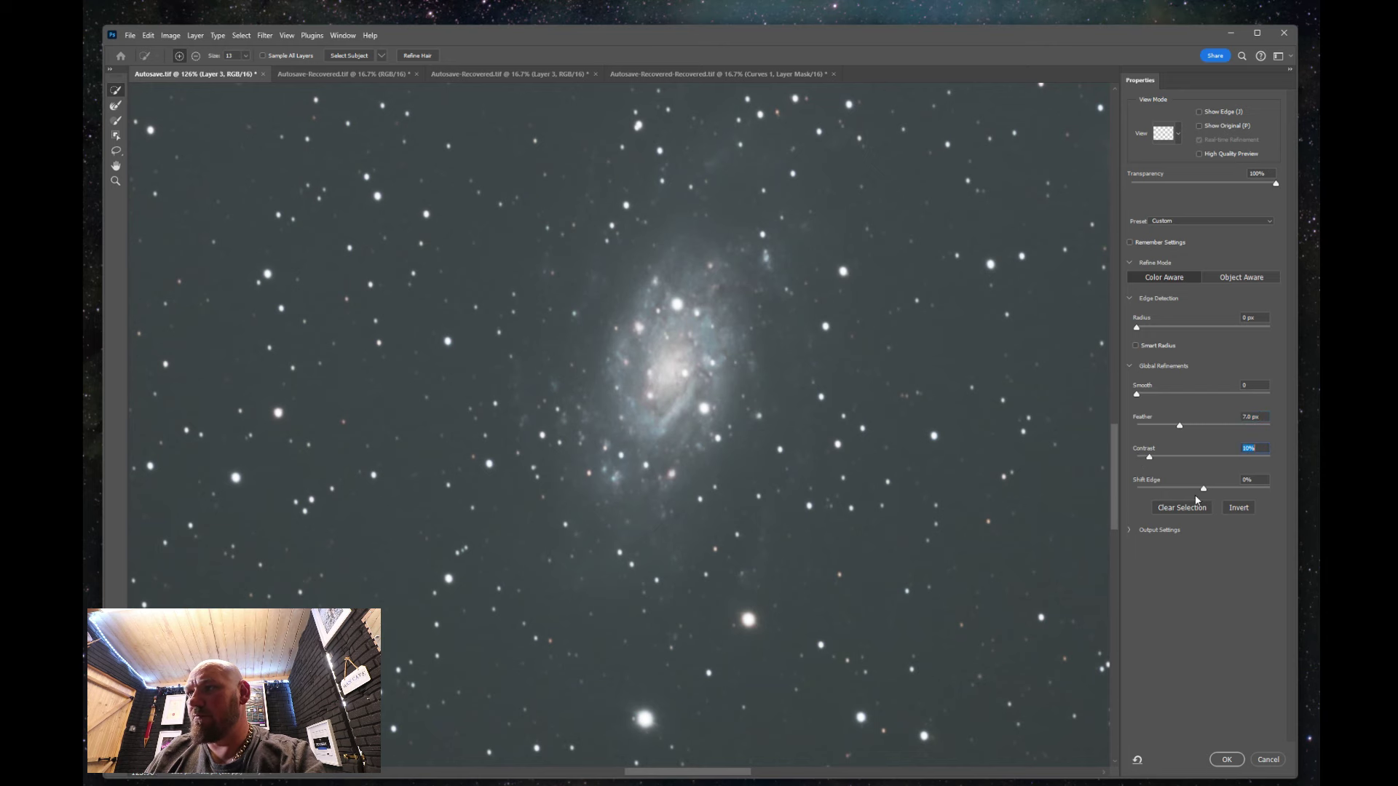
click(1230, 757)
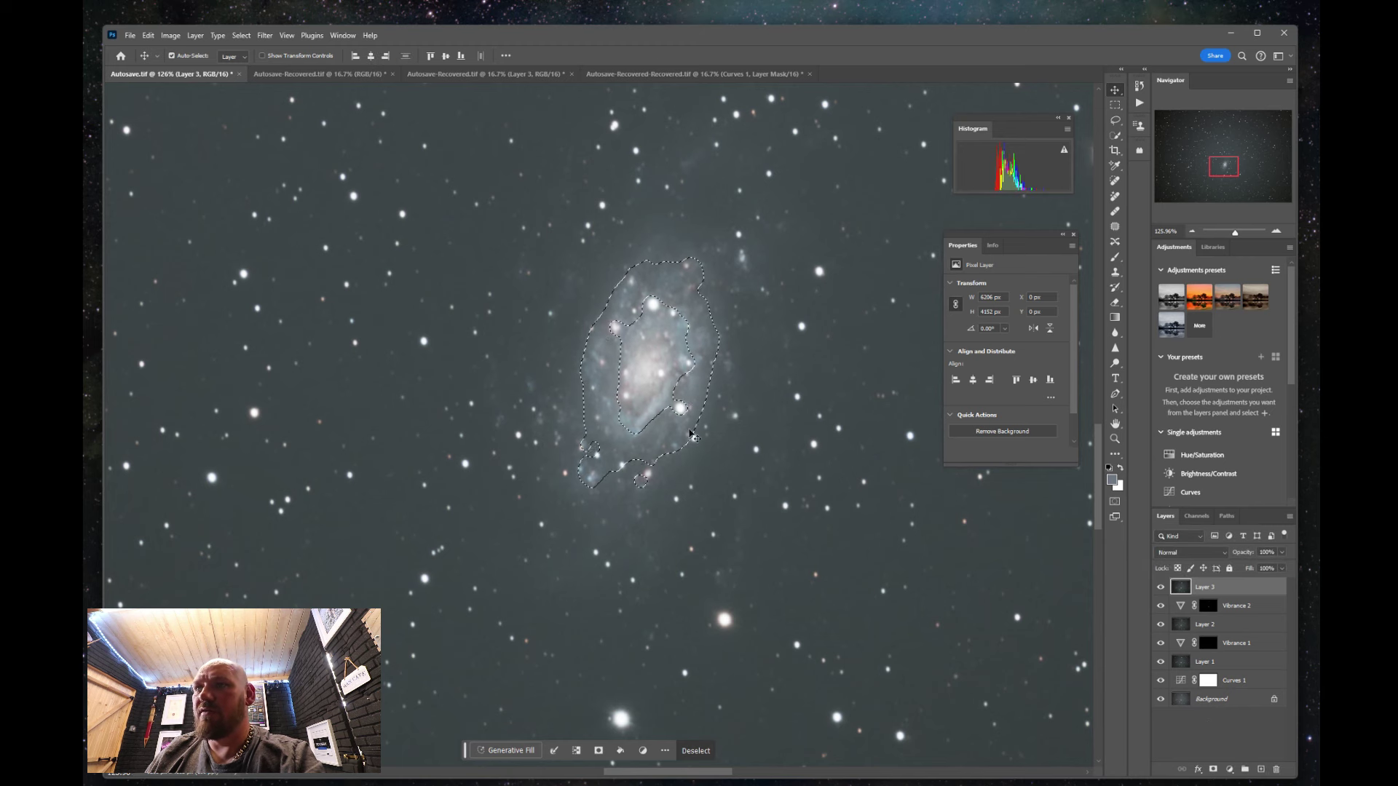
Add a Vibrance adjustment for the spiral arms at about +21 vibrance and +6 saturation, and stamp the result onto a new layer.
click(1230, 769)
click(1254, 645)
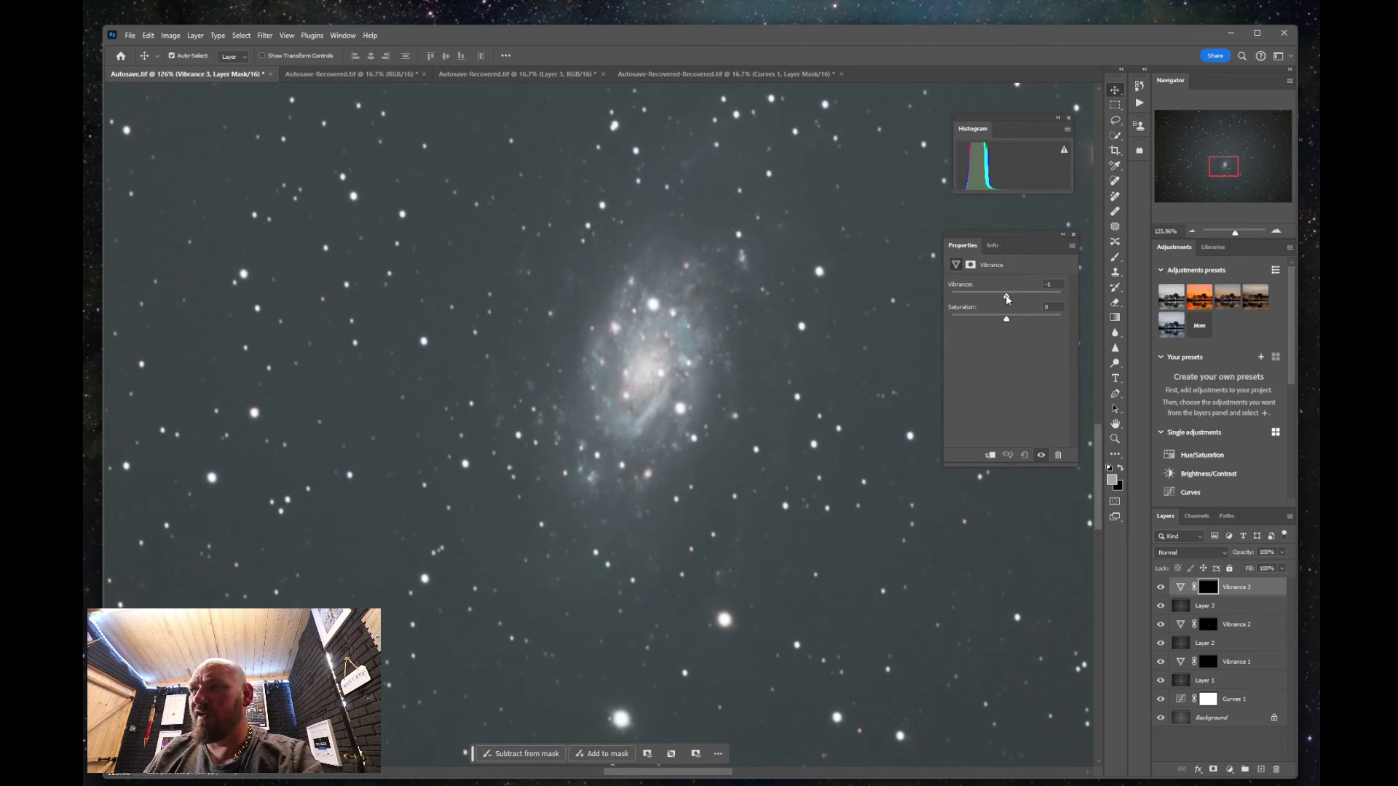
mouse_move(1007, 299)
mouse_down()
mouse_move(1038, 301)
mouse_move(1017, 300)
mouse_up()
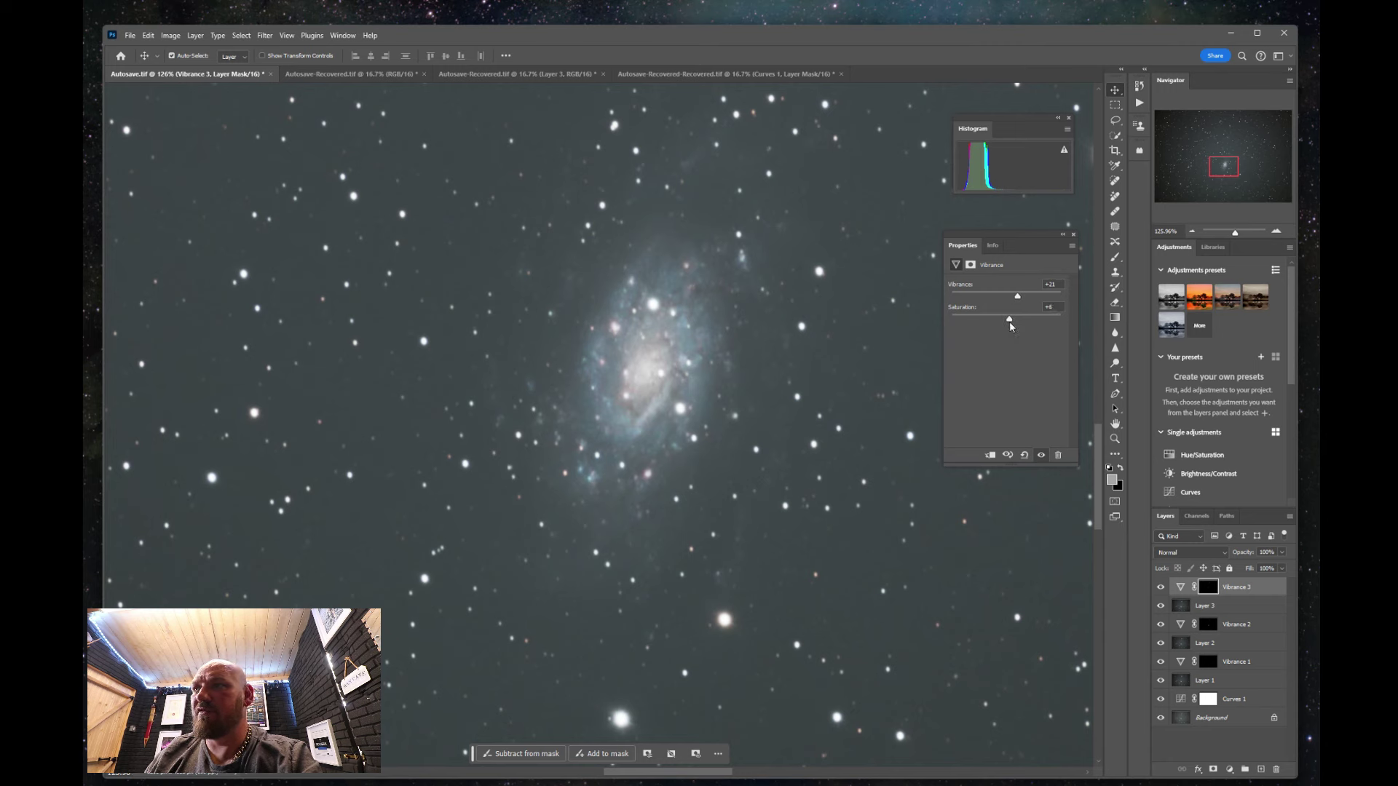
click(1227, 747)
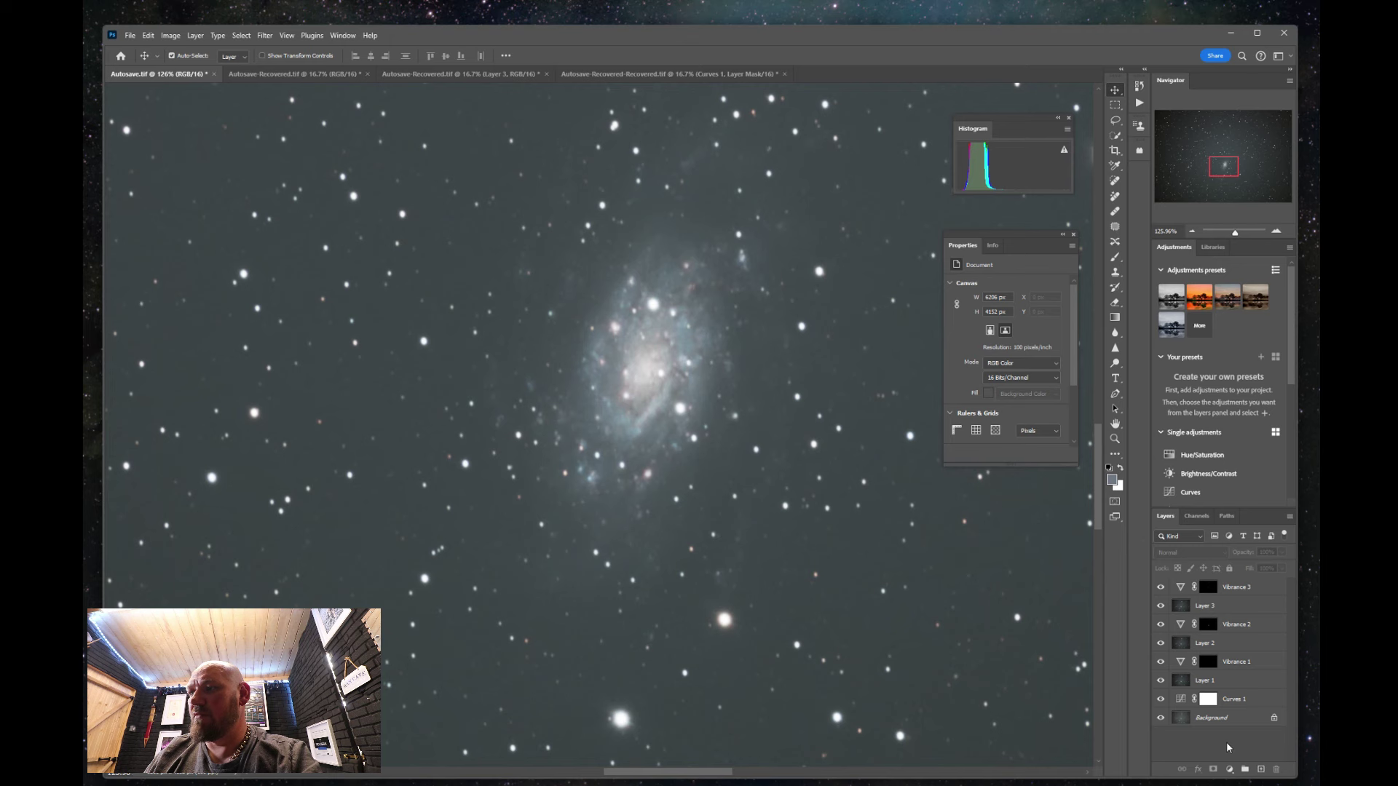
key(ctrl+alt+shift+e)
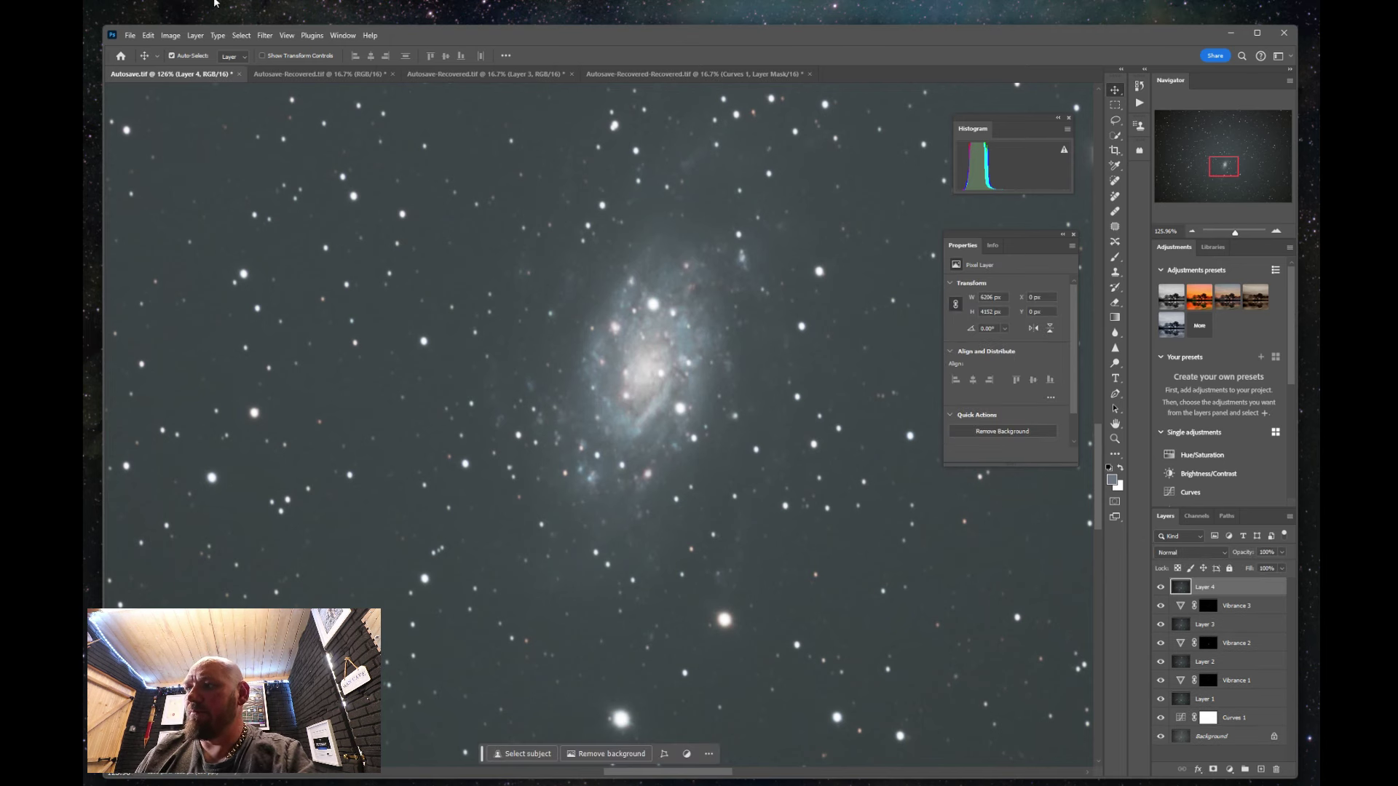
Select the galaxy's faint outer halo by Color Range, sampling a dim tone above the galaxy with a fuzziness of about 28.
click(241, 35)
click(256, 153)
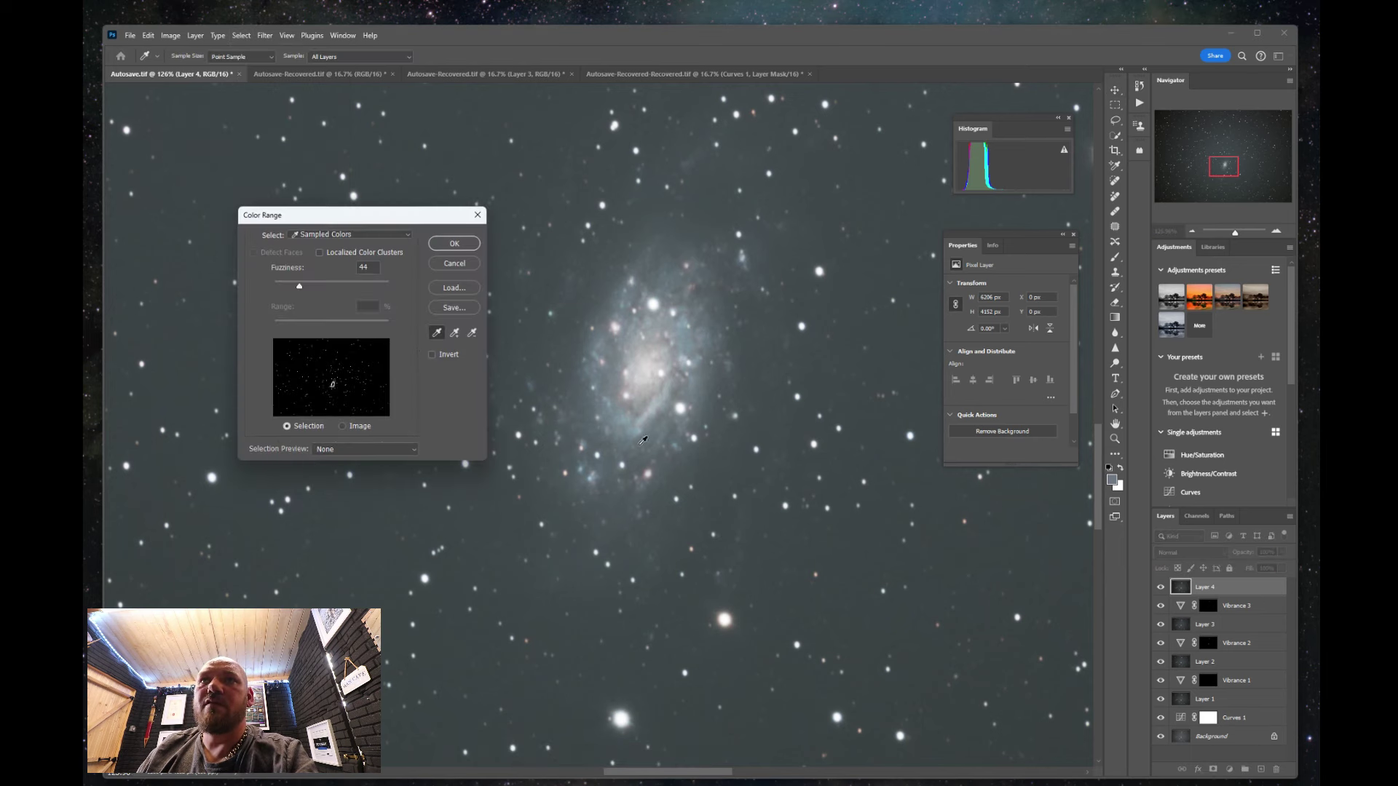
click(574, 276)
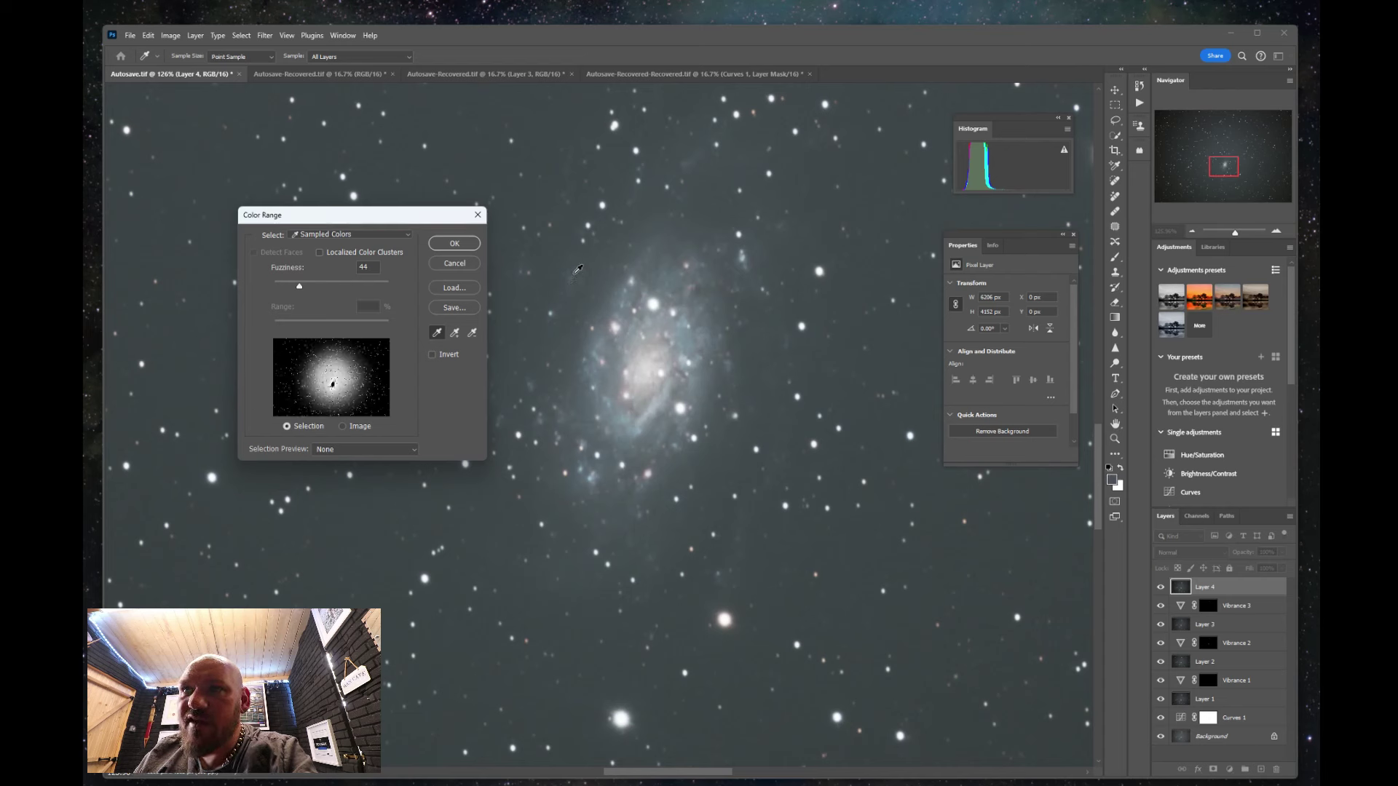
click(688, 163)
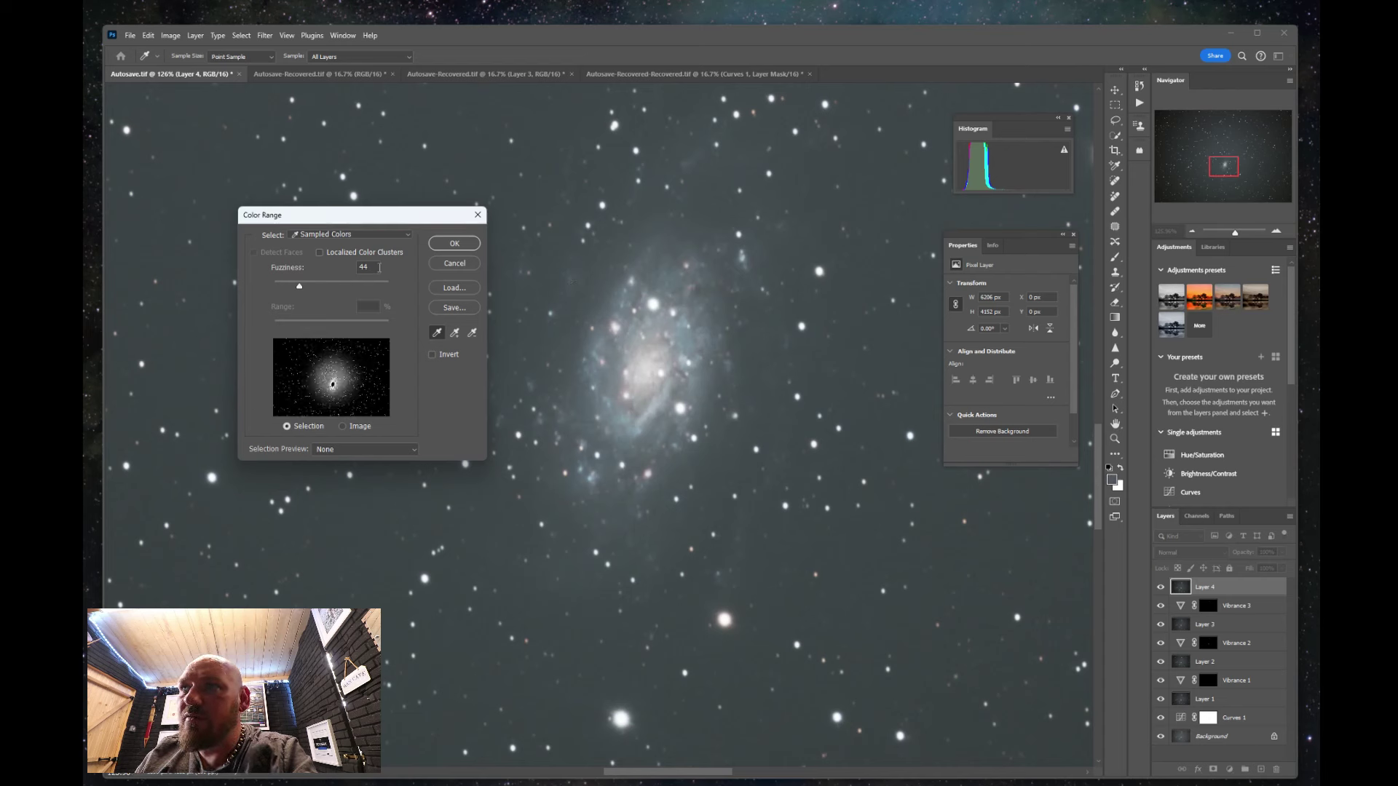
drag(289, 283, 291, 286)
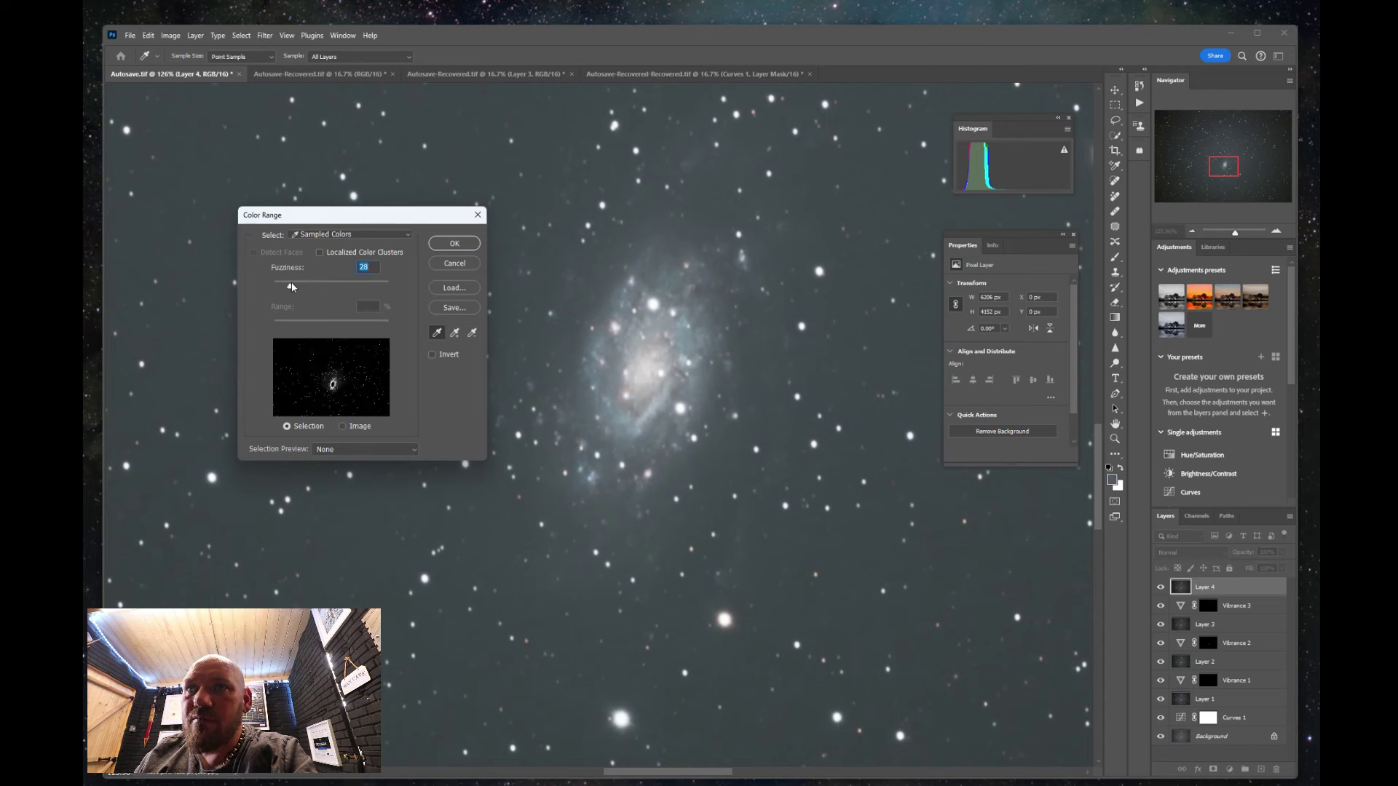
click(453, 243)
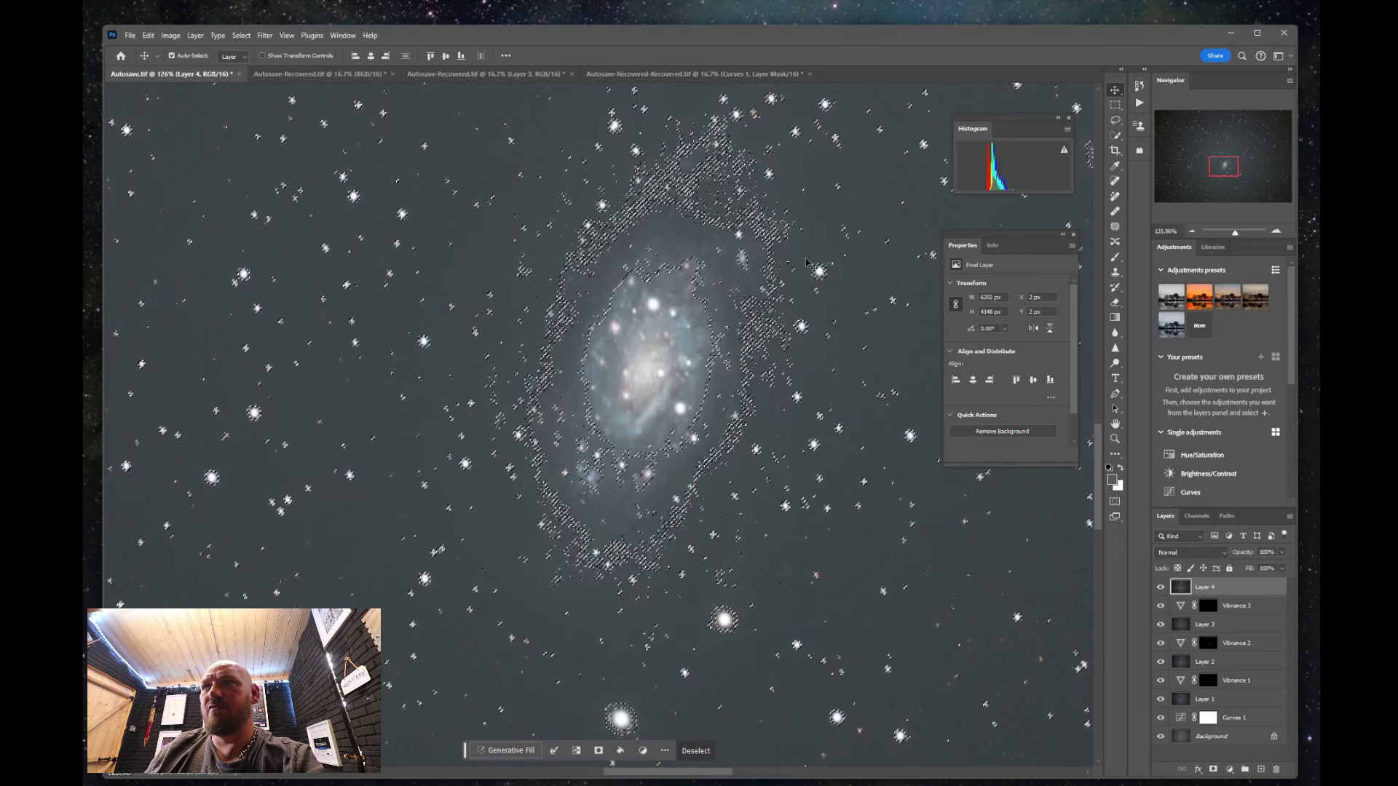
Refine the outer halo selection with Select and Mask, using a feather of about 1.5 px and a slightly raised contrast.
click(243, 37)
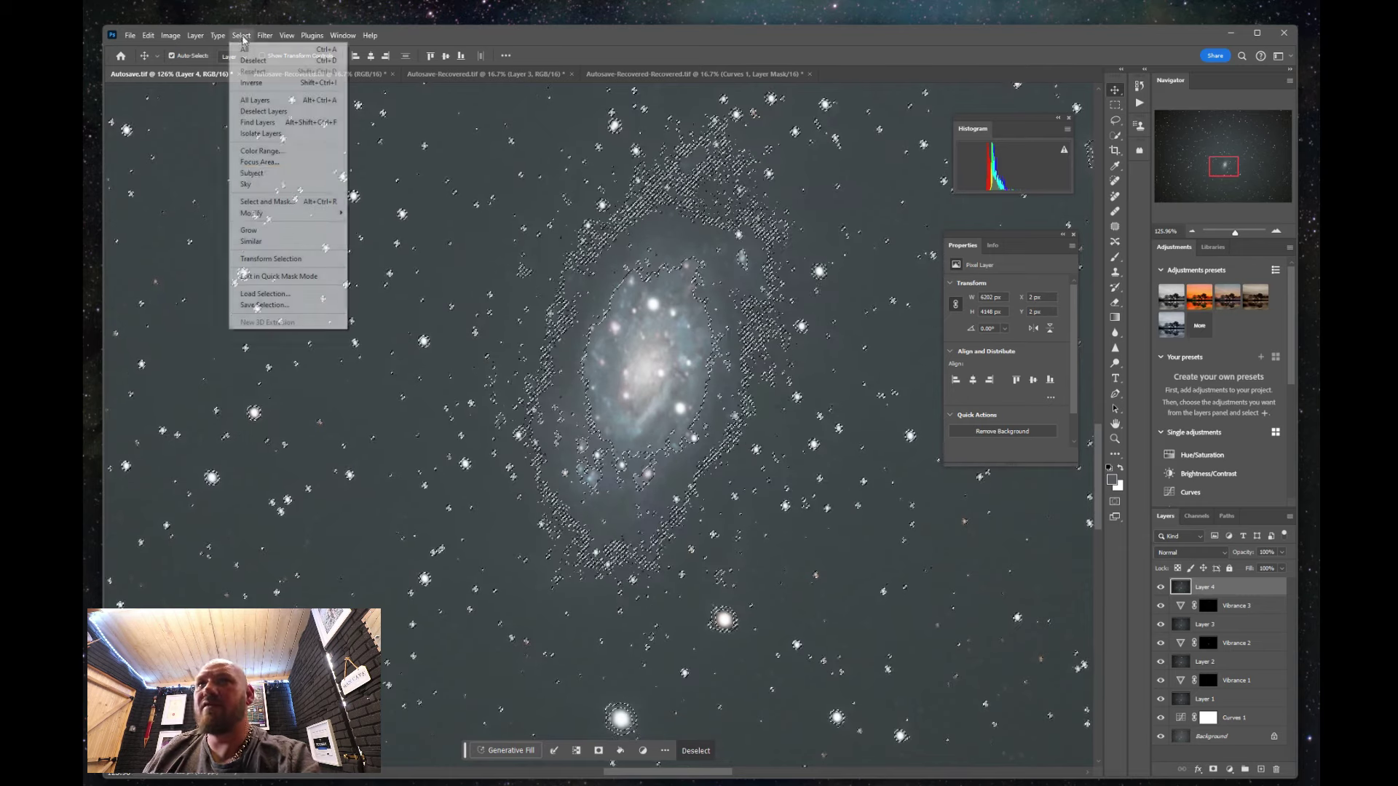
click(279, 203)
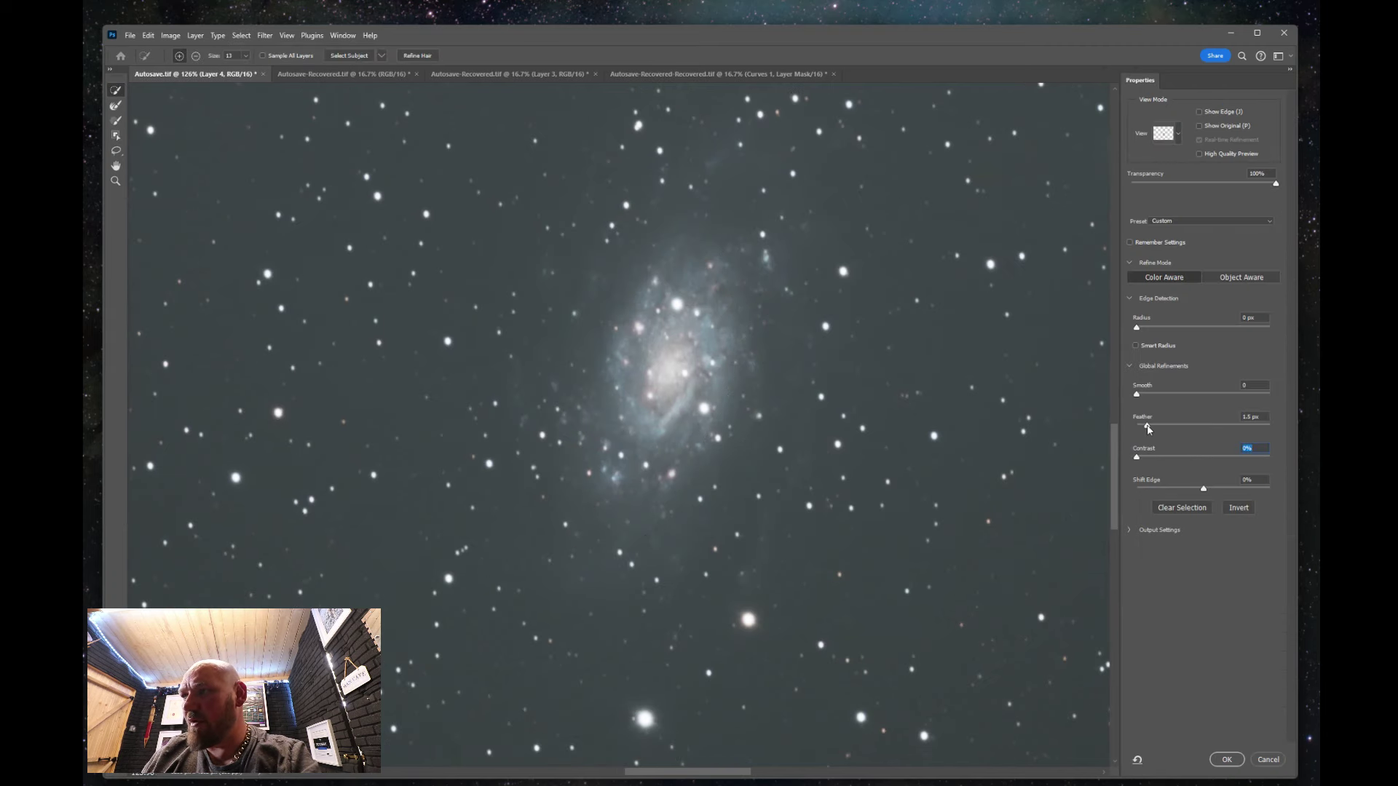
click(1146, 426)
drag(1142, 456, 1140, 458)
click(1226, 760)
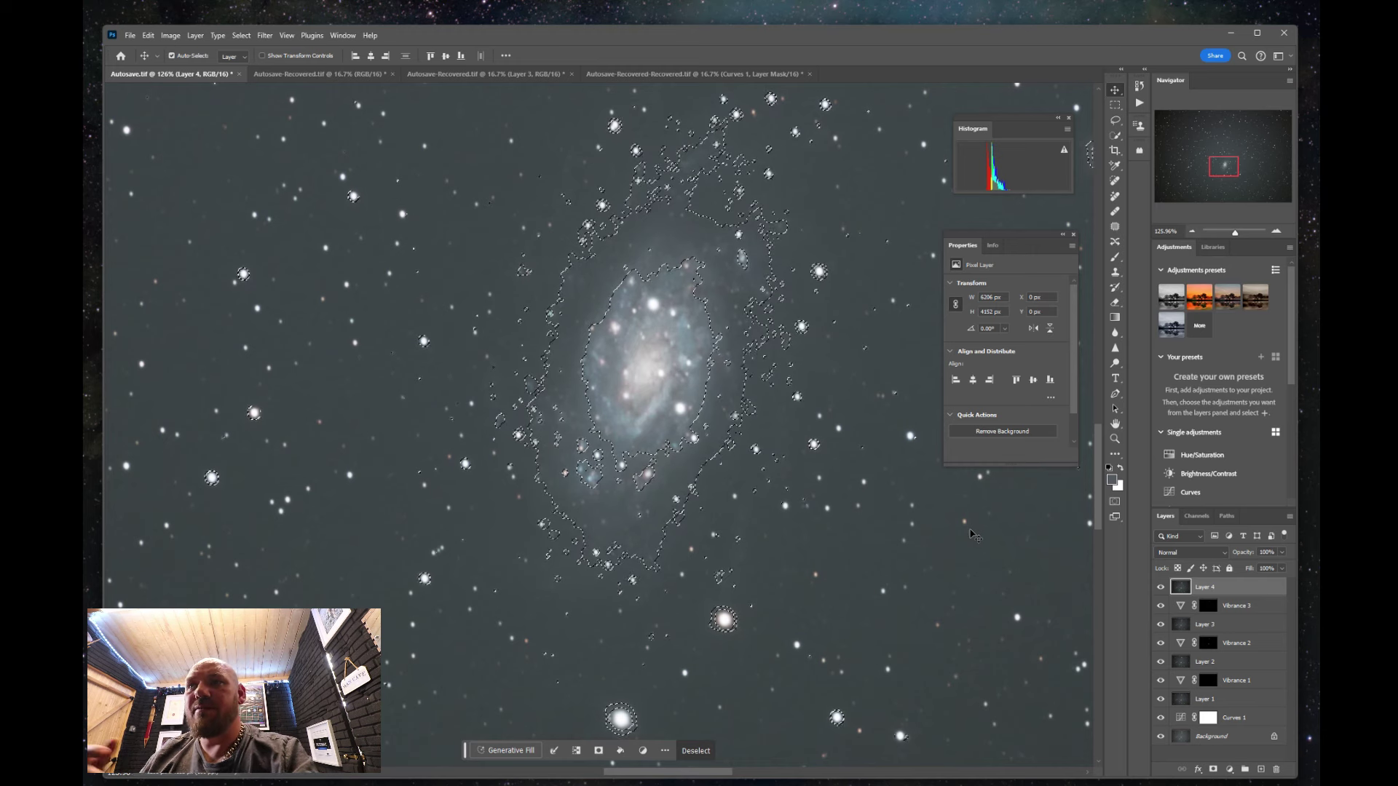
Start a new adjustment layer limited to the outer halo selection.
click(1230, 770)
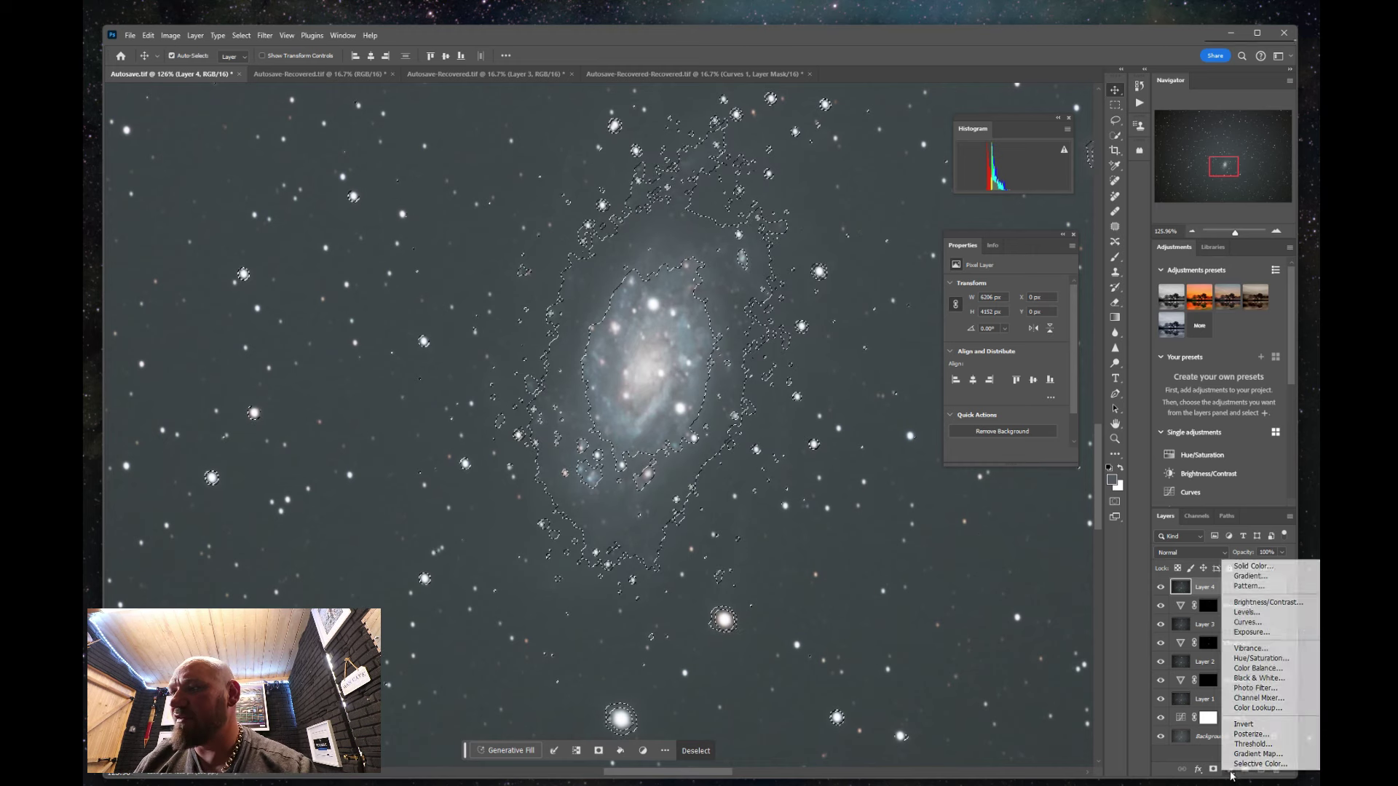
Add a Vibrance adjustment layer masked to the galaxy selection, with Vibrance at +12 and Saturation at +3.
click(1244, 653)
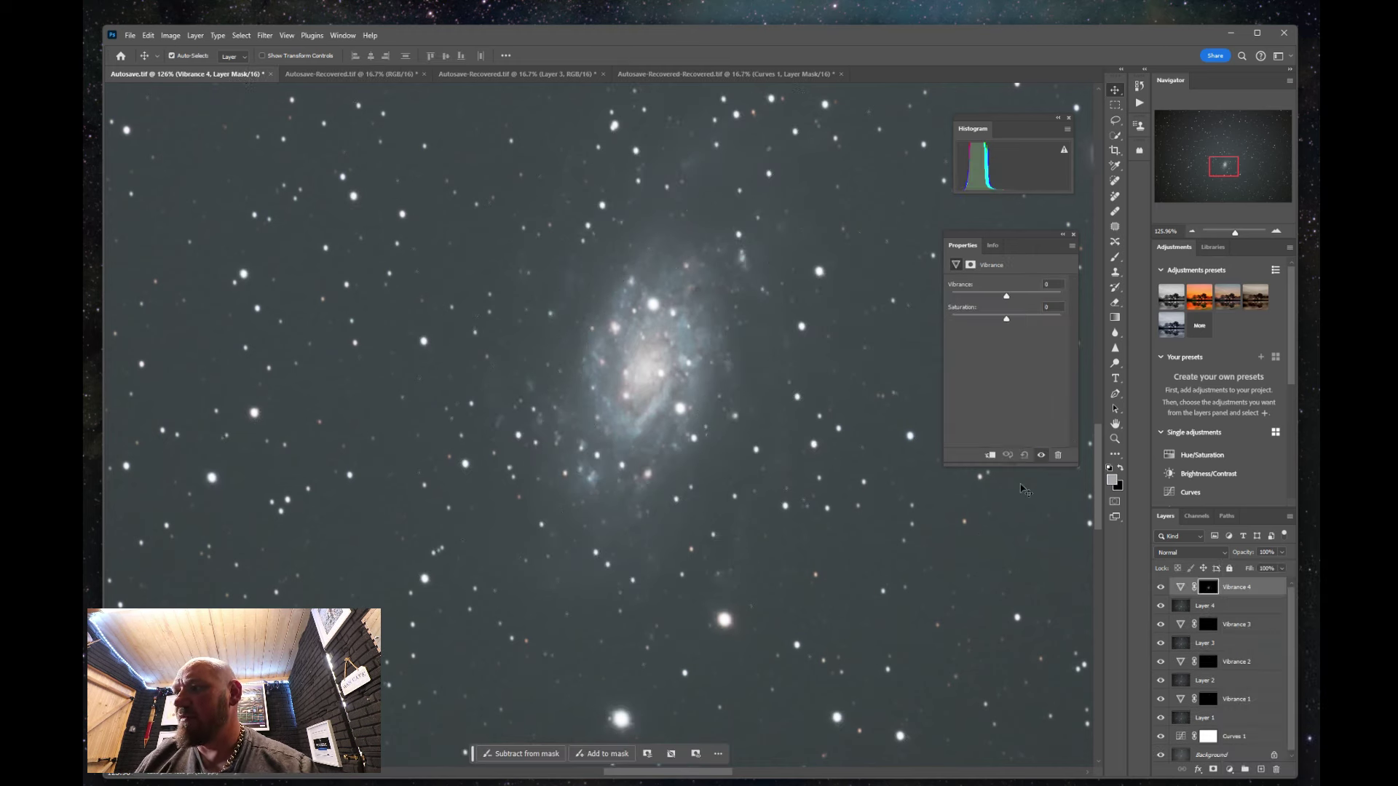
drag(1011, 298, 1045, 299)
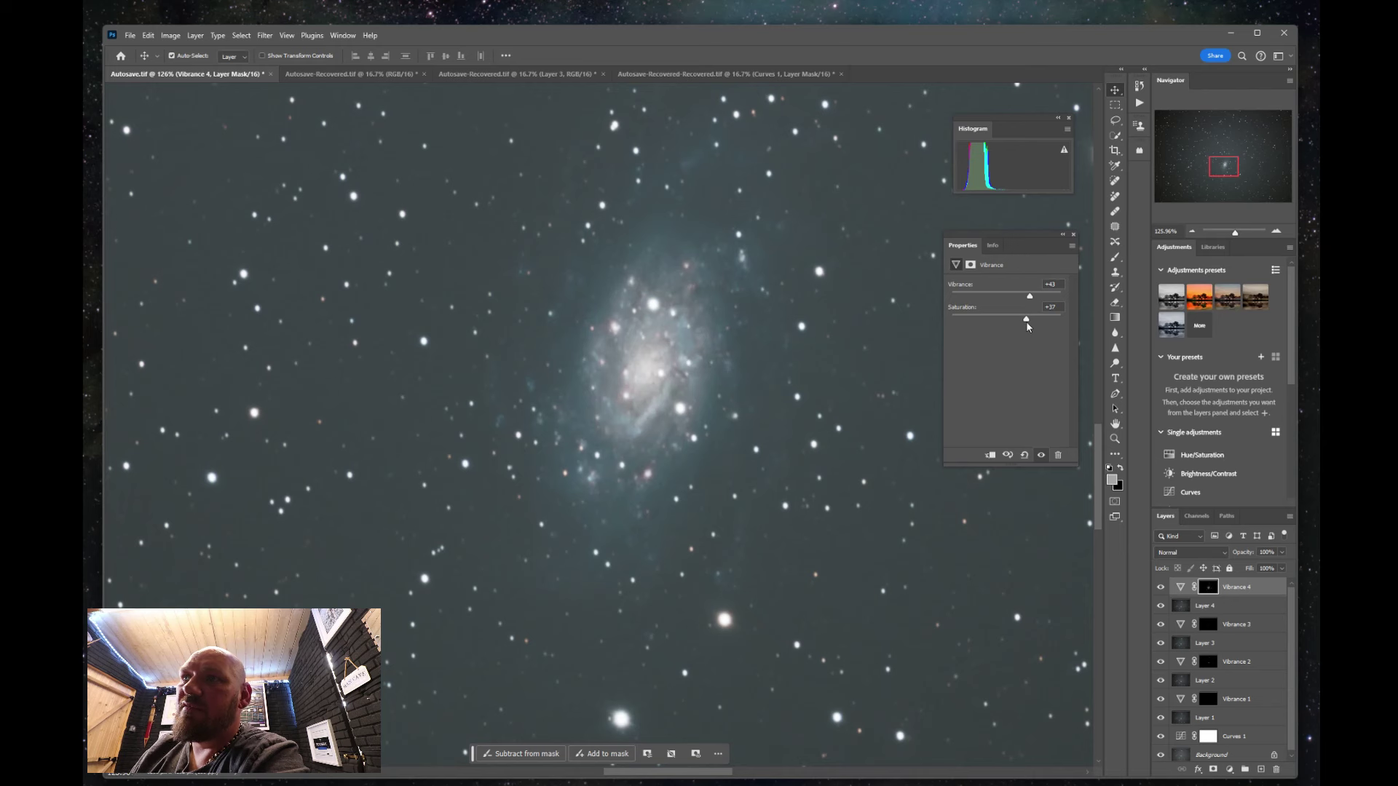
drag(1031, 298, 1008, 322)
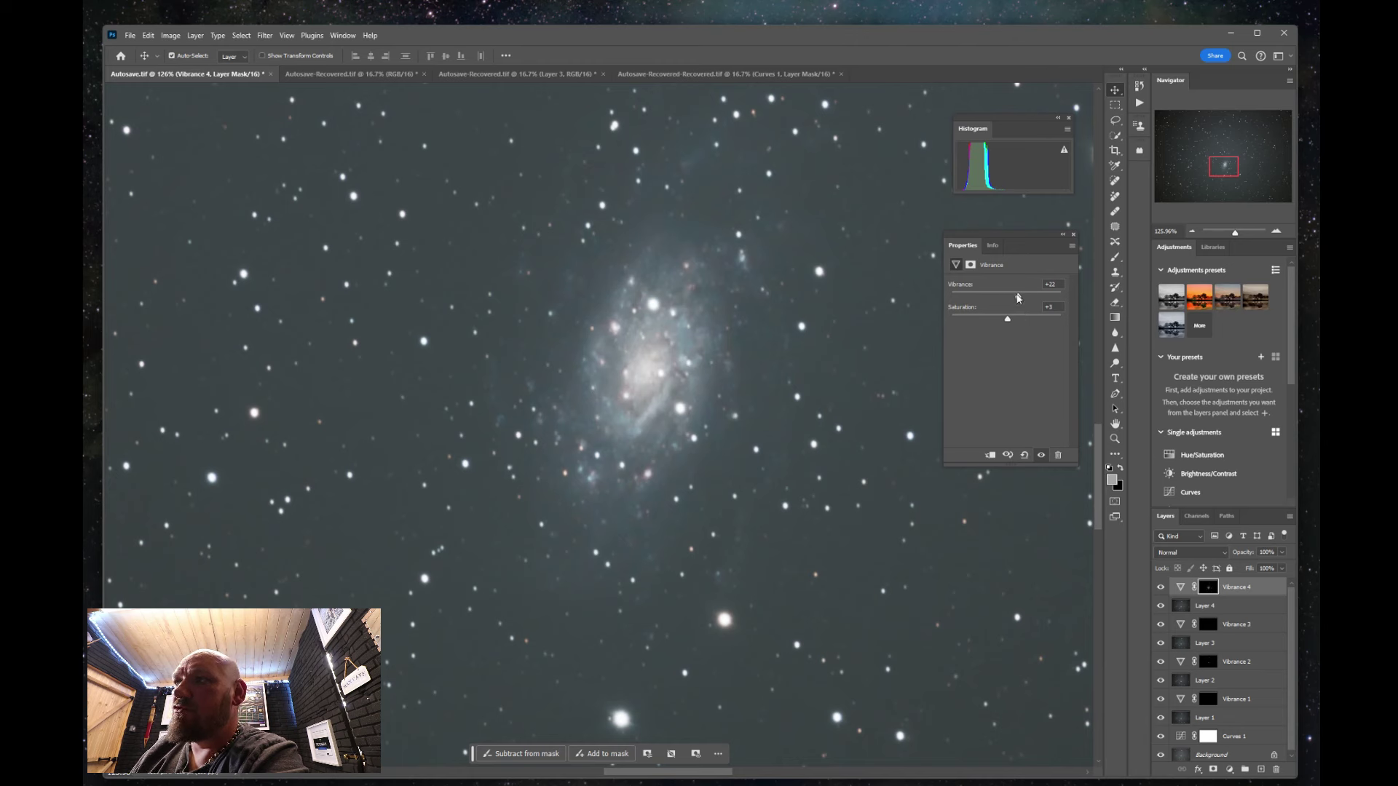
drag(1018, 298, 1012, 300)
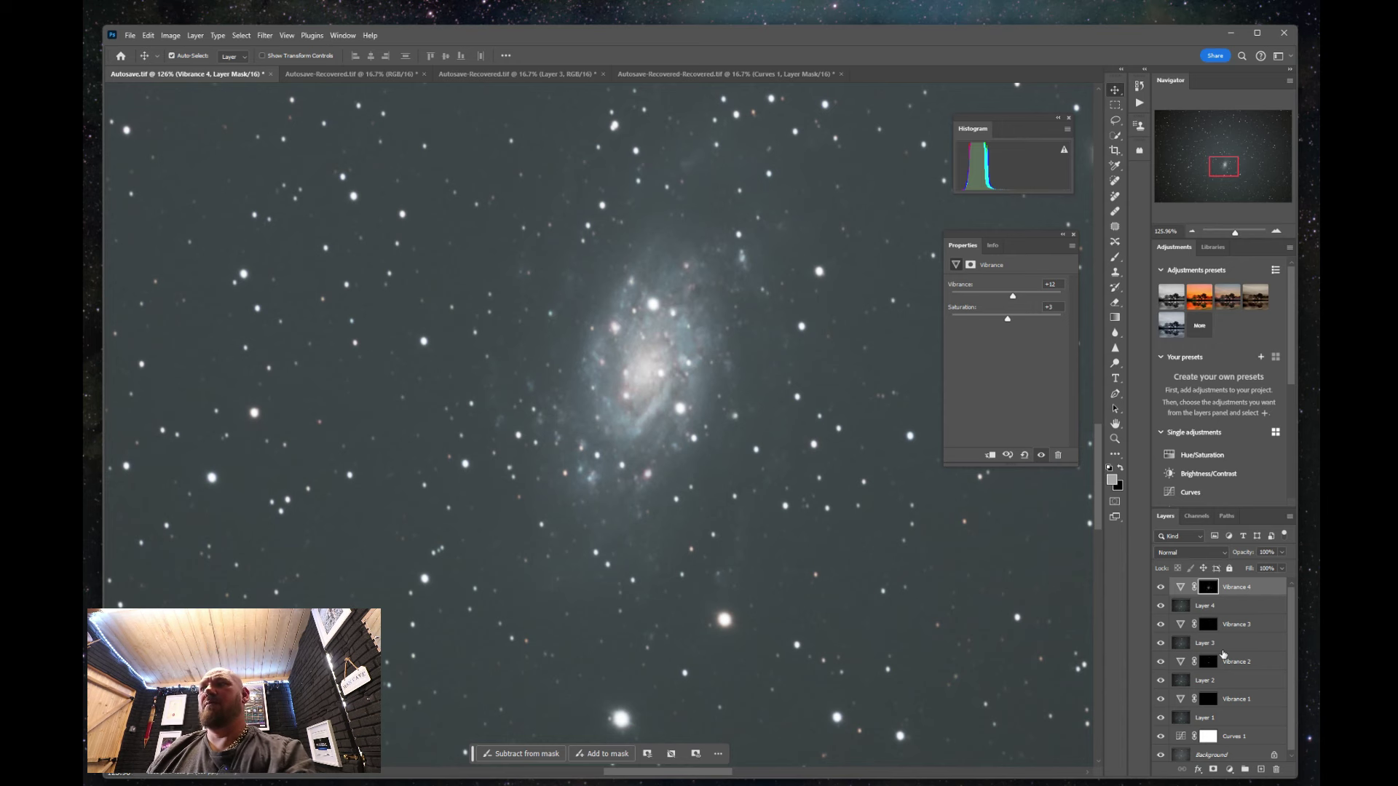
Stamp all visible layers into a new top layer and flatten the image to a single background.
key(ctrl+shift+alt+e)
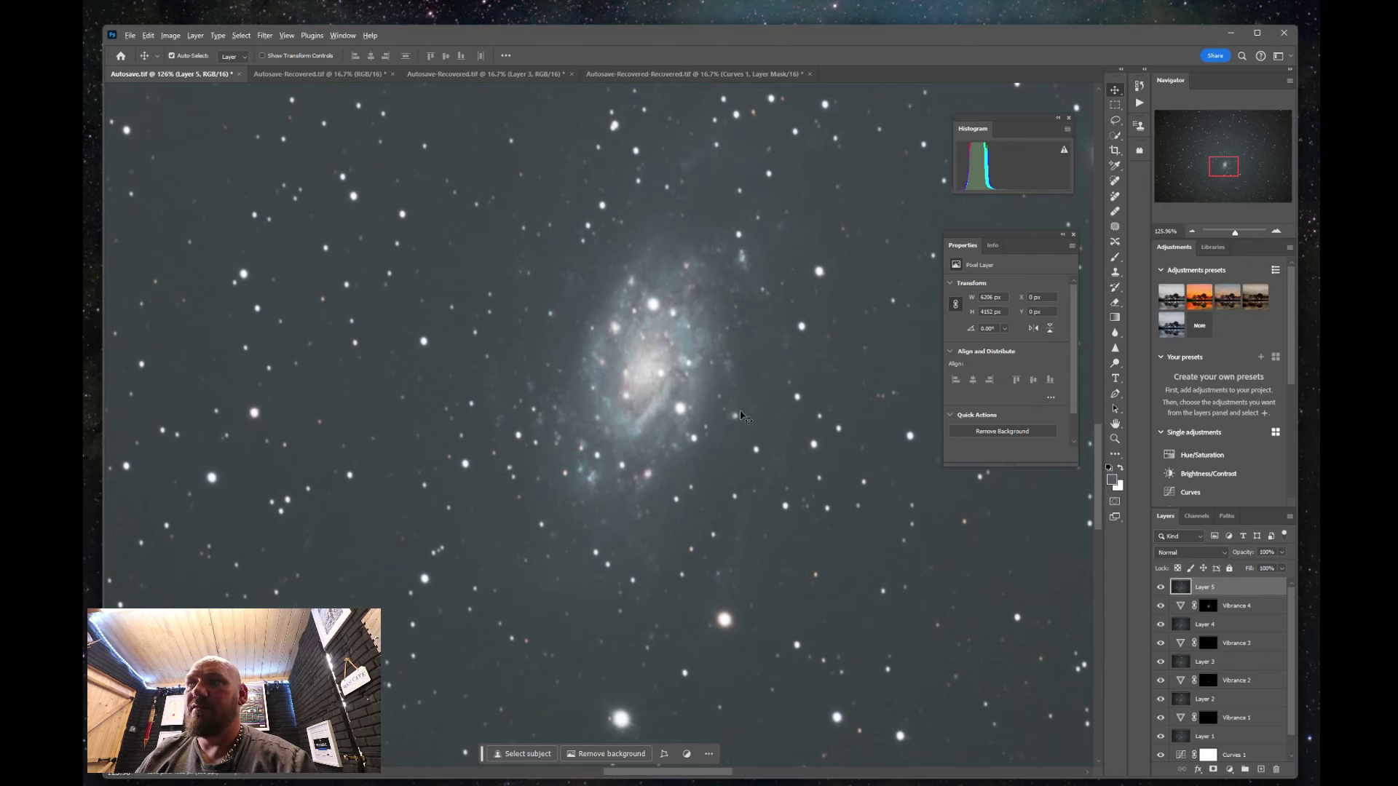
scroll(741, 415, down, 8)
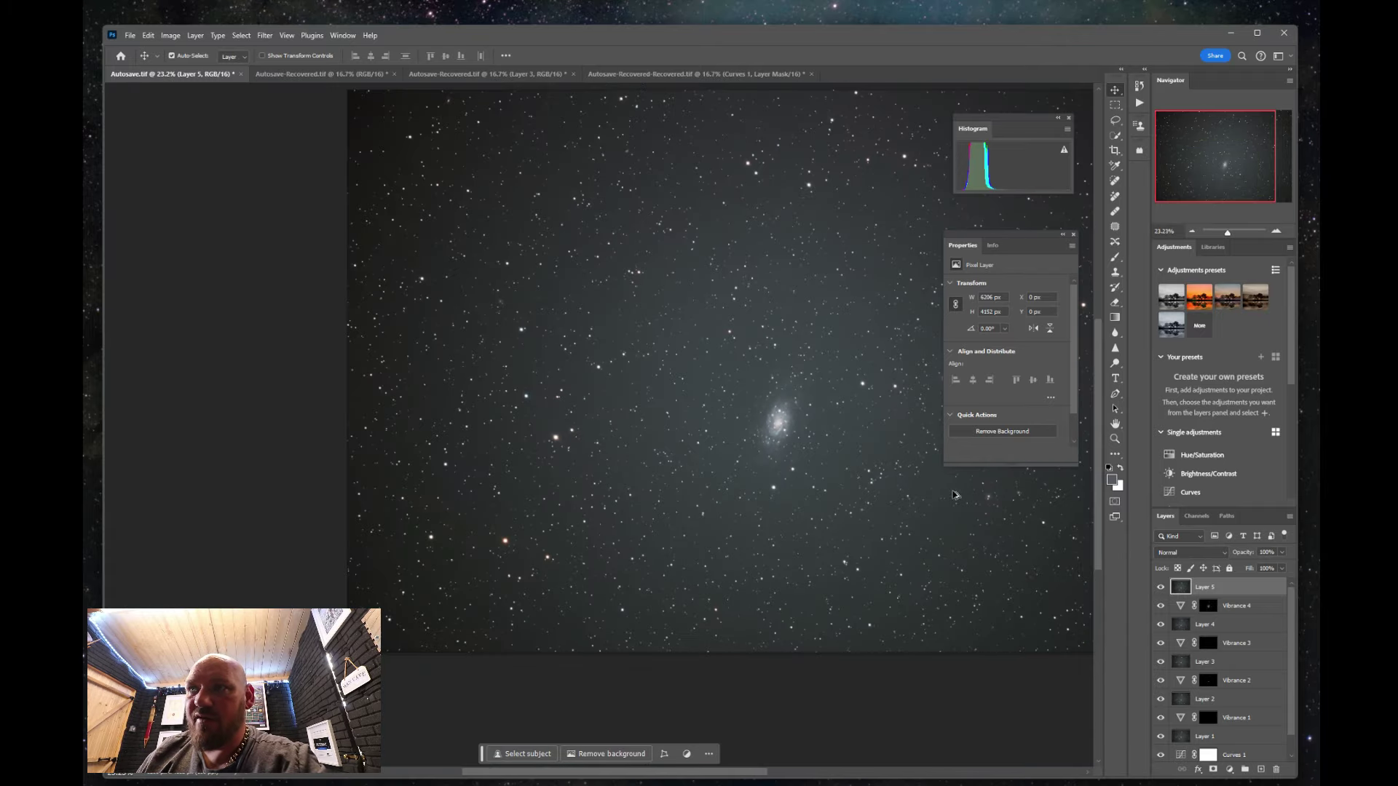
scroll(776, 418, up, 7)
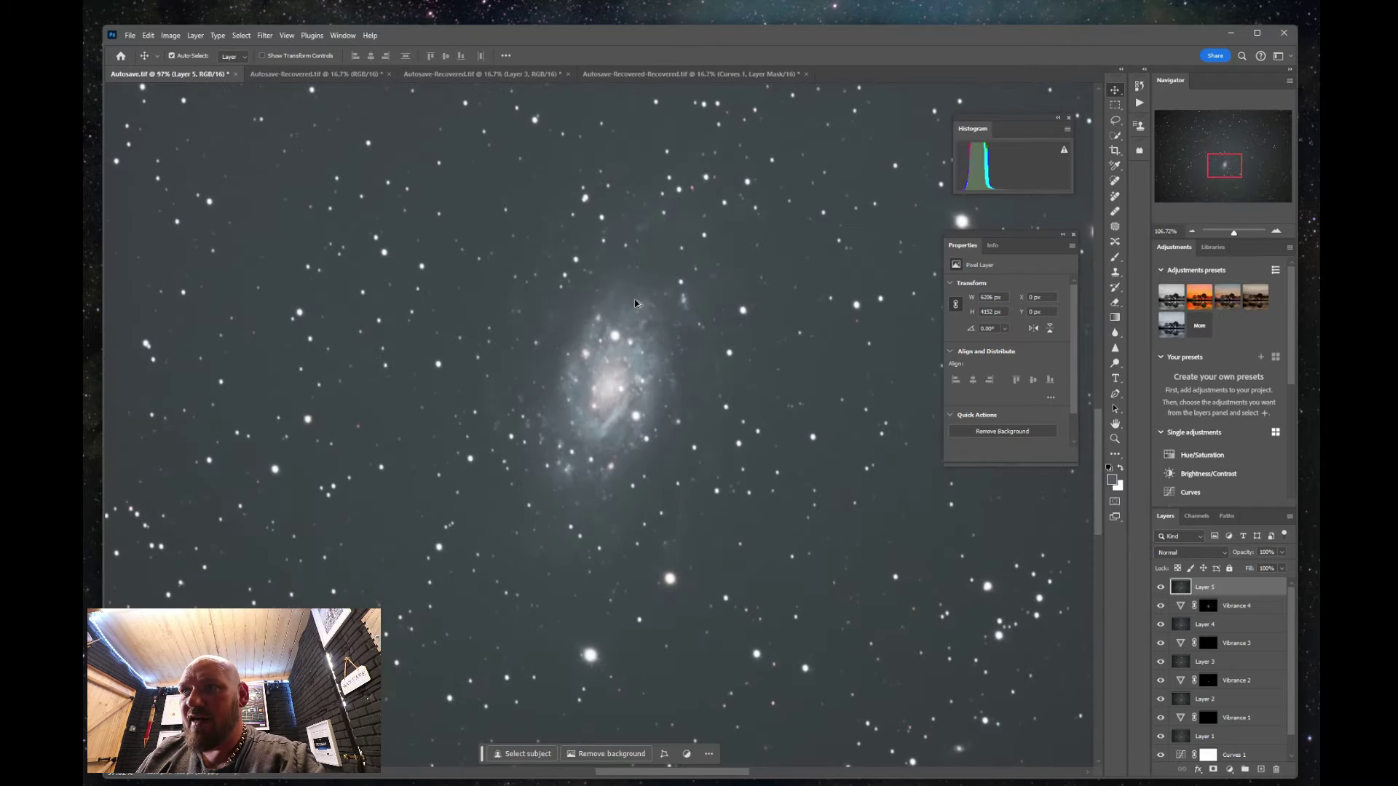
scroll(635, 303, up, 1)
right_click(1199, 589)
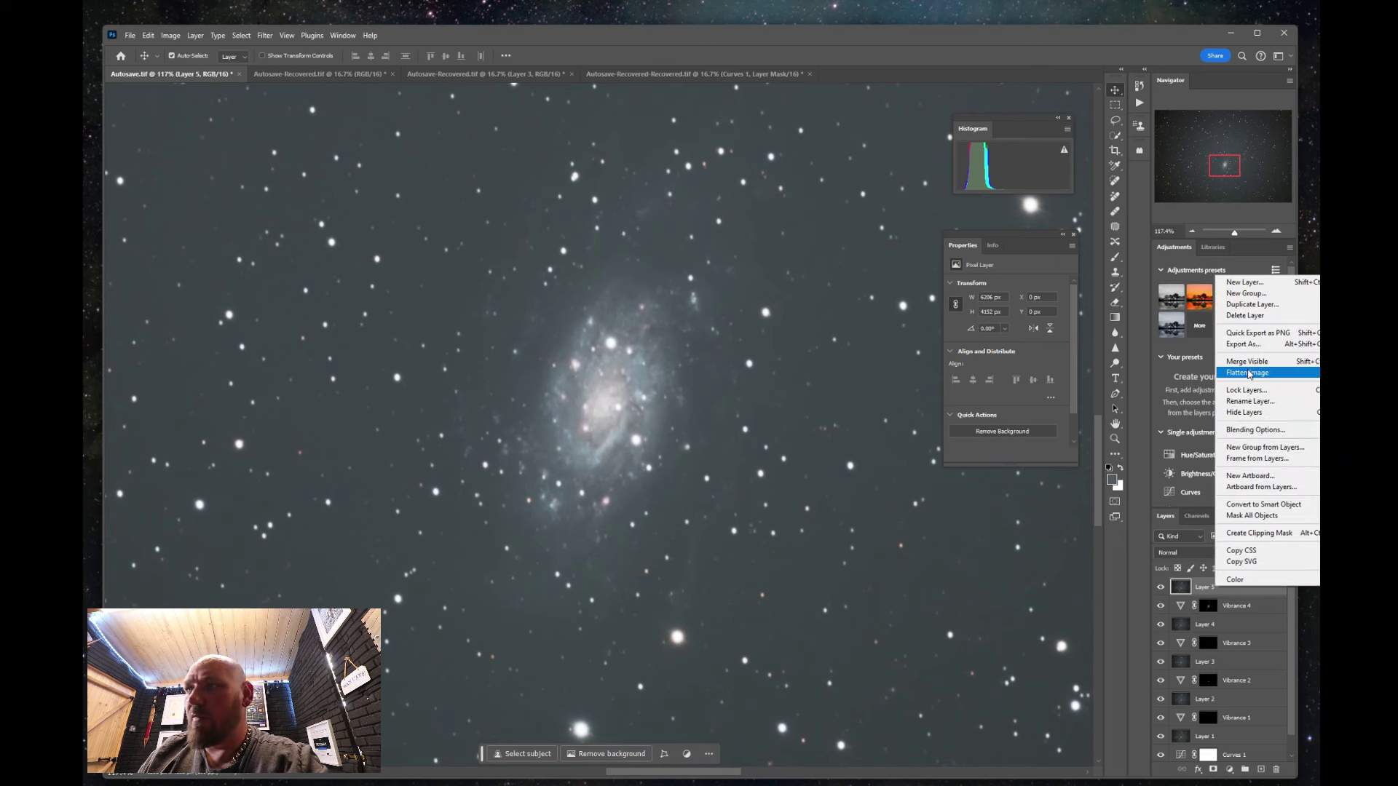
click(1283, 374)
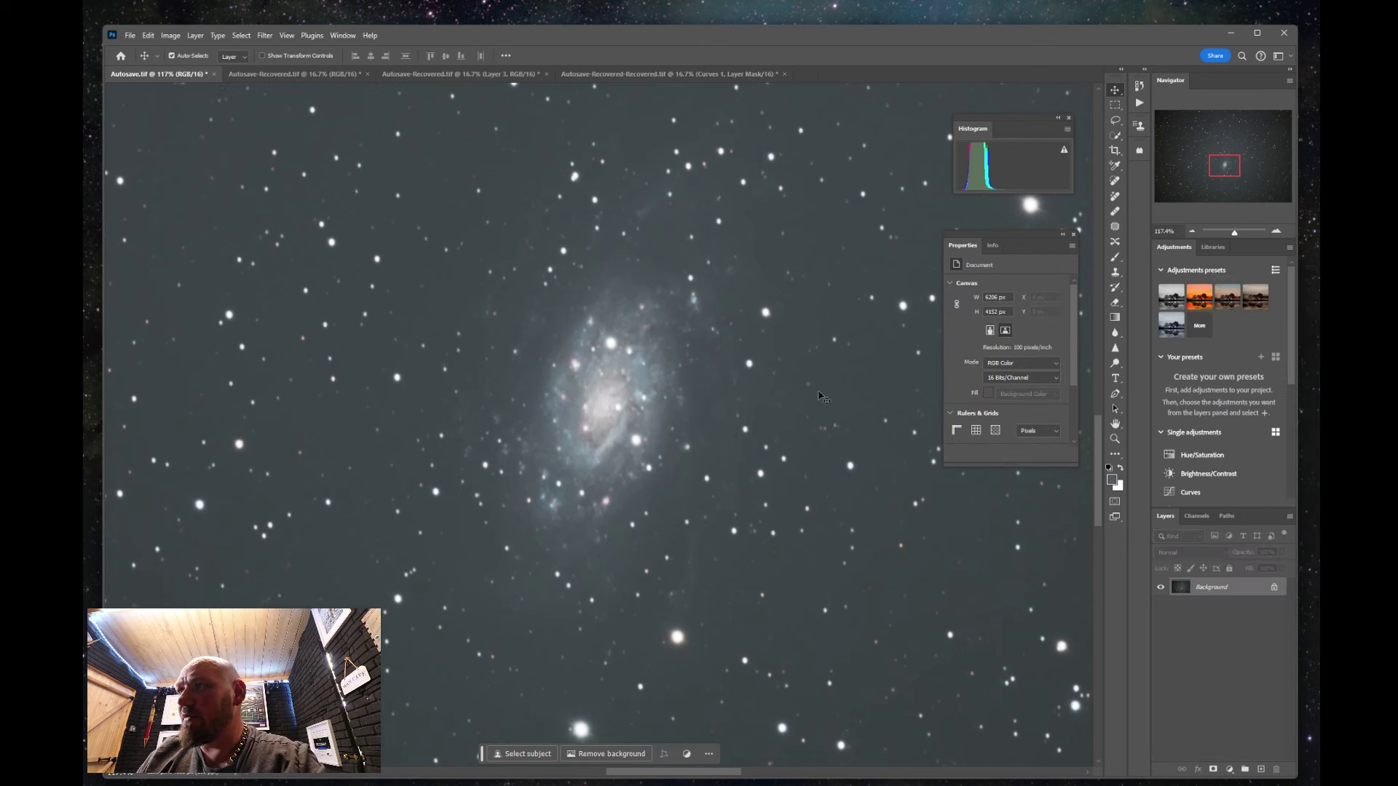
Start a crop and pull all four edges of the frame in to a narrow upright area around the galaxy.
scroll(790, 398, down, 4)
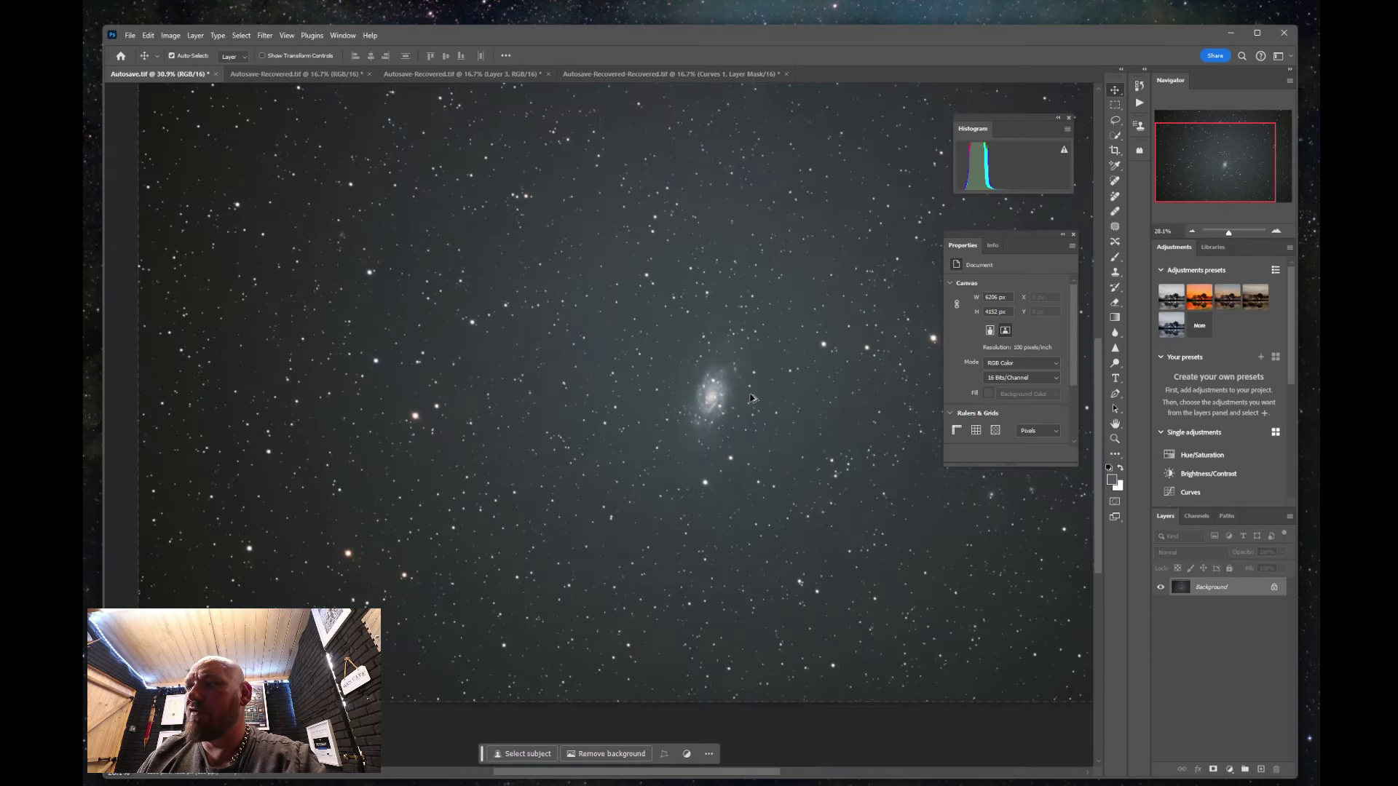
scroll(750, 397, down, 4)
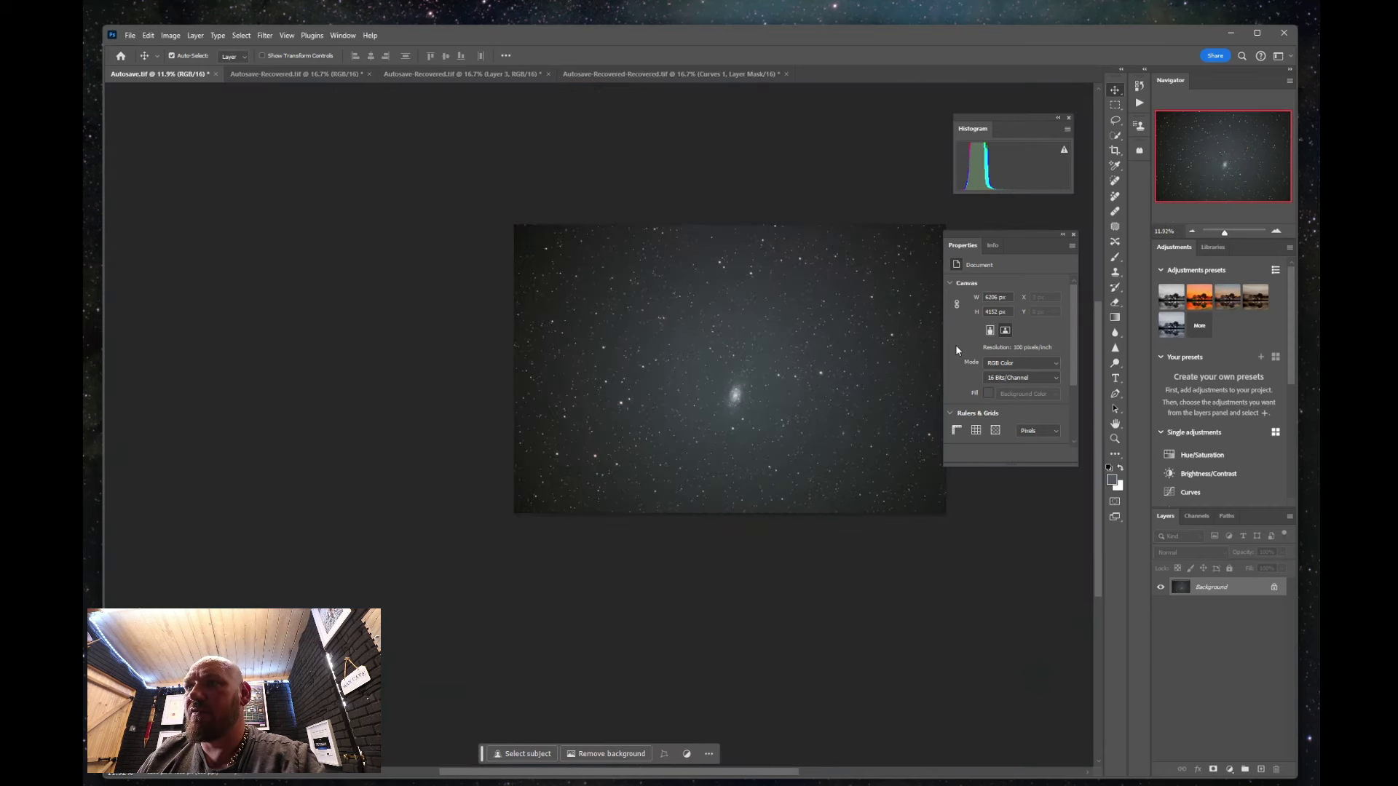
scroll(956, 350, up, 1)
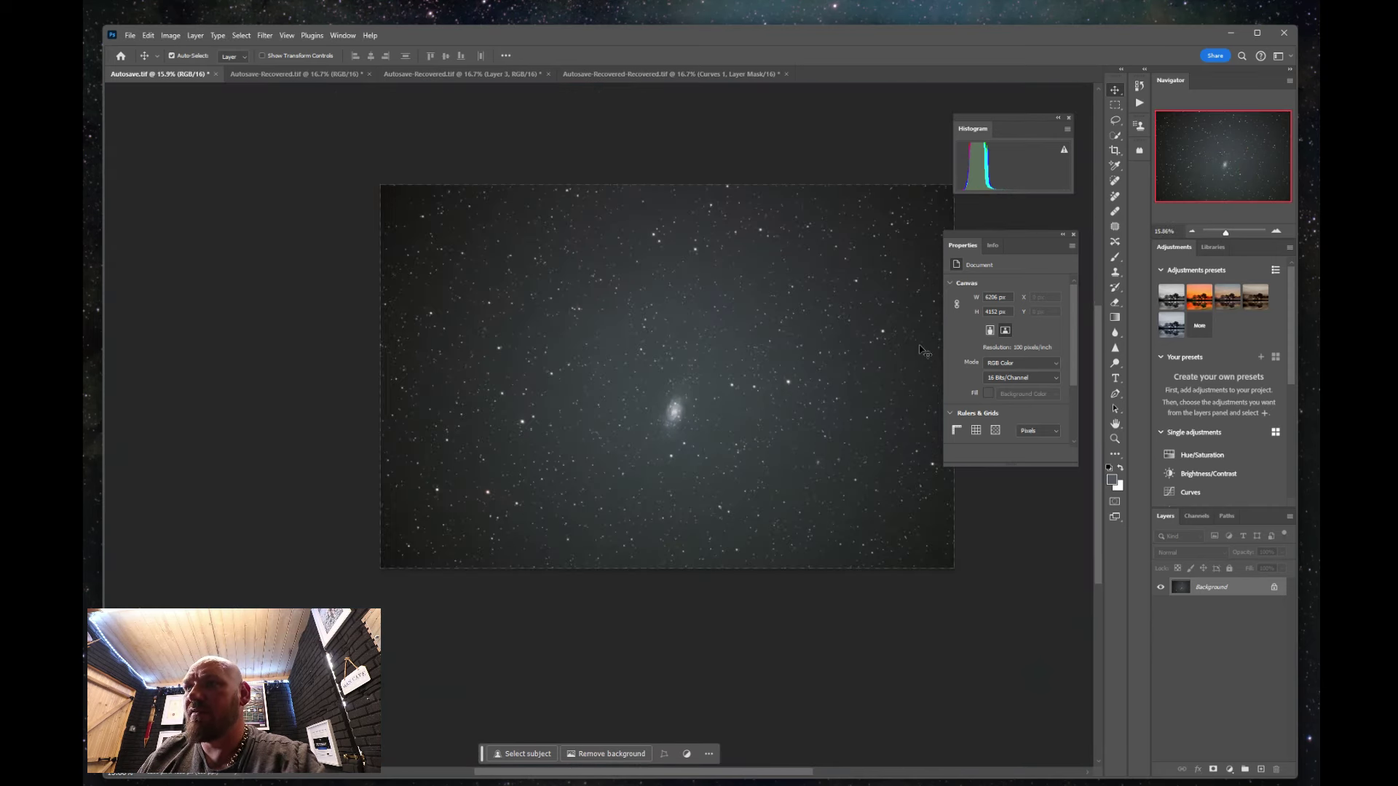
click(1114, 150)
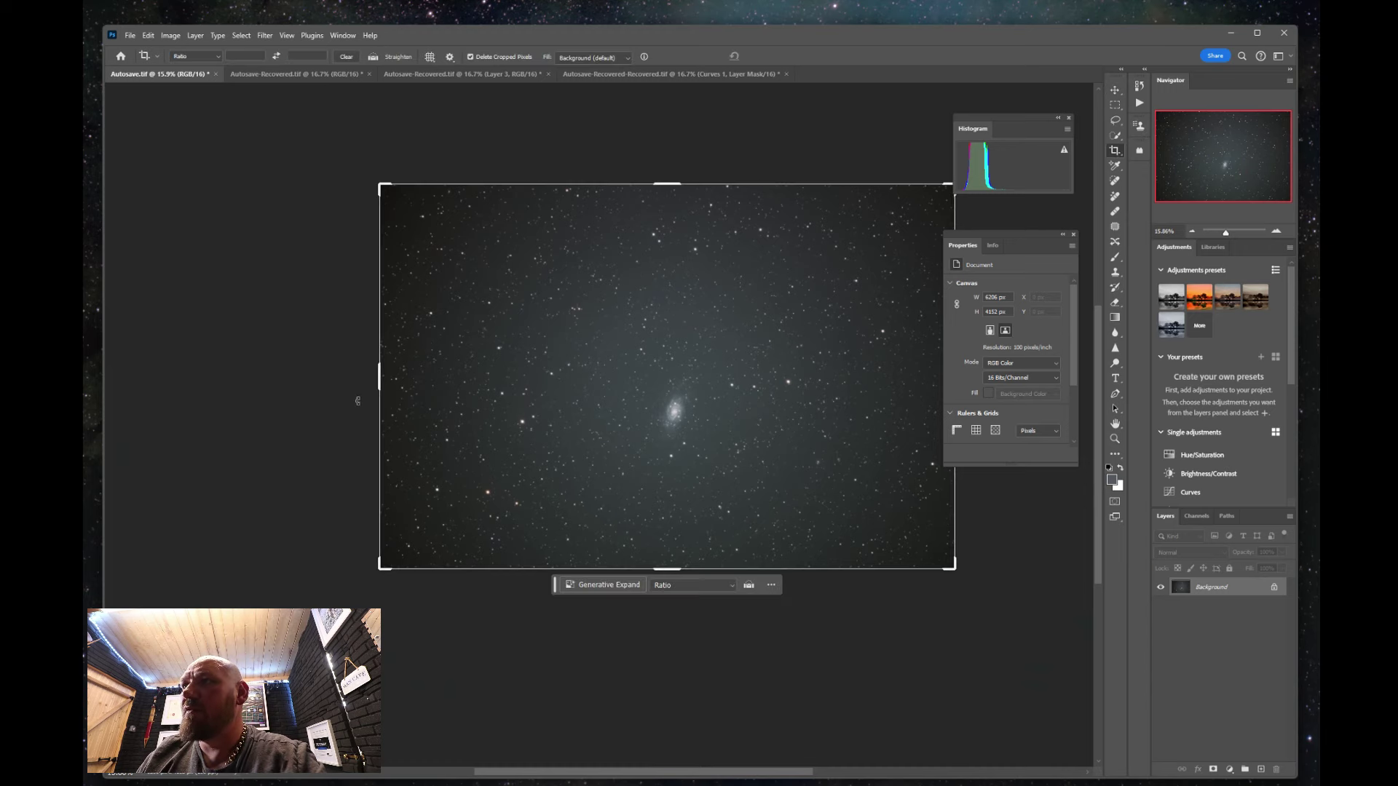
drag(379, 377, 519, 384)
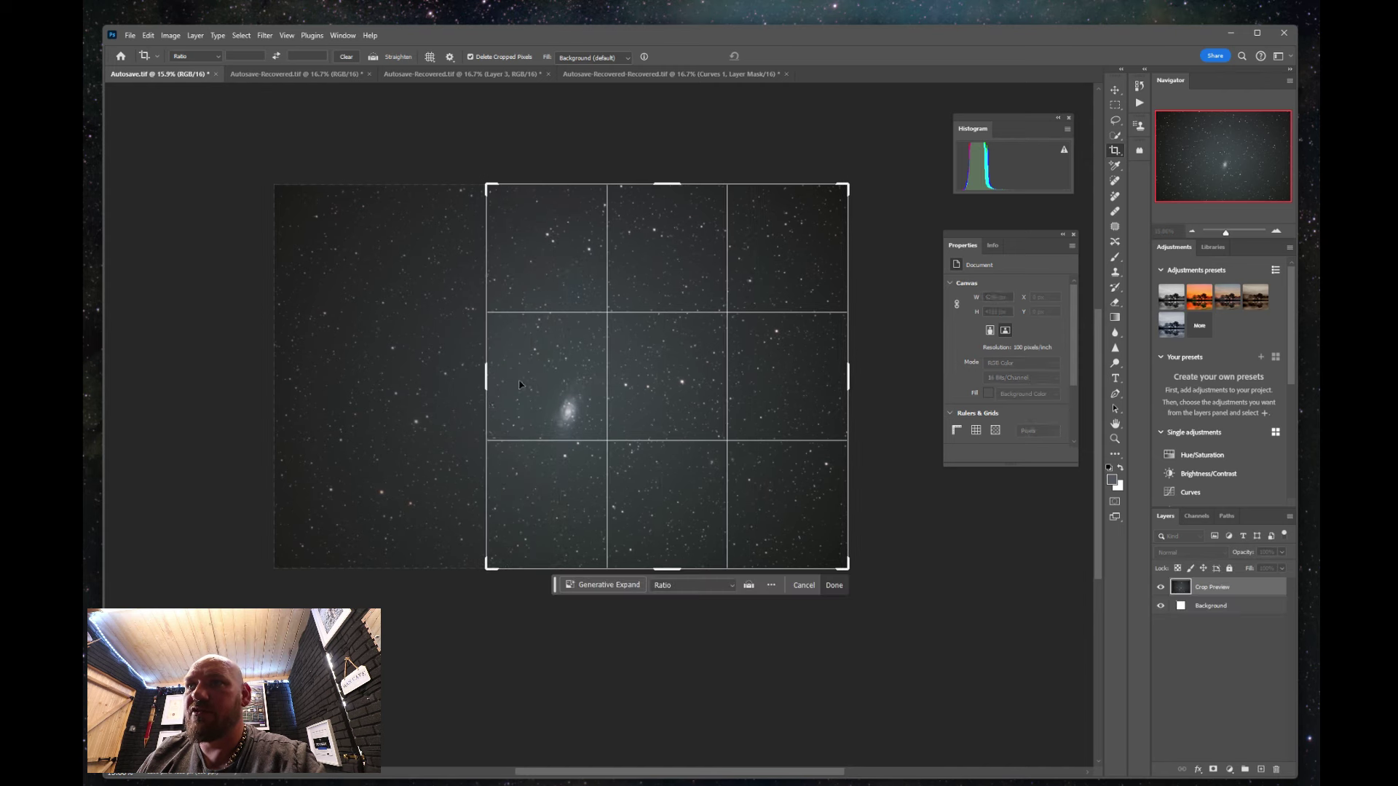
drag(667, 185, 679, 258)
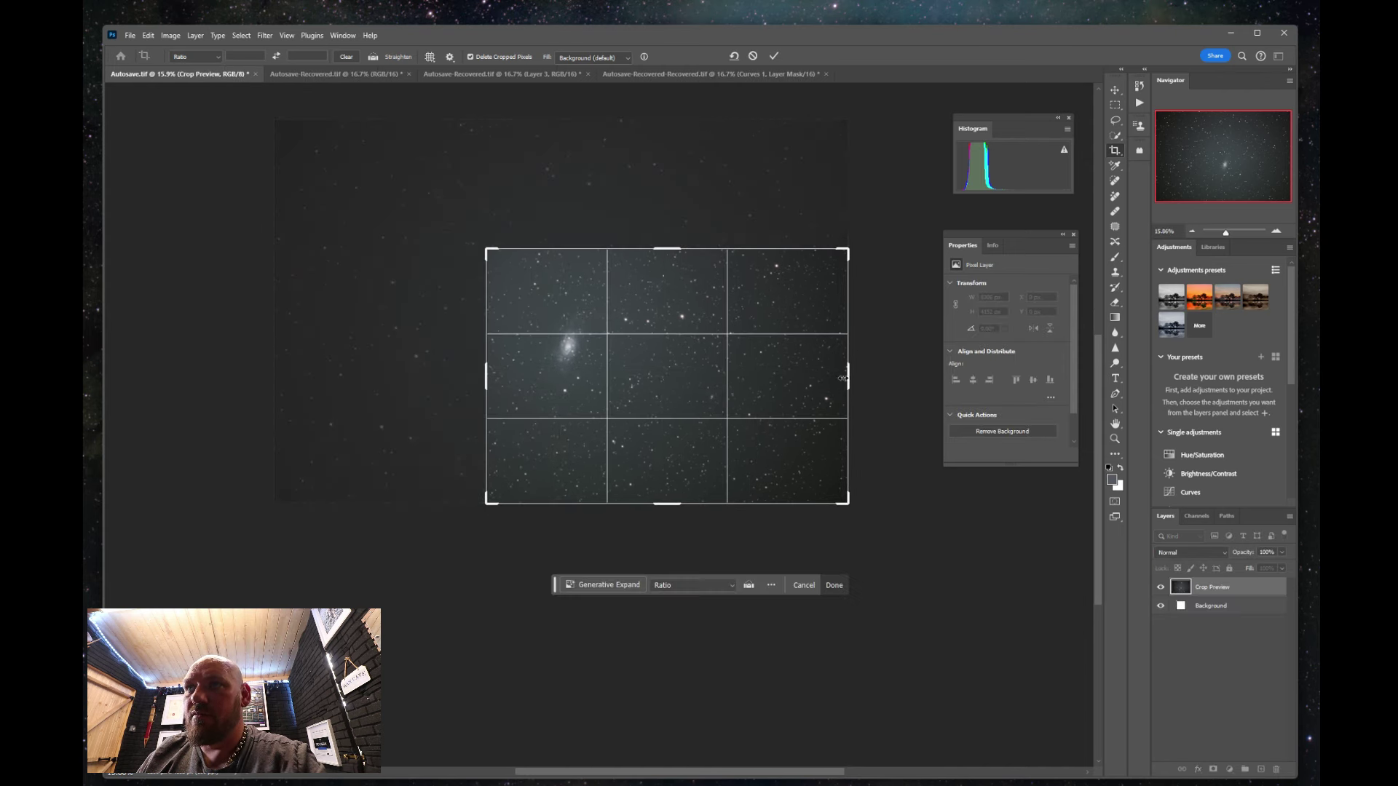
drag(842, 378, 757, 377)
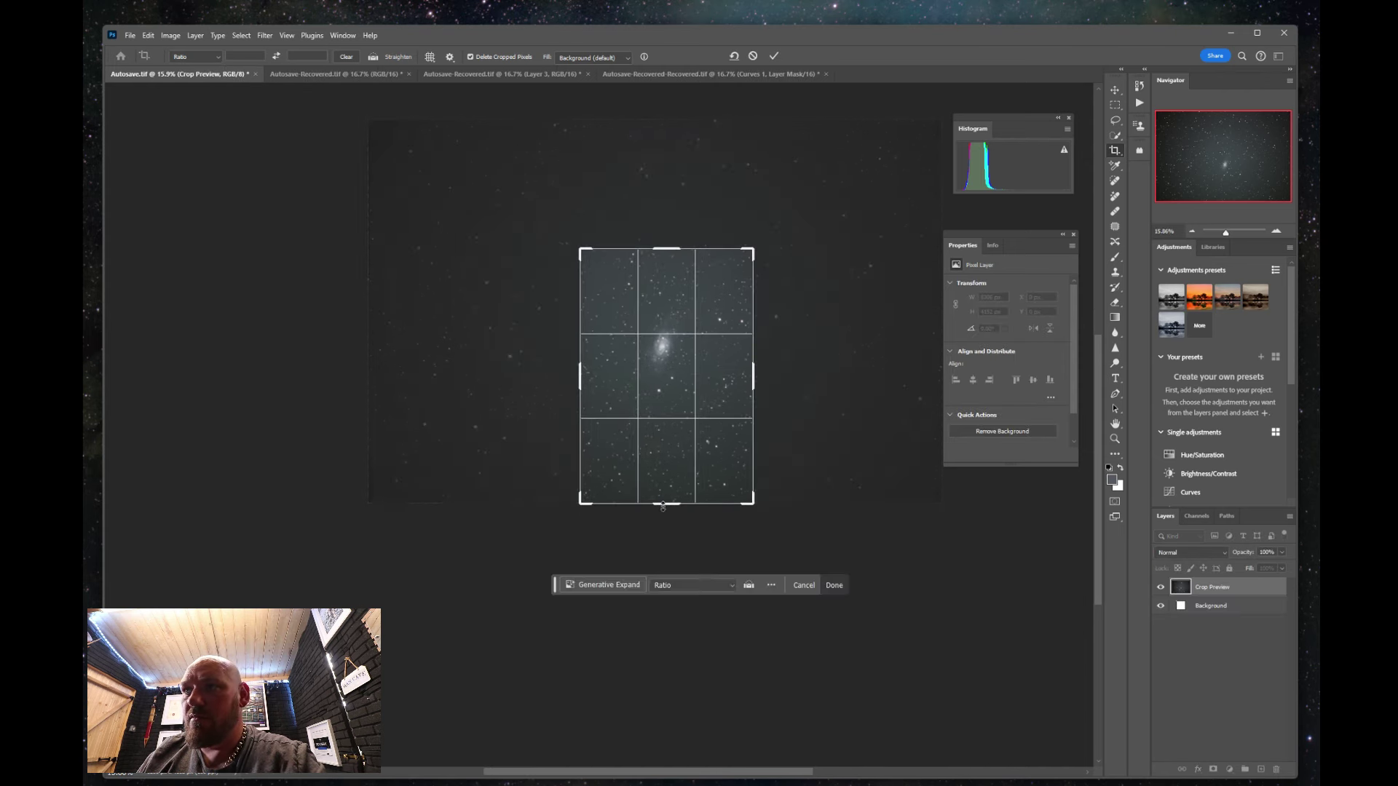
drag(662, 506, 668, 466)
Enlarge the crop frame to a landscape area centred on the galaxy, about 4090 × 2650 px, and apply the crop.
drag(758, 366, 804, 364)
drag(557, 377, 511, 378)
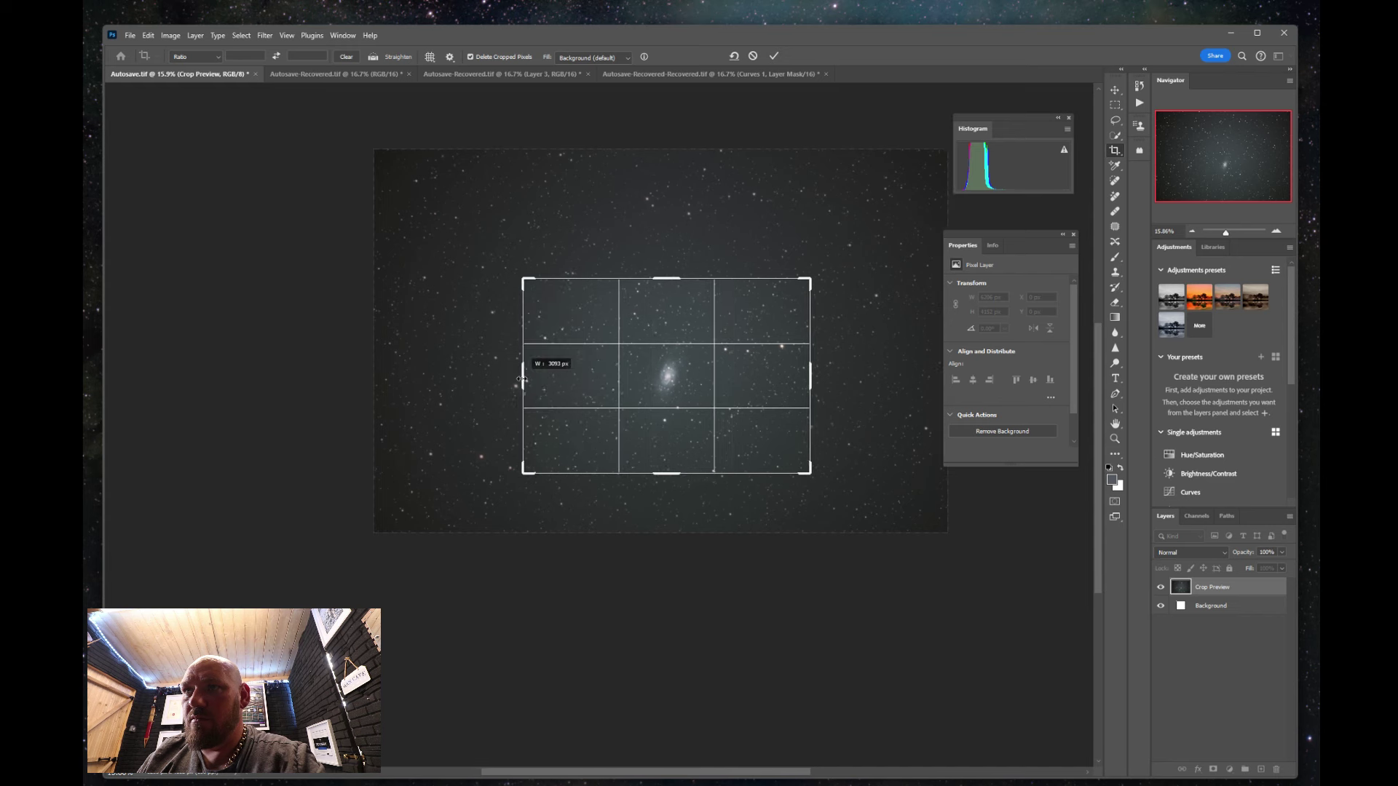
drag(665, 278, 664, 267)
drag(675, 483, 673, 485)
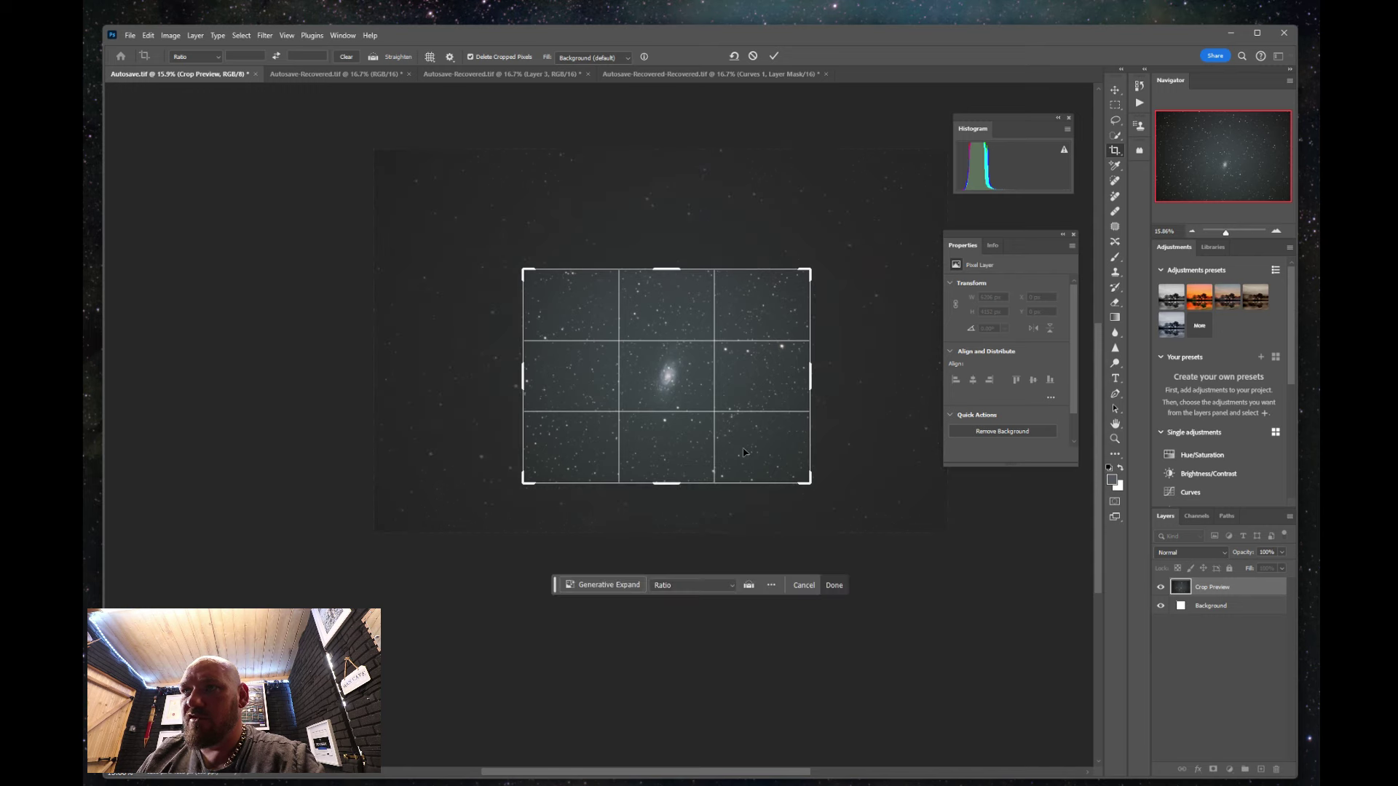
drag(523, 378, 503, 379)
drag(830, 377, 857, 376)
drag(666, 275, 666, 254)
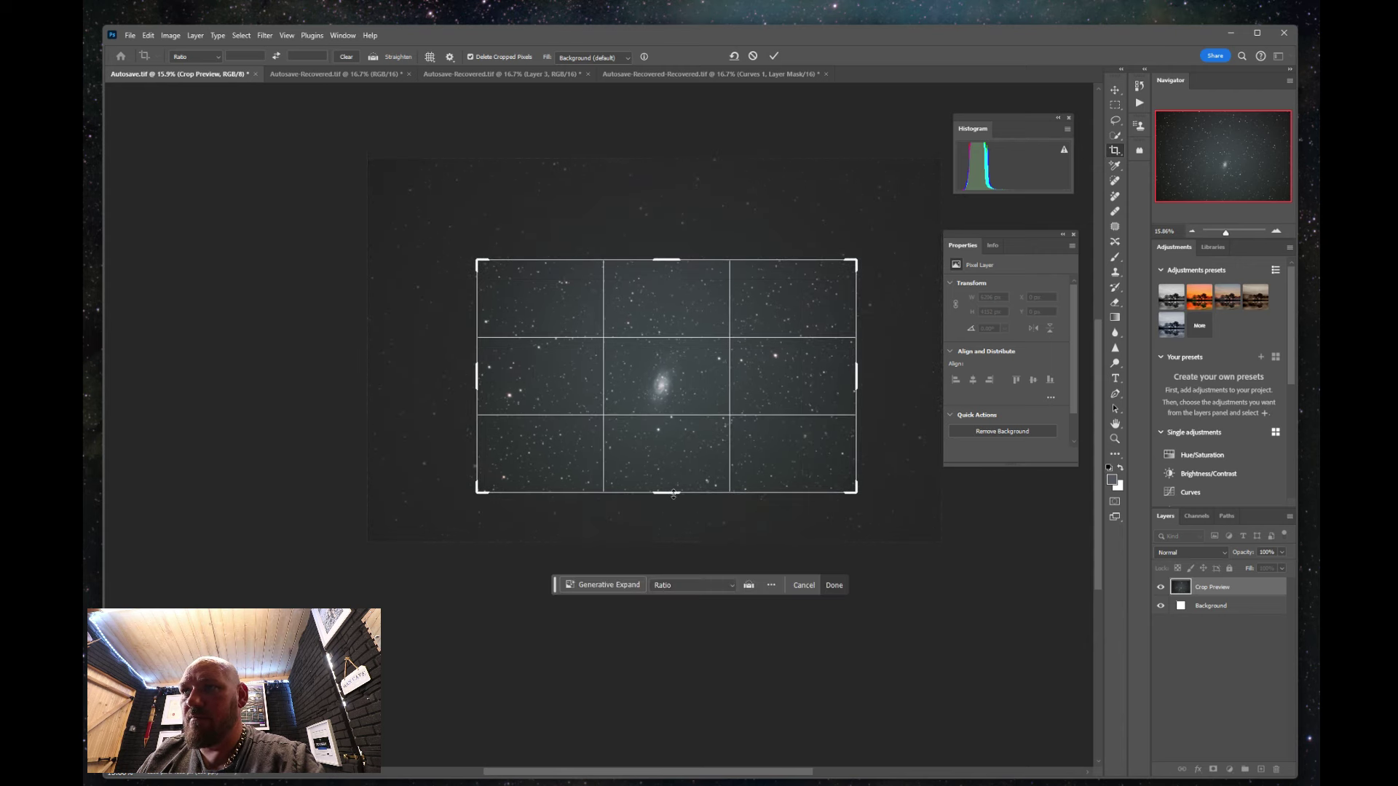
drag(670, 485, 669, 499)
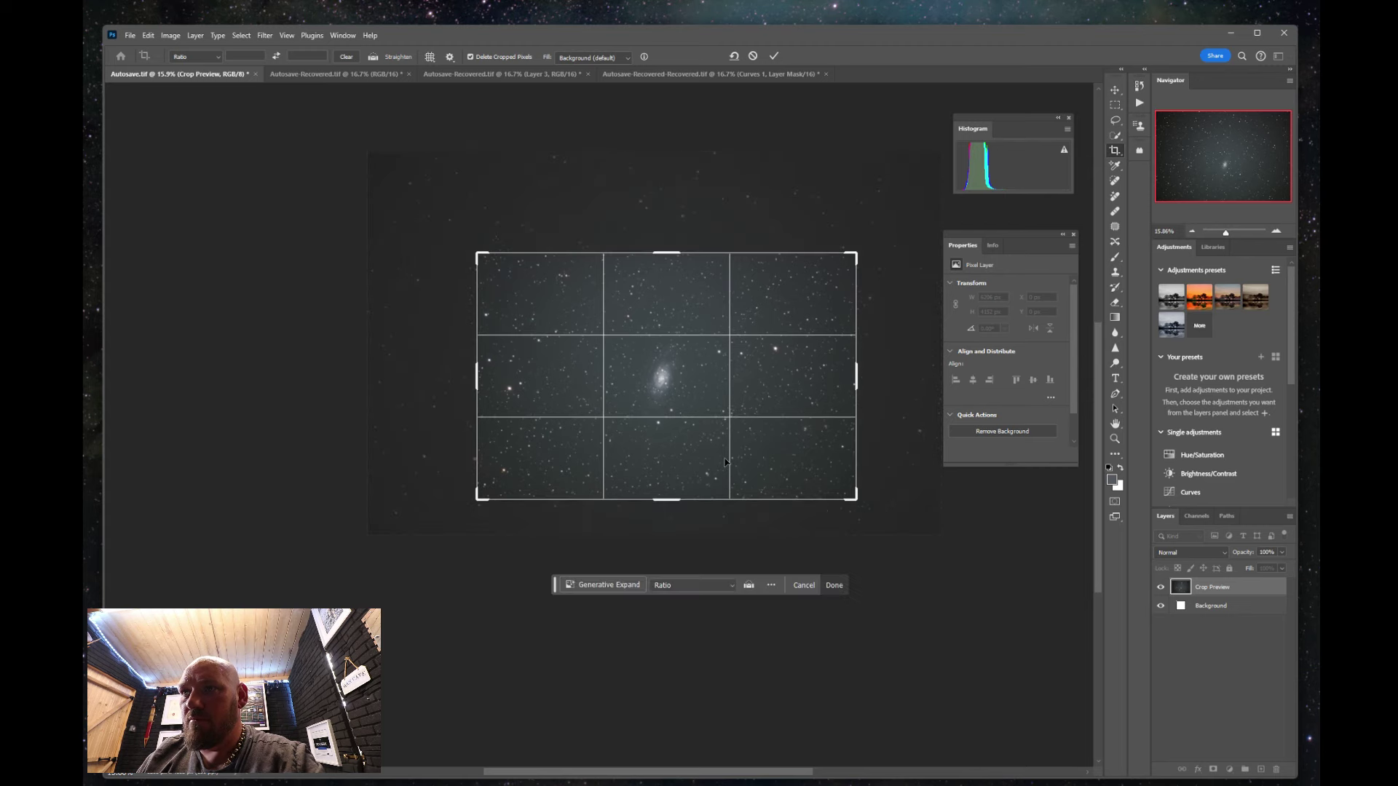
key(Return)
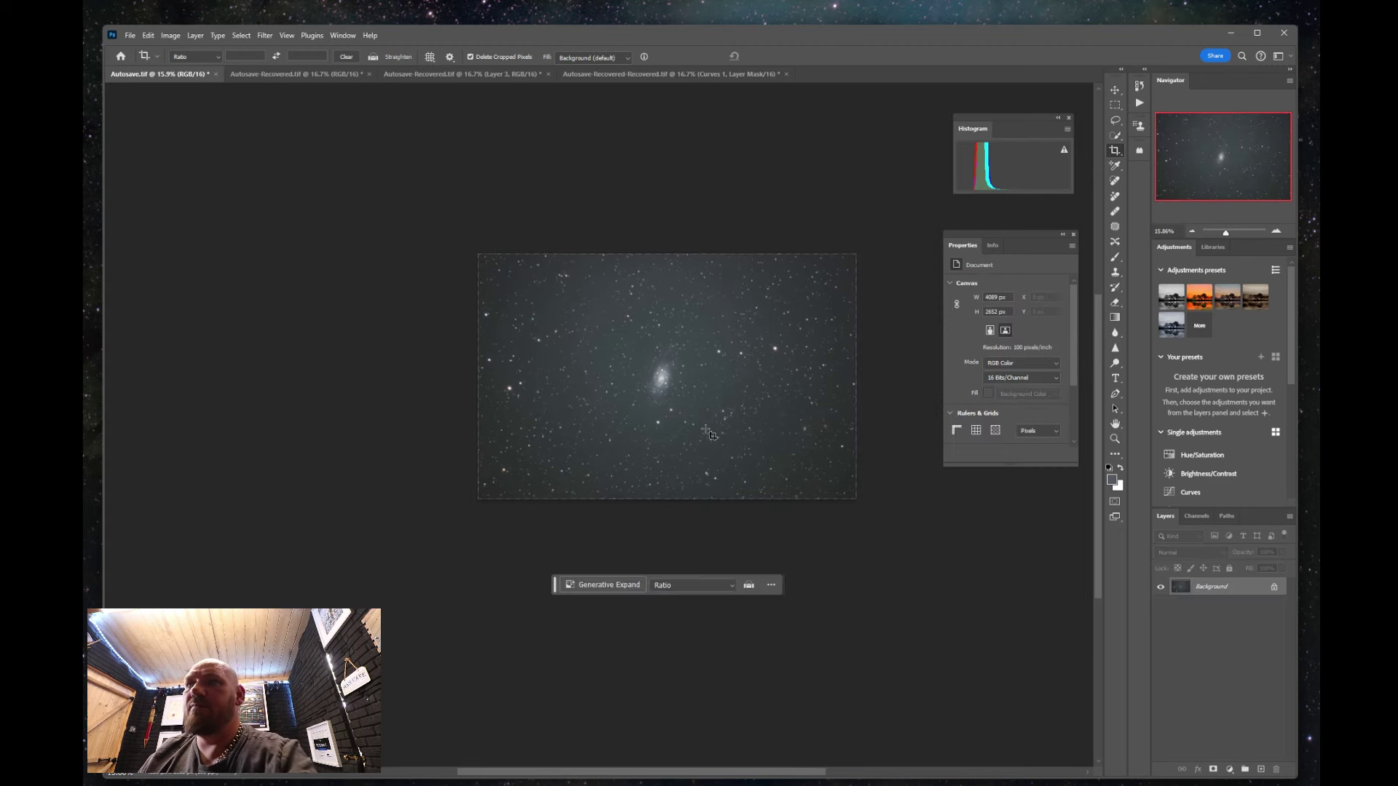
Examine the cropped image, checking both the galaxy's detail up close and the overall framing.
scroll(663, 364, up, 6)
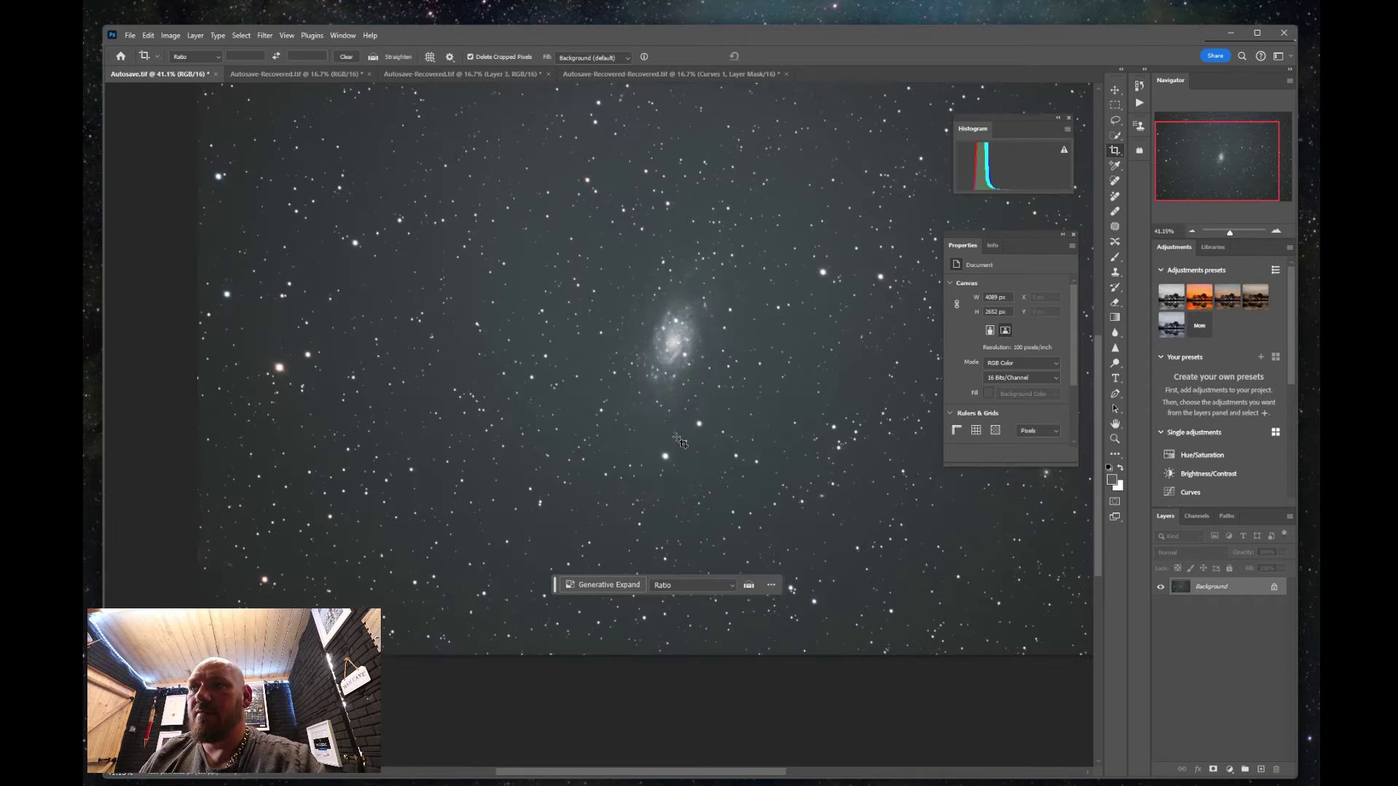
scroll(675, 315, up, 4)
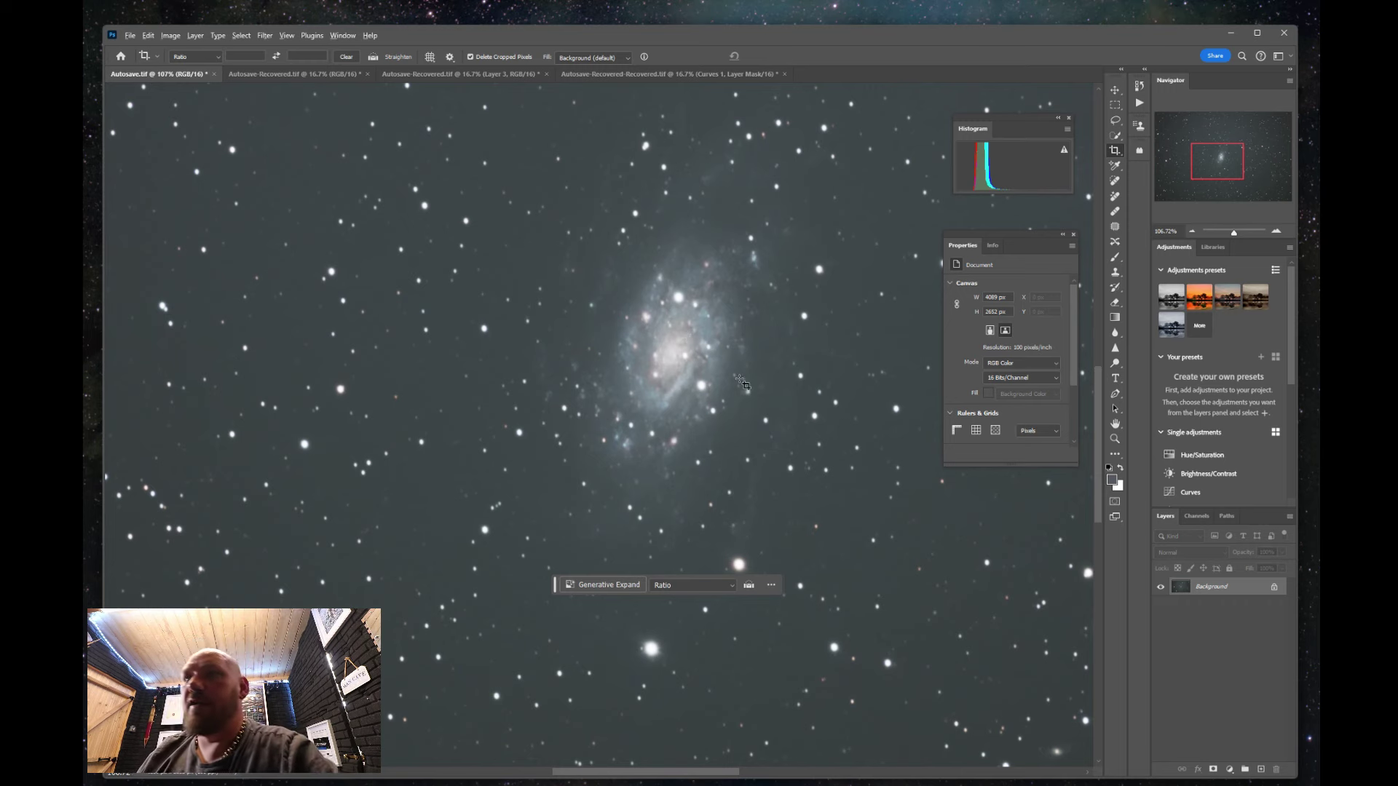
scroll(742, 382, down, 2)
scroll(742, 383, down, 2)
scroll(743, 382, down, 2)
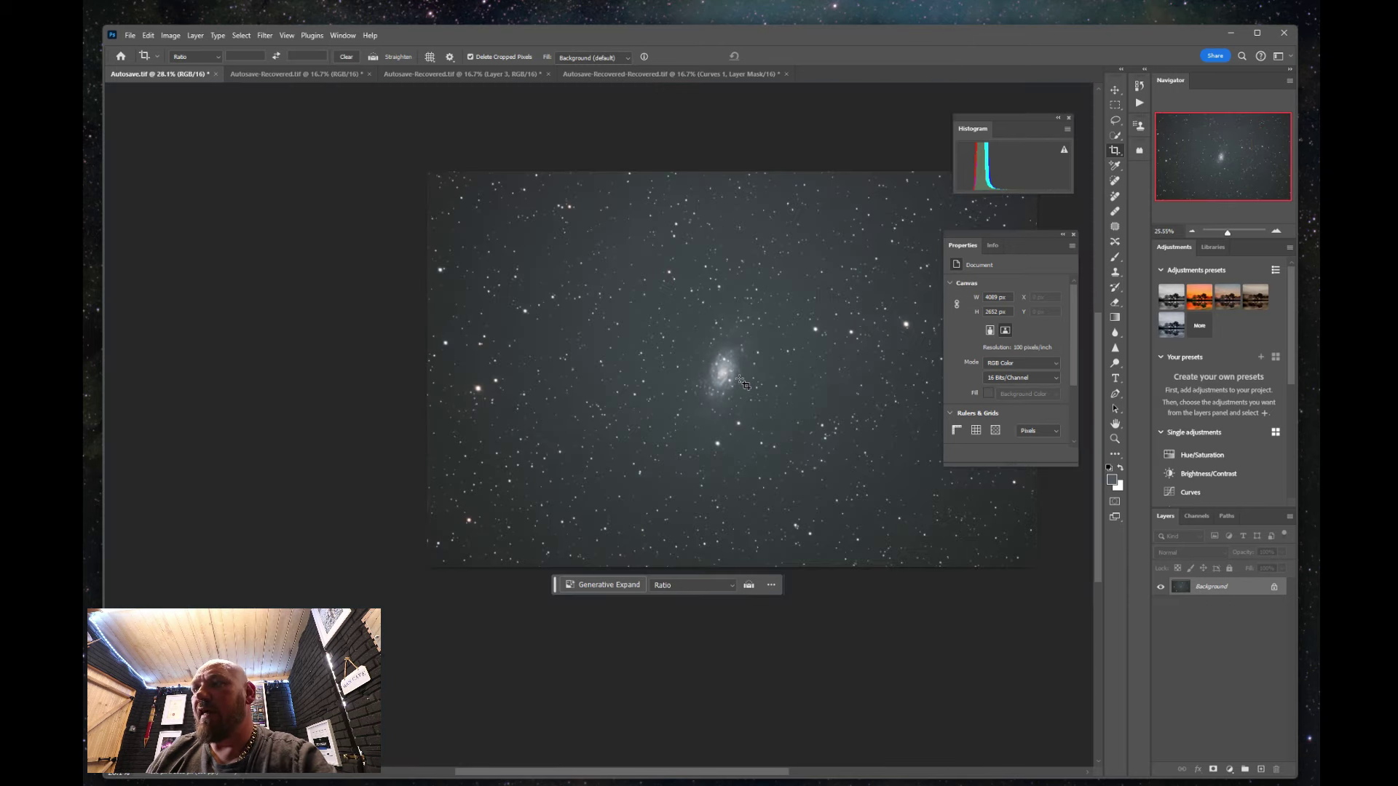
scroll(742, 382, down, 2)
scroll(754, 380, up, 1)
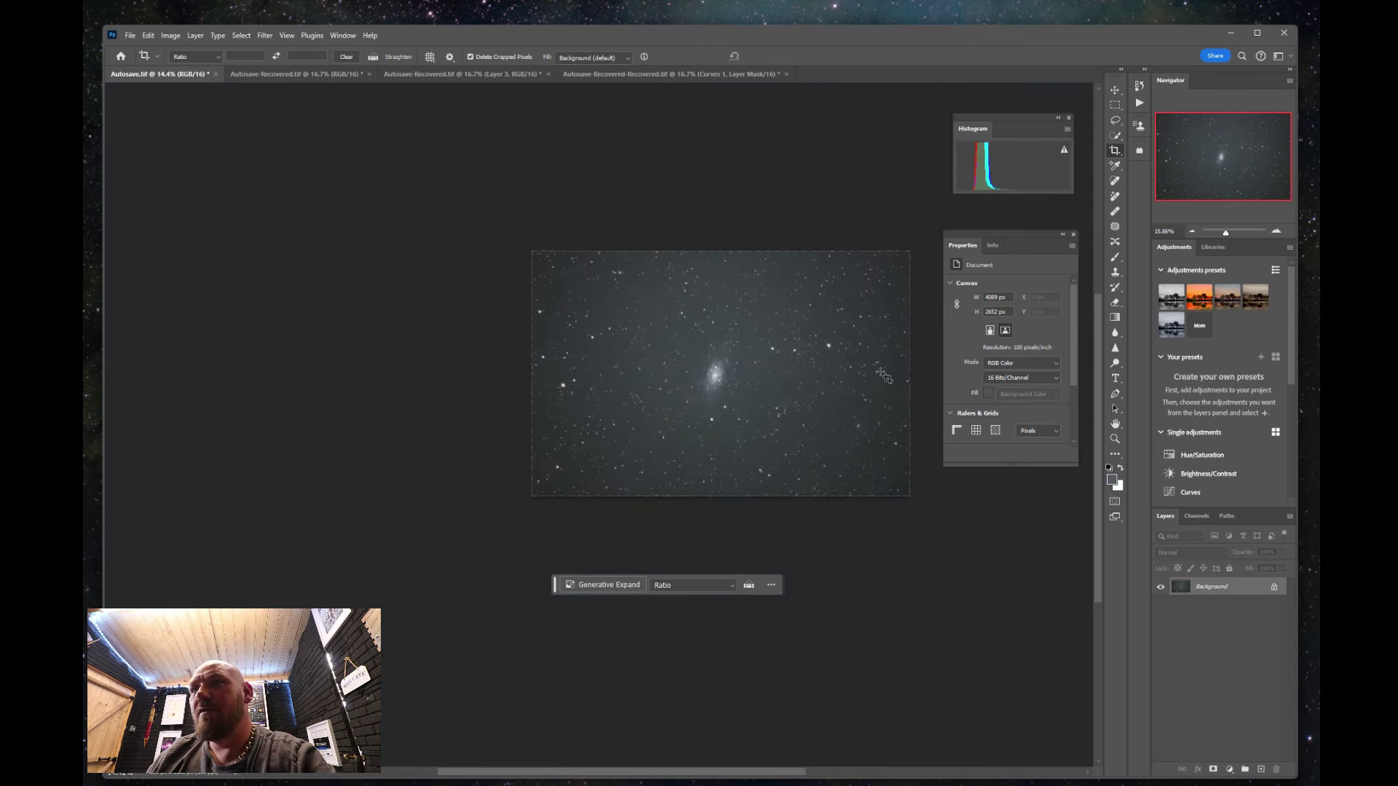
scroll(755, 382, up, 2)
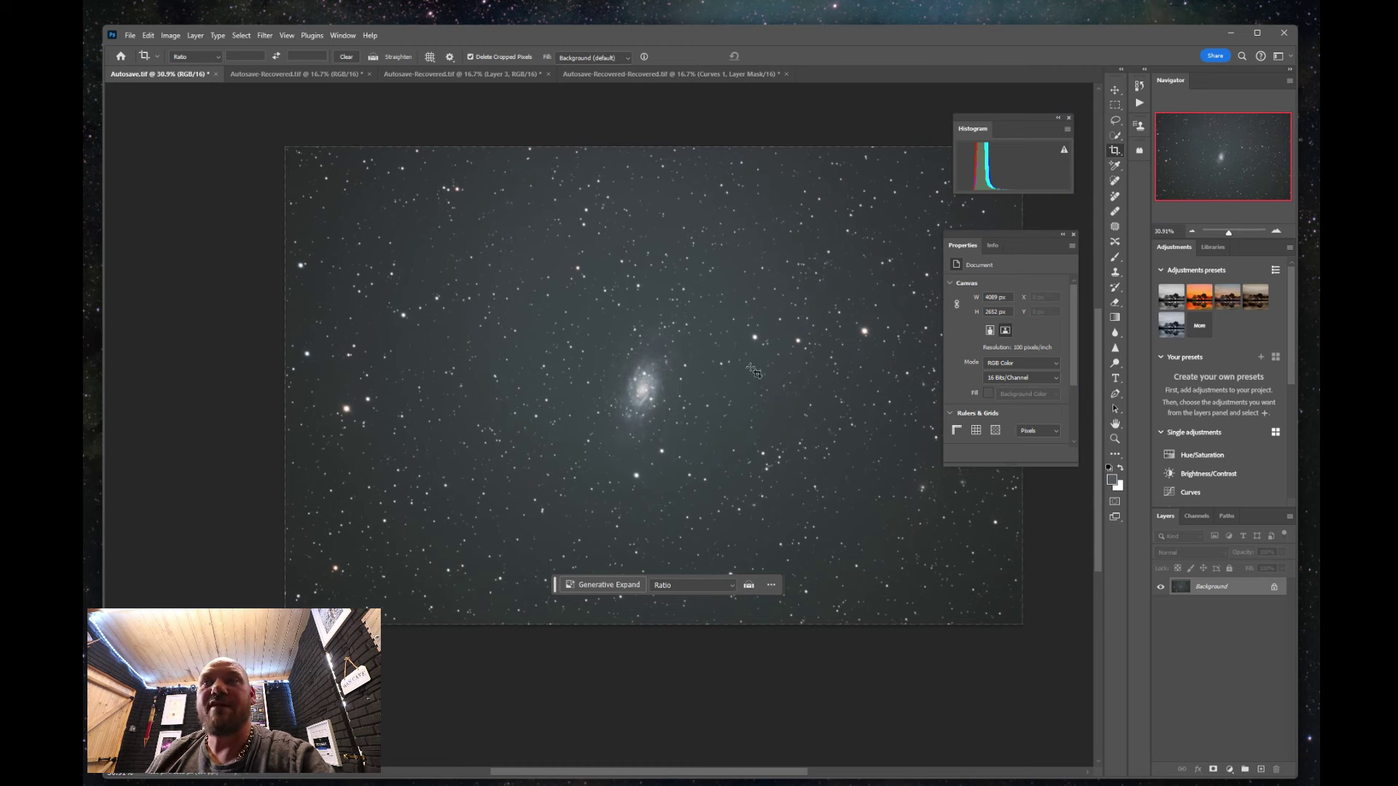
Open the AstroFlat Pro filter for the cropped image, place its dialog beside the galaxy, and enlarge the galaxy in its preview.
click(264, 36)
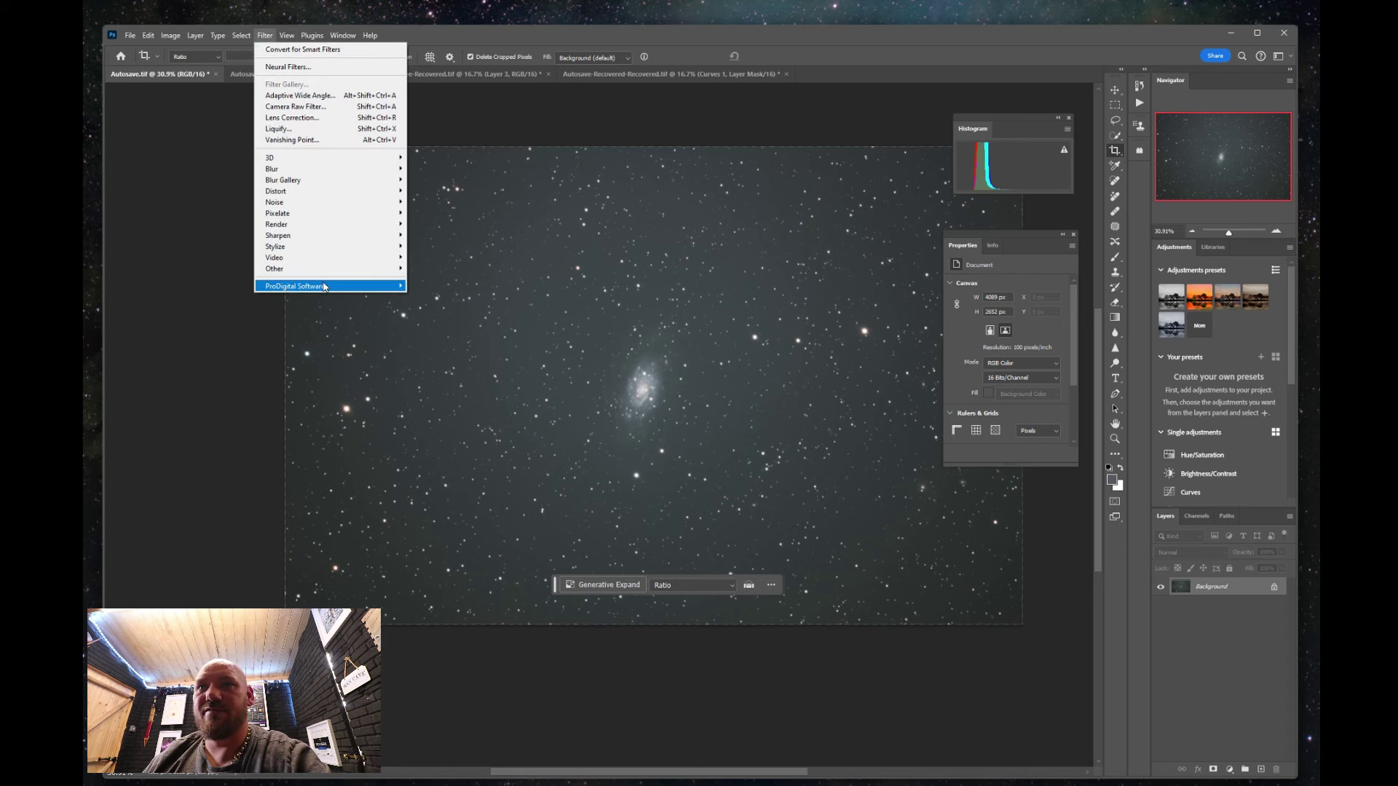
mouse_move(325, 287)
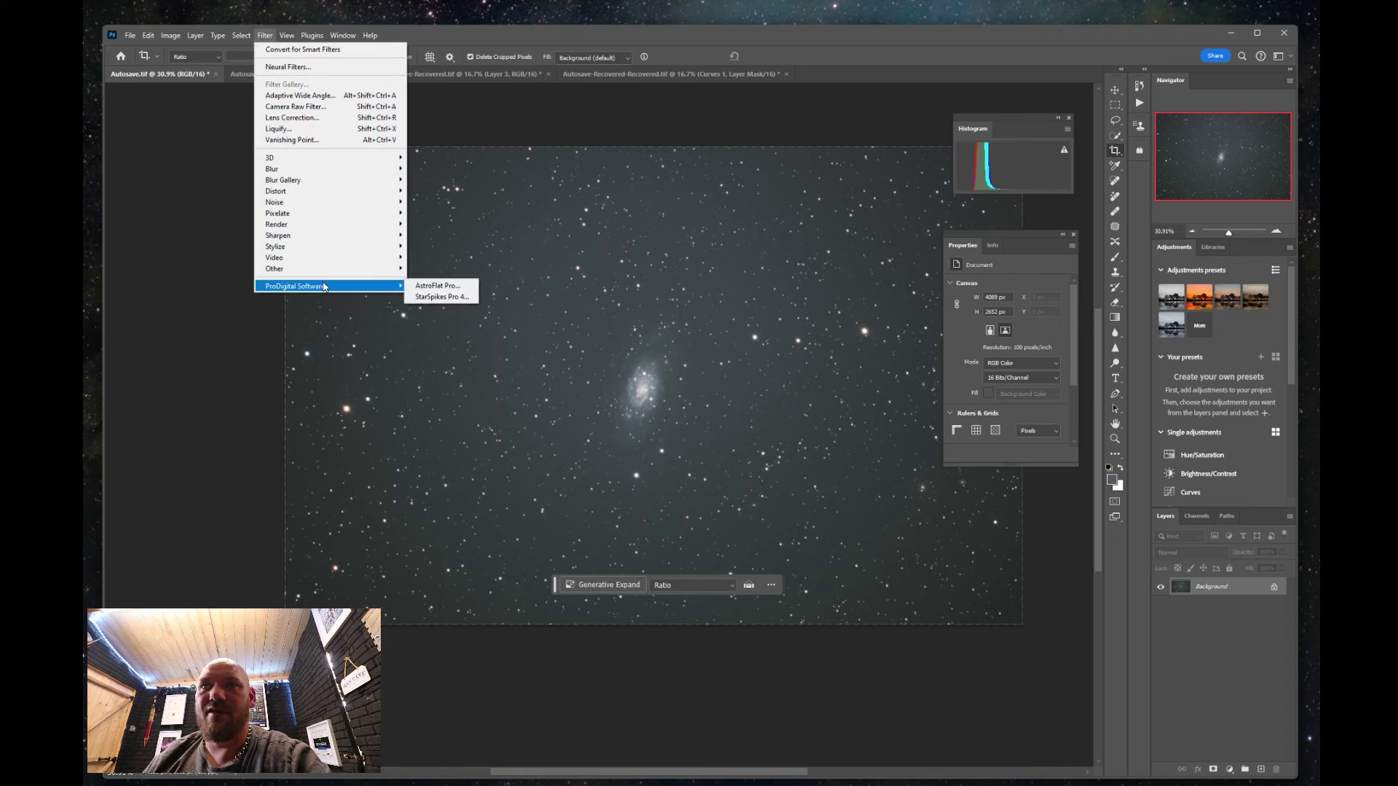
click(432, 287)
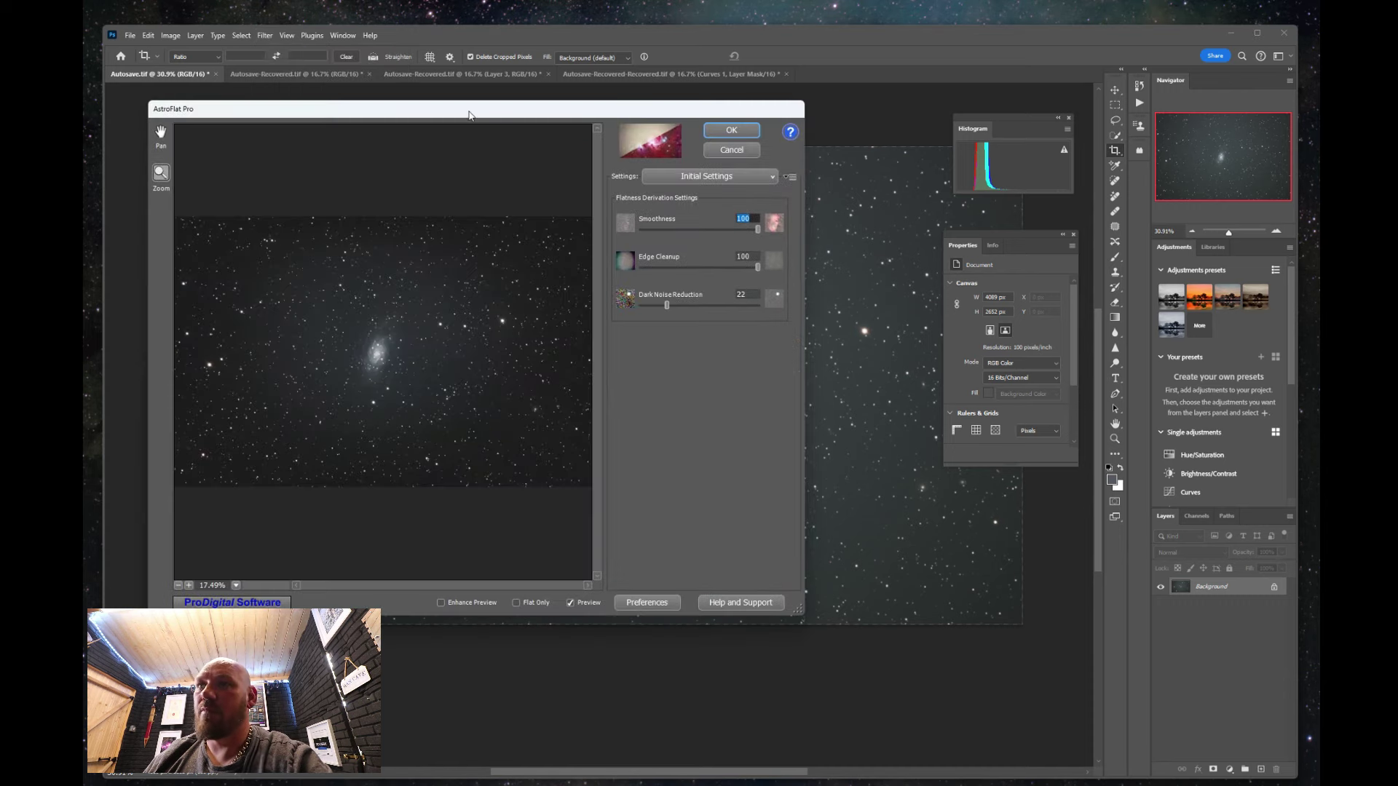
drag(468, 114, 1003, 133)
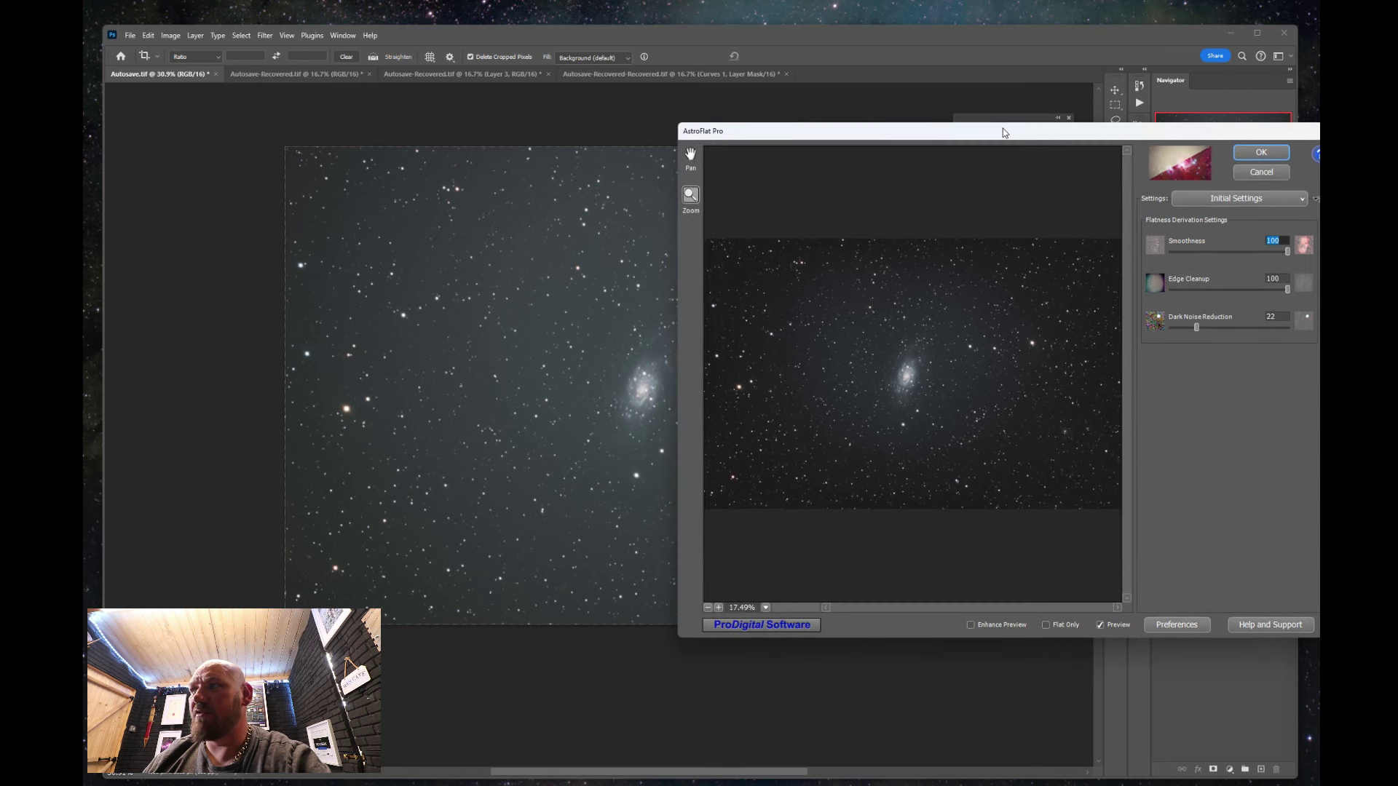
scroll(937, 381, up, 3)
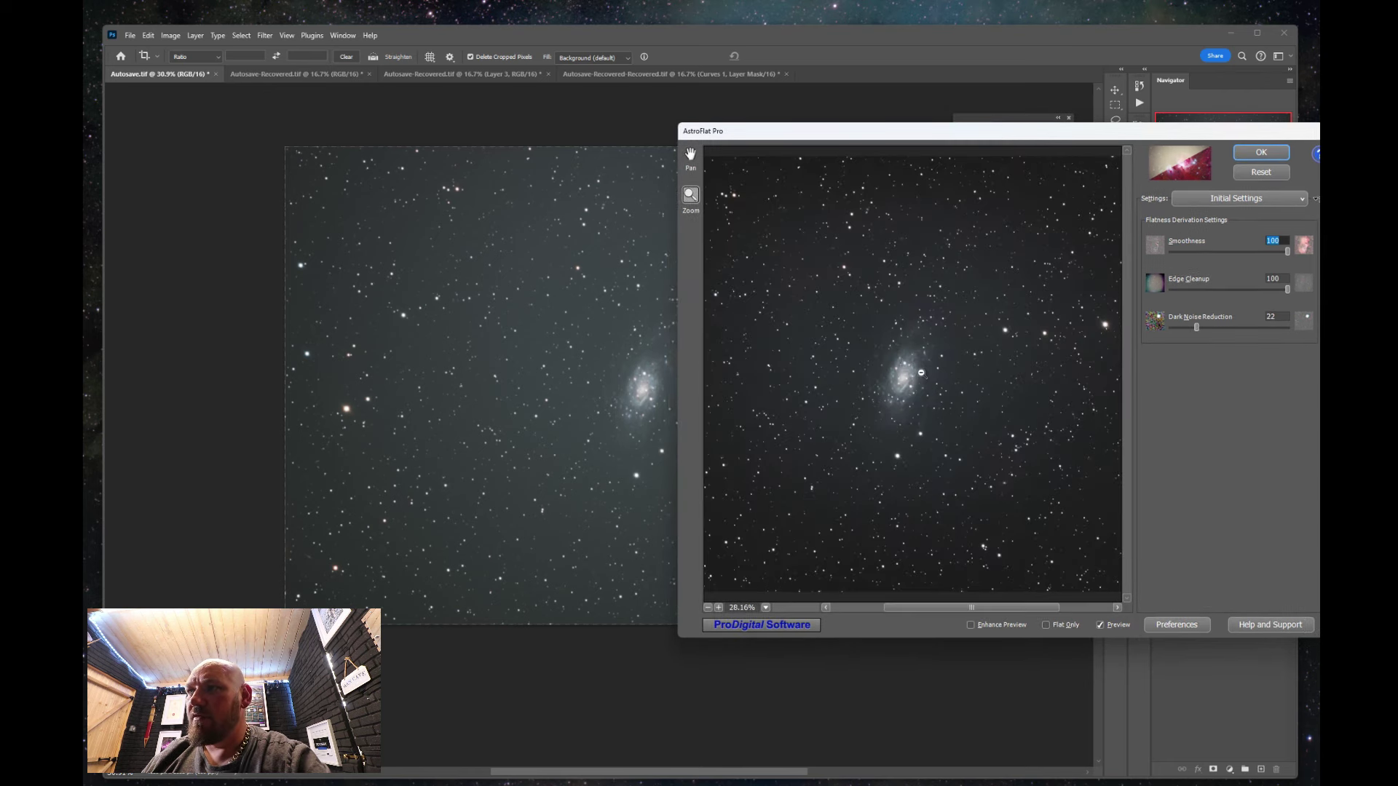
scroll(921, 373, up, 1)
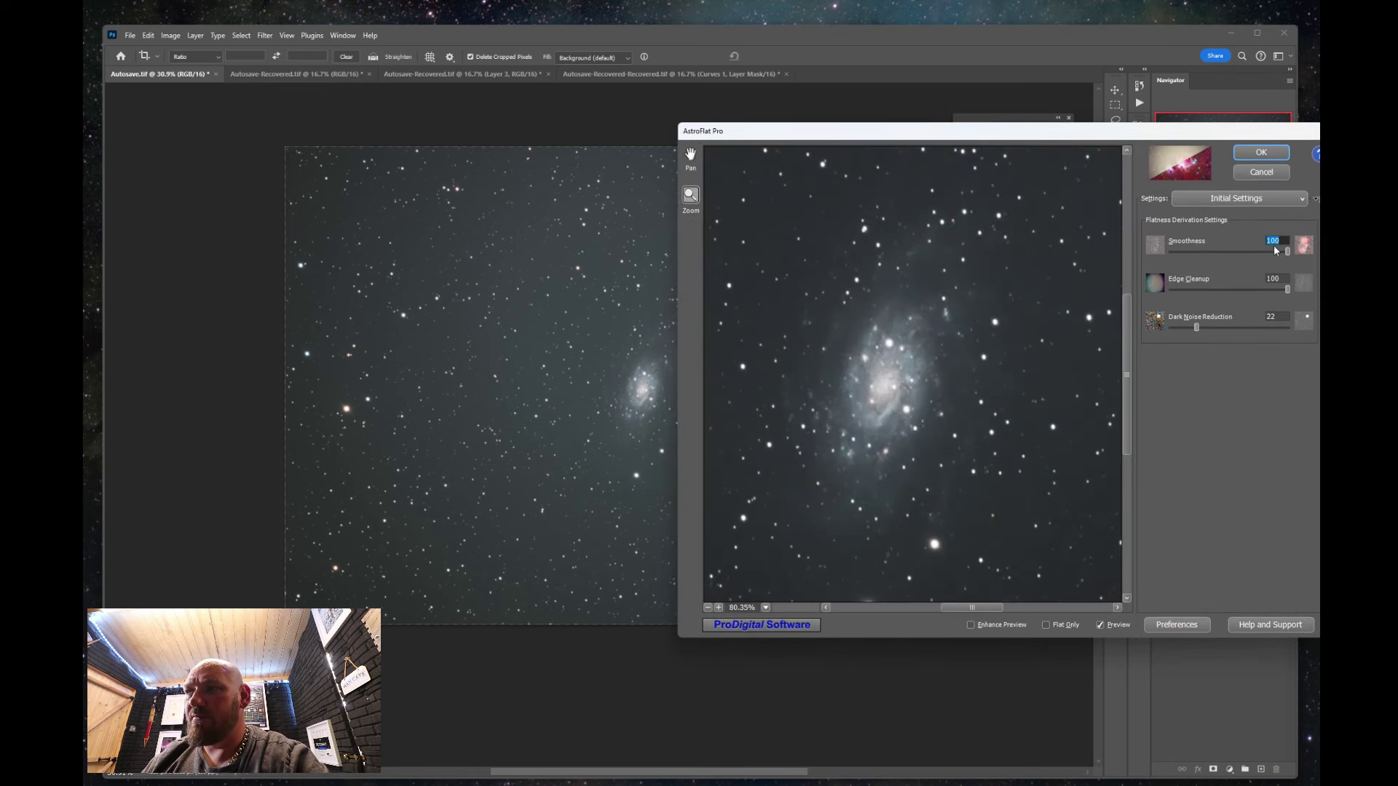
Set the AstroFlat Pro Smoothness to 23 and check the background flatness across the whole preview.
drag(1288, 252, 1197, 255)
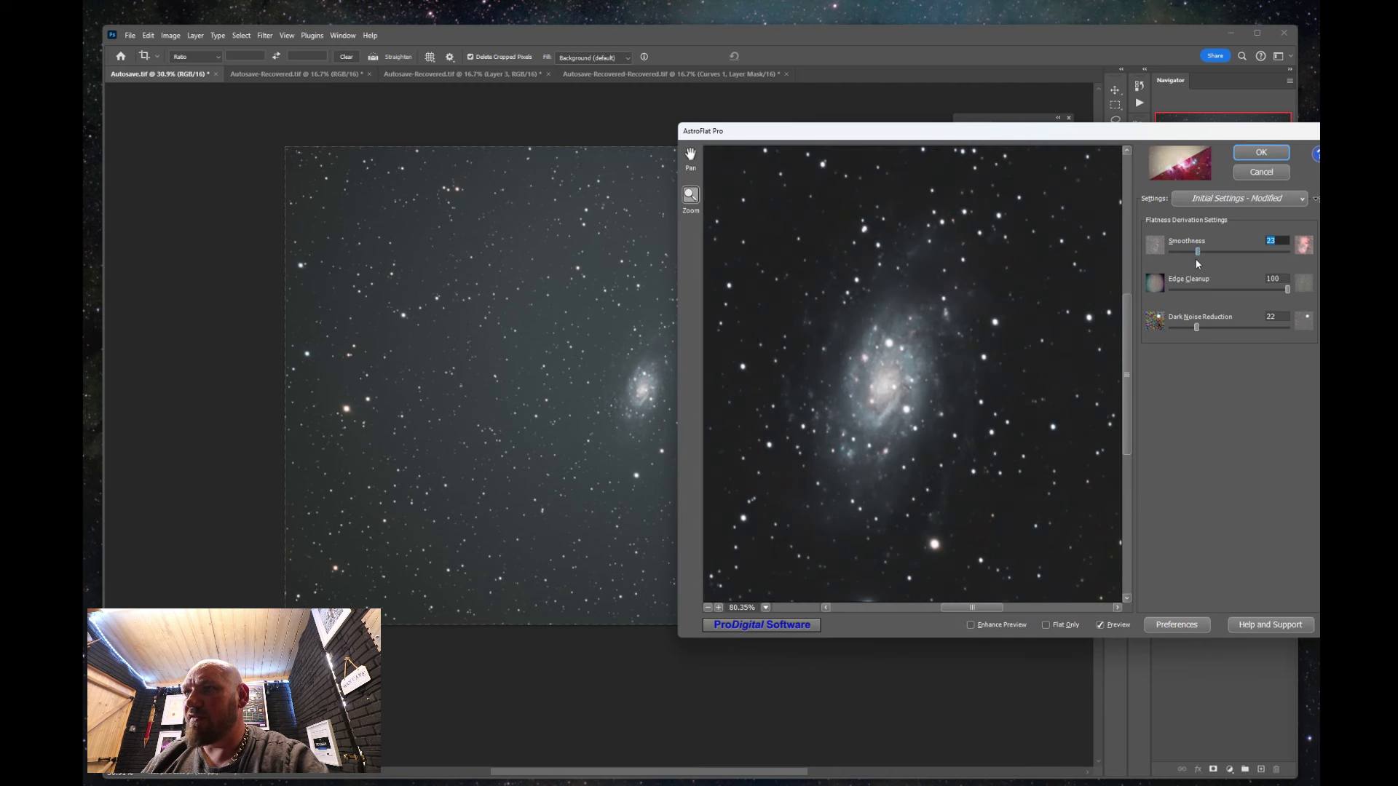
scroll(1010, 347, down, 4)
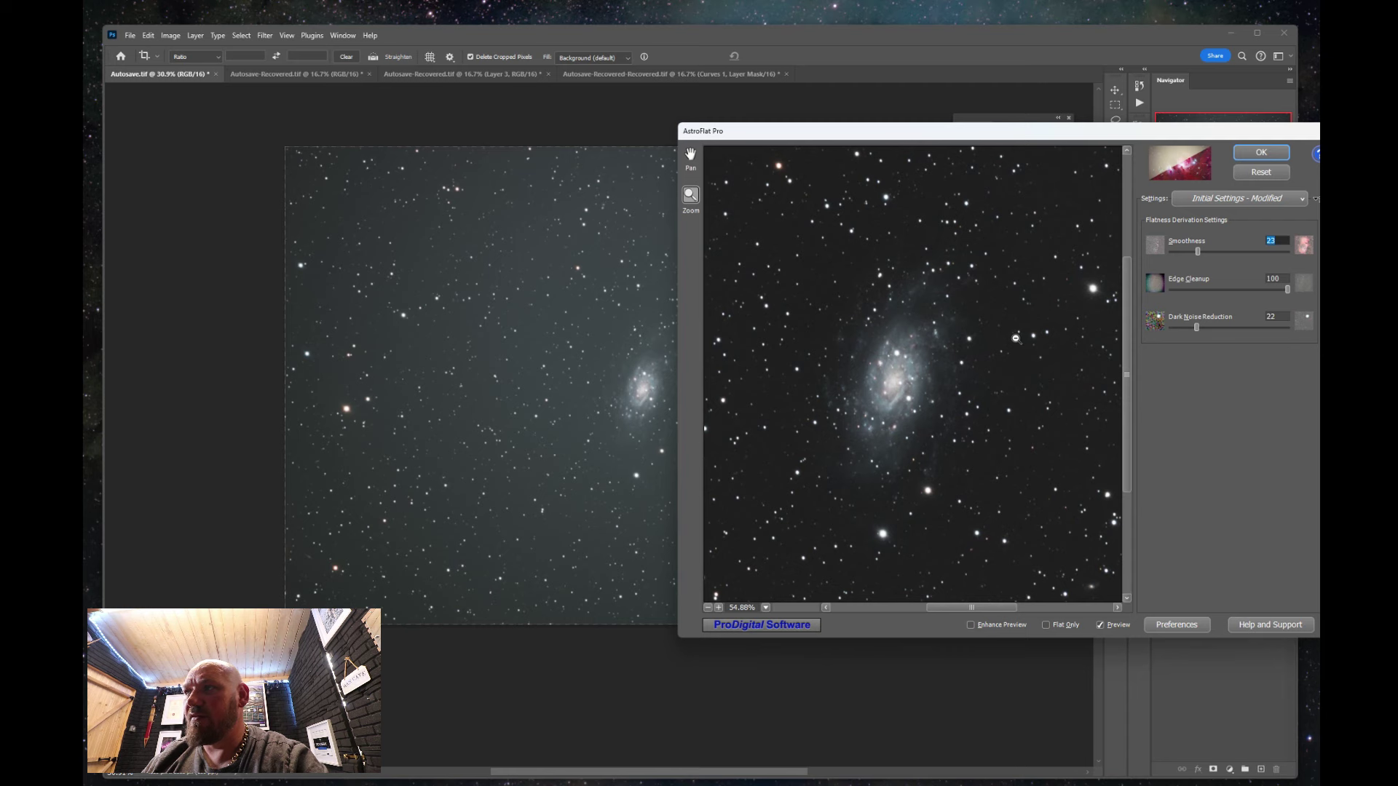
scroll(1010, 347, down, 1)
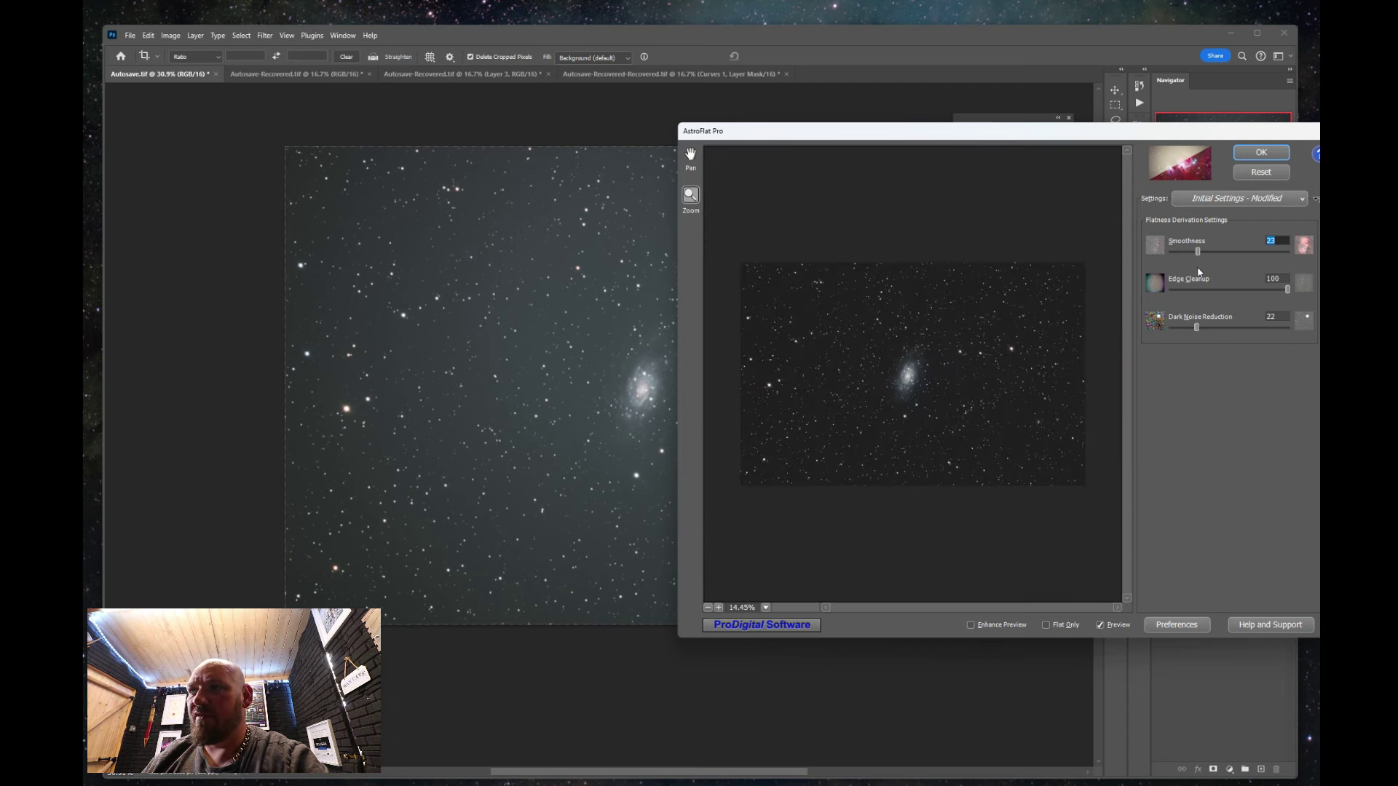
Set AstroFlat Pro's Smoothness to 54, Edge Cleanup to 53 and Dark Noise Reduction to 29, and apply the filter.
drag(1197, 251, 1216, 252)
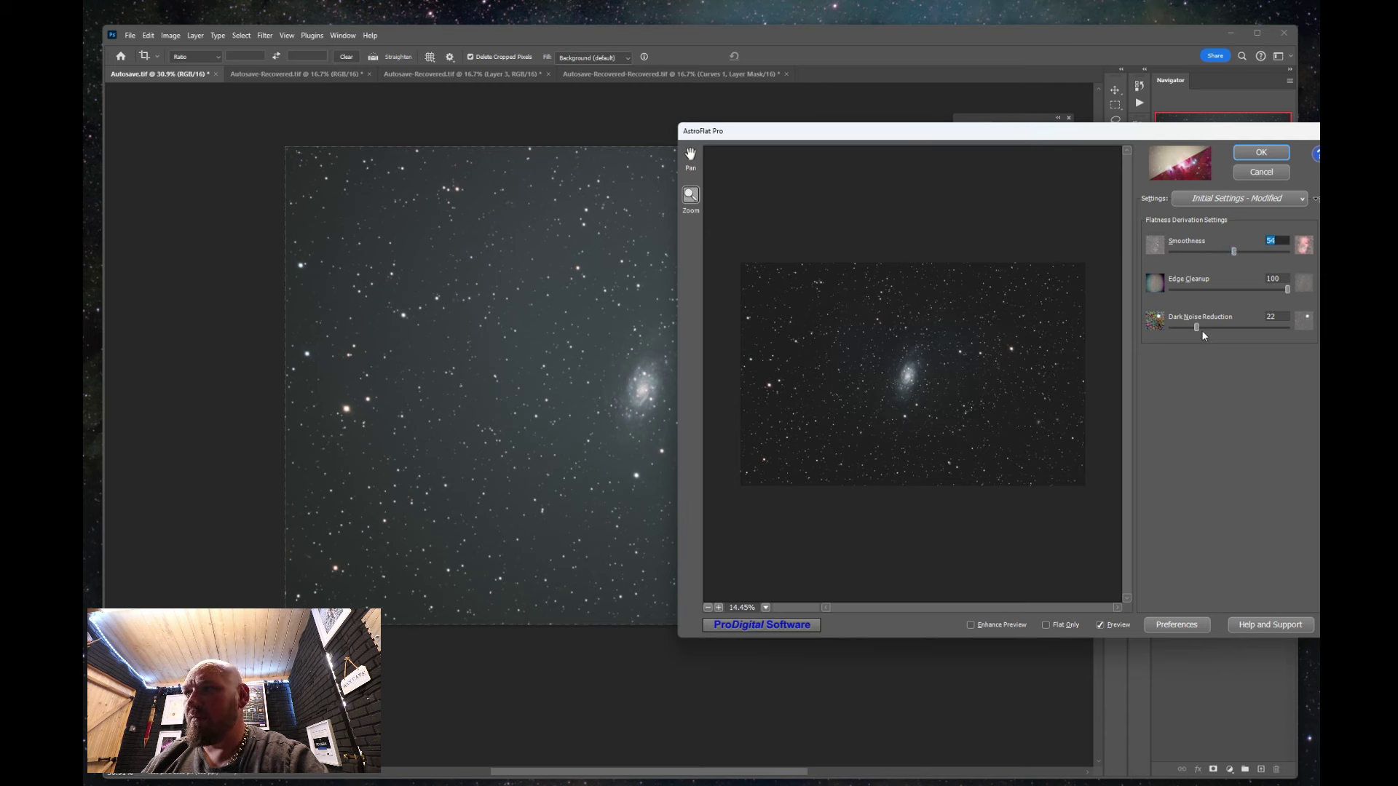
drag(1274, 288, 1292, 340)
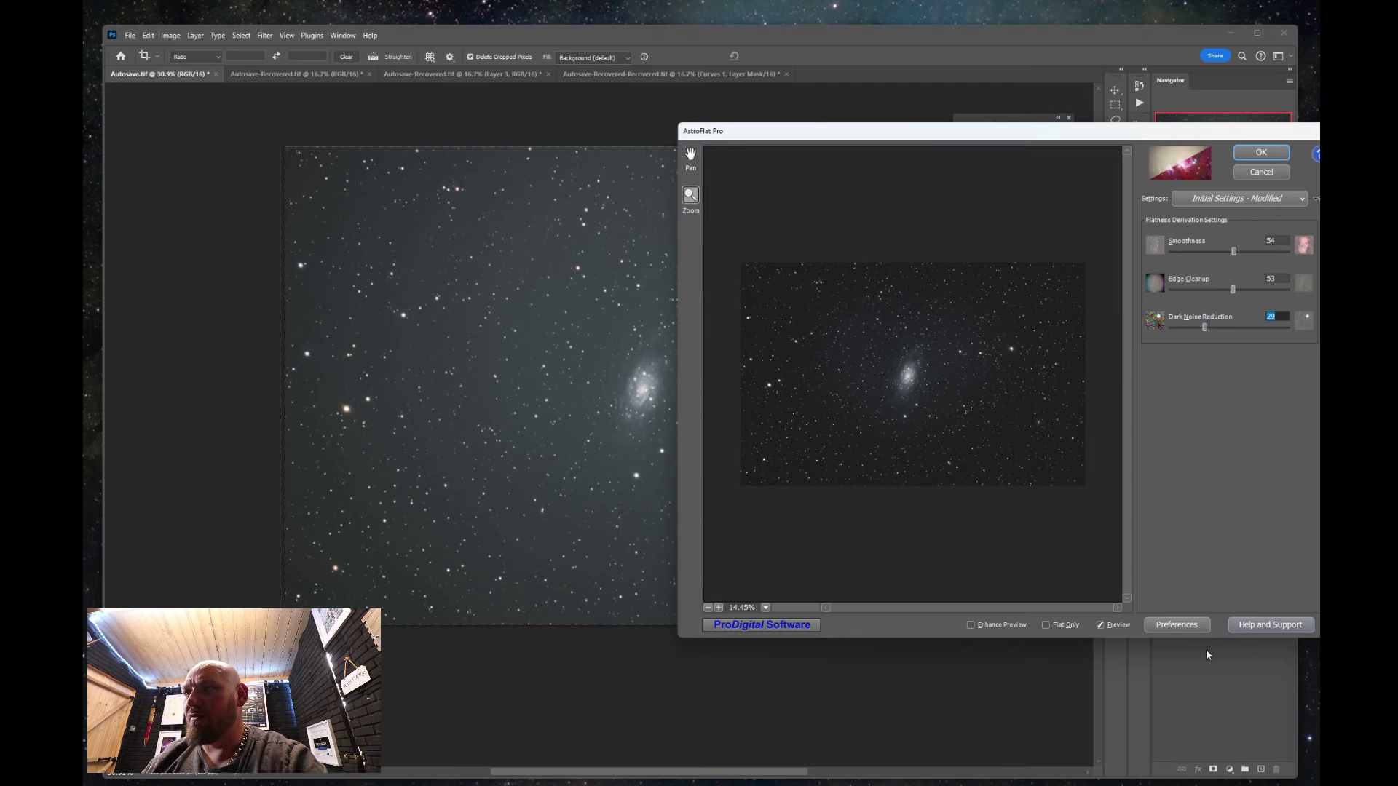
click(1261, 152)
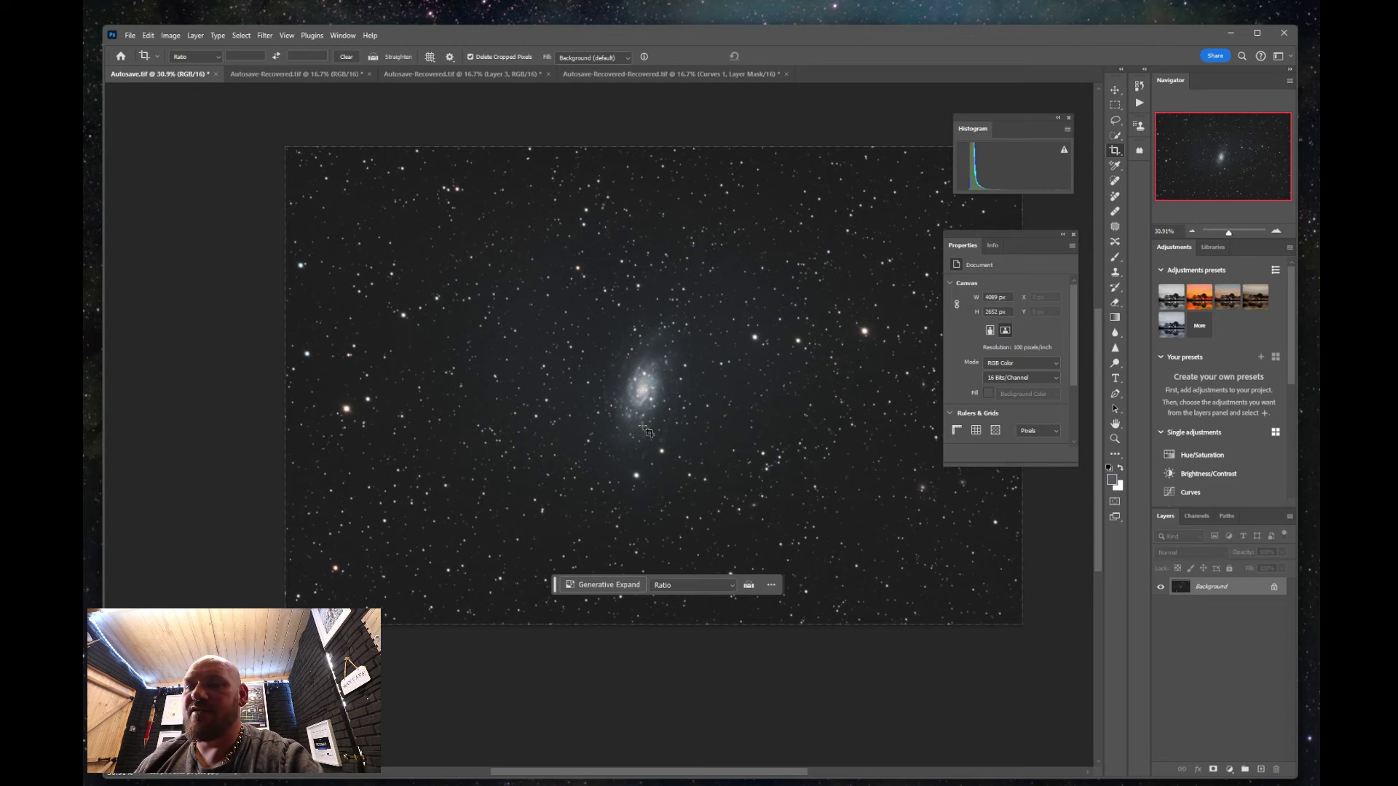
Add a Curves adjustment layer that slightly lifts the darker tones, and stamp the visible result into a new layer above it.
scroll(673, 396, up, 5)
scroll(675, 394, up, 2)
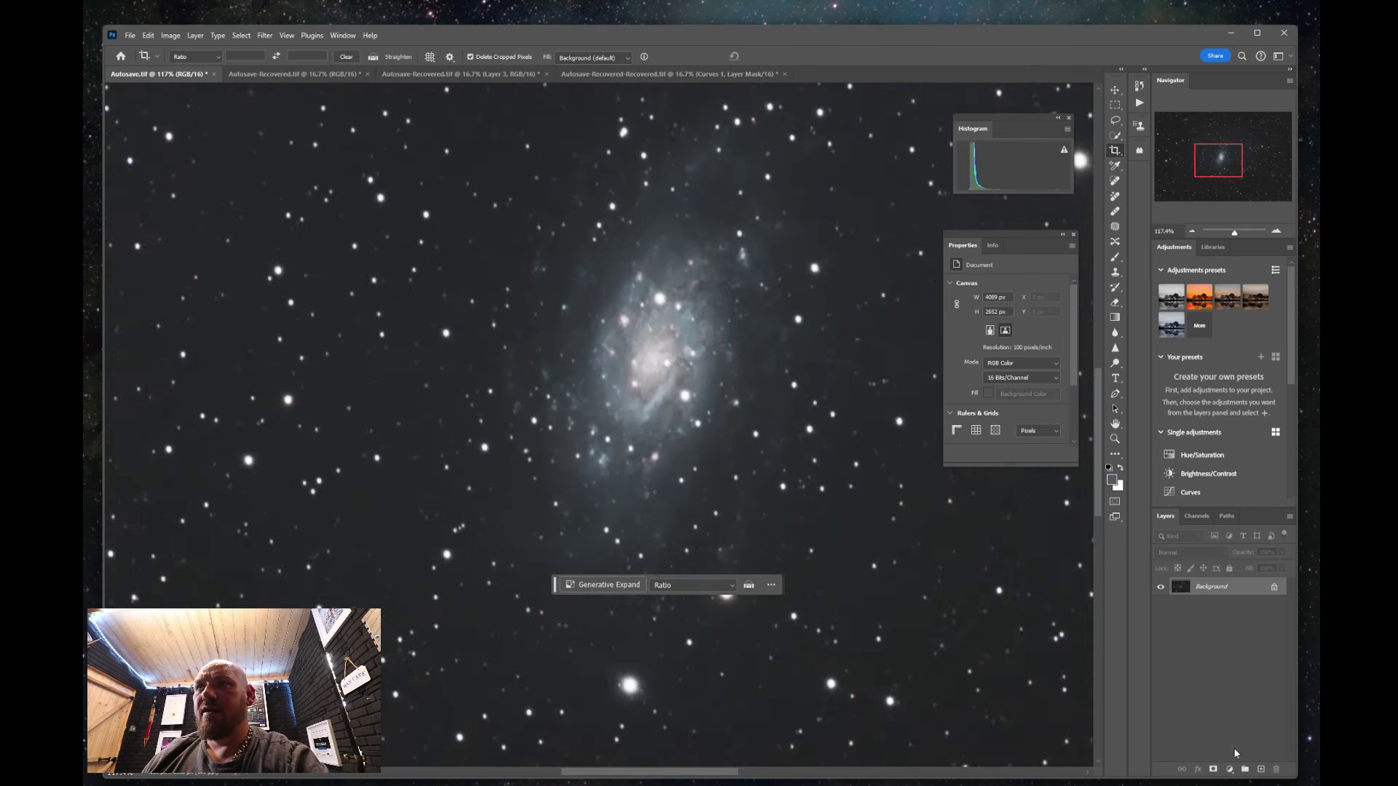
click(1229, 769)
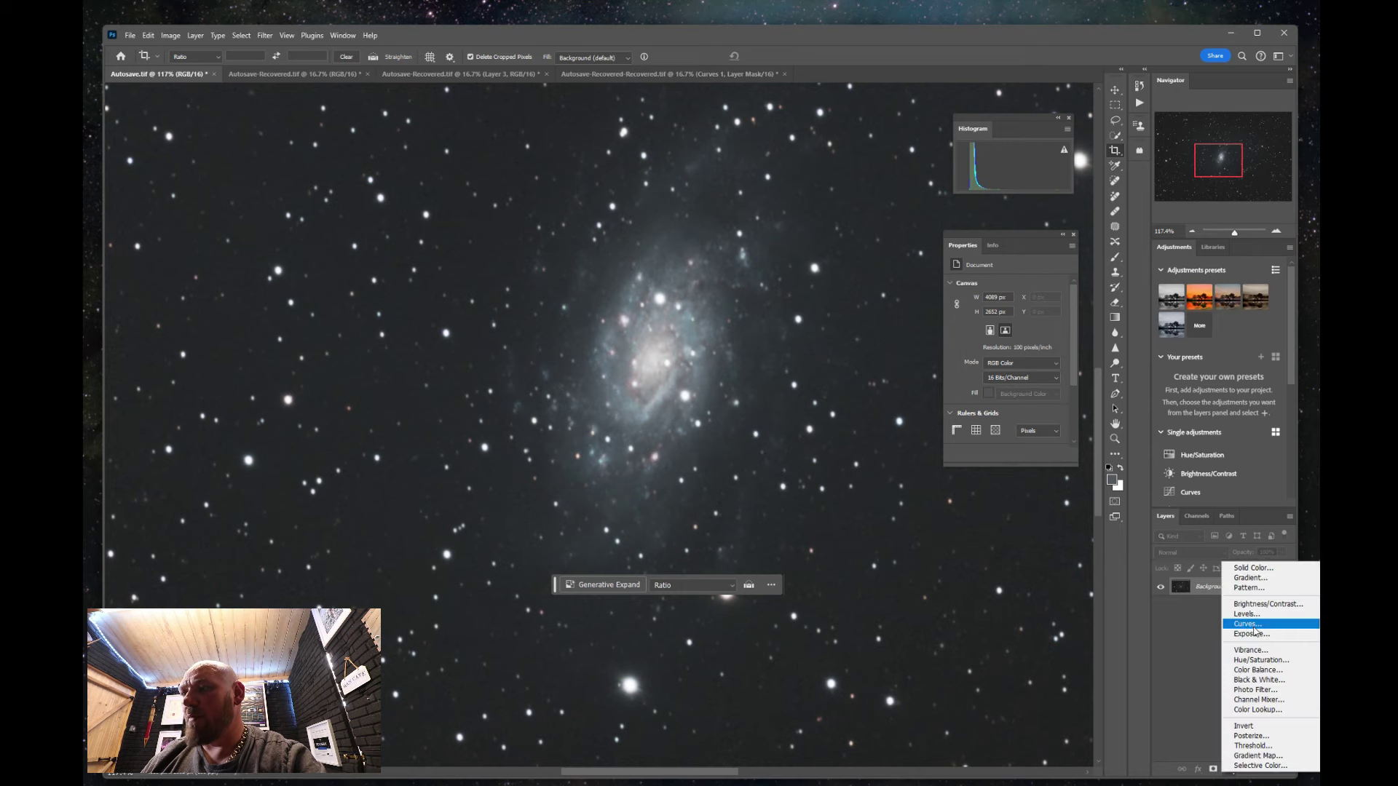
click(1253, 627)
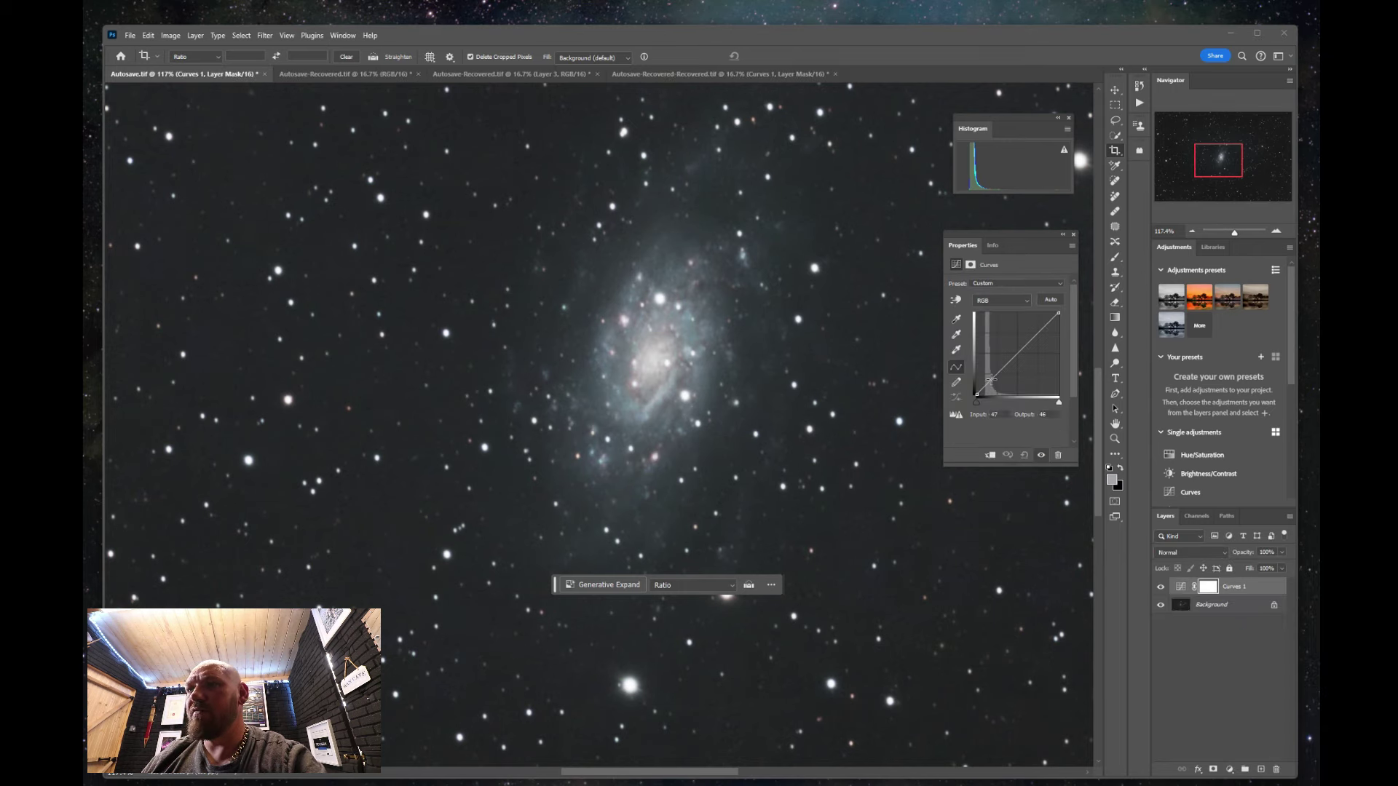
mouse_move(988, 384)
mouse_down()
mouse_move(1024, 335)
mouse_move(1022, 351)
mouse_move(1021, 331)
mouse_move(988, 382)
mouse_up()
click(1180, 699)
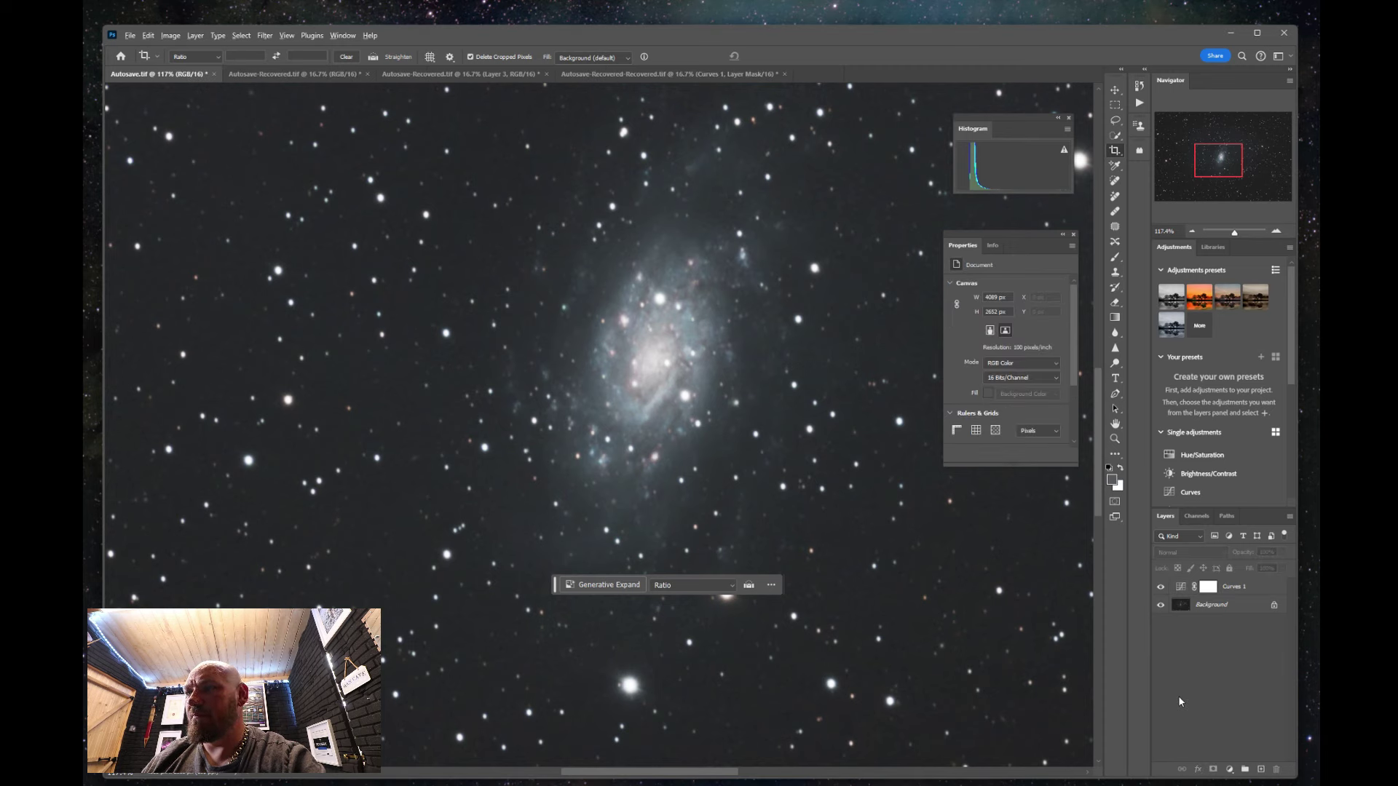
key(ctrl+shift+alt+e)
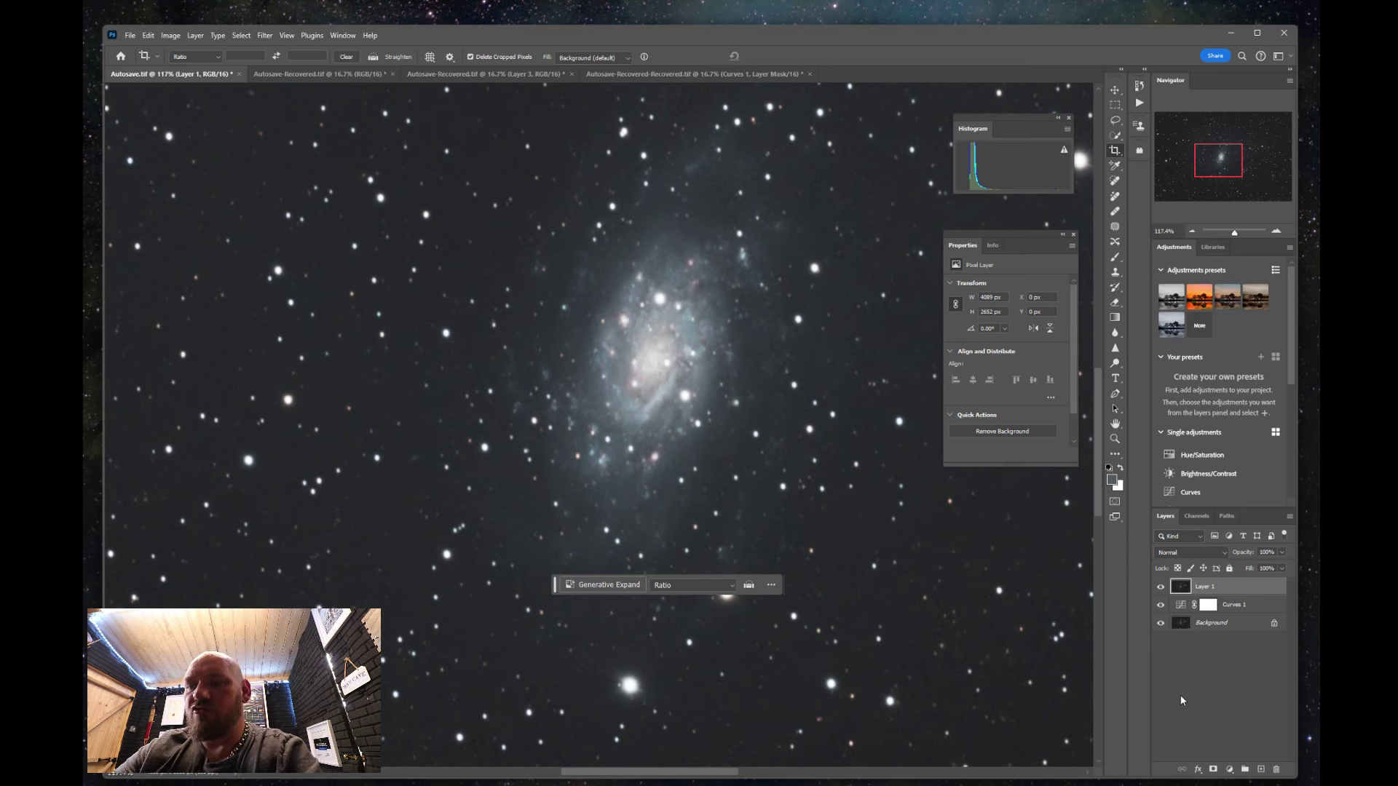
Add a Levels adjustment layer above the merged layer and set the Red channel's black input level to 16.
click(1235, 770)
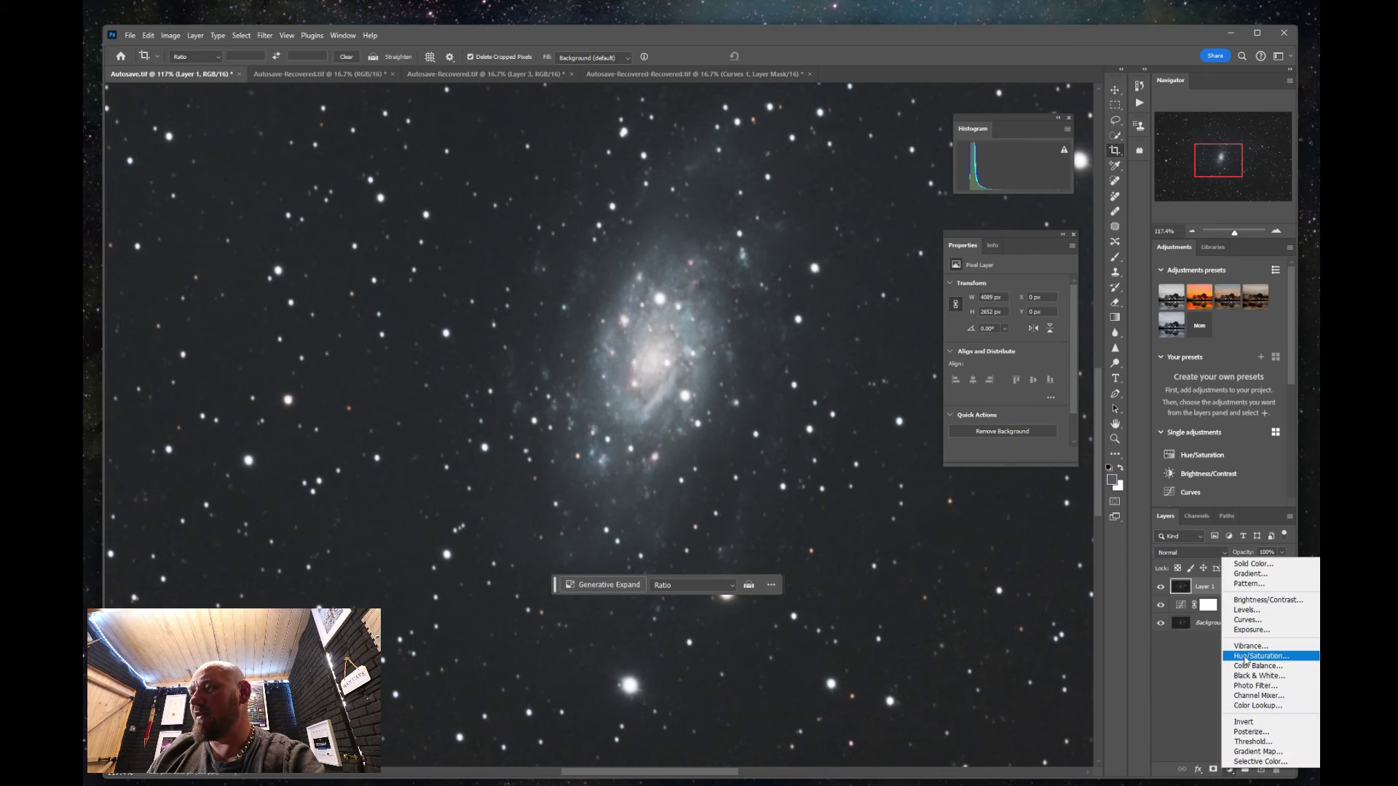
click(1251, 610)
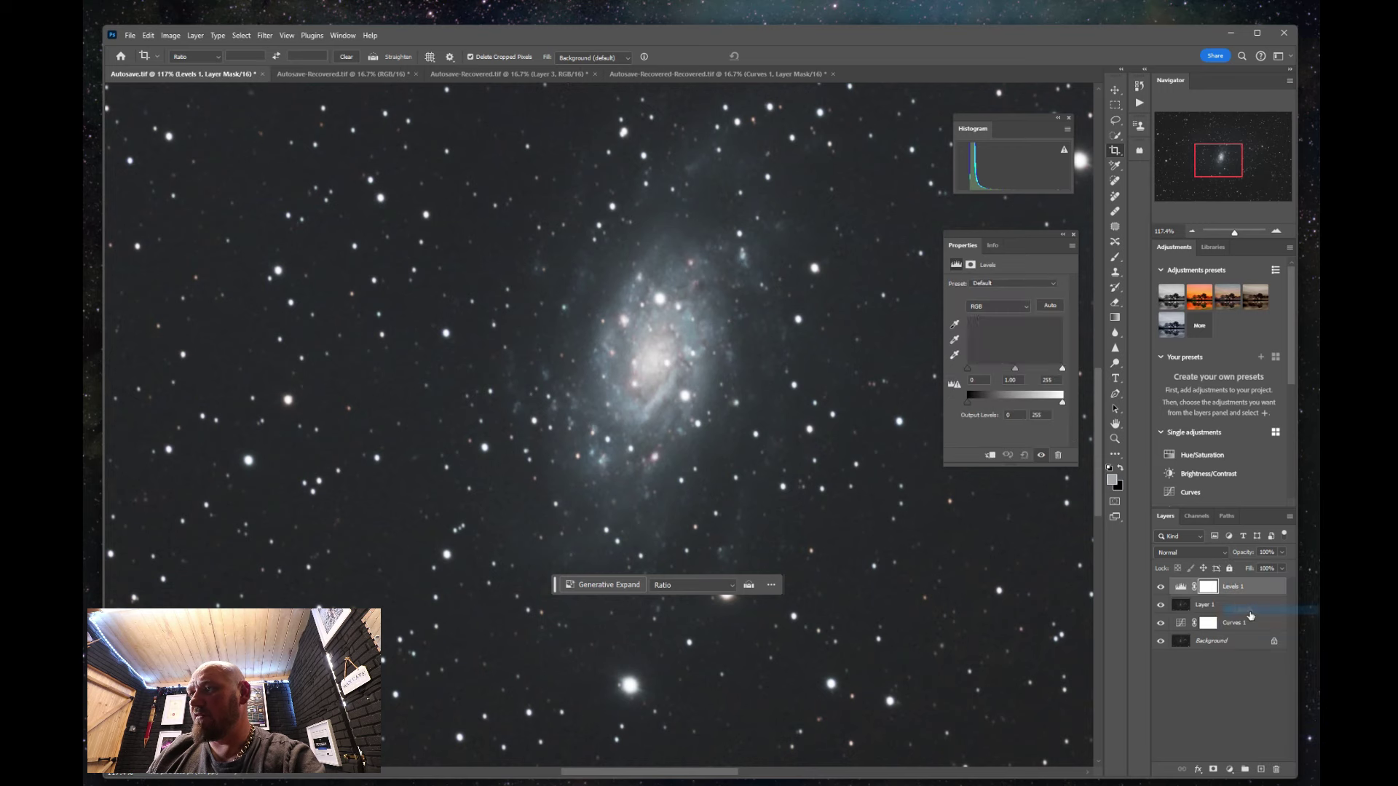
click(997, 306)
click(991, 319)
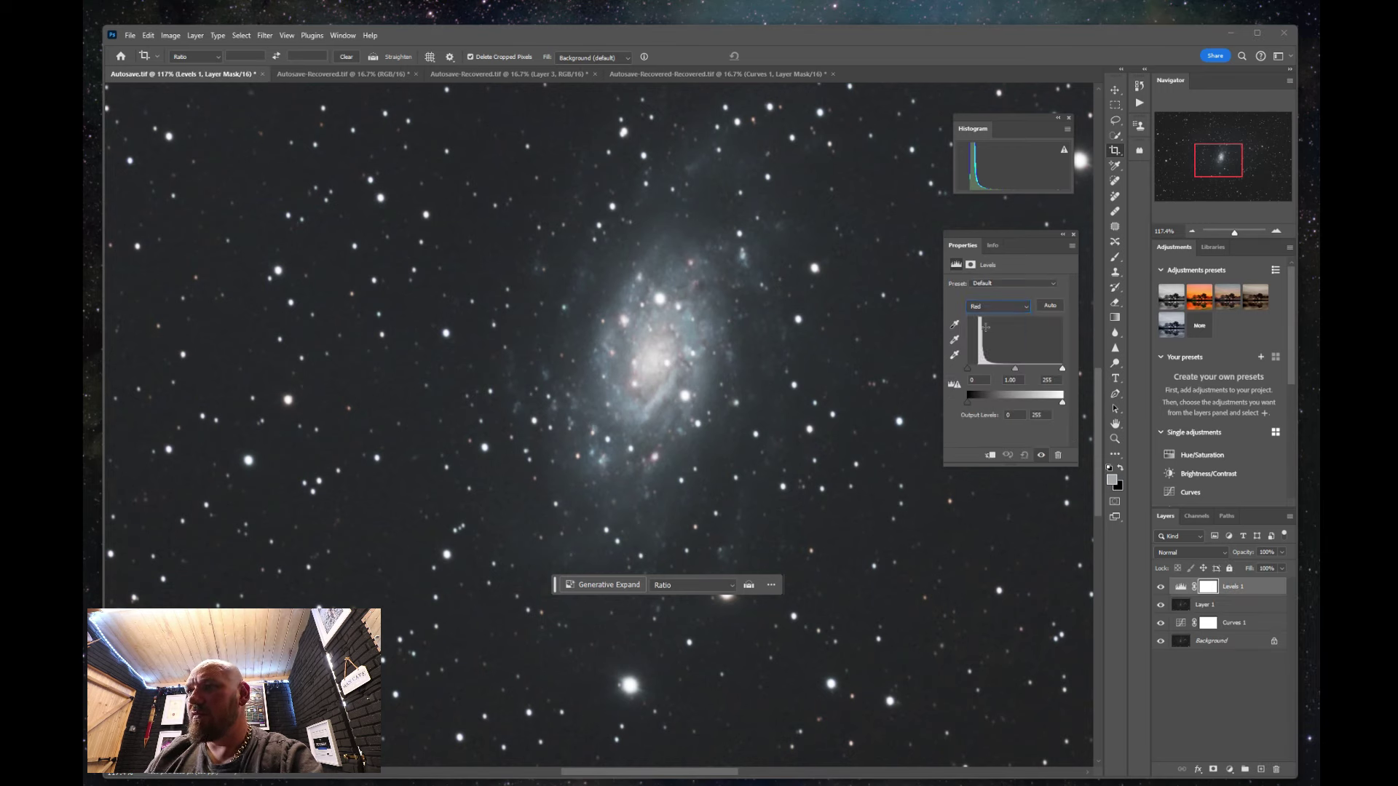
drag(967, 368, 973, 368)
Set the Green channel's black input level to 14 and raise the Blue channel's to the start of its histogram.
click(997, 306)
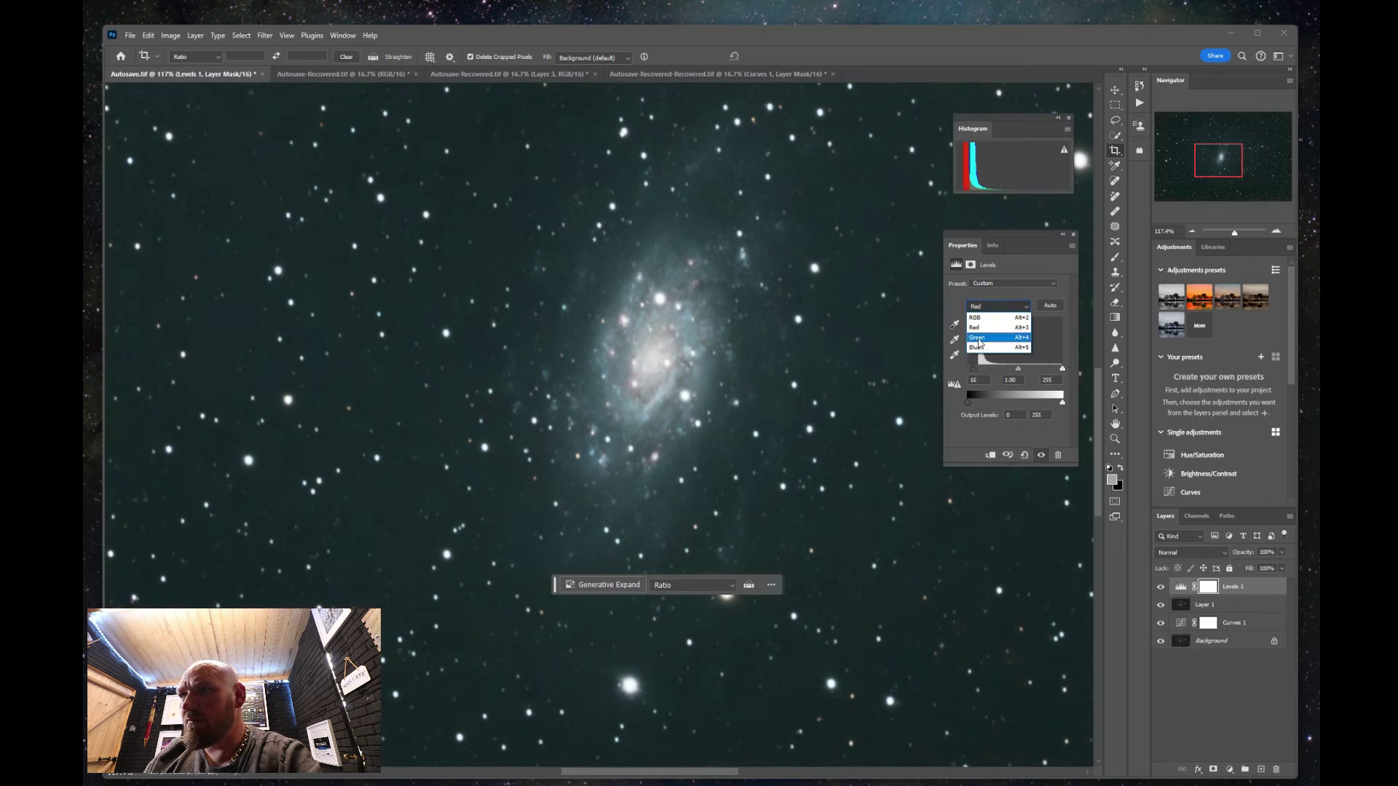
click(983, 333)
drag(966, 367, 972, 368)
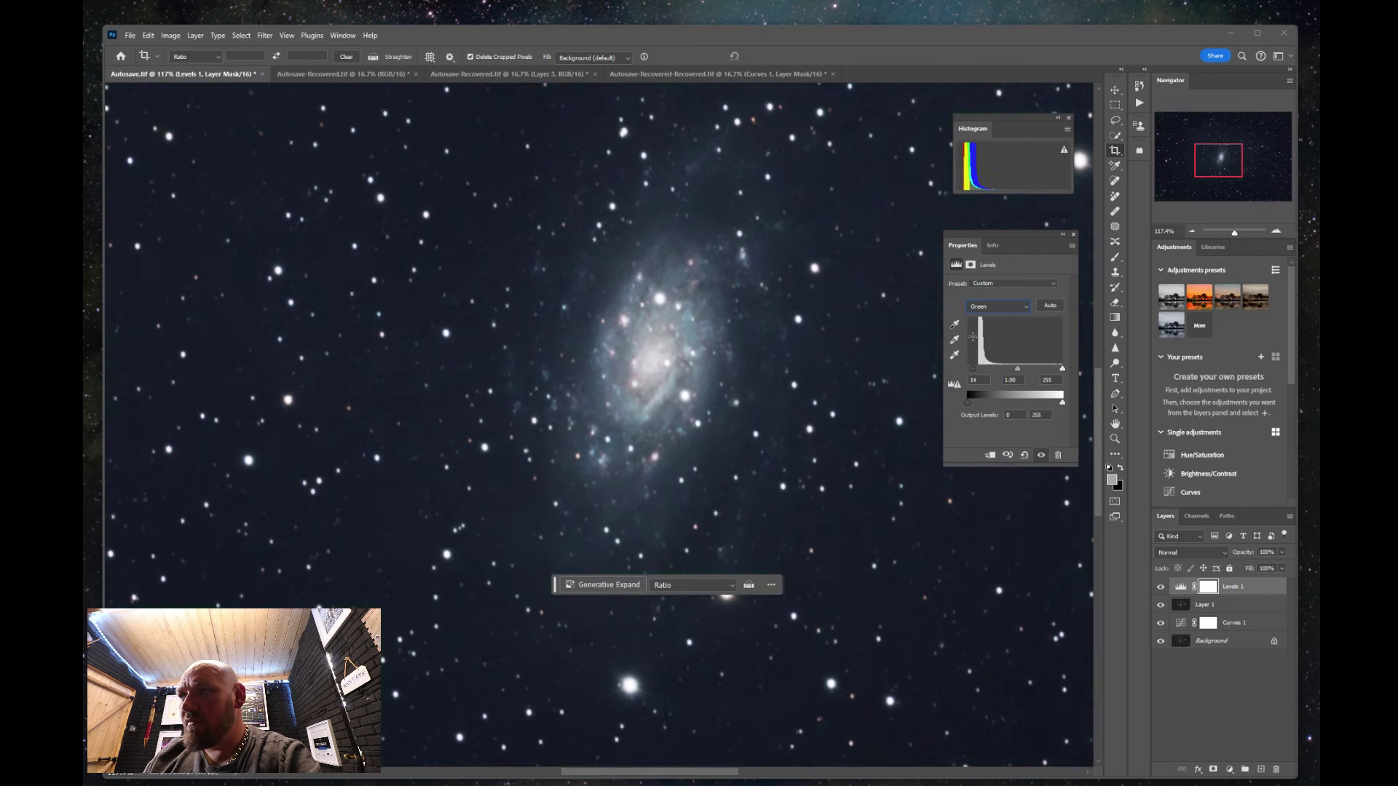
click(983, 306)
click(978, 348)
drag(969, 369, 974, 370)
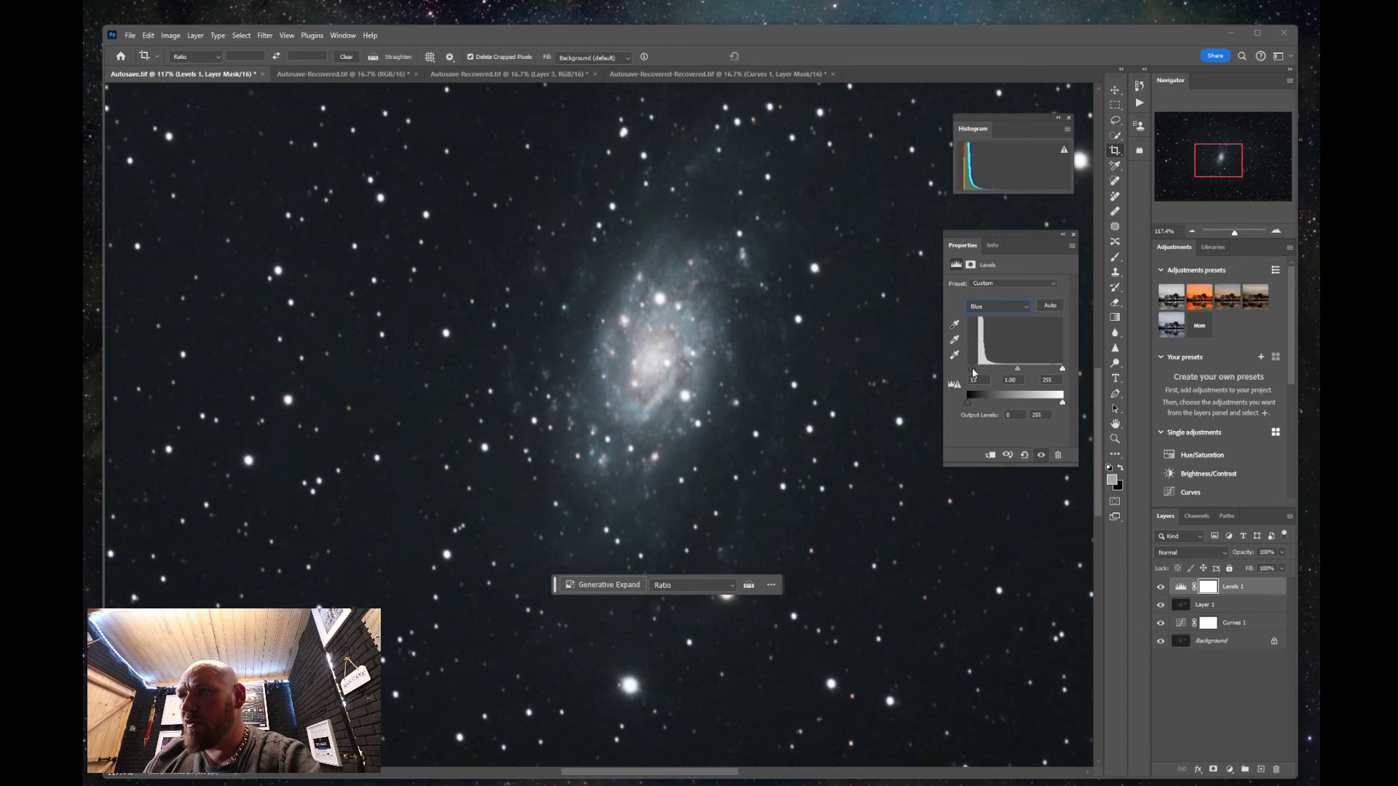
Check the wider star field around the galaxy and stamp the visible layers into a new layer above the Levels adjustment.
click(1207, 701)
scroll(731, 463, down, 3)
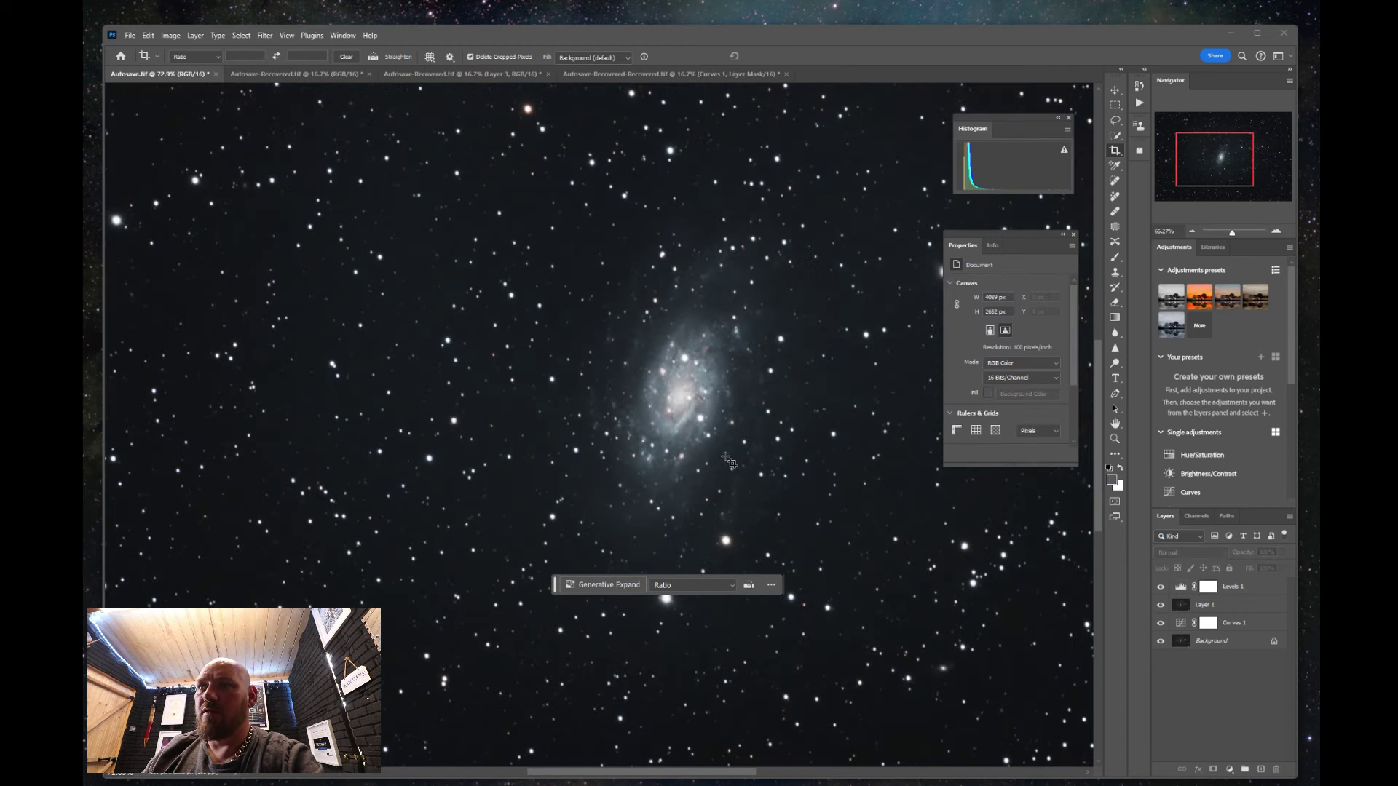
scroll(726, 457, down, 2)
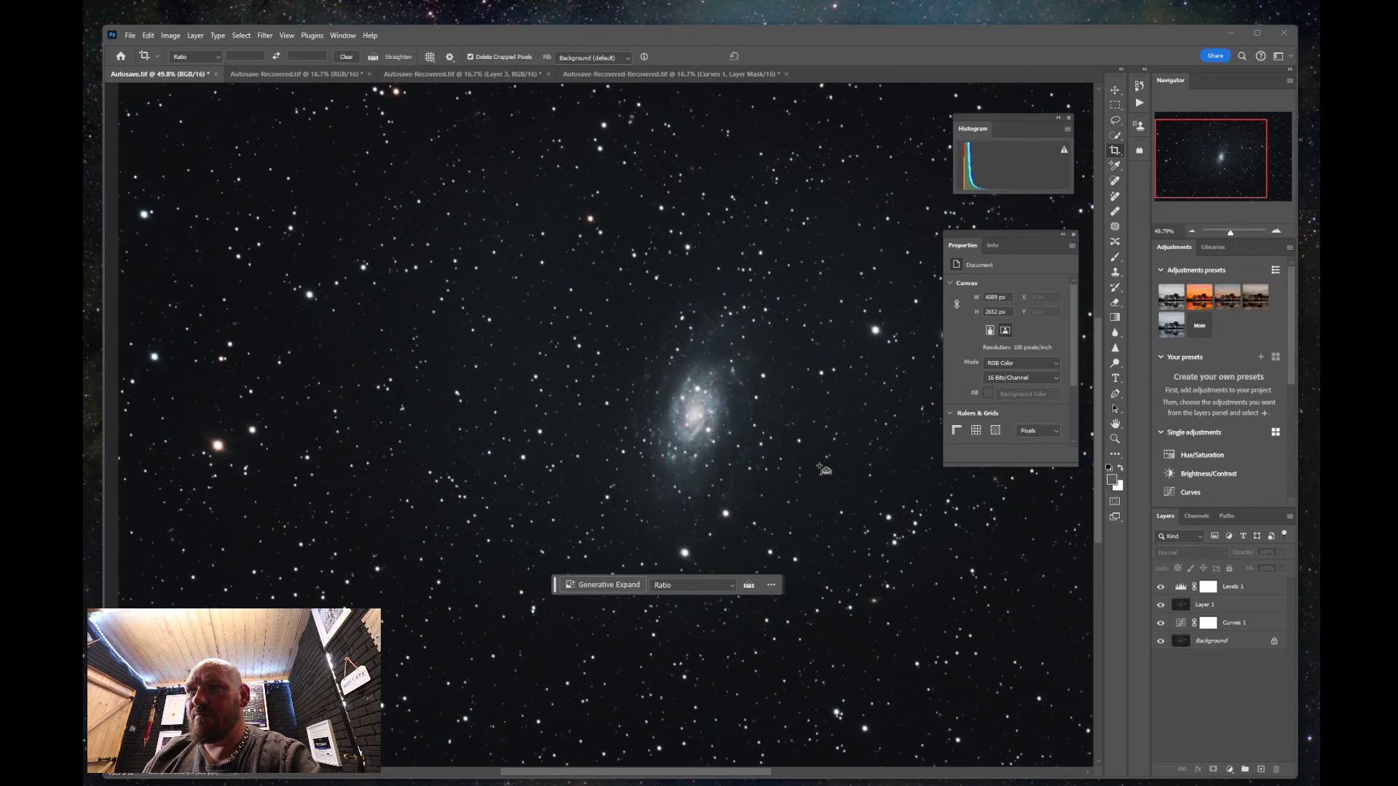
key(ctrl+shift+alt+e)
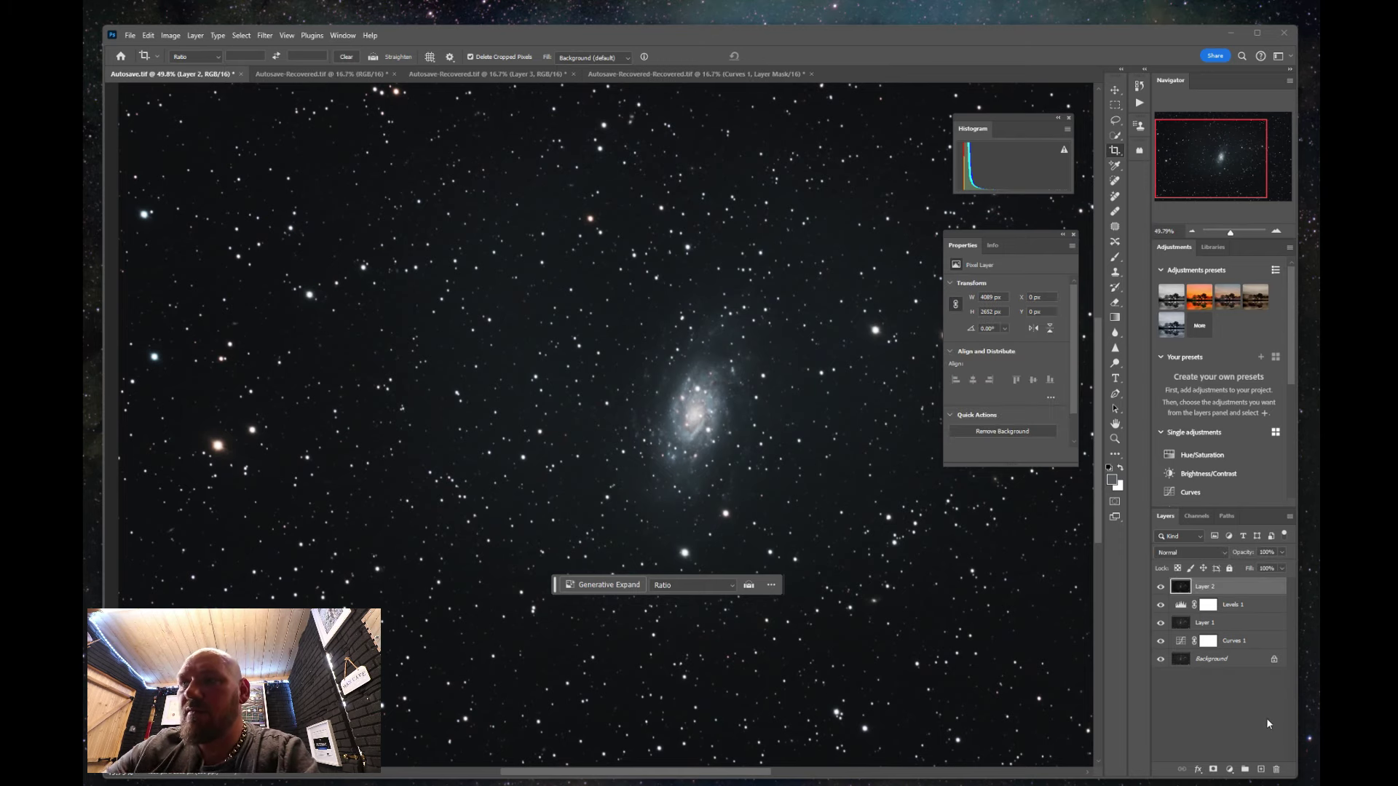
Select the galaxy's outer arms by sampling their tone with Color Range at a fuzziness of 28.
click(241, 35)
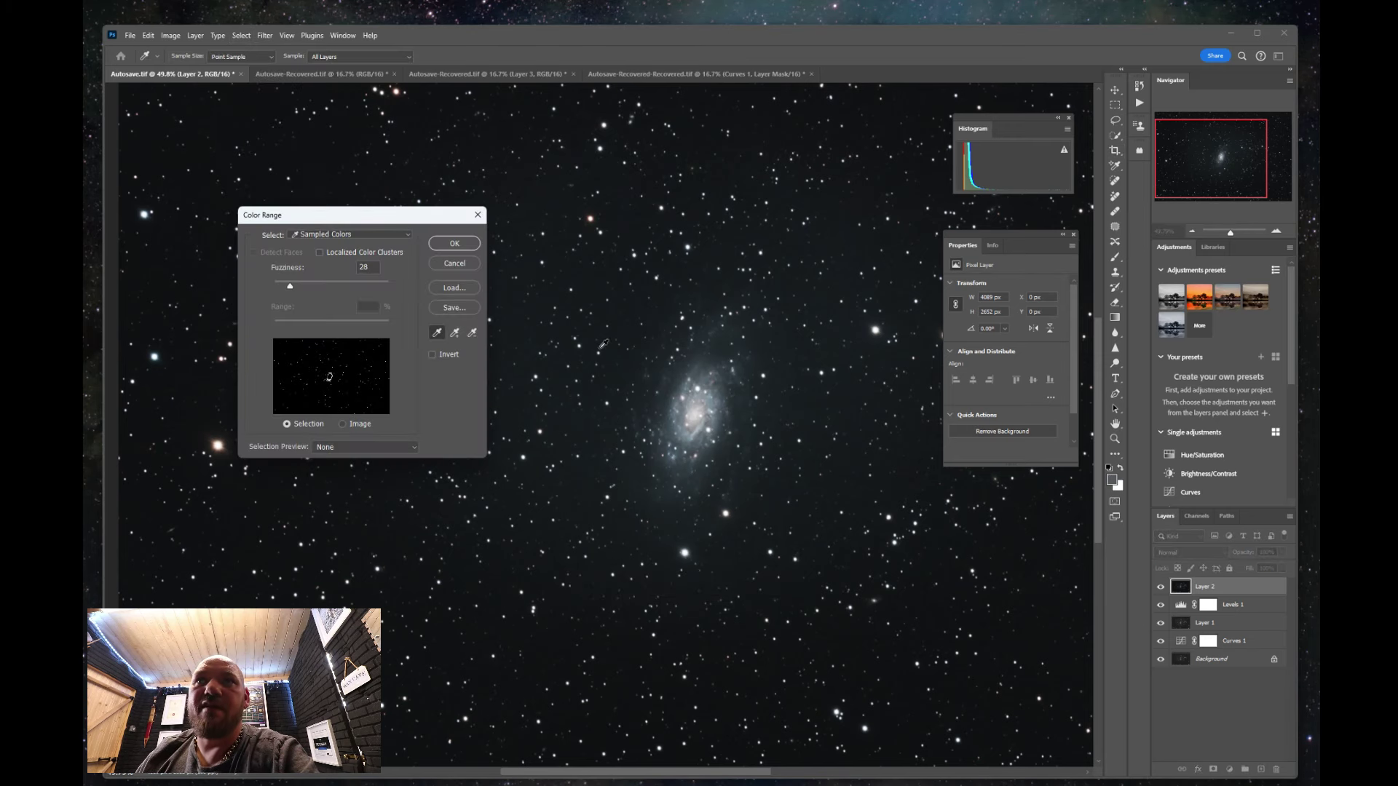
click(712, 370)
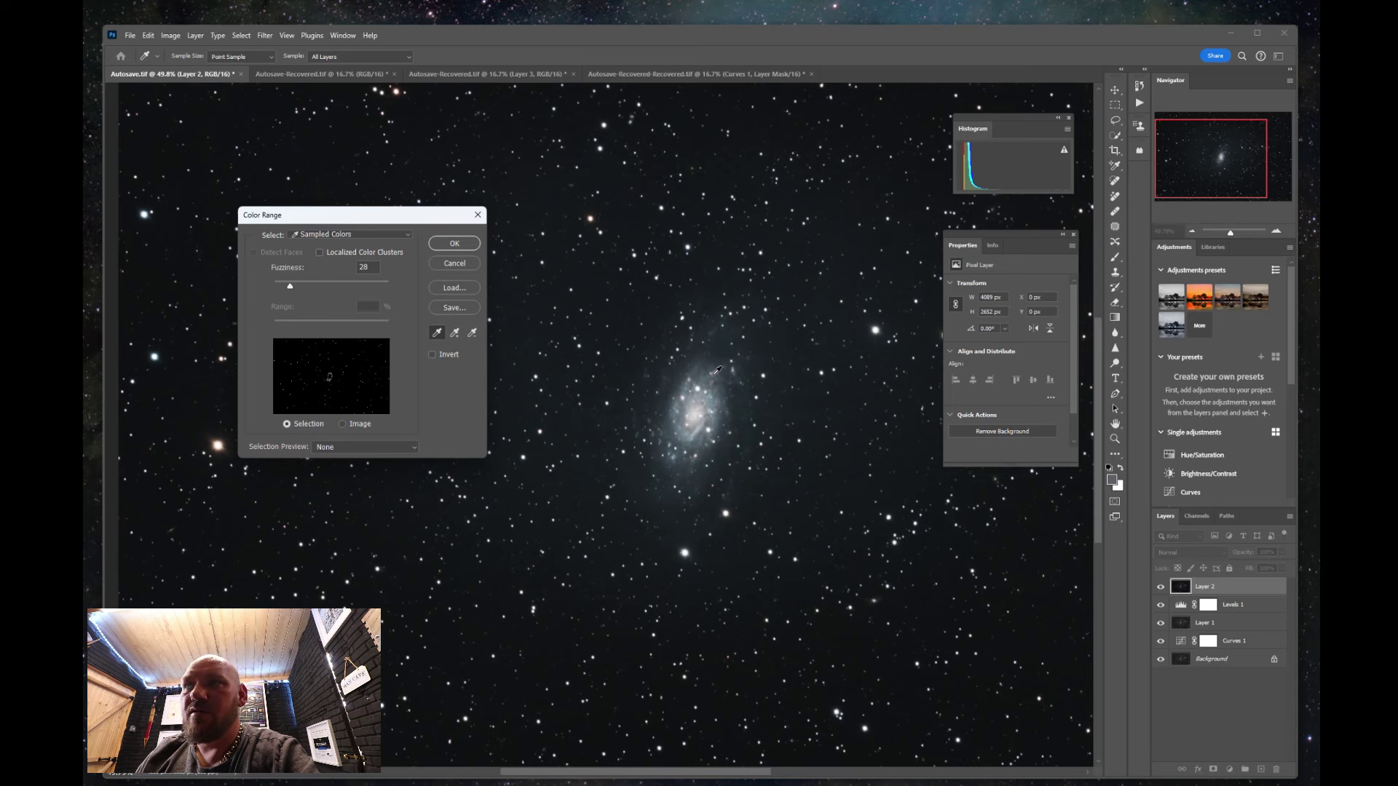
click(454, 243)
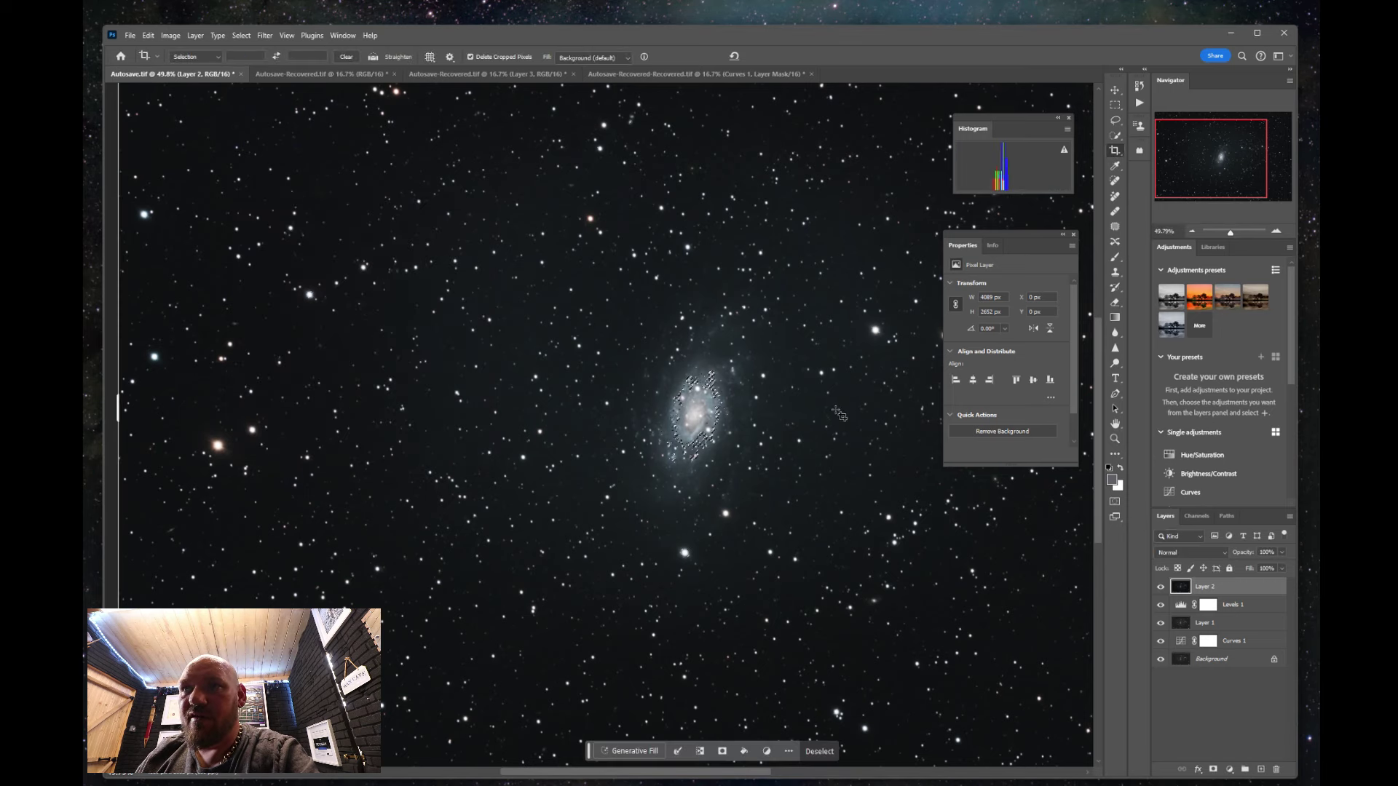
scroll(717, 428, up, 3)
scroll(719, 430, up, 2)
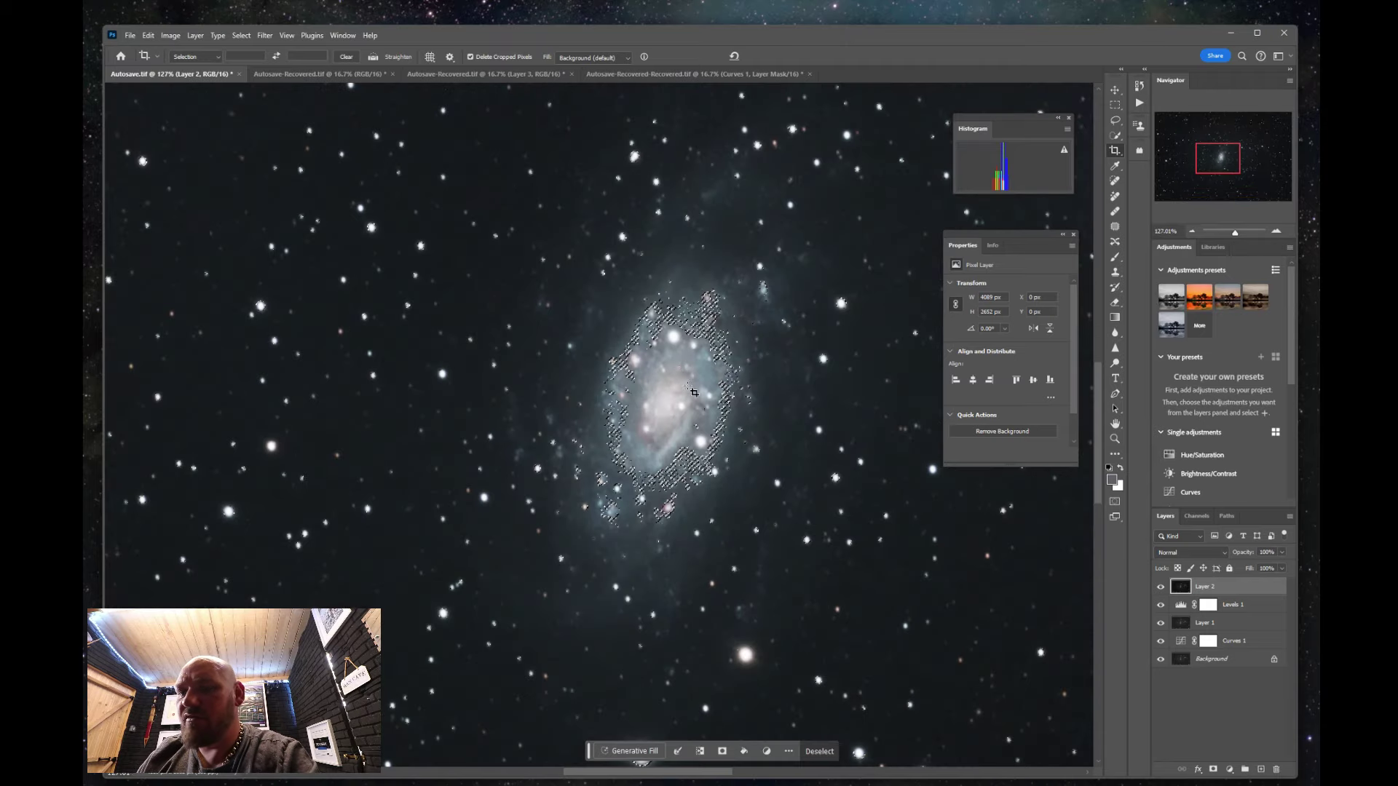
Refine the galaxy selection in Select and Mask with a 4.8 px feather and 9% contrast.
click(237, 38)
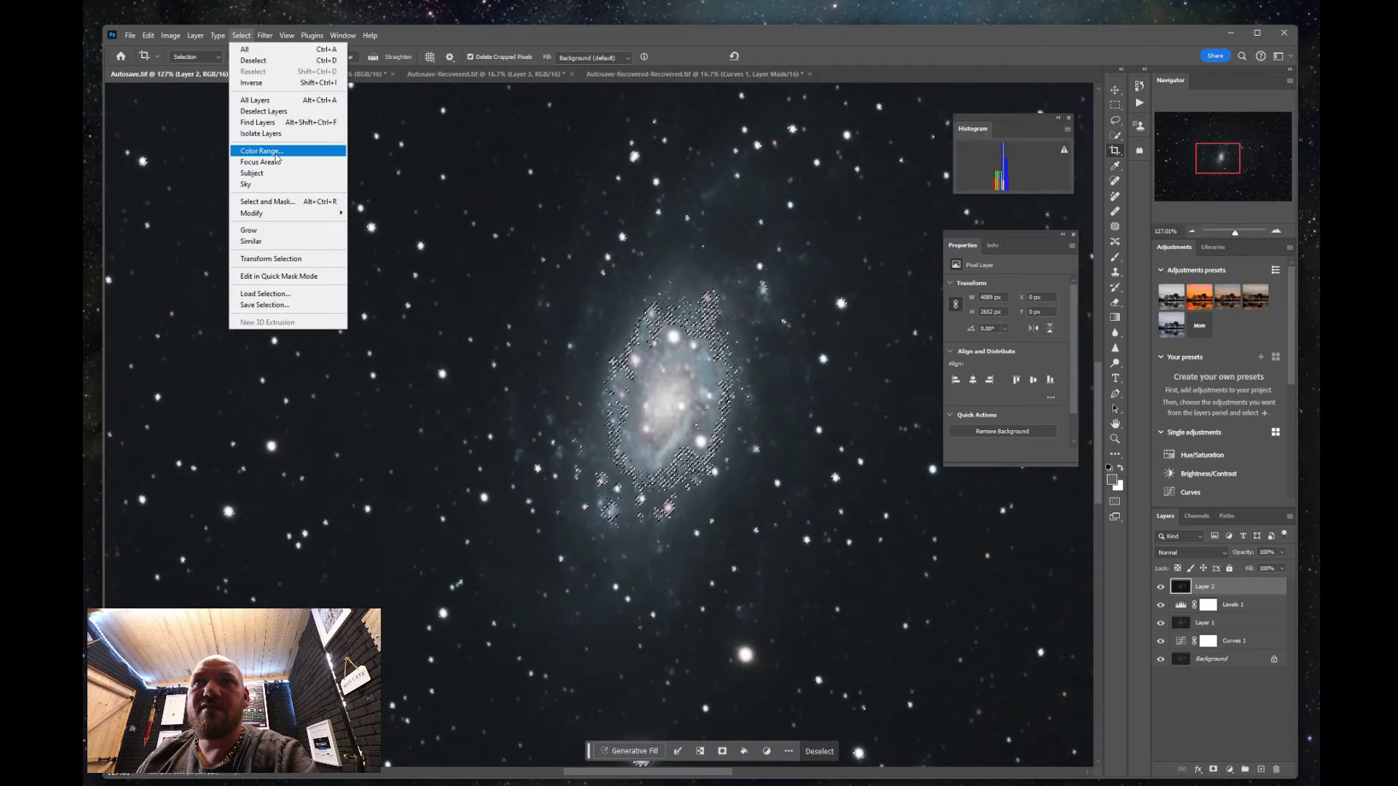
click(272, 208)
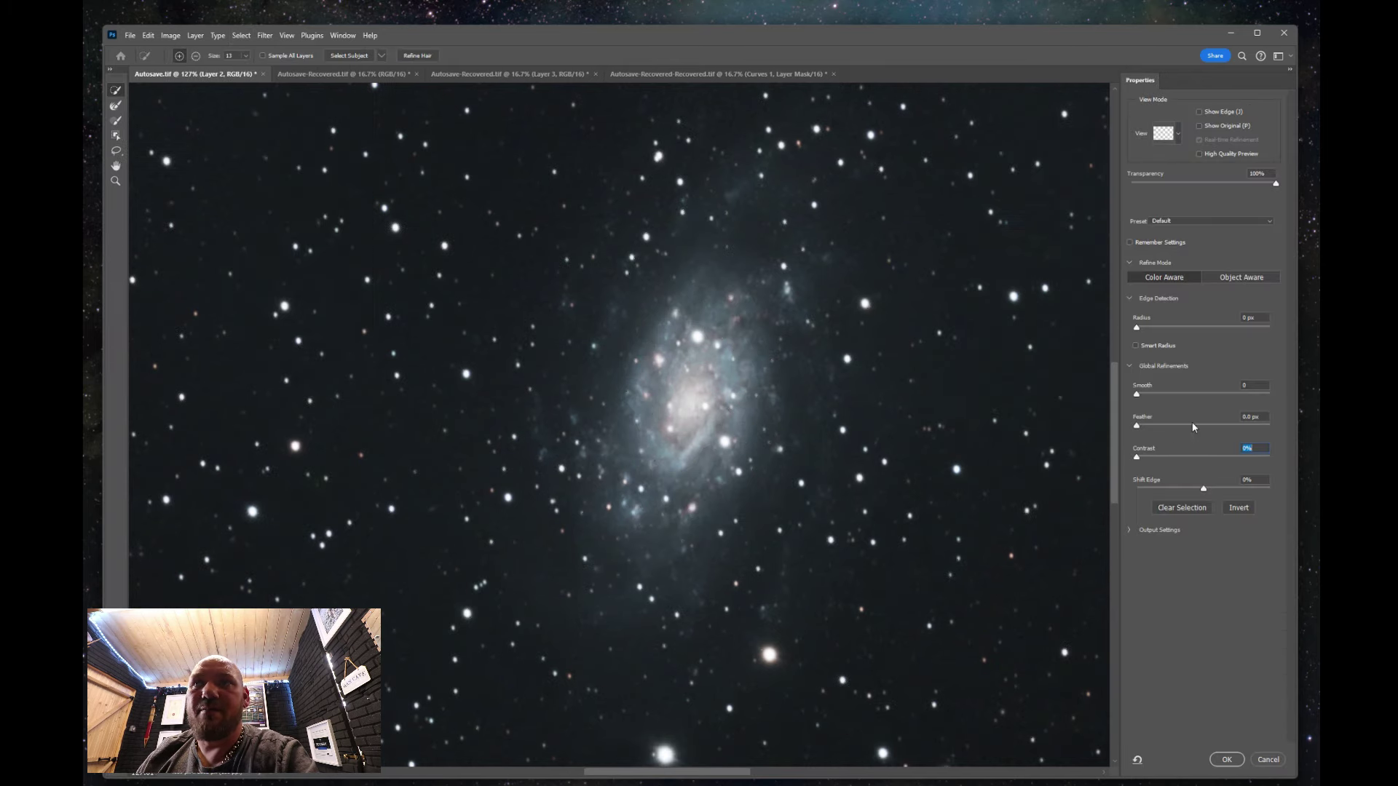
drag(1137, 424, 1147, 457)
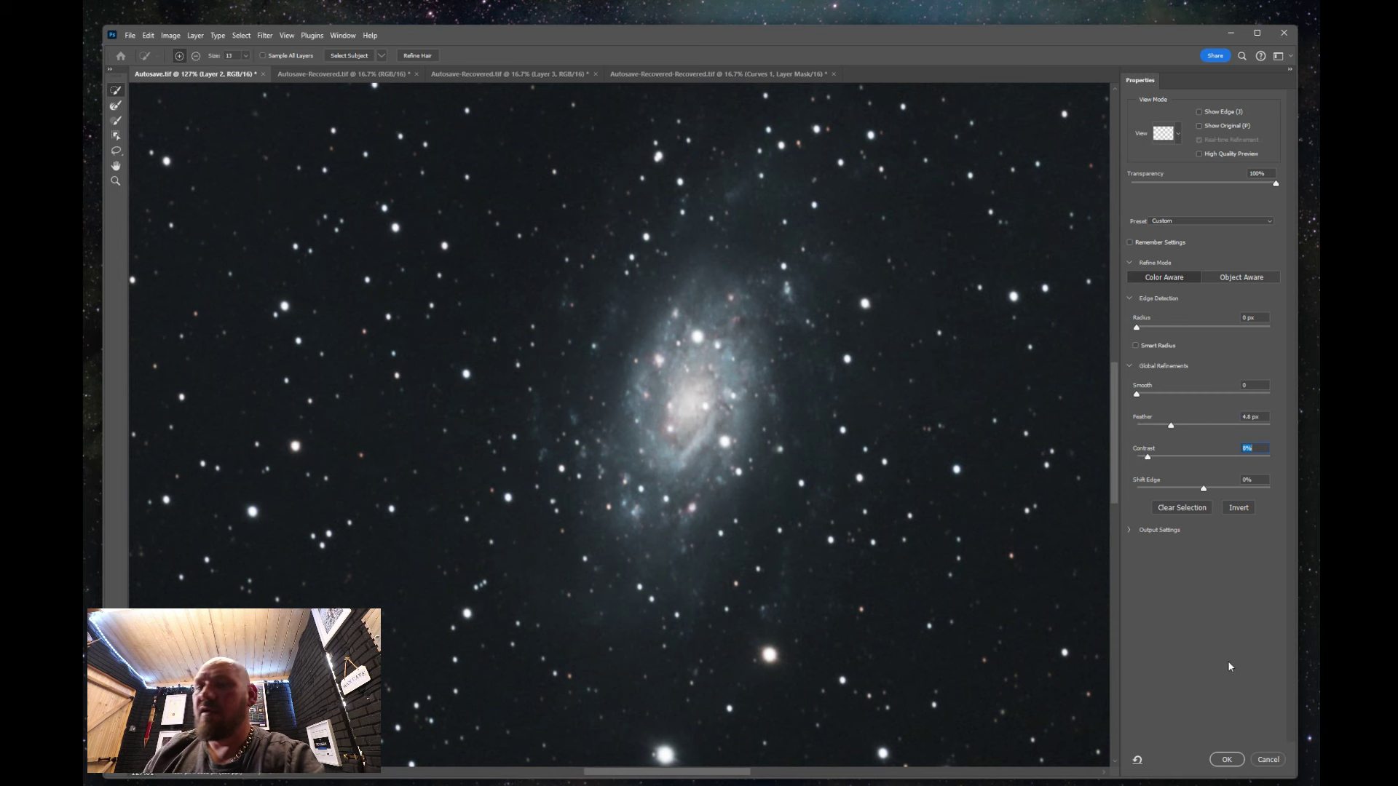
click(1227, 759)
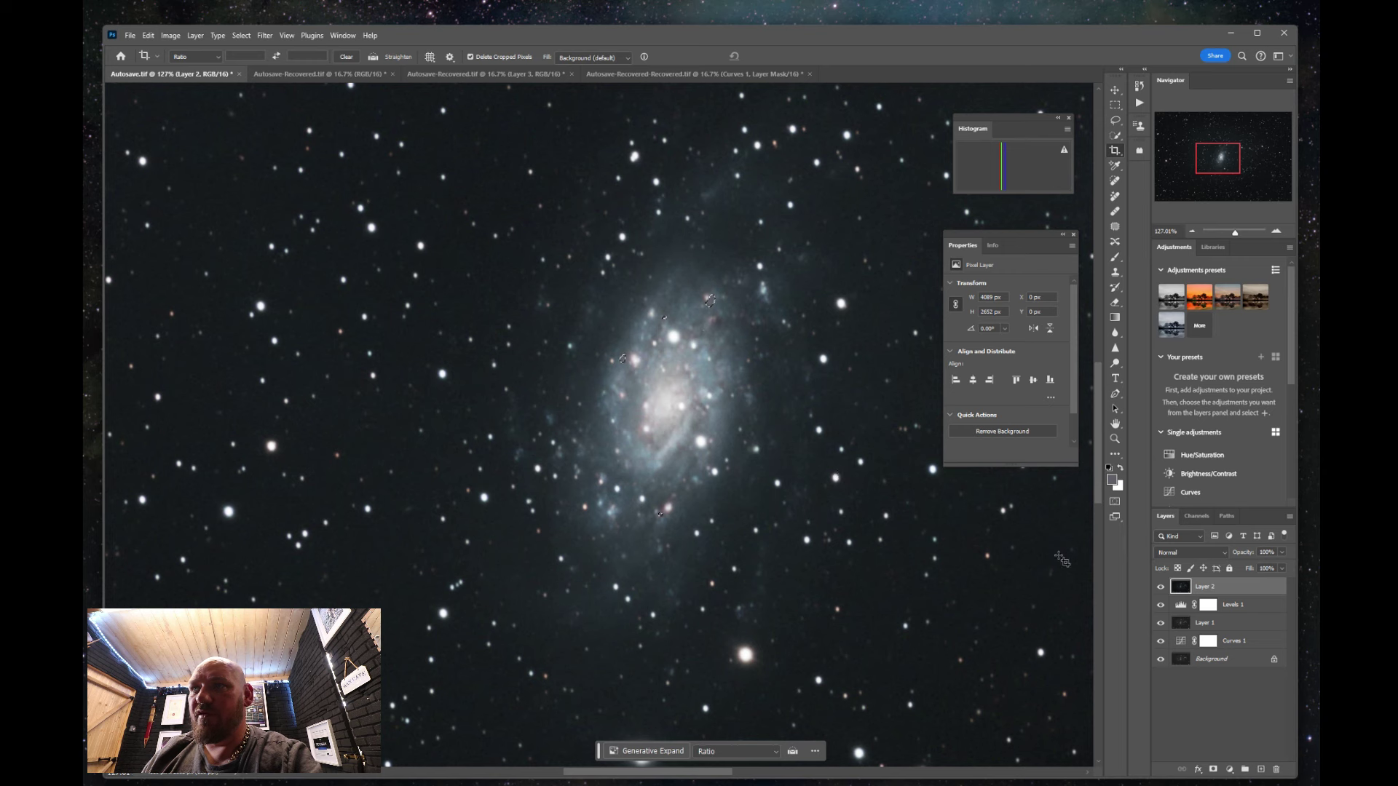
Add a Color Balance adjustment for the selection with midtones at Cyan–Red +16, Magenta–Green -9 and Yellow–Blue +18.
click(1230, 770)
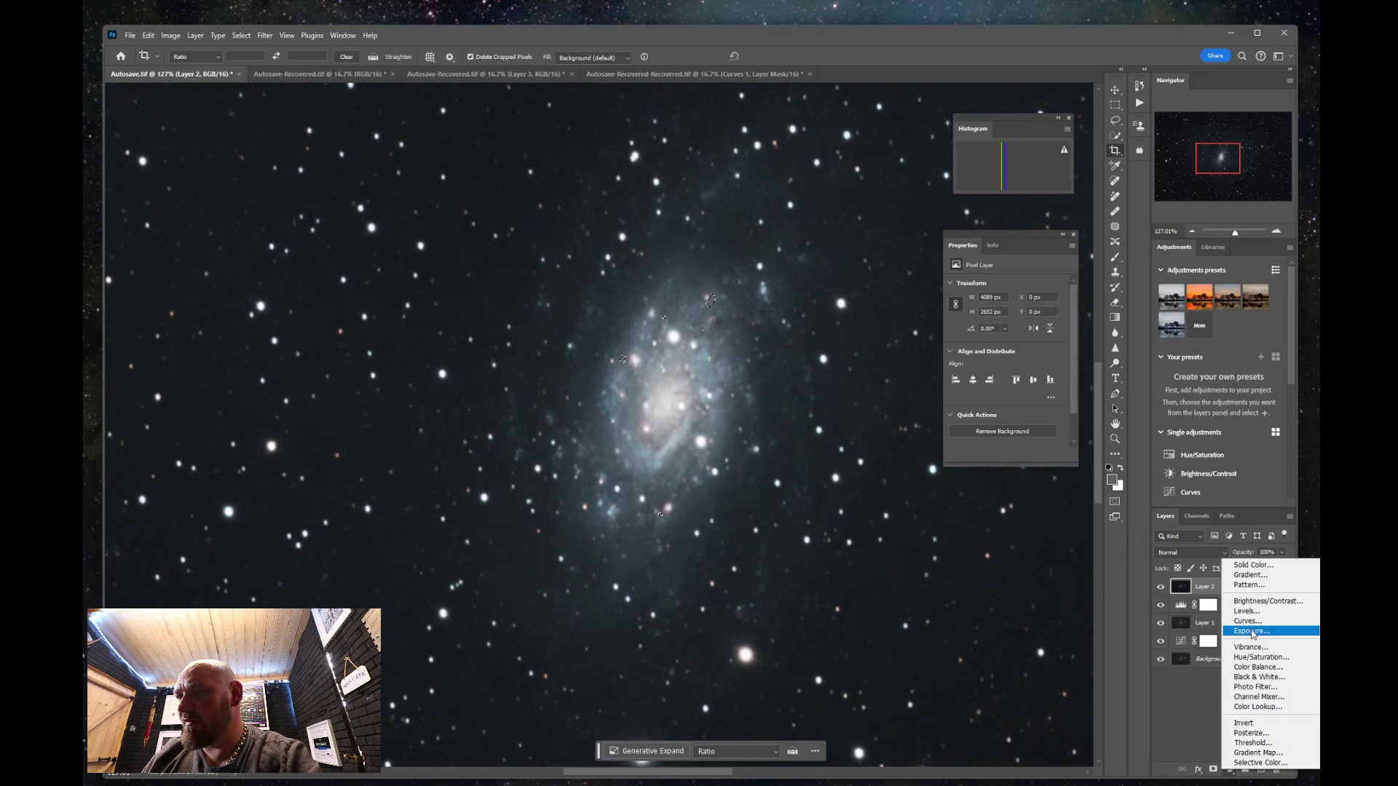
click(1252, 668)
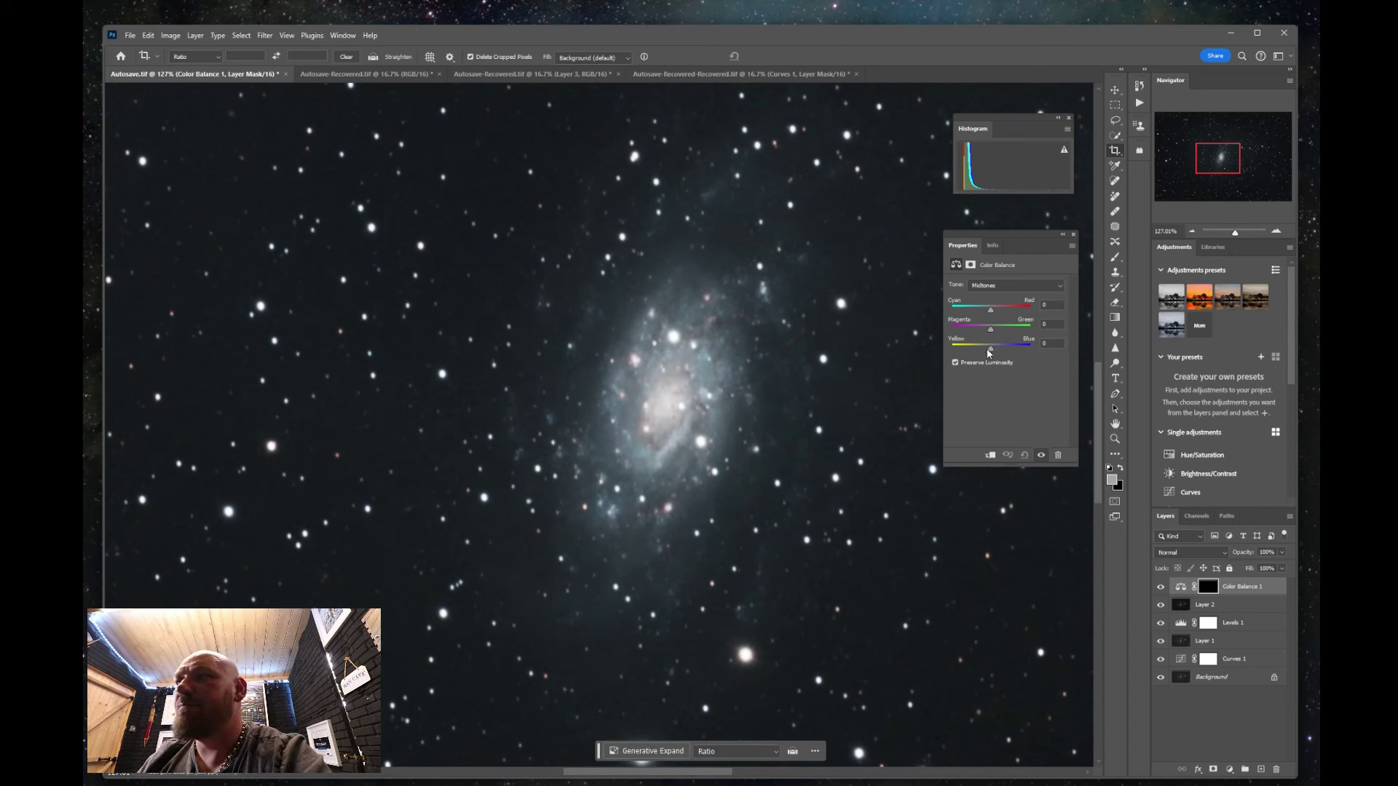
mouse_move(990, 349)
mouse_down()
mouse_move(1004, 352)
mouse_move(975, 333)
mouse_move(989, 334)
mouse_up()
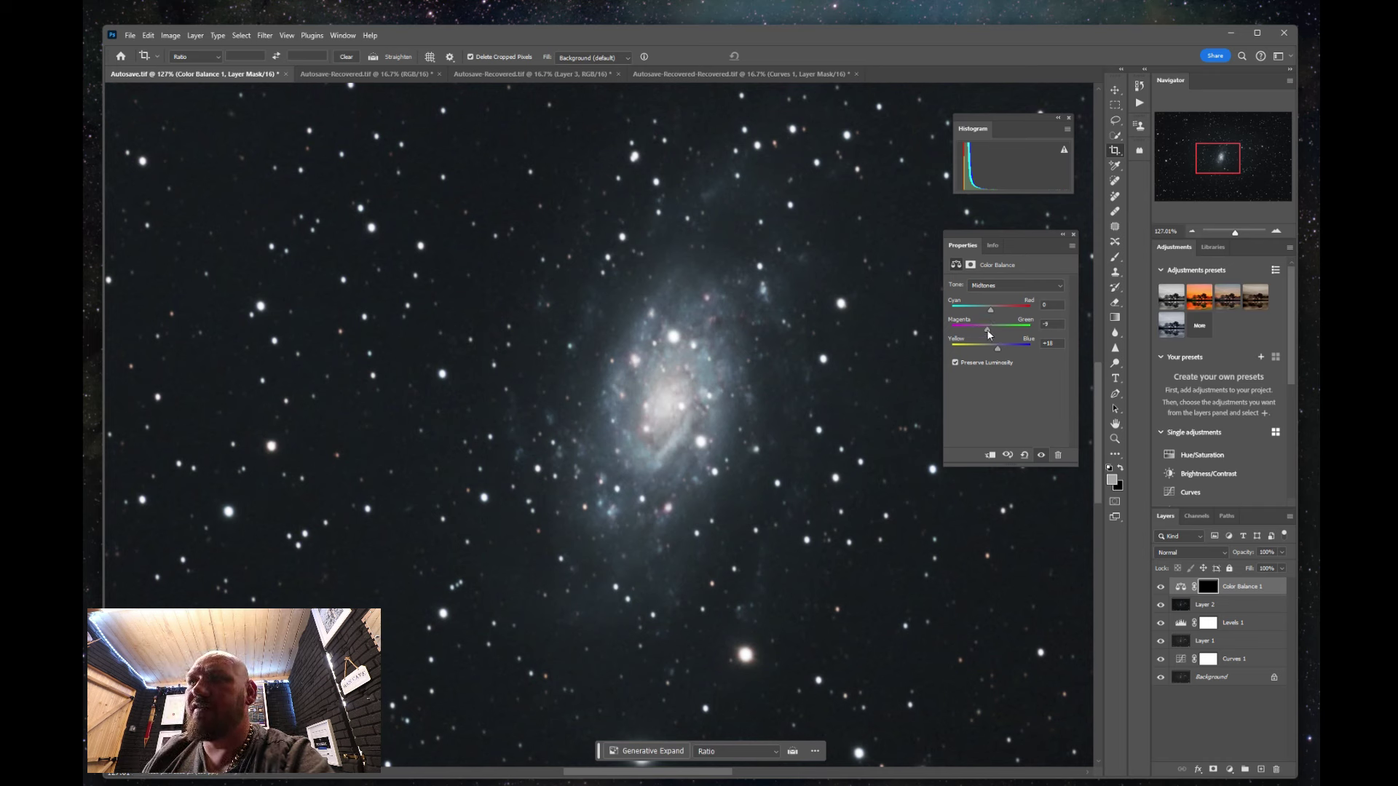
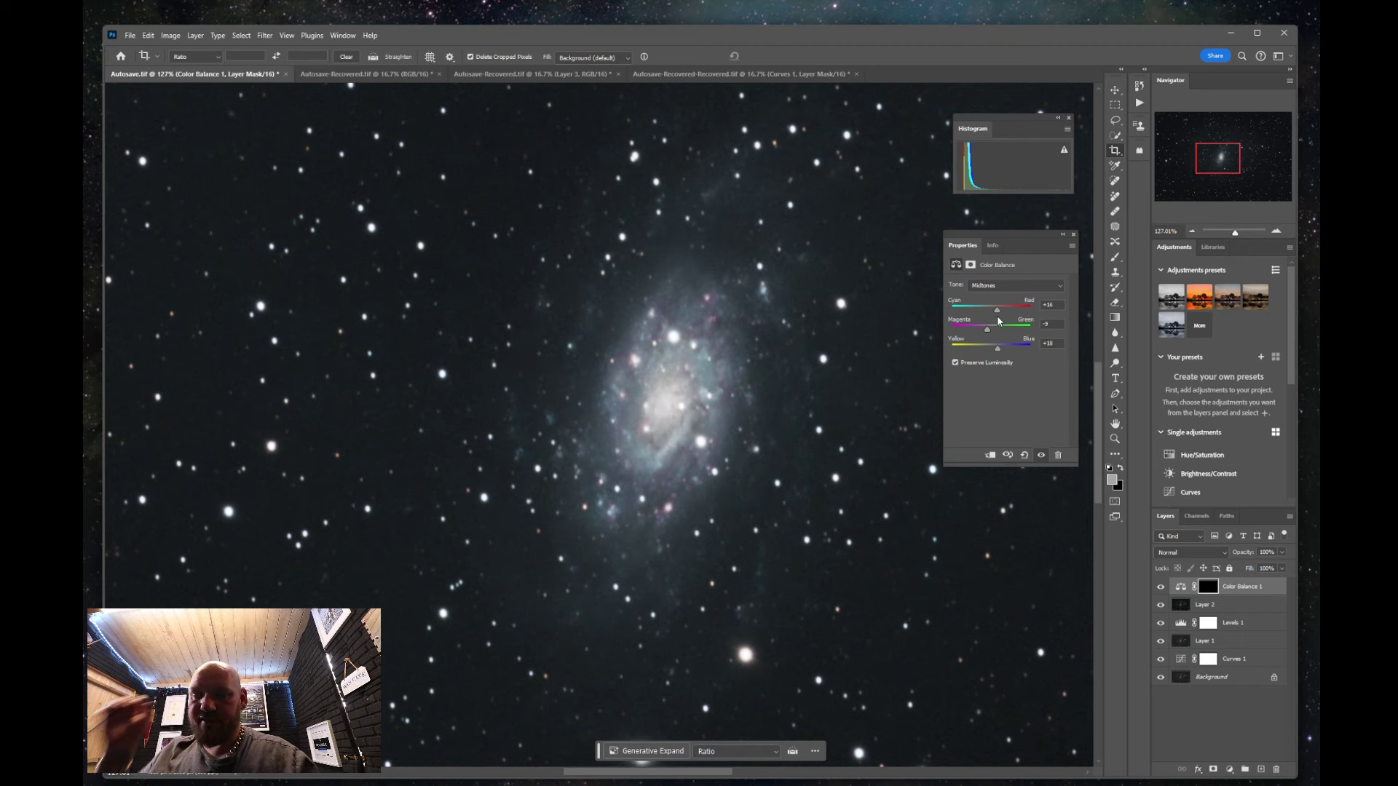
Check the galaxy's colour at both scales and stamp the visible layers into a new layer above the Color Balance adjustment.
scroll(998, 321, down, 5)
scroll(852, 486, up, 3)
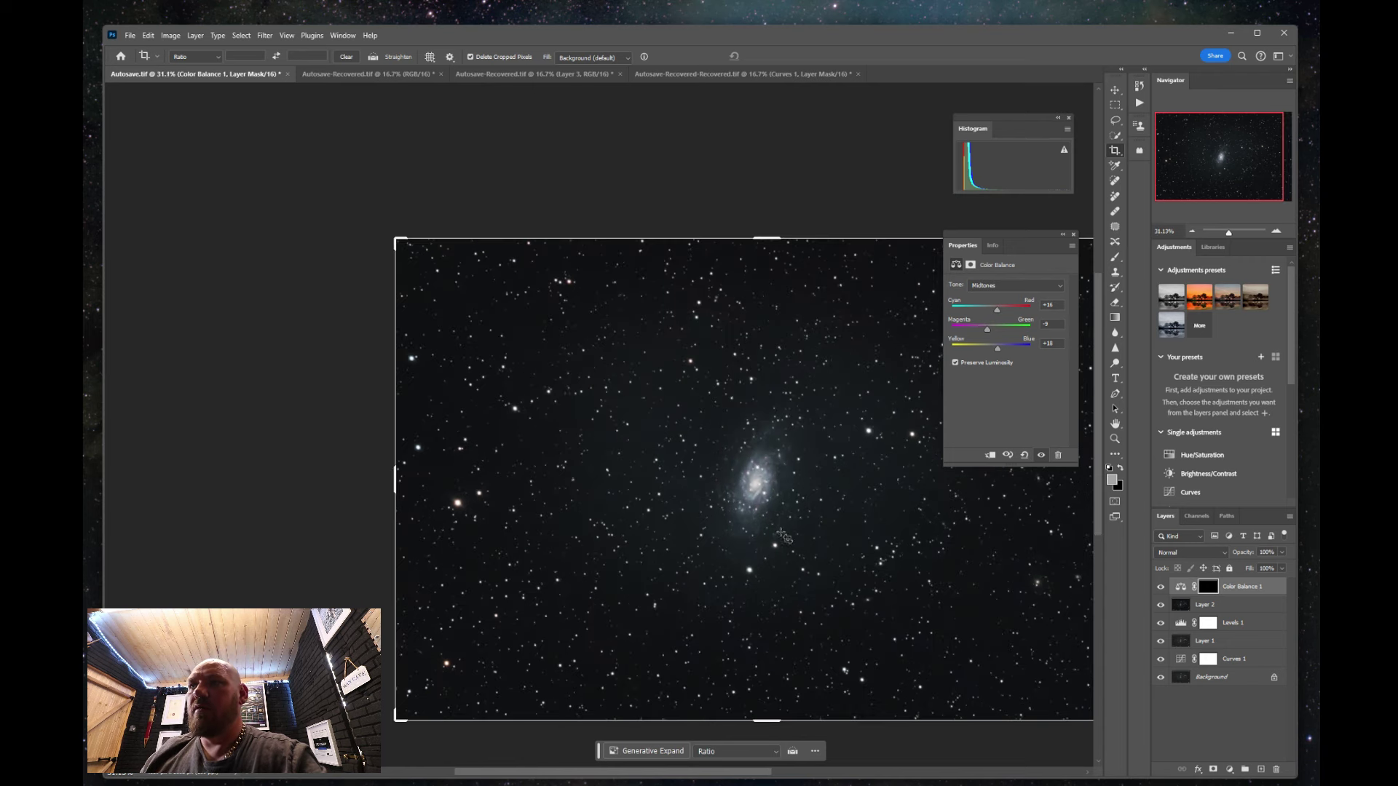
scroll(852, 487, up, 3)
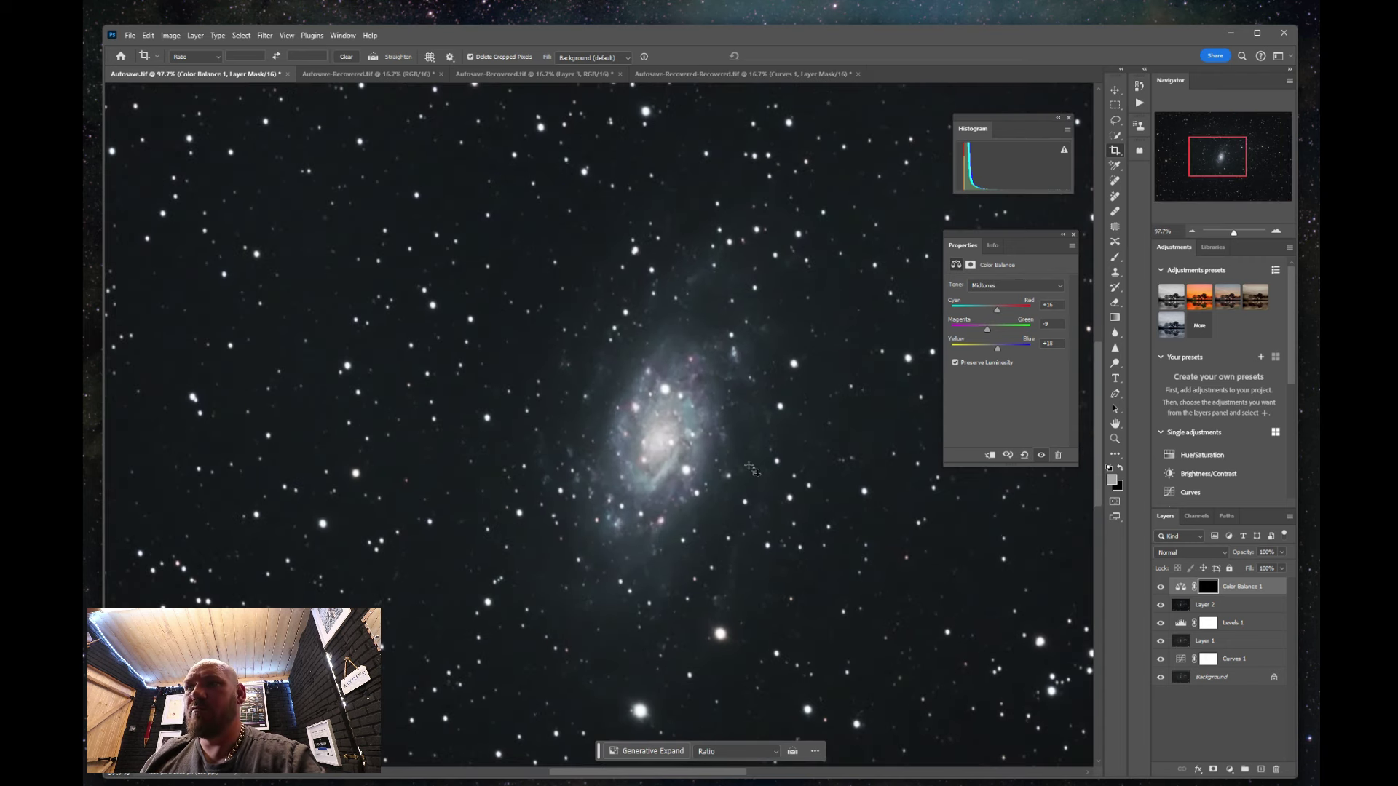
click(1226, 728)
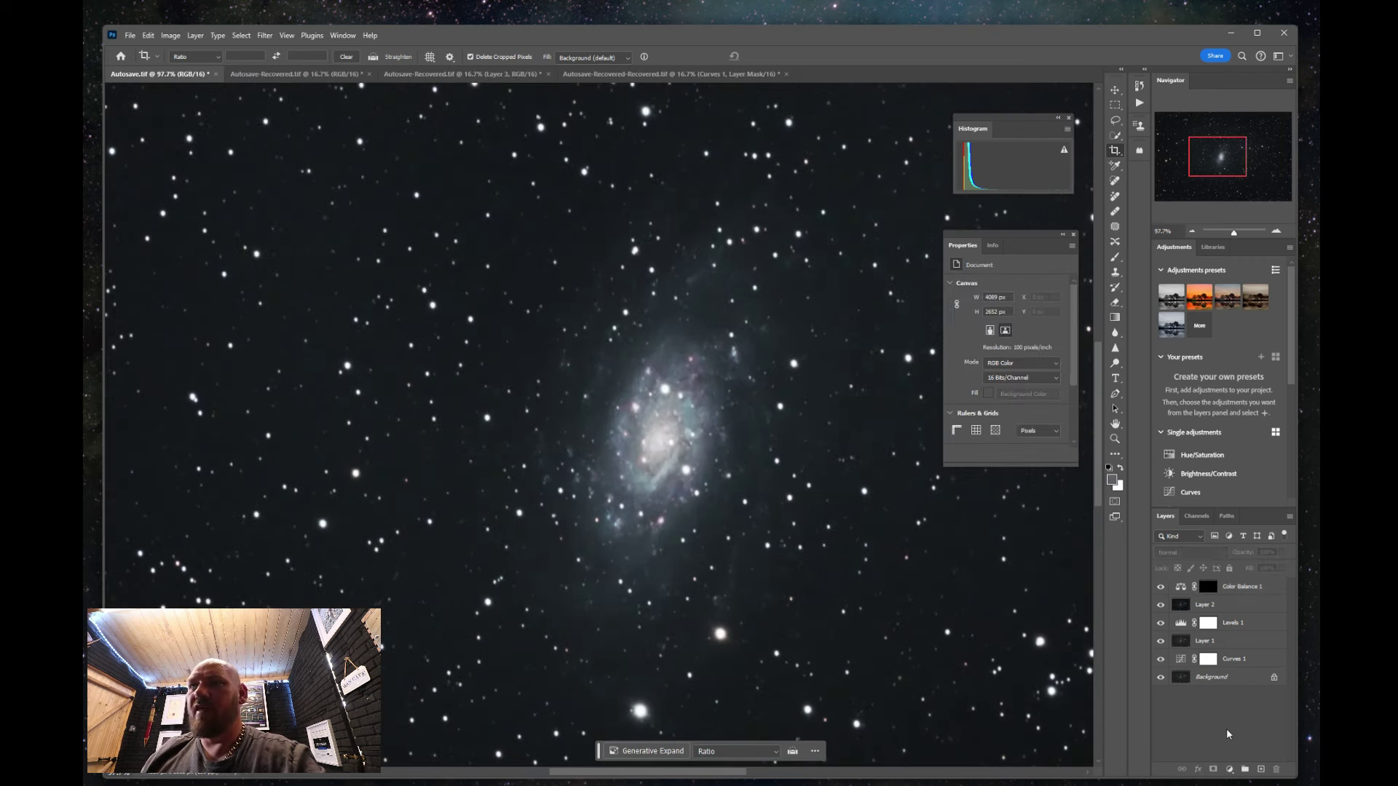
key(ctrl+shift+alt+e)
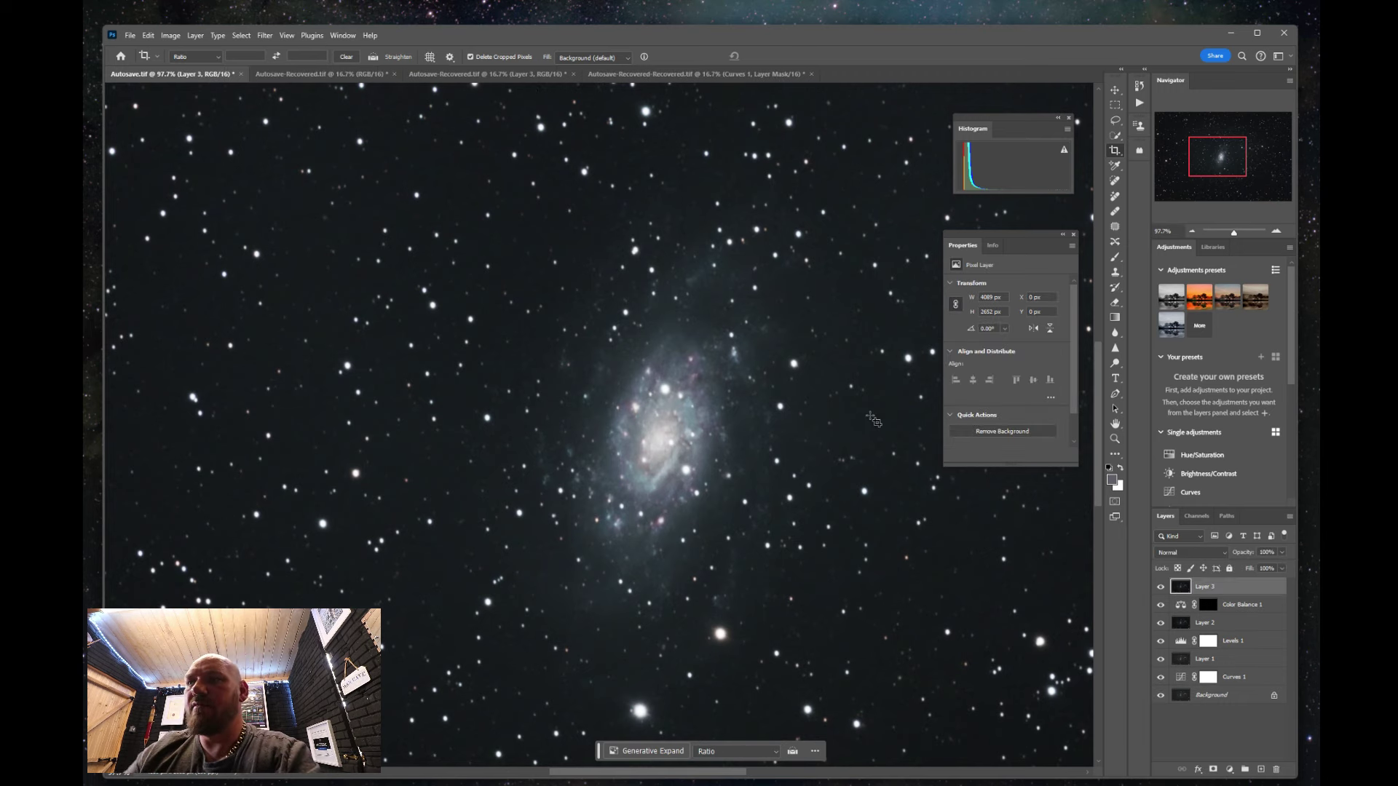
Select the galaxy's disc edge and similar tones on the newly stamped layer using Color Range with sampled colours at fuzziness 28.
click(241, 35)
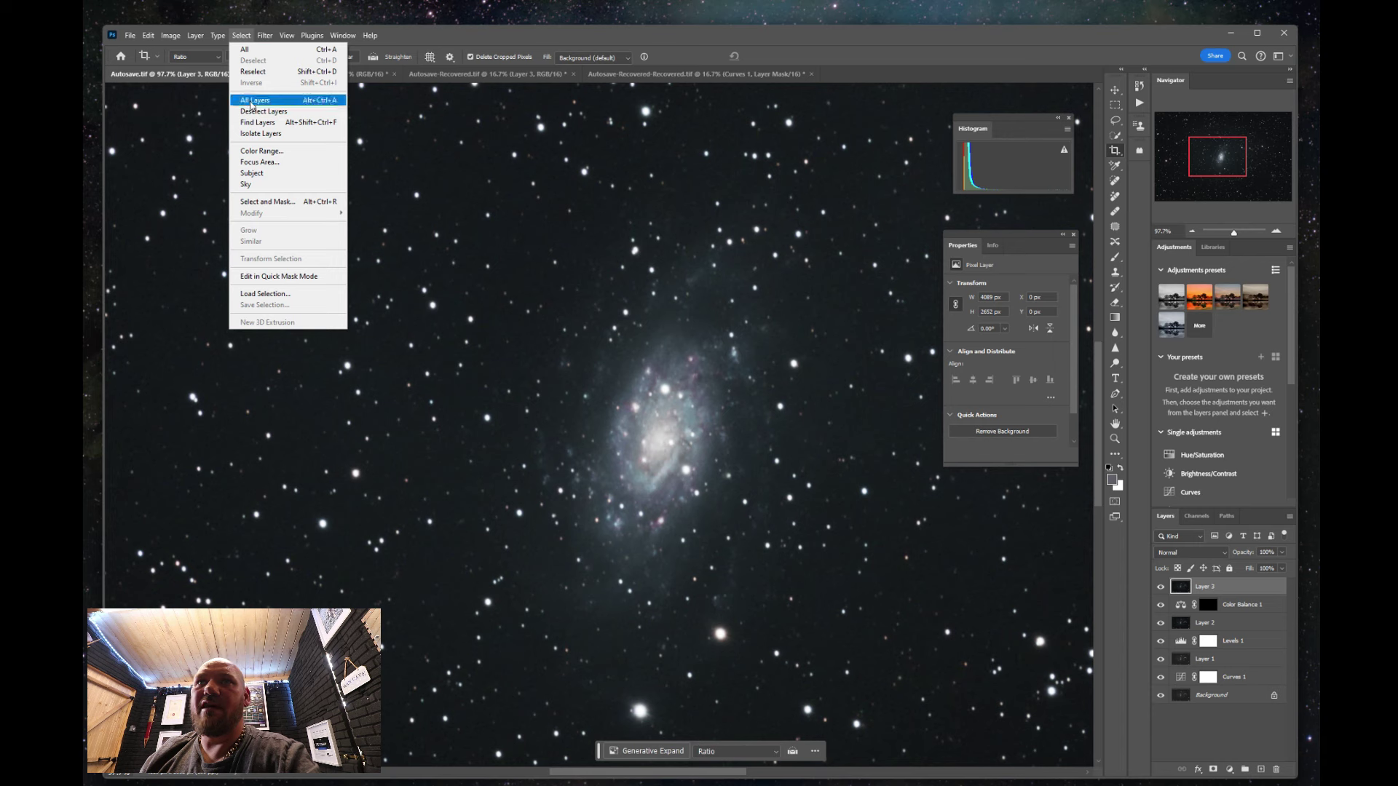
click(266, 150)
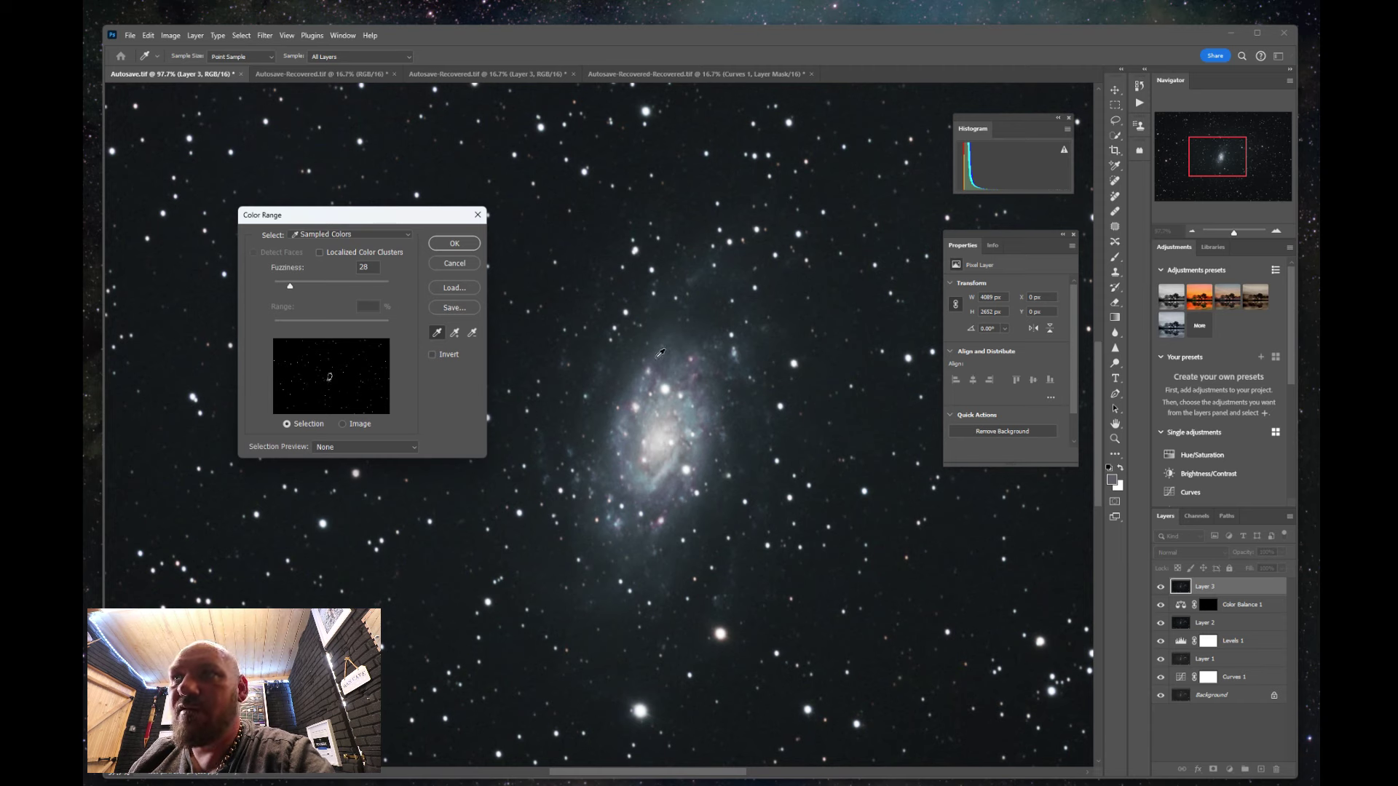
click(455, 243)
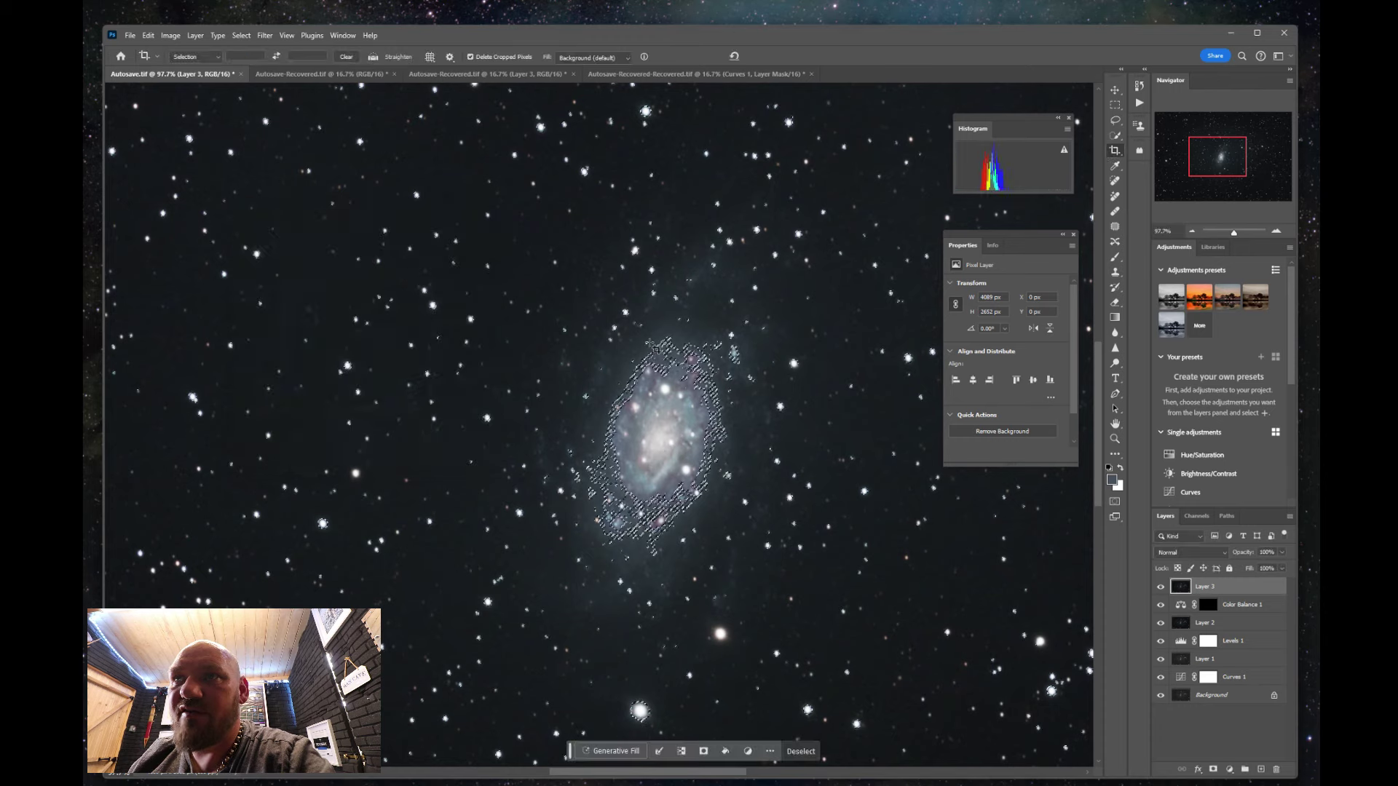
Refine the galaxy selection in Select and Mask with a 3.7 px feather and 4% contrast.
click(241, 35)
click(268, 204)
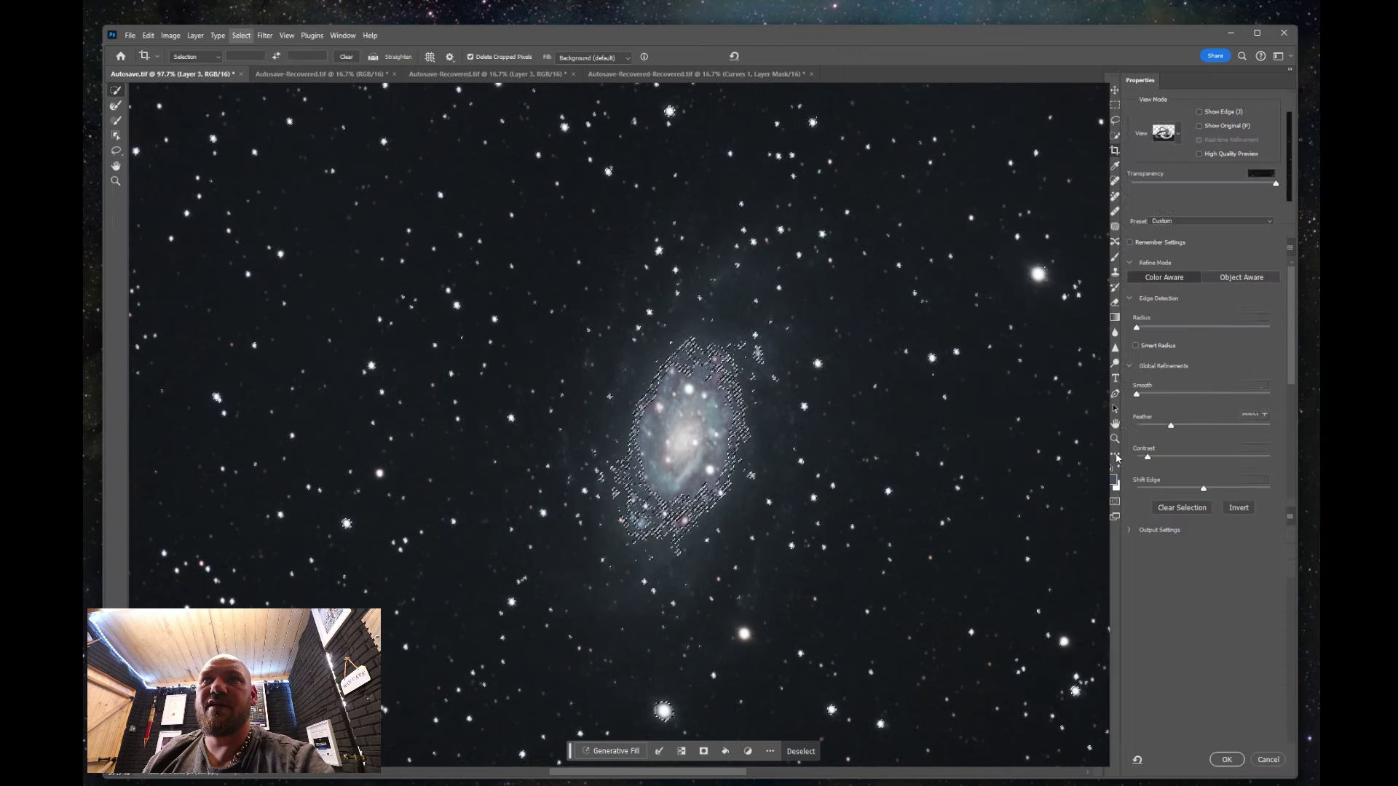
drag(1137, 426, 1145, 459)
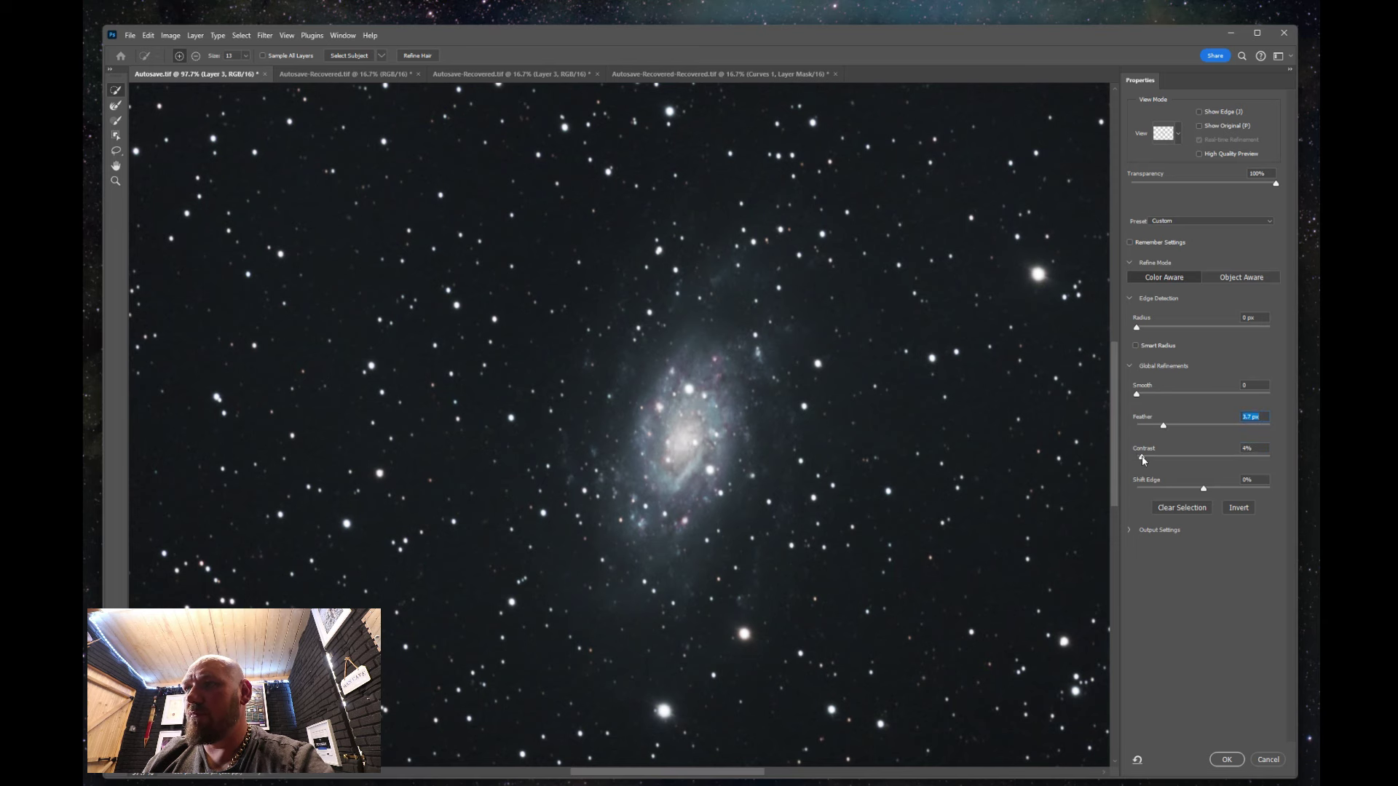
click(1227, 759)
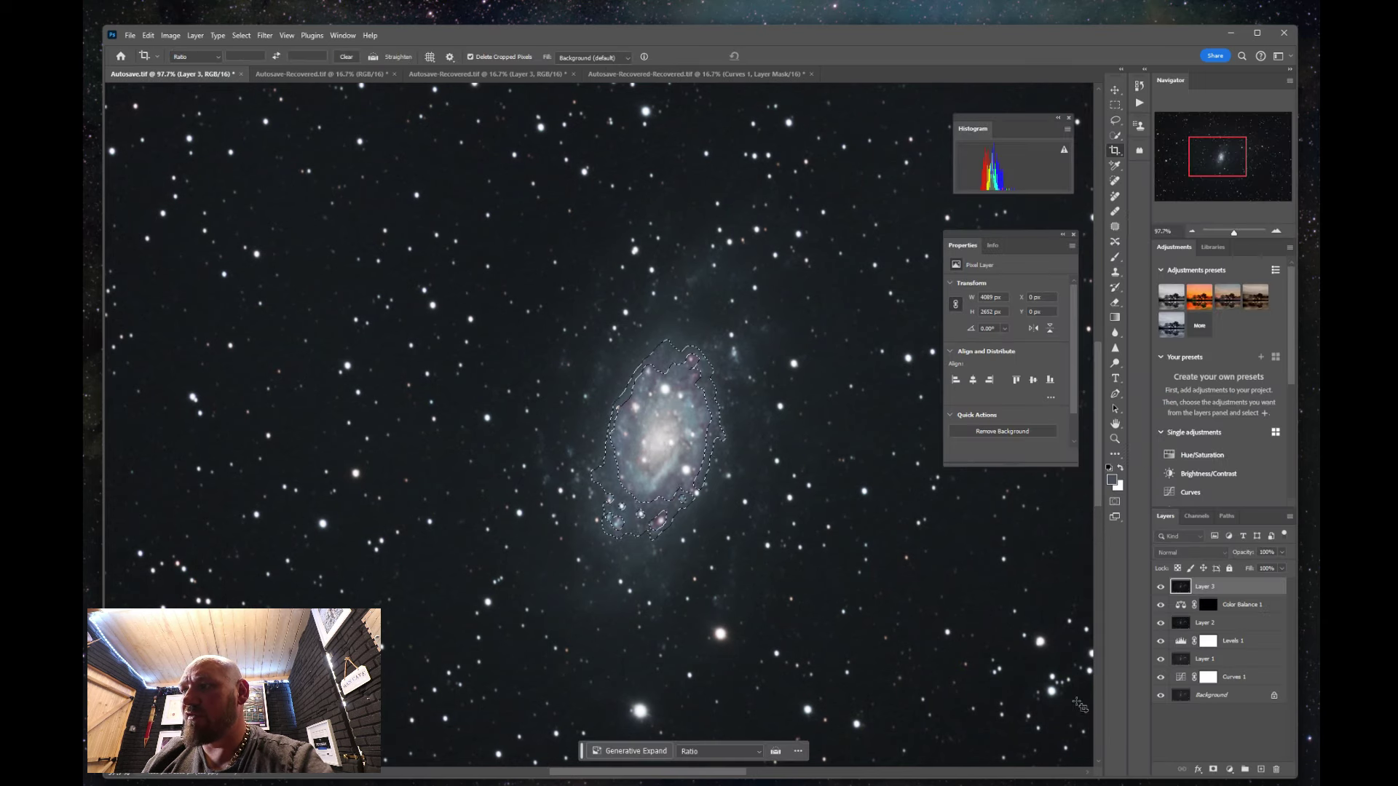
Add a Color Balance adjustment to the selection, shifting midtones towards cyan and yellow with Magenta–Green at -7, and stamp the visible layers into a new layer.
click(1229, 769)
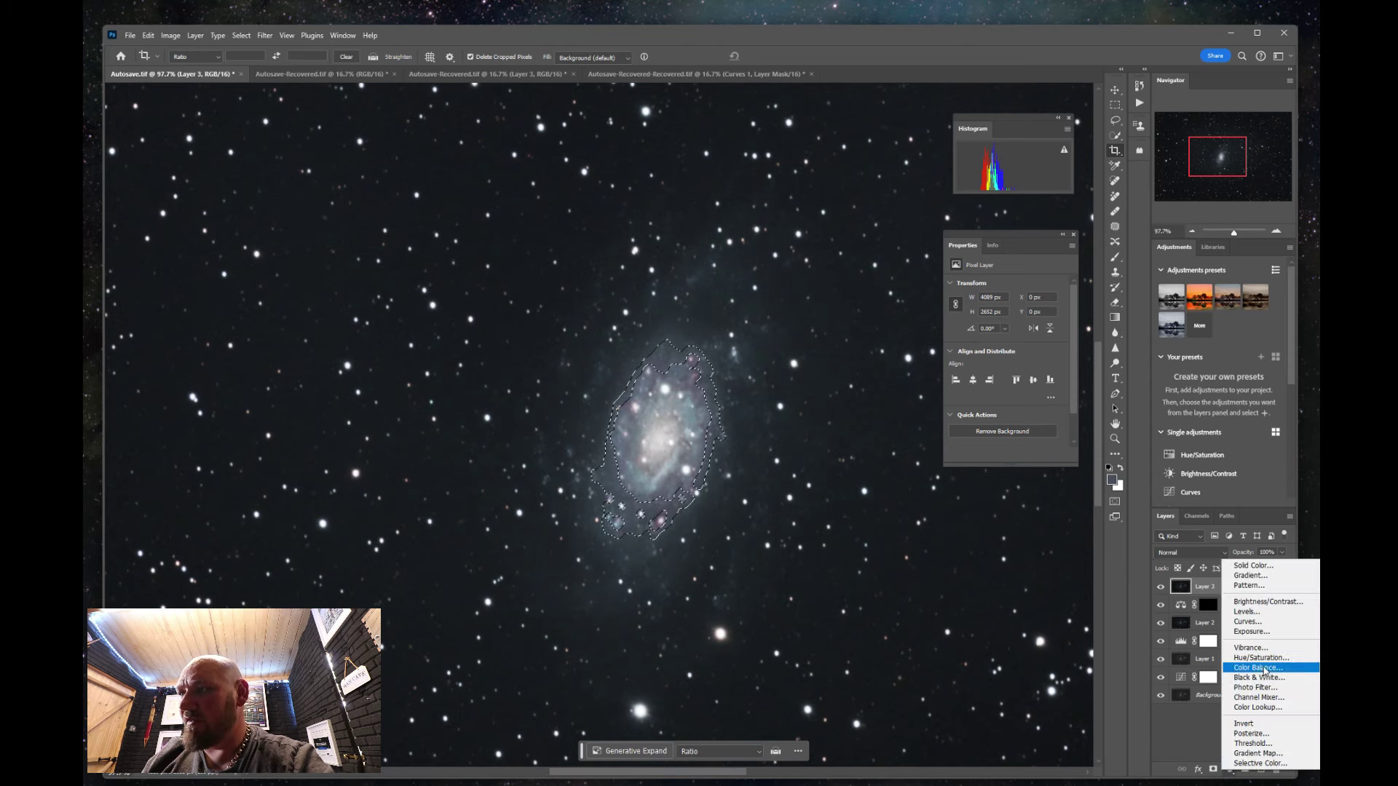
click(1257, 668)
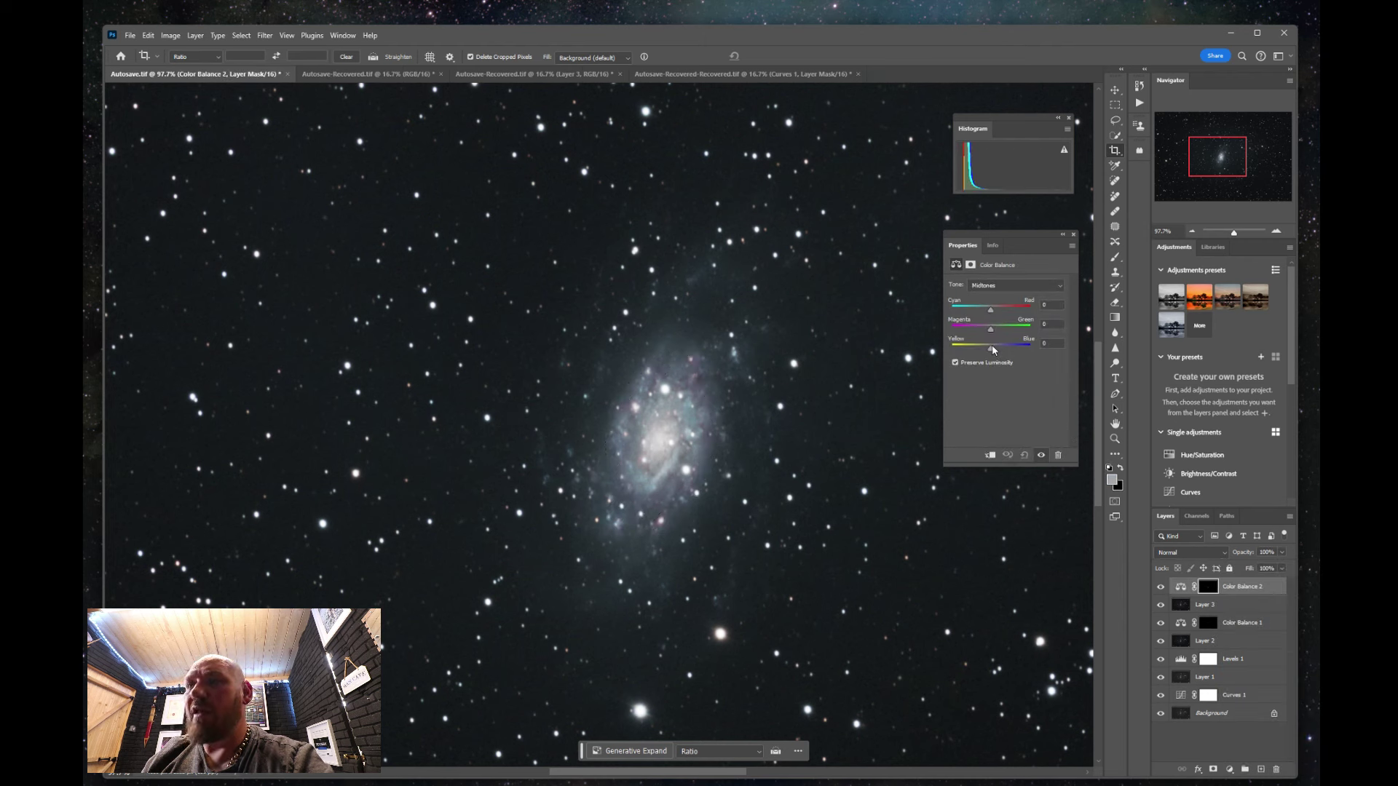
mouse_move(994, 349)
mouse_down()
mouse_move(995, 309)
mouse_move(994, 350)
mouse_up()
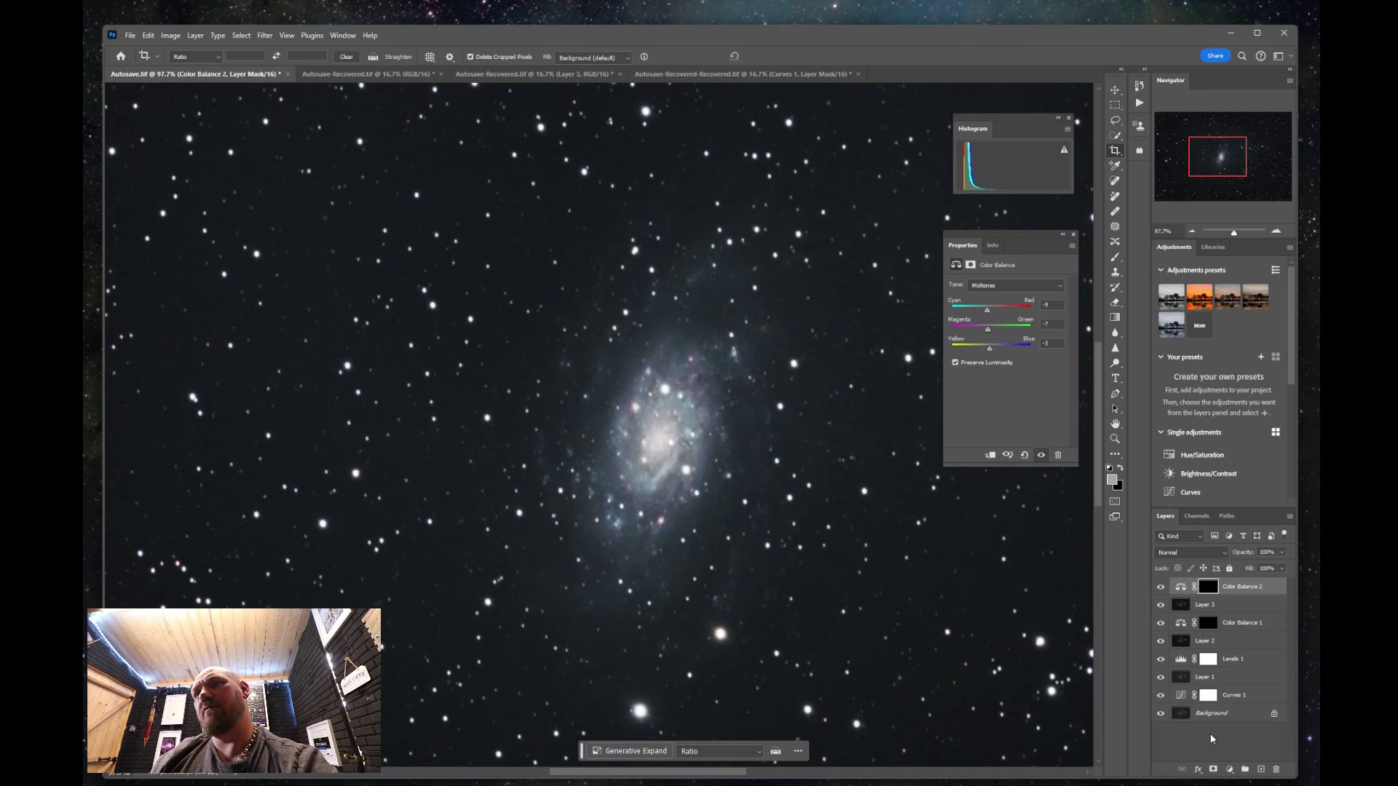
double_click(1049, 324)
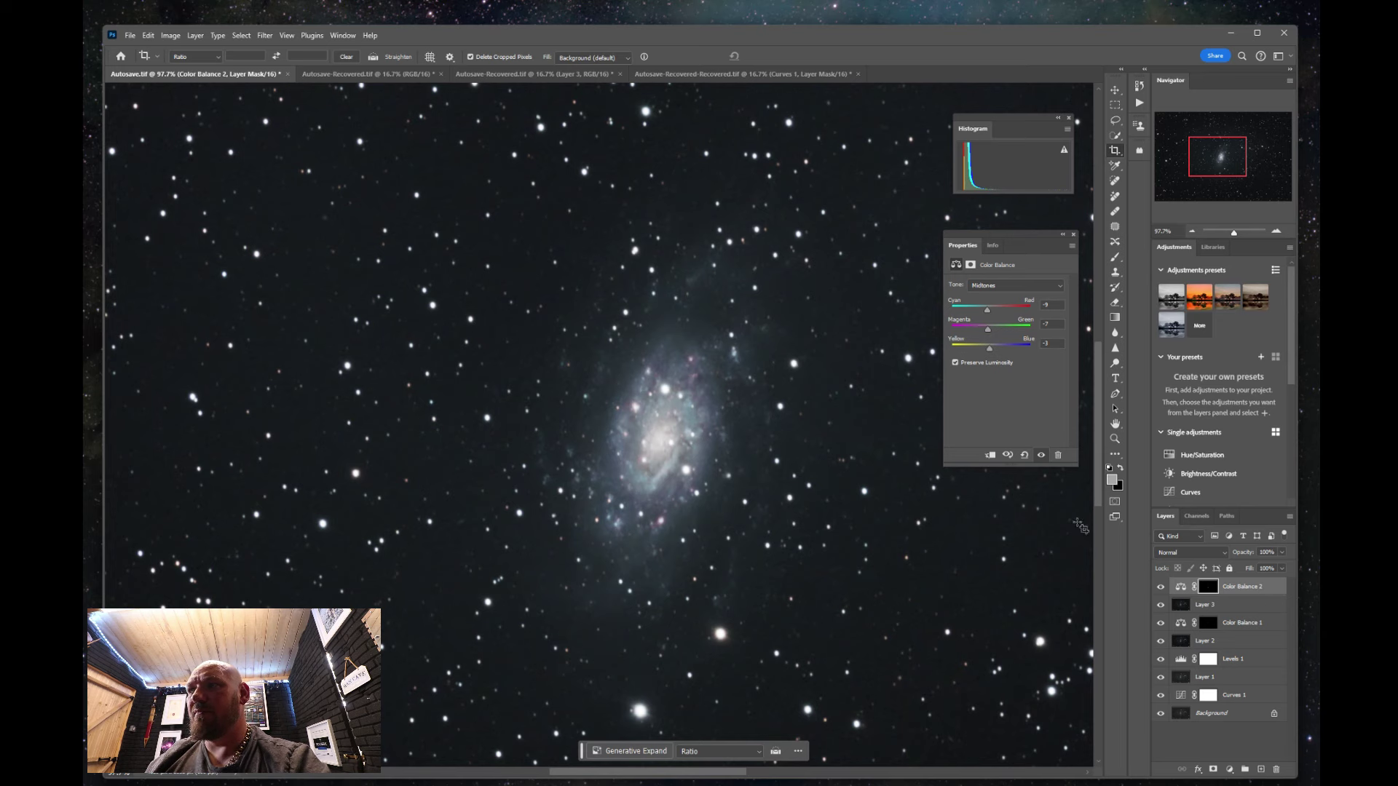
click(1191, 731)
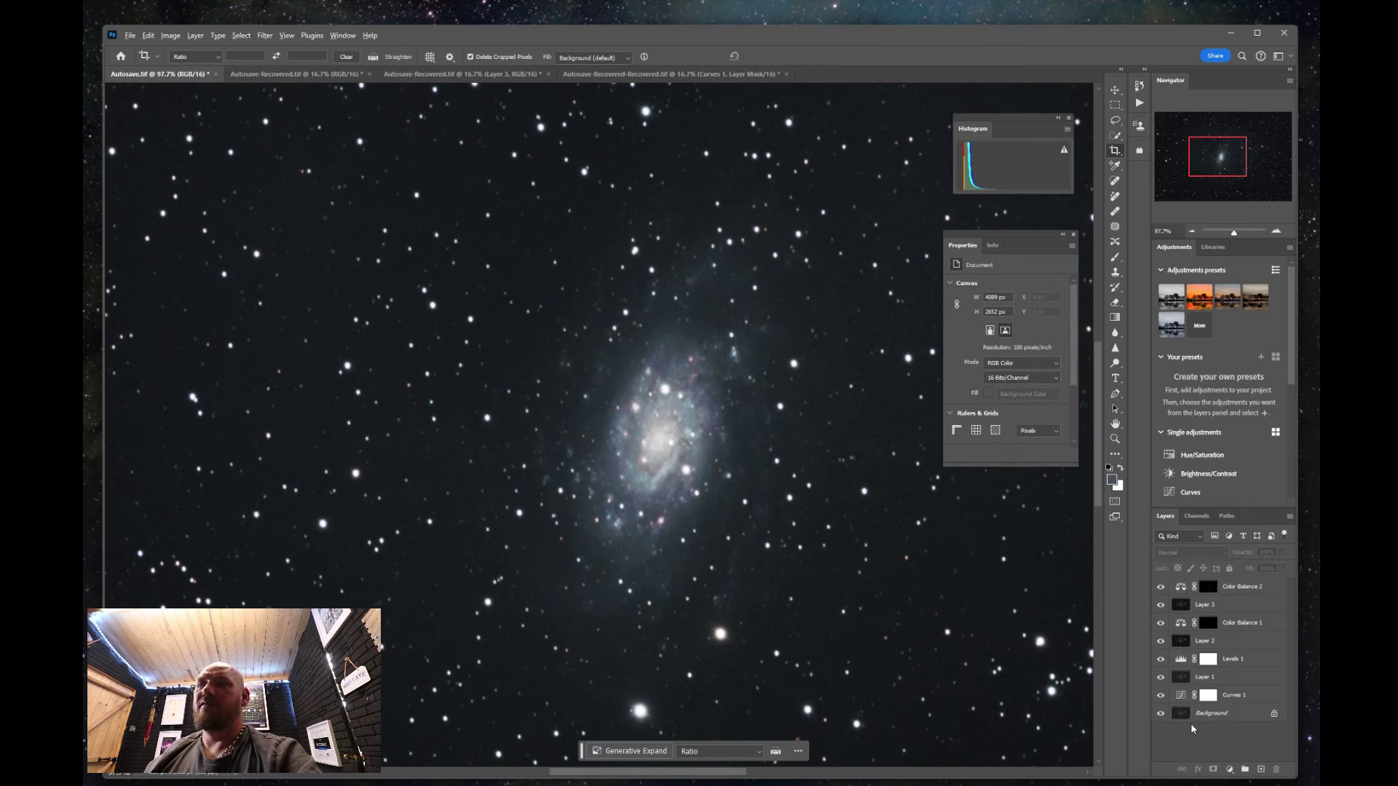
key(ctrl+shift+alt+e)
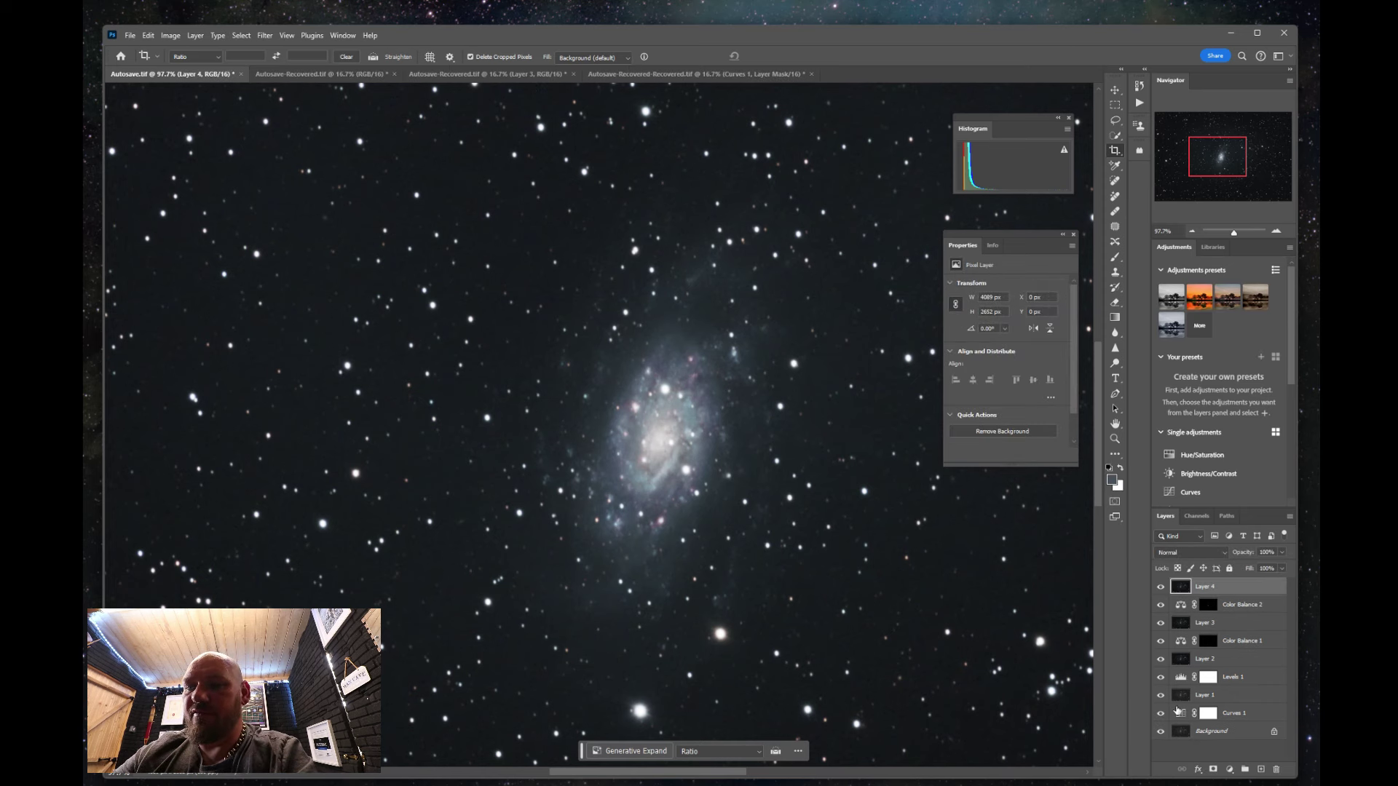
Select the galaxy's bluish outer arms with Color Range at fuzziness 28, sampling a faint tone just outside the arms.
click(241, 35)
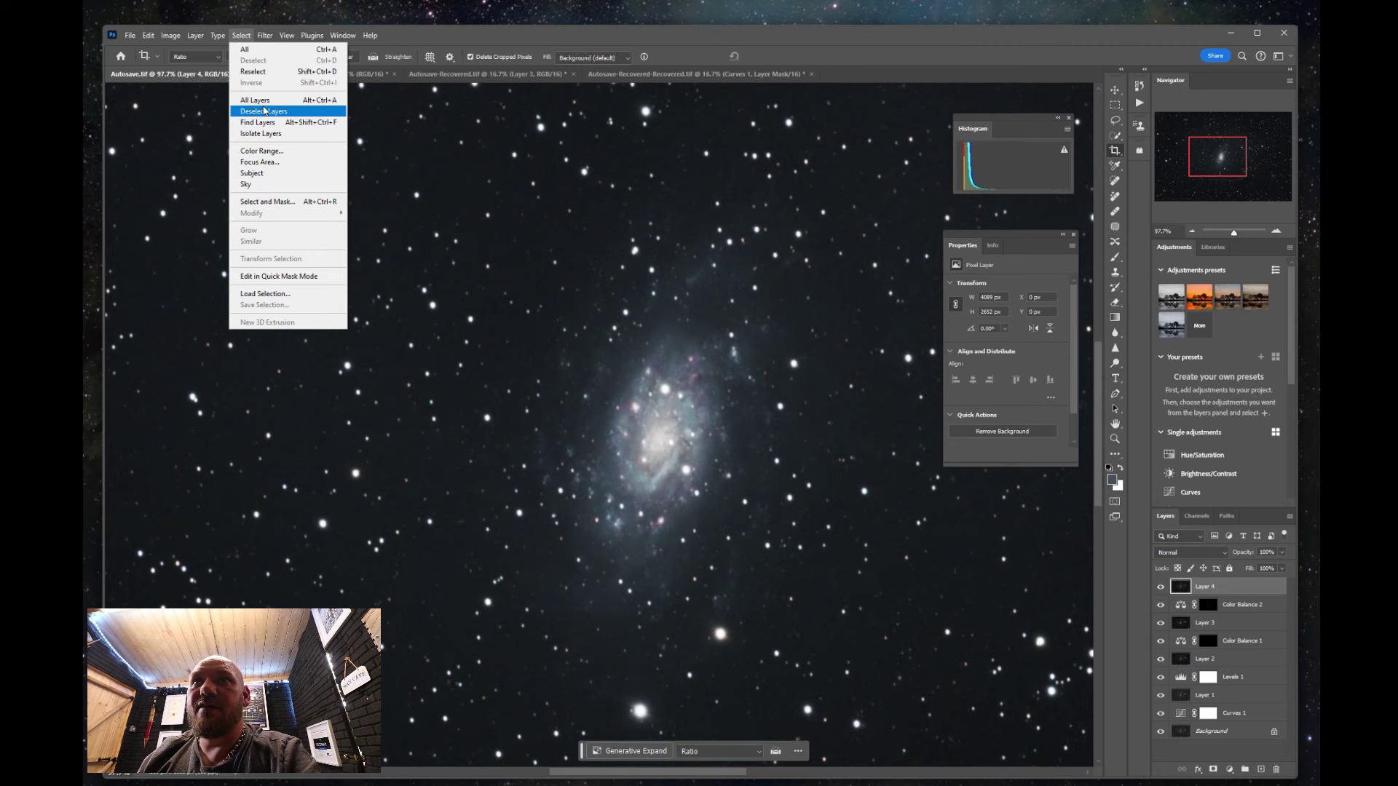
click(262, 151)
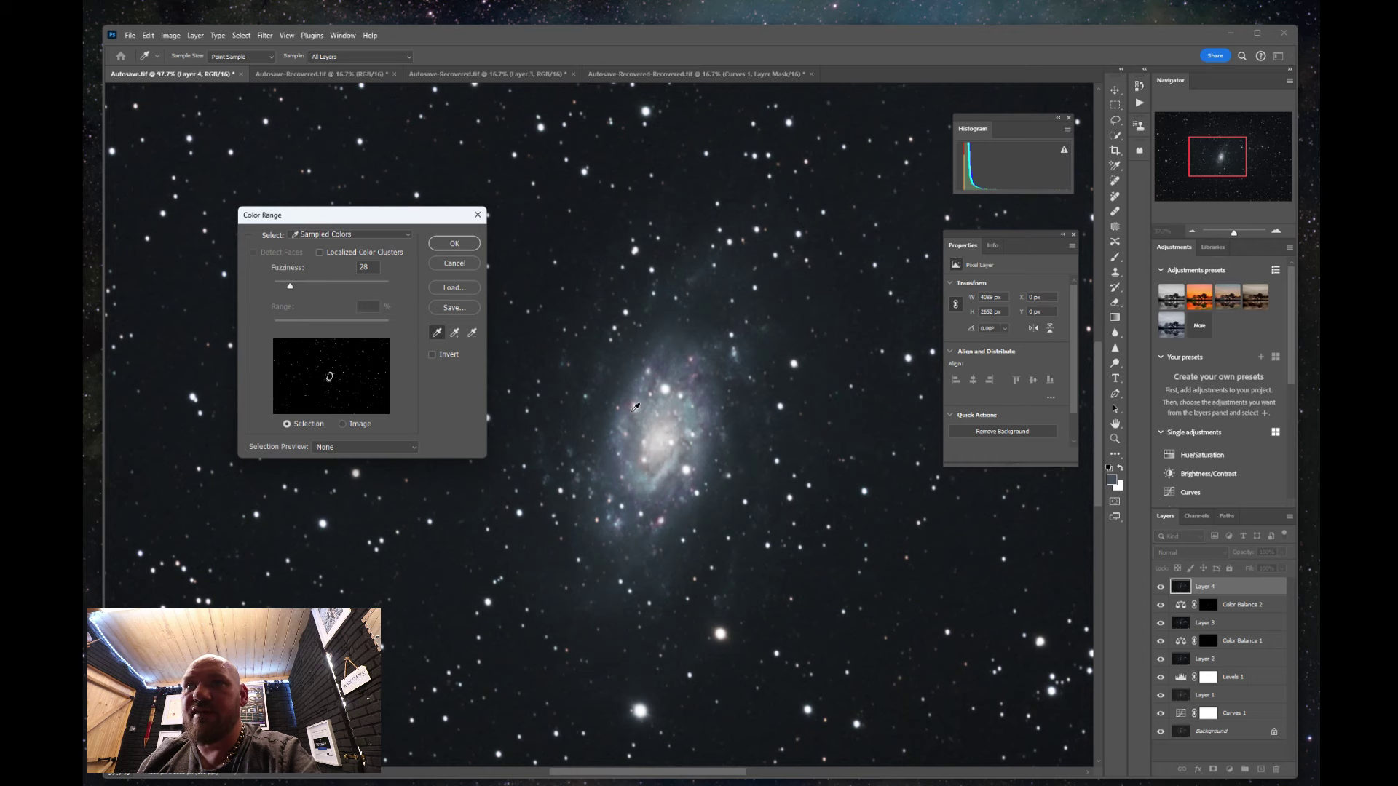
click(573, 448)
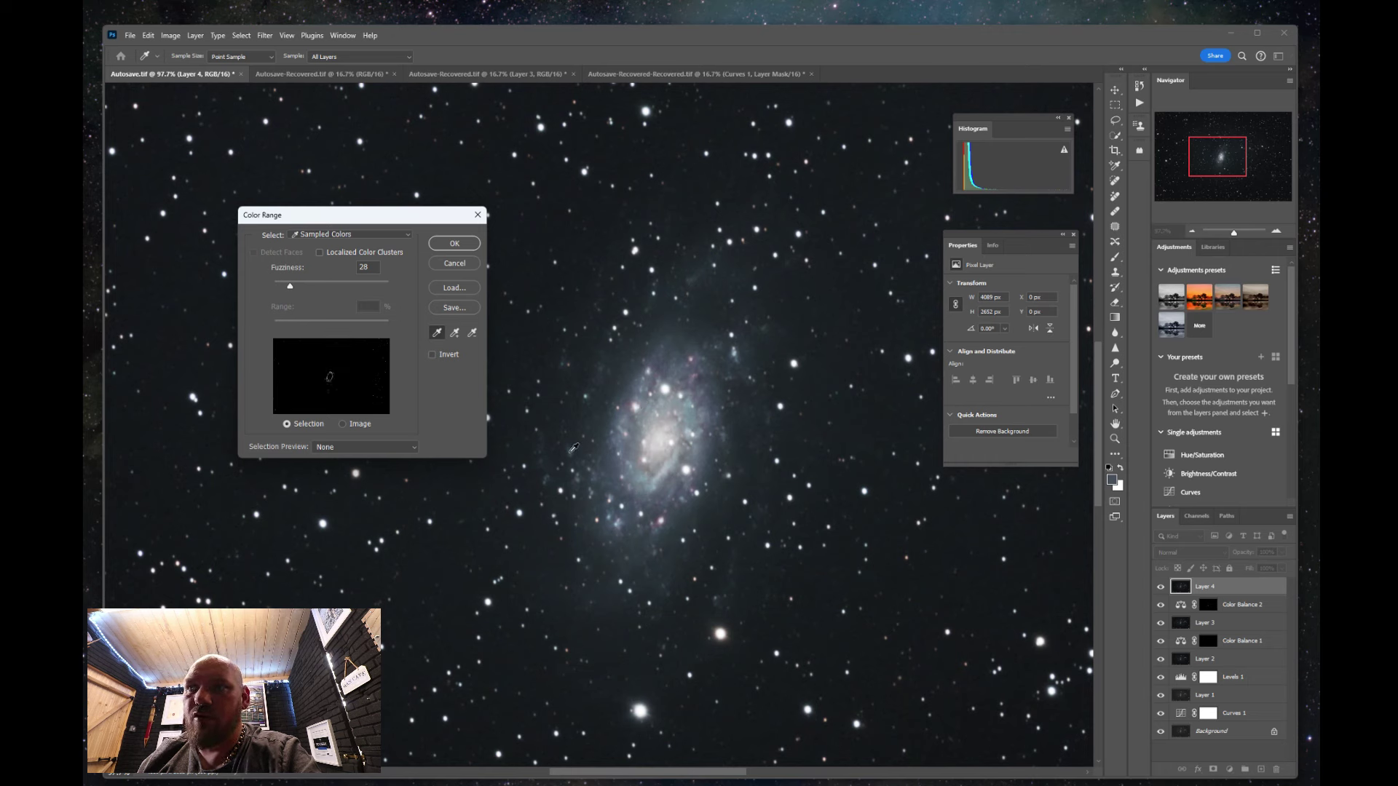
click(454, 243)
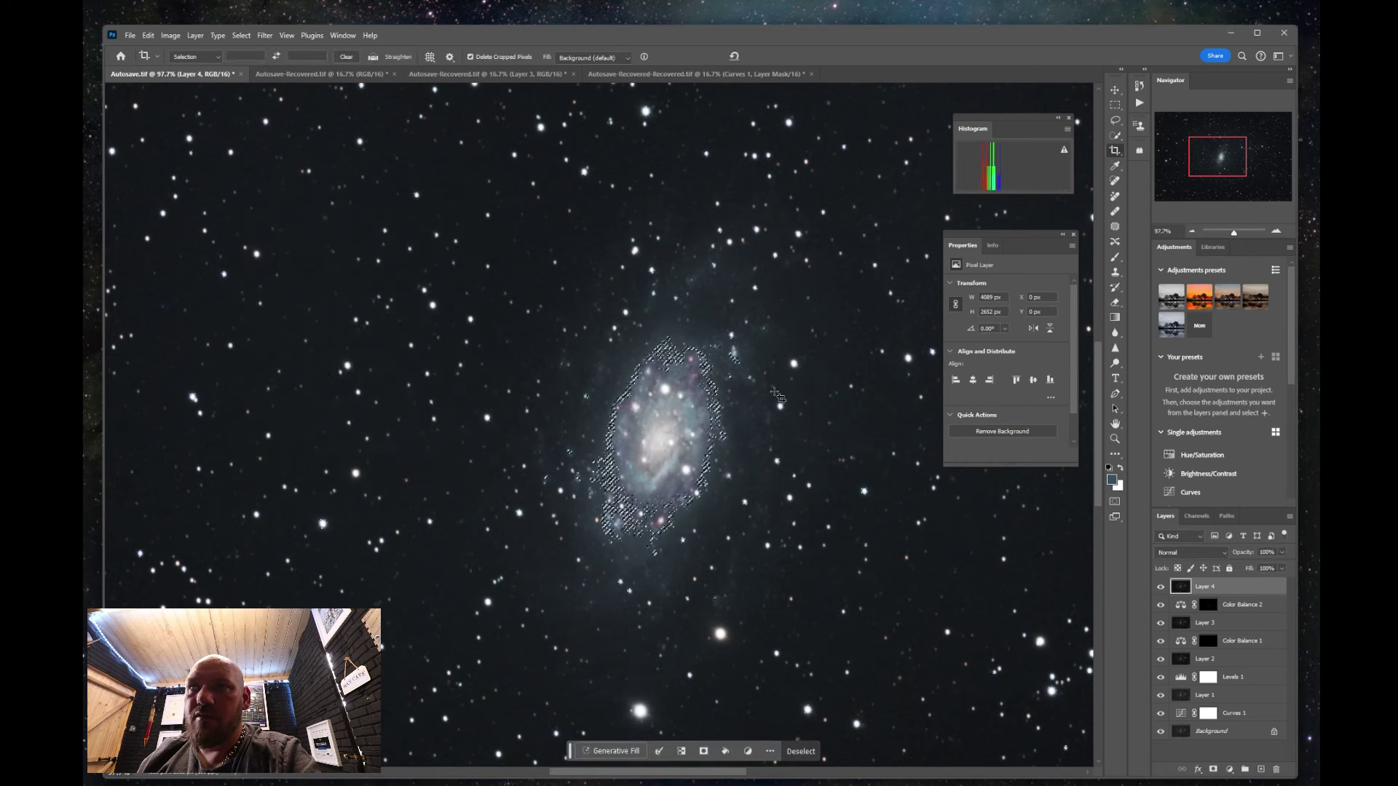
Soften the bluish arm selection in Select and Mask with a 3.6 px feather and 7% contrast.
click(241, 35)
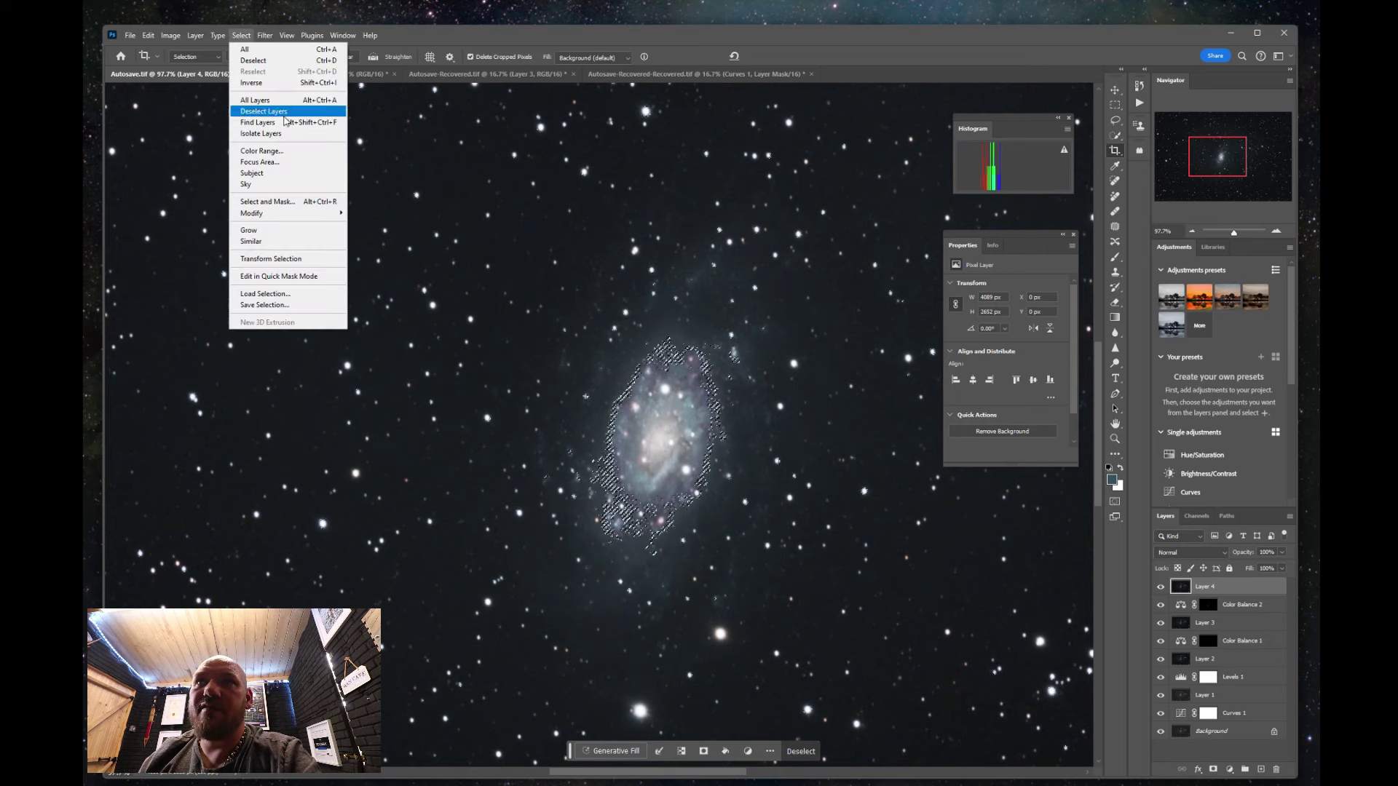
click(262, 203)
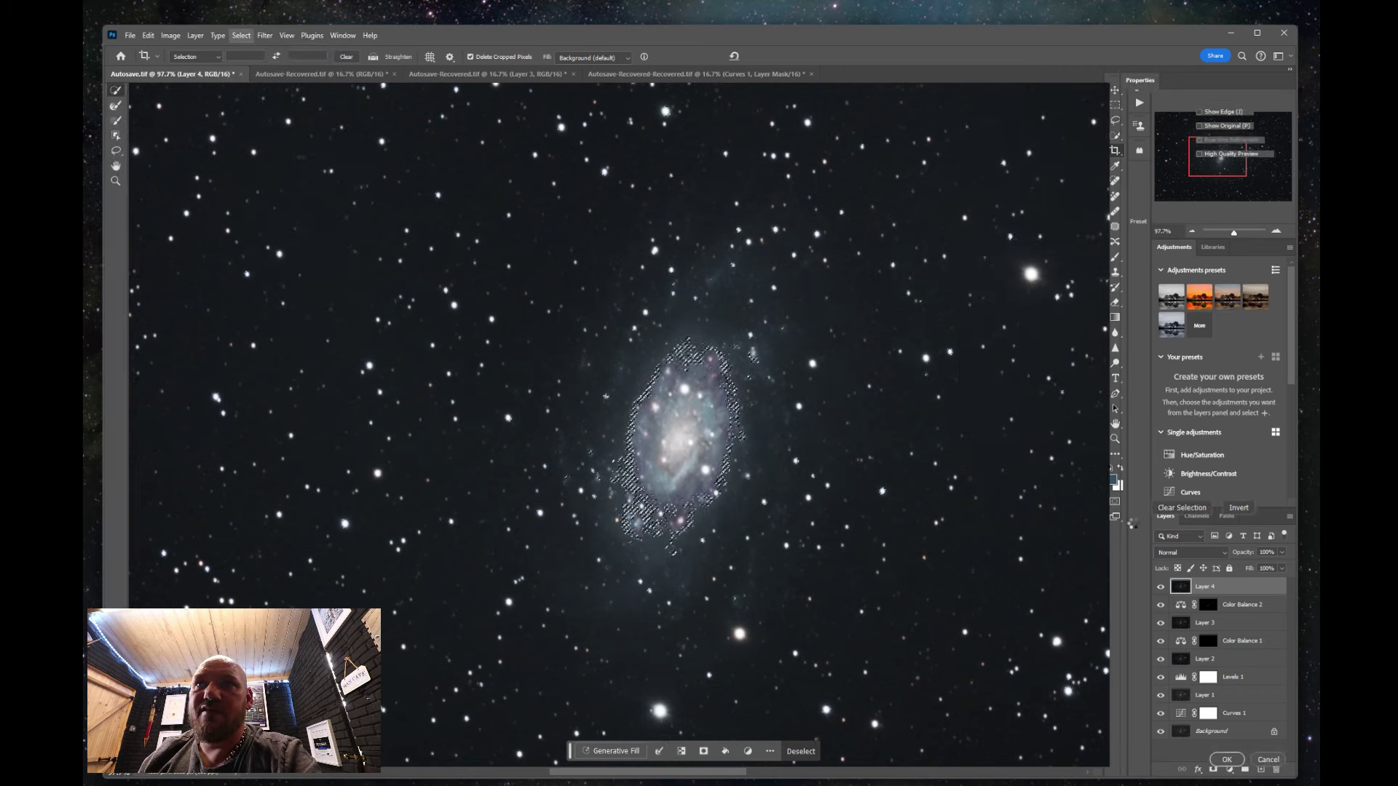
drag(1156, 429, 1148, 460)
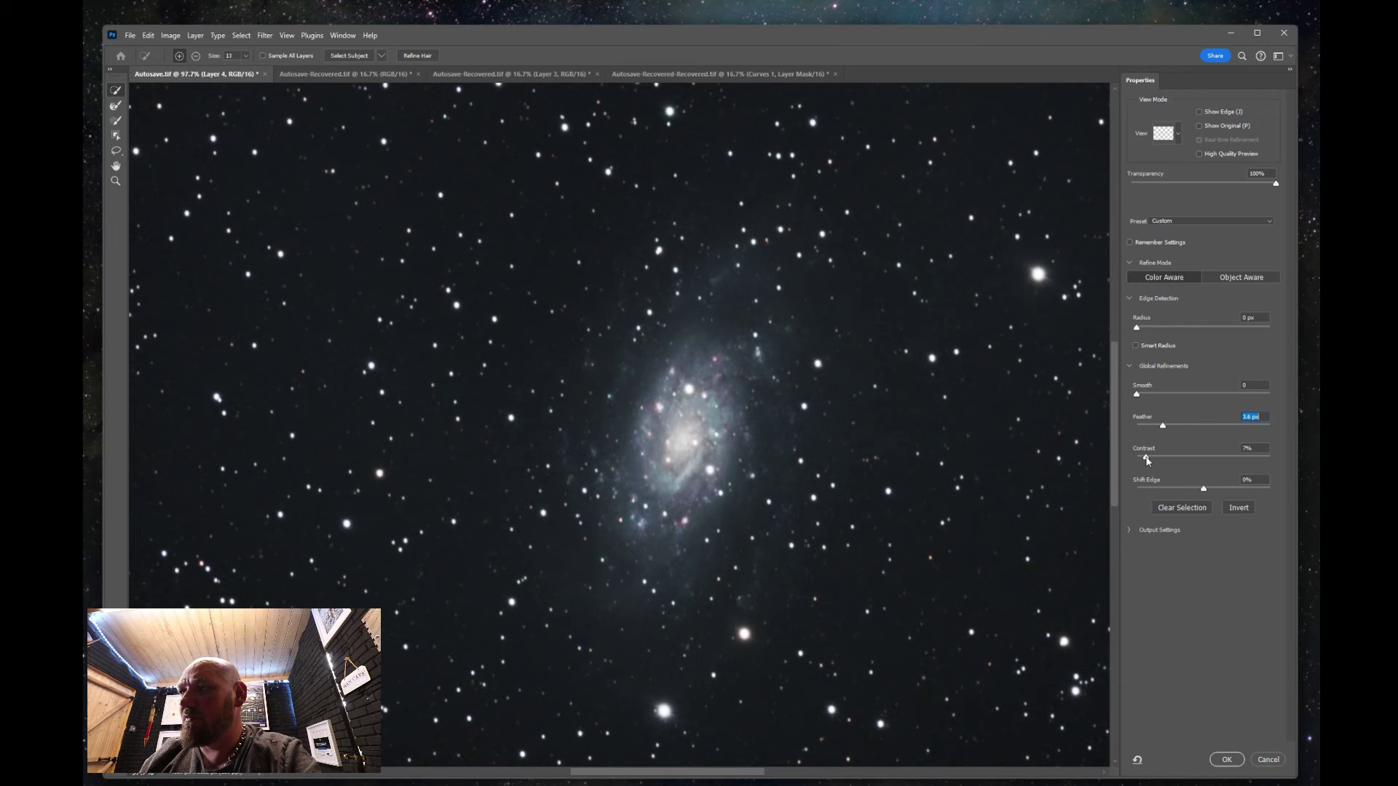
click(1226, 758)
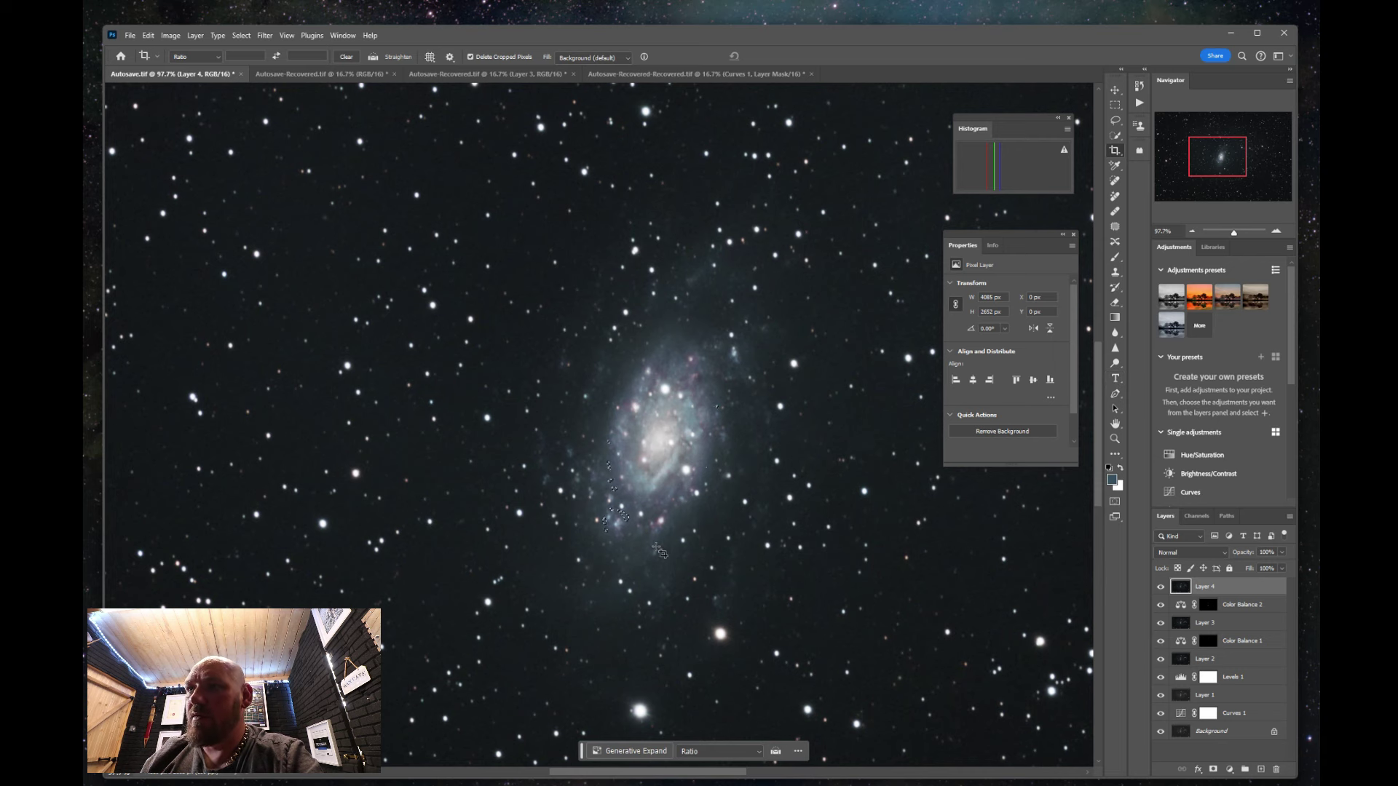
Add a Color Balance adjustment for the arm selection with midtones at Cyan–Red -7, Magenta–Green -7 and Yellow–Blue +12.
click(1229, 771)
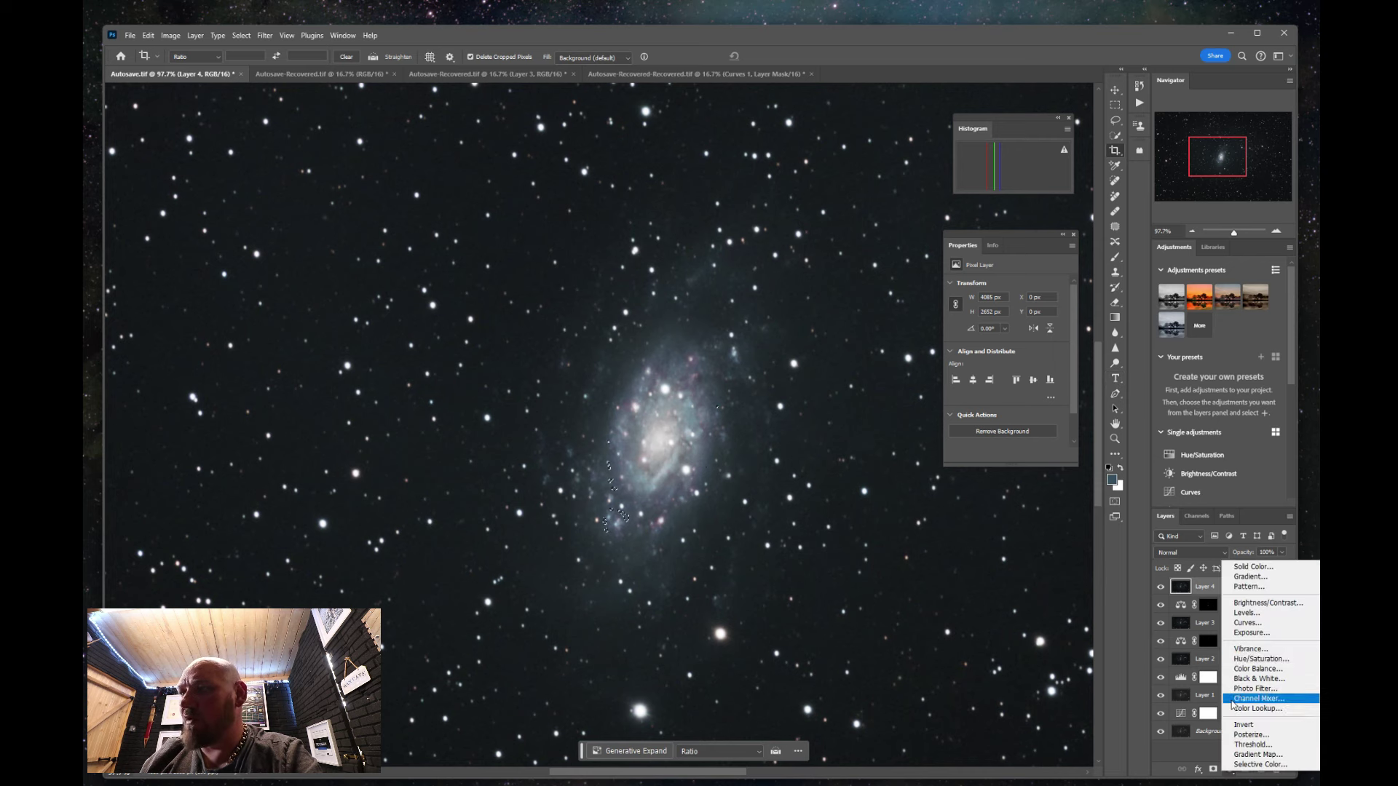
click(1255, 669)
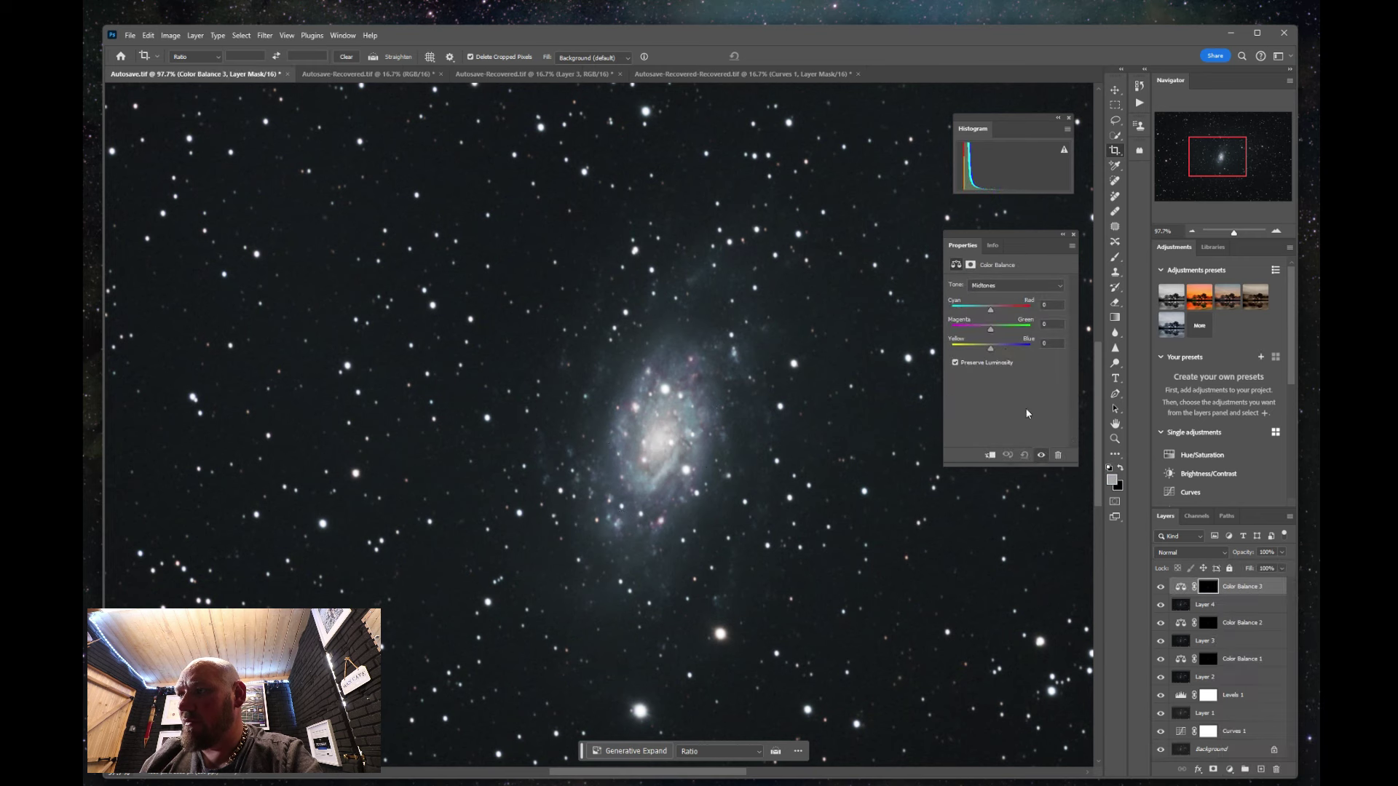
mouse_move(990, 348)
mouse_down()
mouse_move(991, 310)
mouse_move(984, 331)
mouse_up()
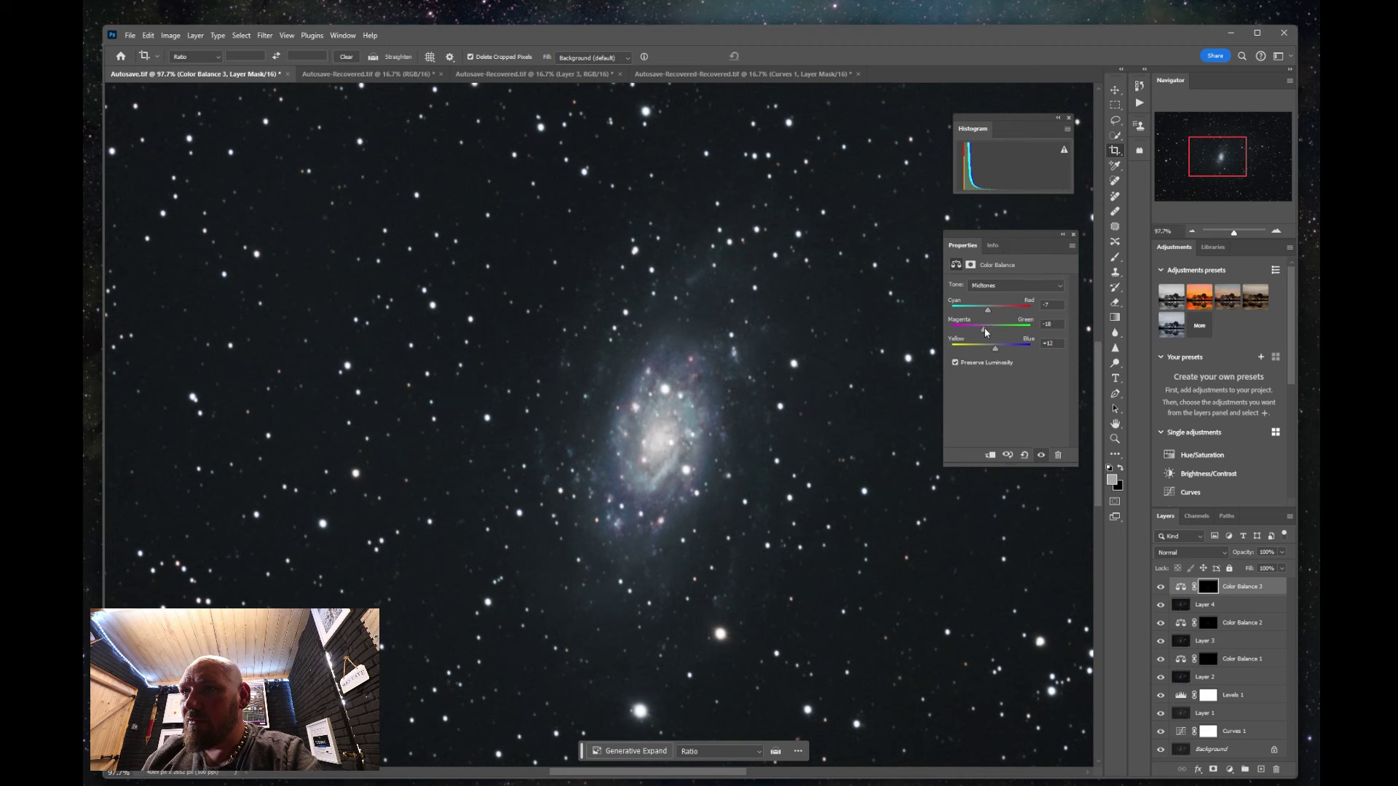
Flatten the image and duplicate the resulting background into a new layer.
right_click(1242, 587)
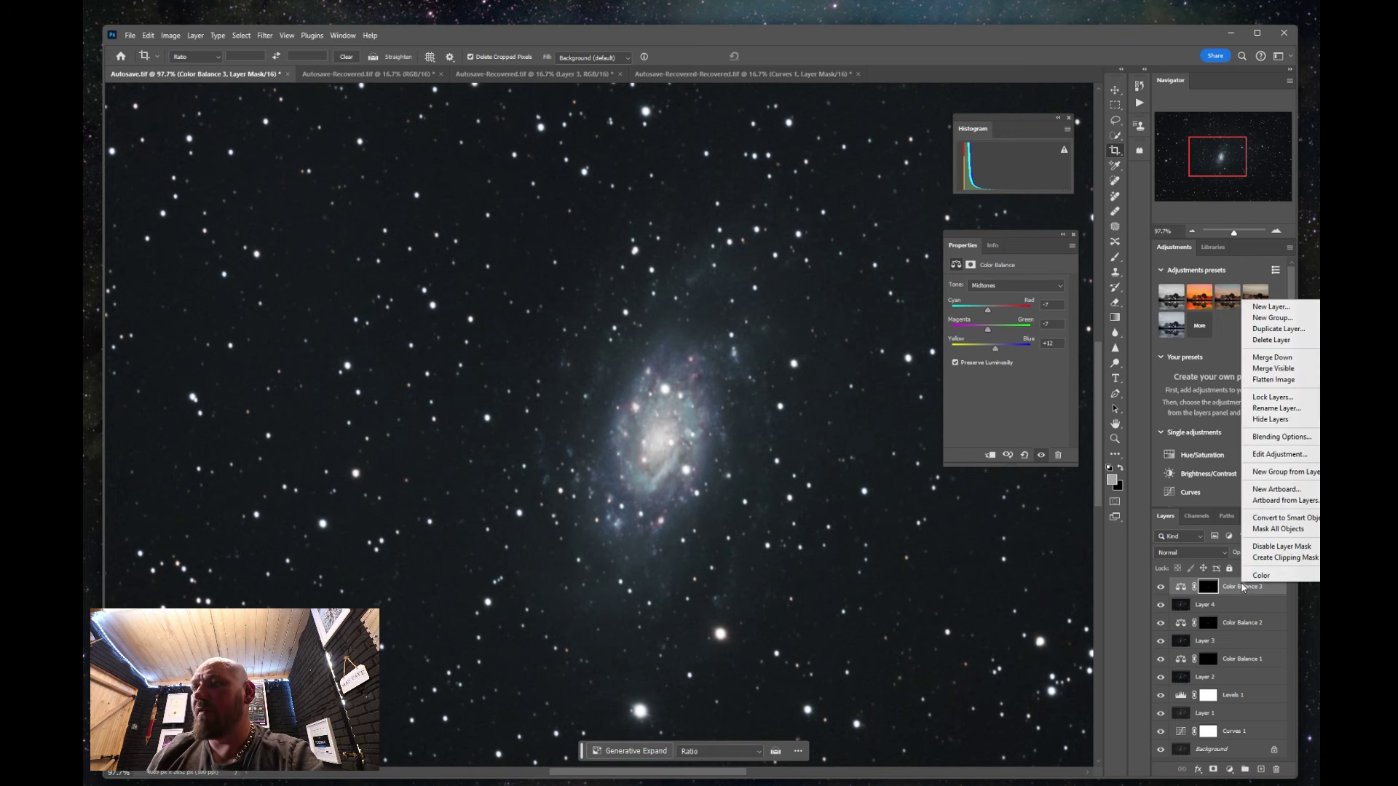
click(1278, 379)
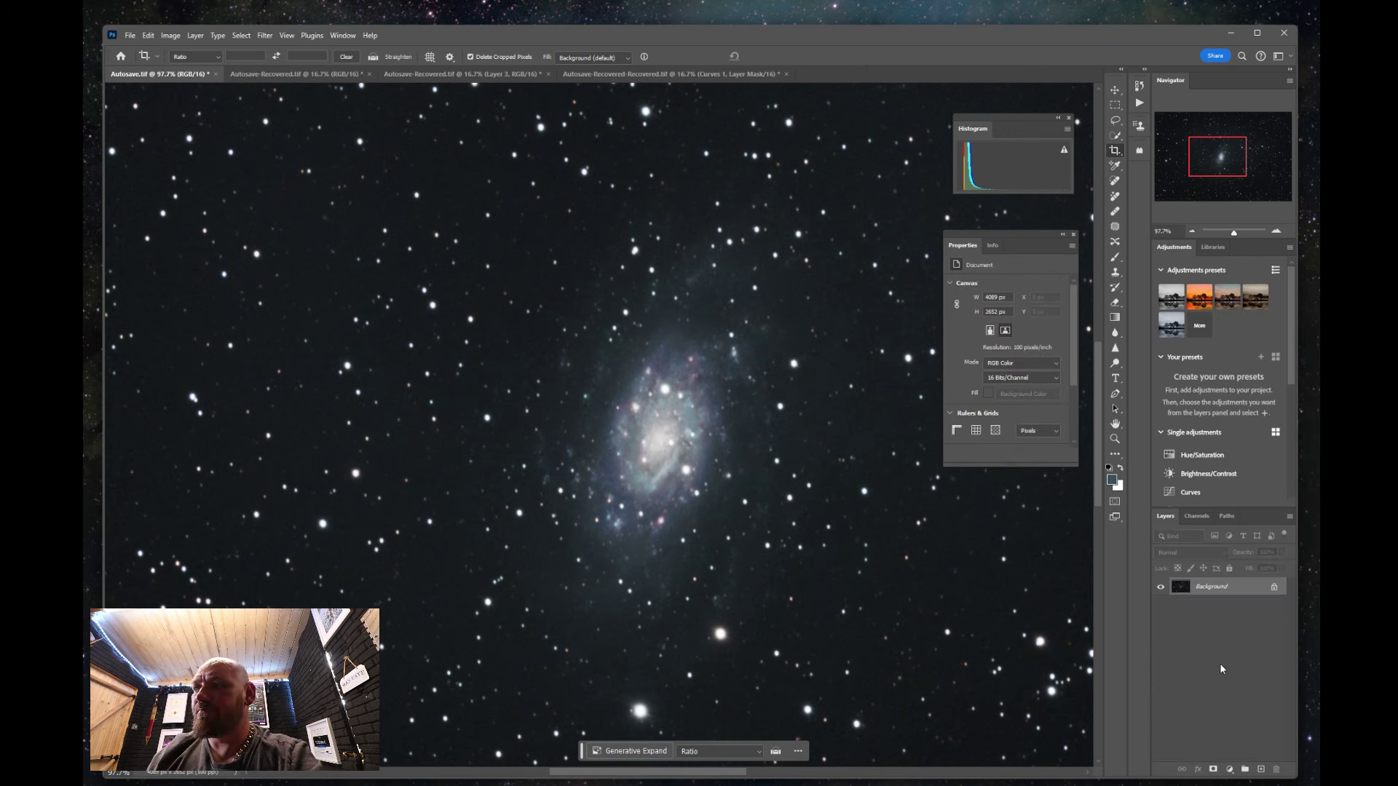
key(ctrl+j)
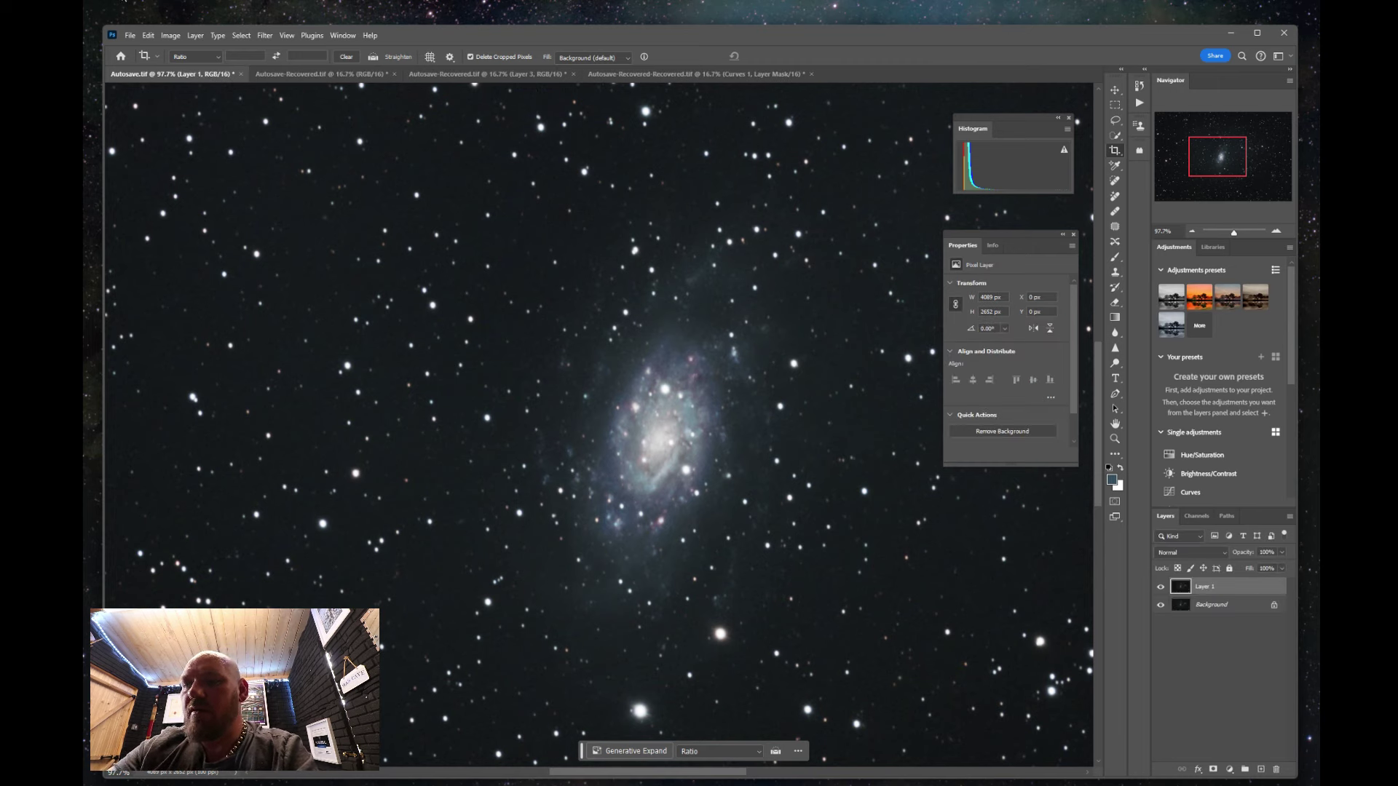
Select the galaxy's faint outer halo on the duplicated layer with Color Range, reducing the fuzziness to 20.
click(241, 35)
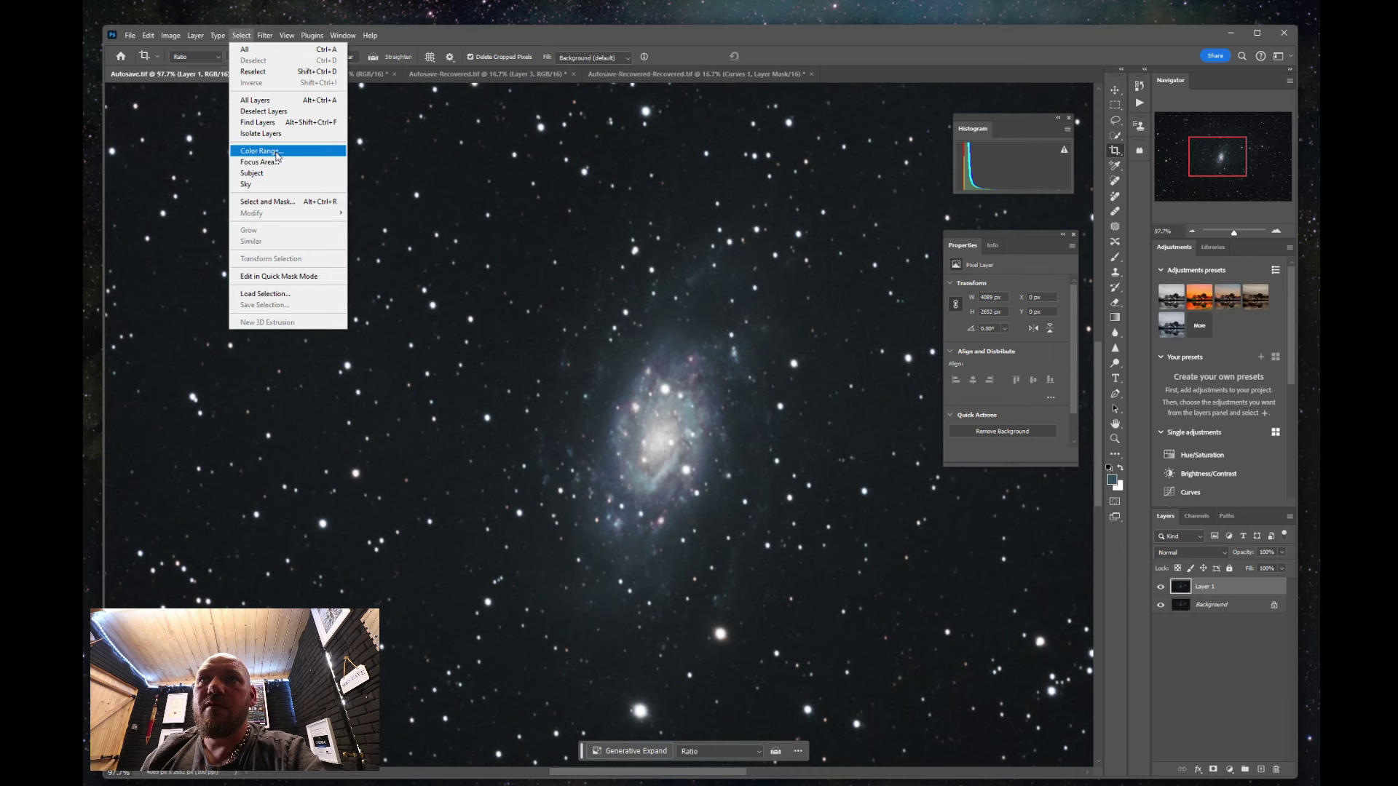
click(277, 153)
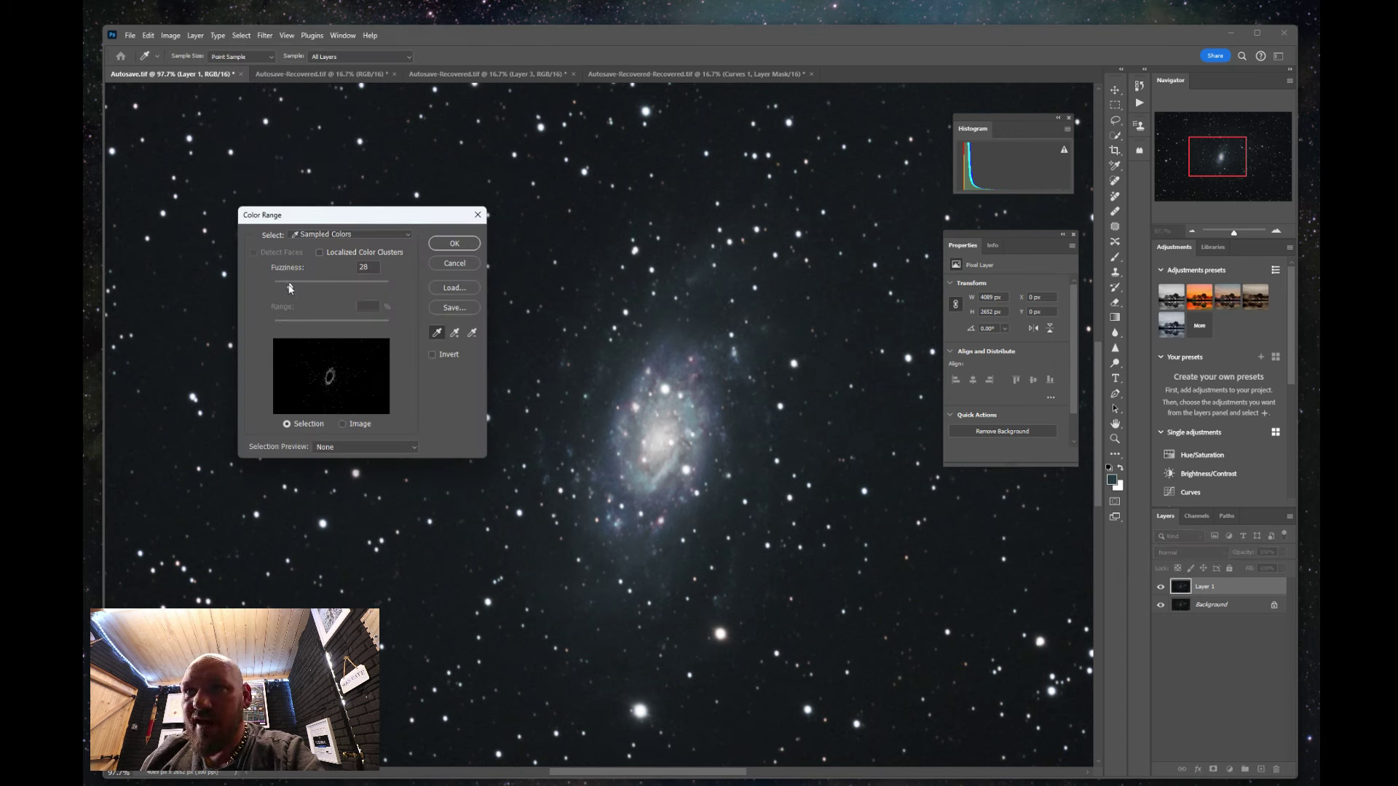
drag(289, 288, 287, 289)
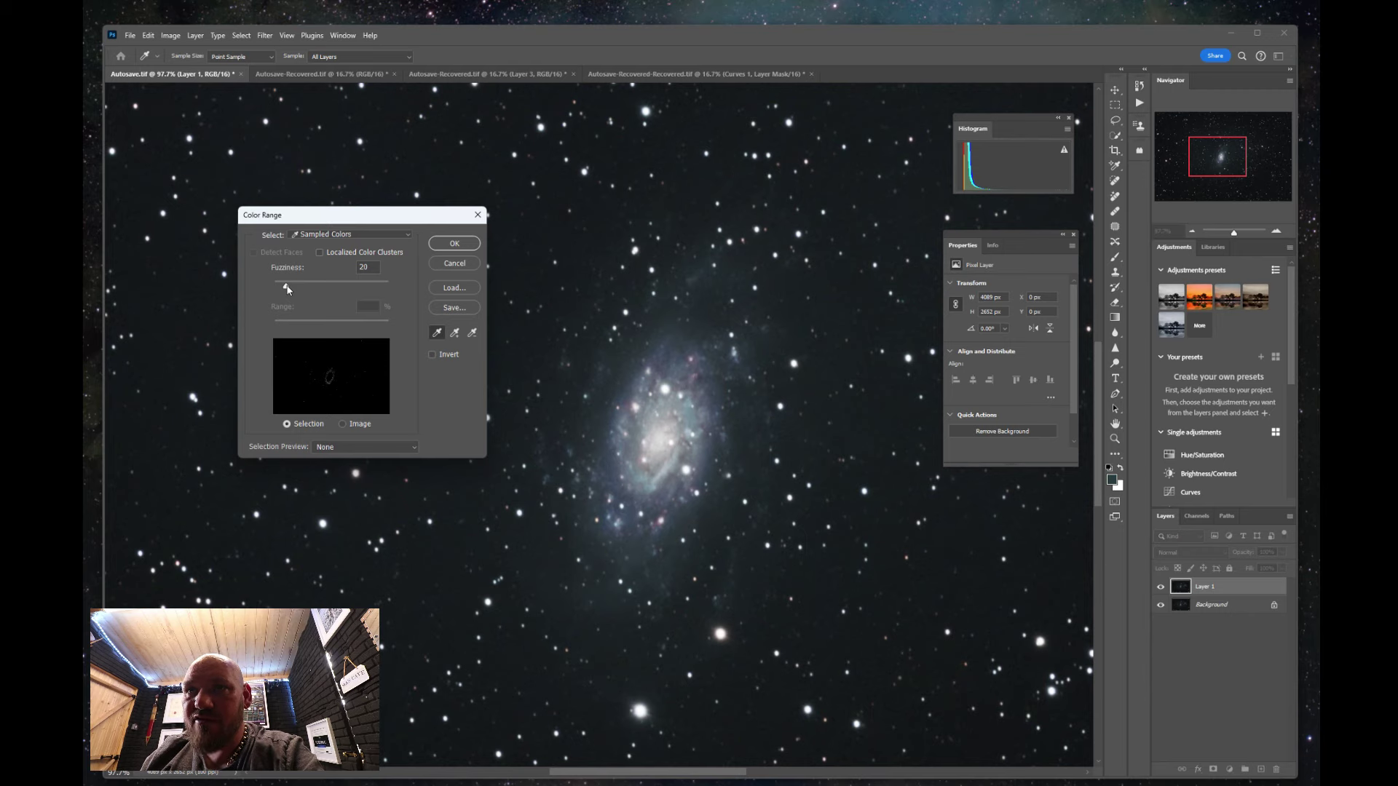
click(454, 243)
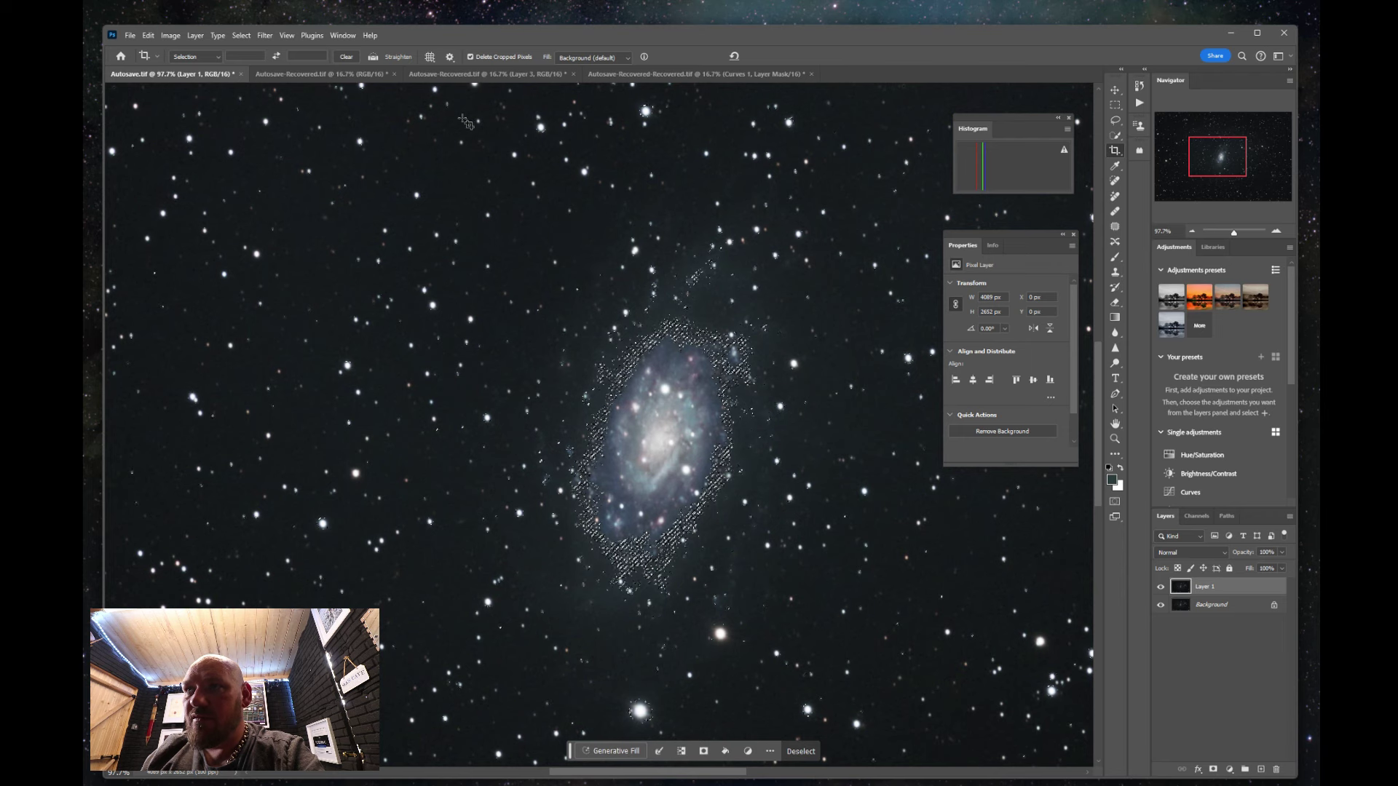
Refine the halo selection in Select and Mask with a 2.3 px feather and 4% contrast.
click(240, 35)
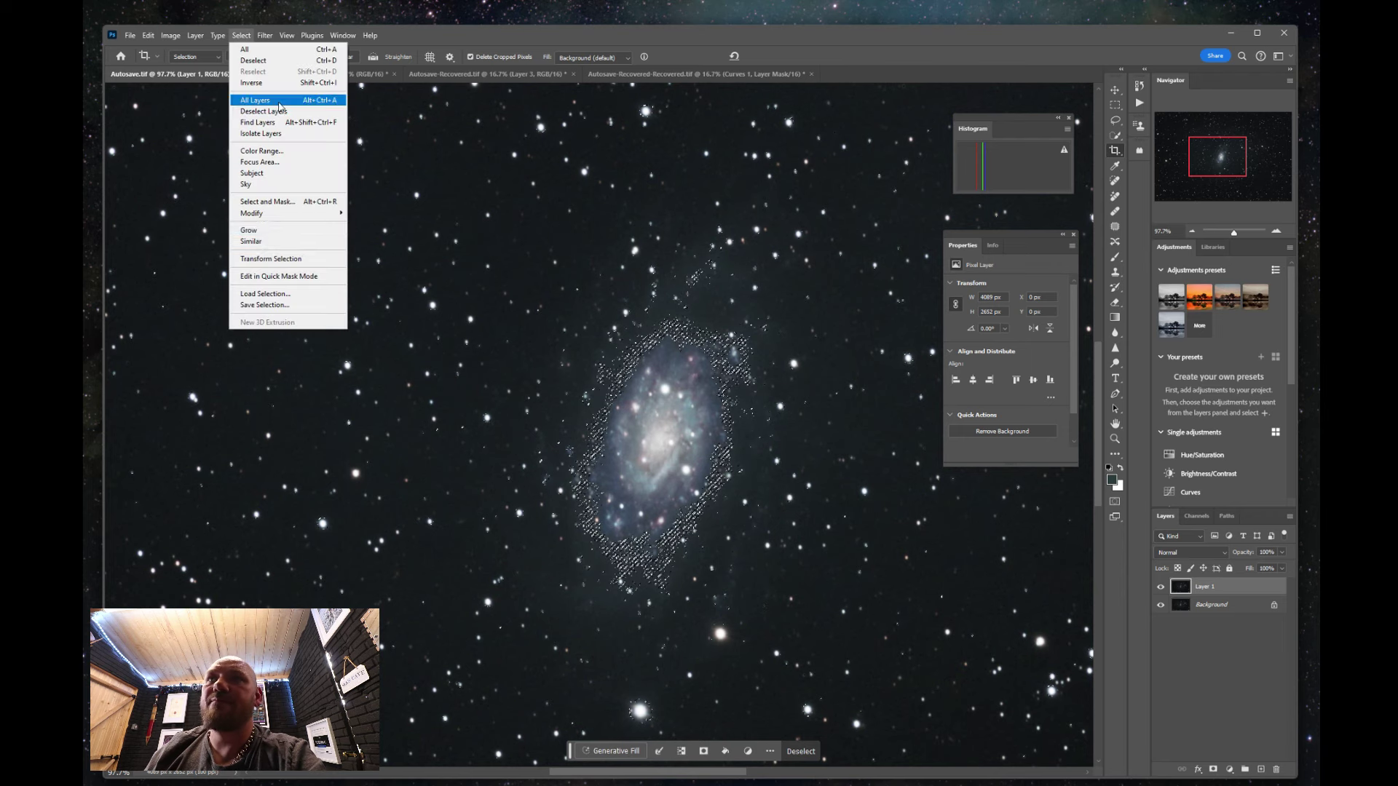
click(270, 201)
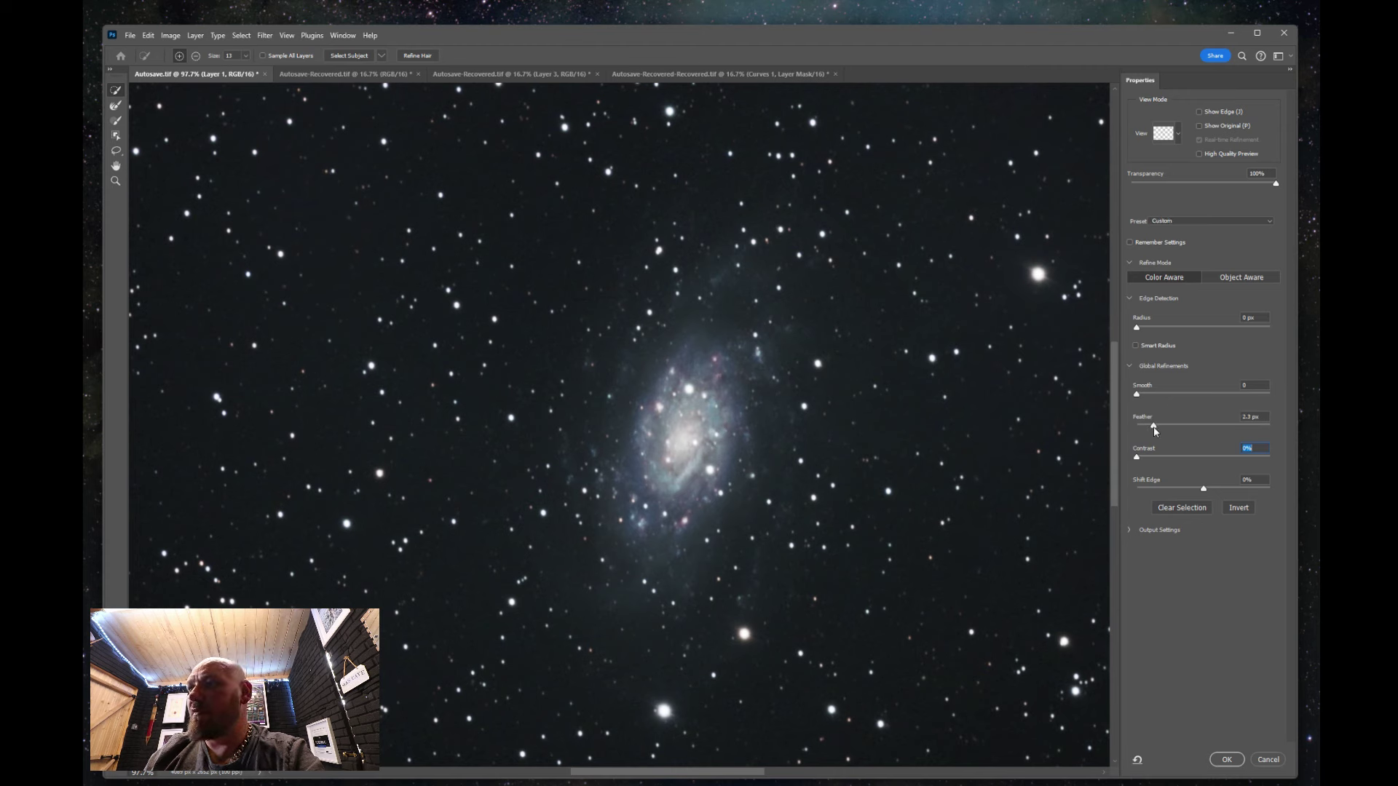
drag(1139, 456, 1142, 456)
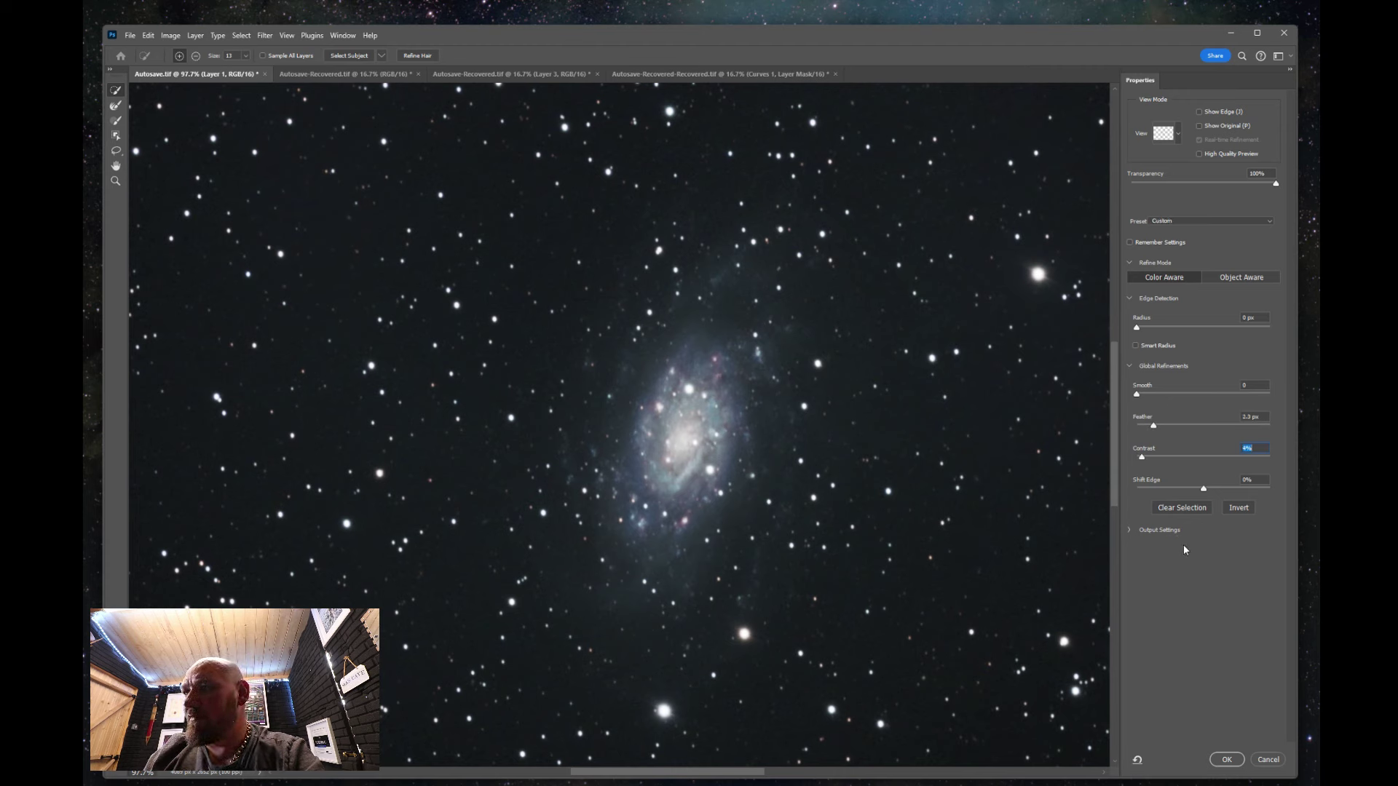
click(1226, 759)
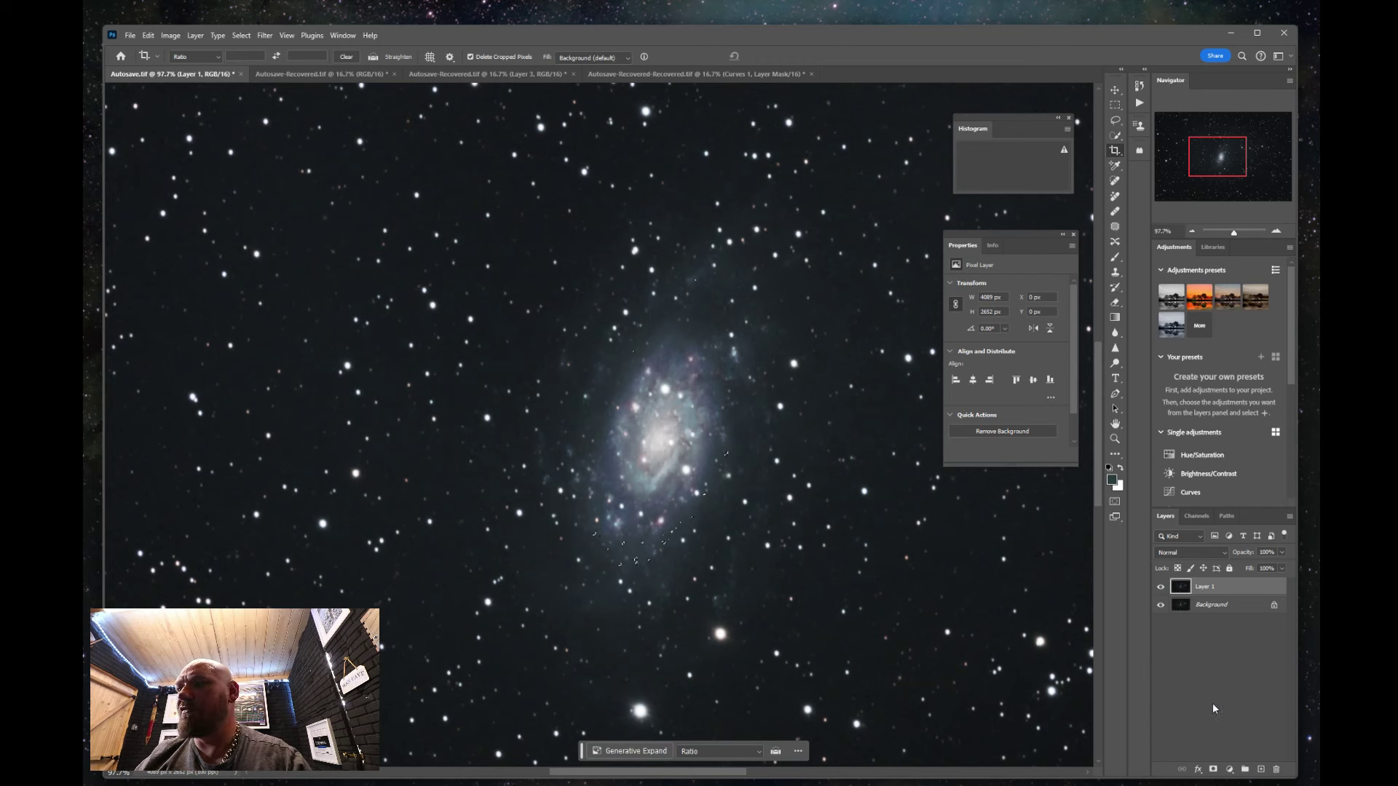
Add a Color Balance adjustment for the halo selection, setting midtones to Cyan–Red +7 with slight shifts toward magenta and blue.
click(1229, 769)
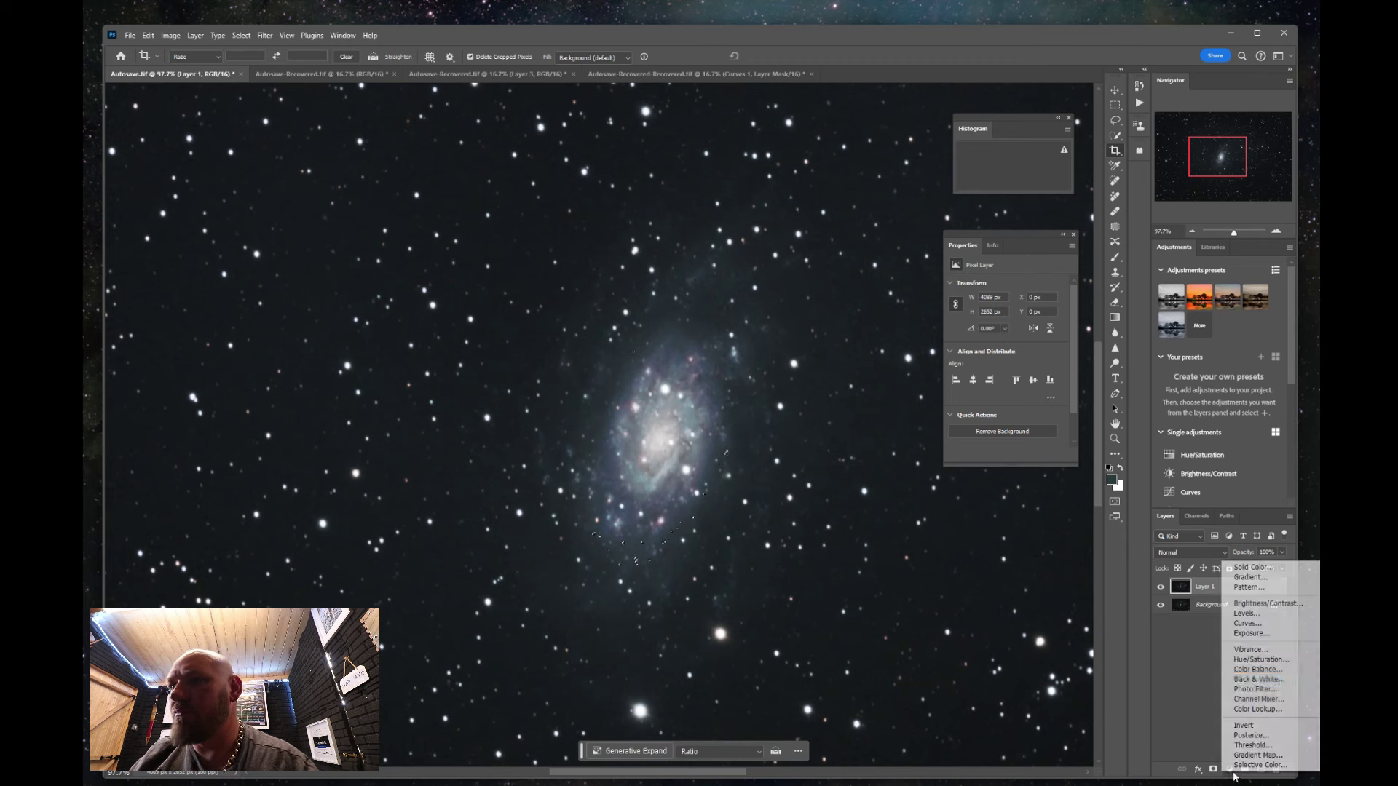
click(1256, 671)
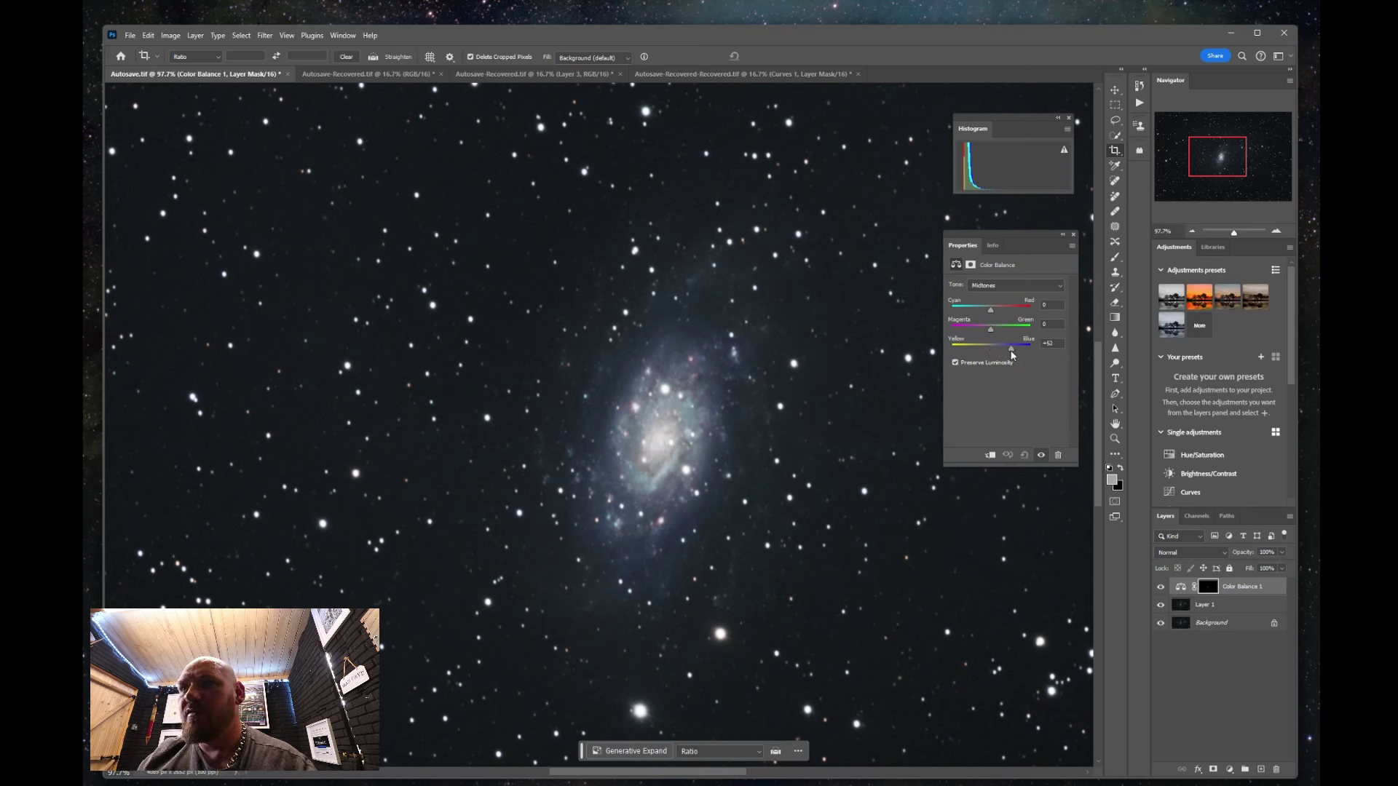
drag(1013, 353, 997, 314)
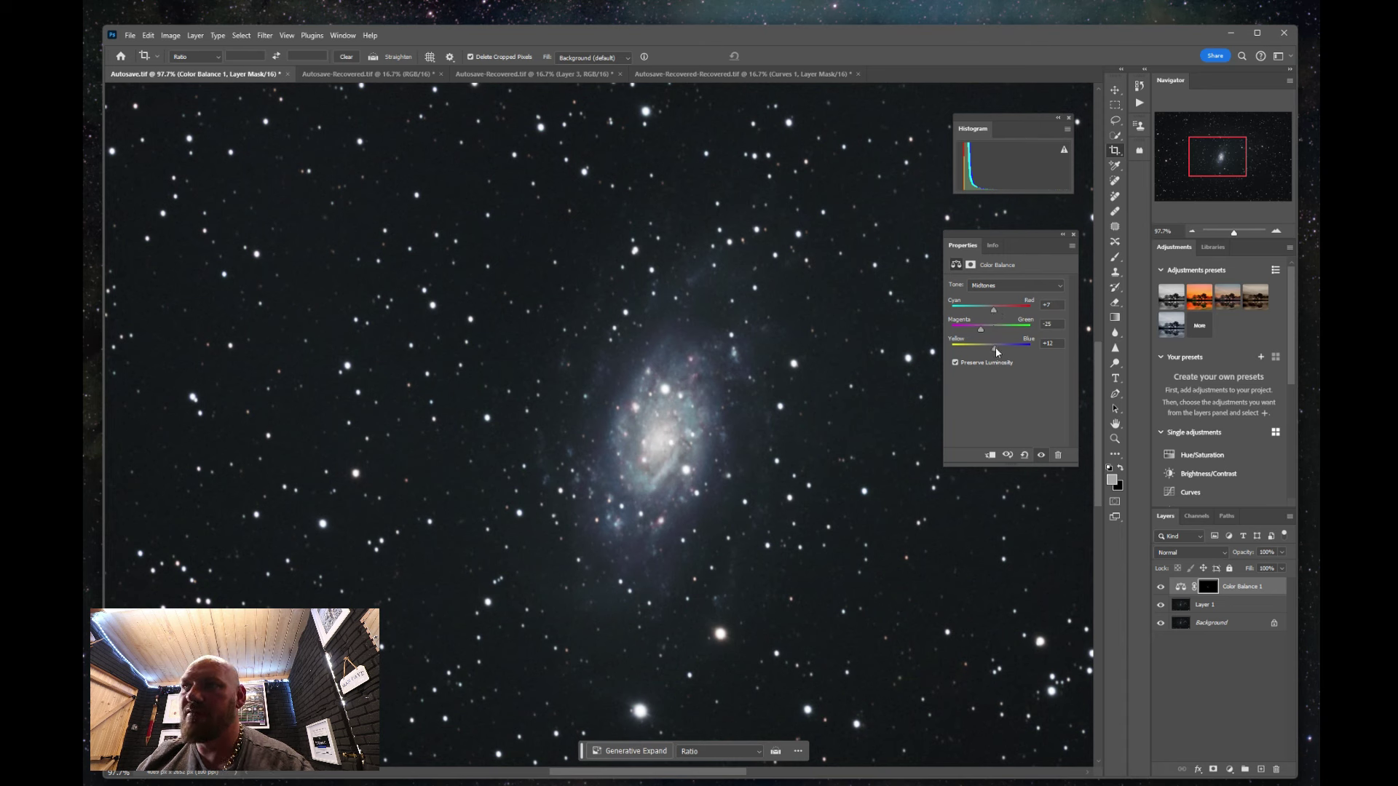
drag(998, 352, 990, 332)
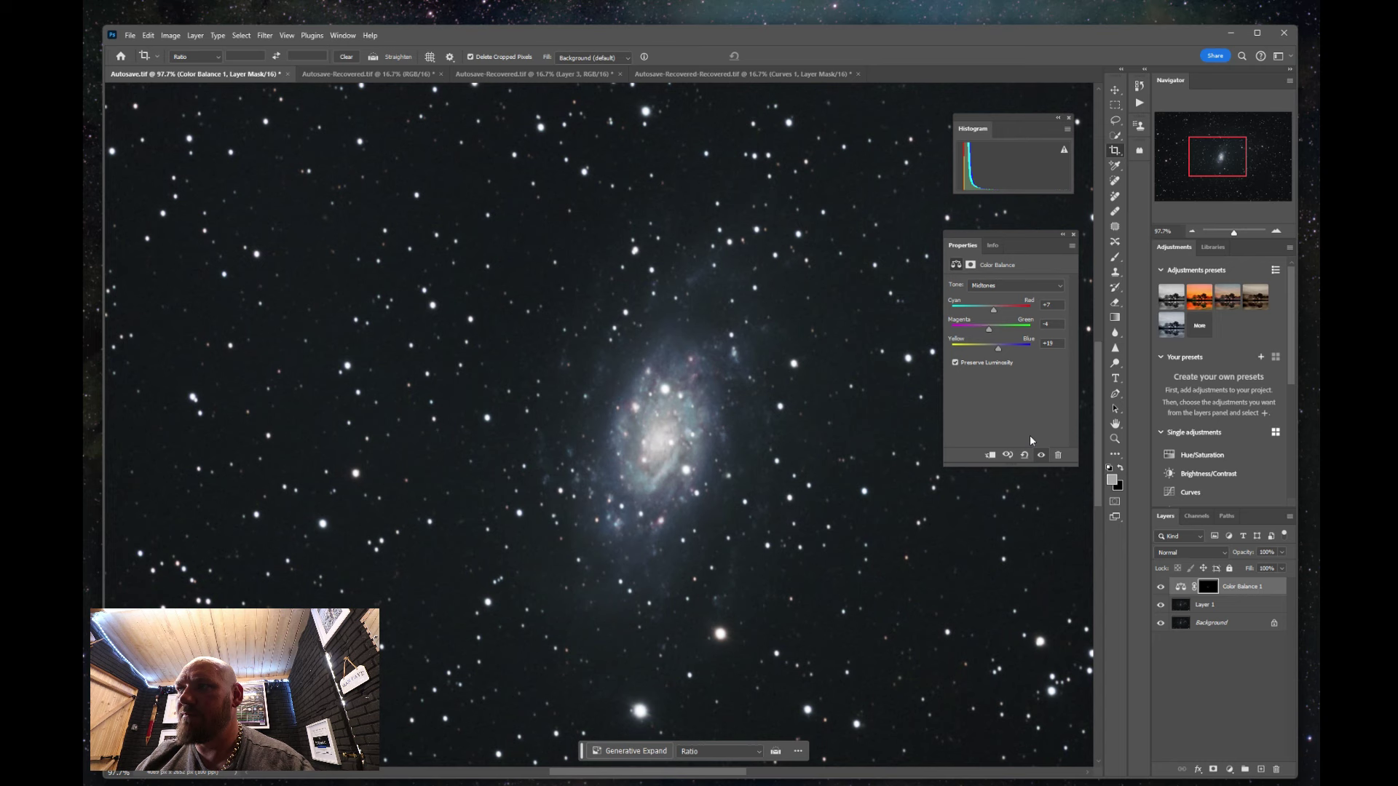
click(1224, 695)
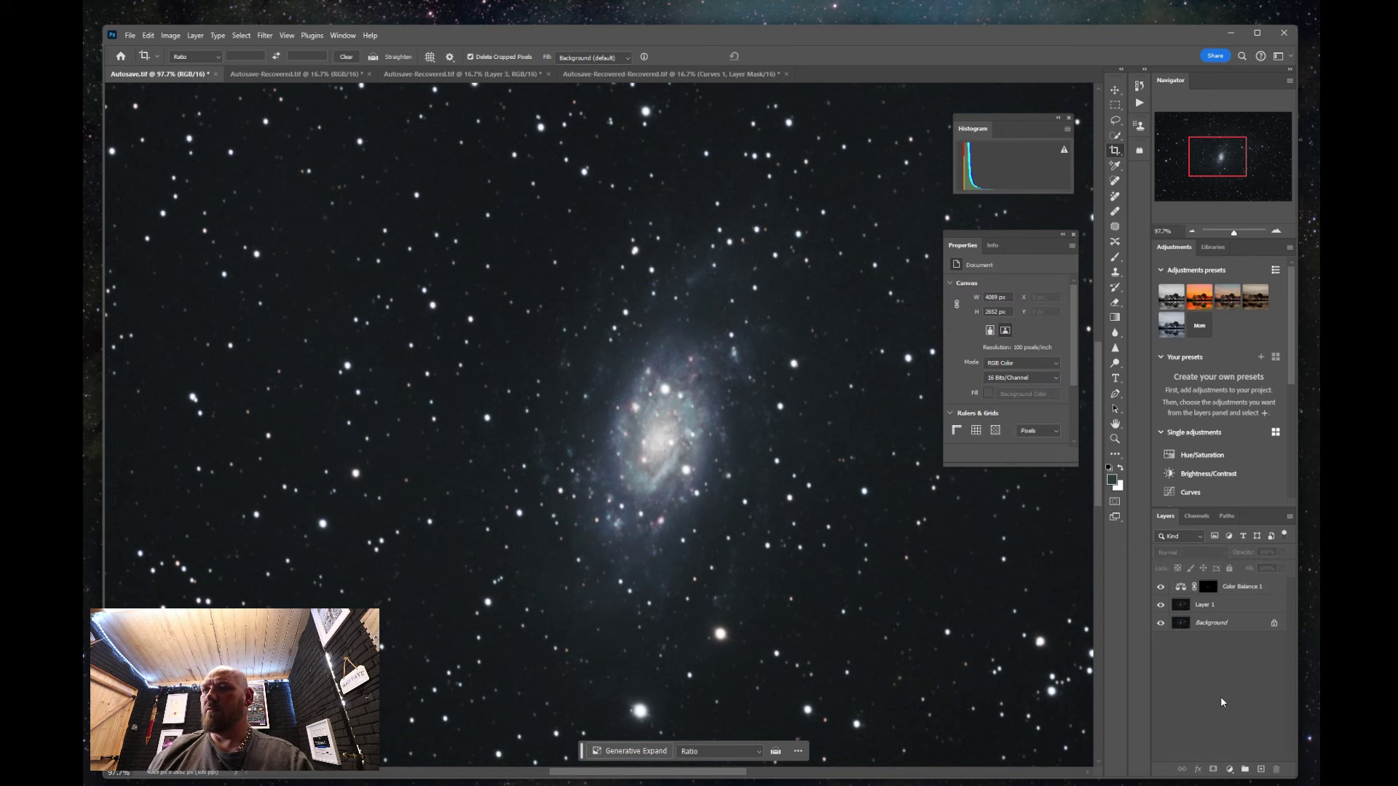
Stamp the visible layers into a new layer and add a Levels adjustment tightening the red channel's black and white points.
key(ctrl+alt+shift+e)
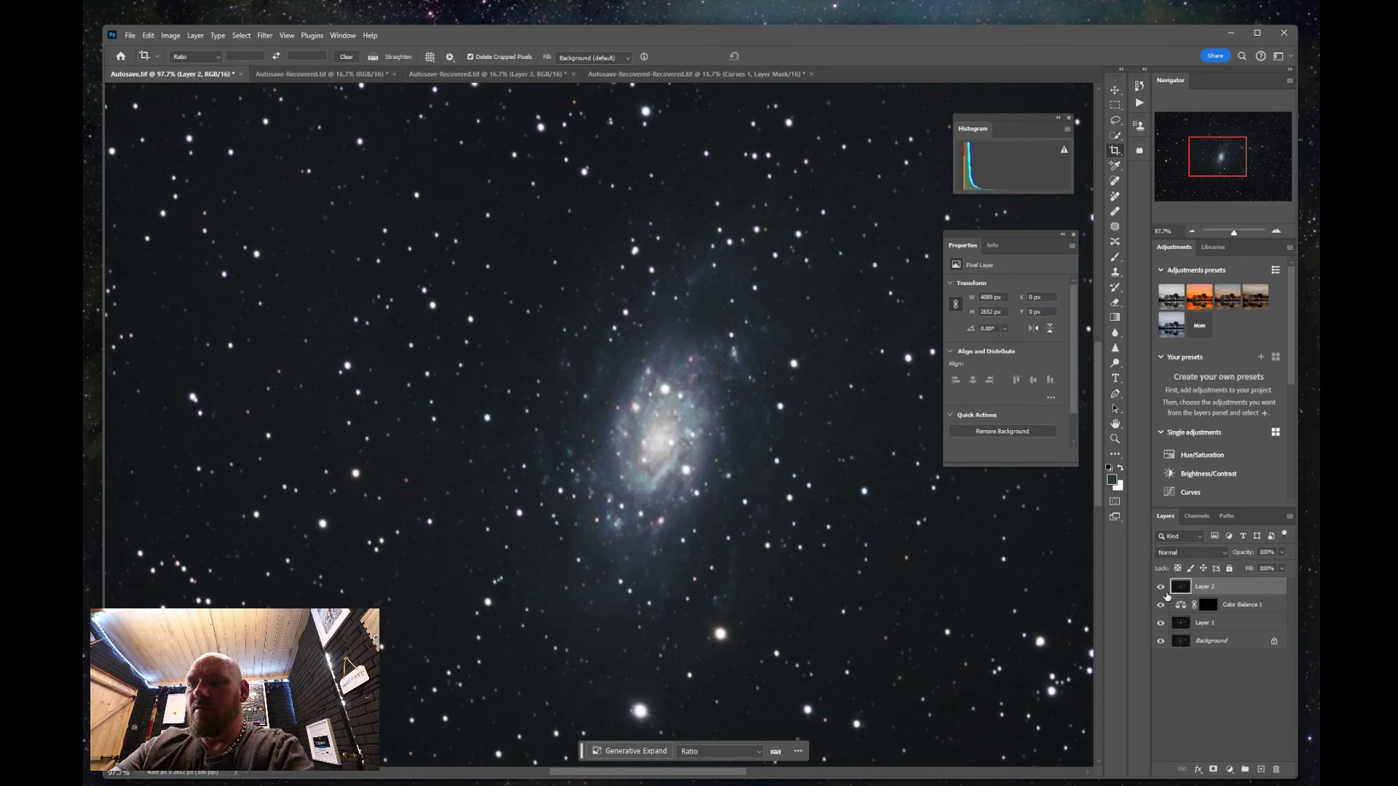
click(1230, 770)
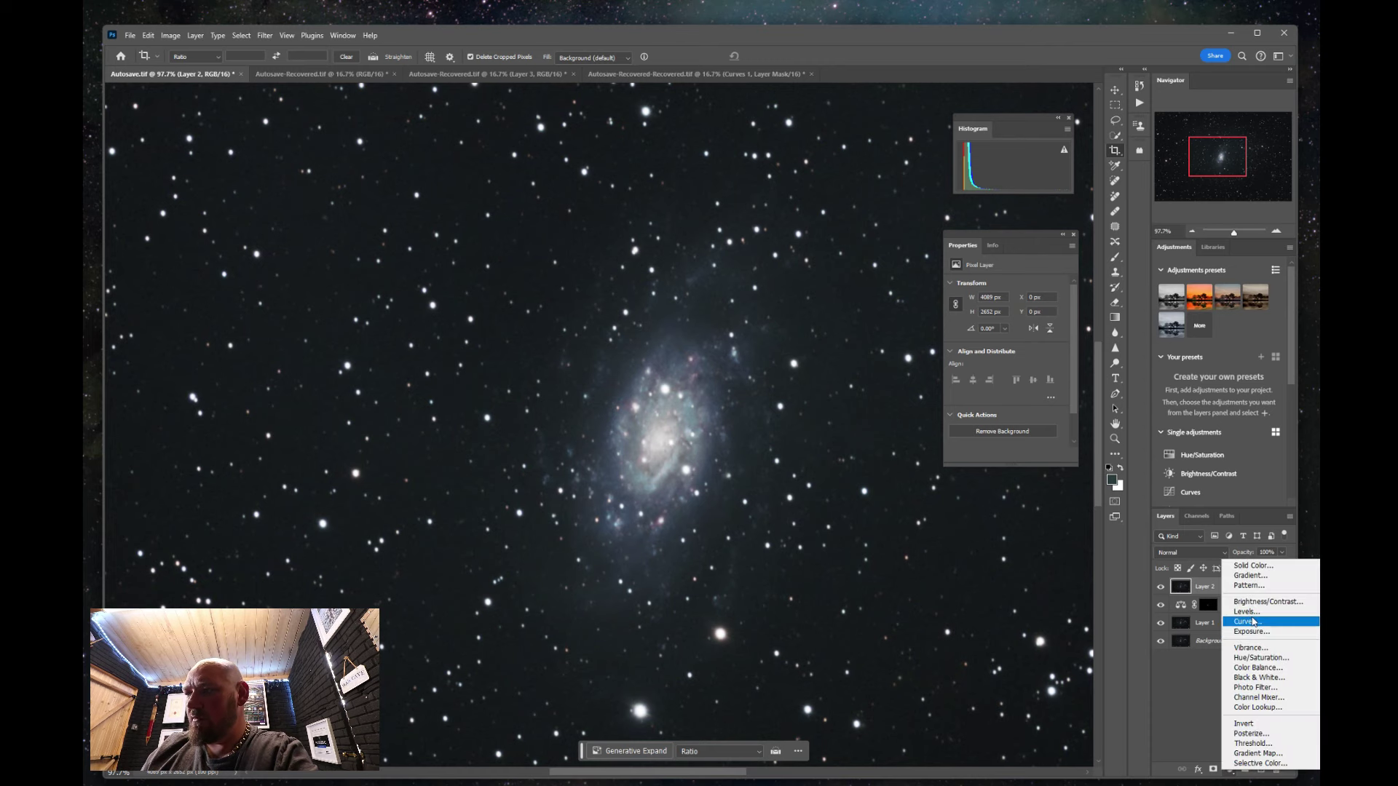
click(1253, 615)
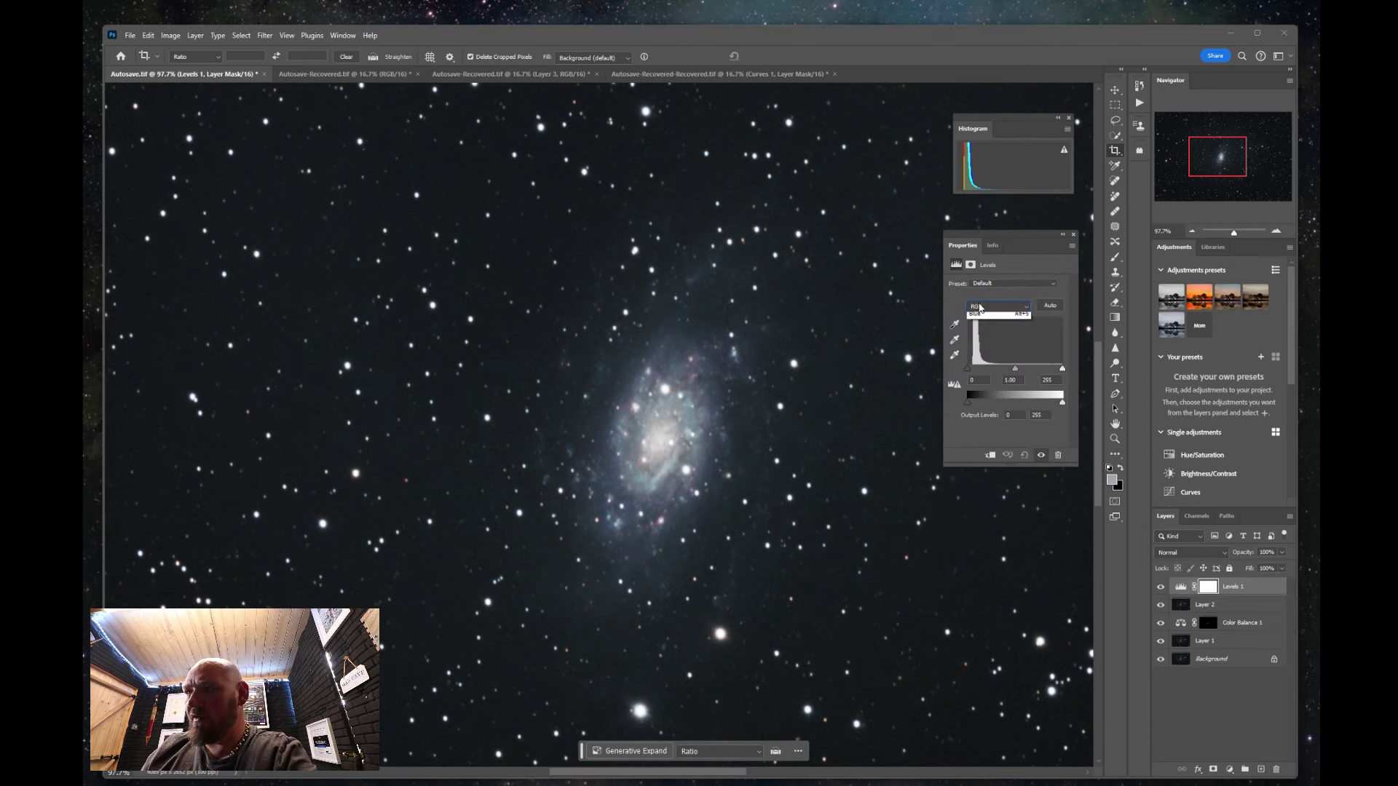
click(981, 307)
click(988, 324)
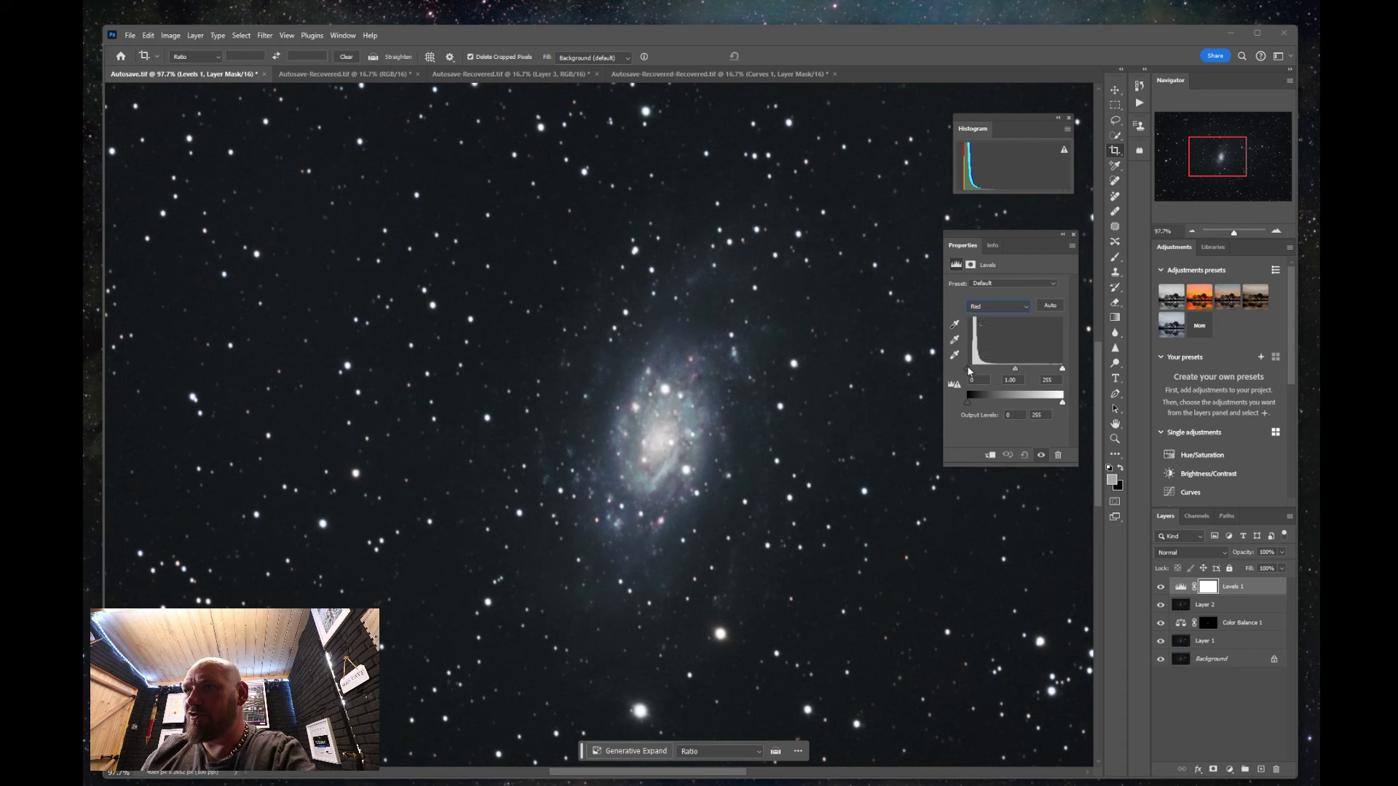
drag(967, 366, 968, 365)
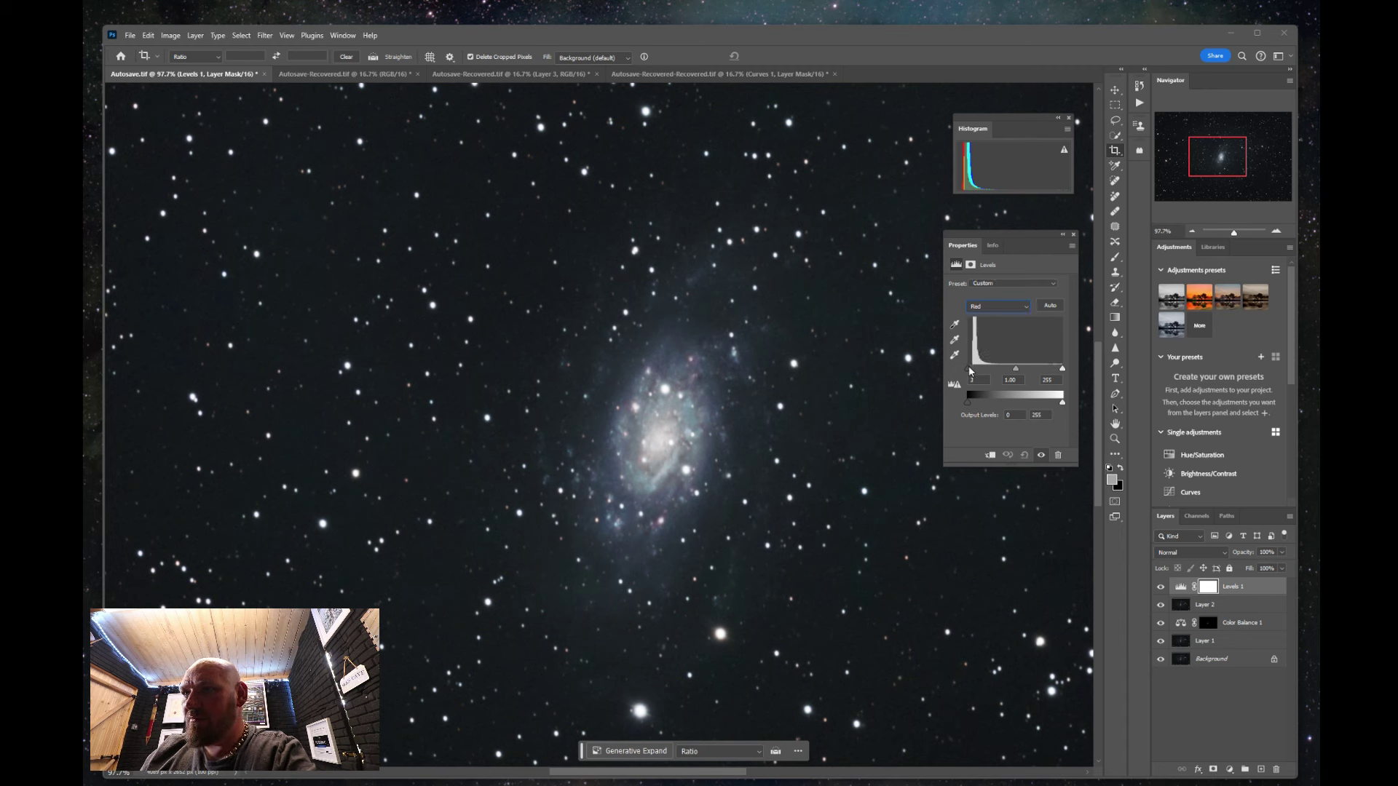
drag(1063, 368, 1053, 369)
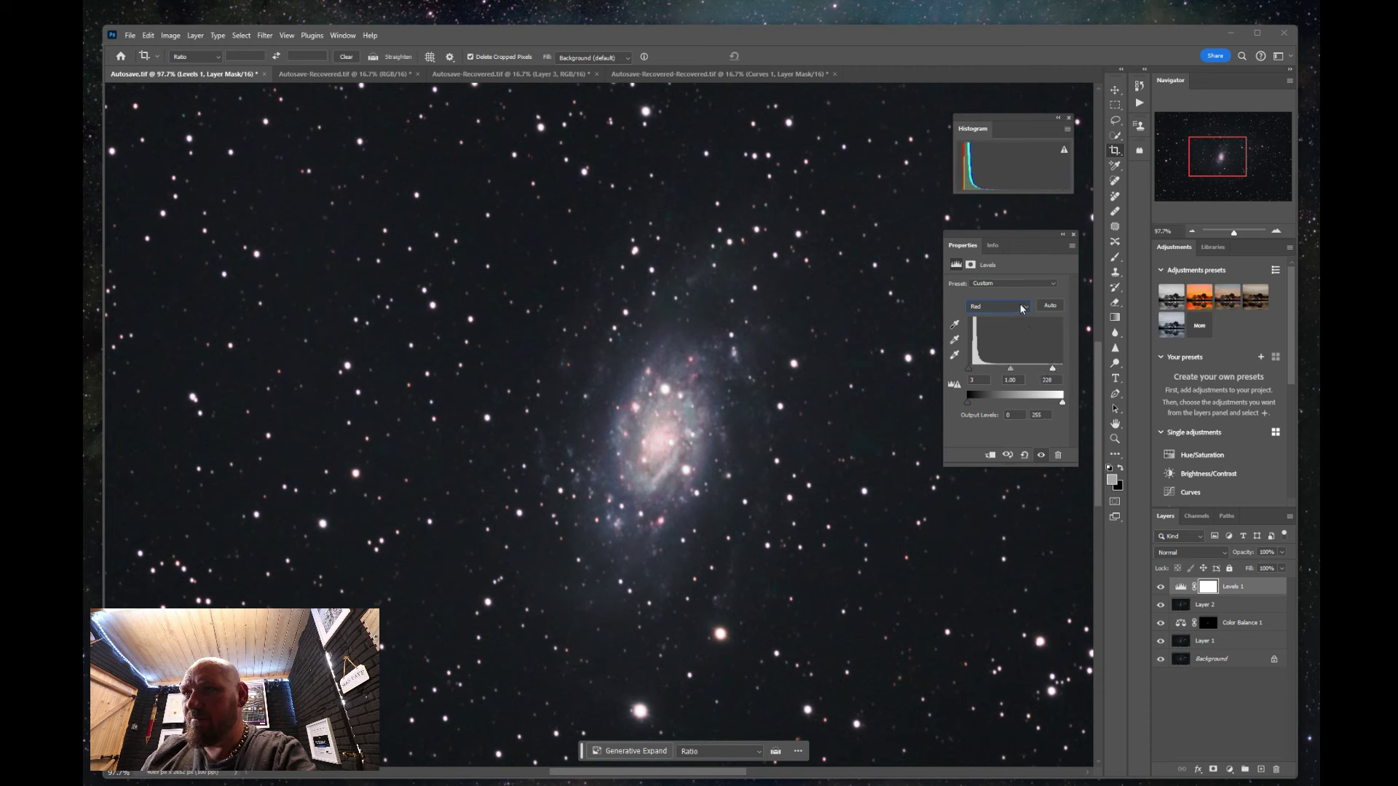
Raise the green channel's black point slightly in the Levels adjustment and fine-tune its white point.
click(1022, 309)
click(992, 334)
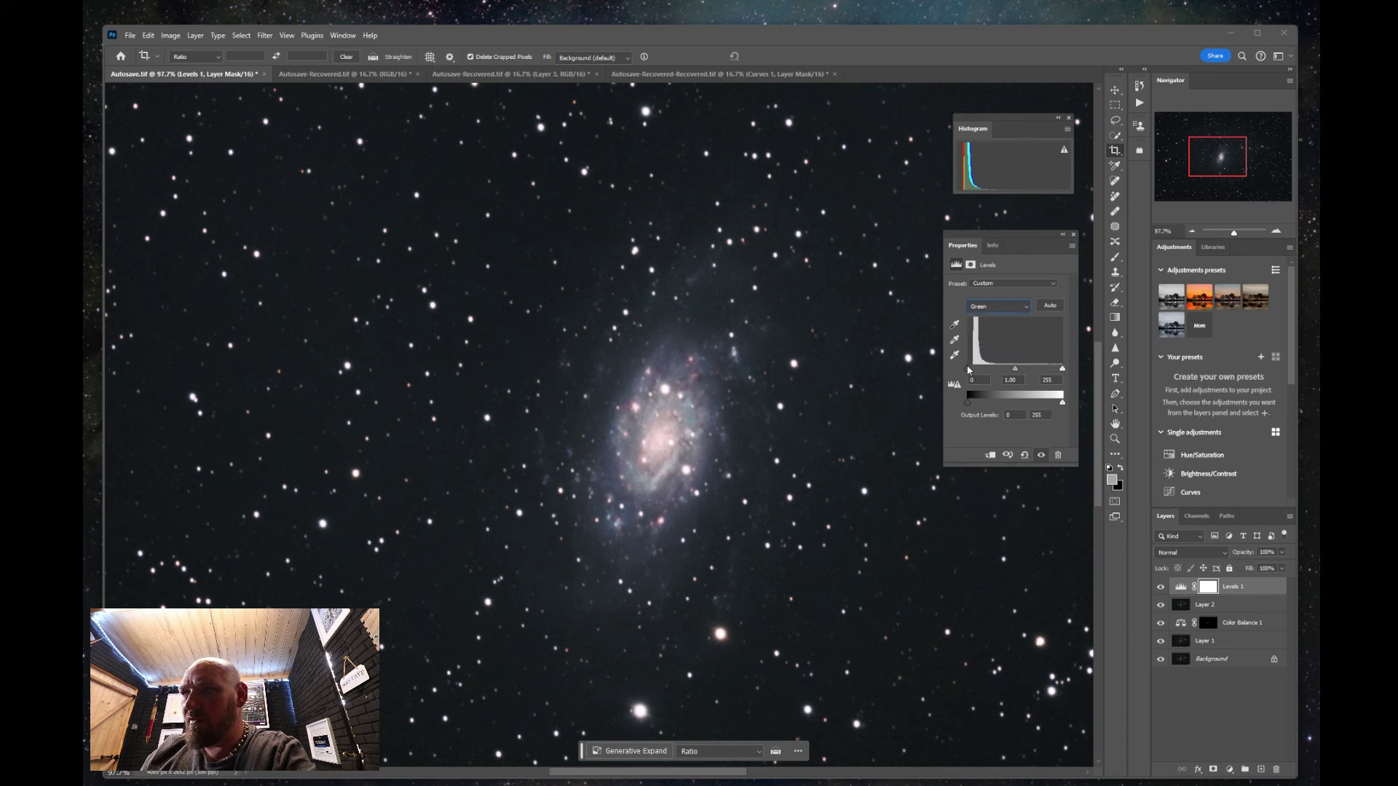
drag(968, 369, 970, 369)
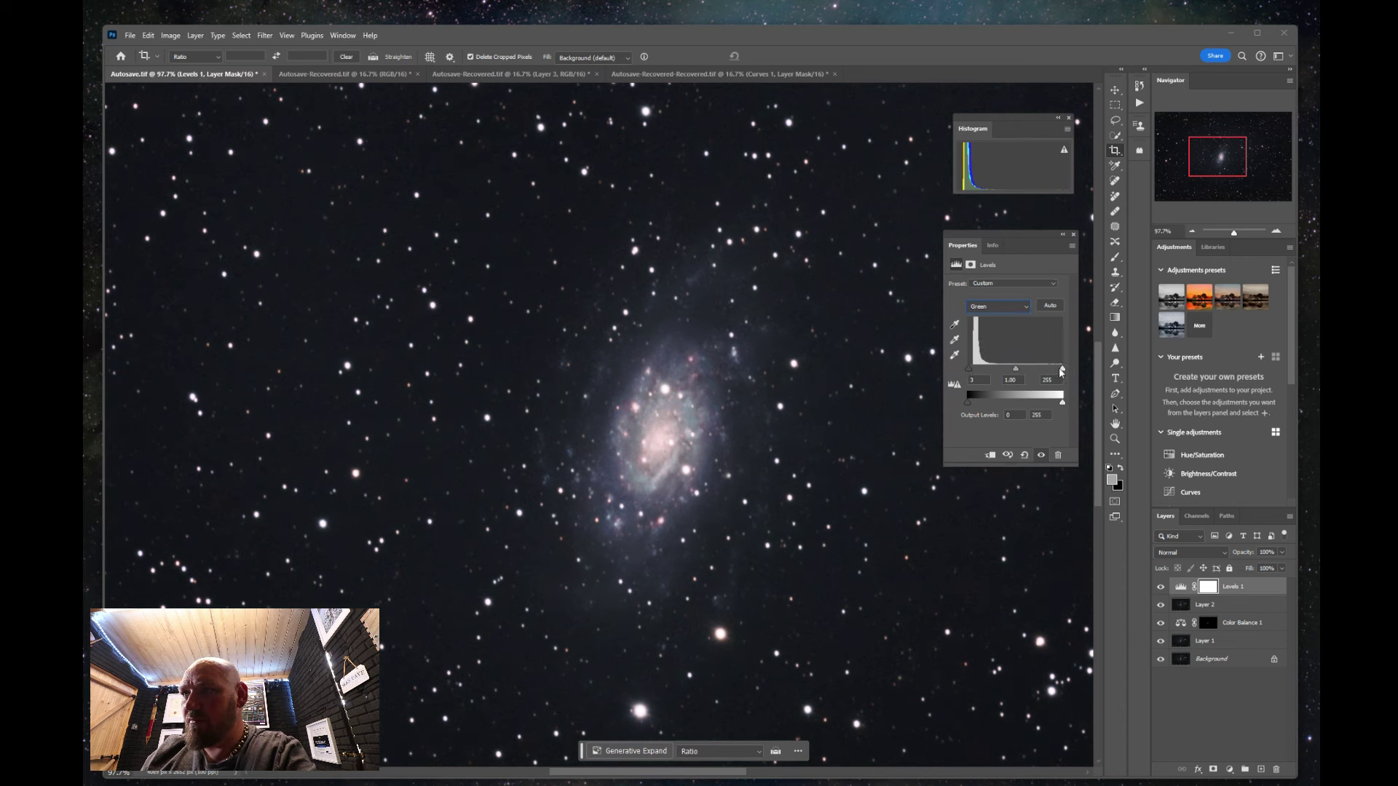
mouse_move(1061, 371)
mouse_down()
mouse_move(1032, 374)
mouse_move(1060, 372)
mouse_up()
Raise the blue channel's black point in the Levels adjustment and lower its white point slightly to neutralise the background.
click(998, 306)
click(992, 347)
drag(967, 369, 969, 369)
drag(1062, 368, 1057, 372)
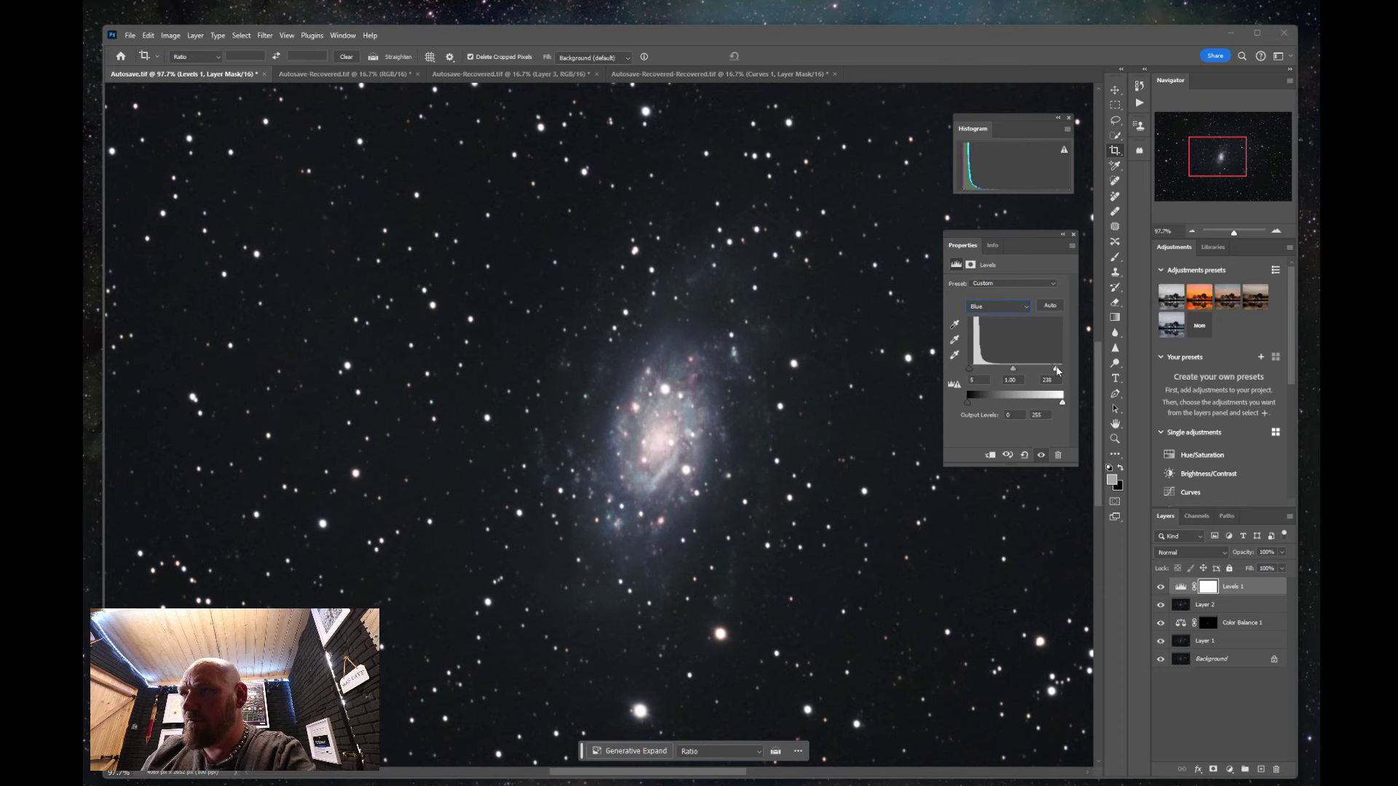
click(1237, 712)
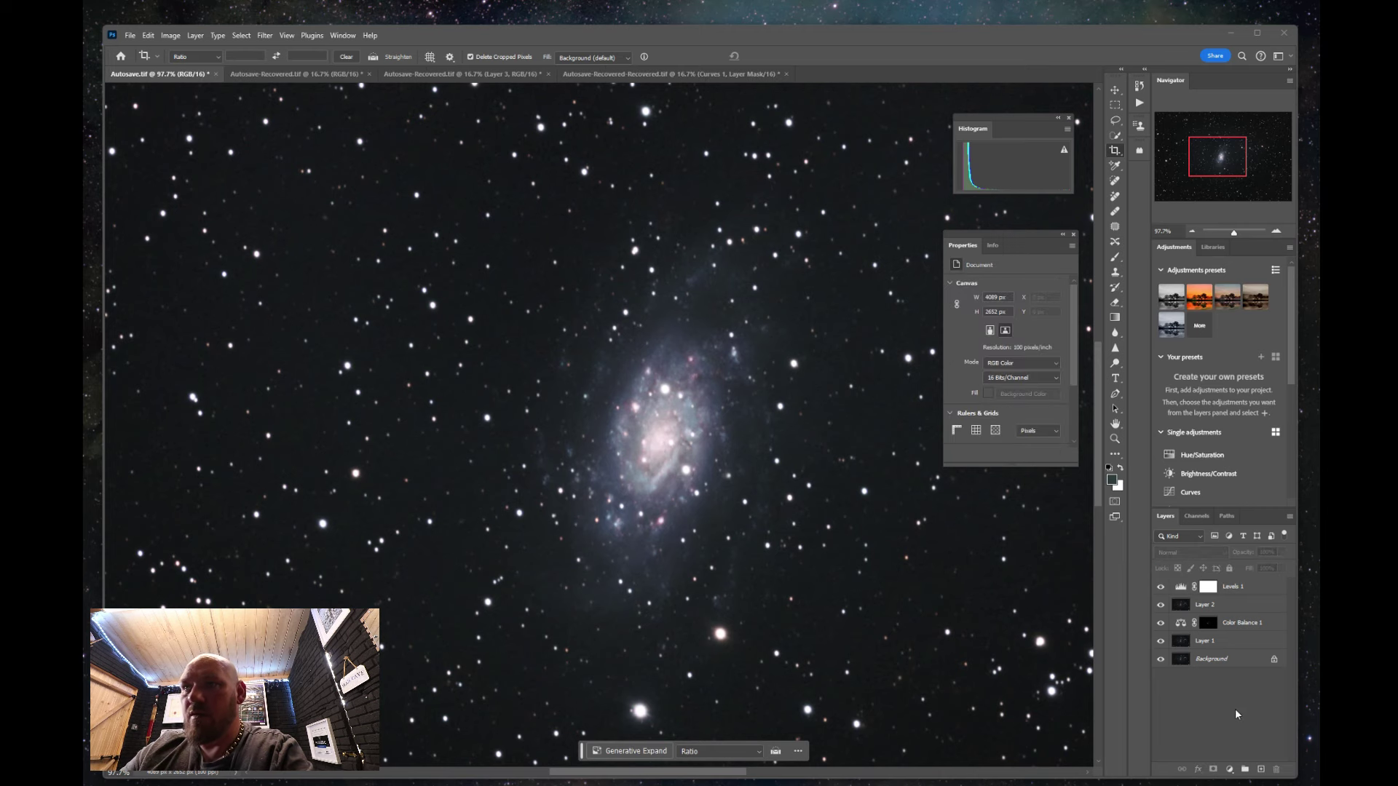
Stamp the visible result into a new layer, check the whole frame, and flatten the image.
key(ctrl+shift+alt+e)
click(1229, 715)
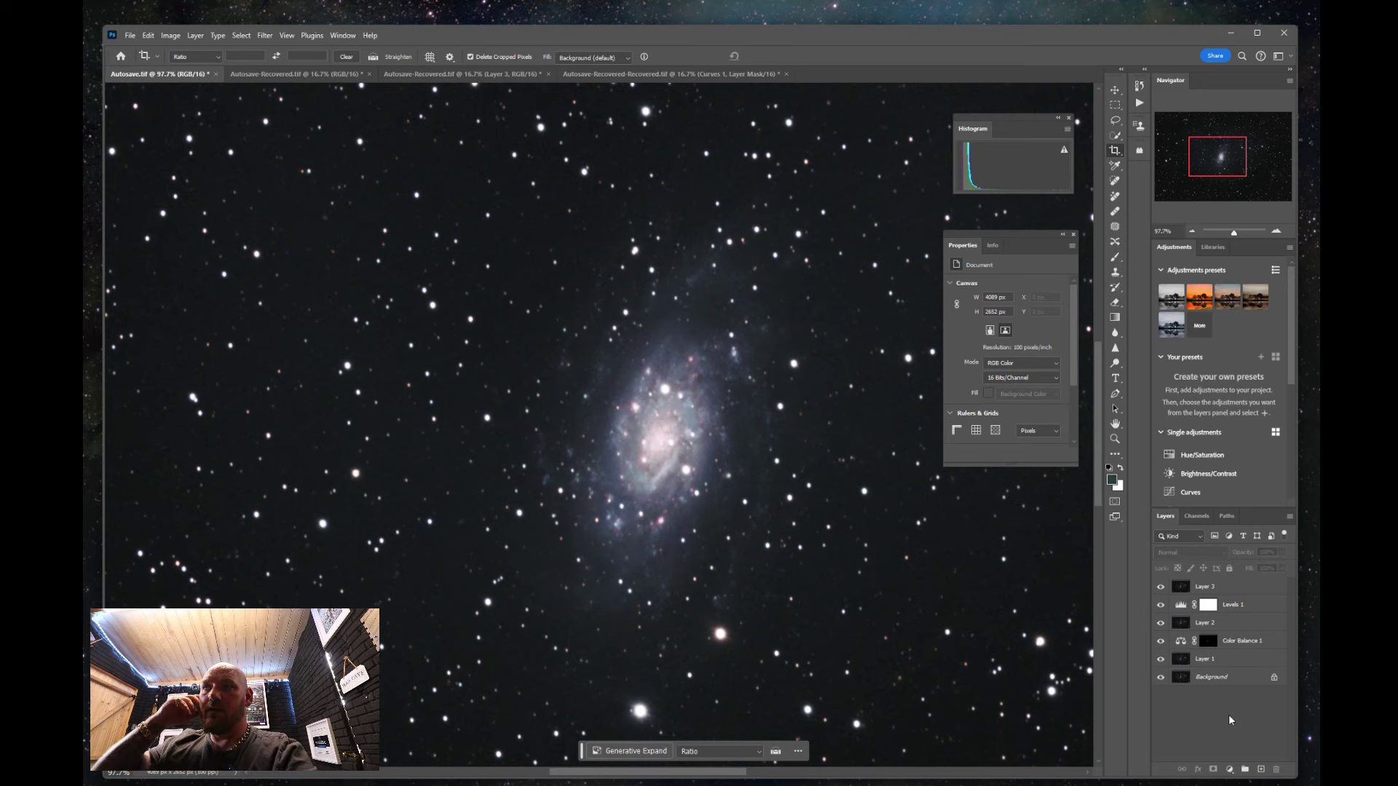
scroll(690, 438, down, 5)
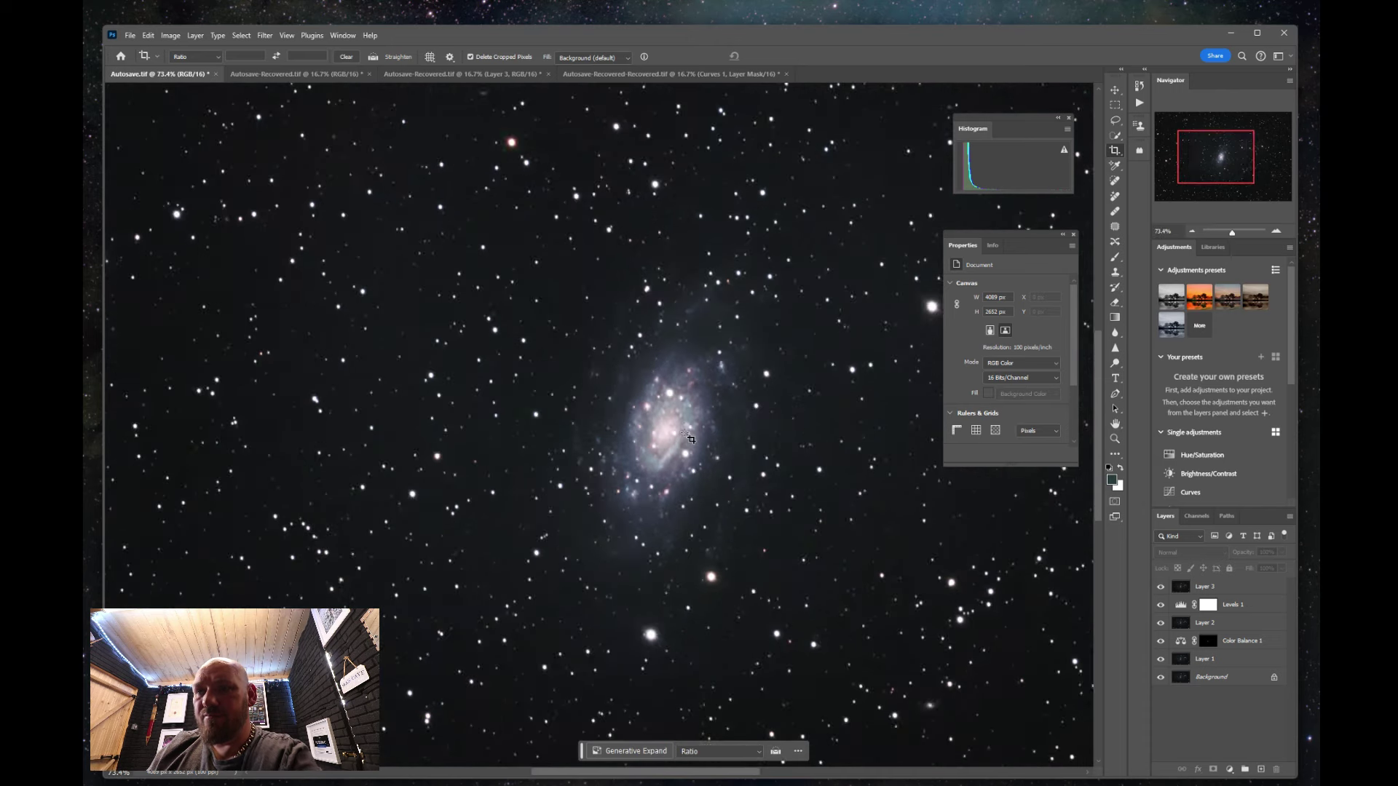
scroll(722, 436, down, 2)
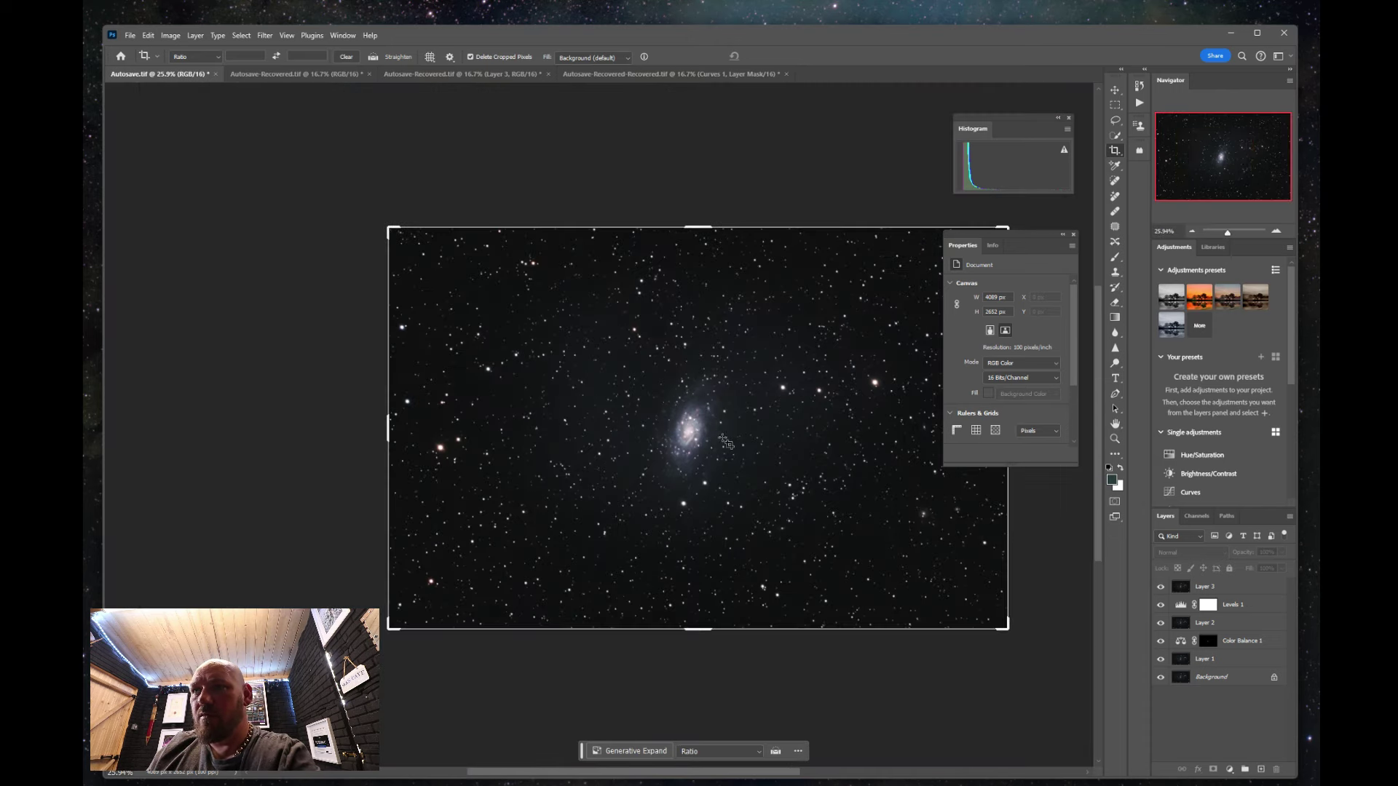
scroll(723, 437, up, 4)
right_click(1221, 588)
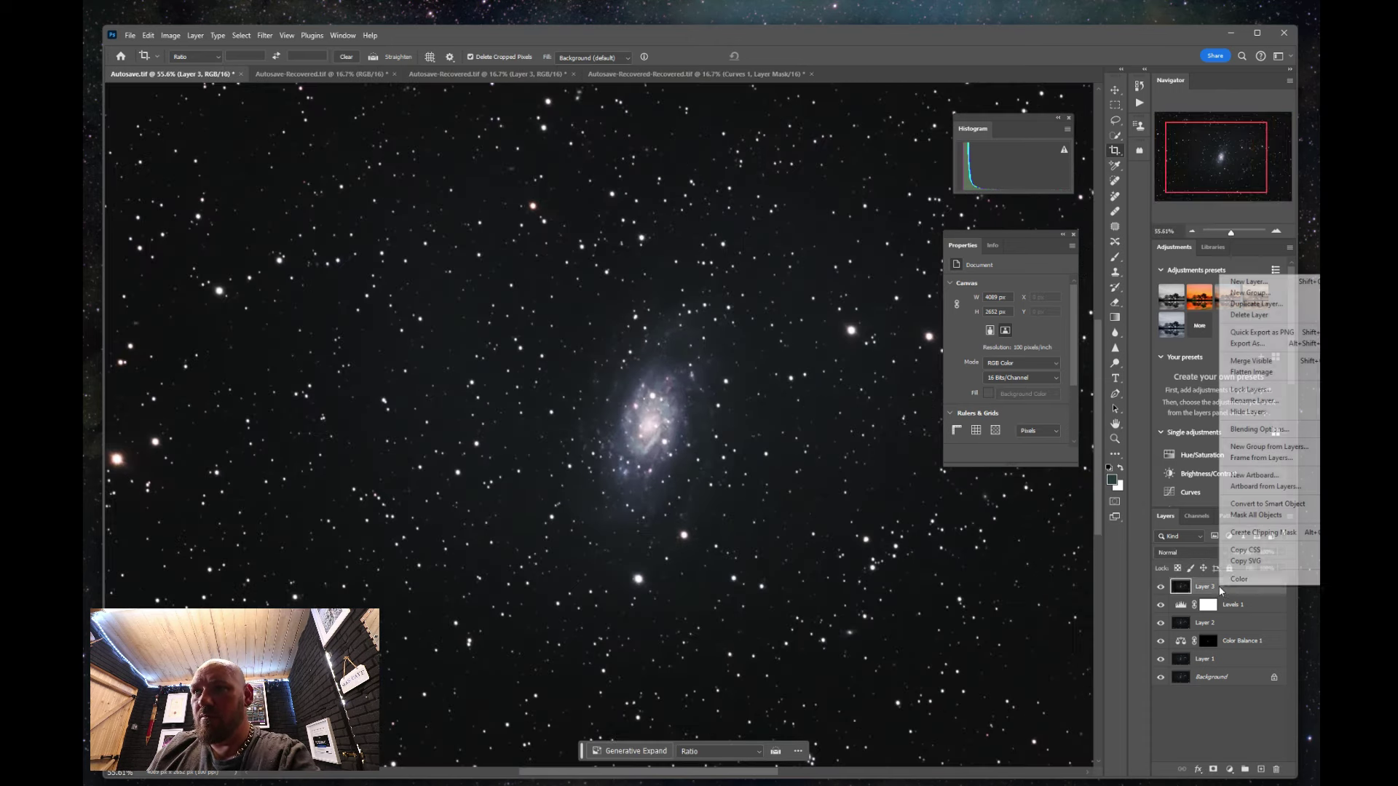
click(1251, 372)
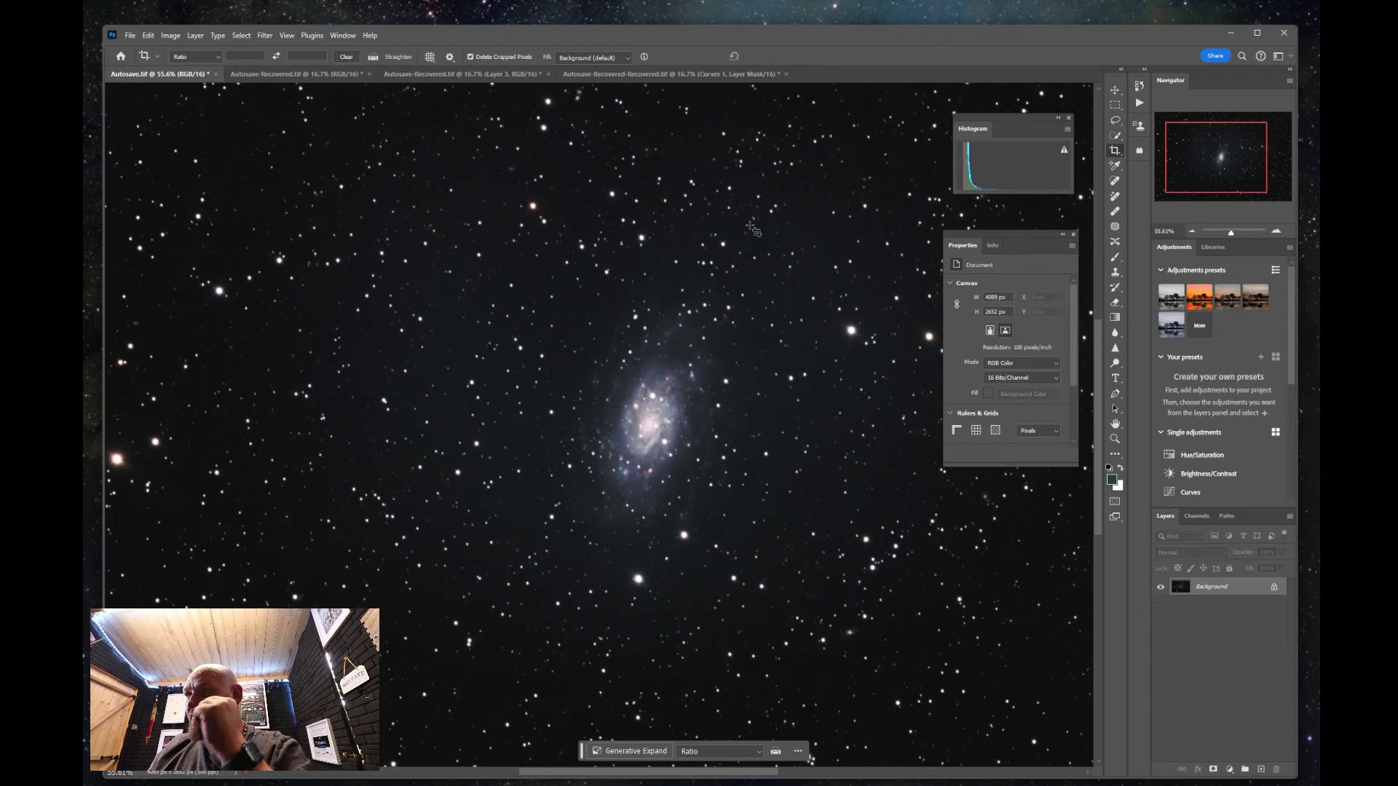
Start the AstroFlat Pro filter on the flattened background with Smoothness 31 and Edge Cleanup 59.
click(286, 34)
mouse_move(264, 35)
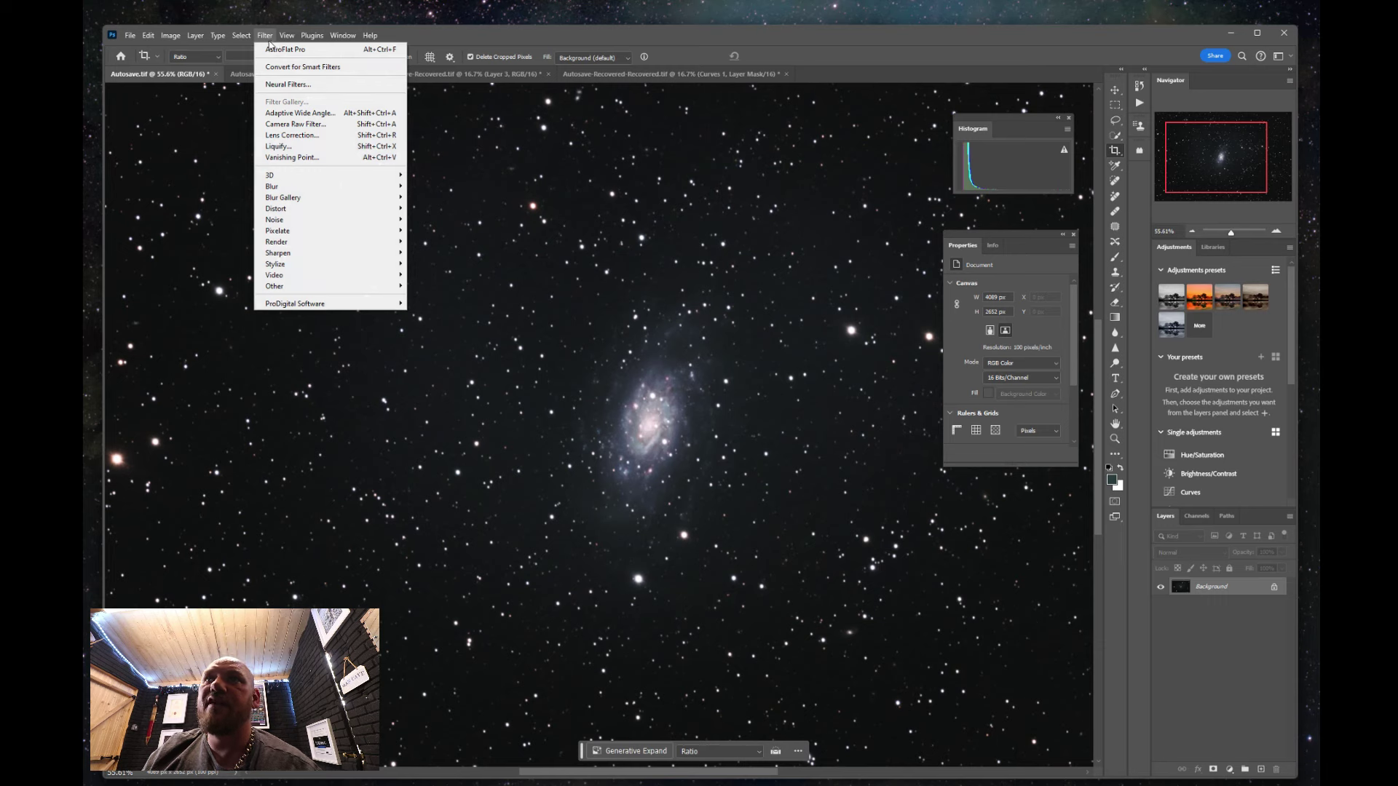
mouse_move(328, 304)
click(451, 303)
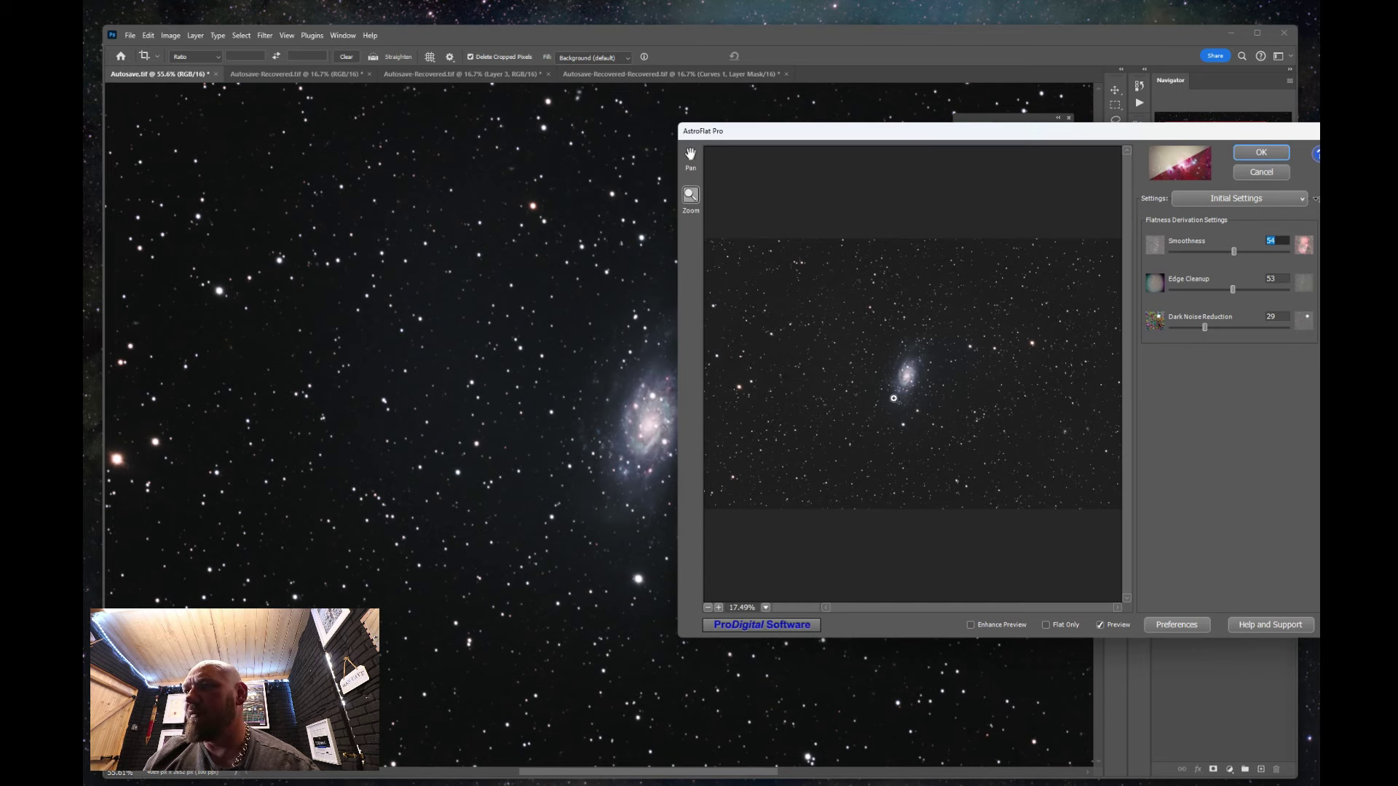
scroll(893, 398, up, 5)
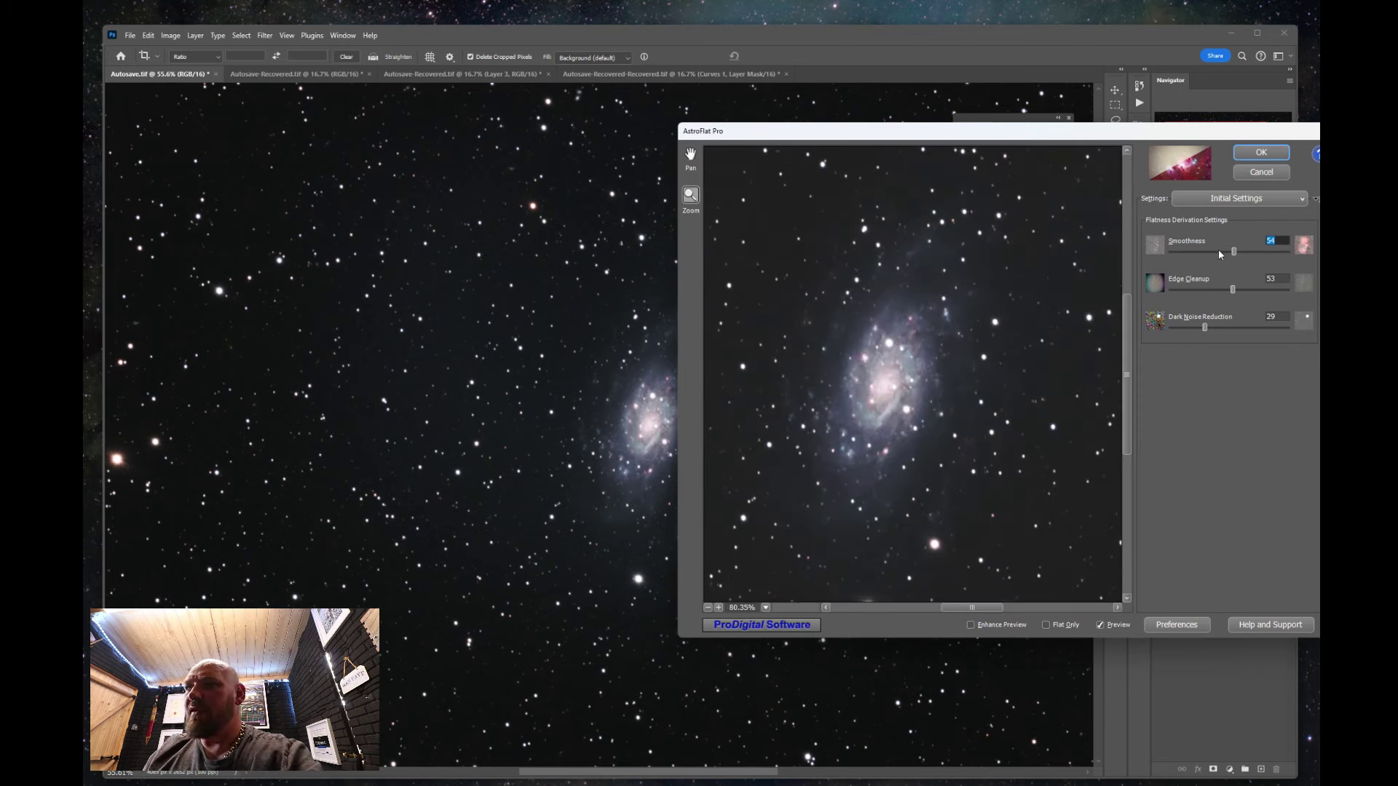
drag(1221, 254, 1243, 313)
click(1234, 292)
Set AstroFlat Pro's Dark Noise Reduction to 0 and apply the filter to the image.
alt+click(991, 392)
alt+click(992, 391)
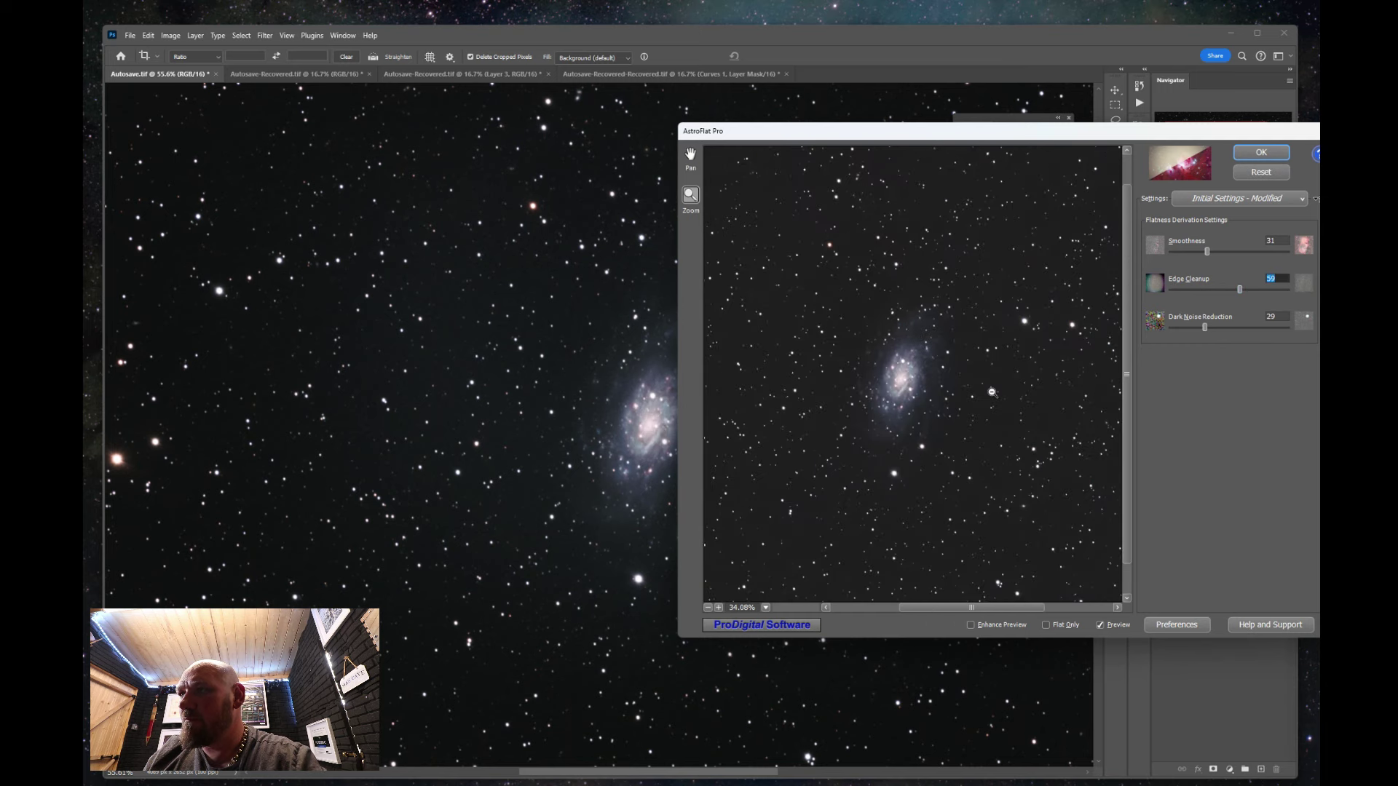
alt+click(991, 391)
mouse_move(1204, 327)
mouse_down()
mouse_move(1260, 337)
mouse_move(1208, 340)
mouse_up()
text(0)
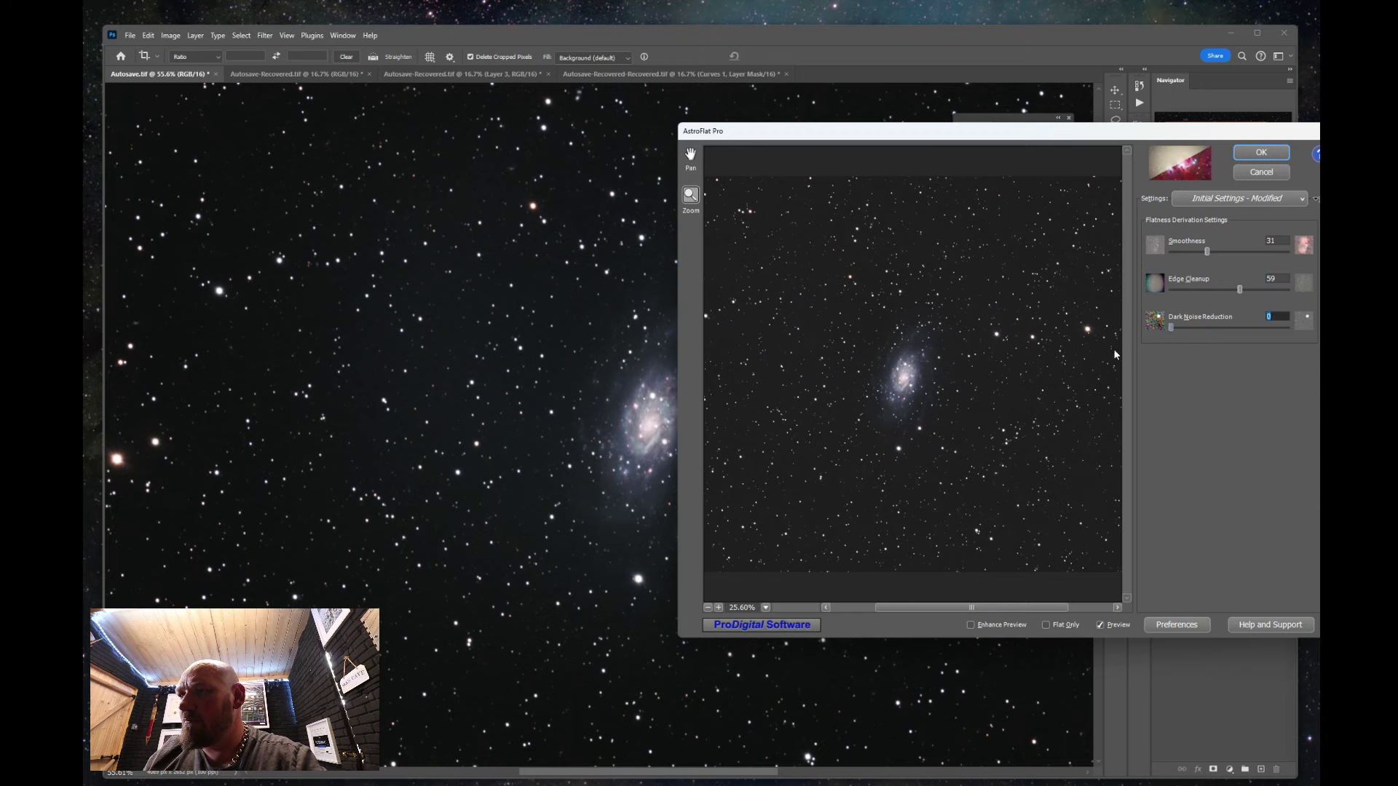
click(1261, 152)
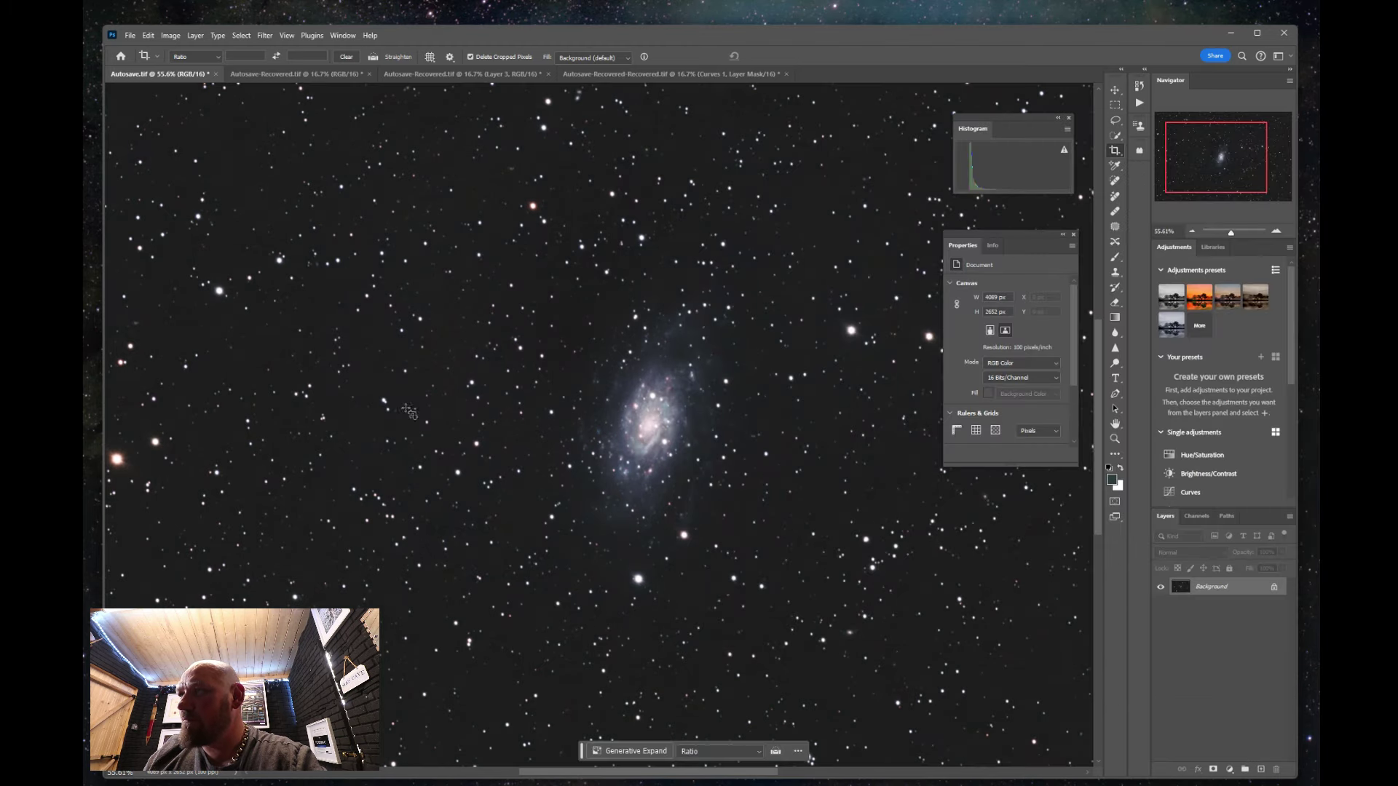
Select the bluish outer ring around the galaxy's disc with Color Range by sampling its colour.
scroll(640, 538, up, 3)
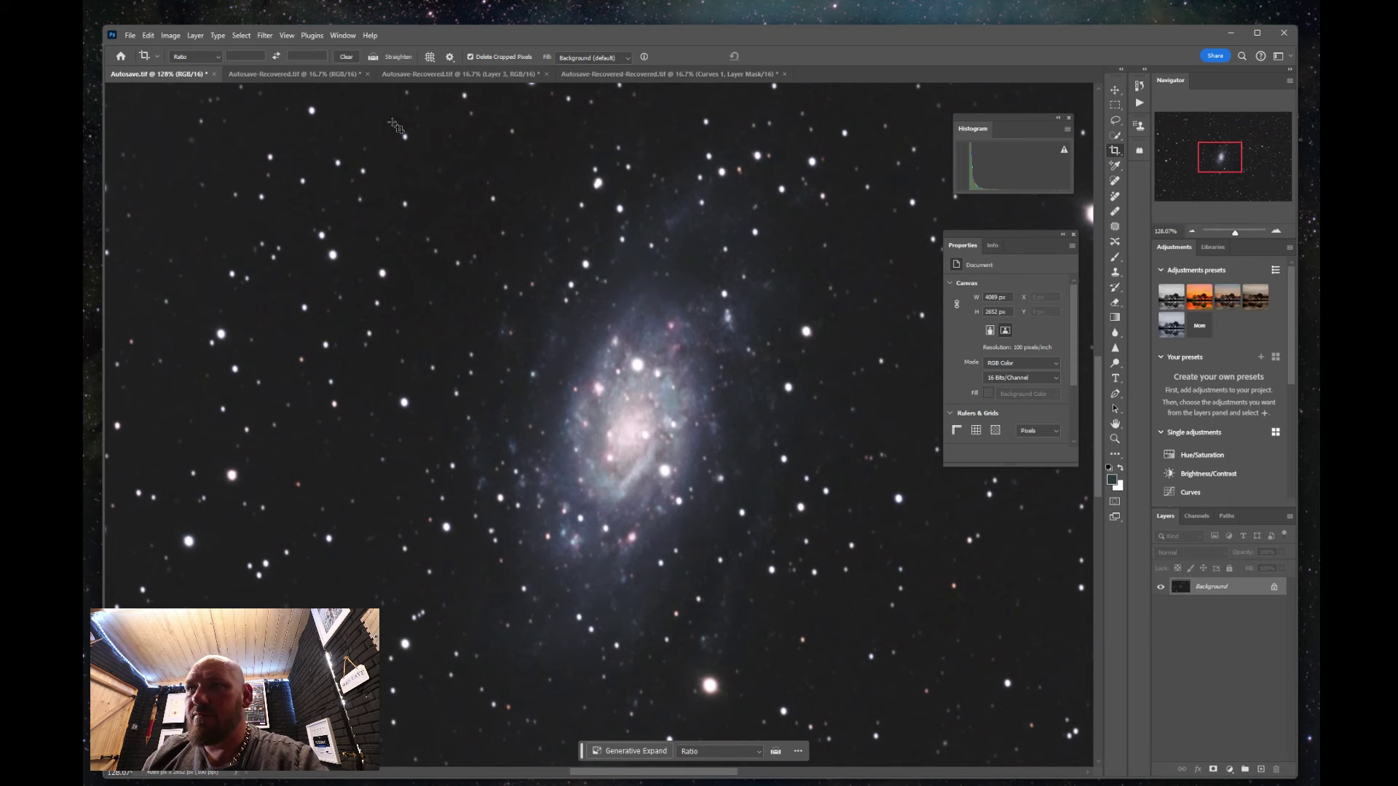
click(238, 36)
click(263, 151)
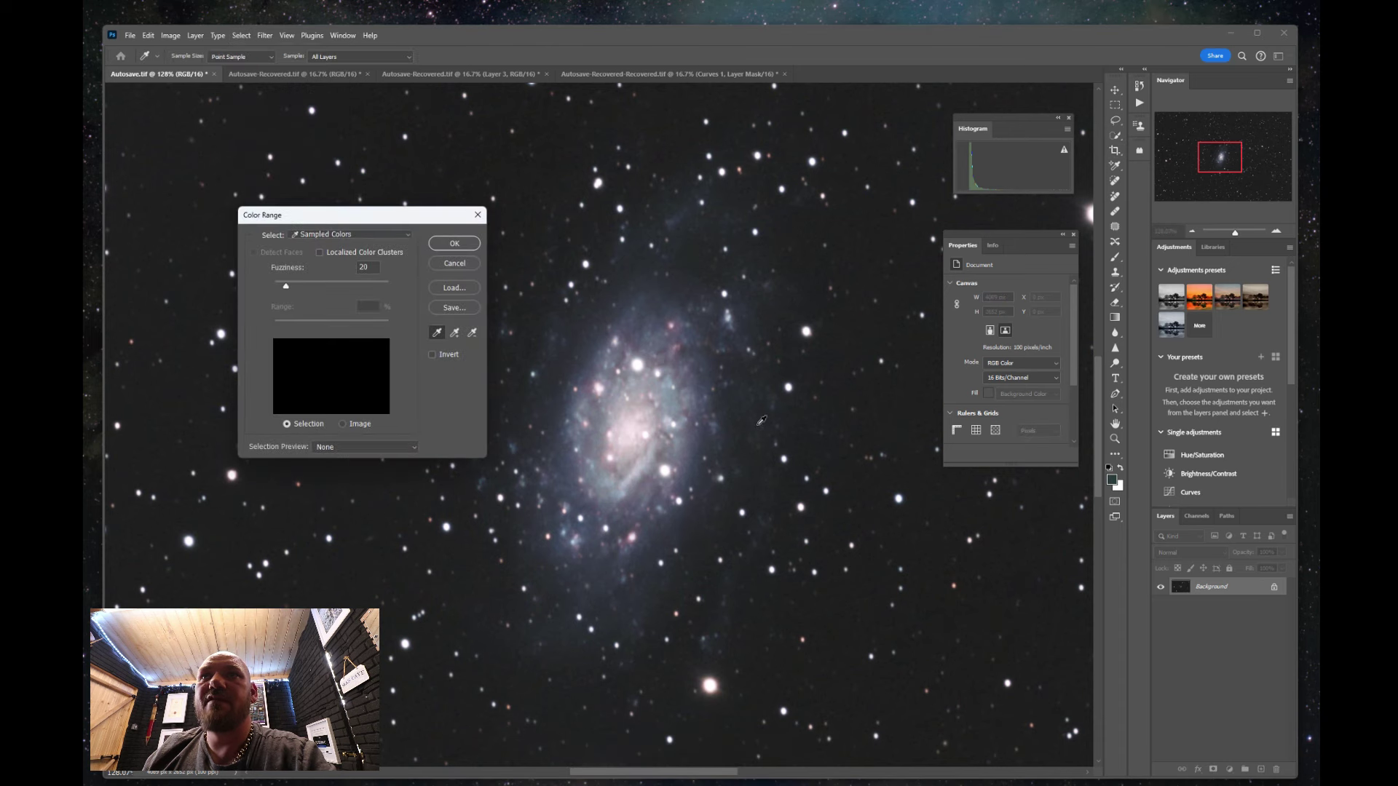
click(710, 372)
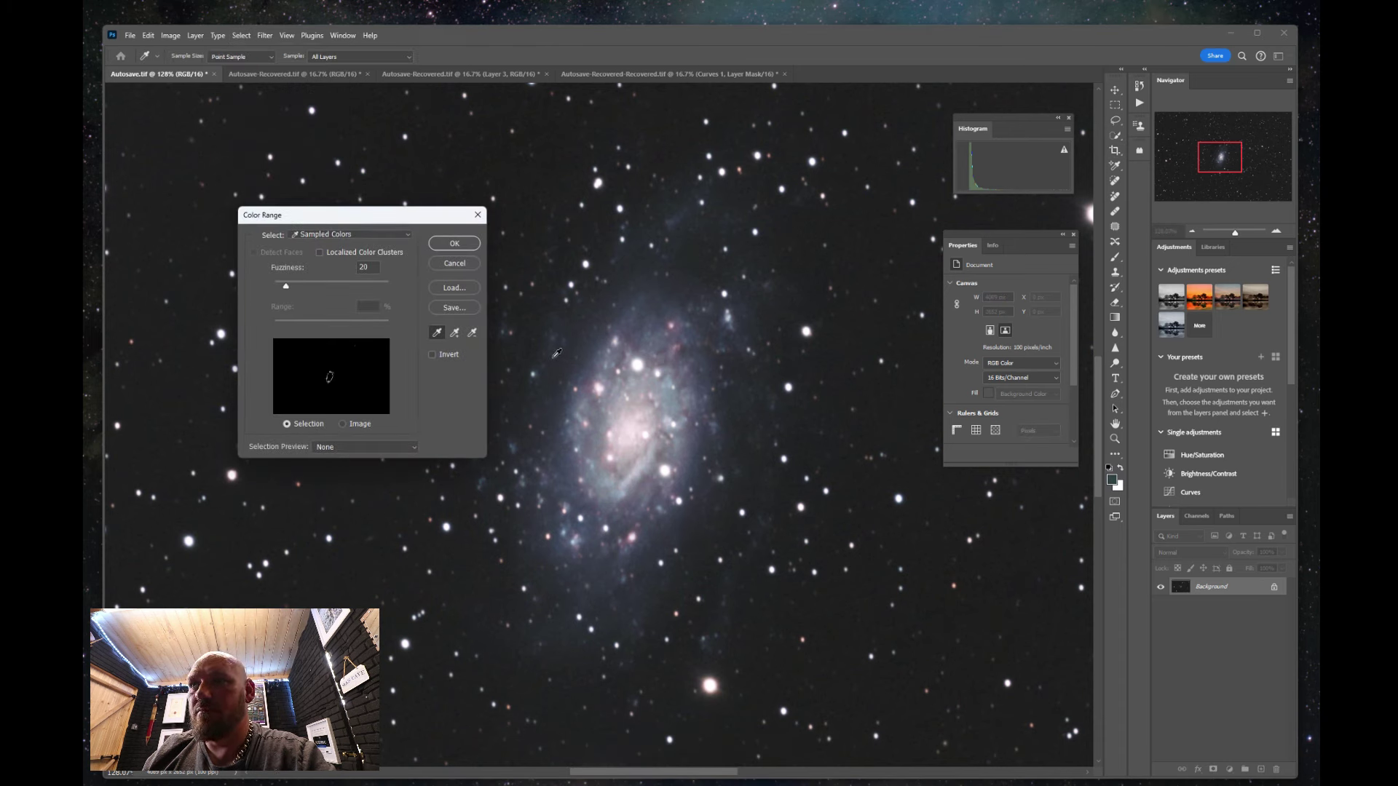
click(712, 366)
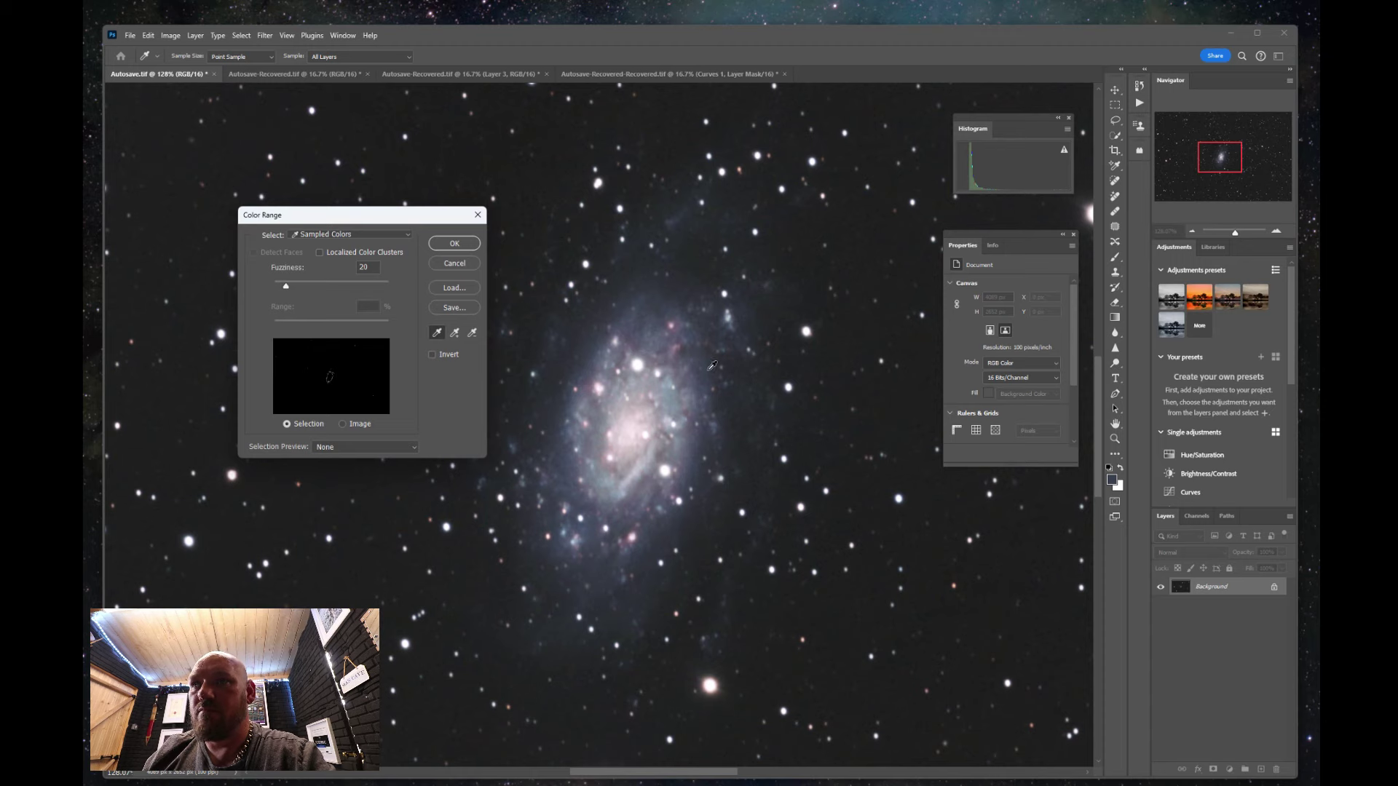
click(455, 246)
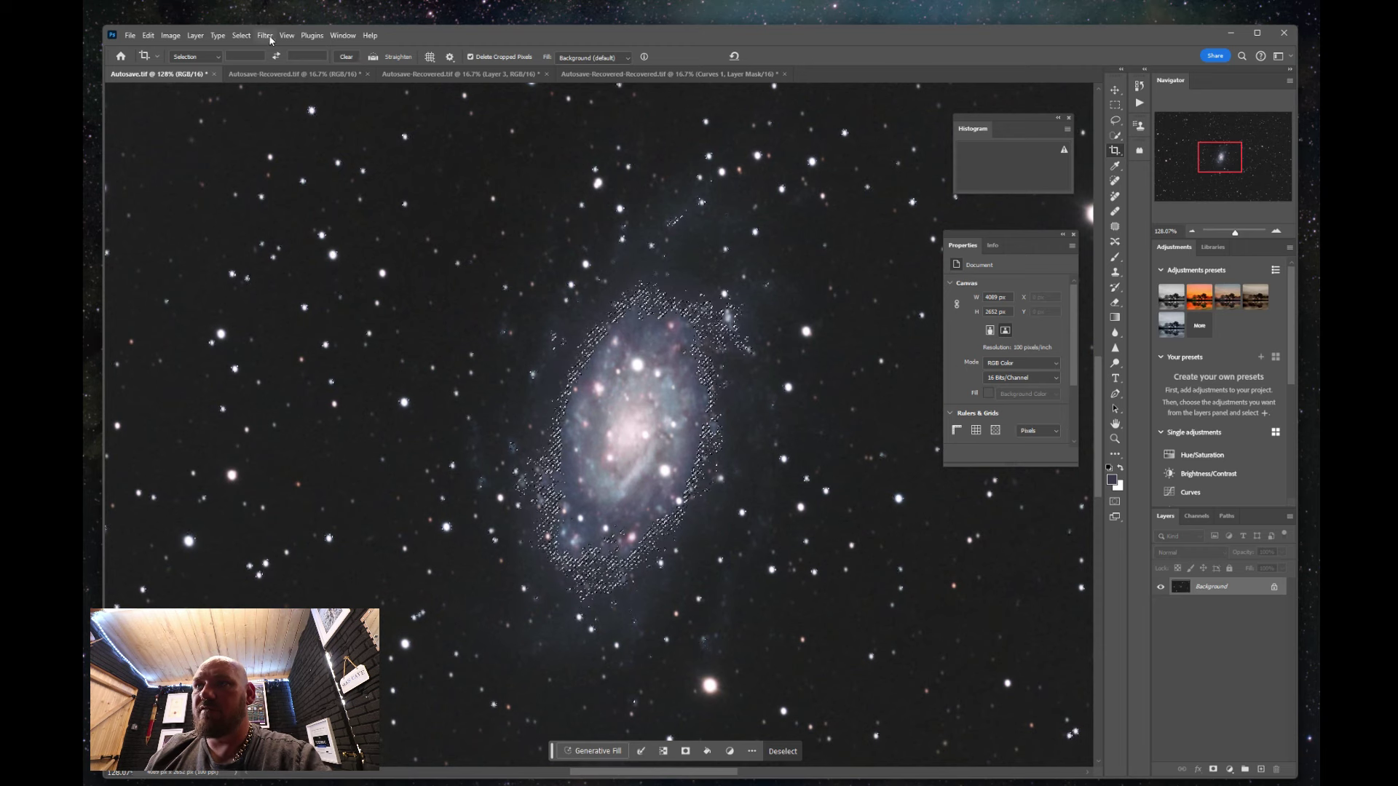
Soften the outer-ring selection in Select and Mask with a small feather.
click(241, 35)
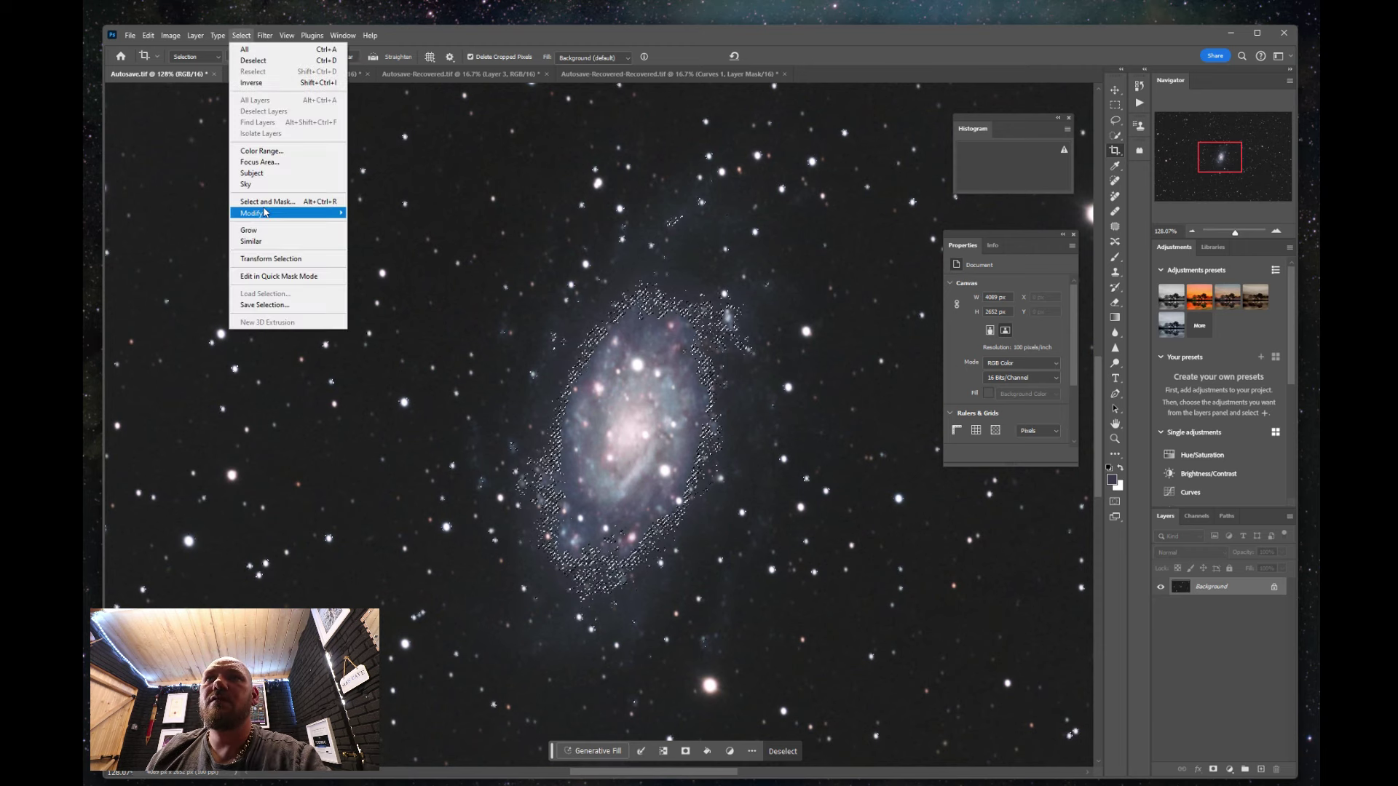
click(266, 201)
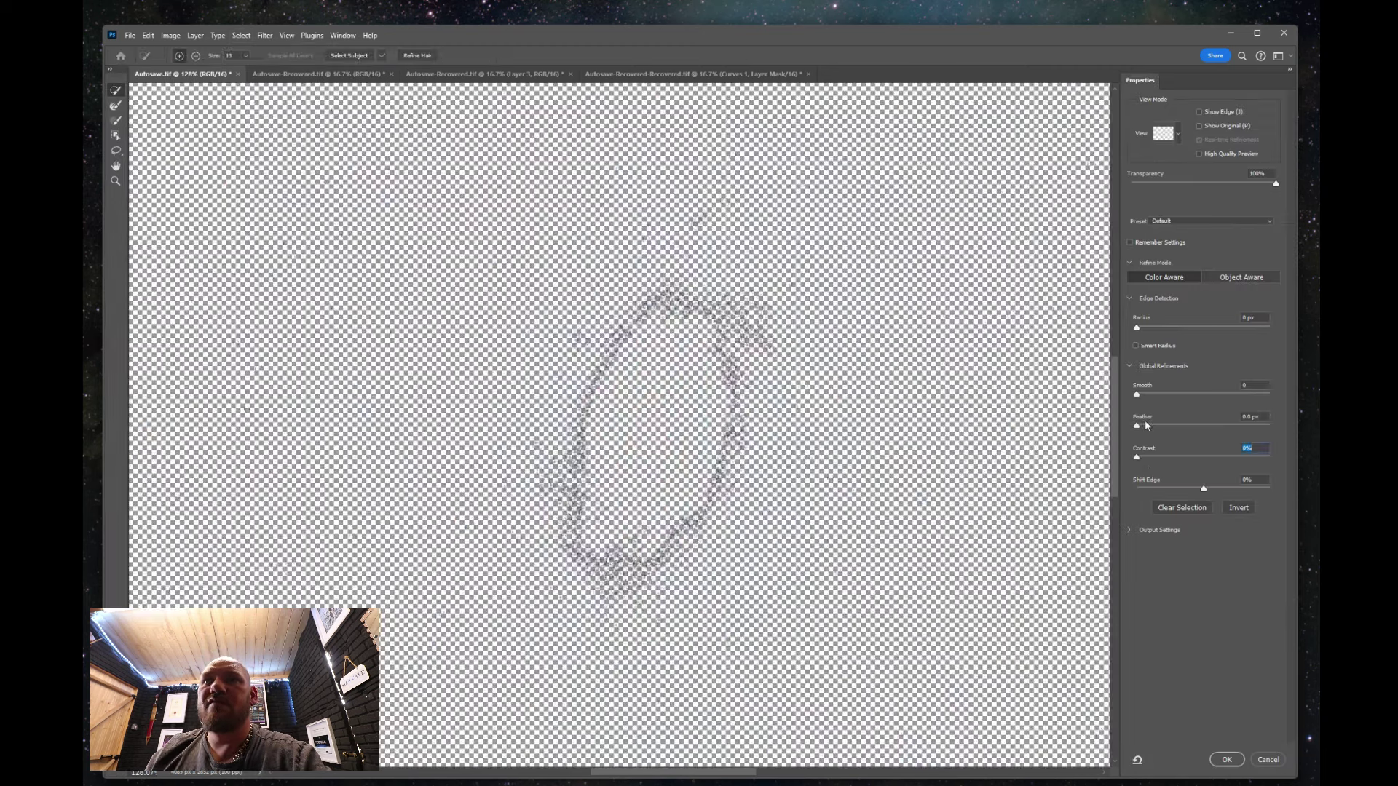
mouse_move(1138, 429)
mouse_down()
mouse_move(1154, 458)
mouse_move(1240, 463)
mouse_move(1167, 461)
mouse_move(1155, 427)
mouse_up()
click(1227, 759)
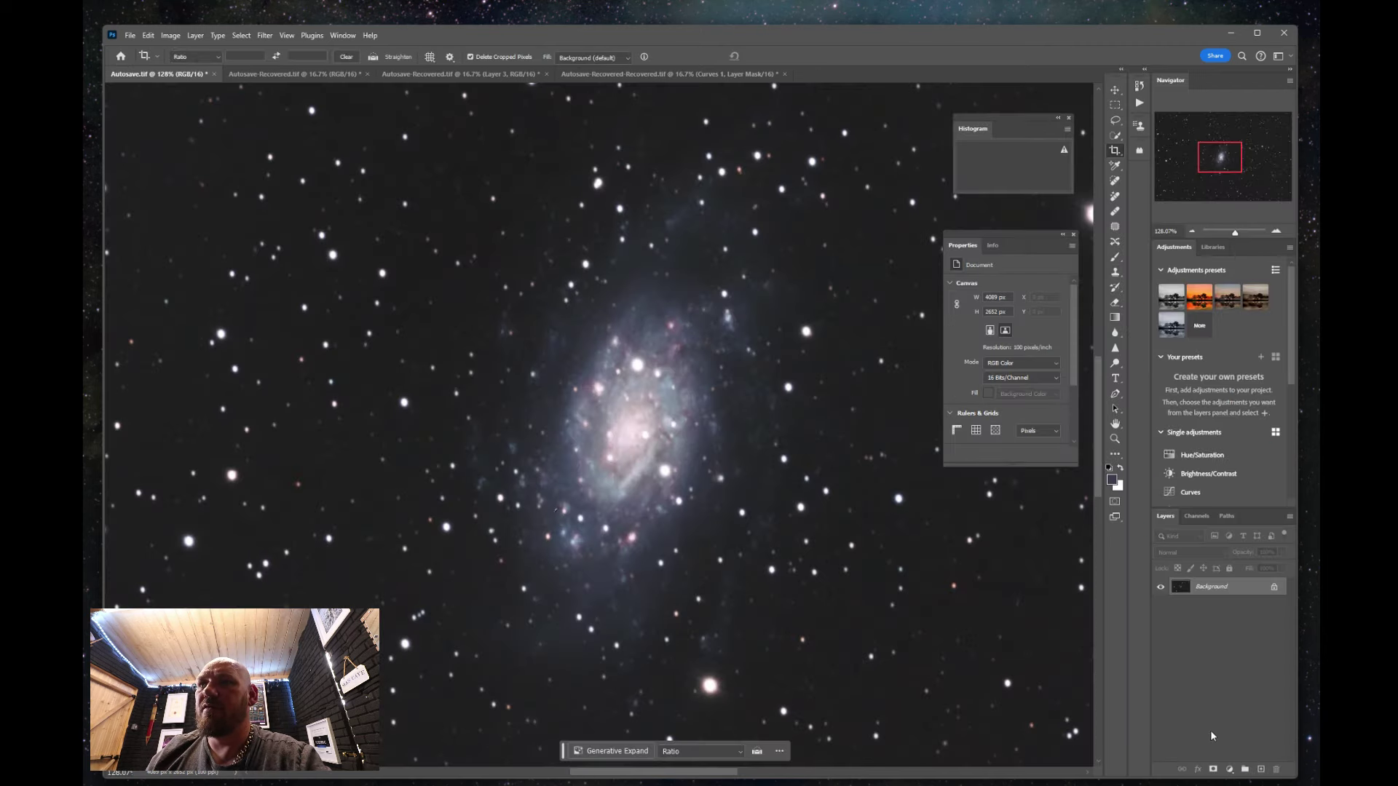
Add a Color Balance adjustment to the selected outer ring, shifting midtones toward red, green and blue, and stamp the visible result onto a new layer.
click(1229, 769)
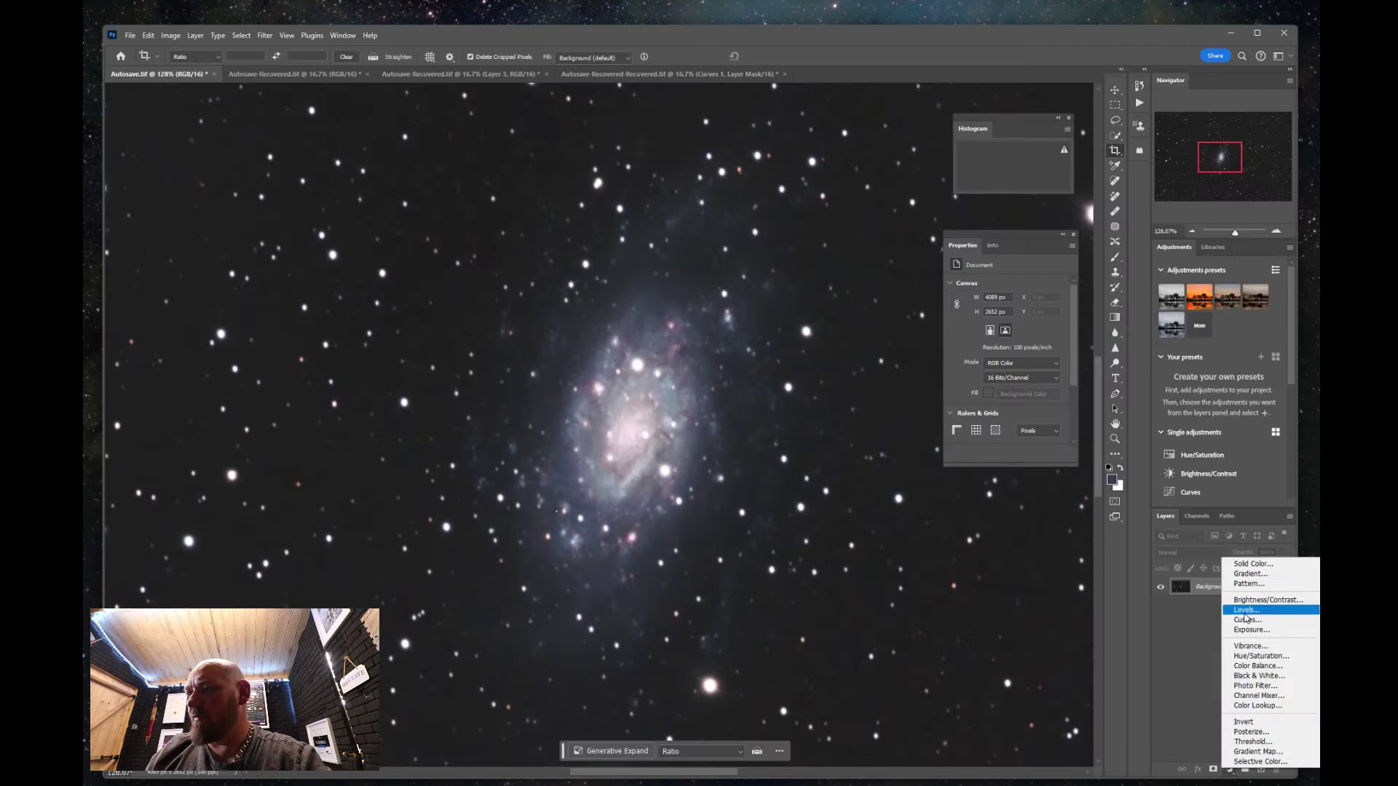
click(1258, 667)
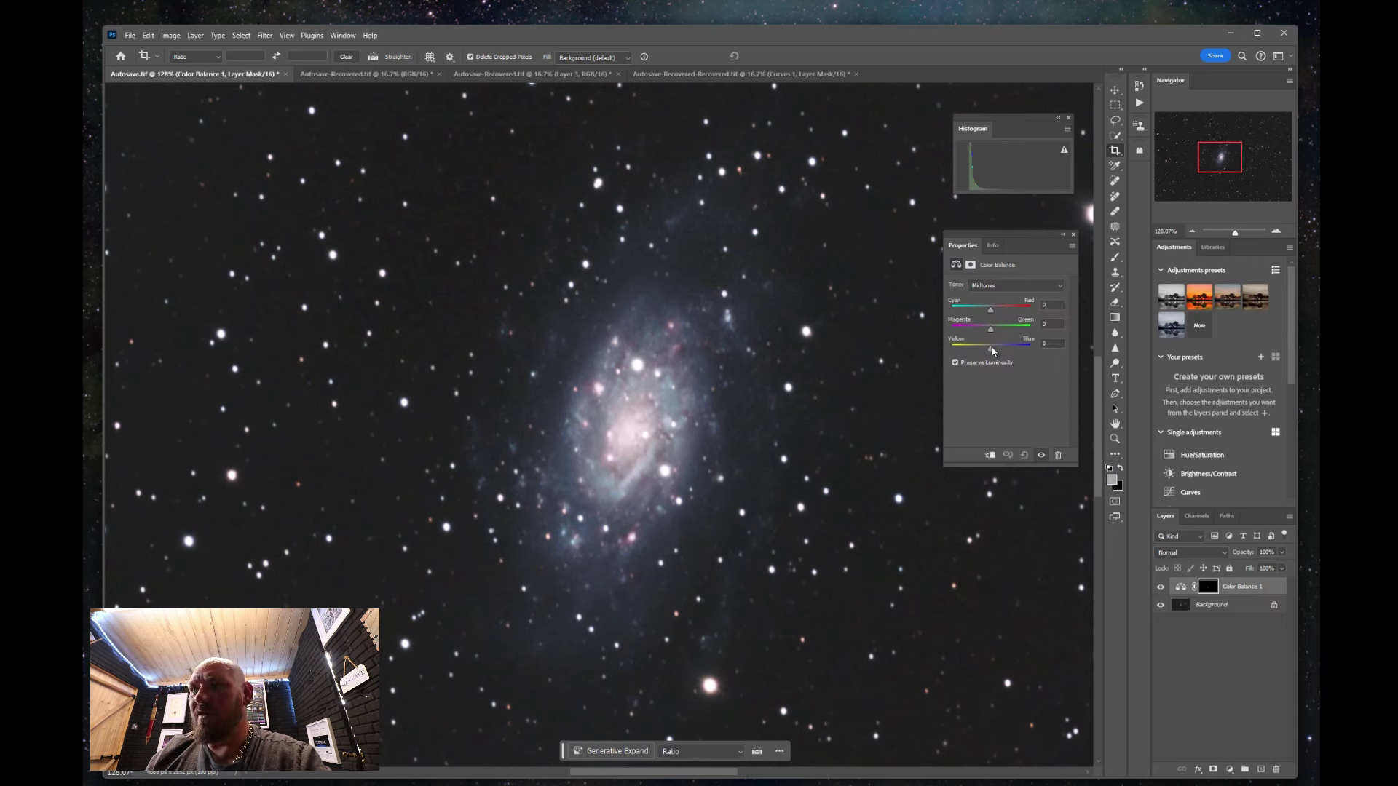
mouse_move(992, 351)
mouse_down()
mouse_move(1023, 356)
mouse_move(976, 333)
mouse_move(1006, 352)
mouse_move(988, 352)
mouse_move(993, 311)
mouse_move(1005, 315)
mouse_move(1002, 353)
mouse_move(996, 335)
mouse_up()
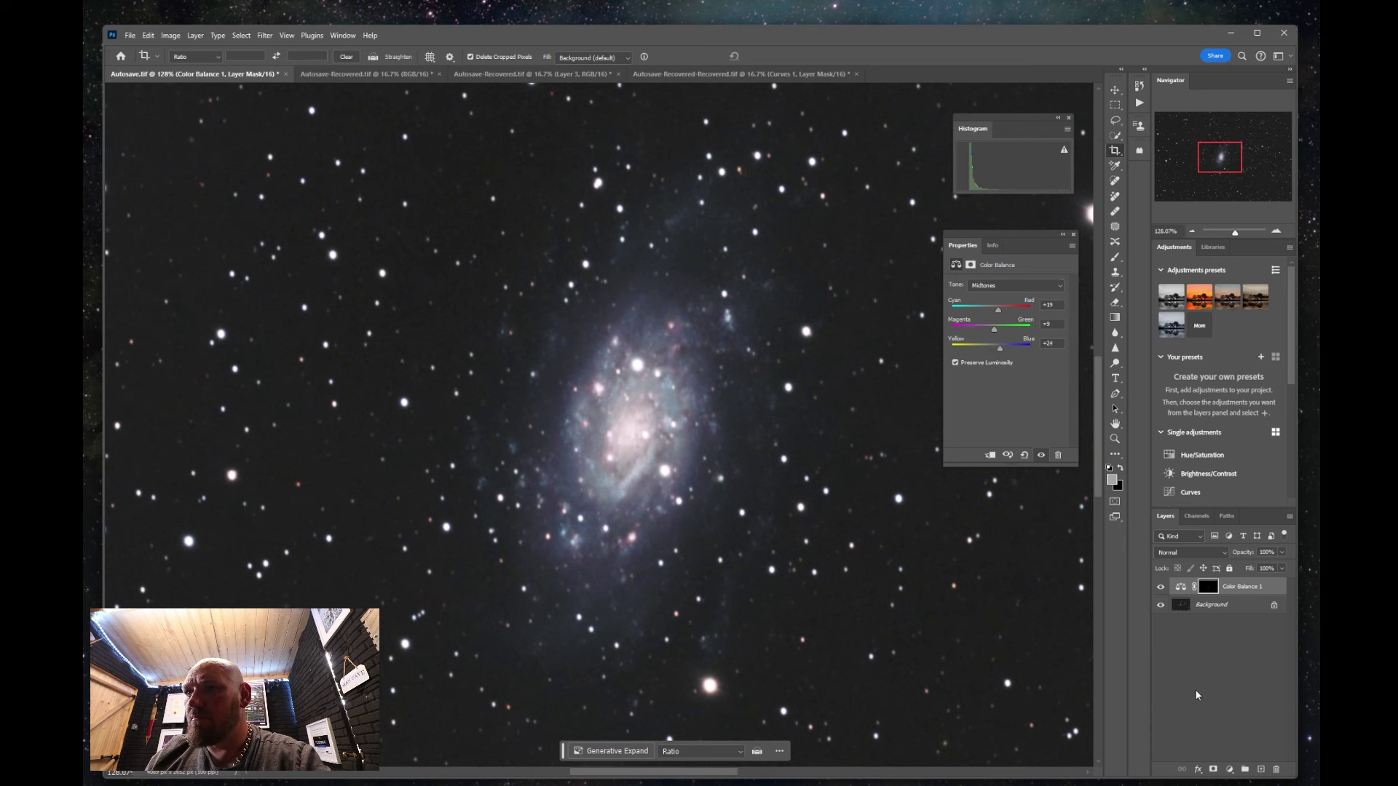
key(ctrl+shift+alt+e)
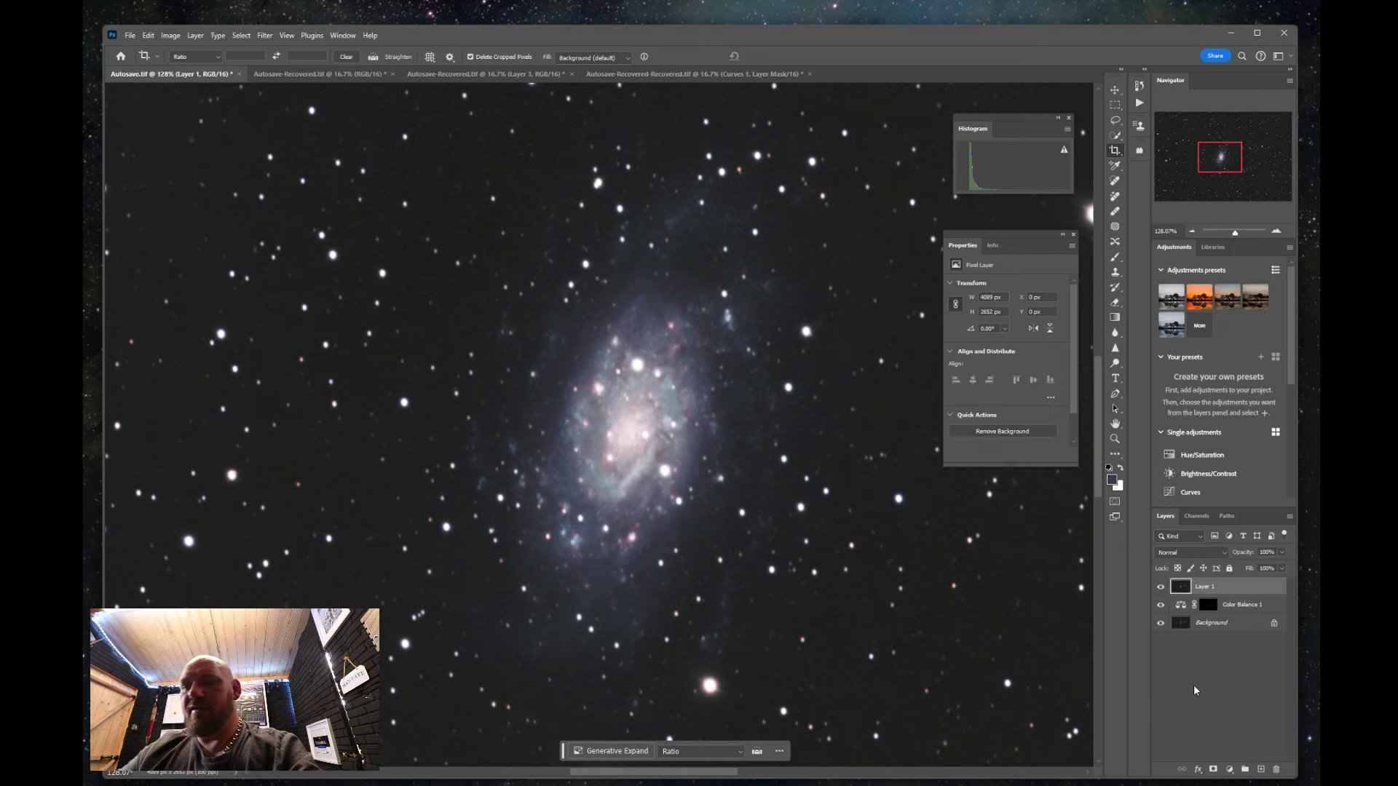
Examine the colour-balanced galaxy and the surrounding star field at several magnifications.
key(ctrl+minus)
key(ctrl+minus)
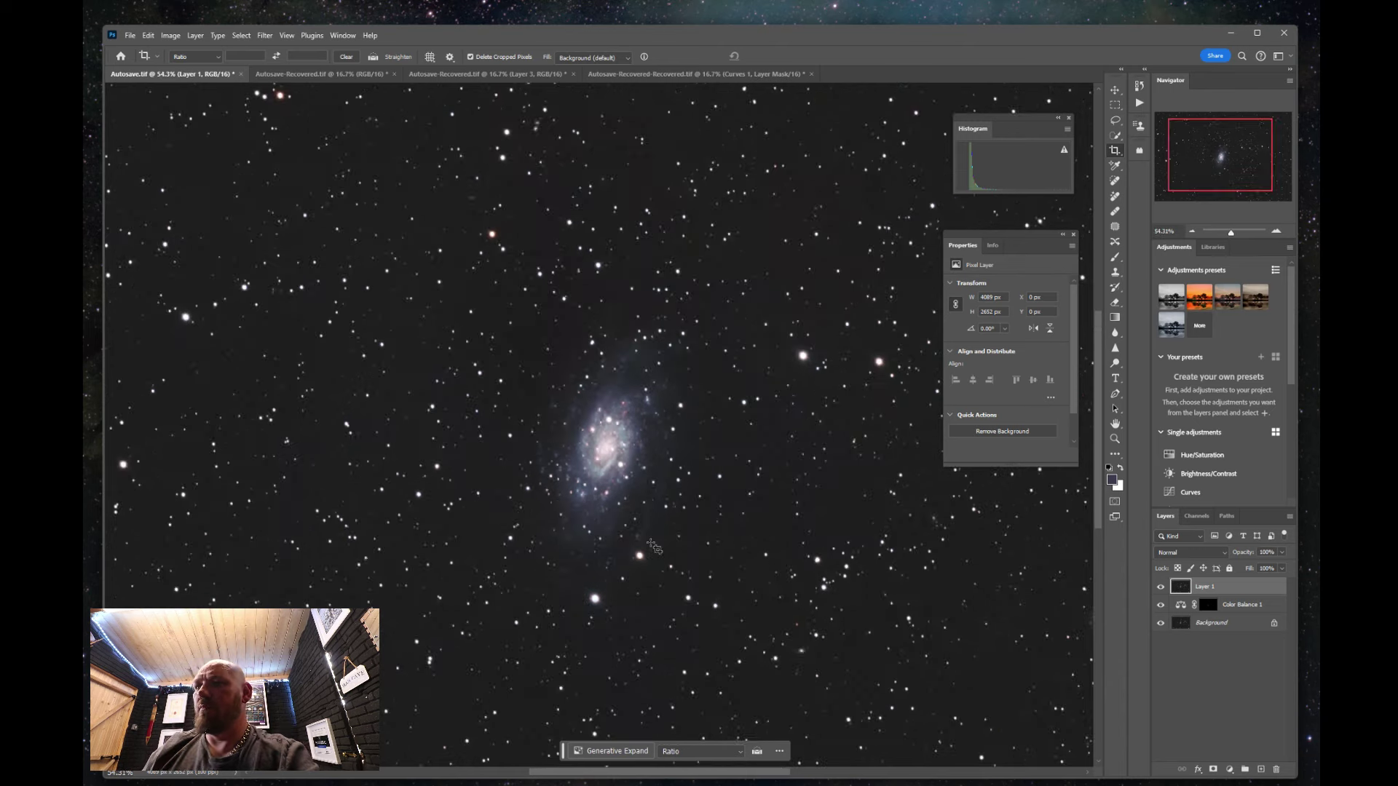
scroll(466, 663, up, 2)
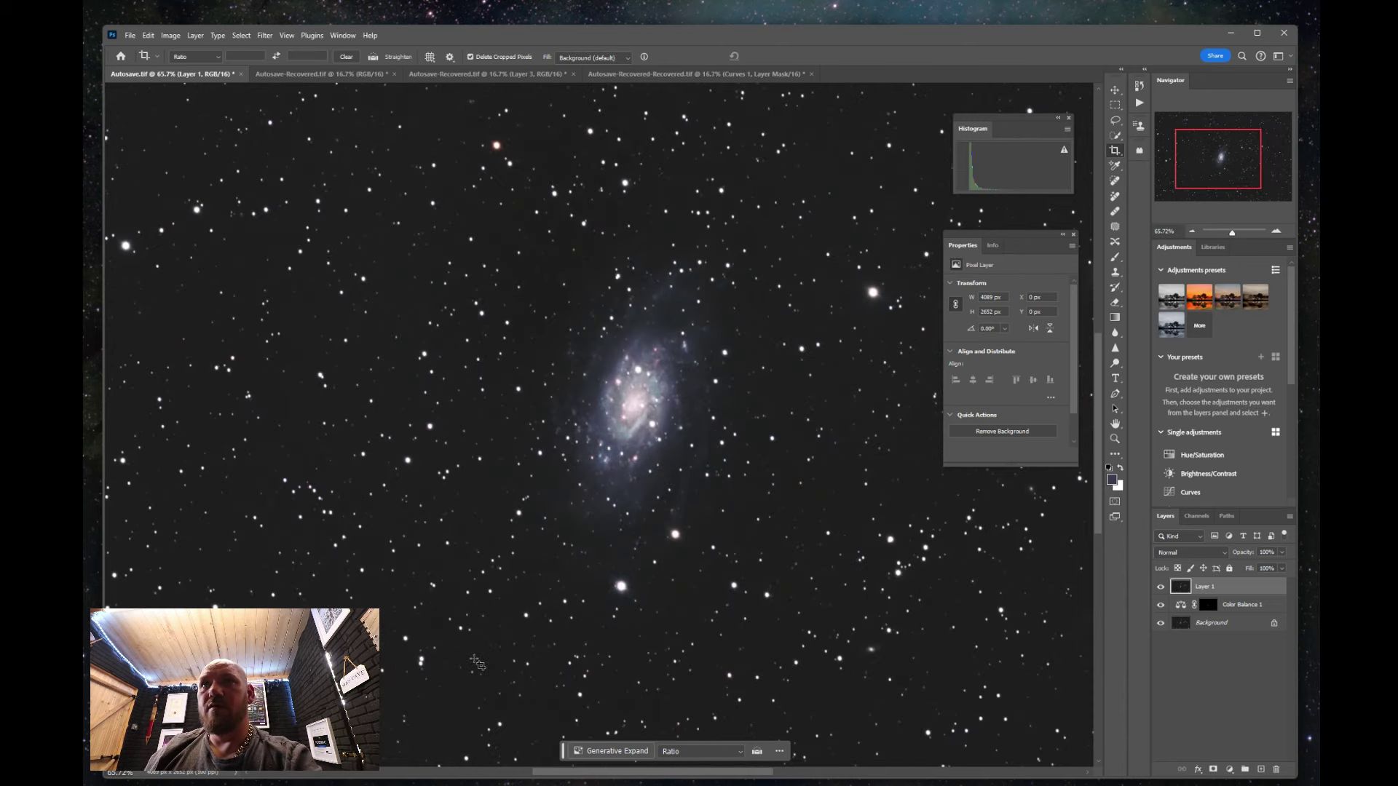
scroll(575, 521, up, 2)
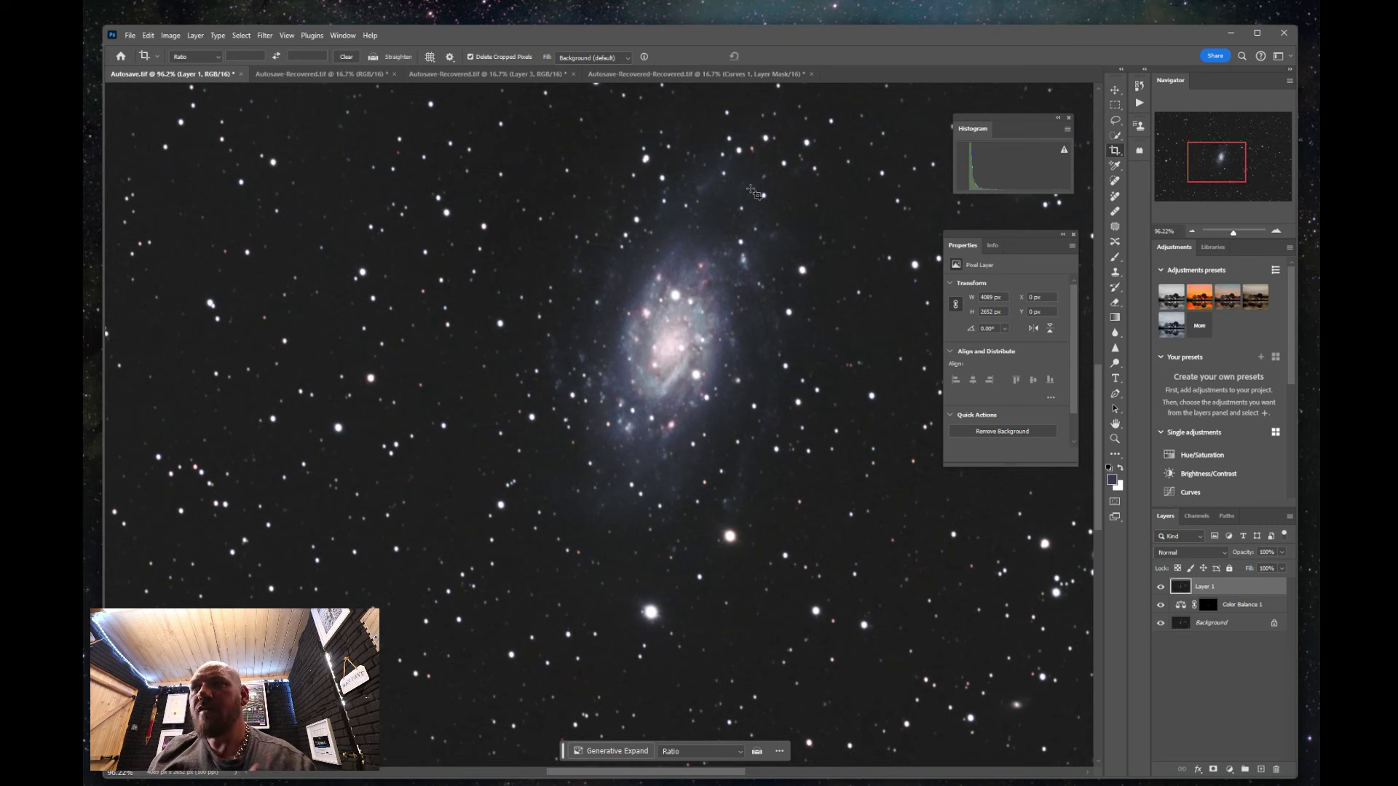
scroll(755, 193, down, 15)
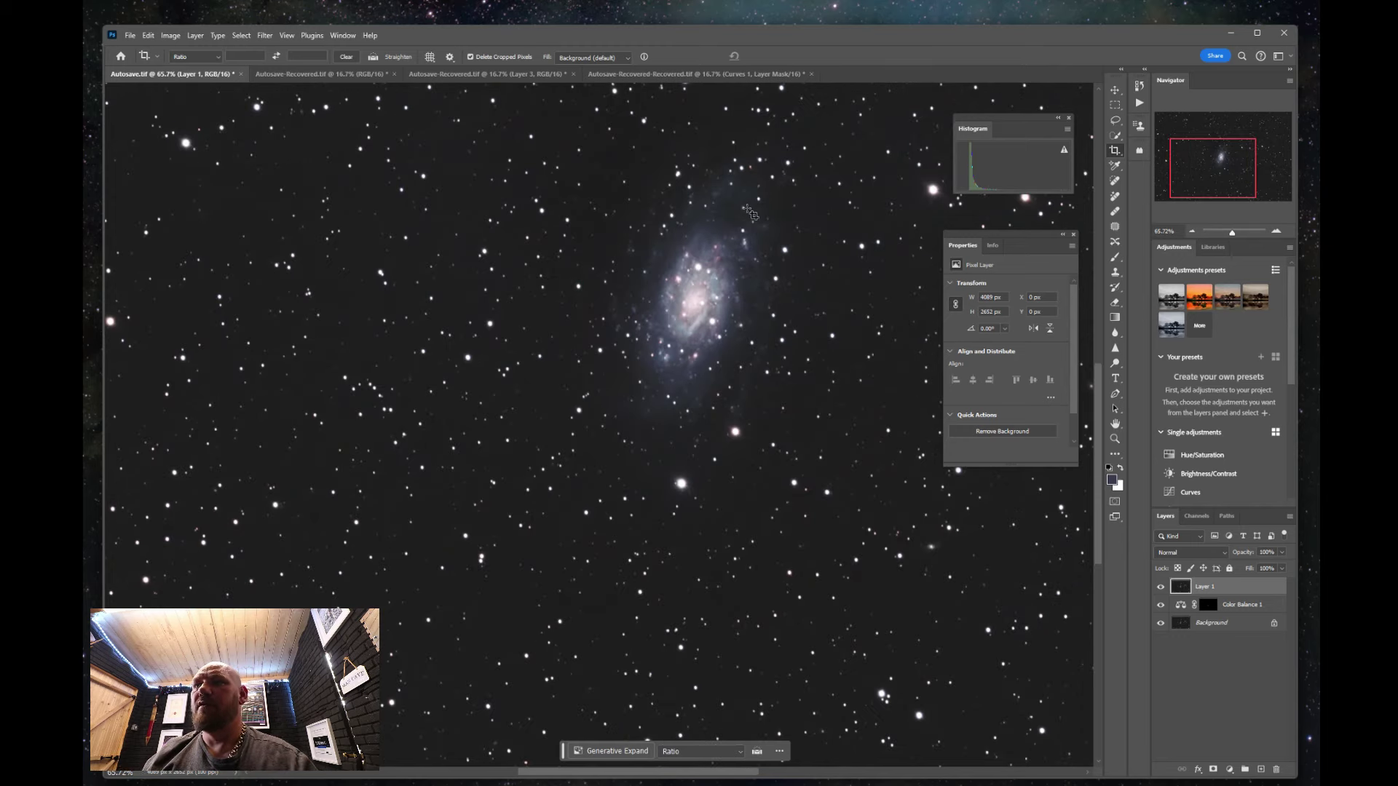
scroll(768, 370, up, 9)
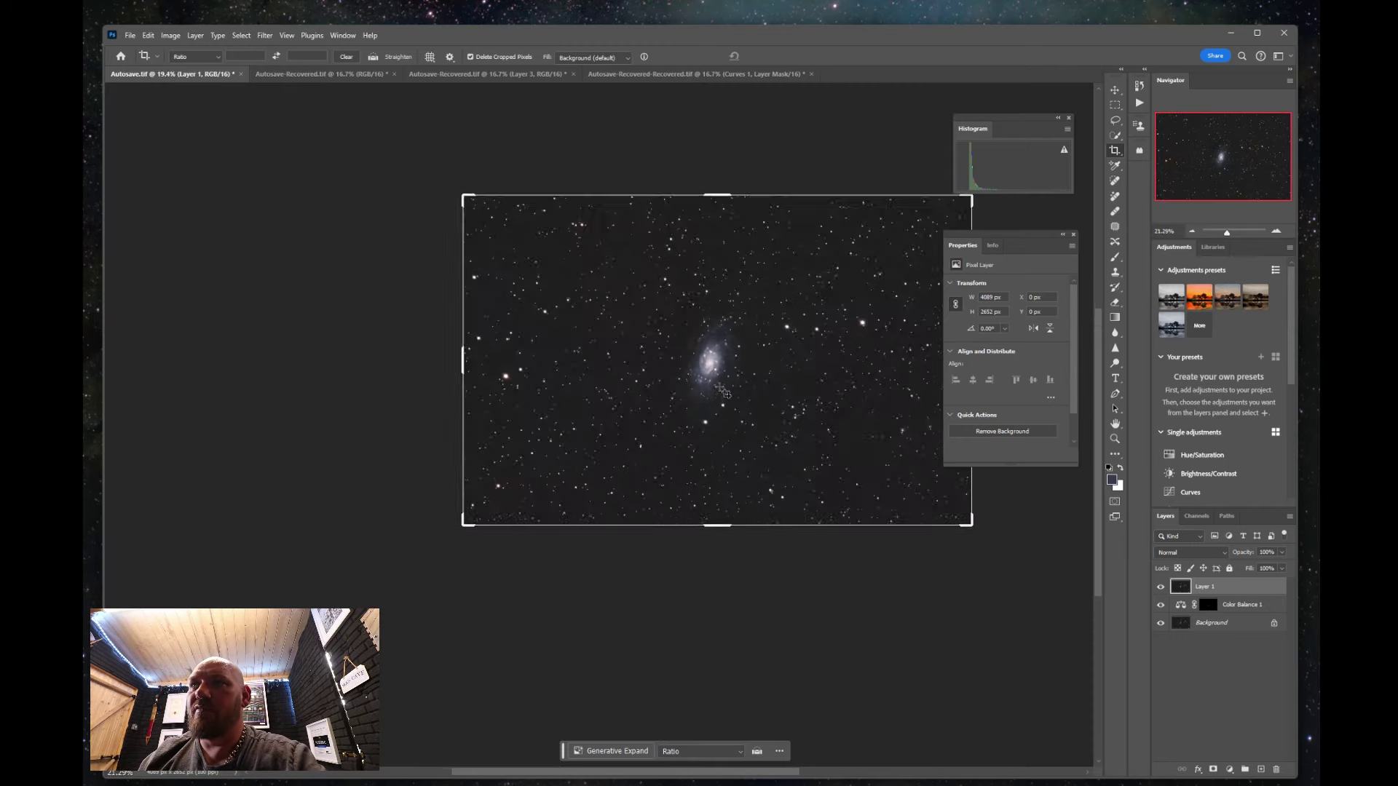
scroll(779, 430, up, 2)
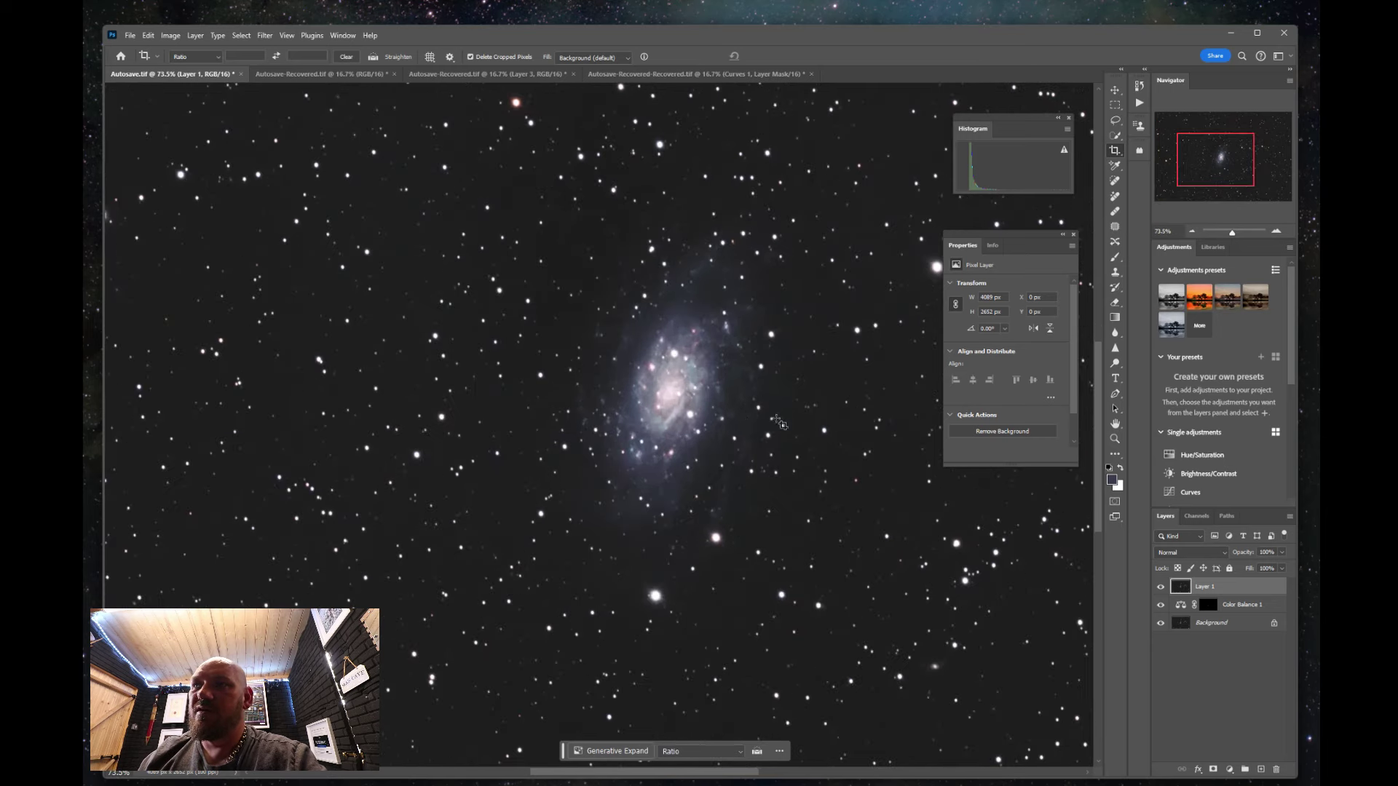
scroll(742, 421, down, 3)
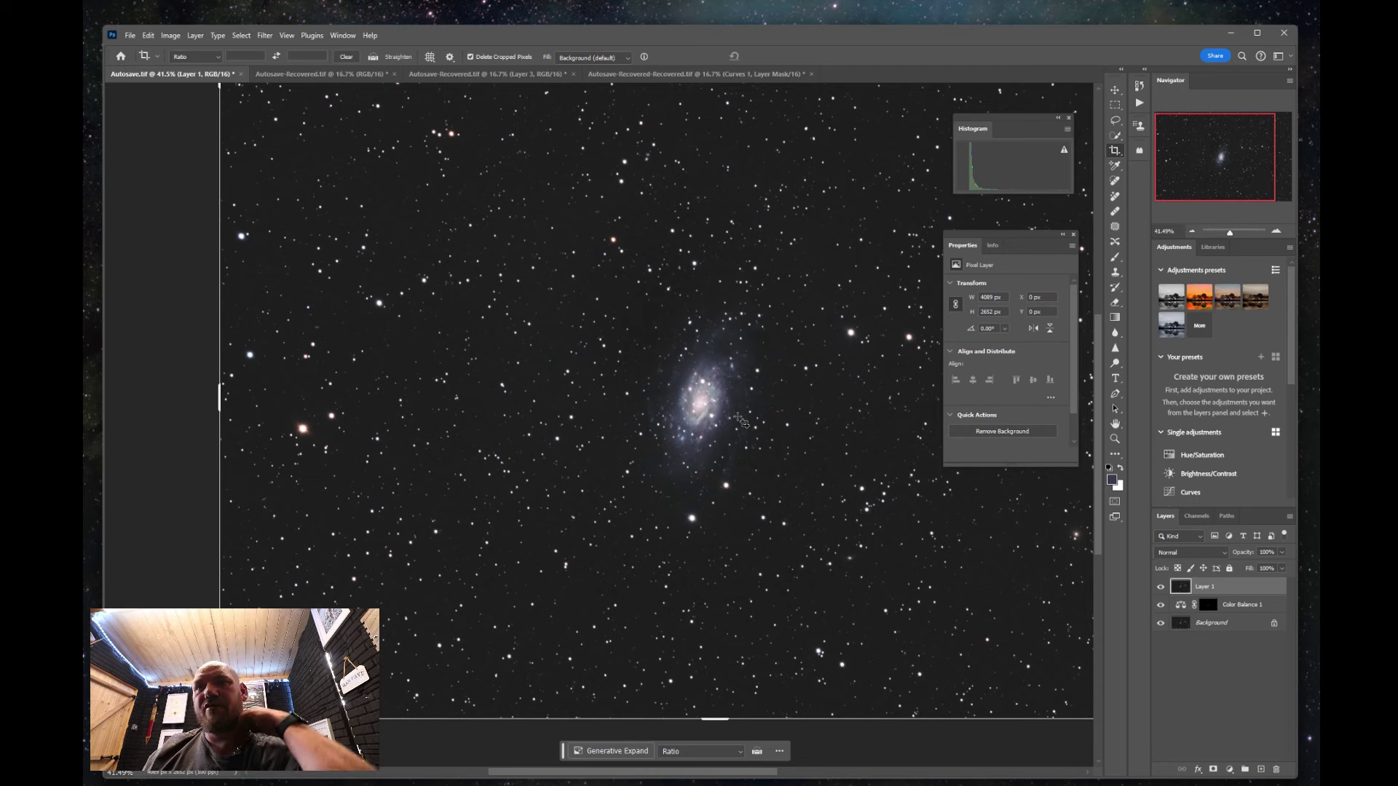
Flatten all layers into the background and start the StarSpikes Pro 4 filter on it.
right_click(1207, 590)
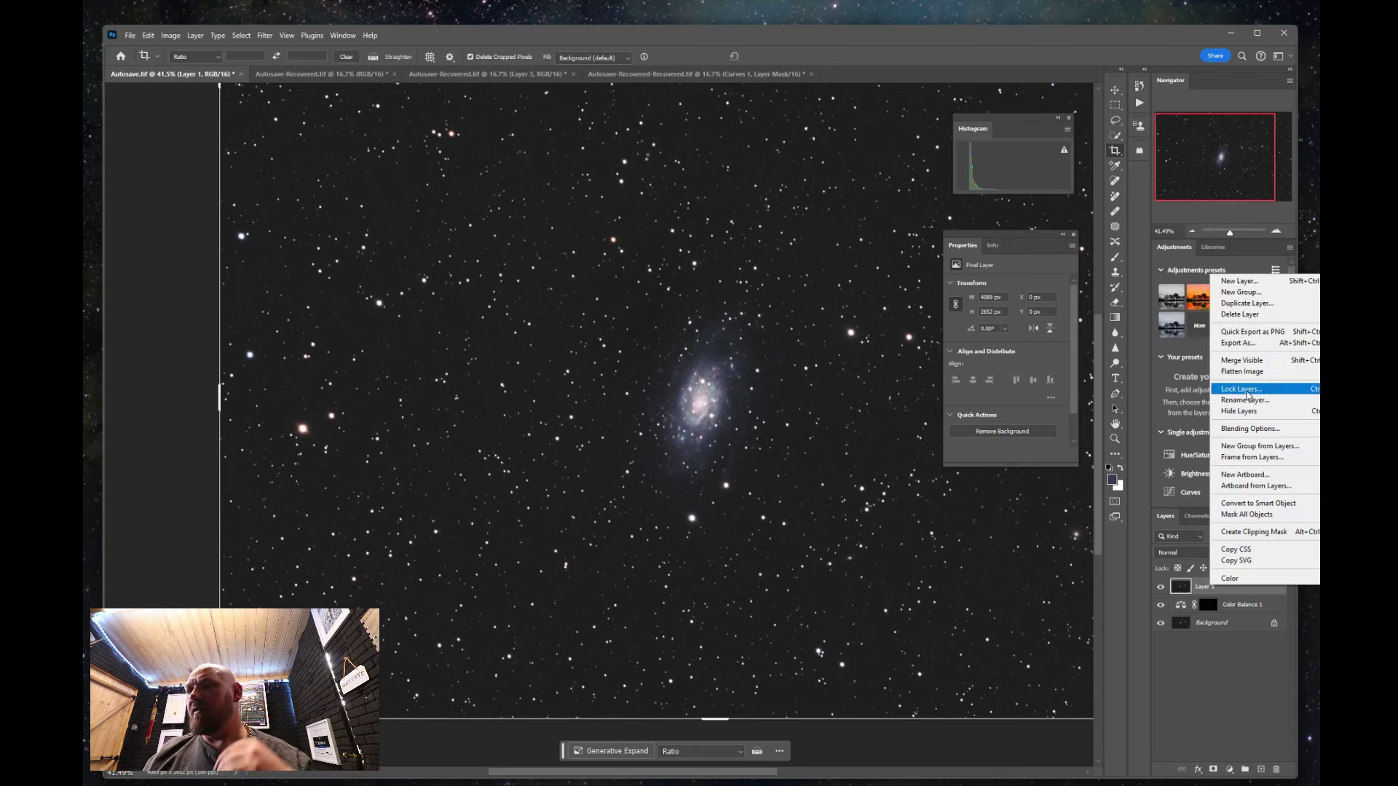
click(1253, 367)
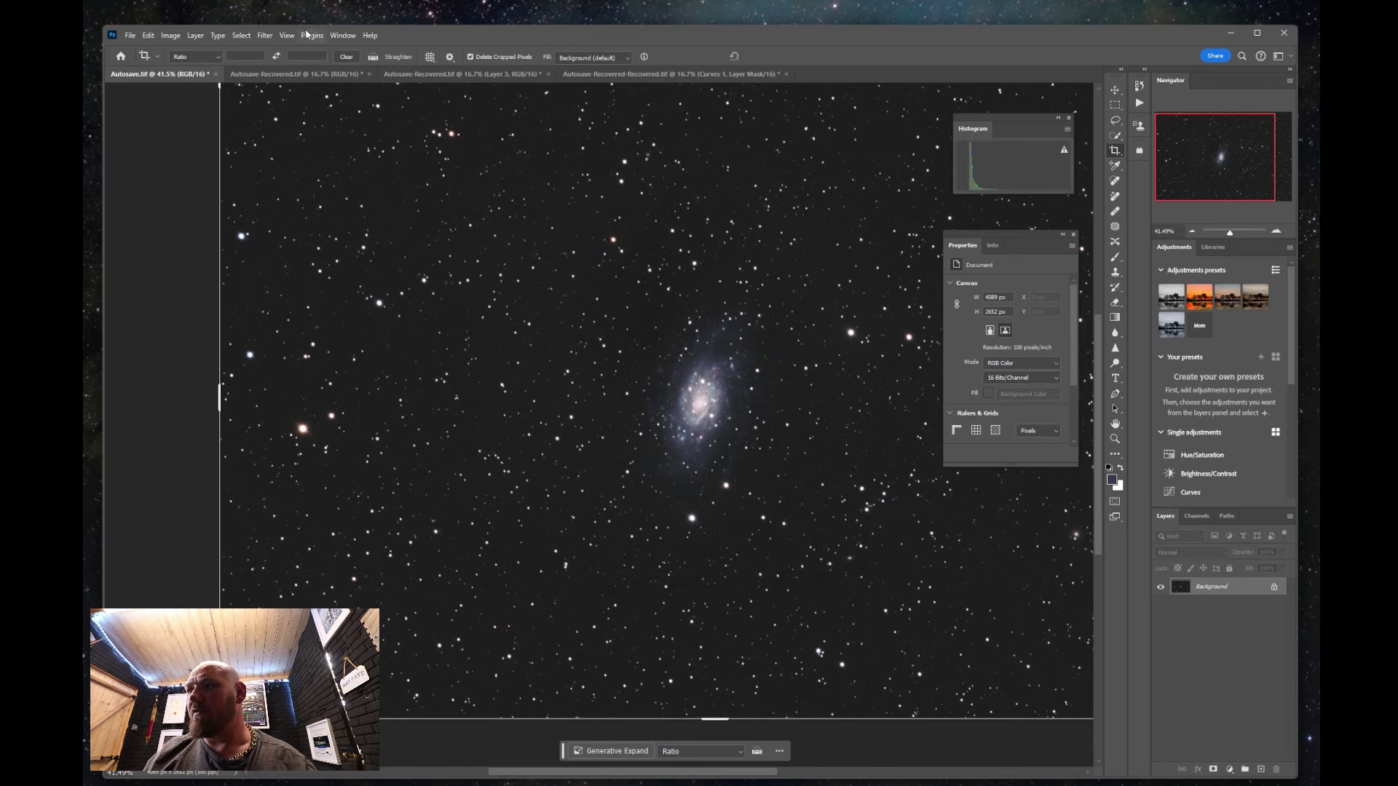
click(264, 35)
mouse_move(308, 305)
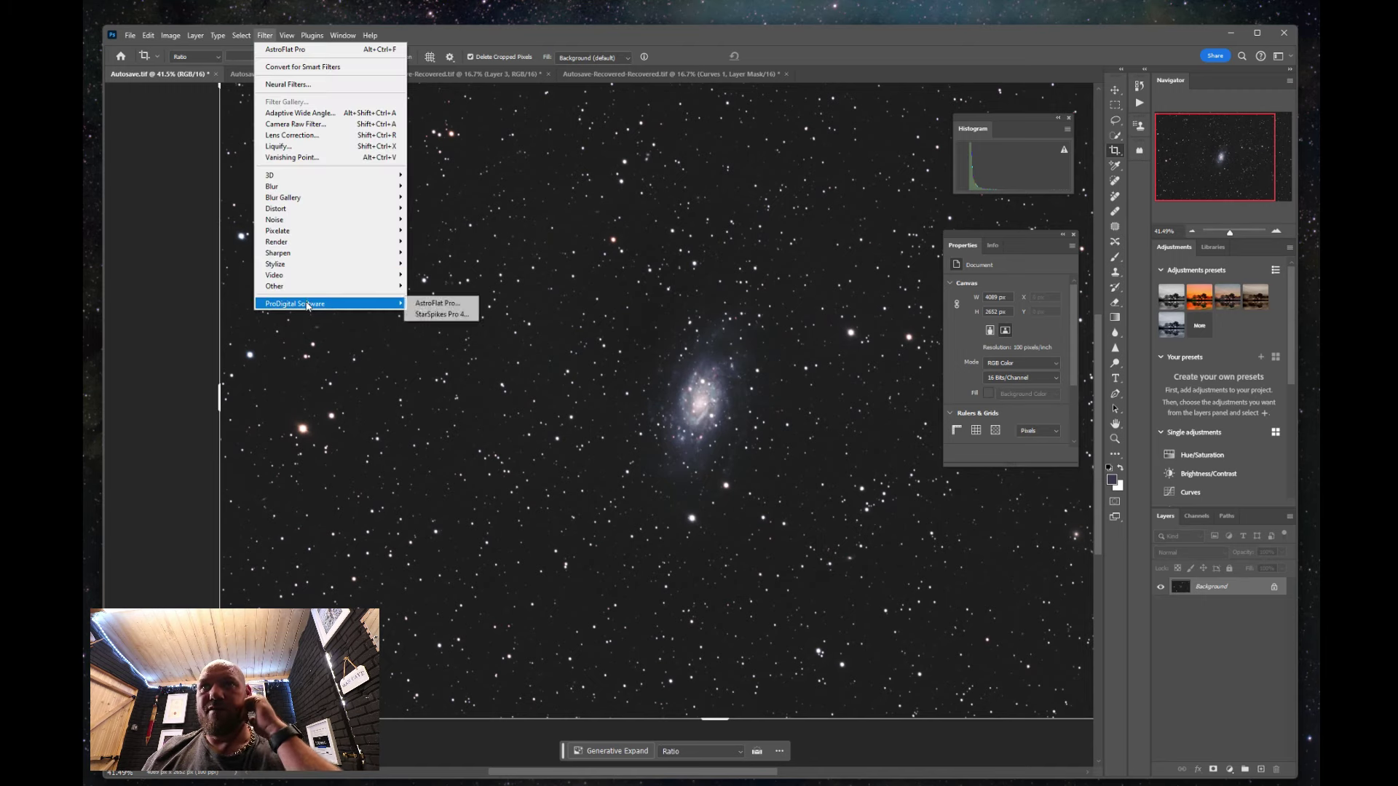
click(439, 316)
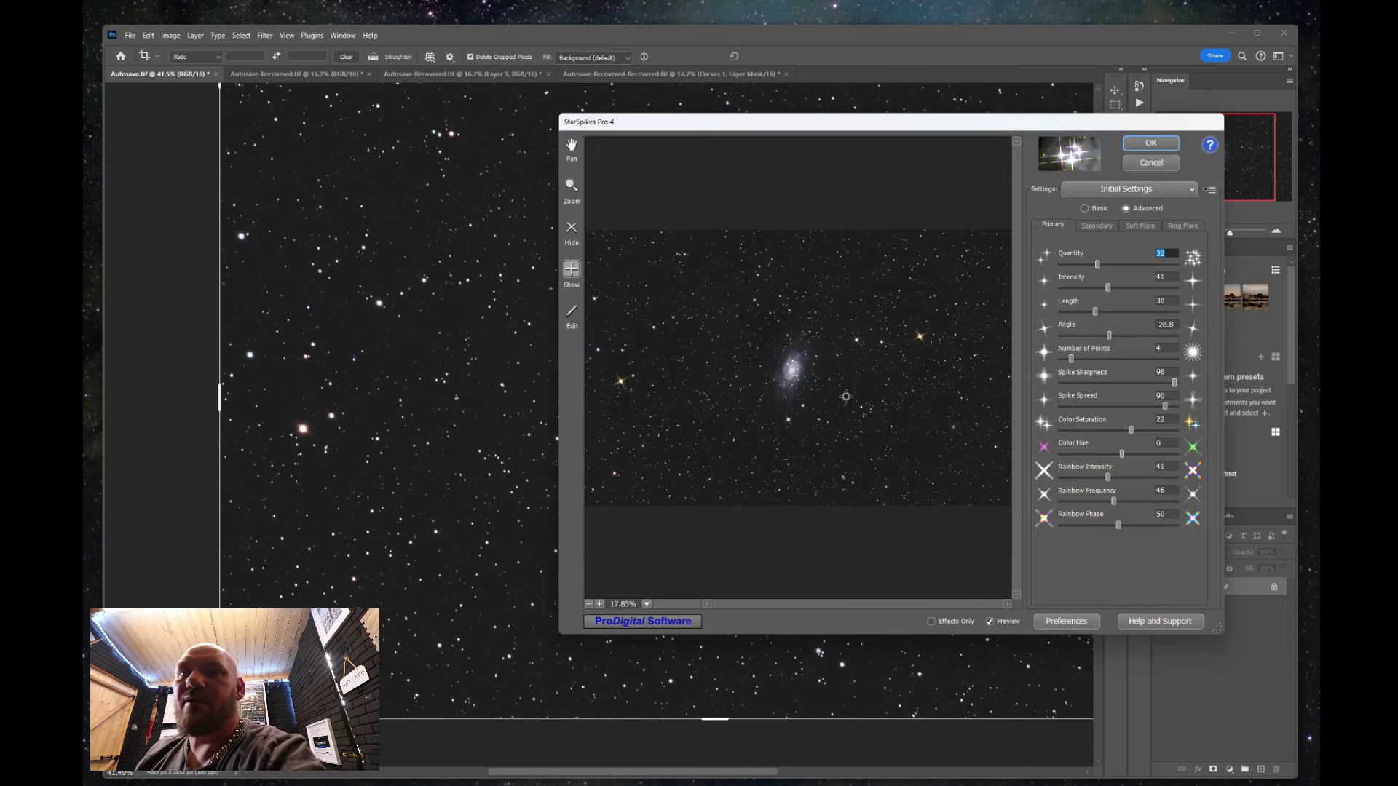
Adjust the primary star spikes' length and reduce their Spike Spread, checking the result around the galaxy.
key(alt)
scroll(791, 368, up, 4)
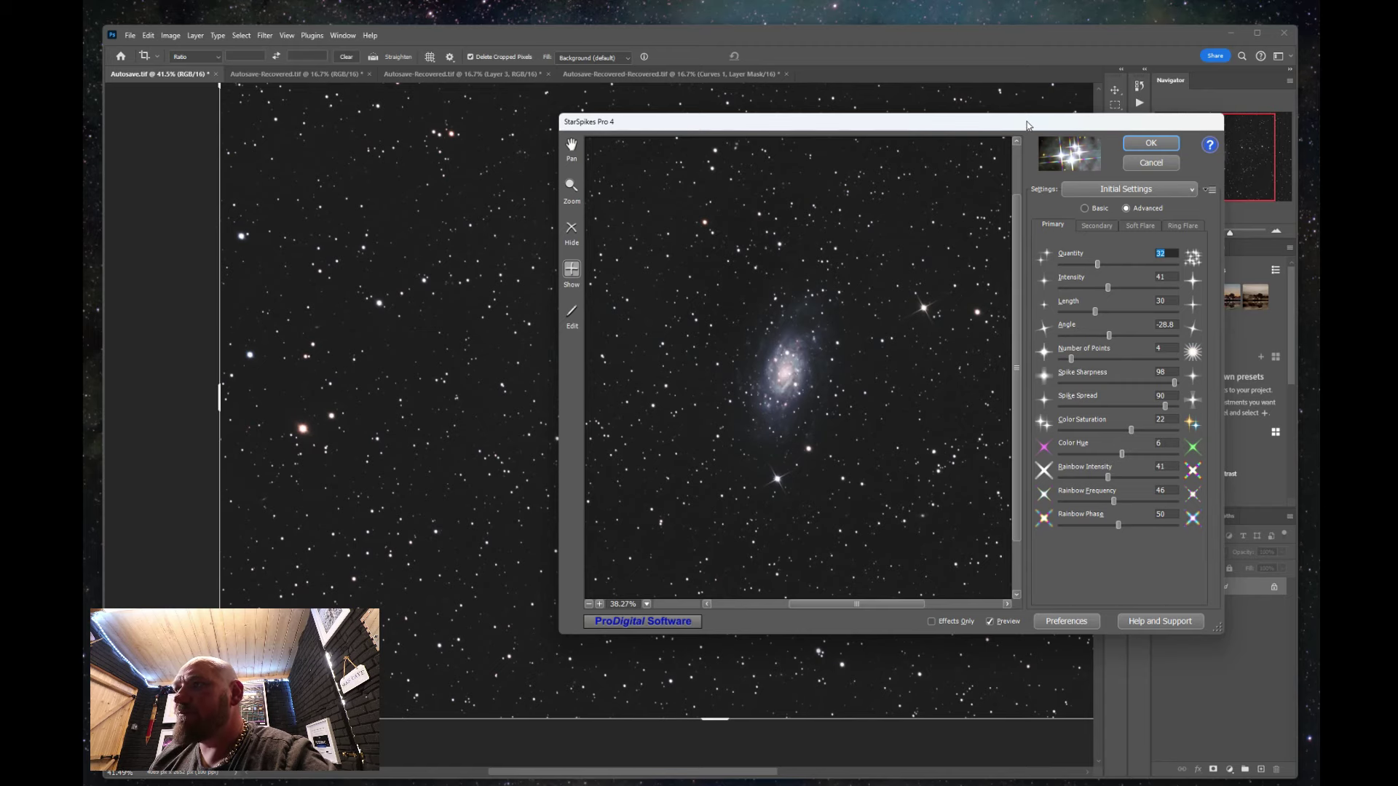
drag(1027, 125, 1254, 132)
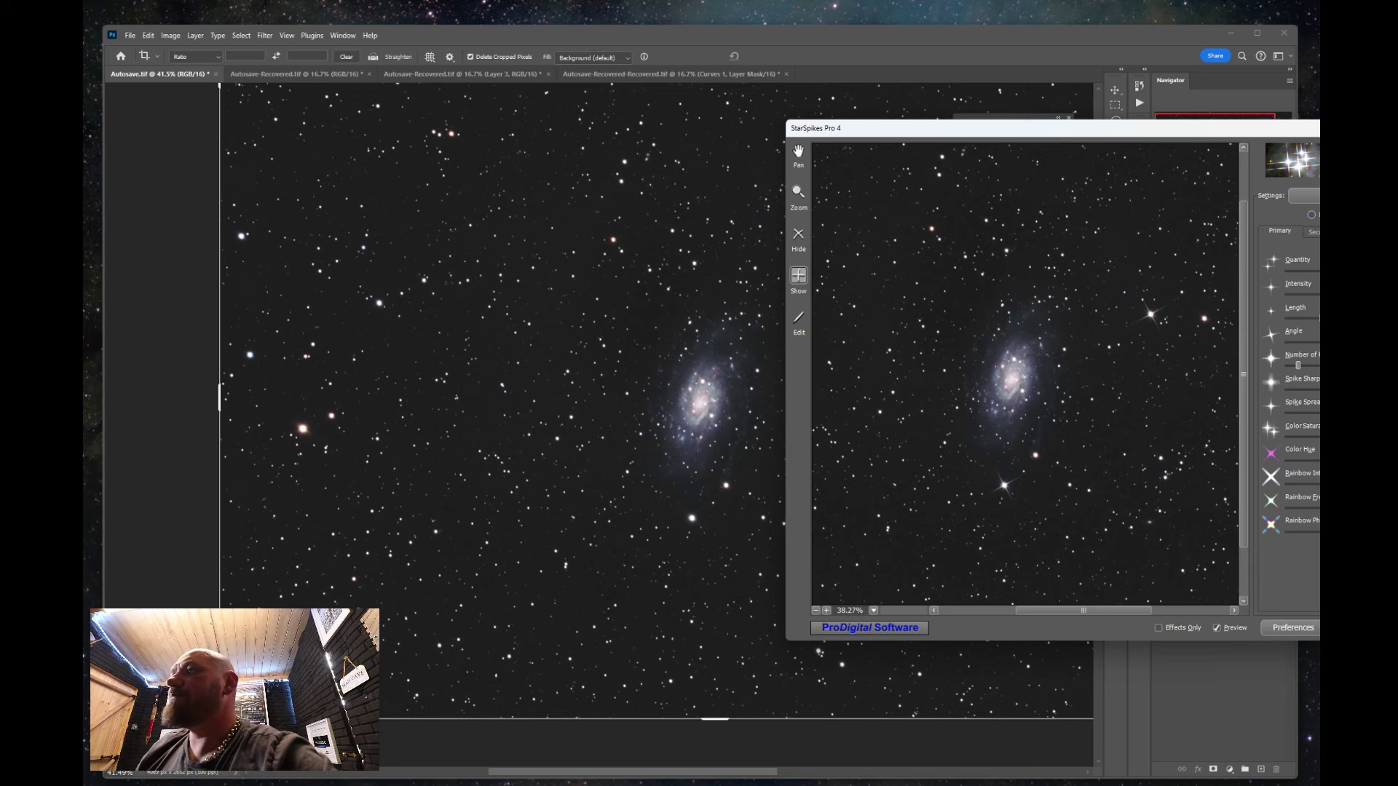
click(1314, 232)
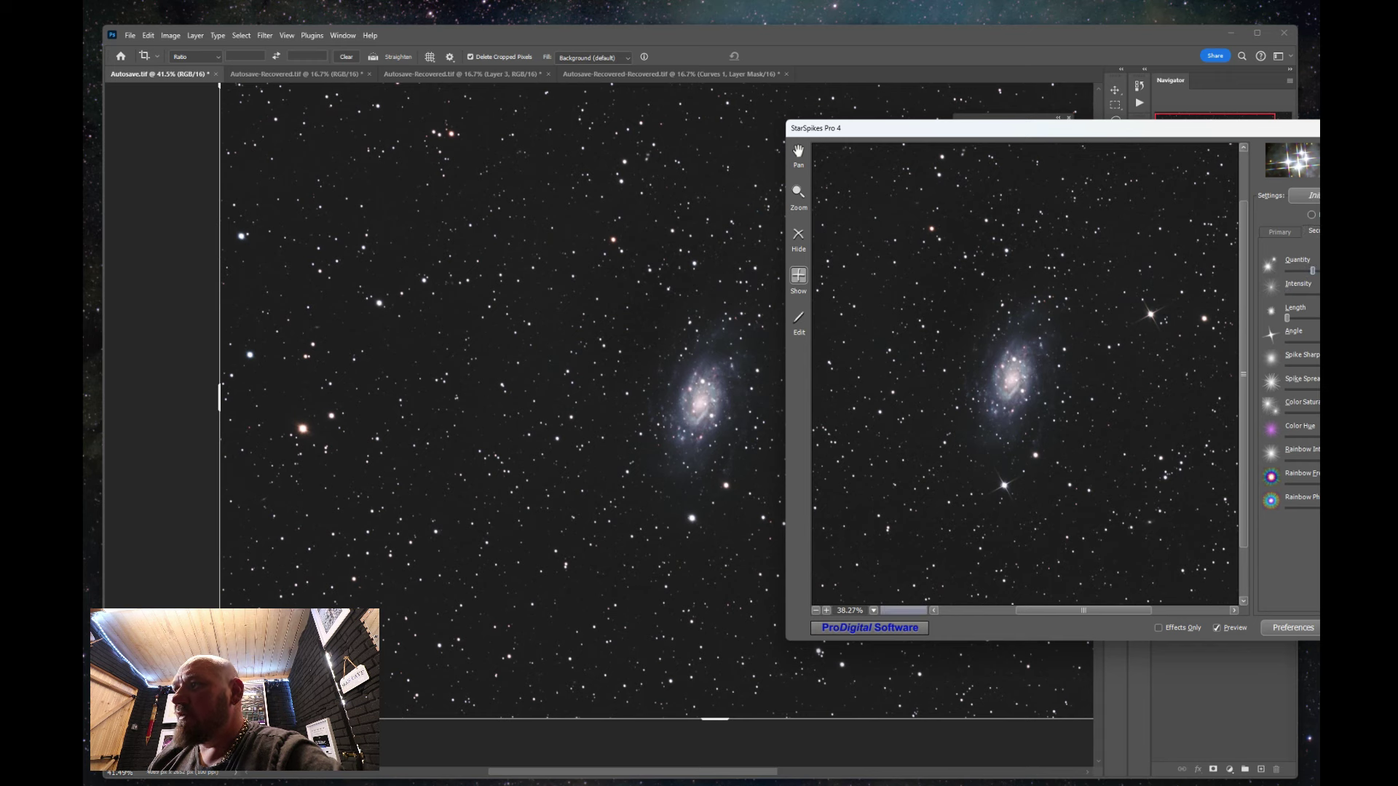
click(1289, 233)
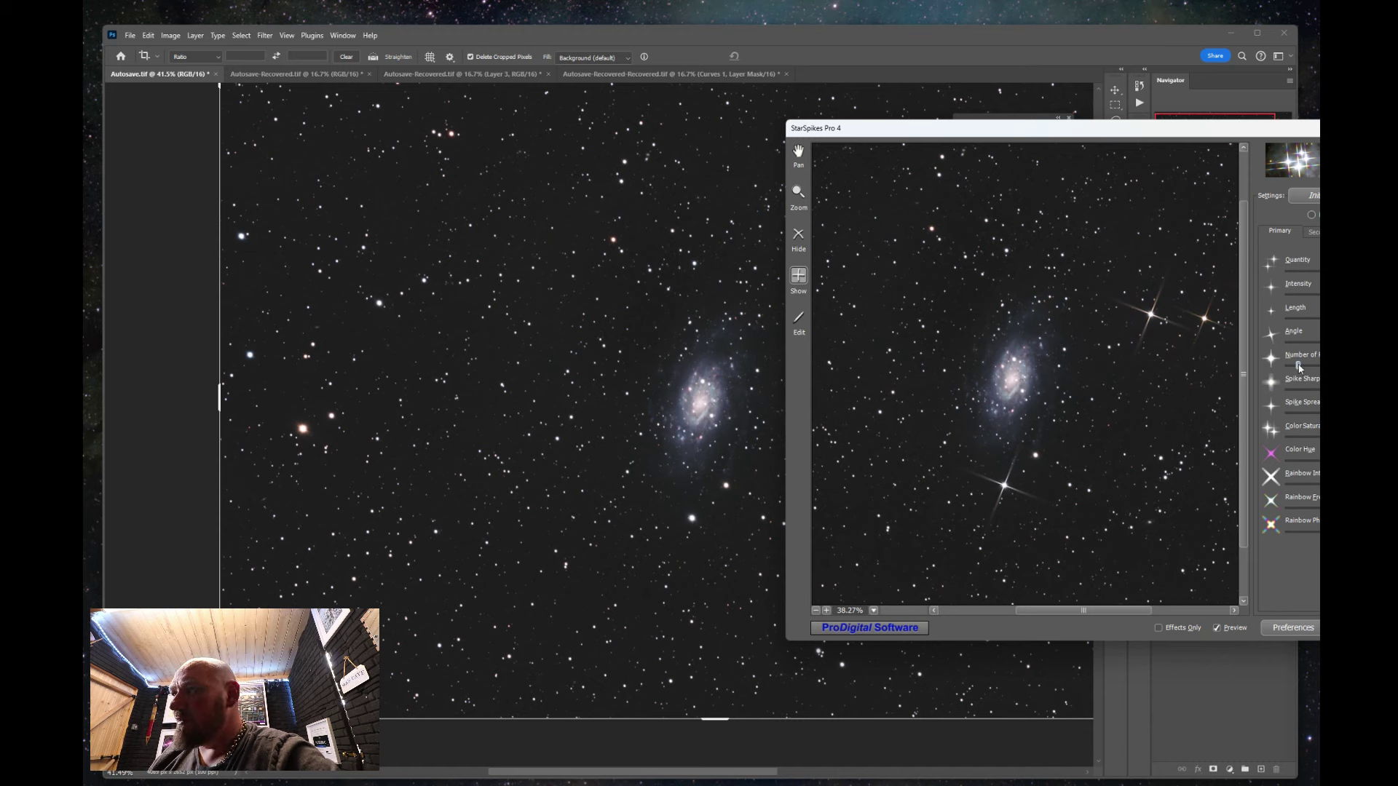
drag(1300, 368, 1302, 369)
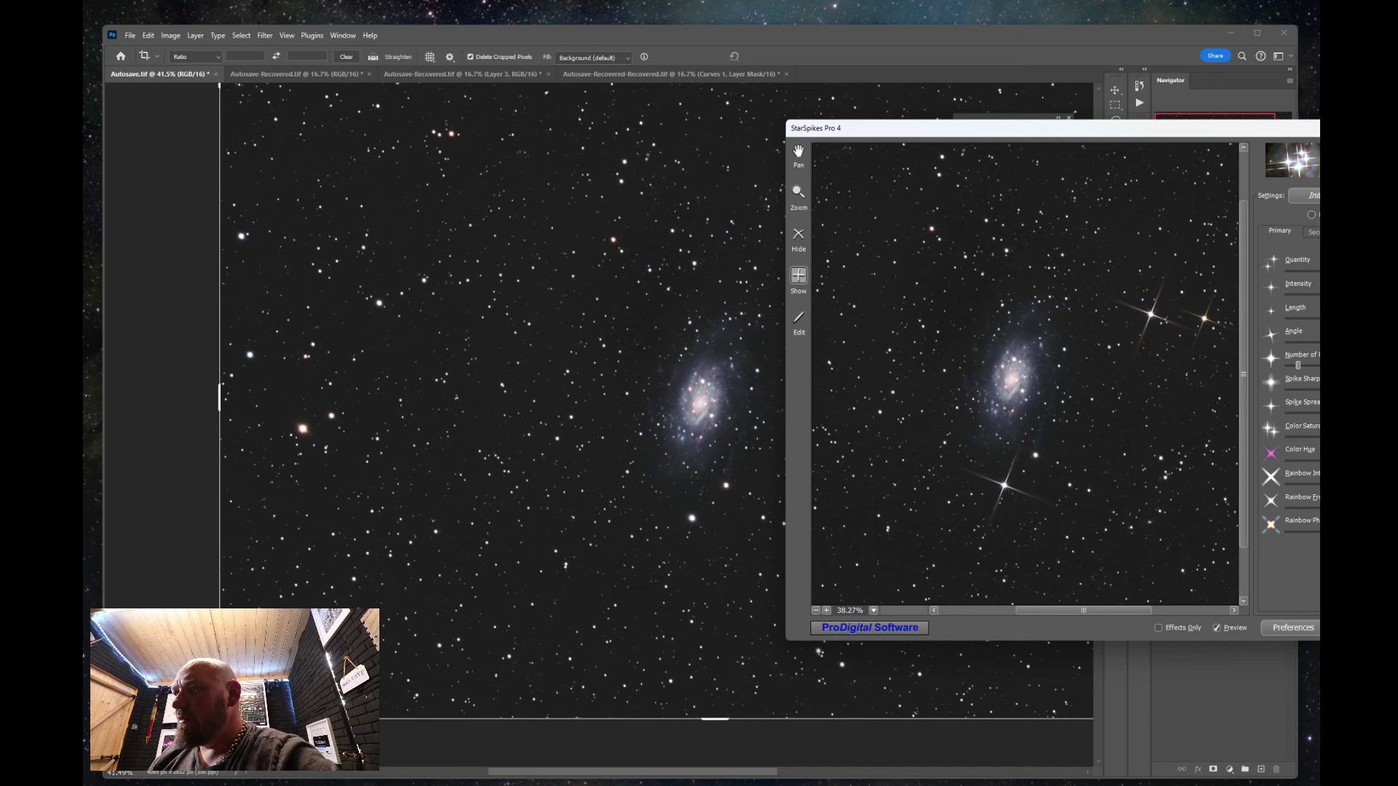
click(1314, 412)
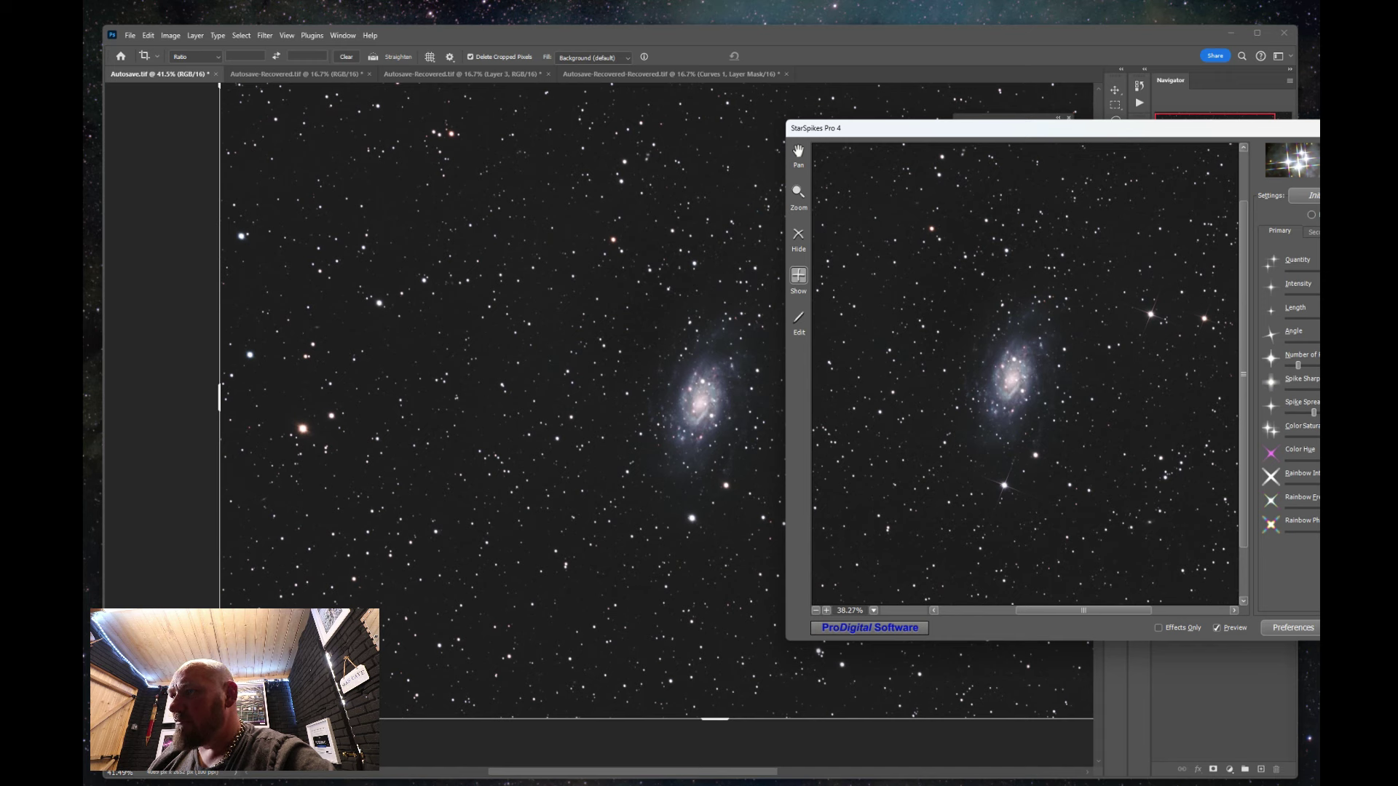
Add diffraction spikes to the orange-white star just below the galaxy, beside the bright star that already has spikes.
alt+click(1014, 435)
alt+click(1014, 435)
click(936, 347)
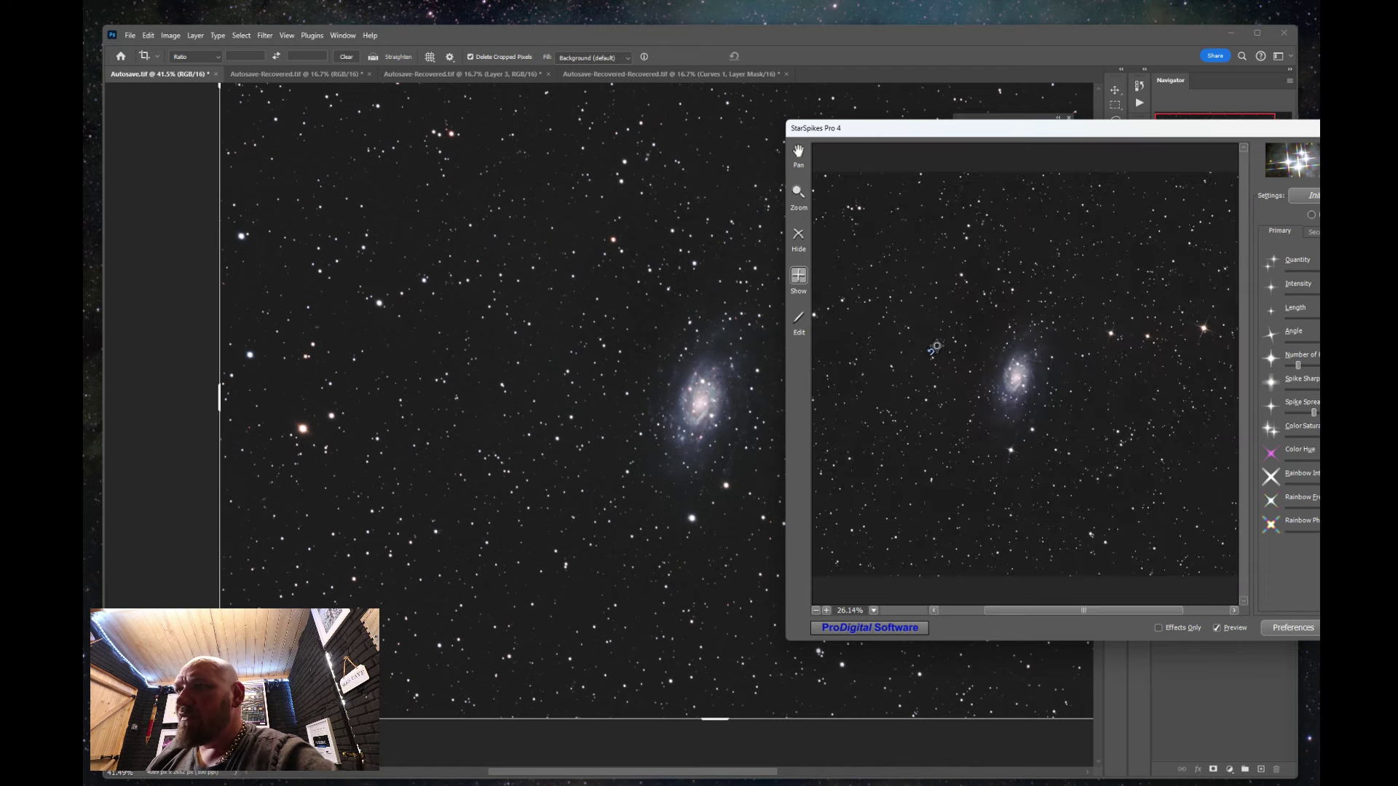
click(1019, 474)
click(1035, 441)
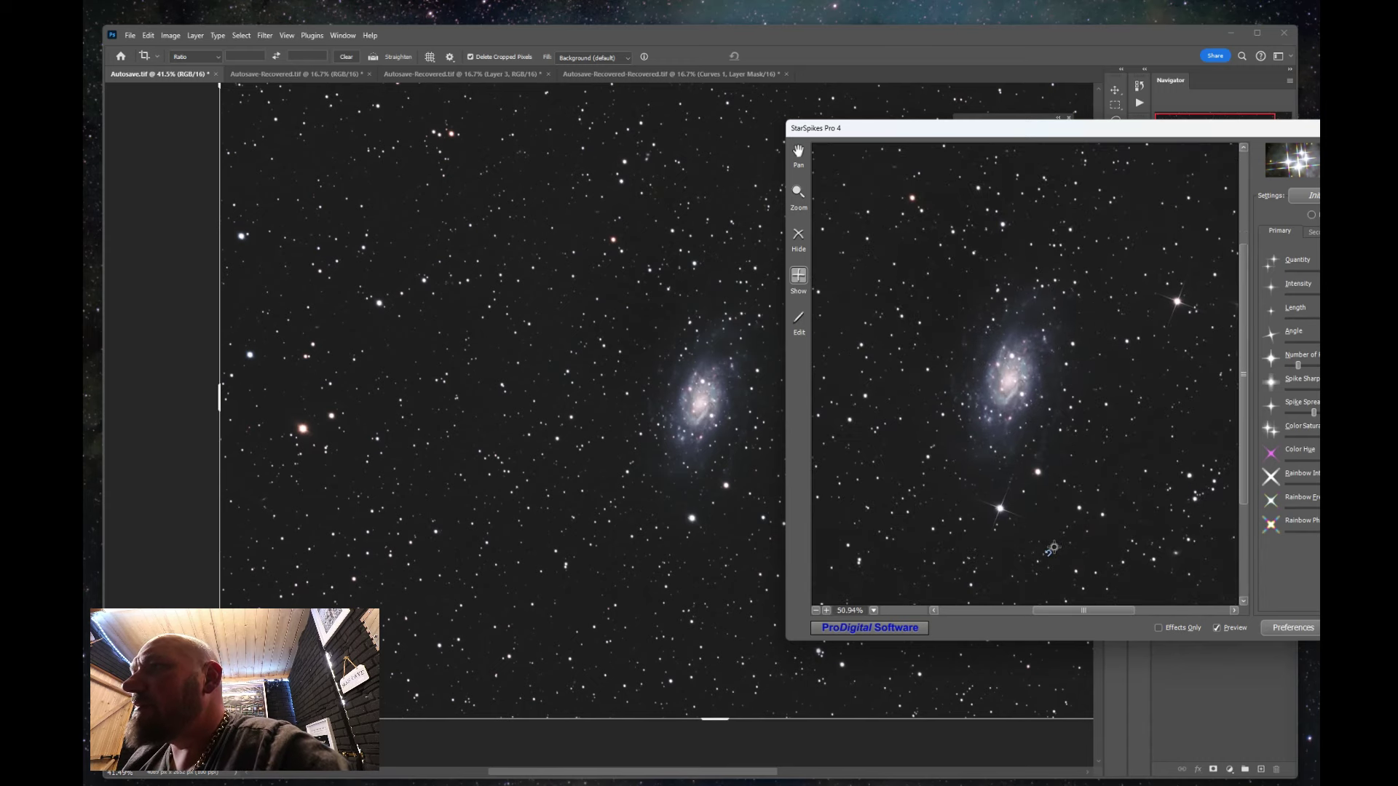
click(1056, 550)
scroll(1158, 441, down, 4)
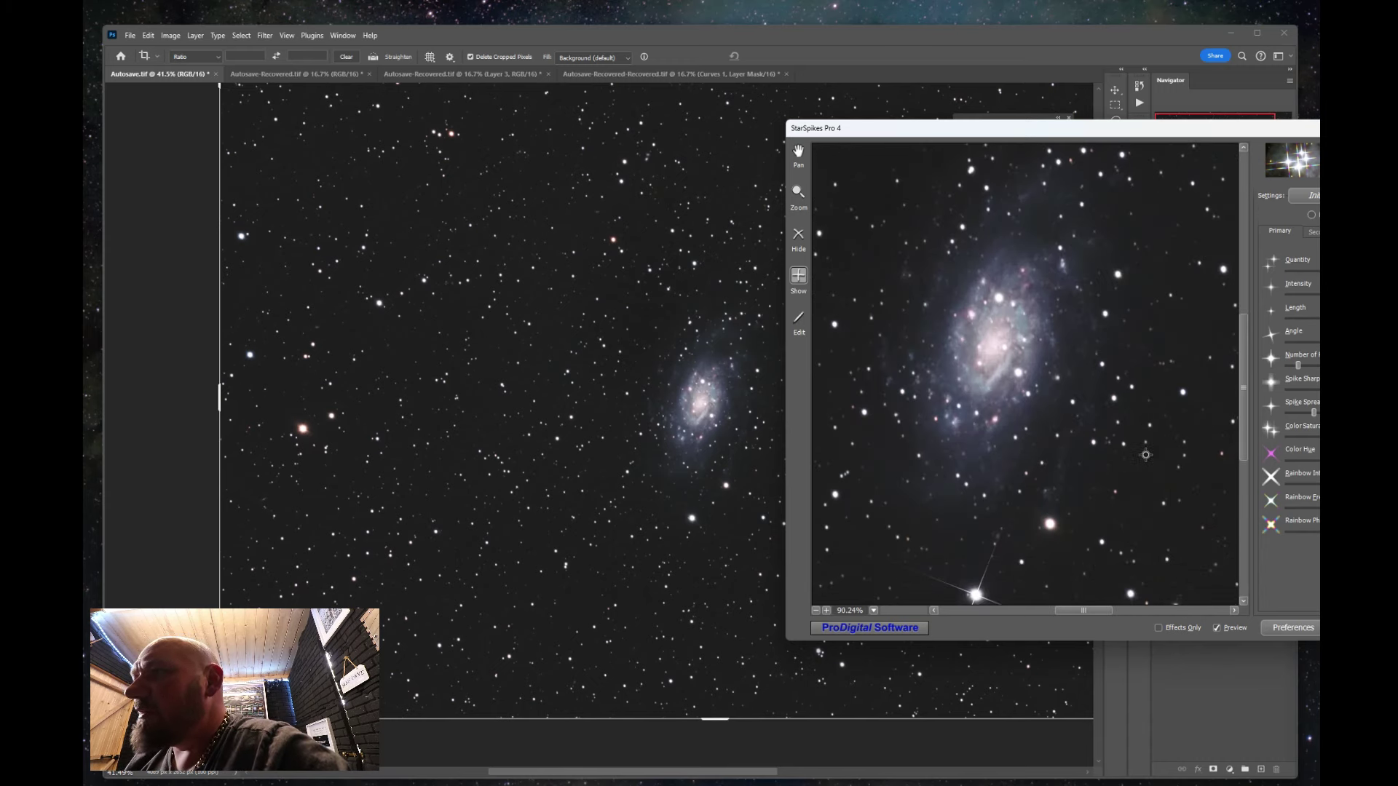
scroll(1139, 464, down, 1)
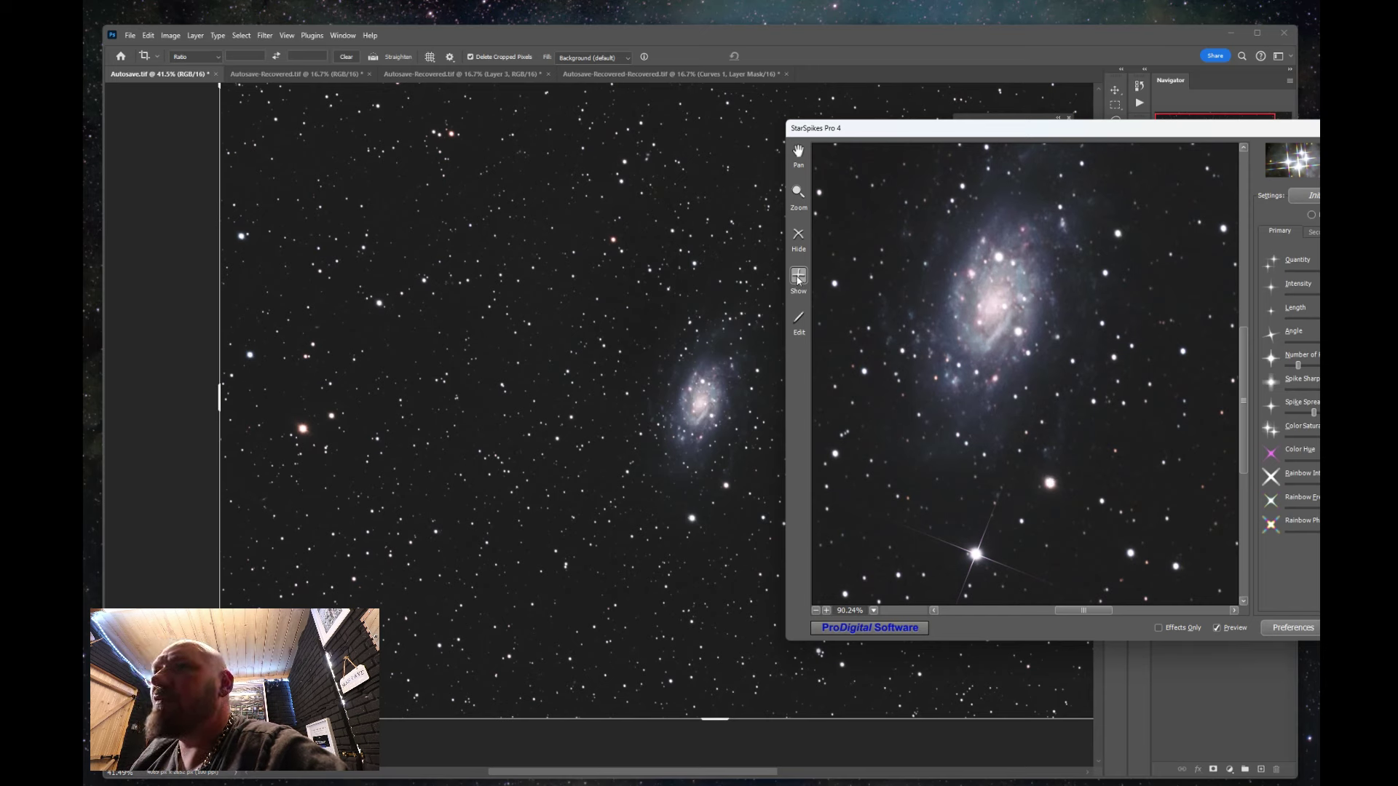
click(1046, 485)
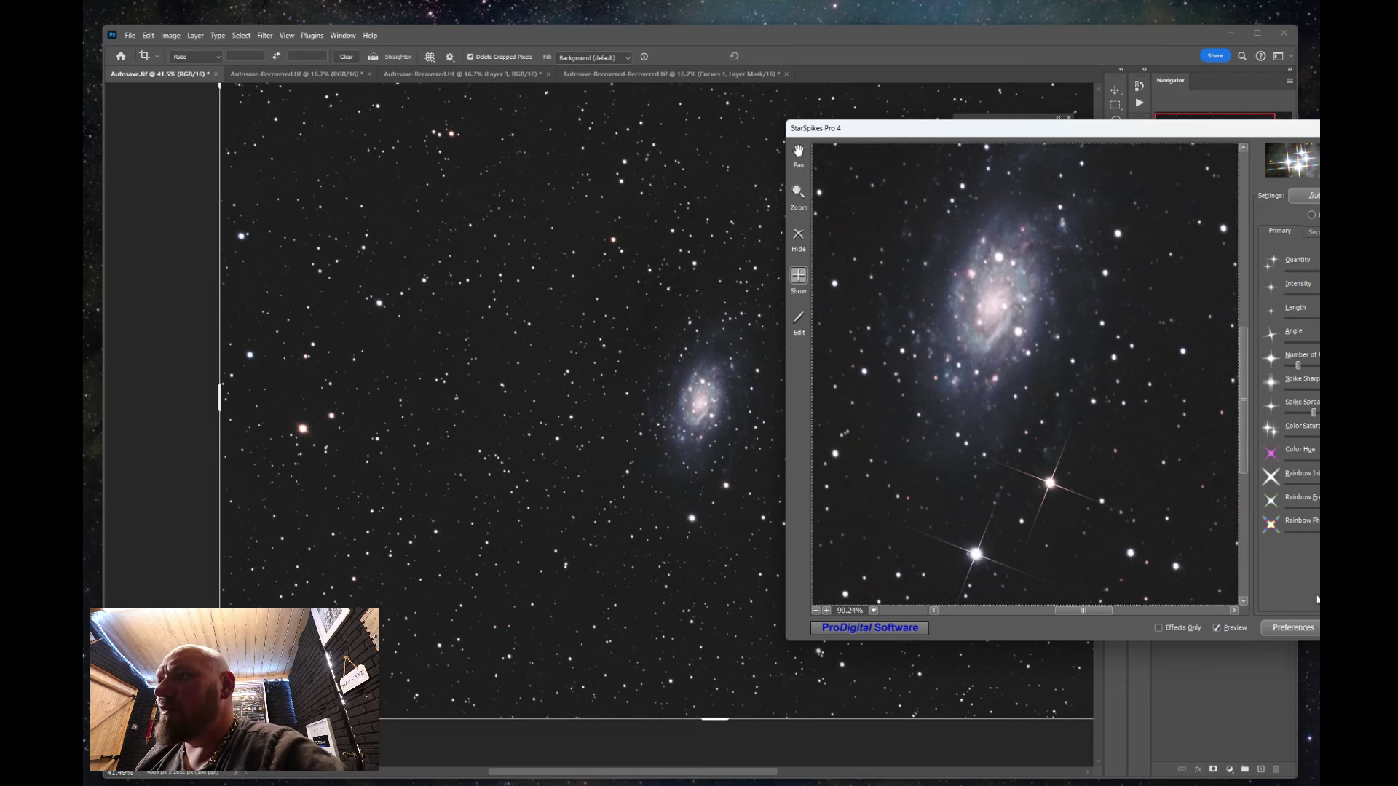
Add diffraction spikes to the bright star near the image's lower edge, below and right of the galaxy.
scroll(1163, 457, down, 5)
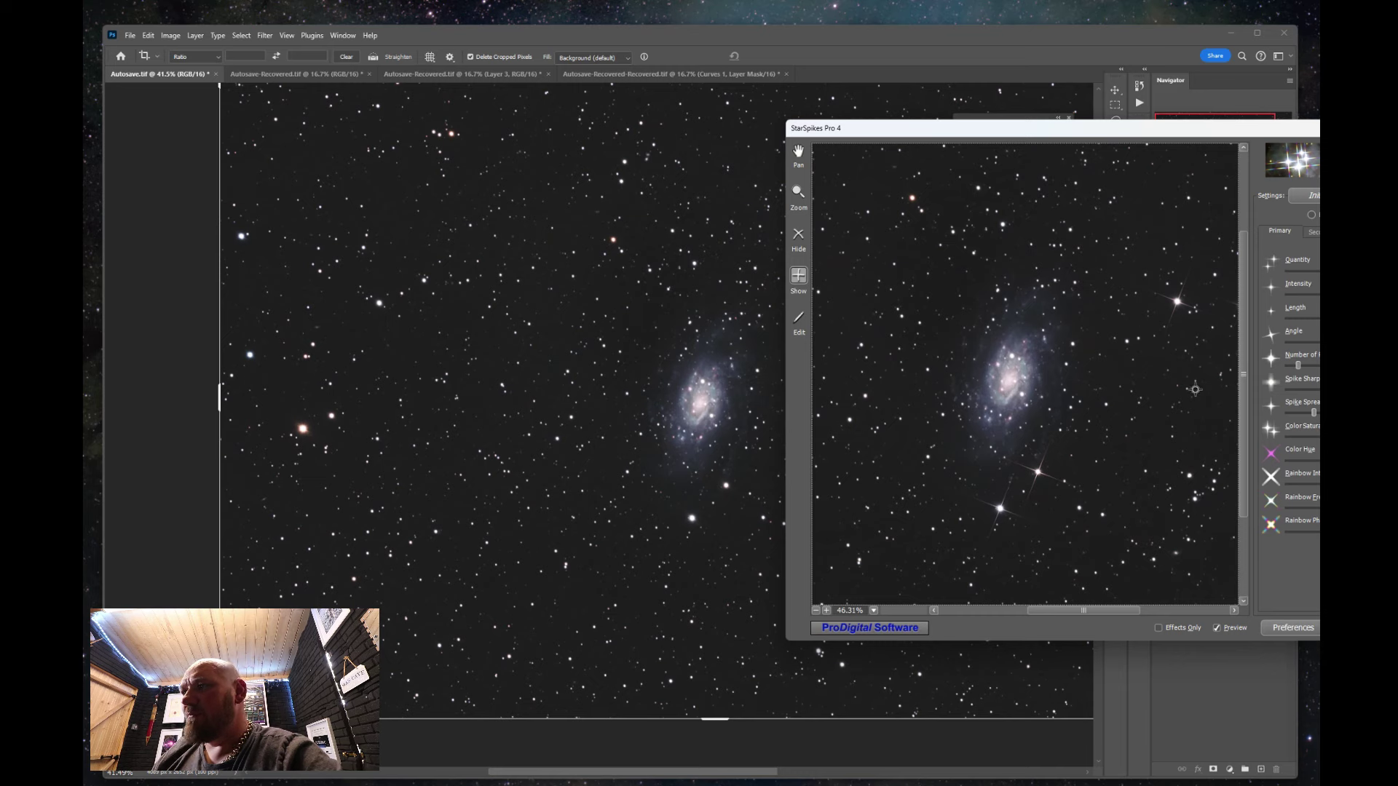
scroll(1246, 414, up, 2)
click(1167, 544)
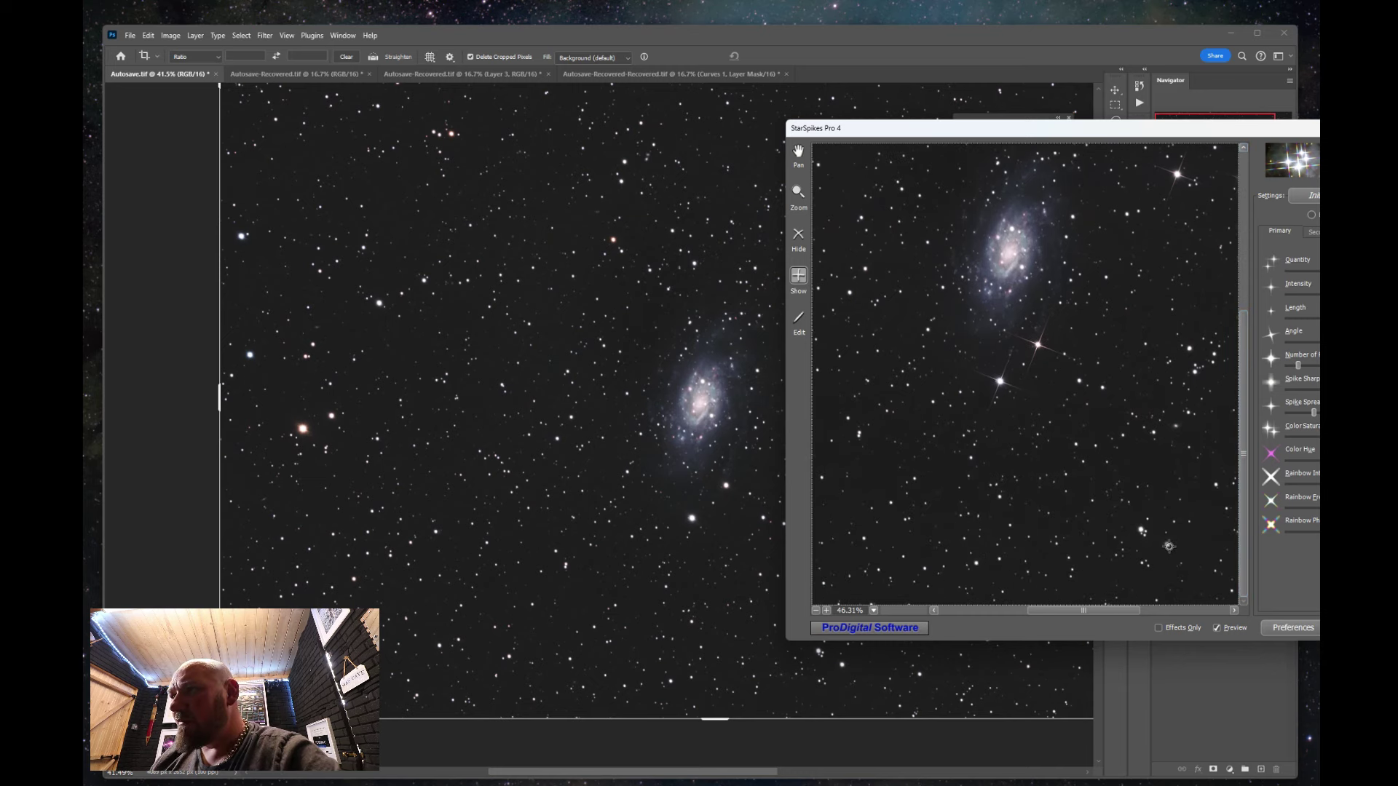
Add diffraction spikes to the two orange stars above and left of the galaxy and apply the StarSpikes filter.
scroll(977, 450, down, 3)
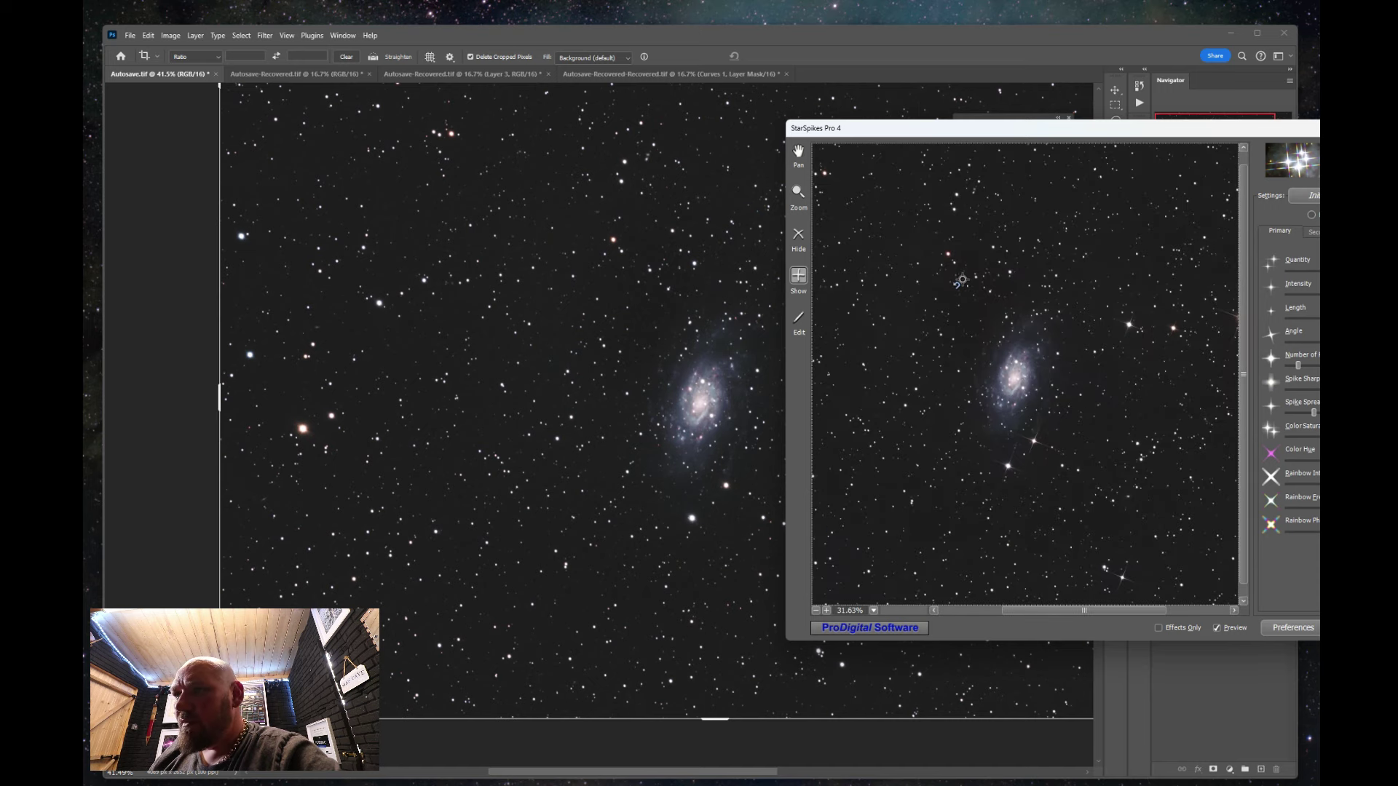
scroll(965, 286, down, 1)
scroll(965, 286, up, 3)
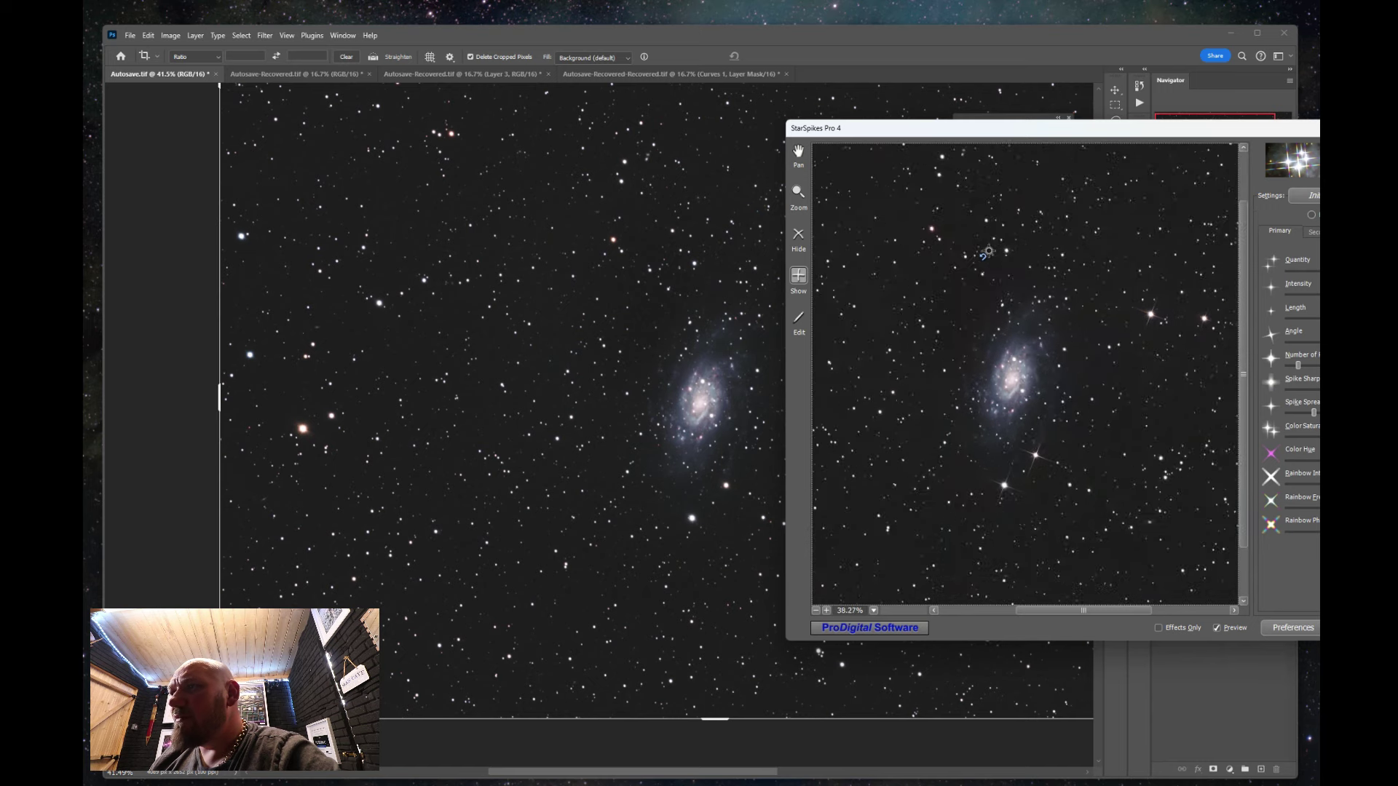
scroll(980, 257, up, 1)
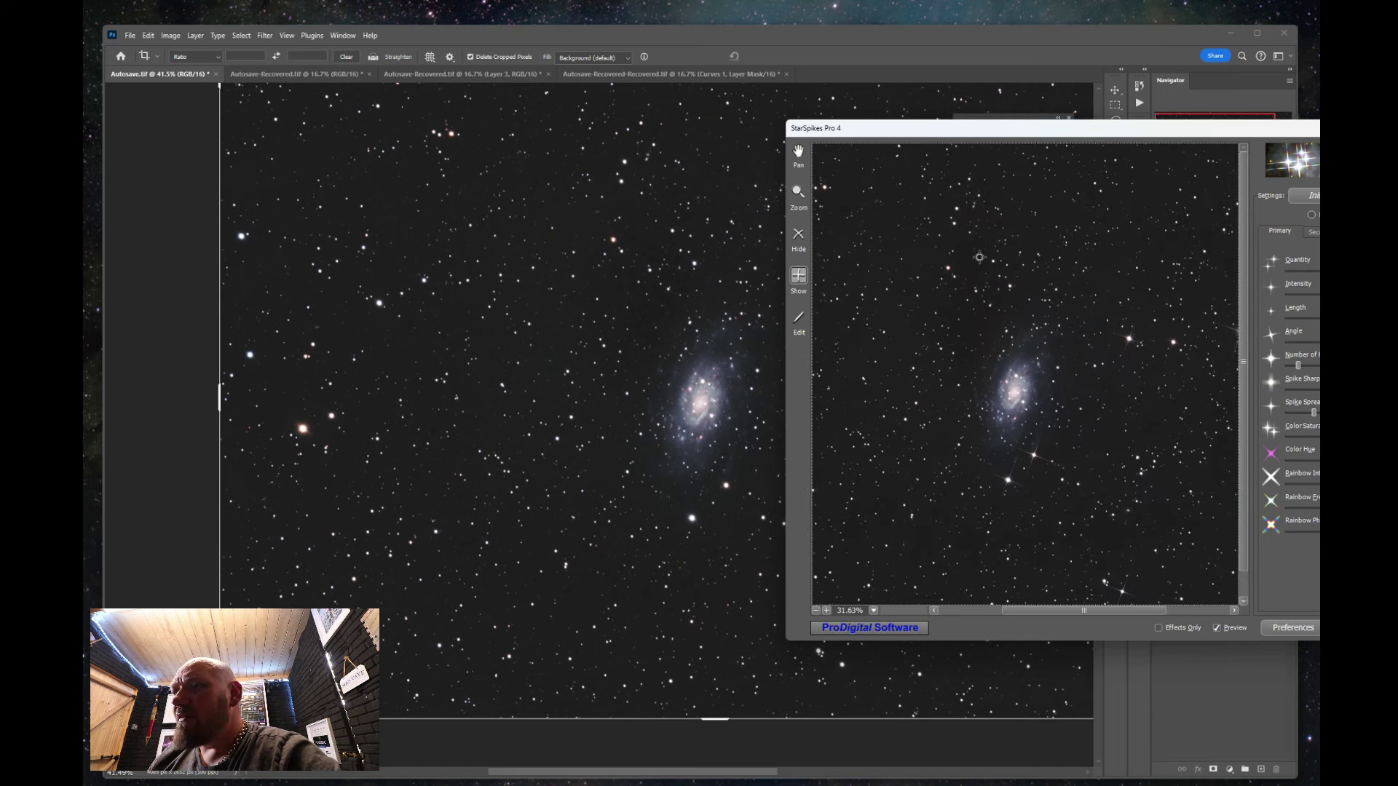
click(943, 609)
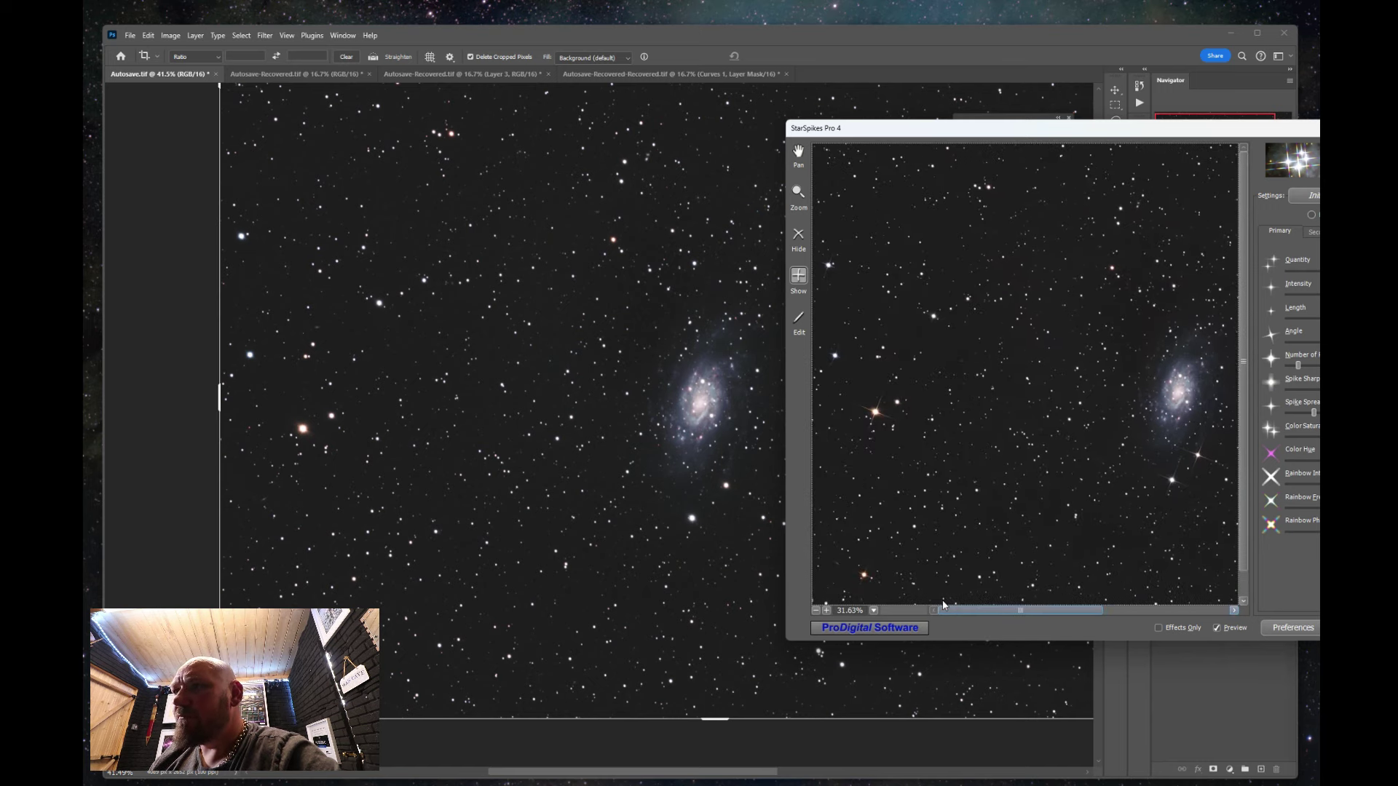
drag(944, 609, 958, 608)
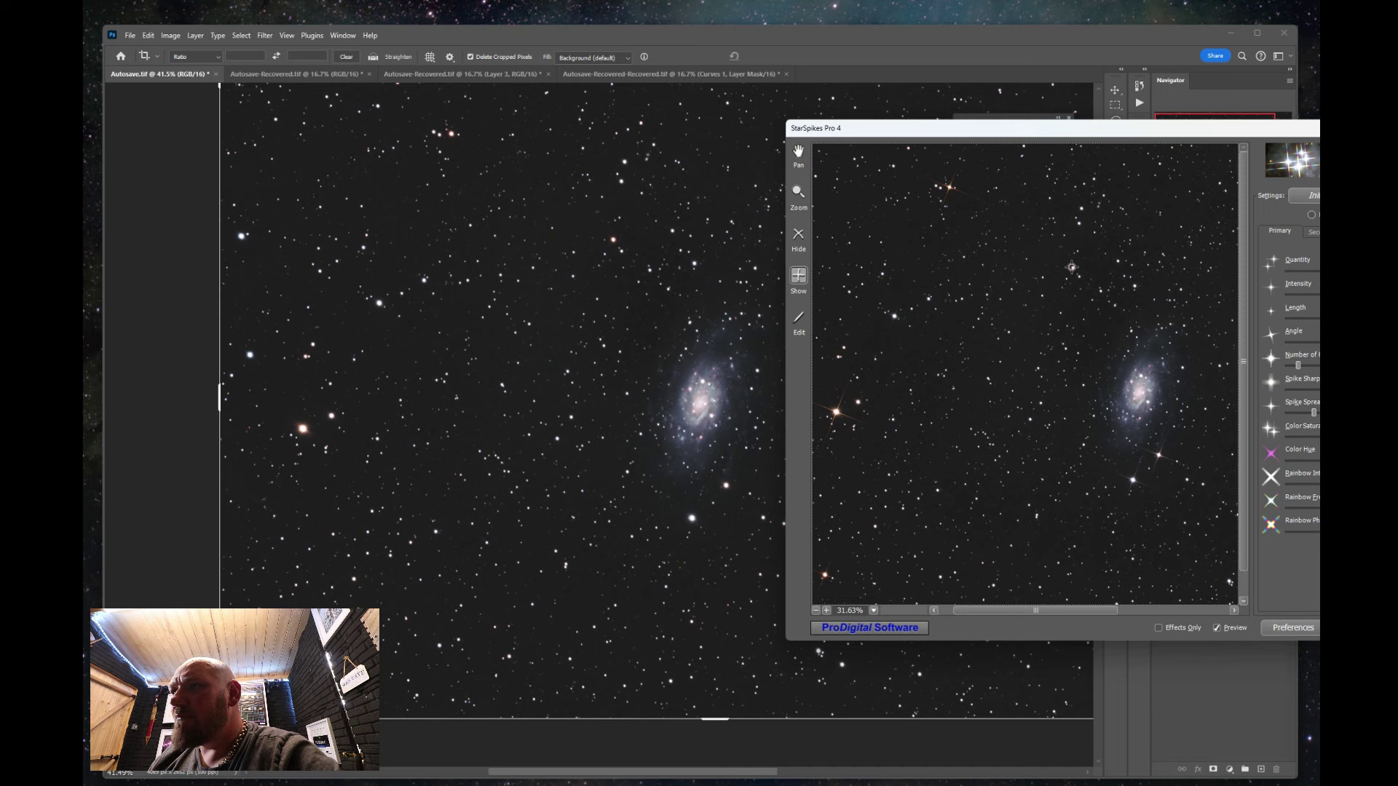
scroll(1072, 267, down, 1)
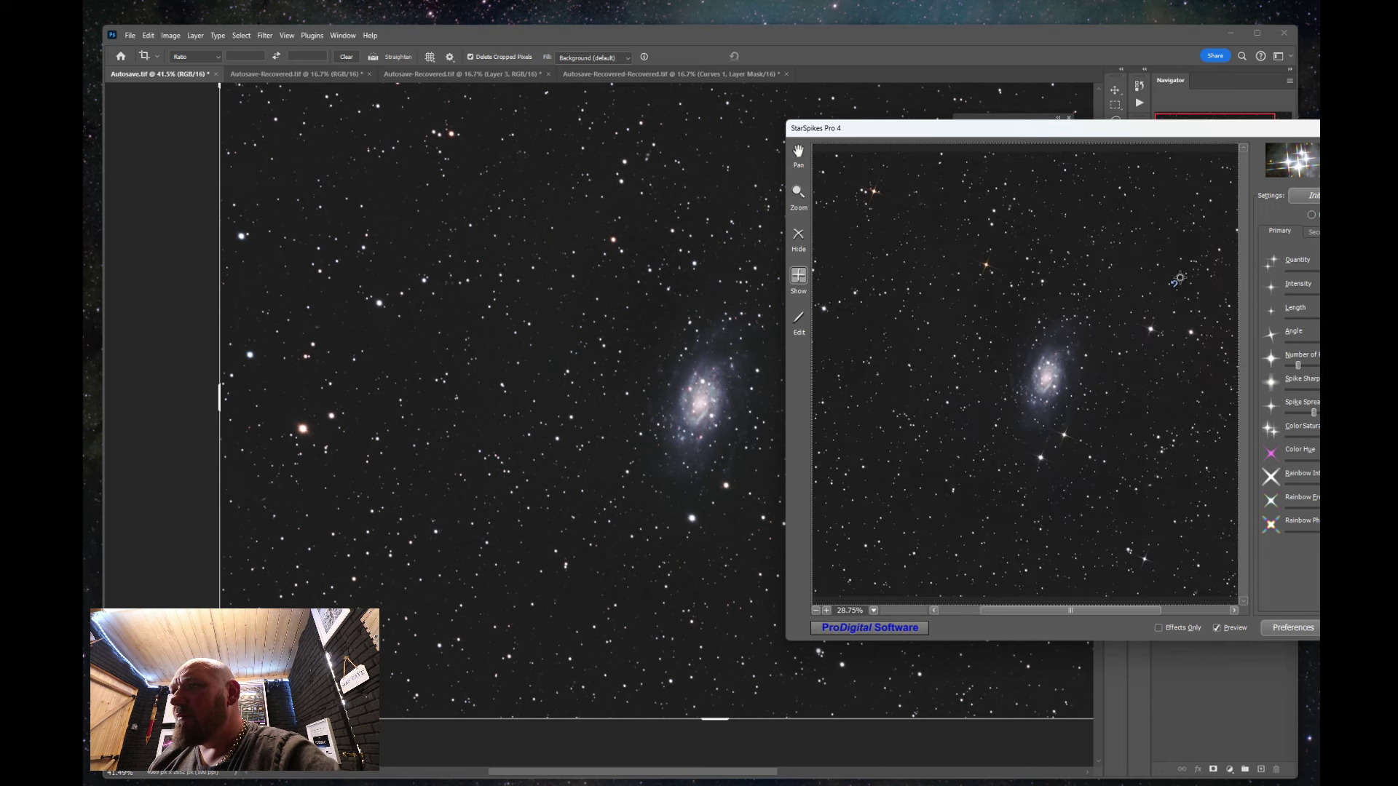
scroll(1178, 279, down, 5)
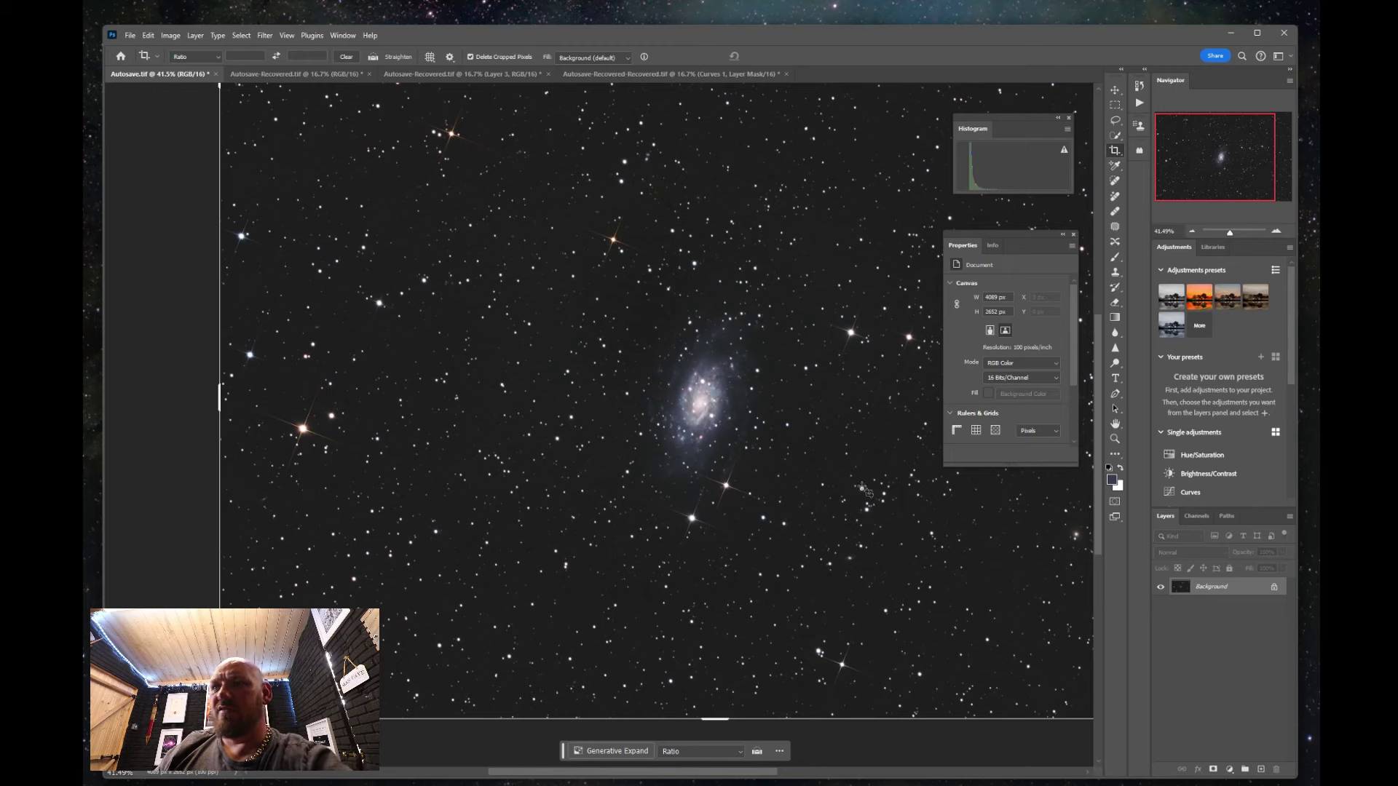
scroll(815, 473, down, 2)
scroll(816, 474, down, 2)
scroll(939, 495, down, 2)
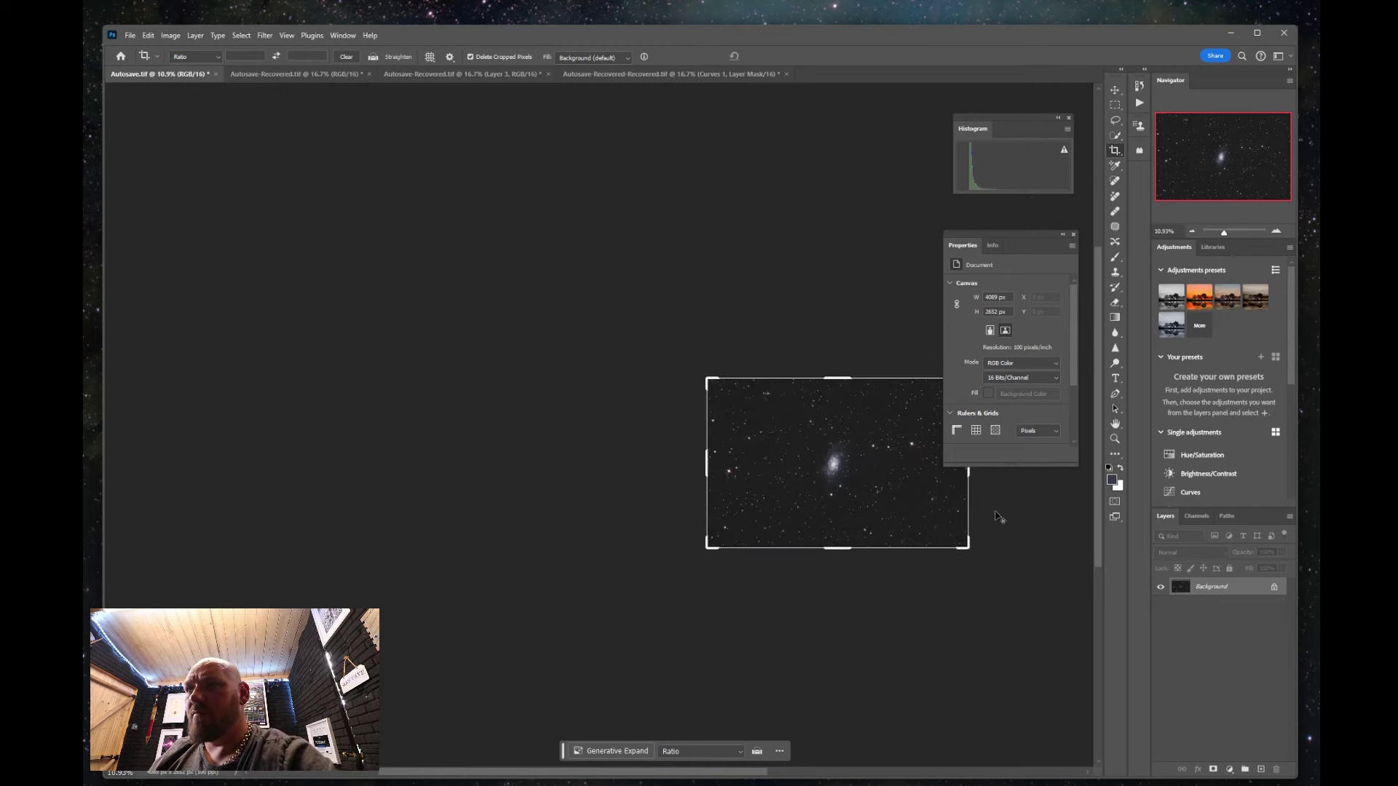
scroll(1012, 513, up, 3)
scroll(1023, 508, up, 3)
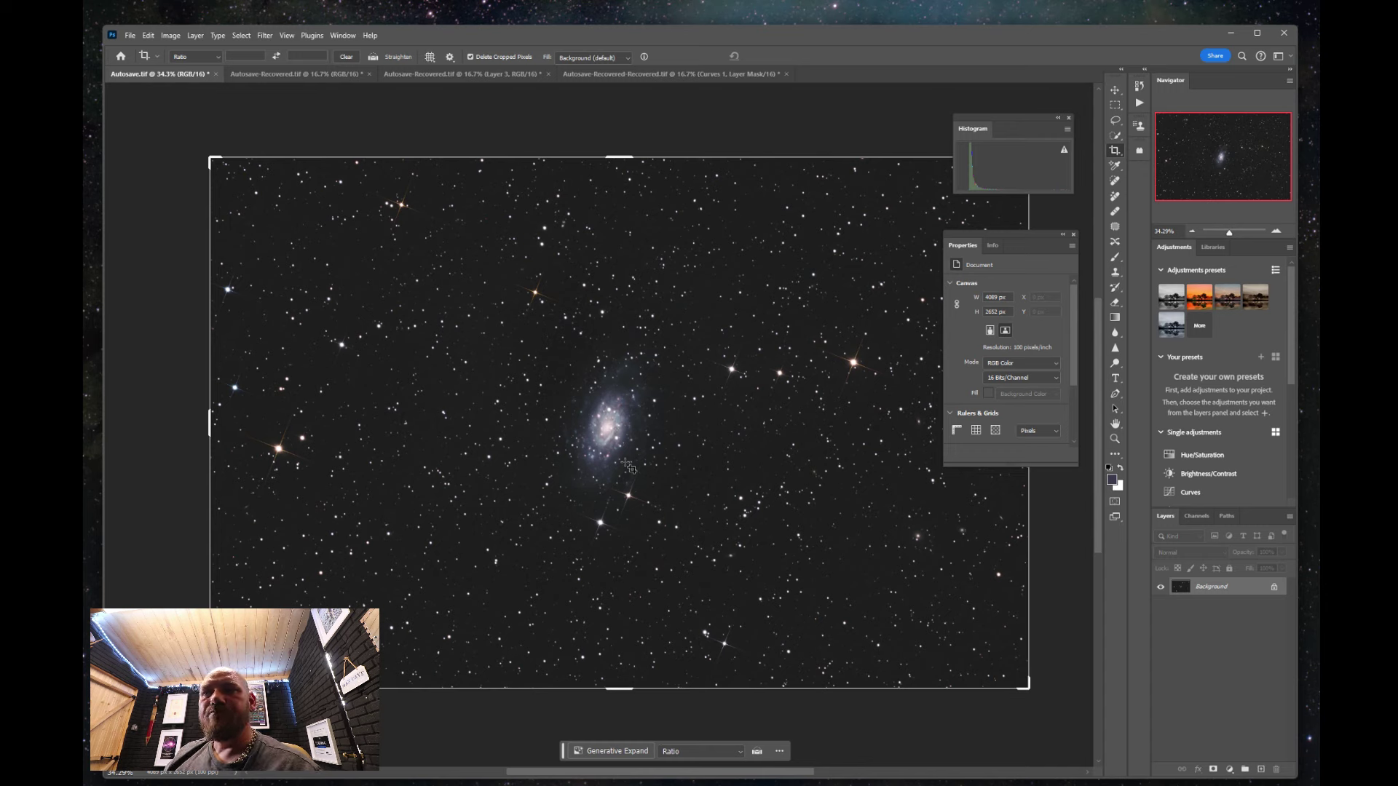
Save the finished image as the TIFF file Autosave in the "youtube season 1 episode 17" folder on the external drive.
click(144, 36)
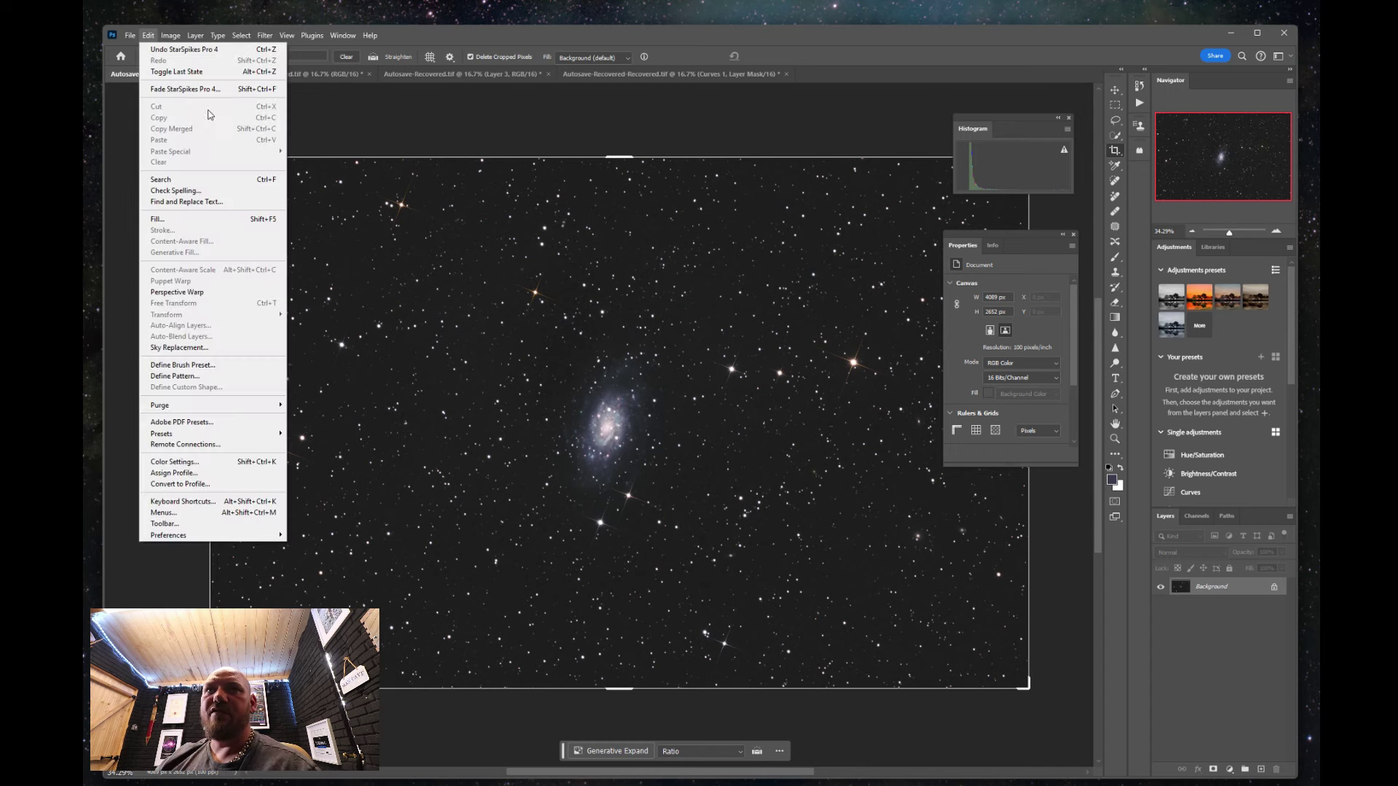
mouse_move(130, 37)
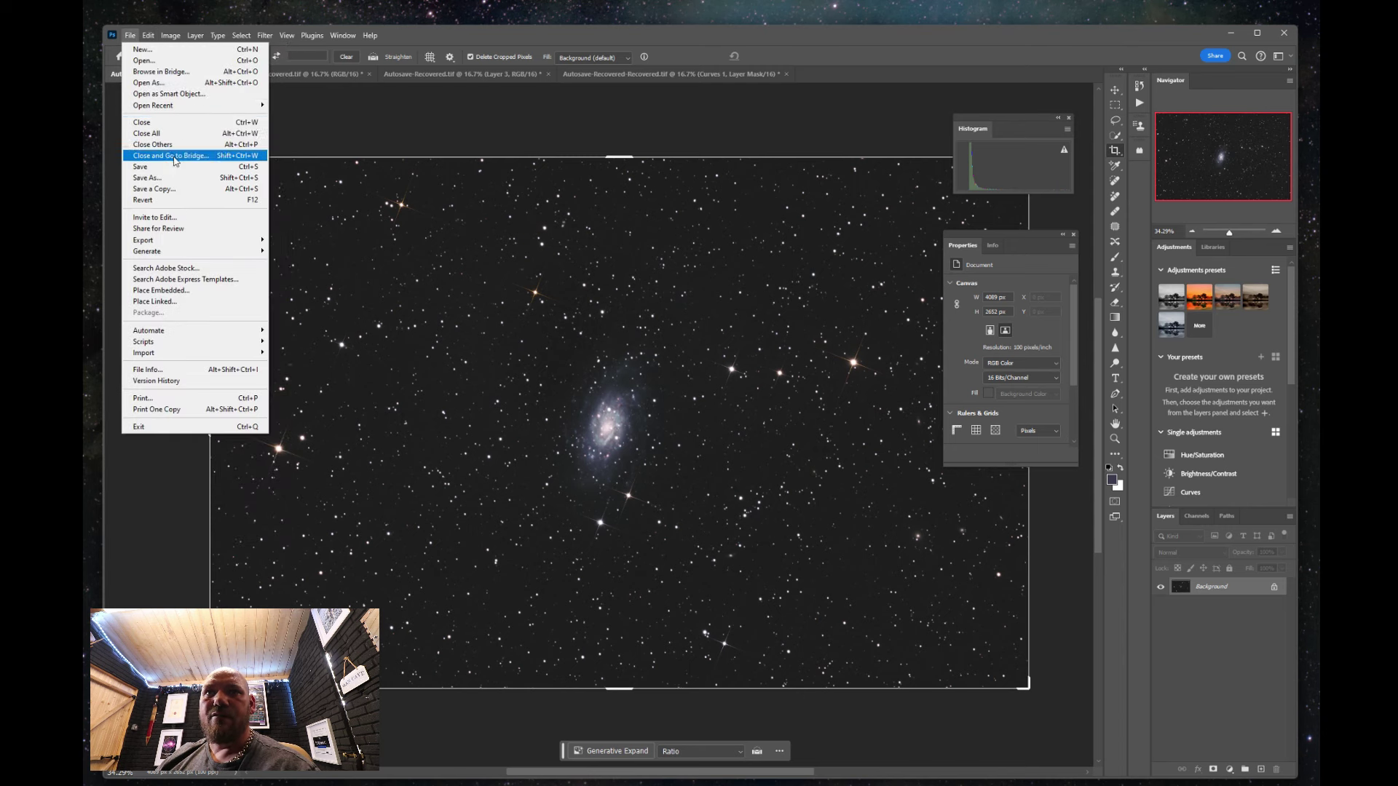
click(165, 179)
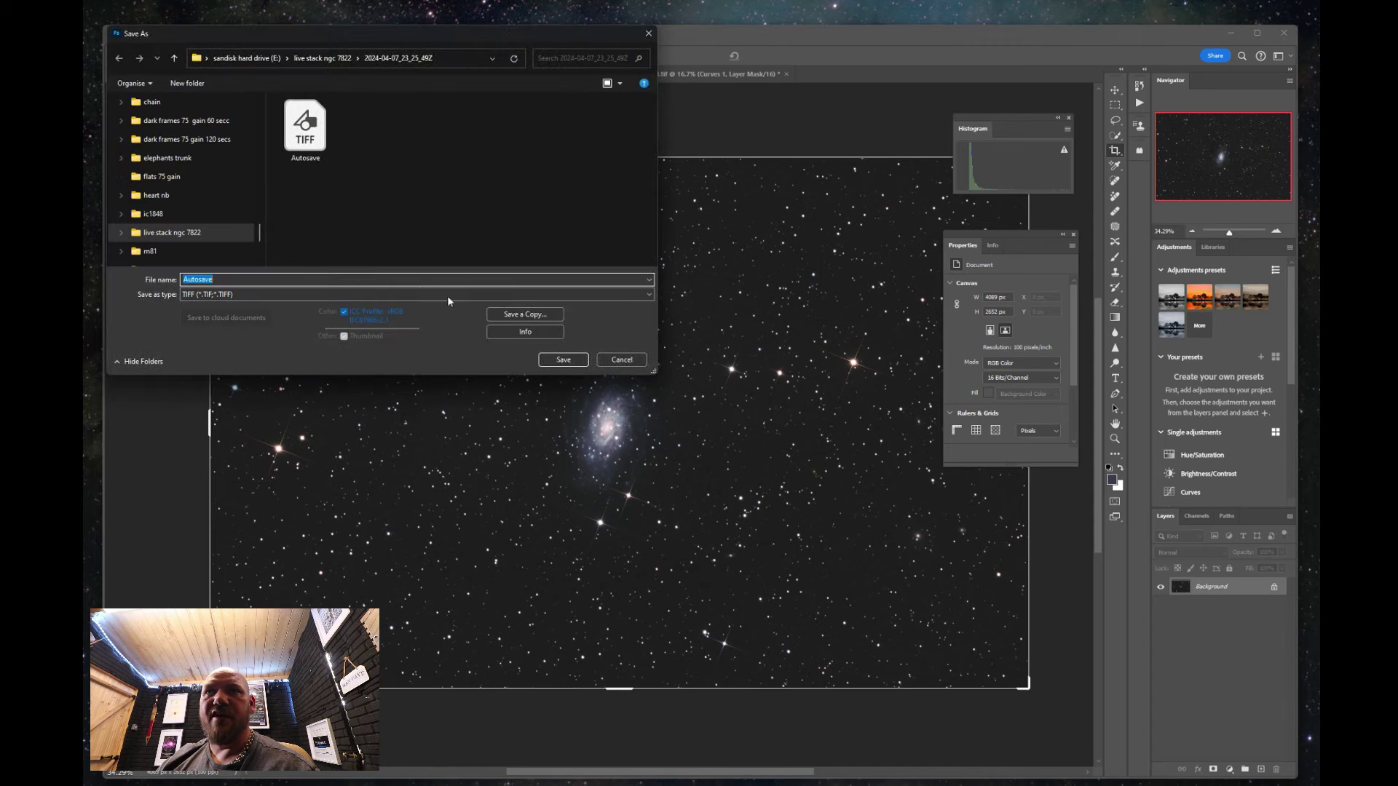
scroll(204, 208, down, 3)
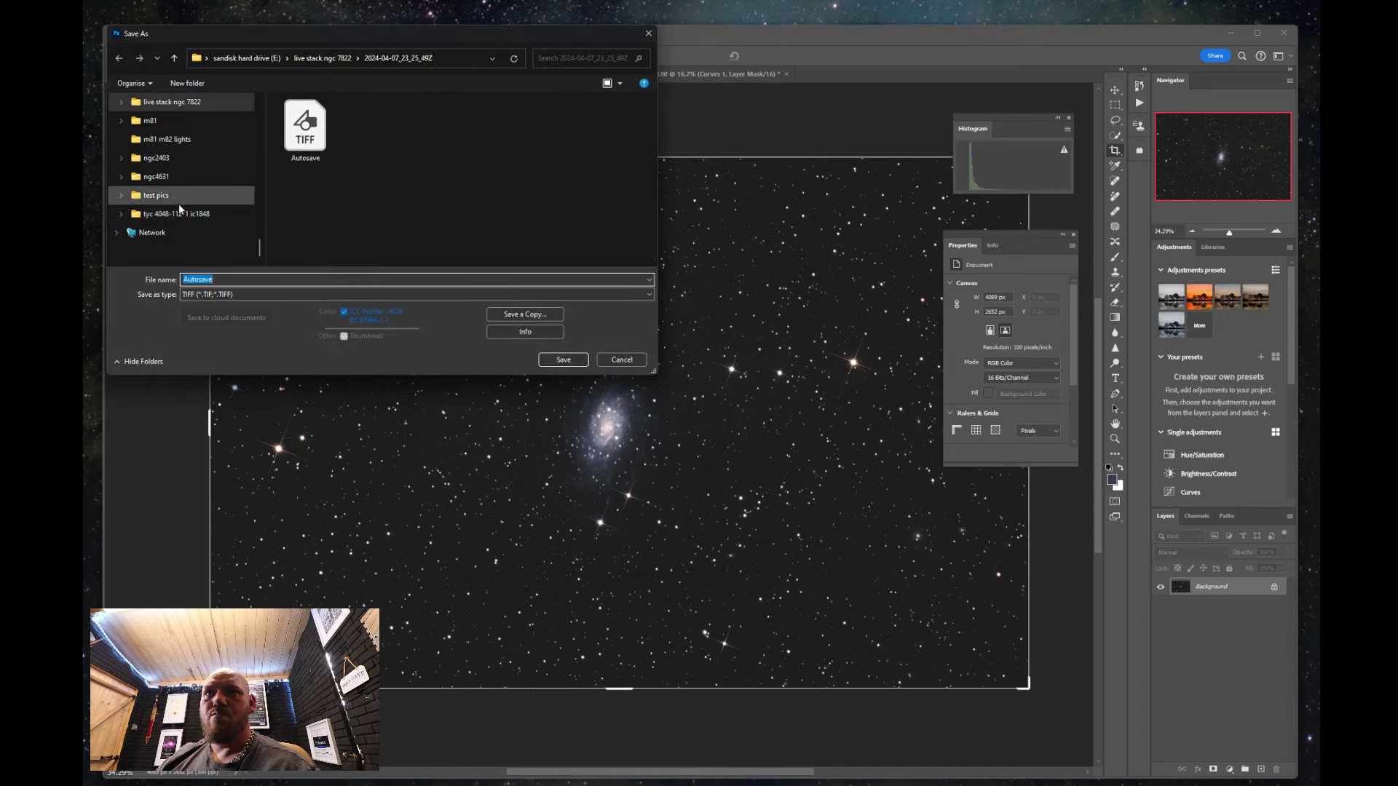
scroll(183, 162, up, 5)
click(192, 167)
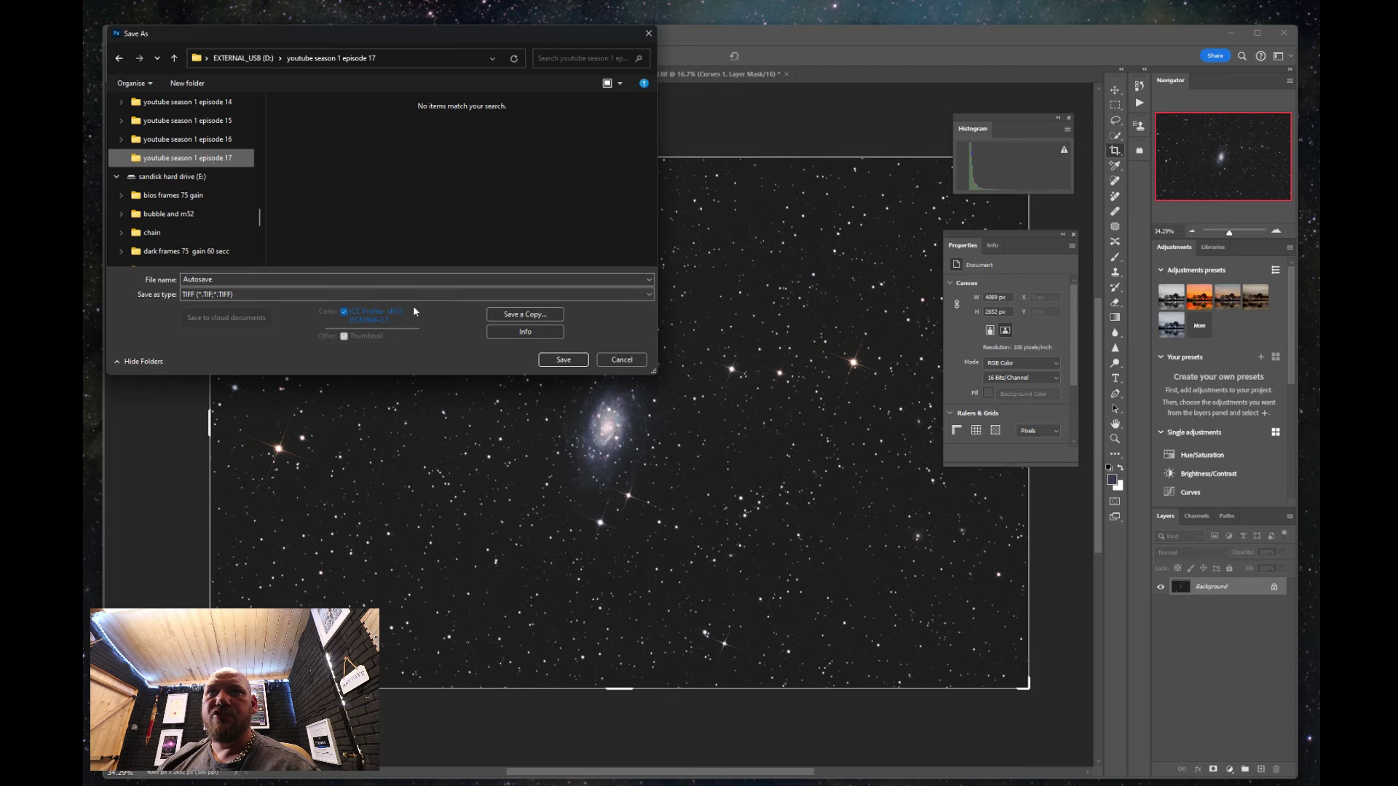
double_click(257, 278)
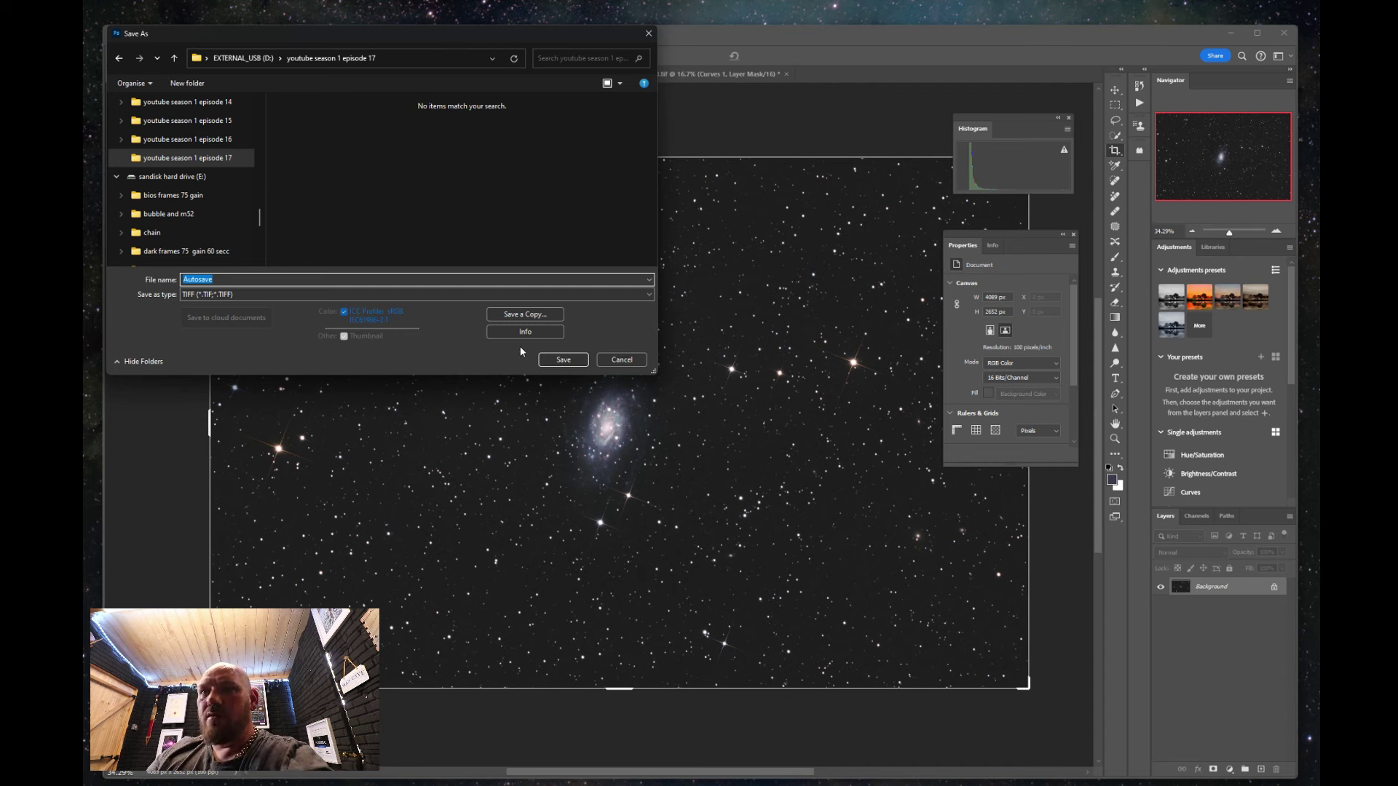
click(564, 359)
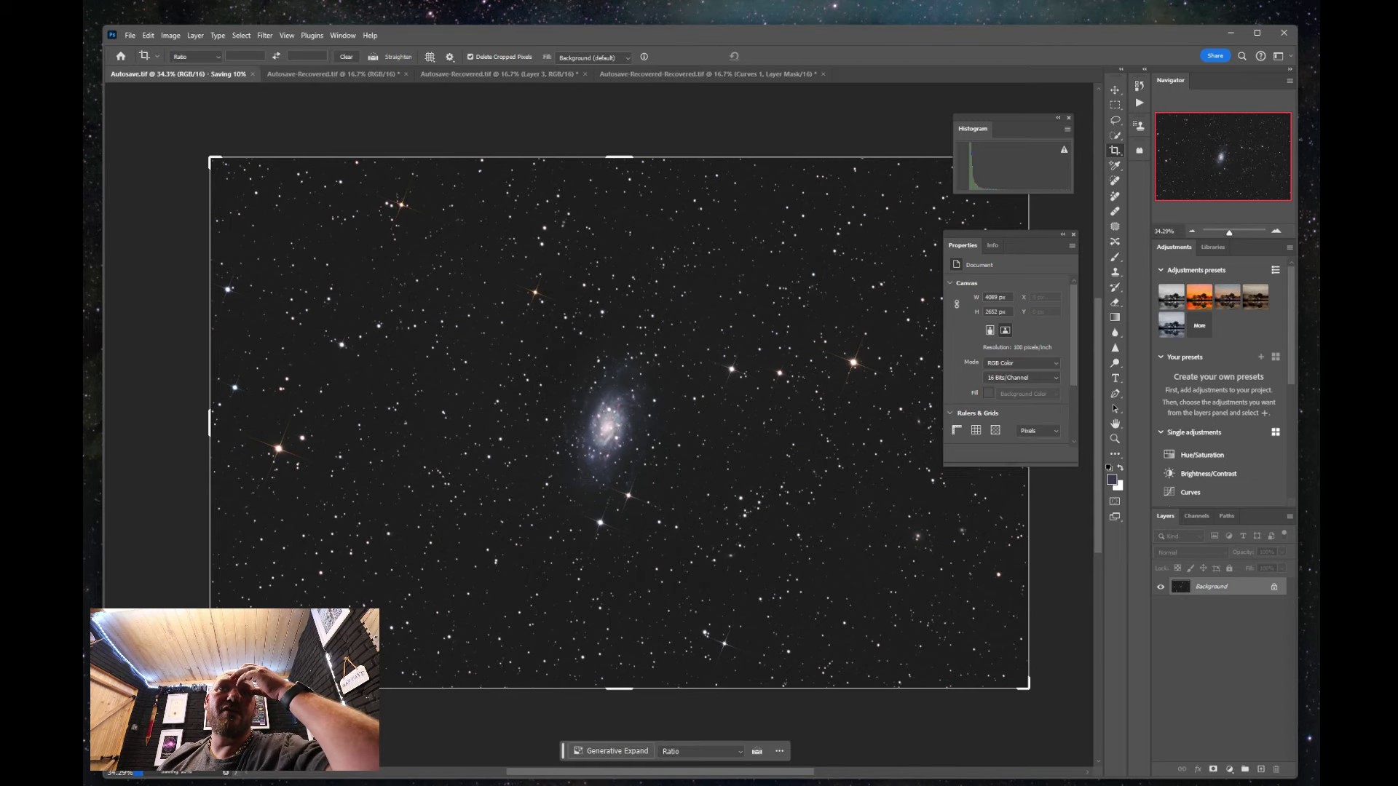
Export the image as a PNG named "Autosave 1 low res" into the "youtube season 1 episode 16" folder.
click(130, 35)
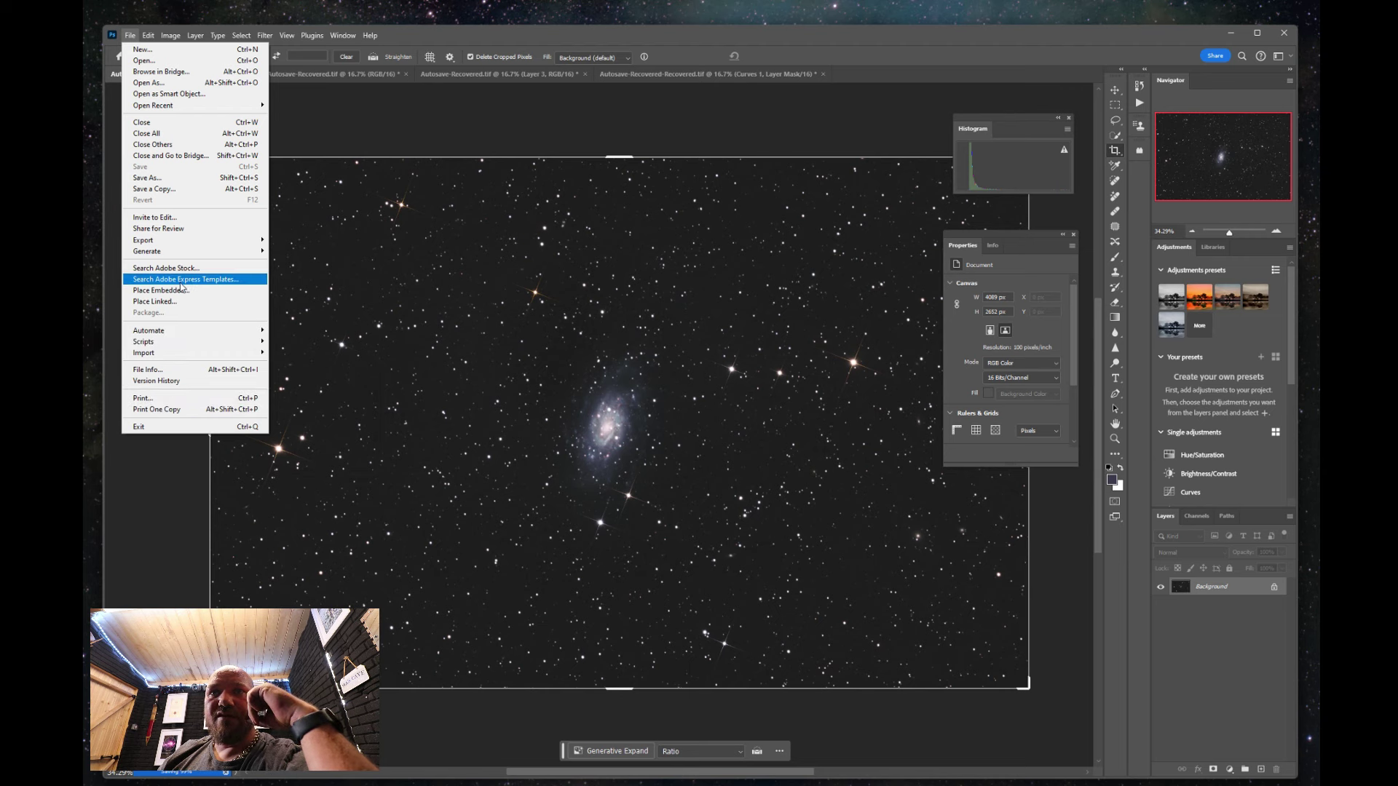
mouse_move(169, 240)
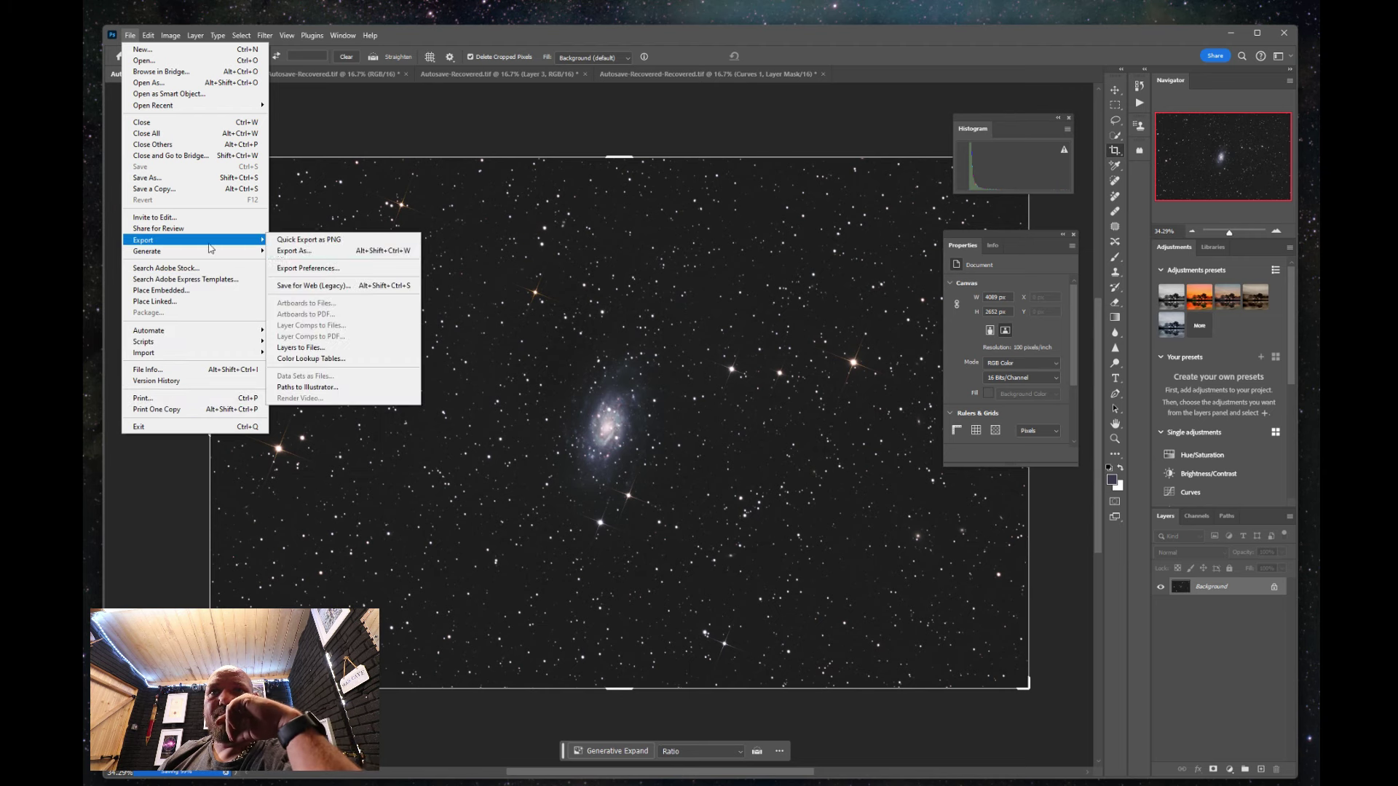
click(315, 252)
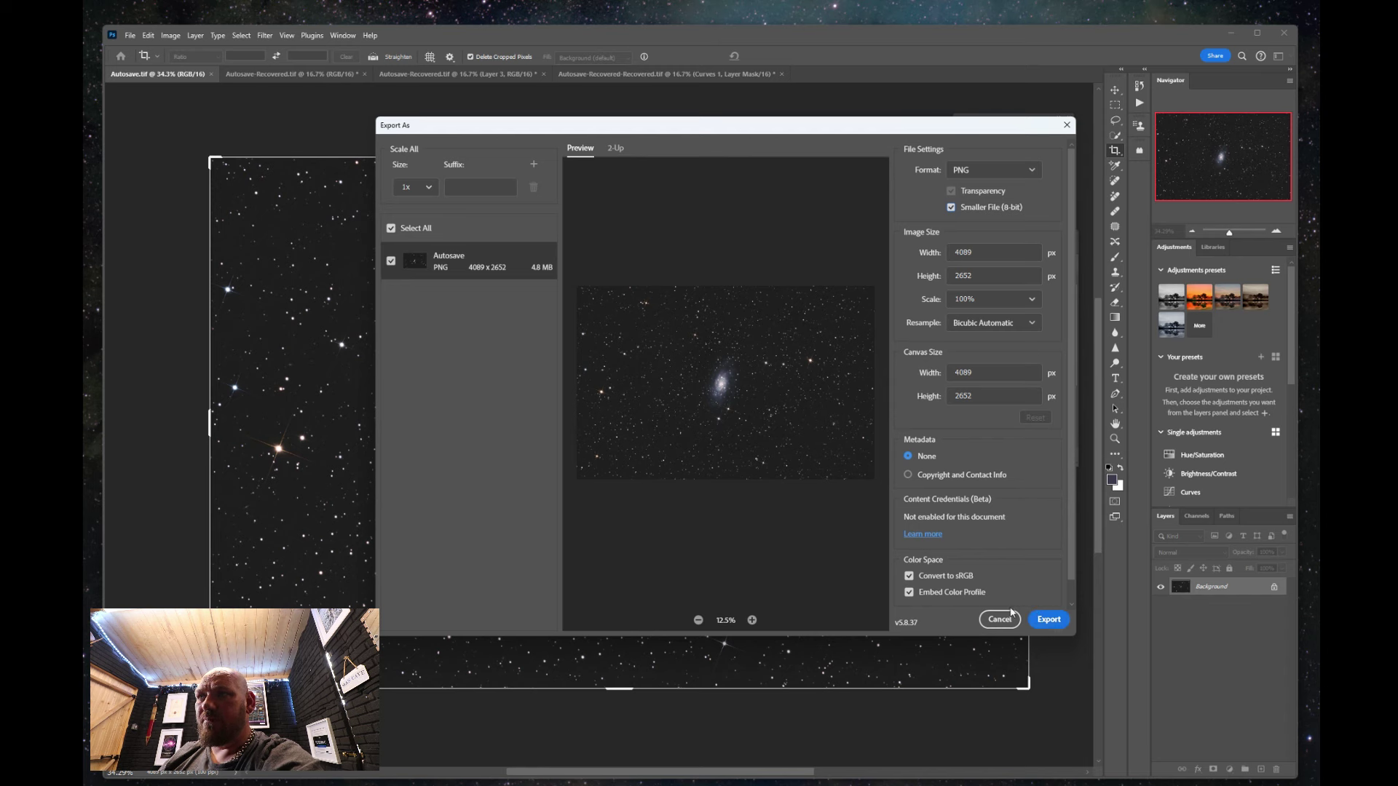
click(1047, 619)
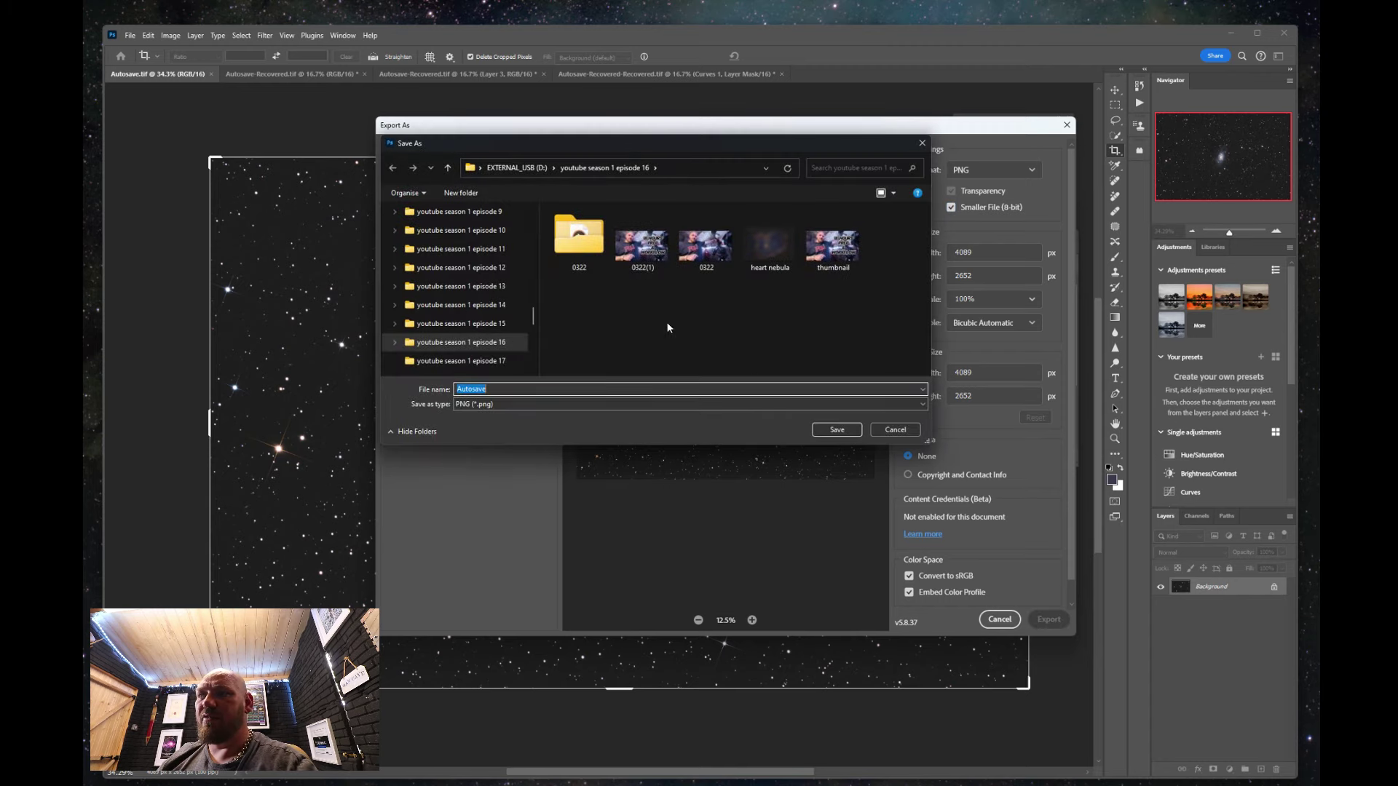
click(506, 388)
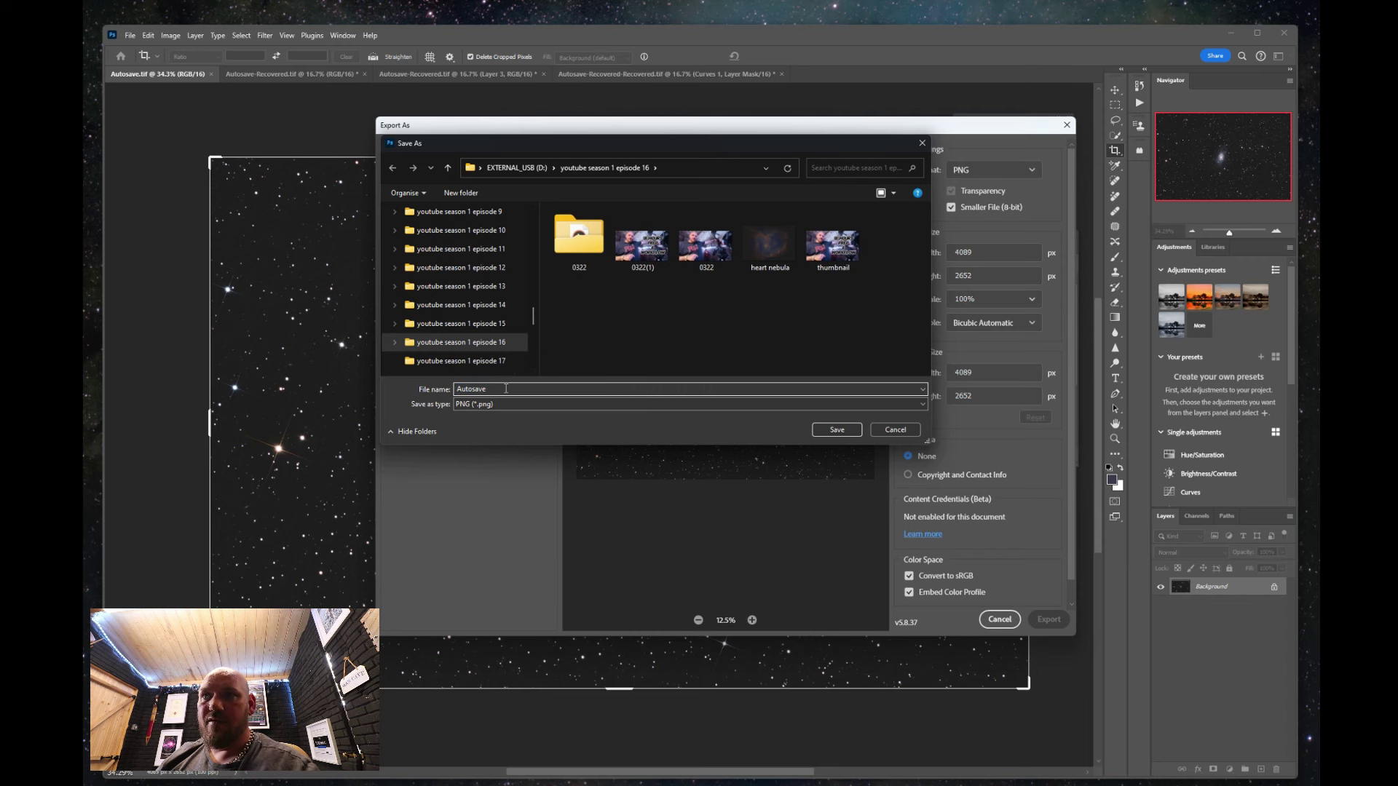
text(1)
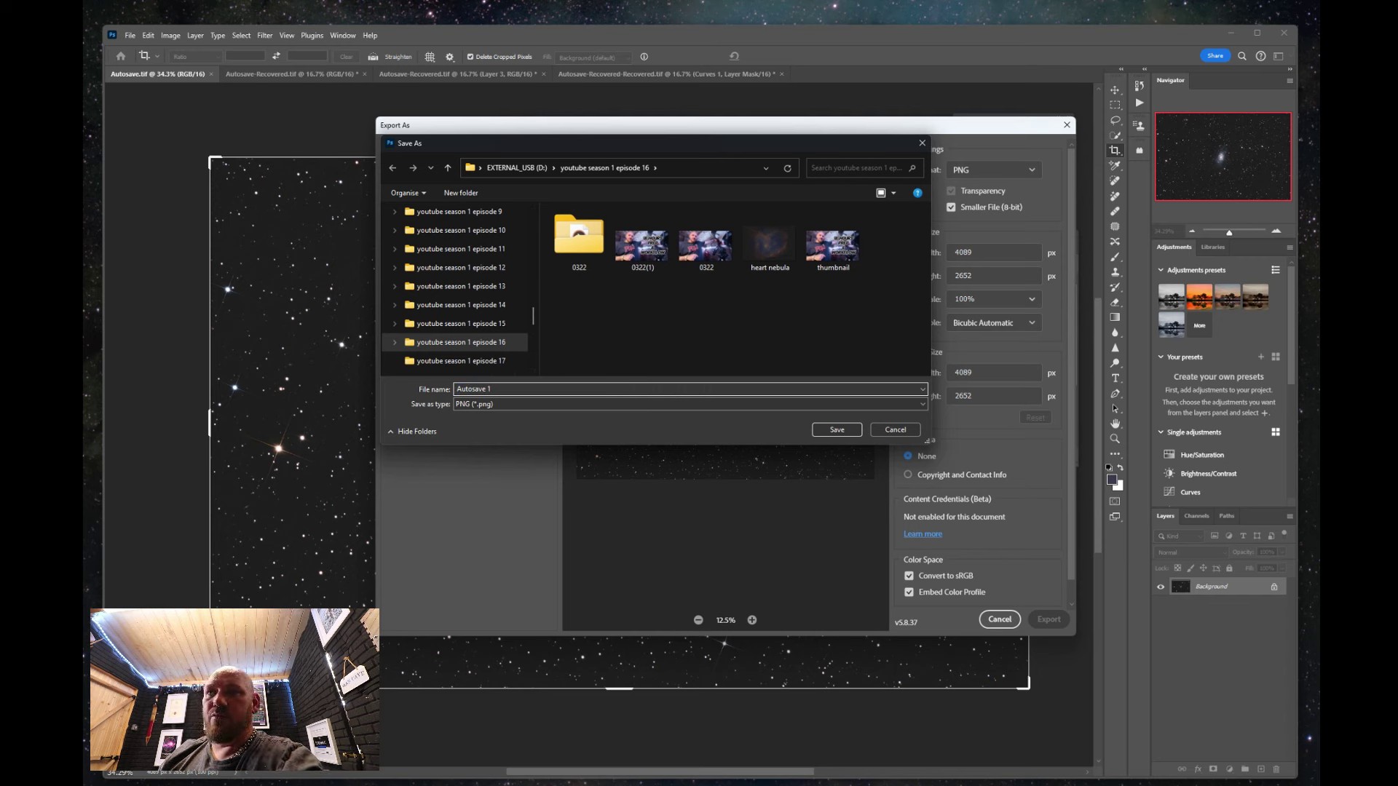
text( low res)
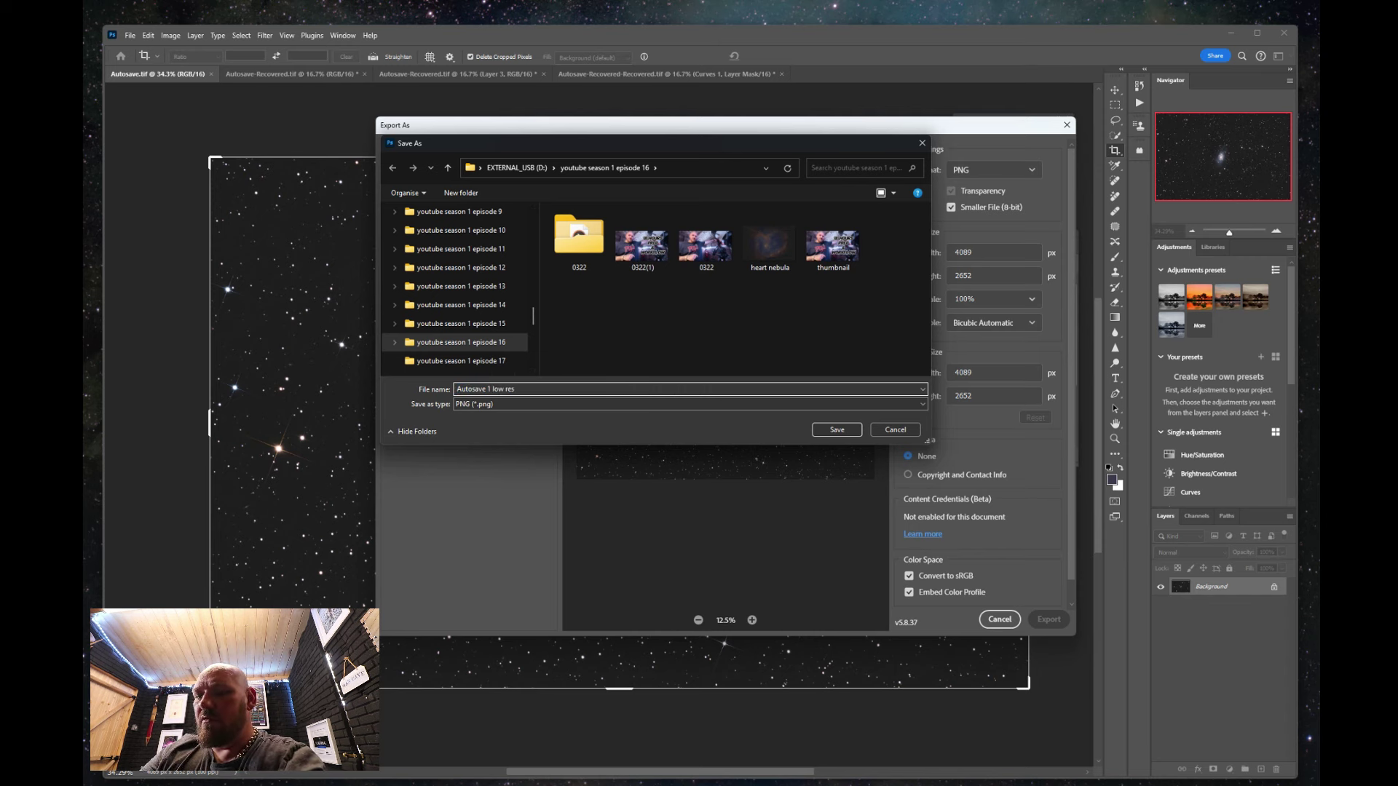
click(836, 430)
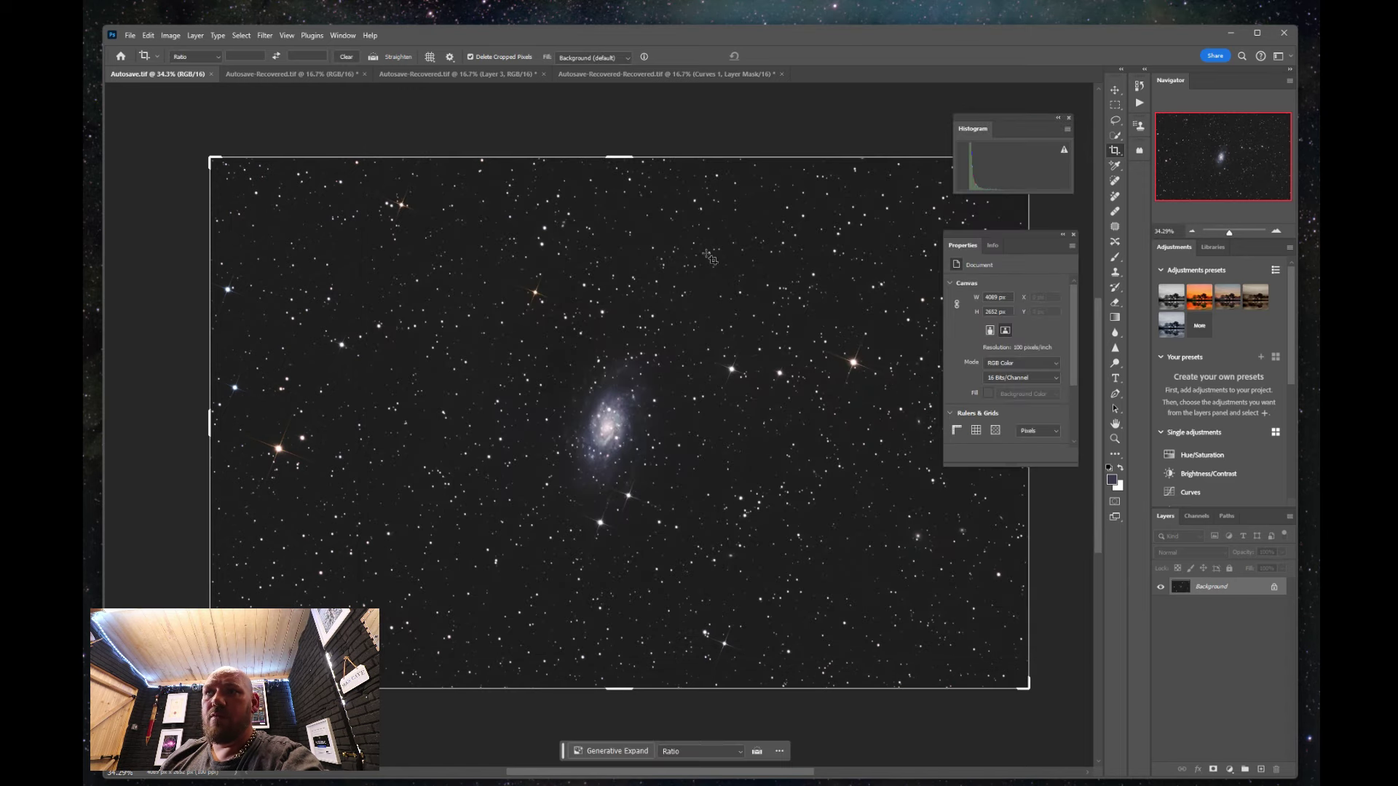
Save the image in JPEG 2000 format as "Autosave 2" in the "youtube season 1 episode 17" folder.
click(133, 35)
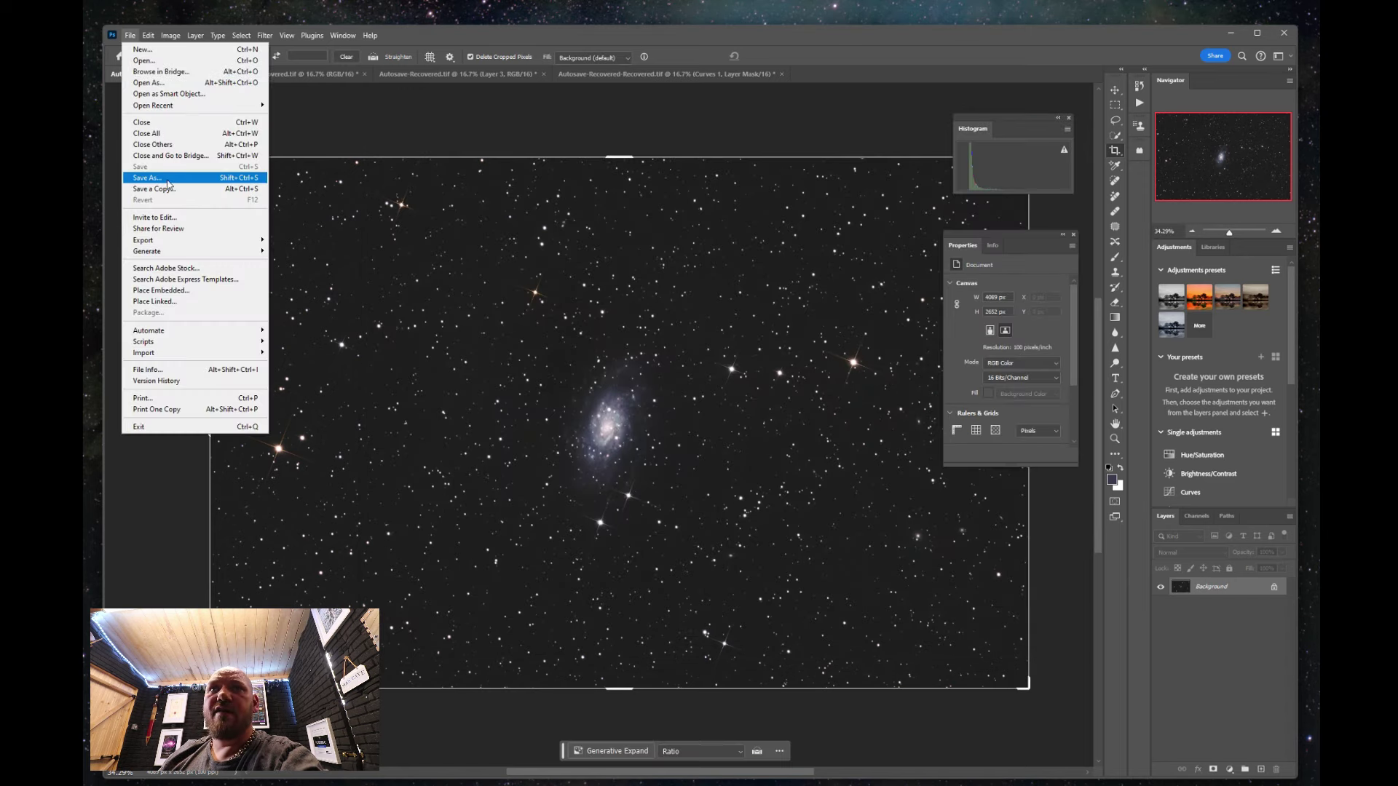
click(171, 178)
click(259, 294)
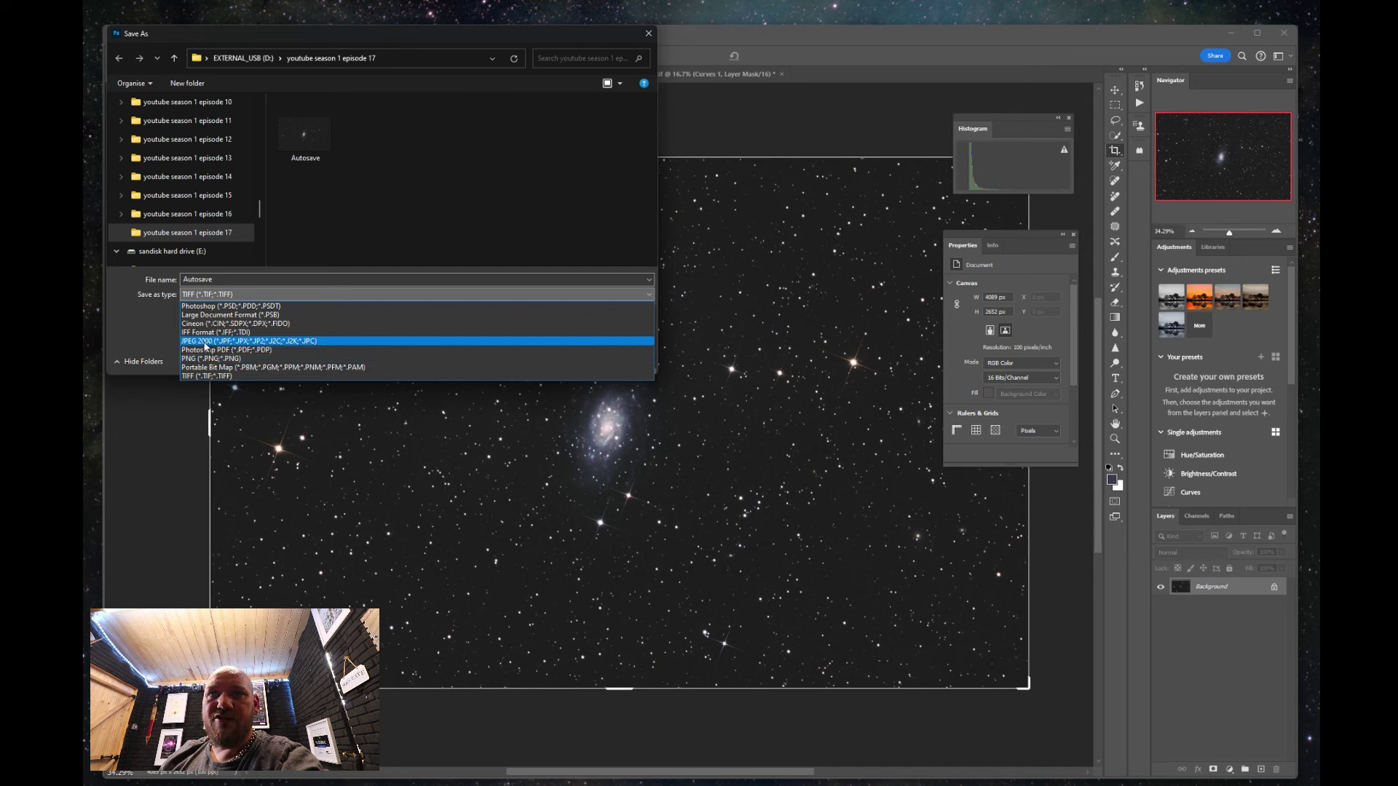
click(205, 345)
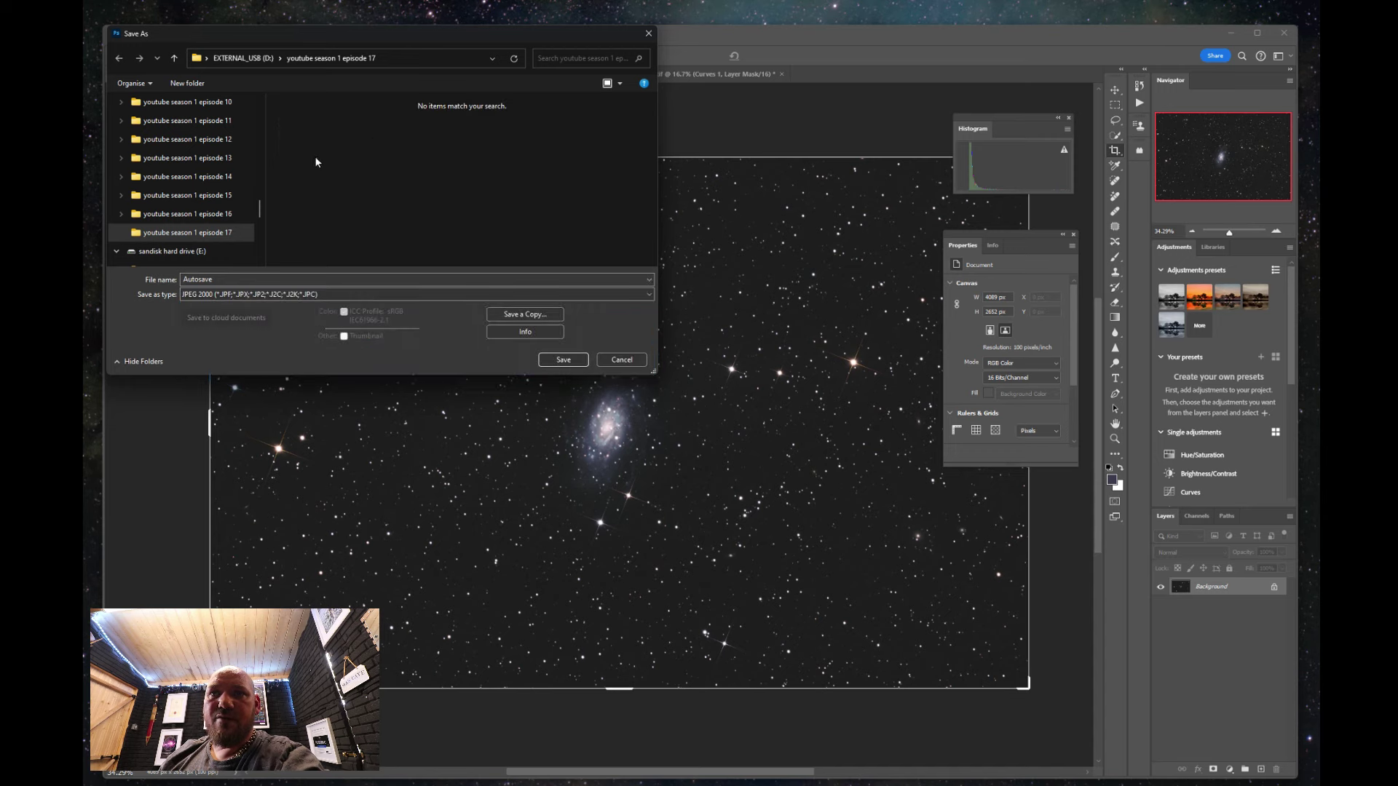
click(270, 281)
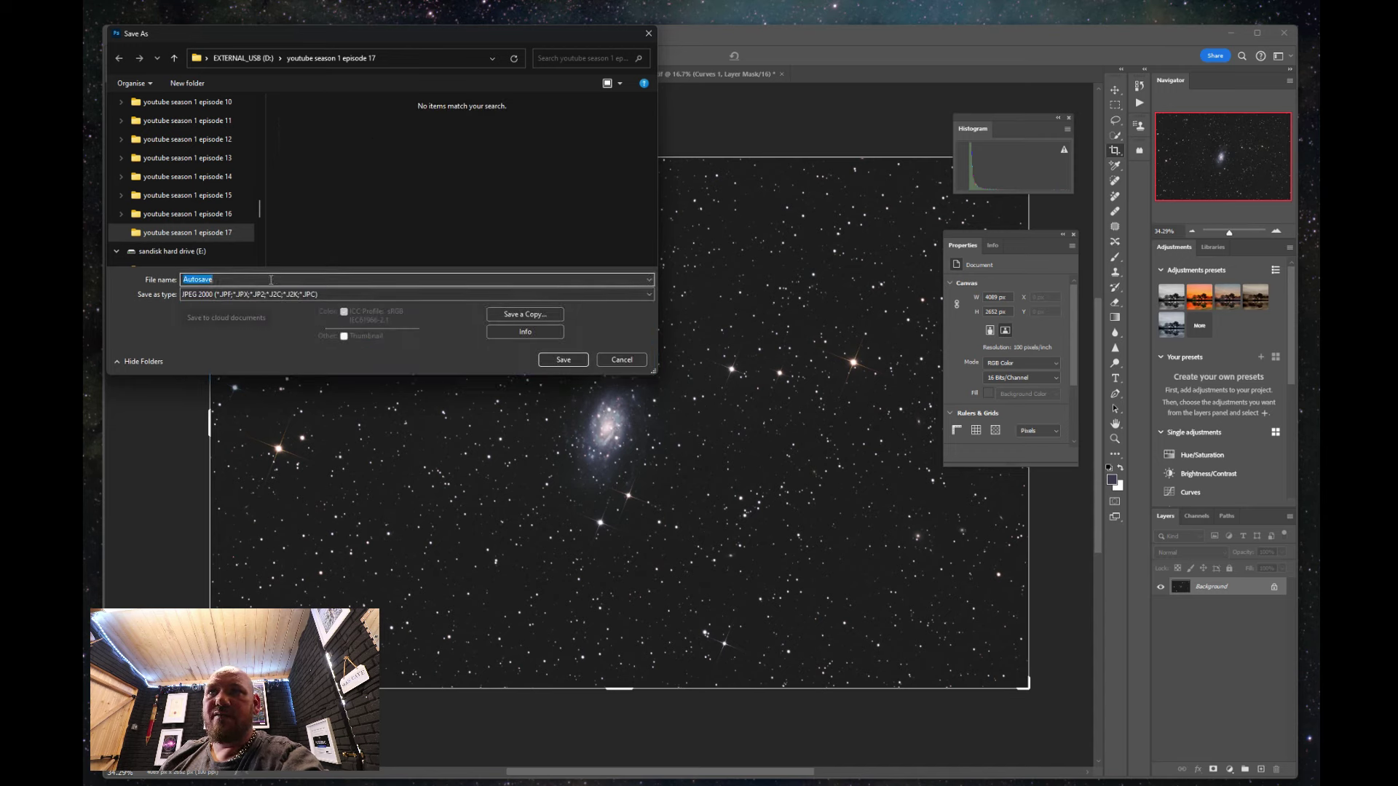
click(273, 280)
text(2)
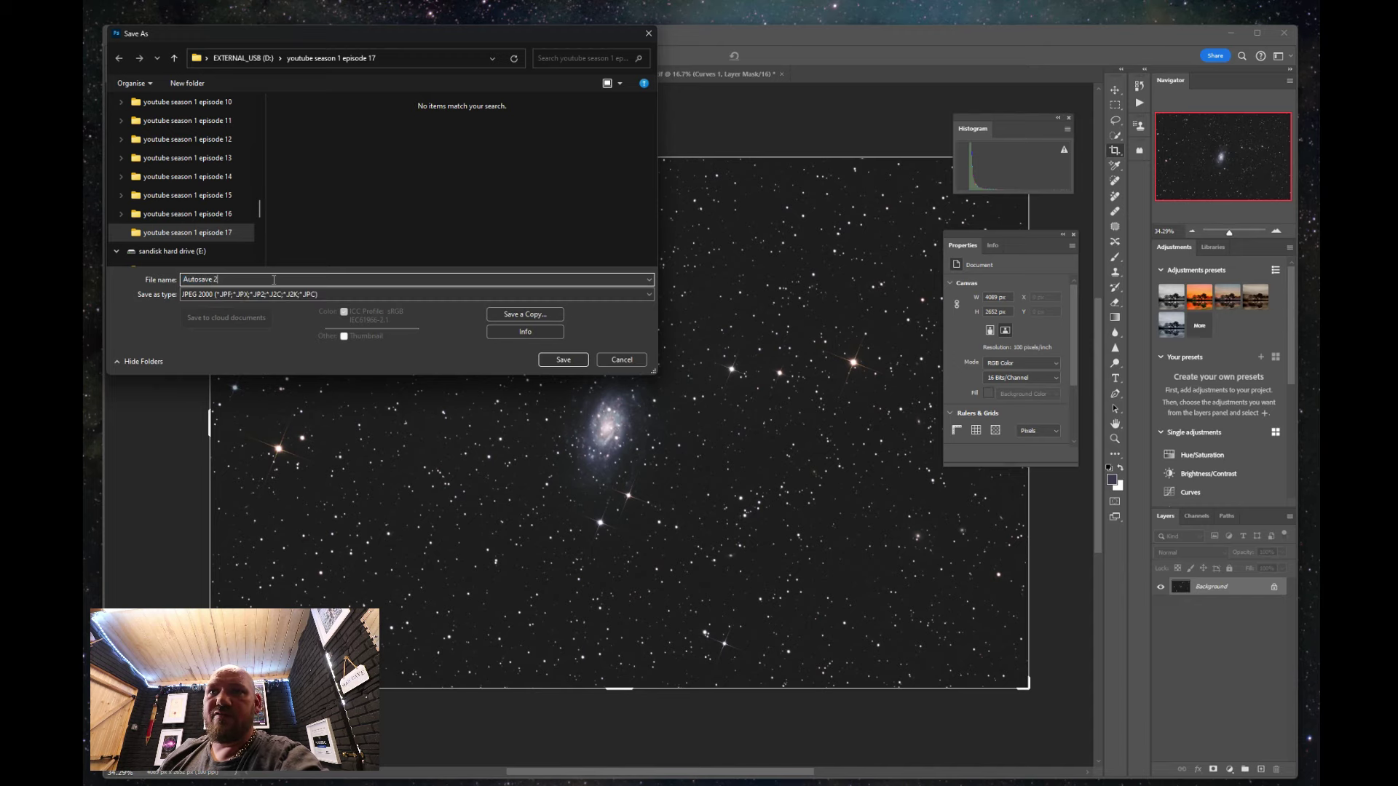
click(563, 360)
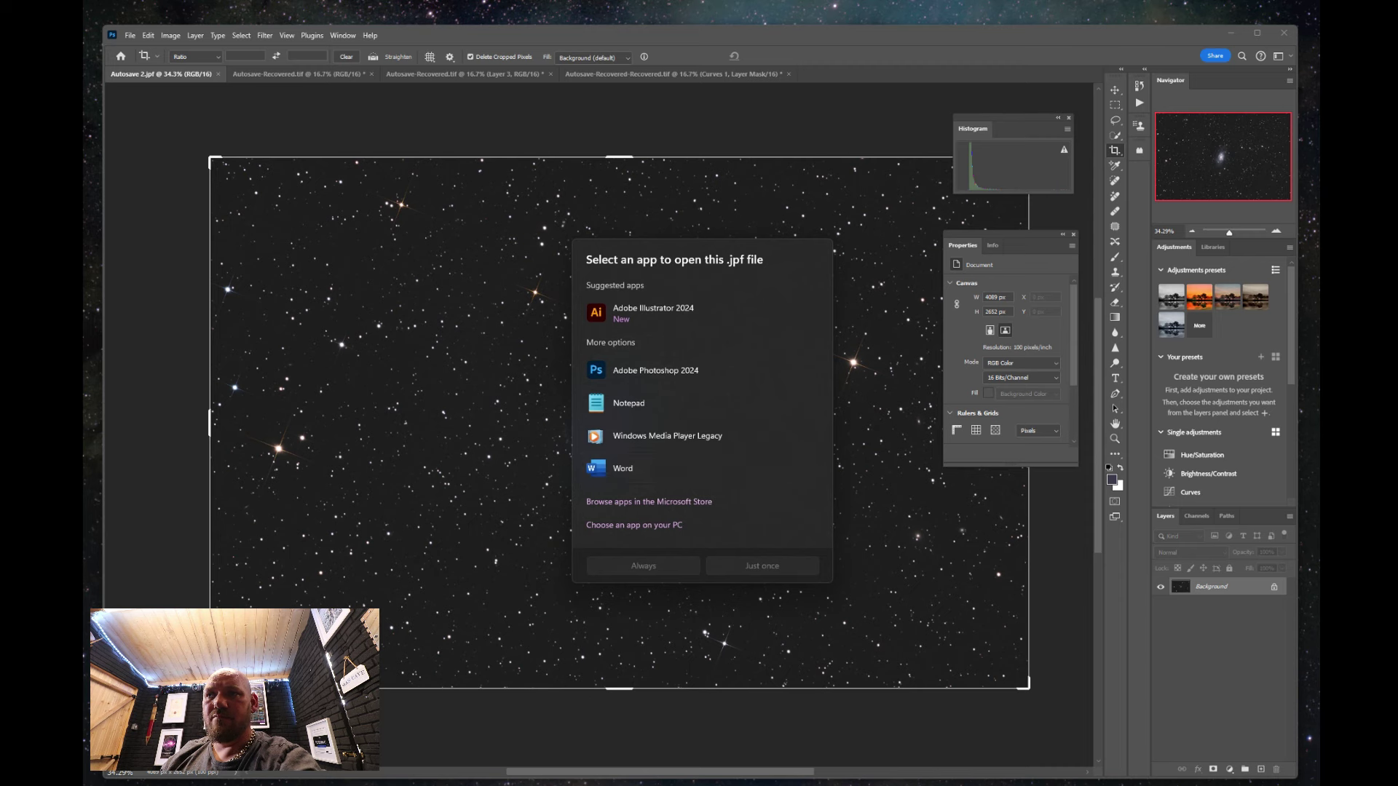
Dismiss the app chooser for the .jpf file, examine the galaxy in the exported "Autosave 1 low res.png" in the image viewer, and close it.
key(Escape)
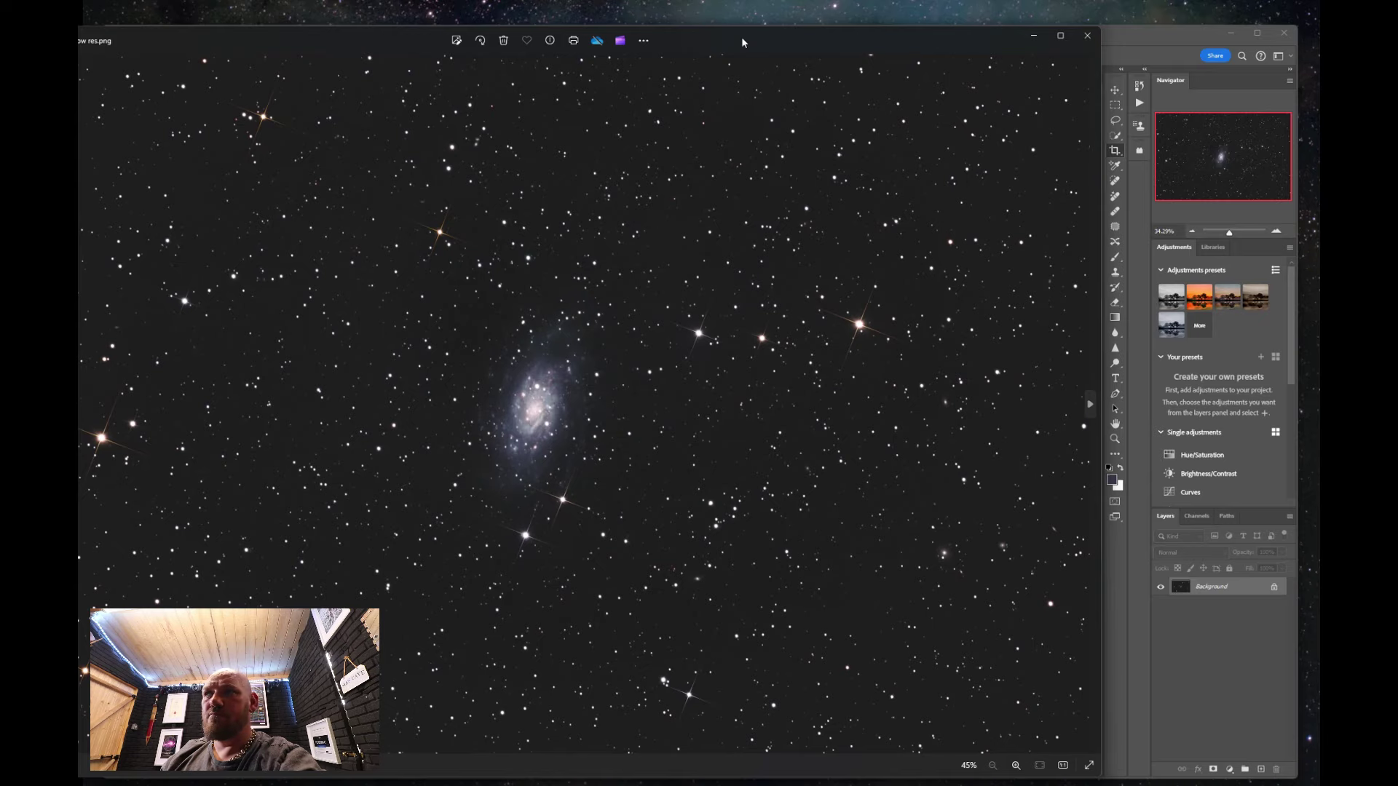
drag(741, 42, 885, 38)
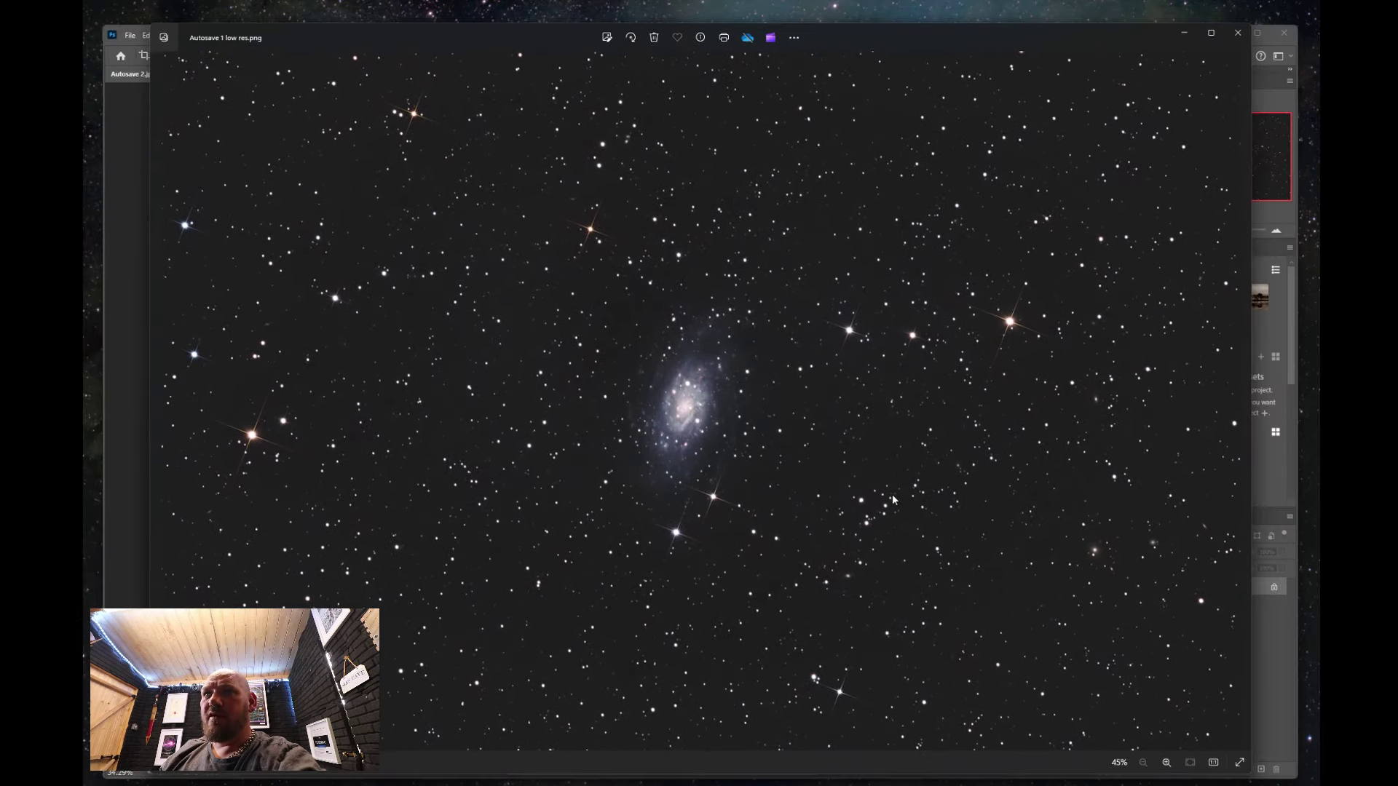
scroll(776, 447, up, 5)
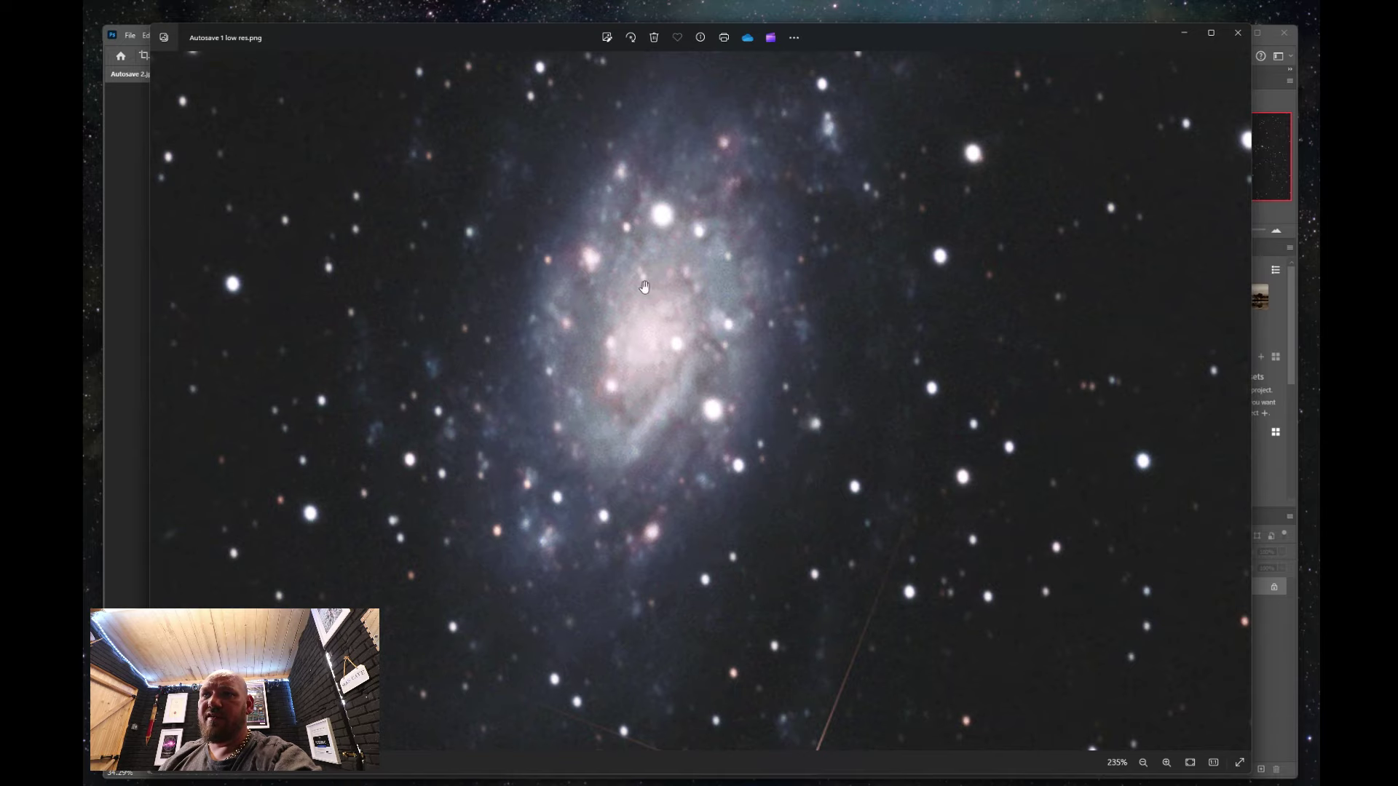
scroll(650, 305, down, 5)
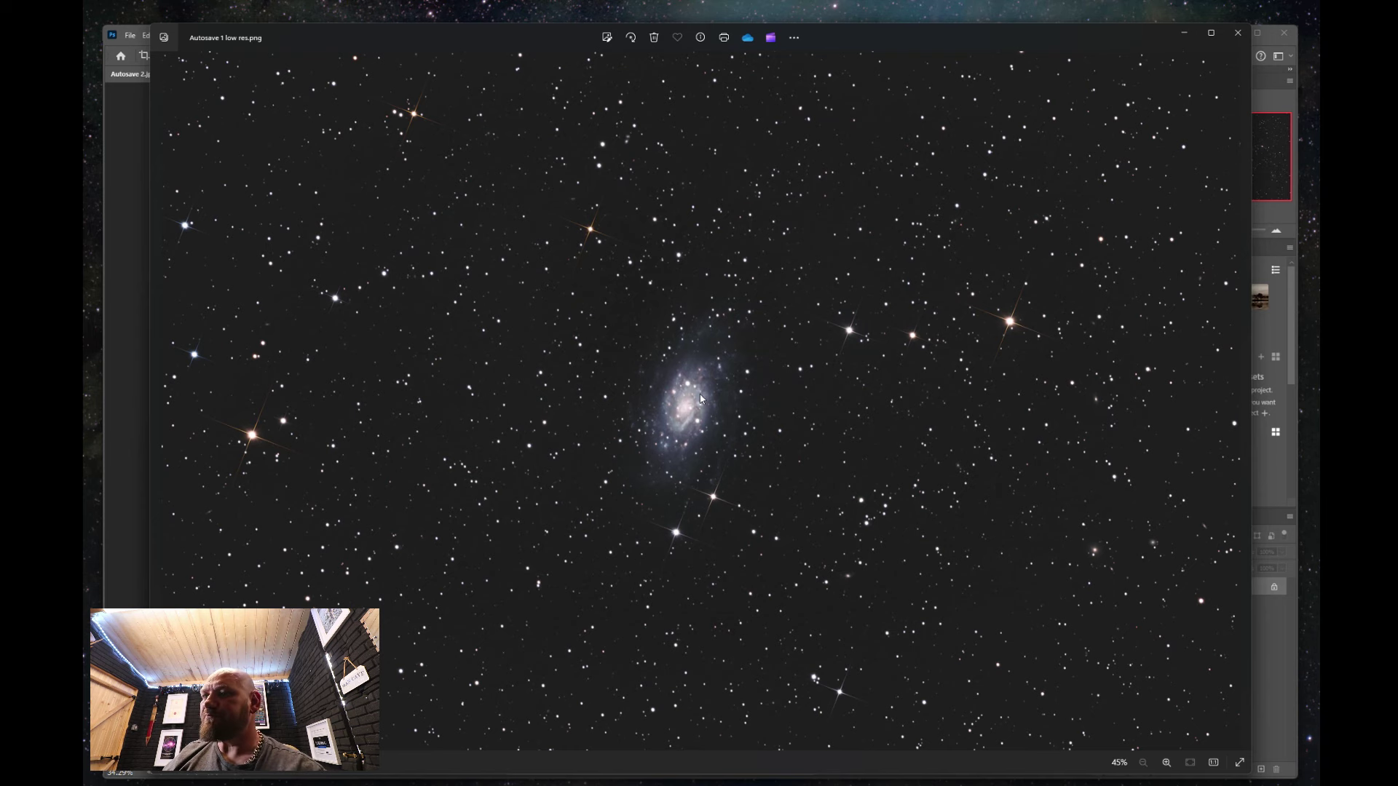
click(1238, 32)
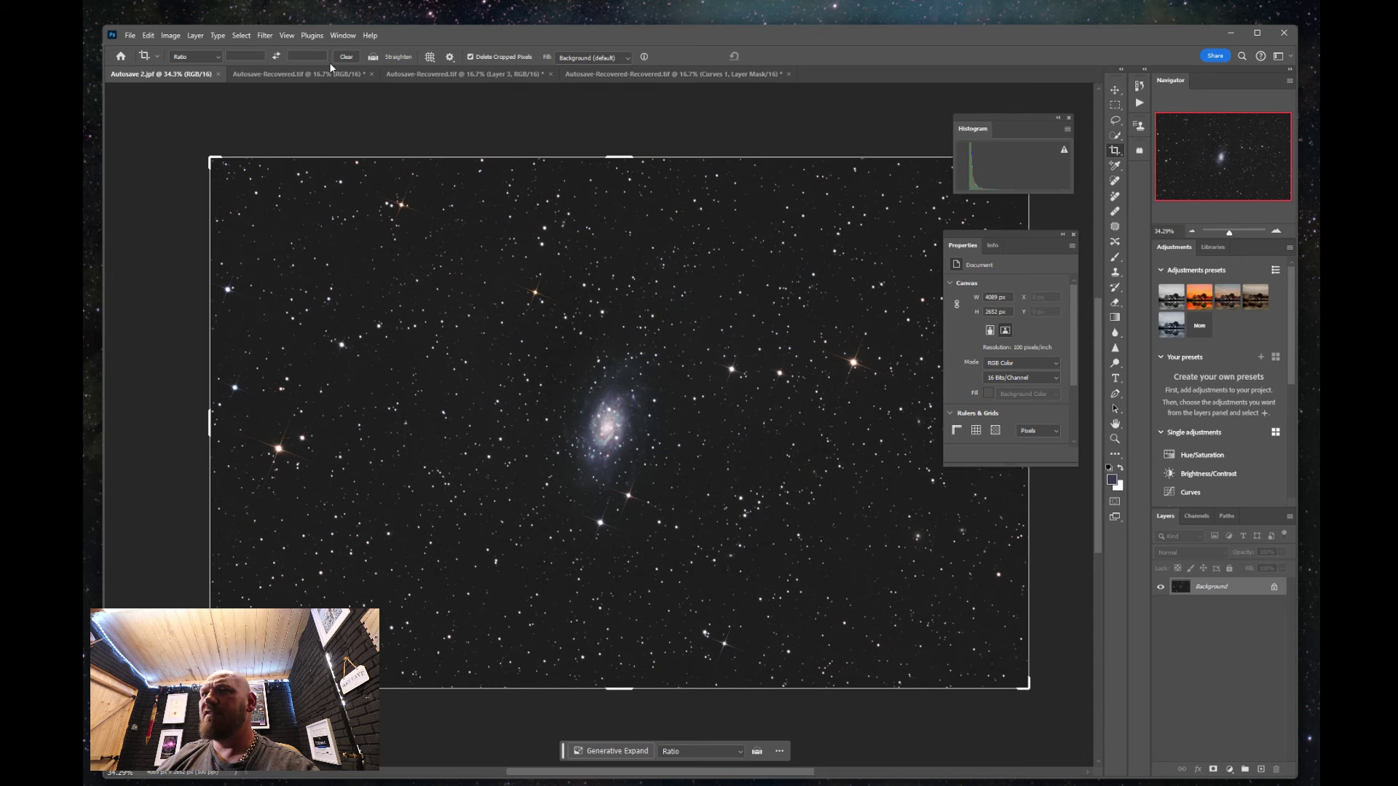
Apply Smart Sharpen to the image with Amount 314%, Radius 4.6 px and Reduce Noise 50%, removing Lens Blur.
click(265, 36)
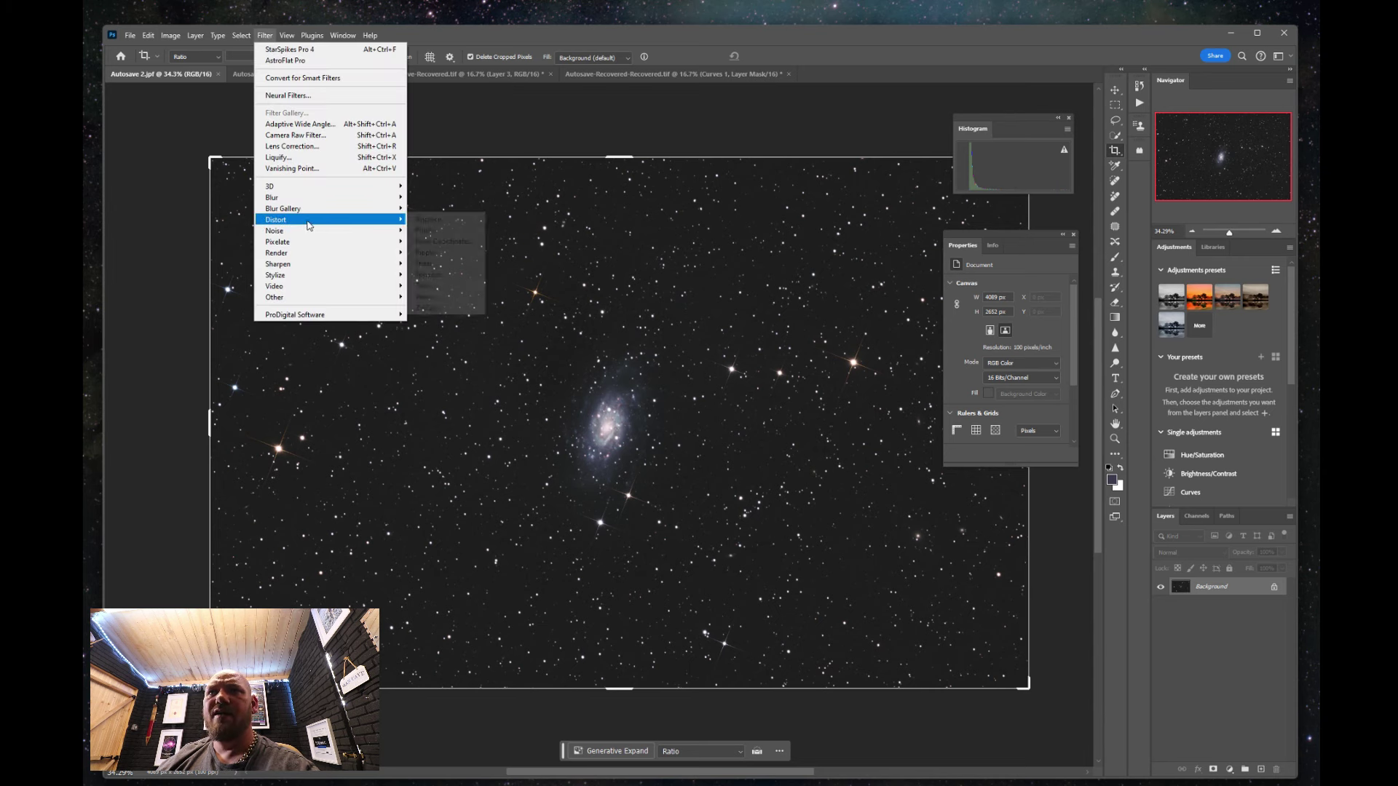
mouse_move(295, 266)
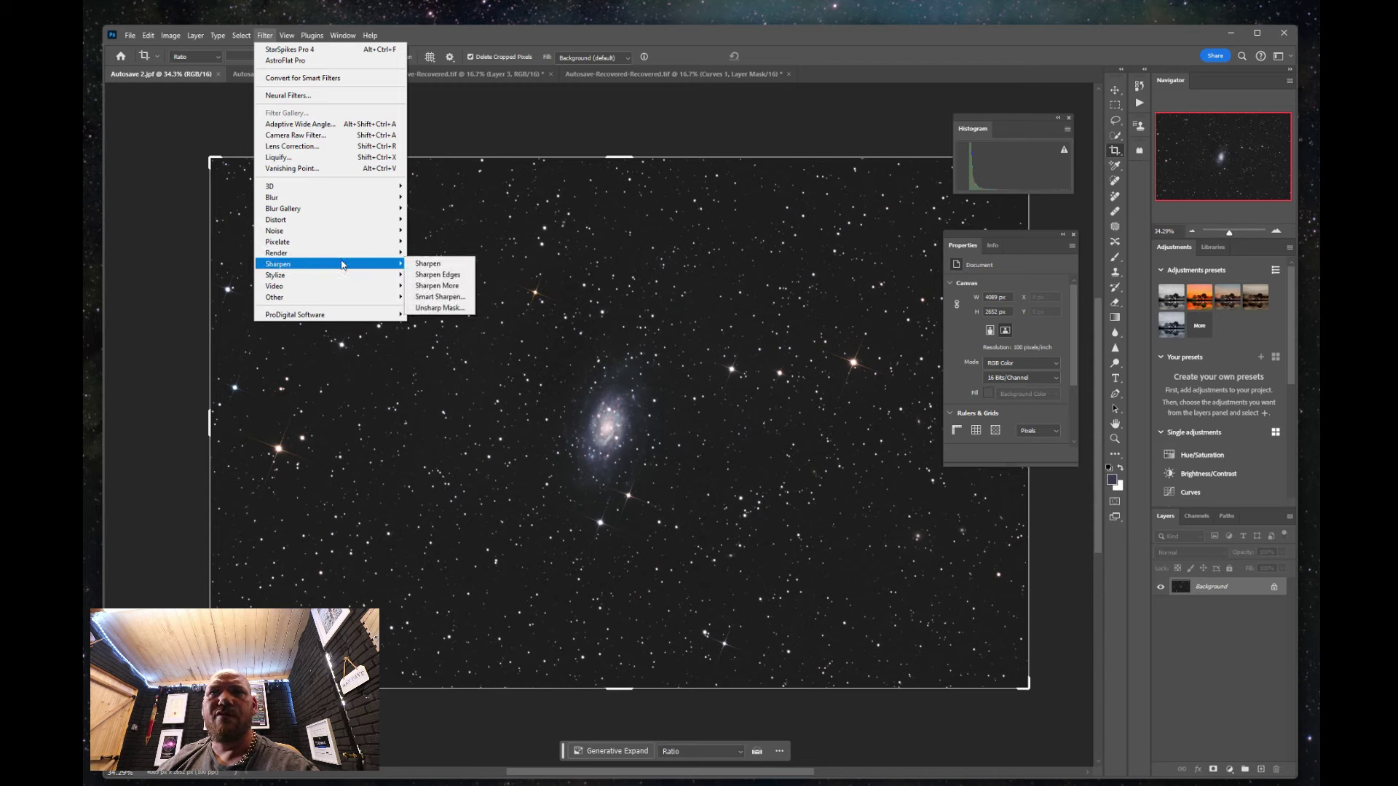
click(441, 297)
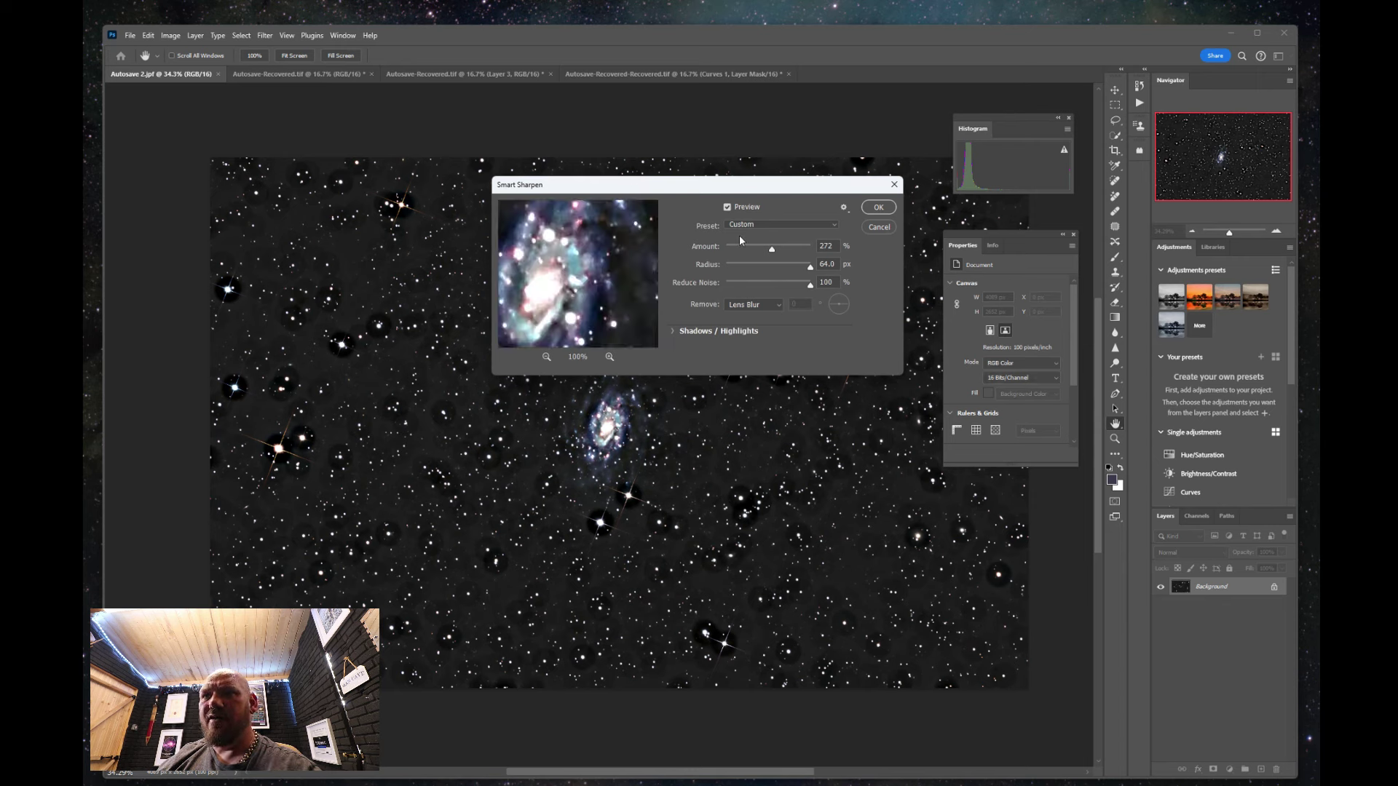
drag(772, 249, 769, 284)
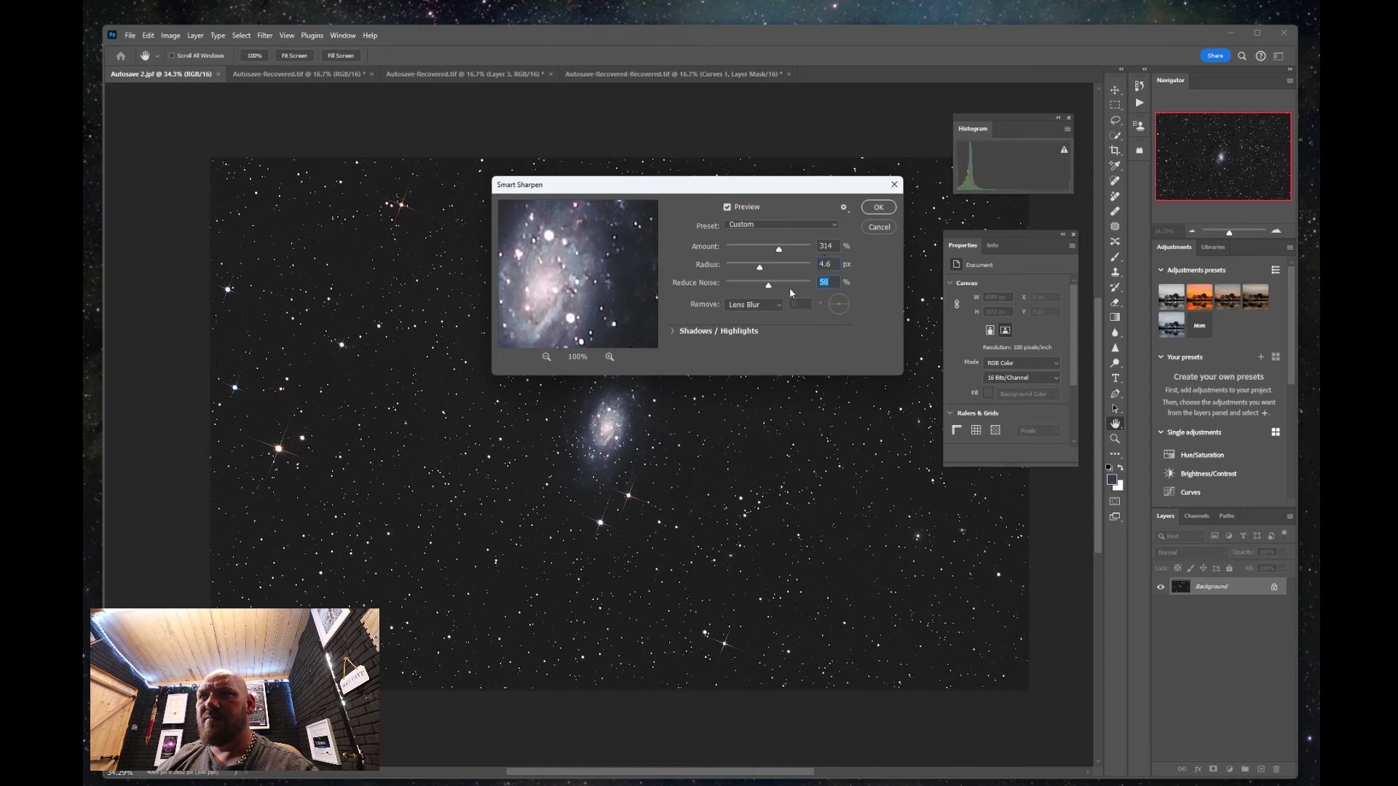
key(Return)
key(c)
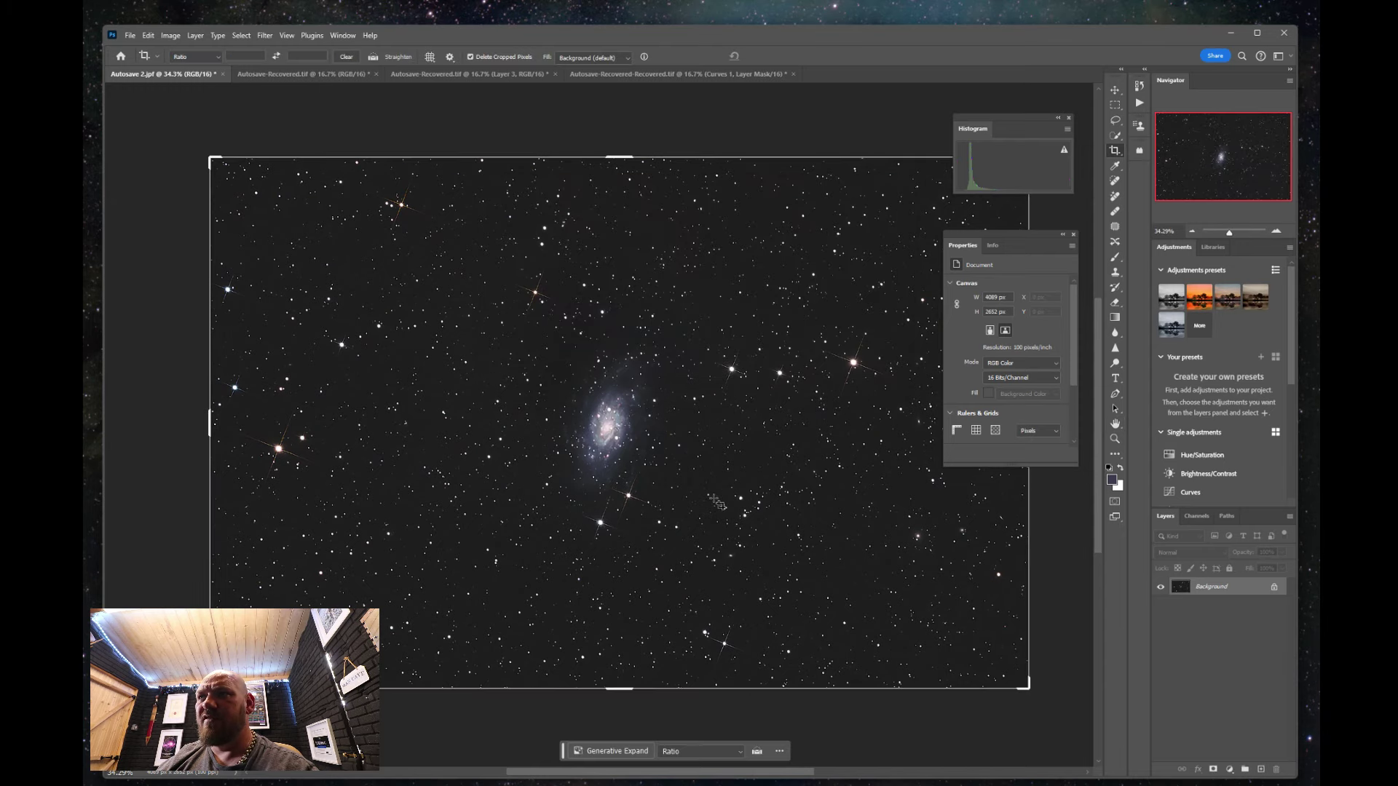